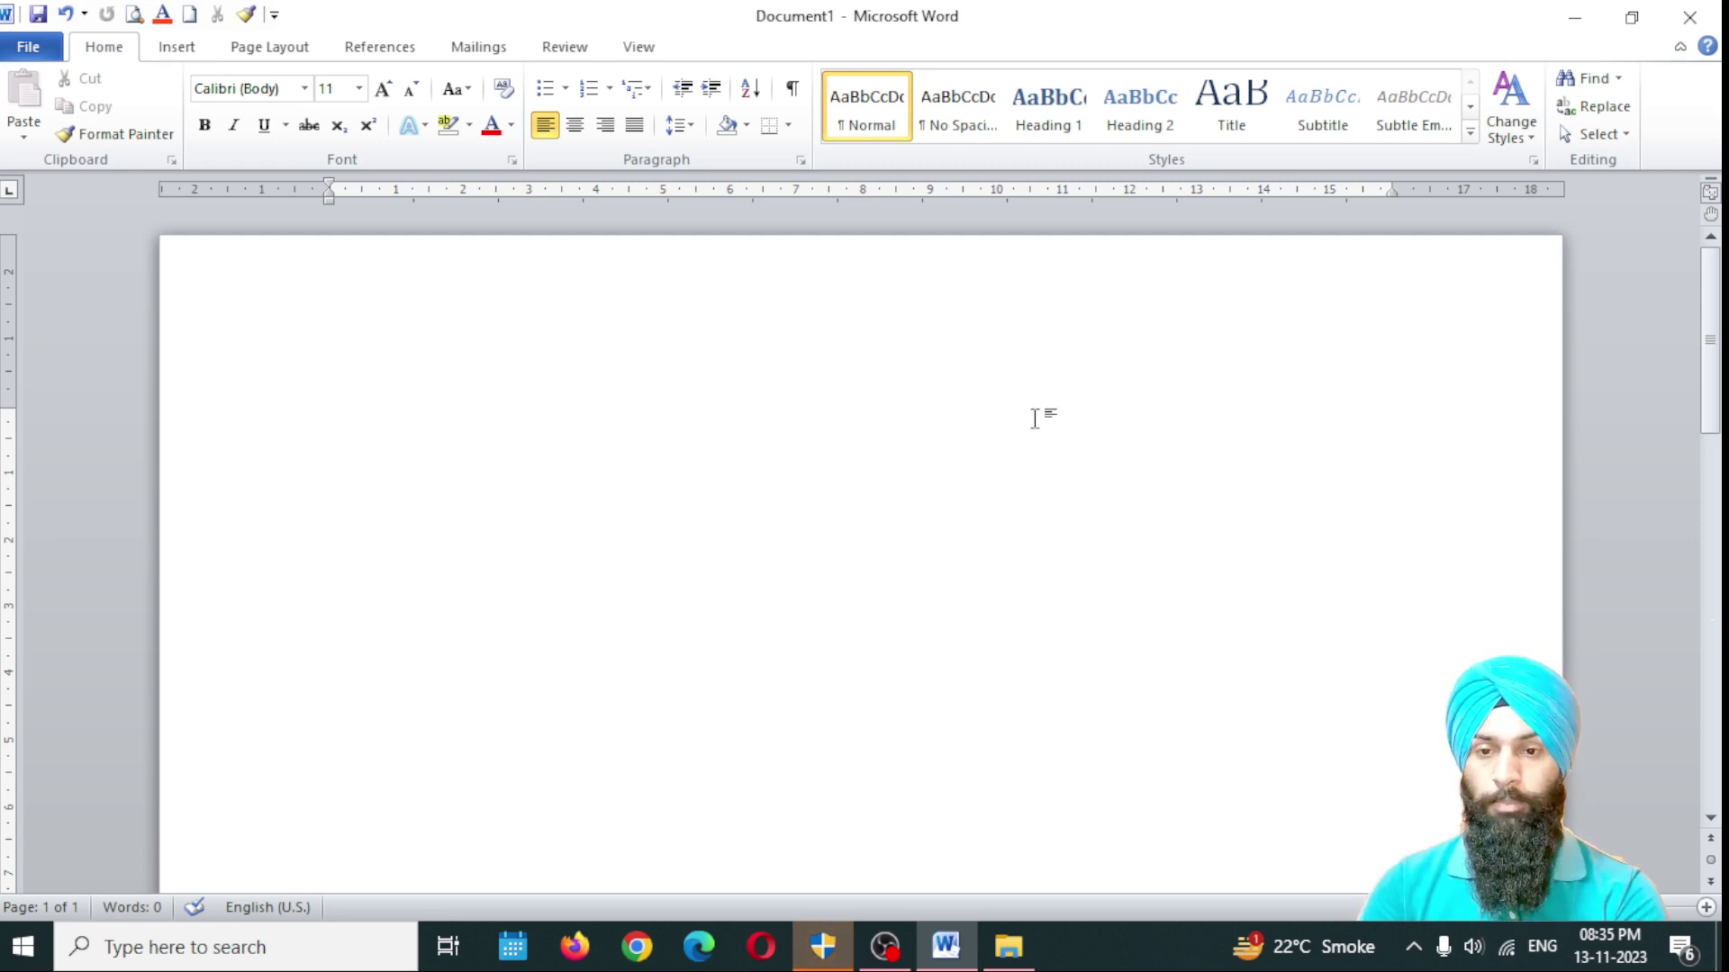
Step: Begin the sample-text formula =rand( on the blank page, with 3 as the number of paragraphs
{"action": "type", "text": "="}
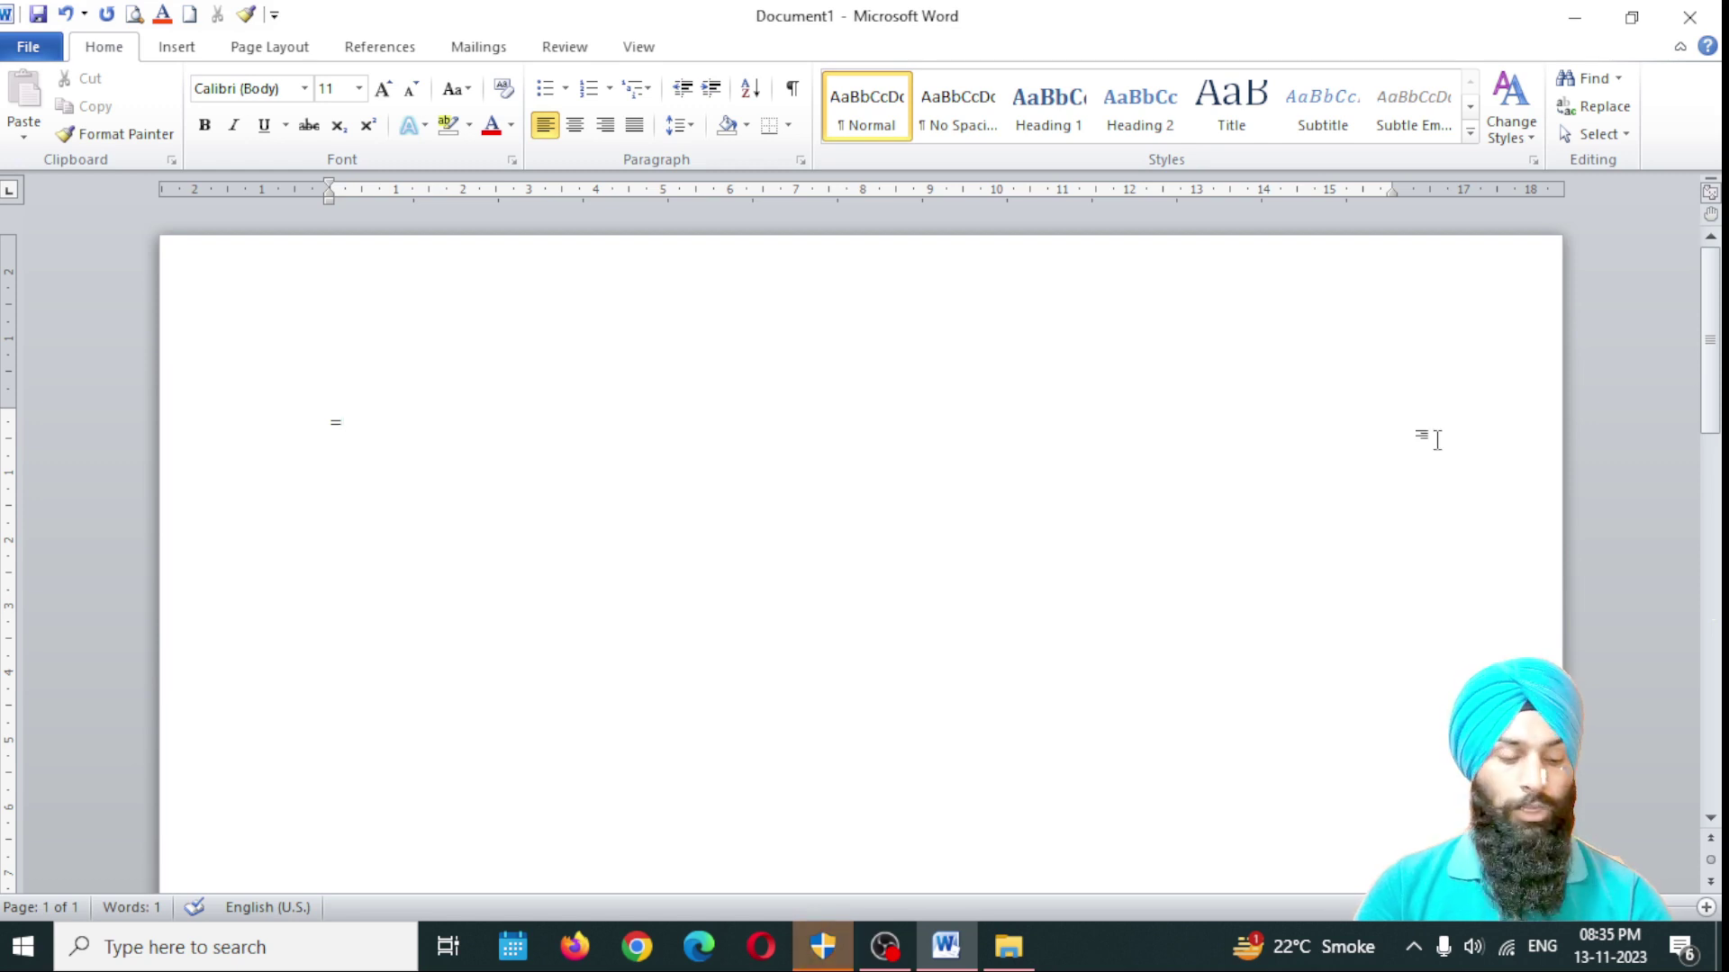
{"action": "left_click", "coordinate": [1710, 817]}
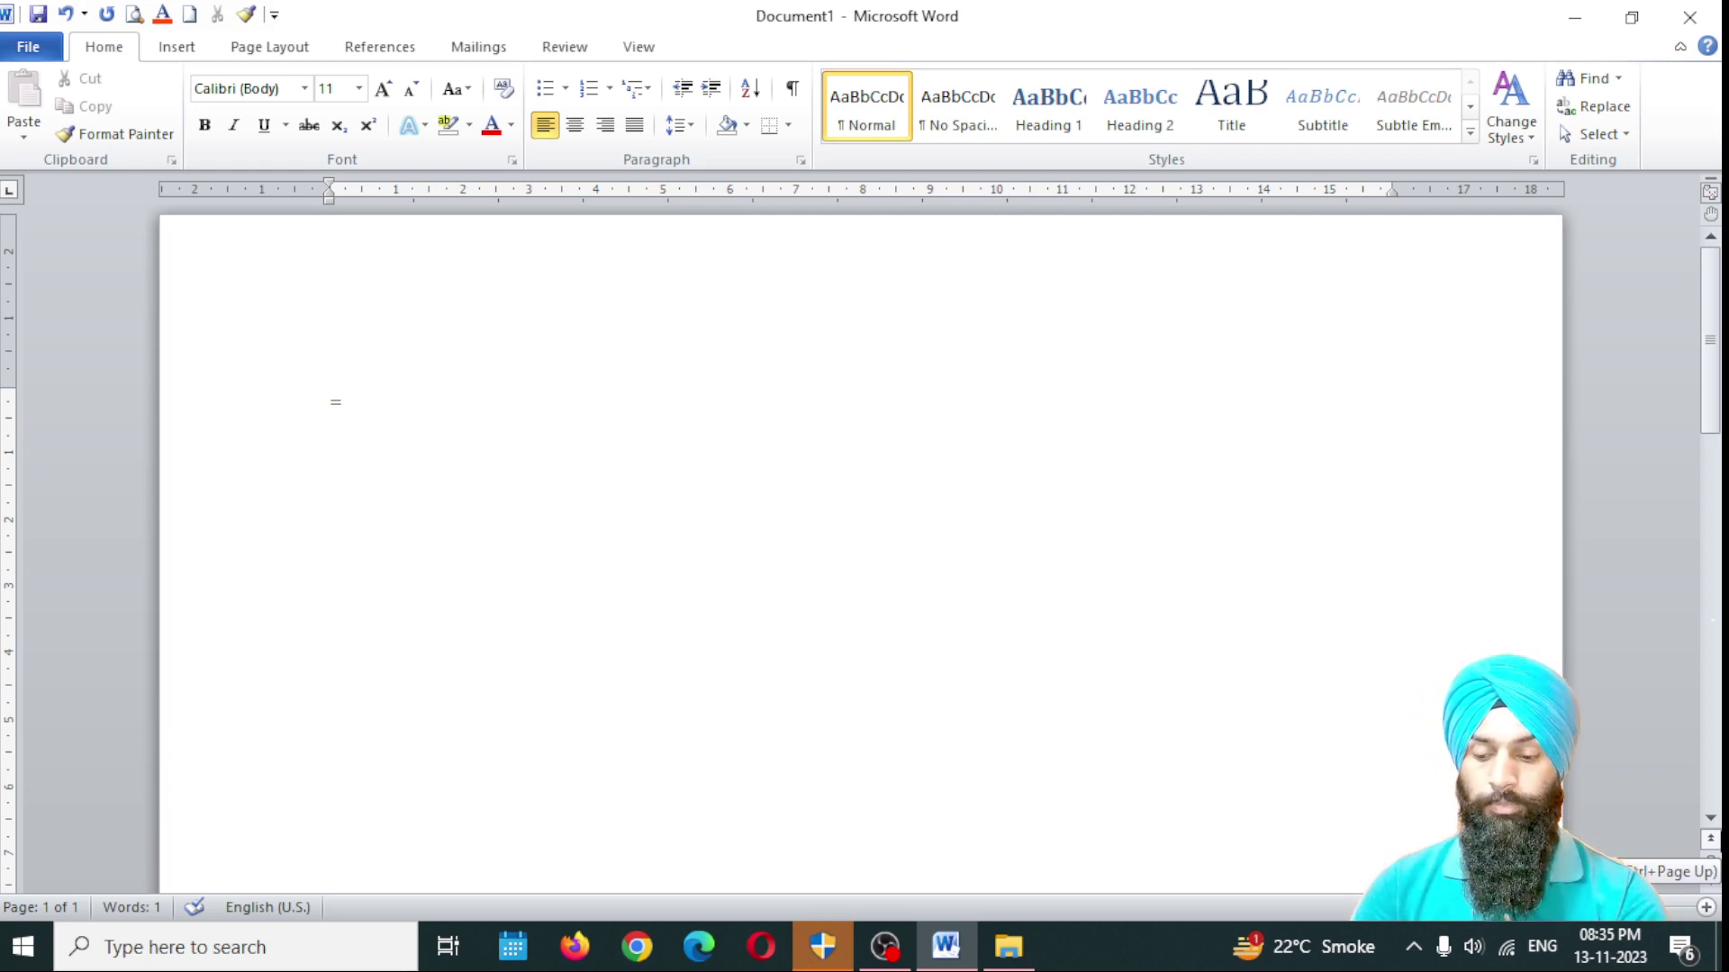
{"action": "type", "text": "rand"}
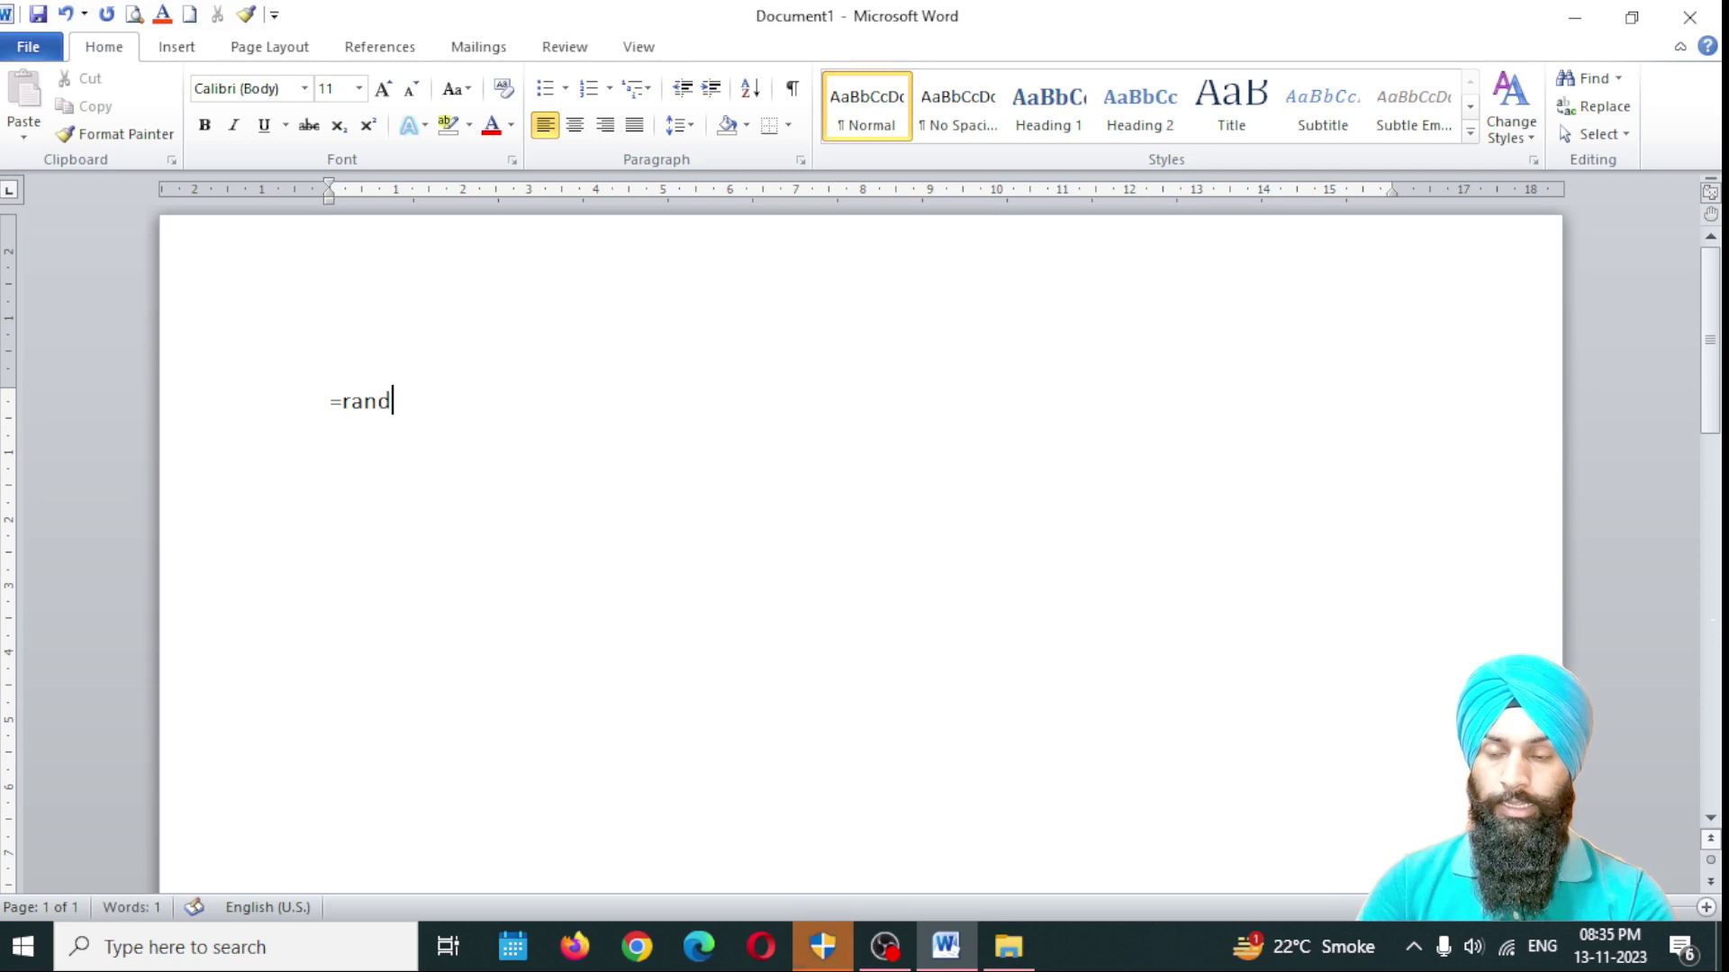
{"action": "type", "text": "("}
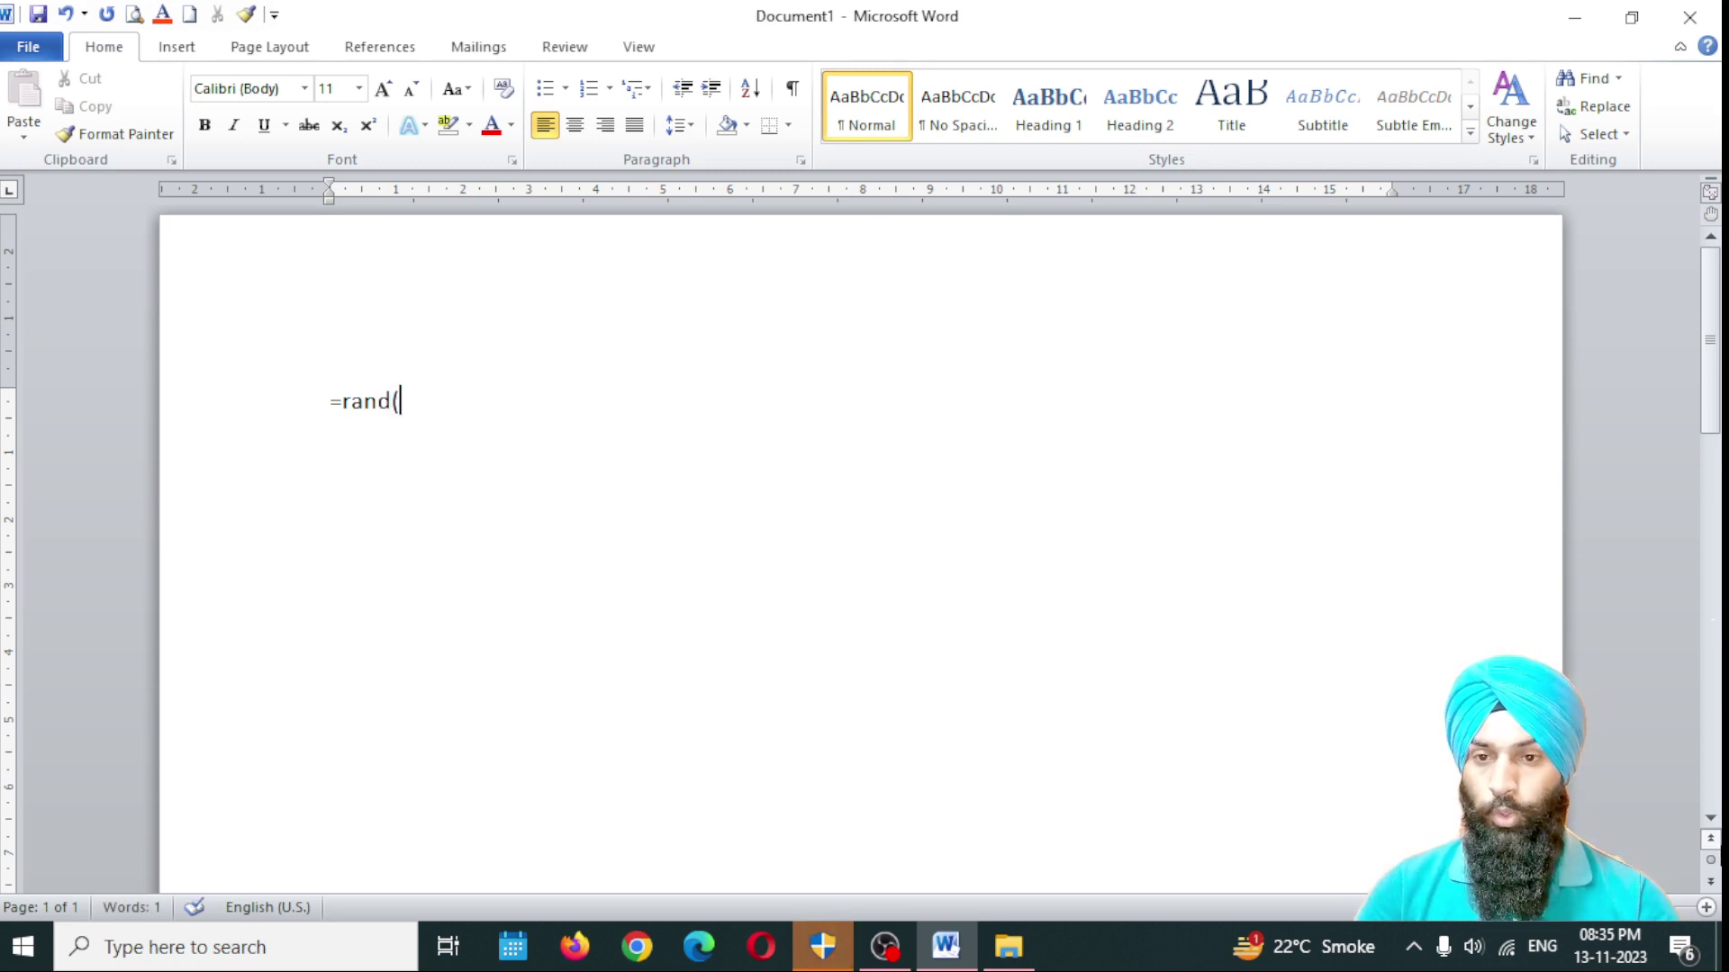
{"action": "type", "text": "2"}
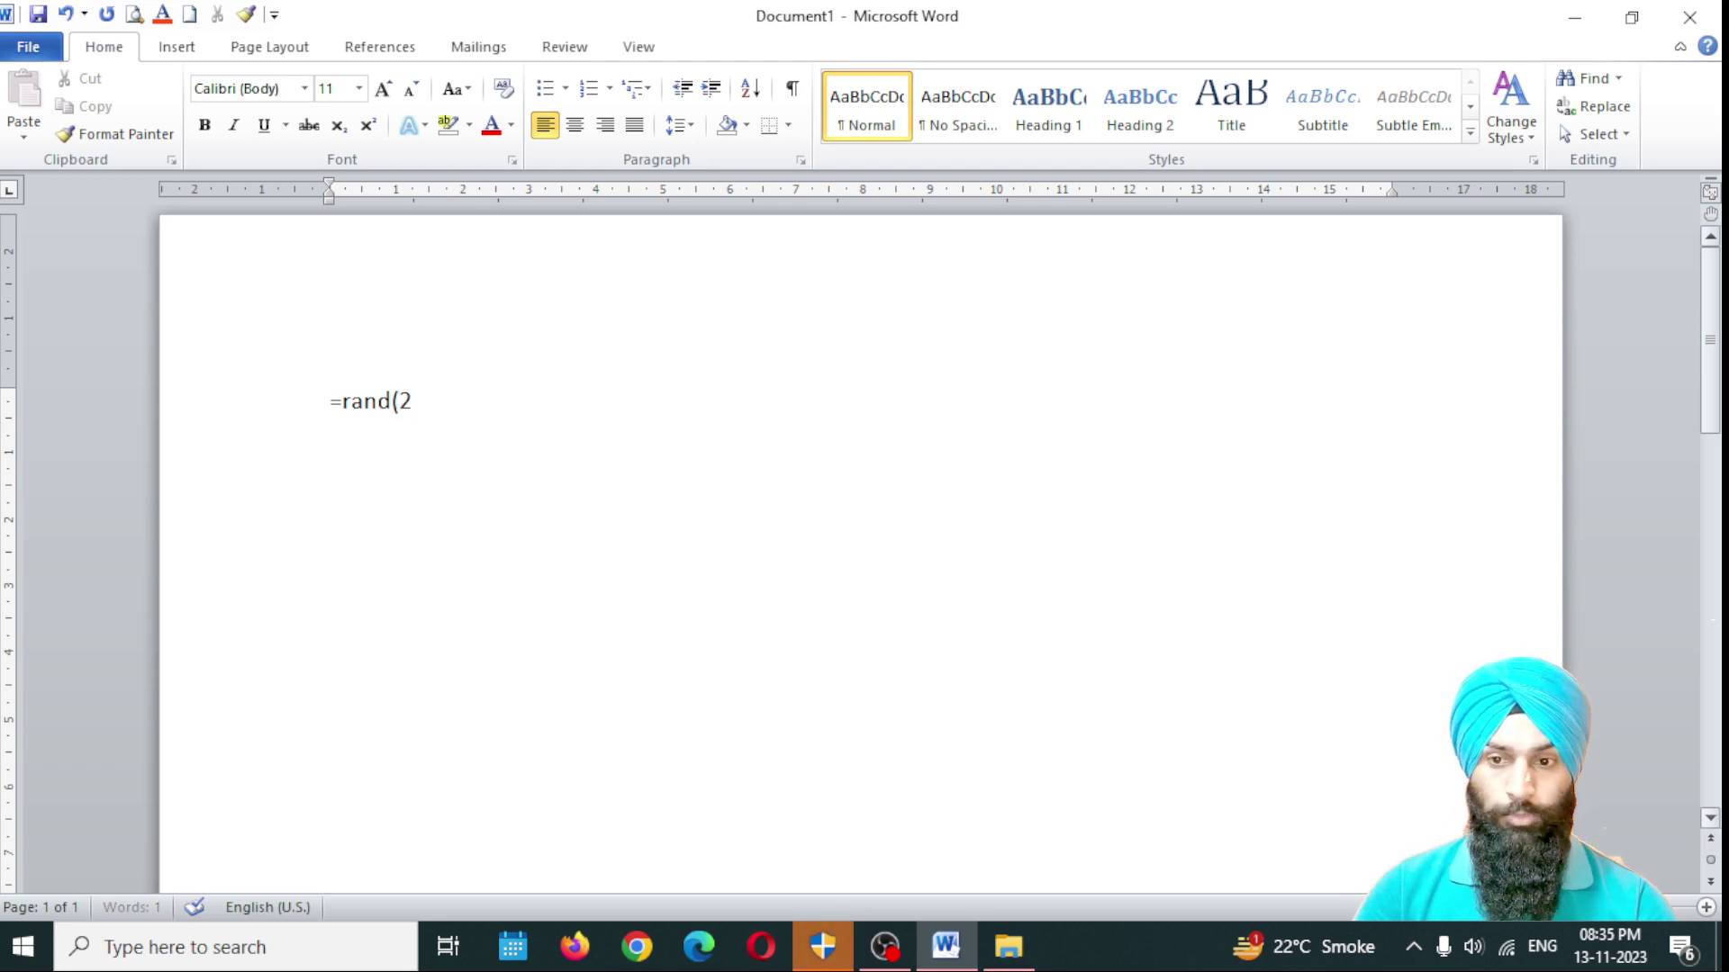
{"action": "key", "text": "BackSpace"}
{"action": "type", "text": "3"}
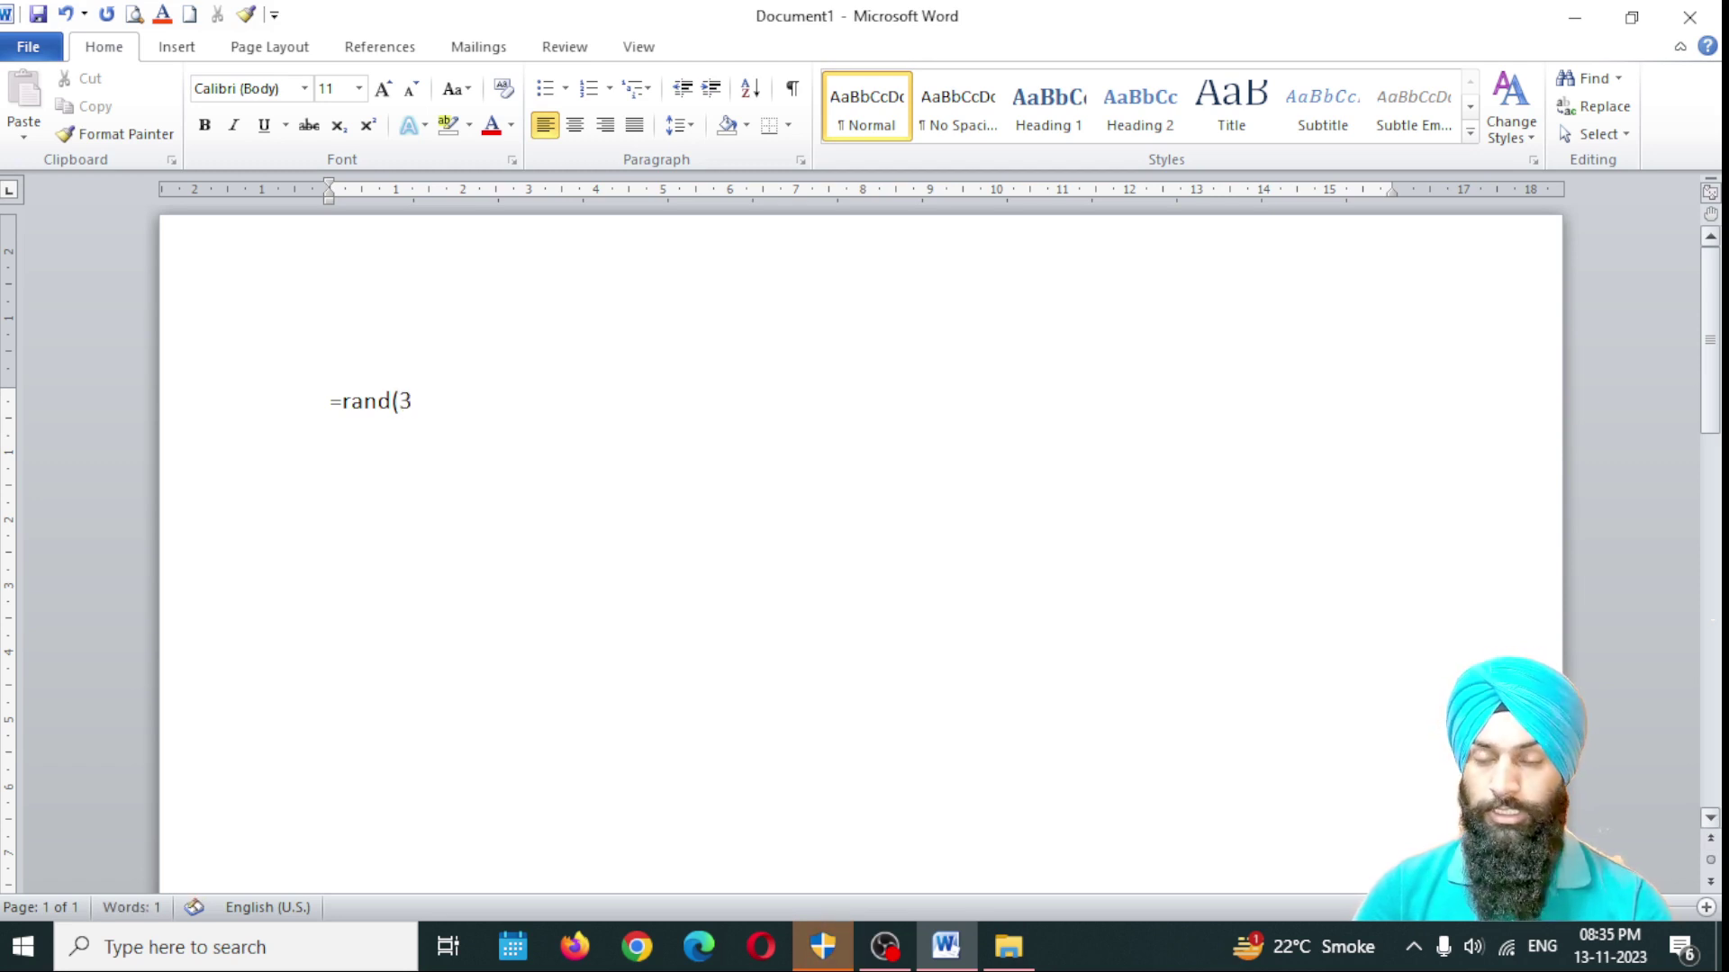
{"action": "key", "text": "BackSpace"}
{"action": "type", "text": "4"}
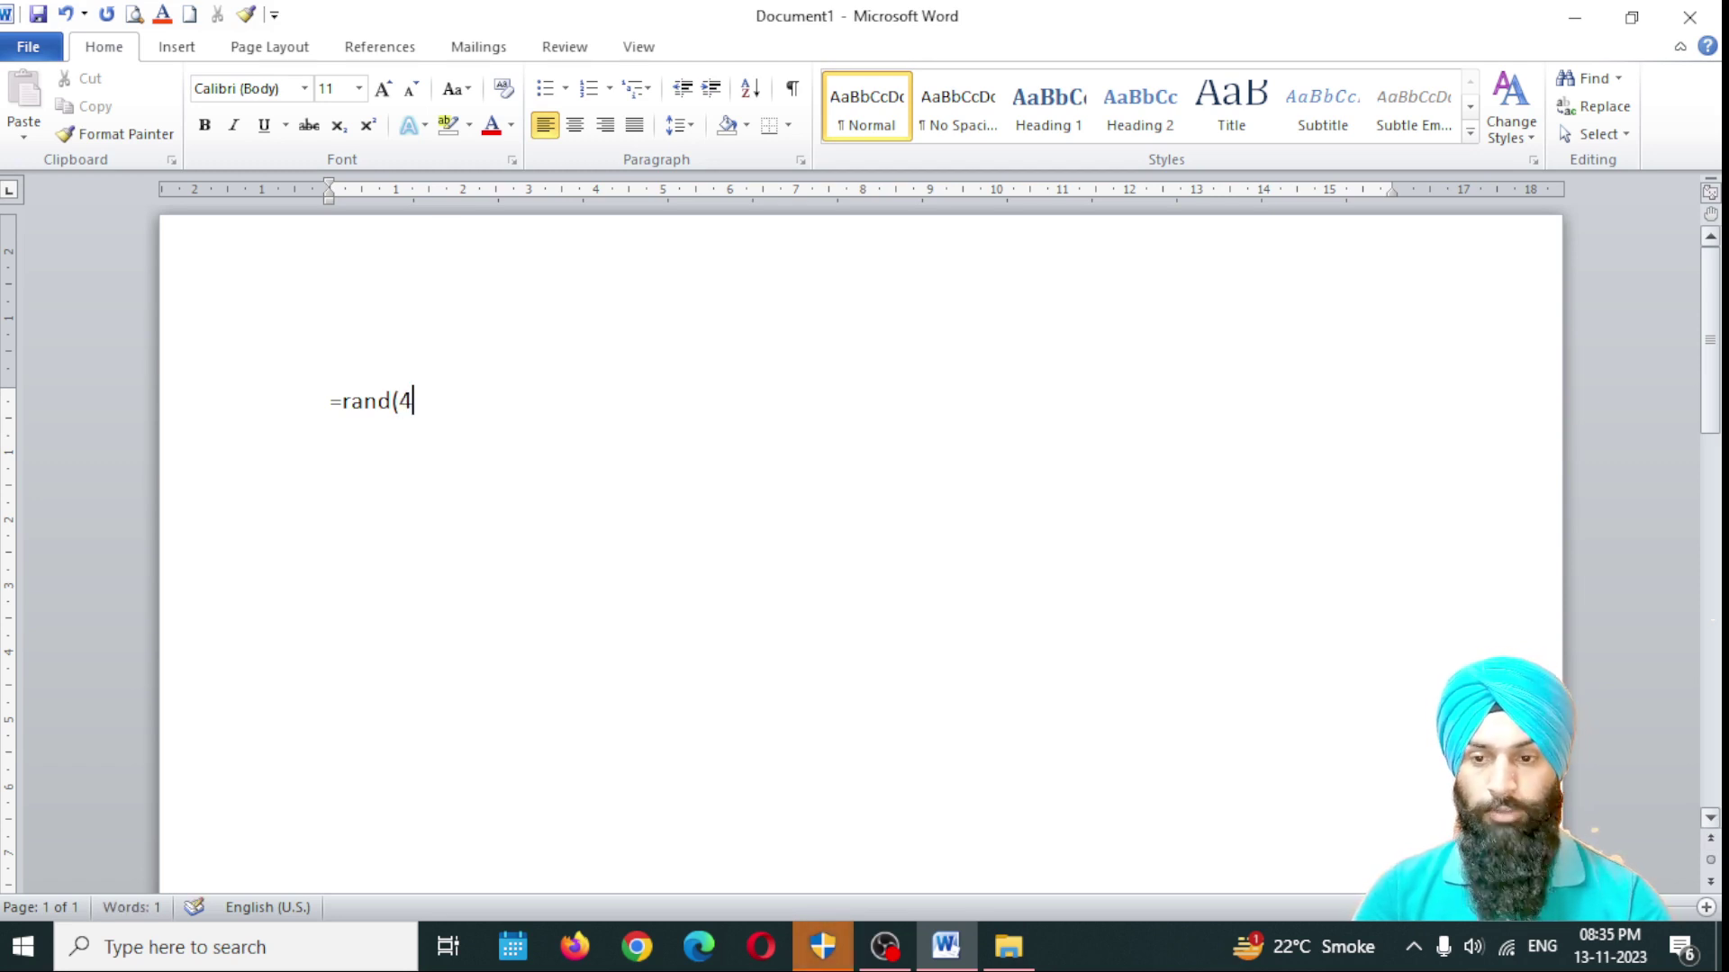
{"action": "key", "text": "BackSpace"}
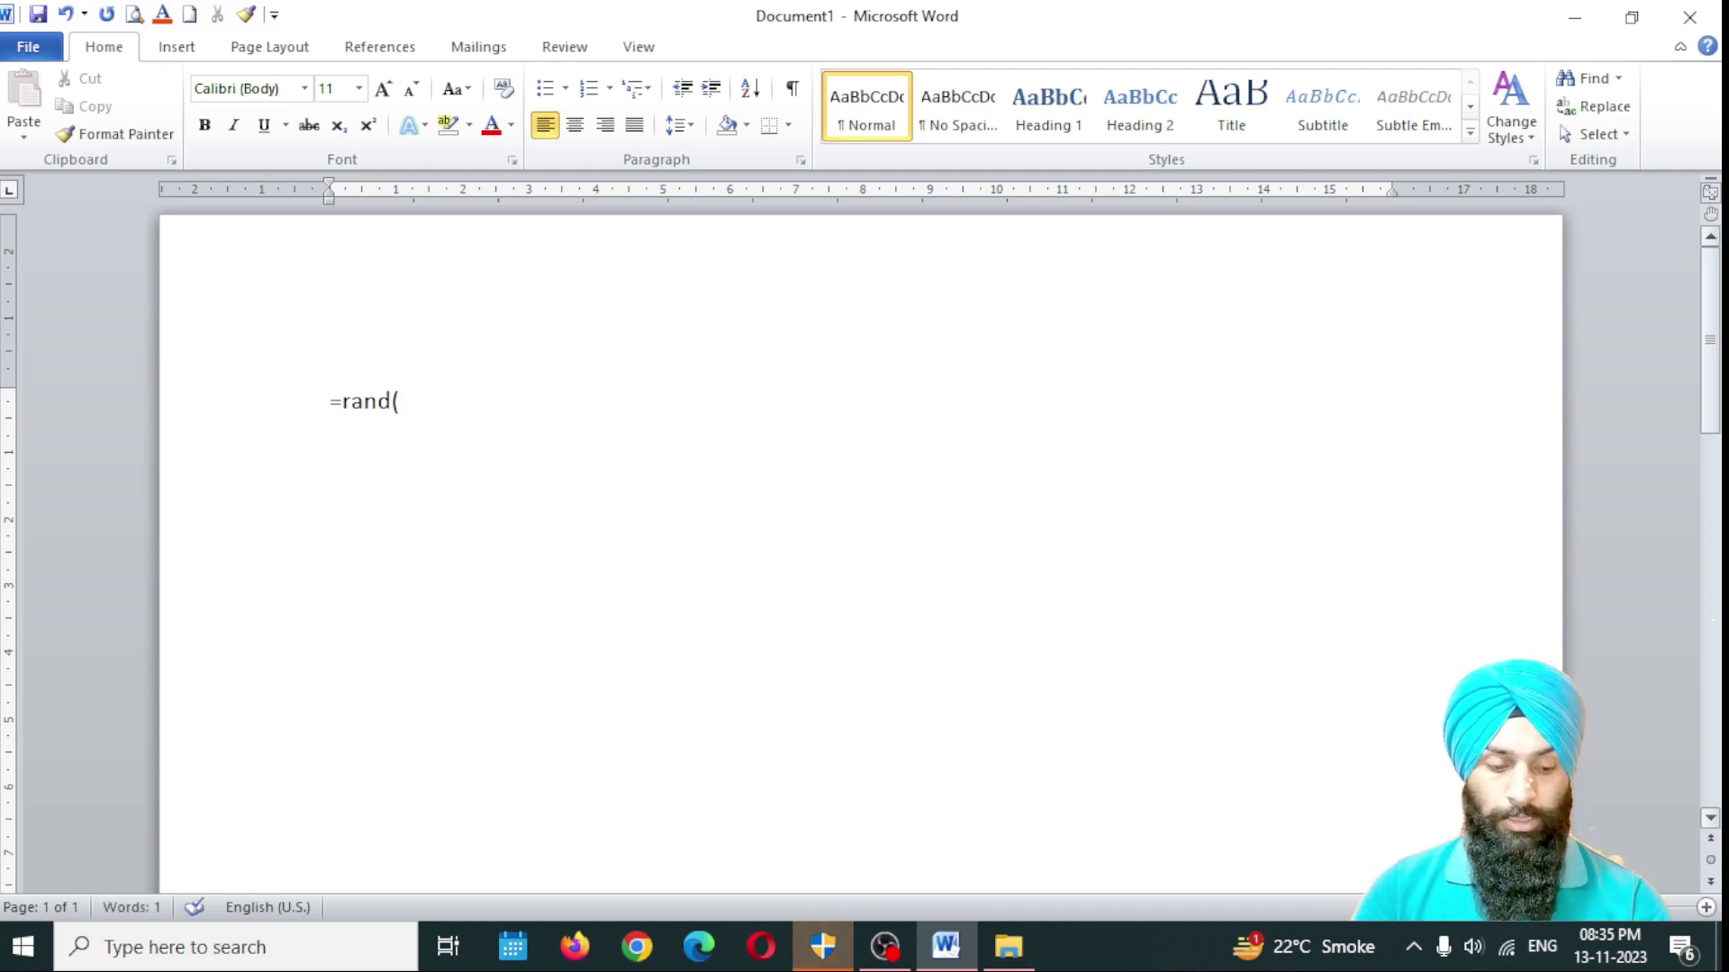
{"action": "type", "text": "3"}
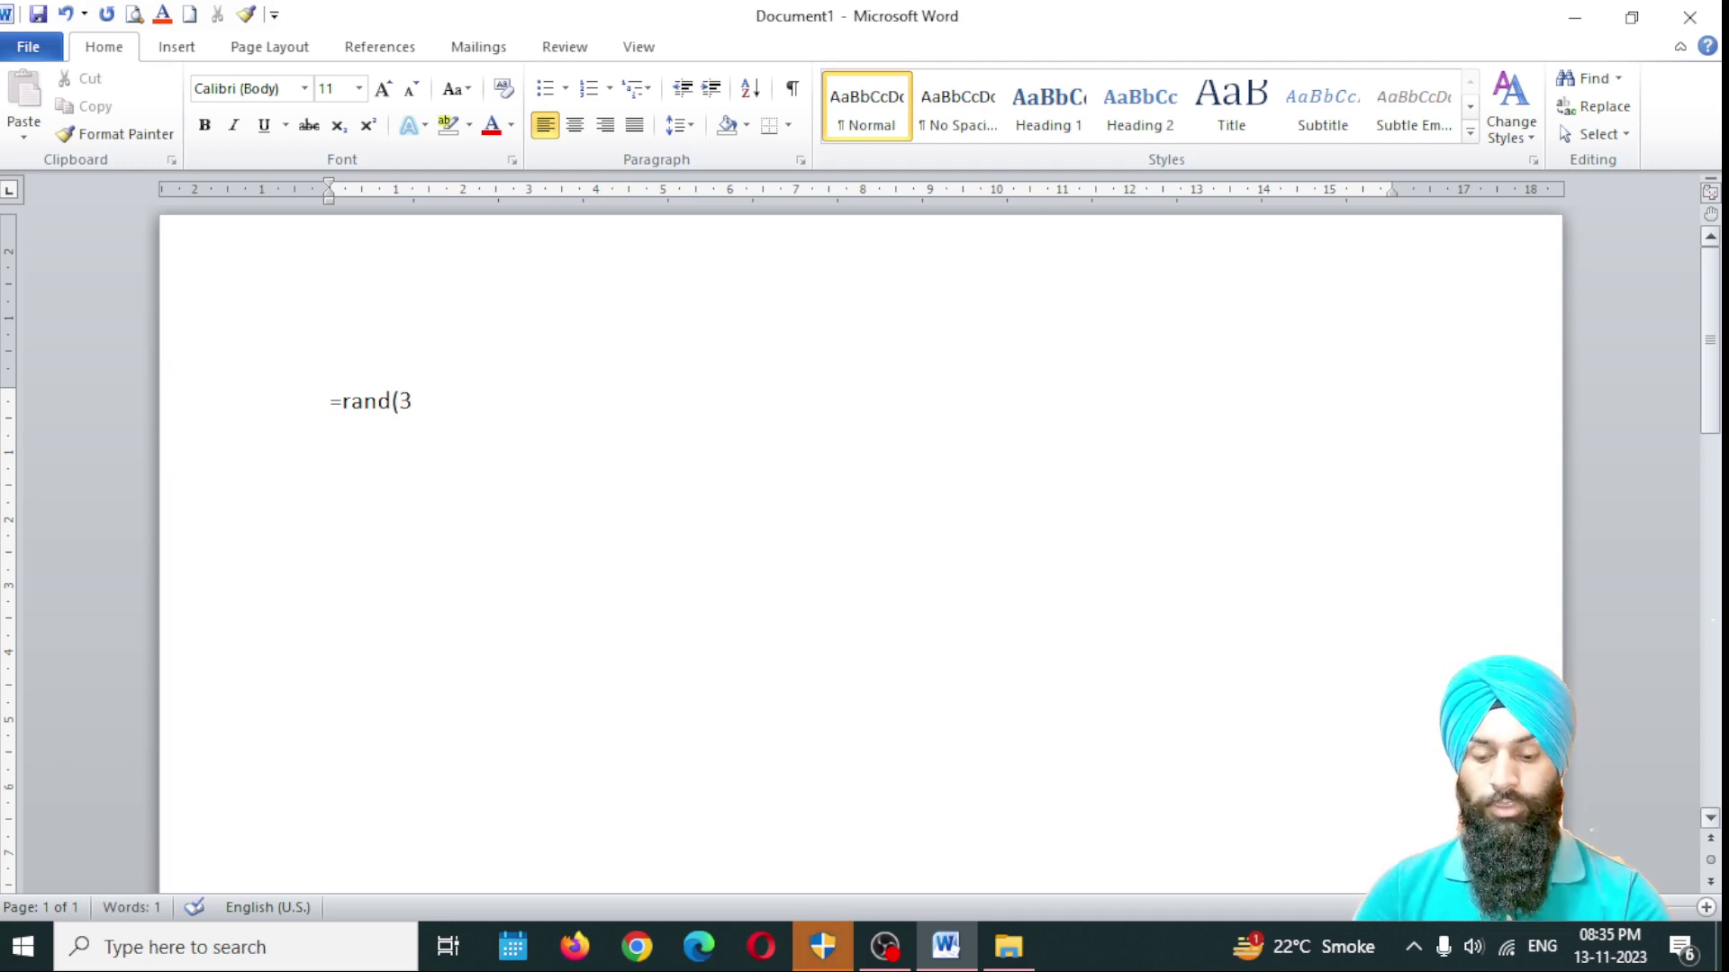
Step: Complete the formula as =rand(3,2) with two sentences per paragraph and generate the sample text
{"action": "type", "text": ","}
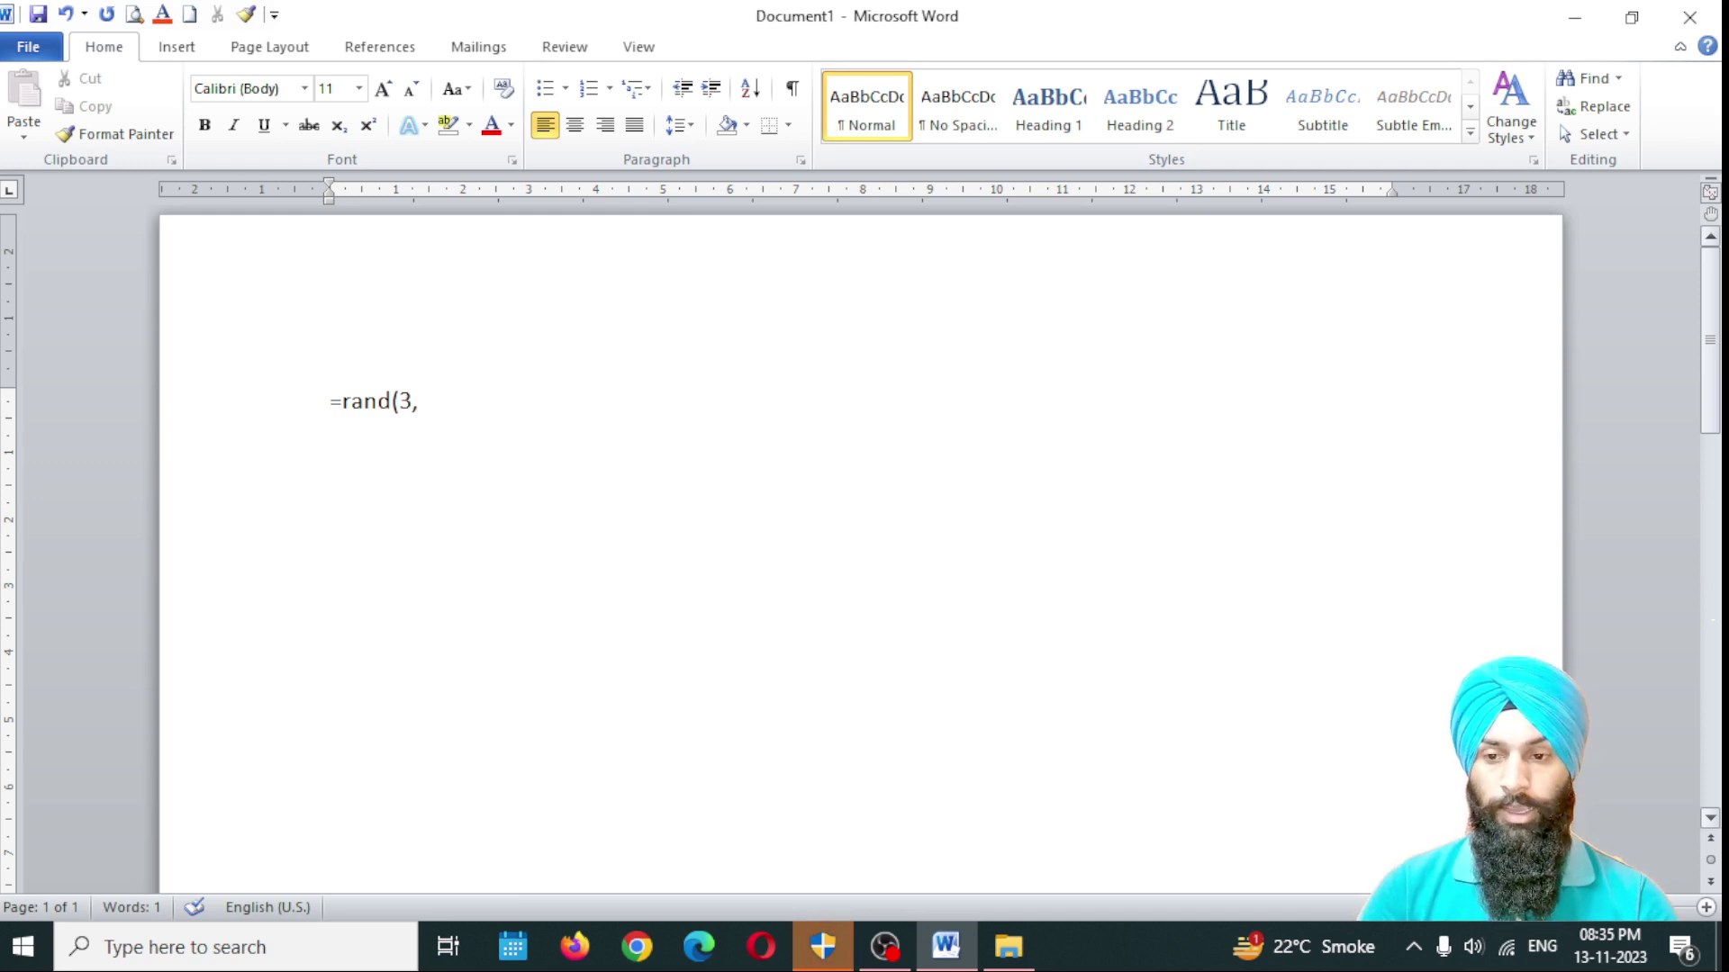
{"action": "type", "text": "2"}
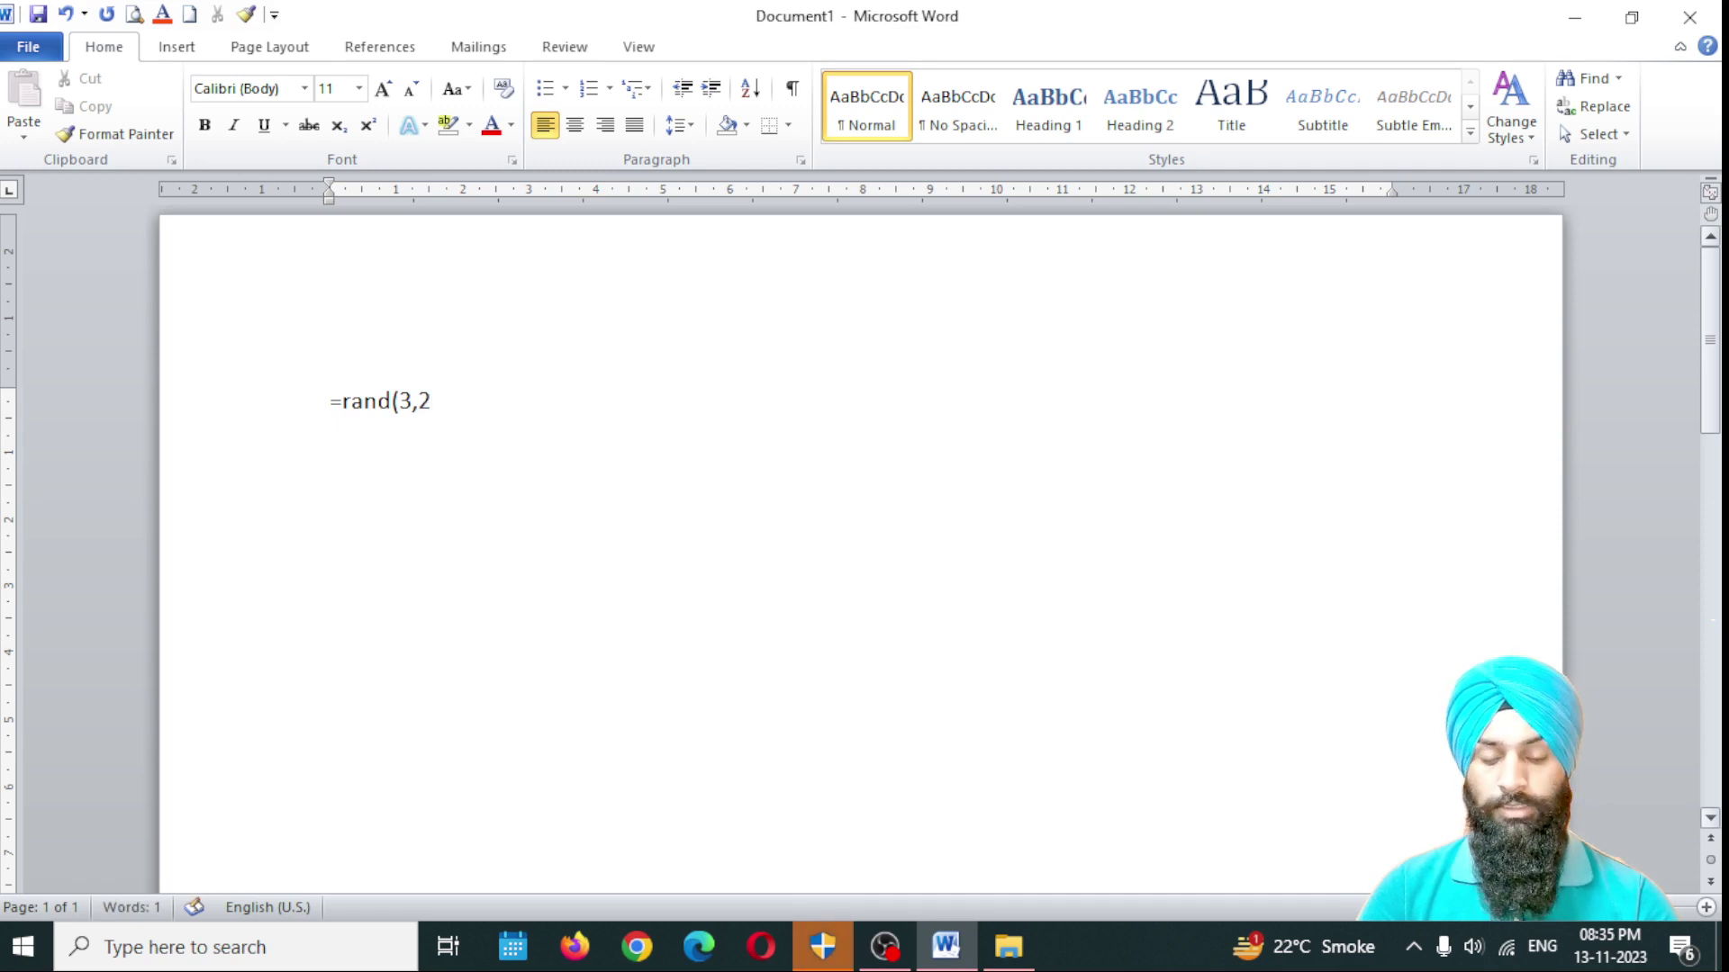
{"action": "key", "text": "BackSpace"}
{"action": "type", "text": "3"}
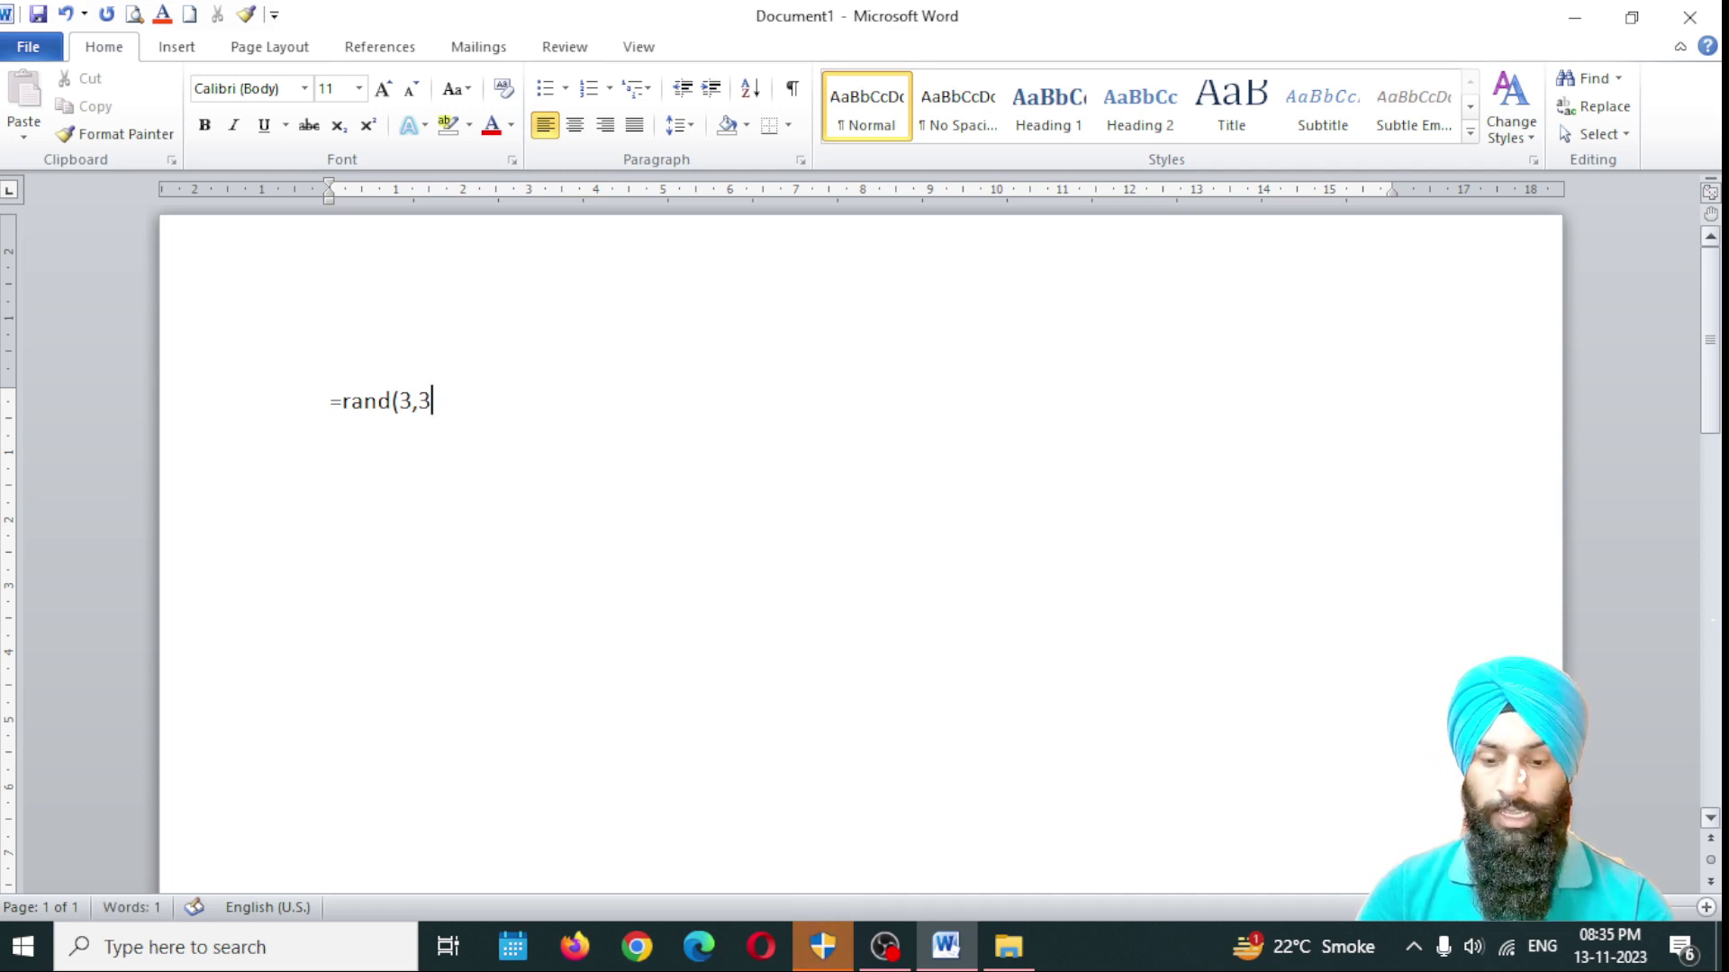
{"action": "key", "text": "BackSpace"}
{"action": "type", "text": "3"}
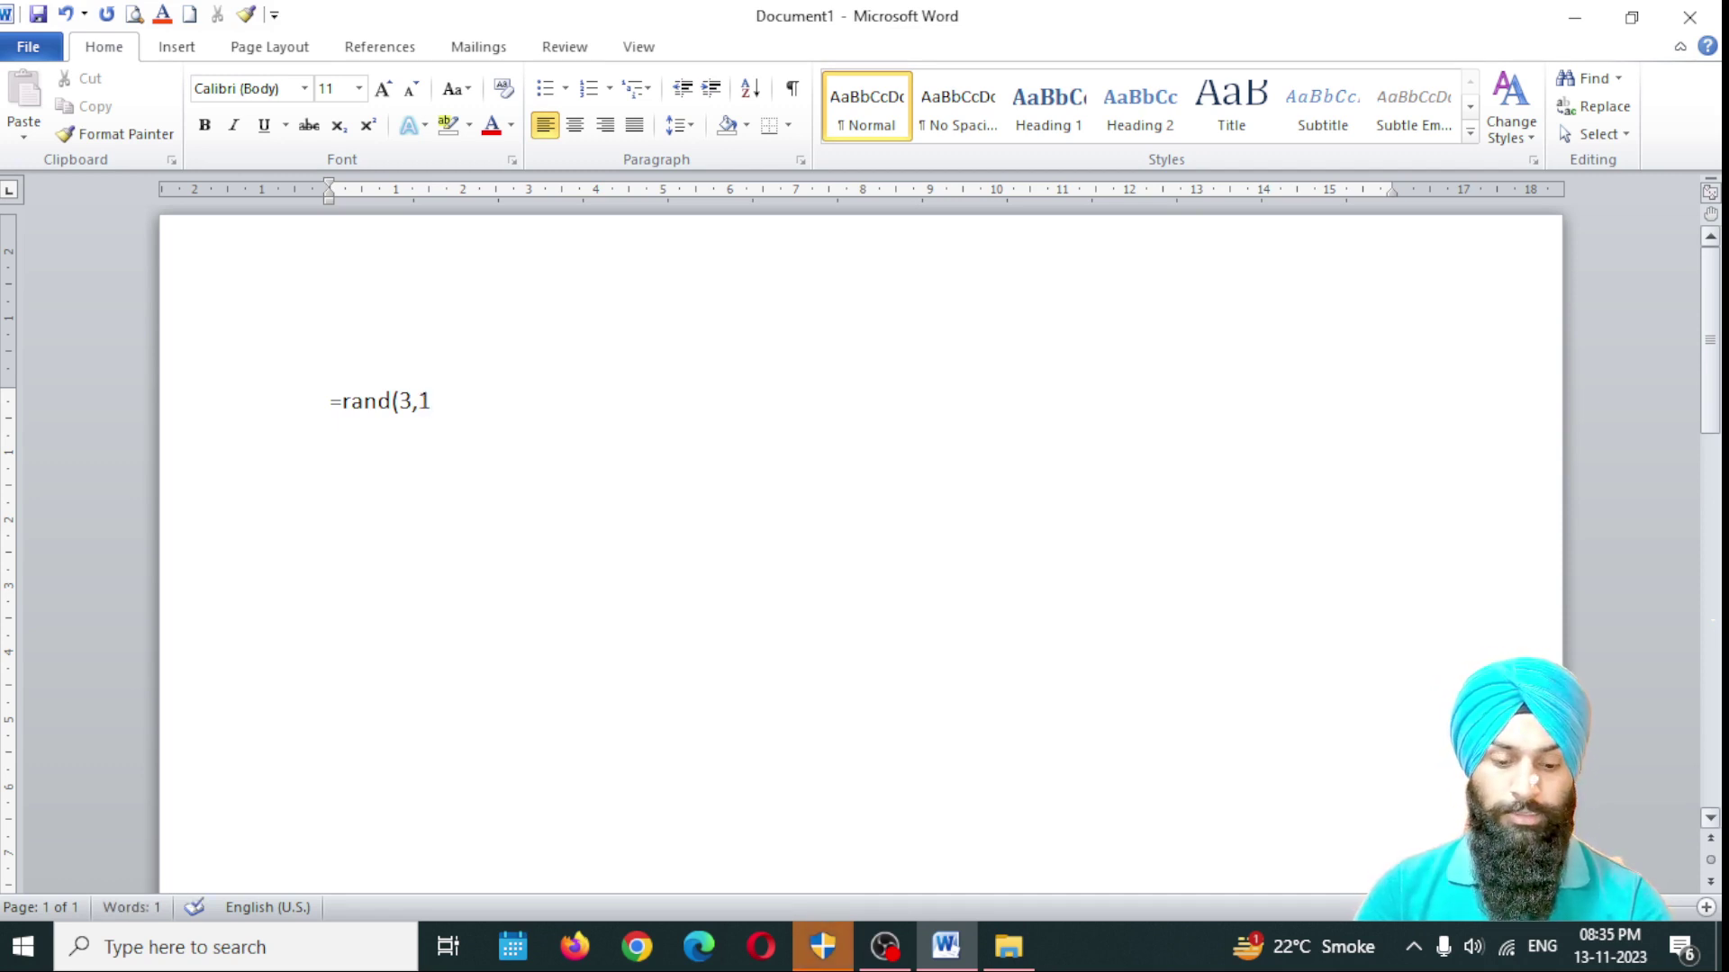
{"action": "key", "text": "BackSpace"}
{"action": "type", "text": "2"}
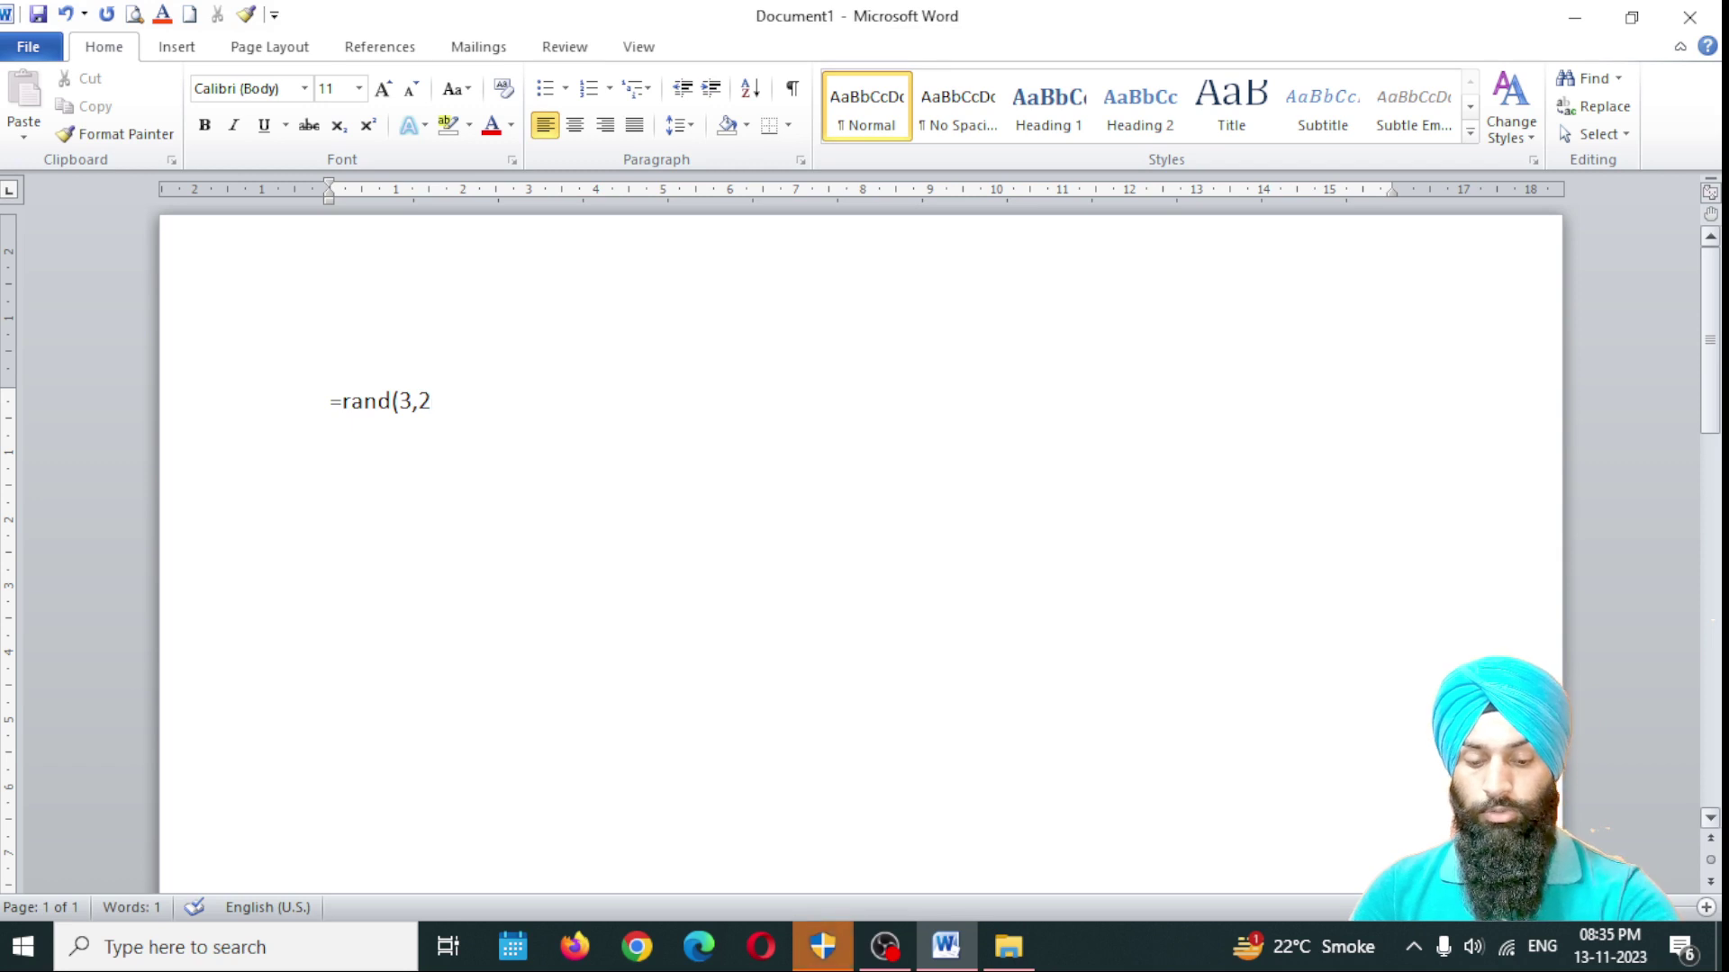
{"action": "type", "text": ")"}
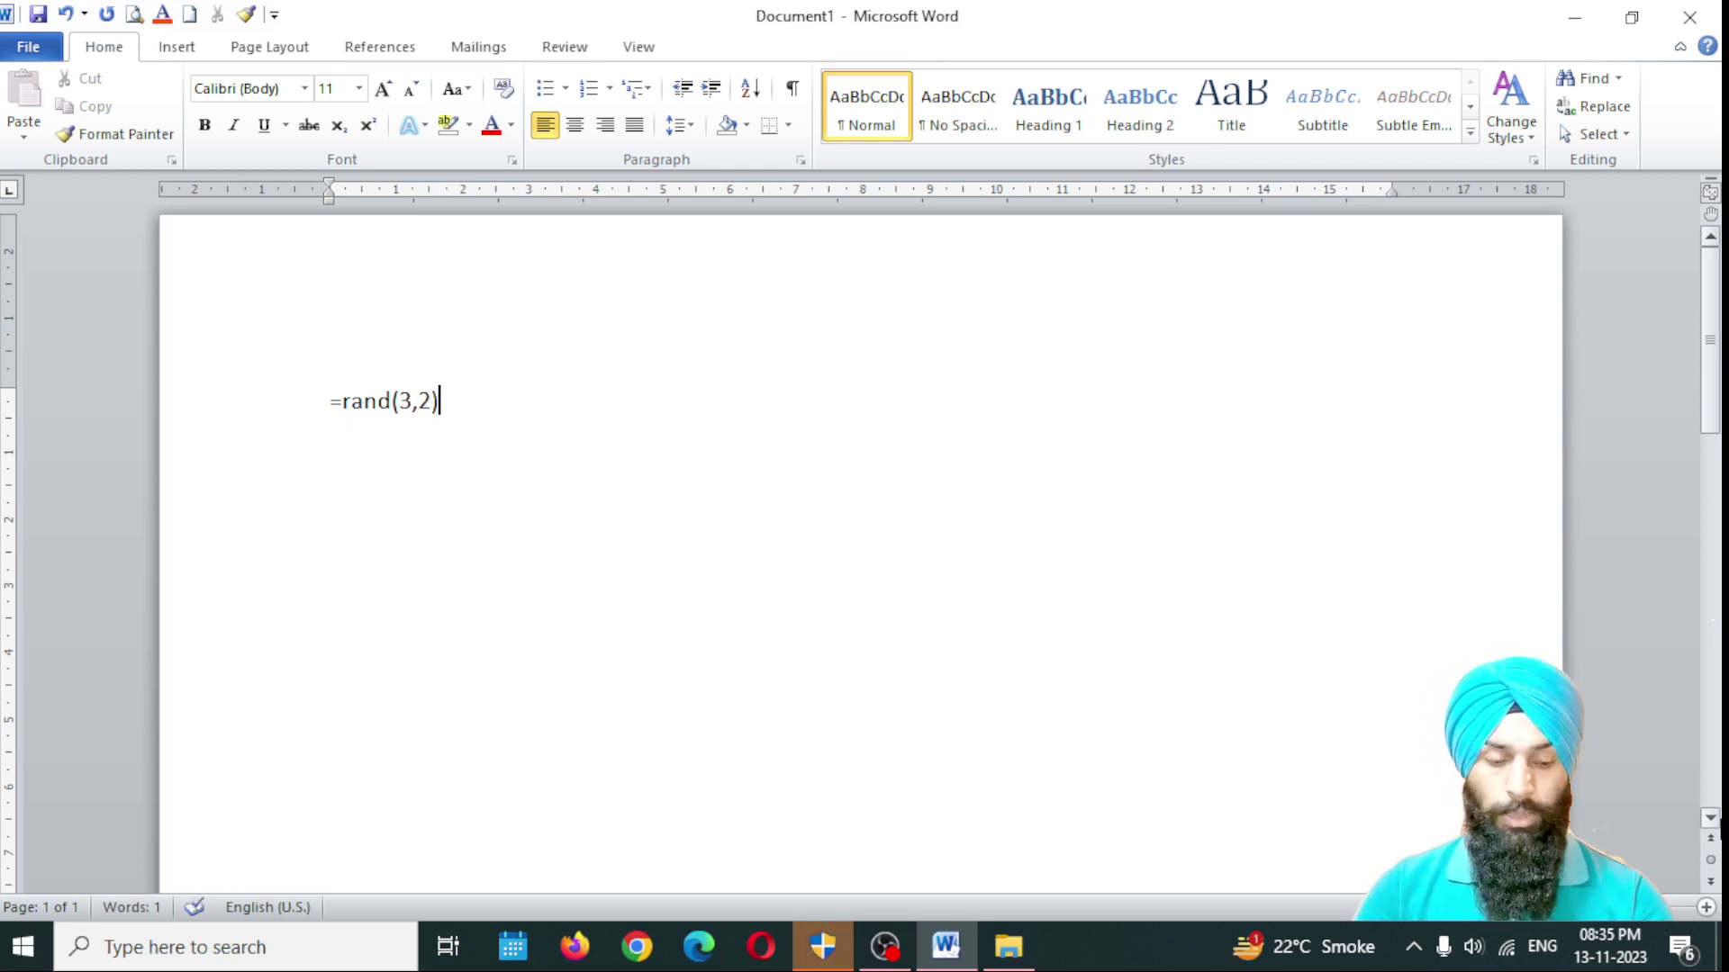
{"action": "key", "text": "Return"}
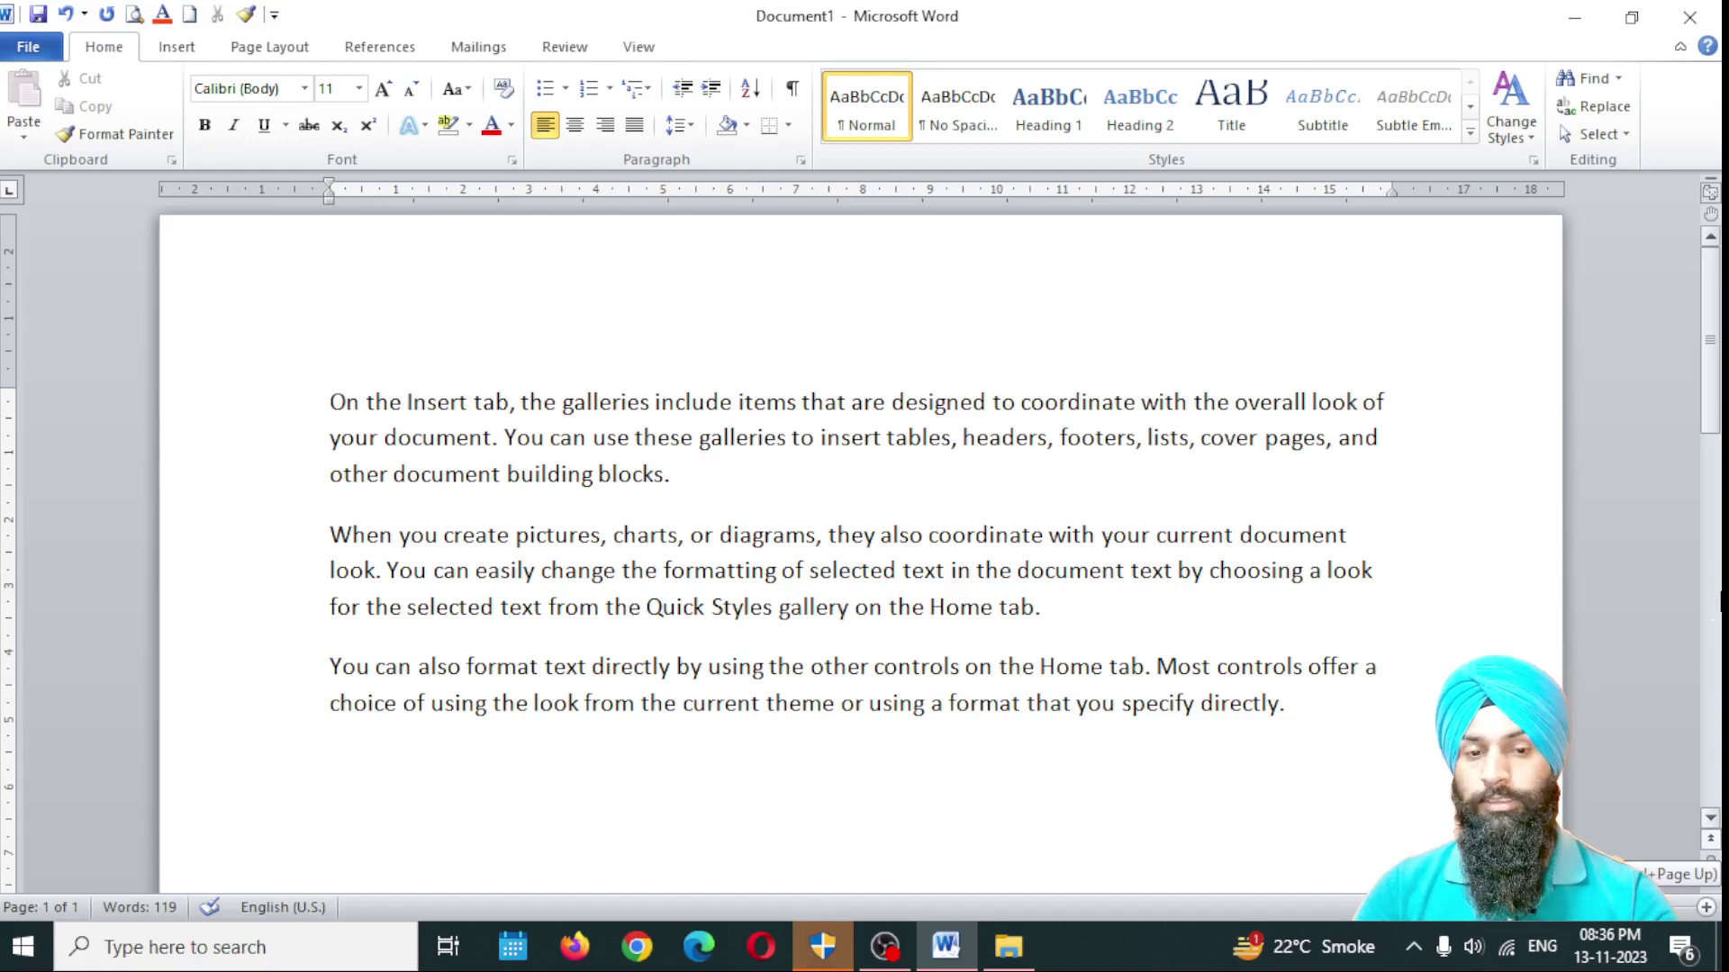
Step: Select the first paragraph's opening sentence and its second sentence in turn, and clear the selection
{"action": "left_click", "coordinate": [499, 439]}
{"action": "left_click_drag", "start_coordinate": [499, 439], "coordinate": [324, 400]}
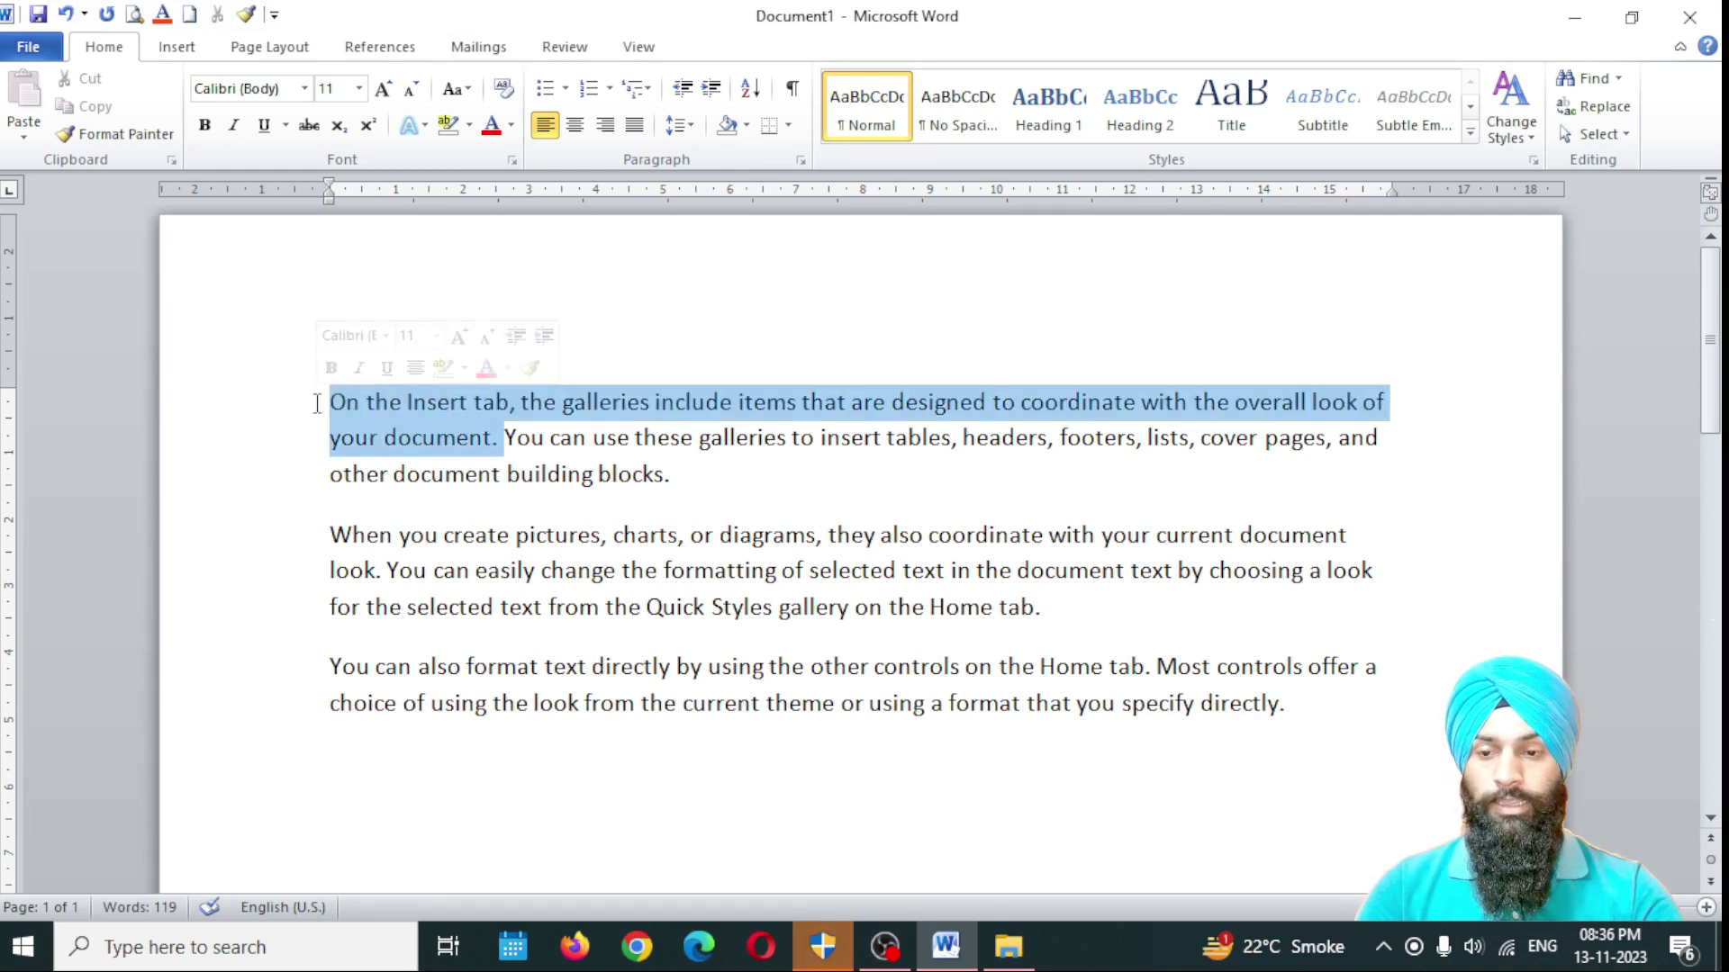
{"action": "left_click_drag", "start_coordinate": [505, 439], "coordinate": [680, 478]}
{"action": "left_click", "coordinate": [762, 494]}
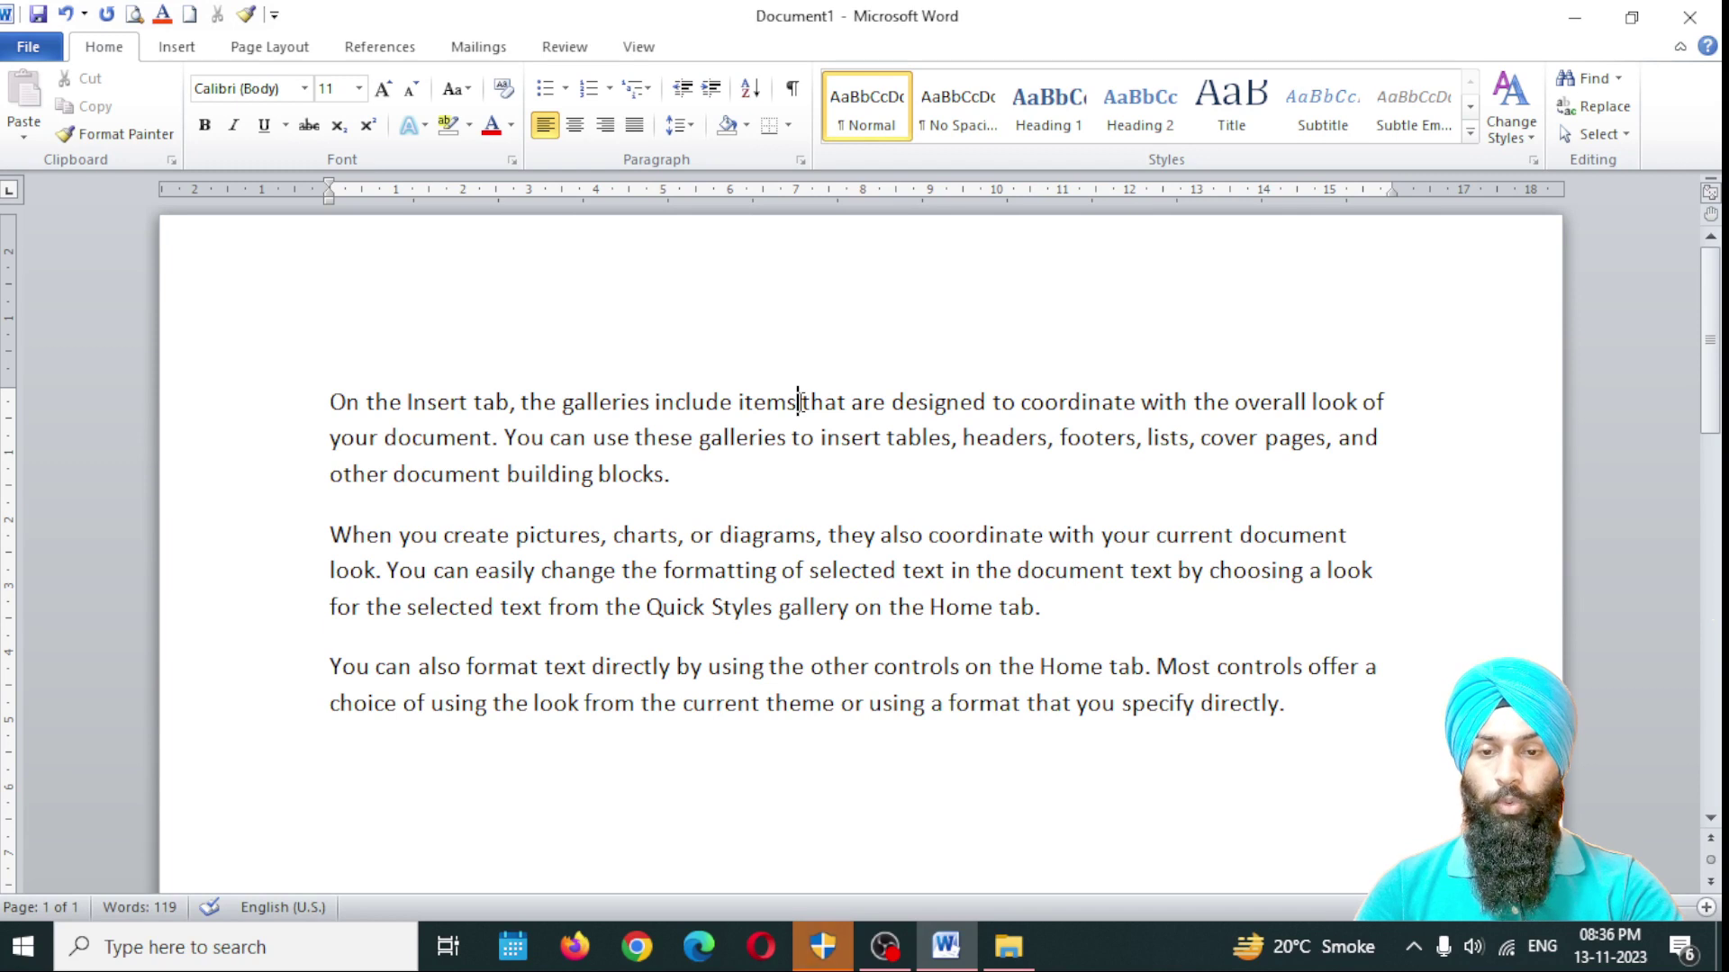
Step: Select the single word "items" in the opening sentence of the first paragraph
{"action": "left_click", "coordinate": [737, 403]}
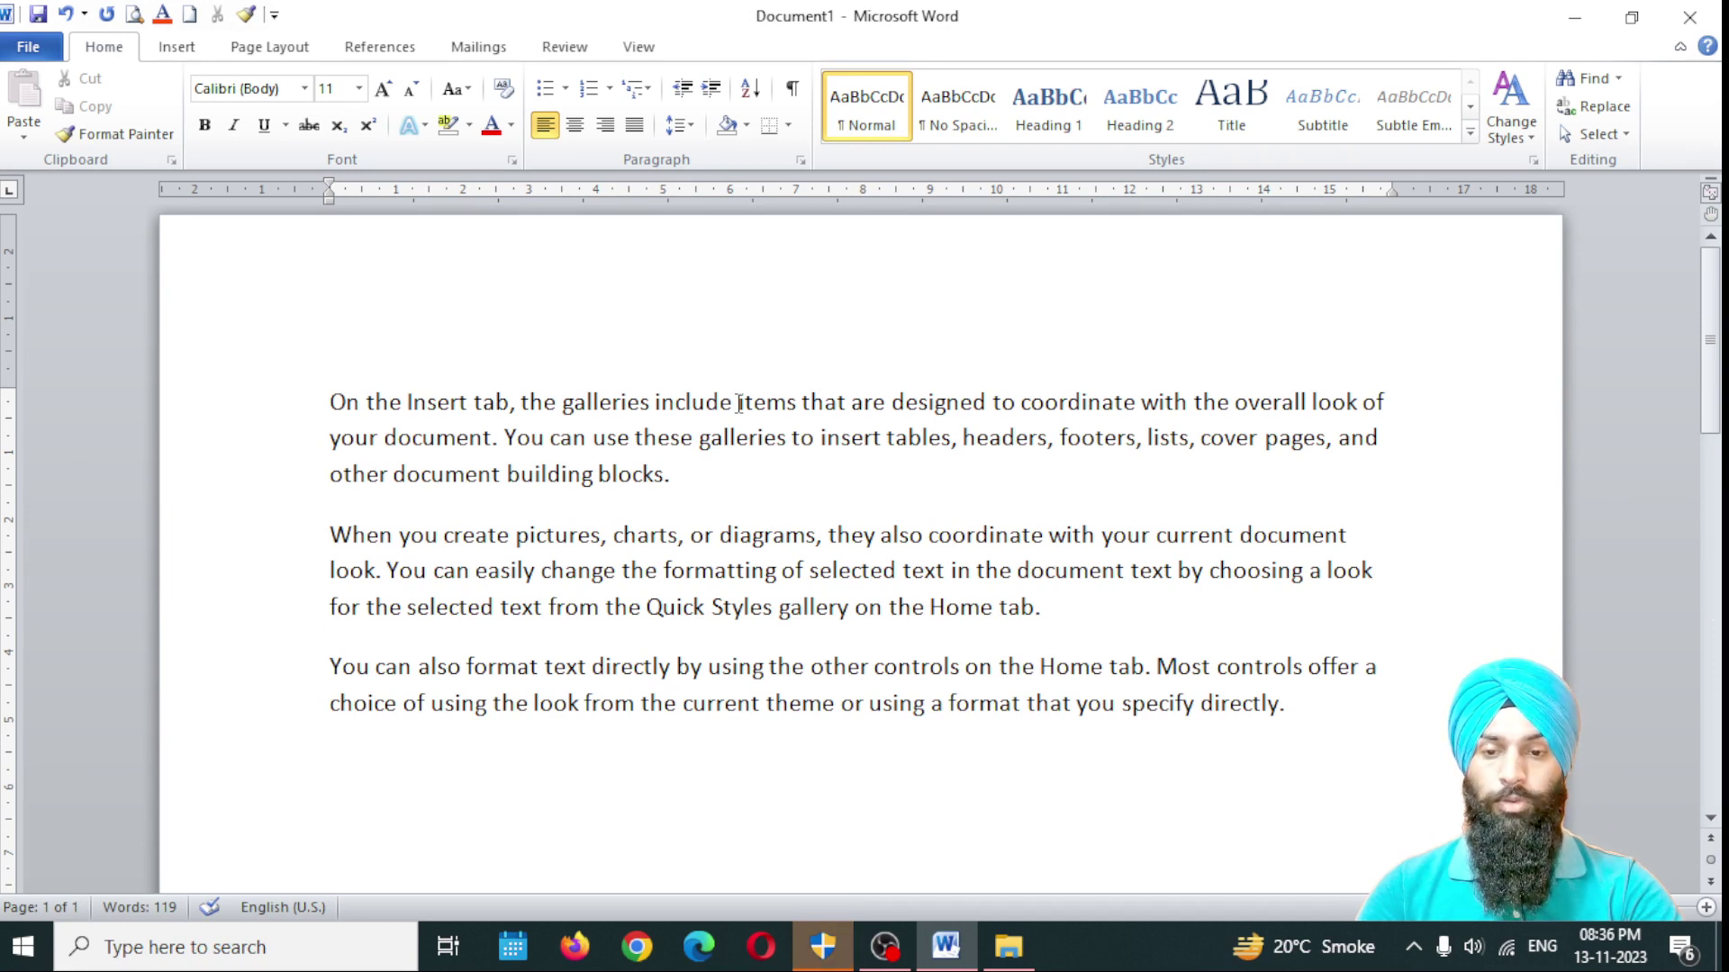
{"action": "left_click", "coordinate": [738, 402]}
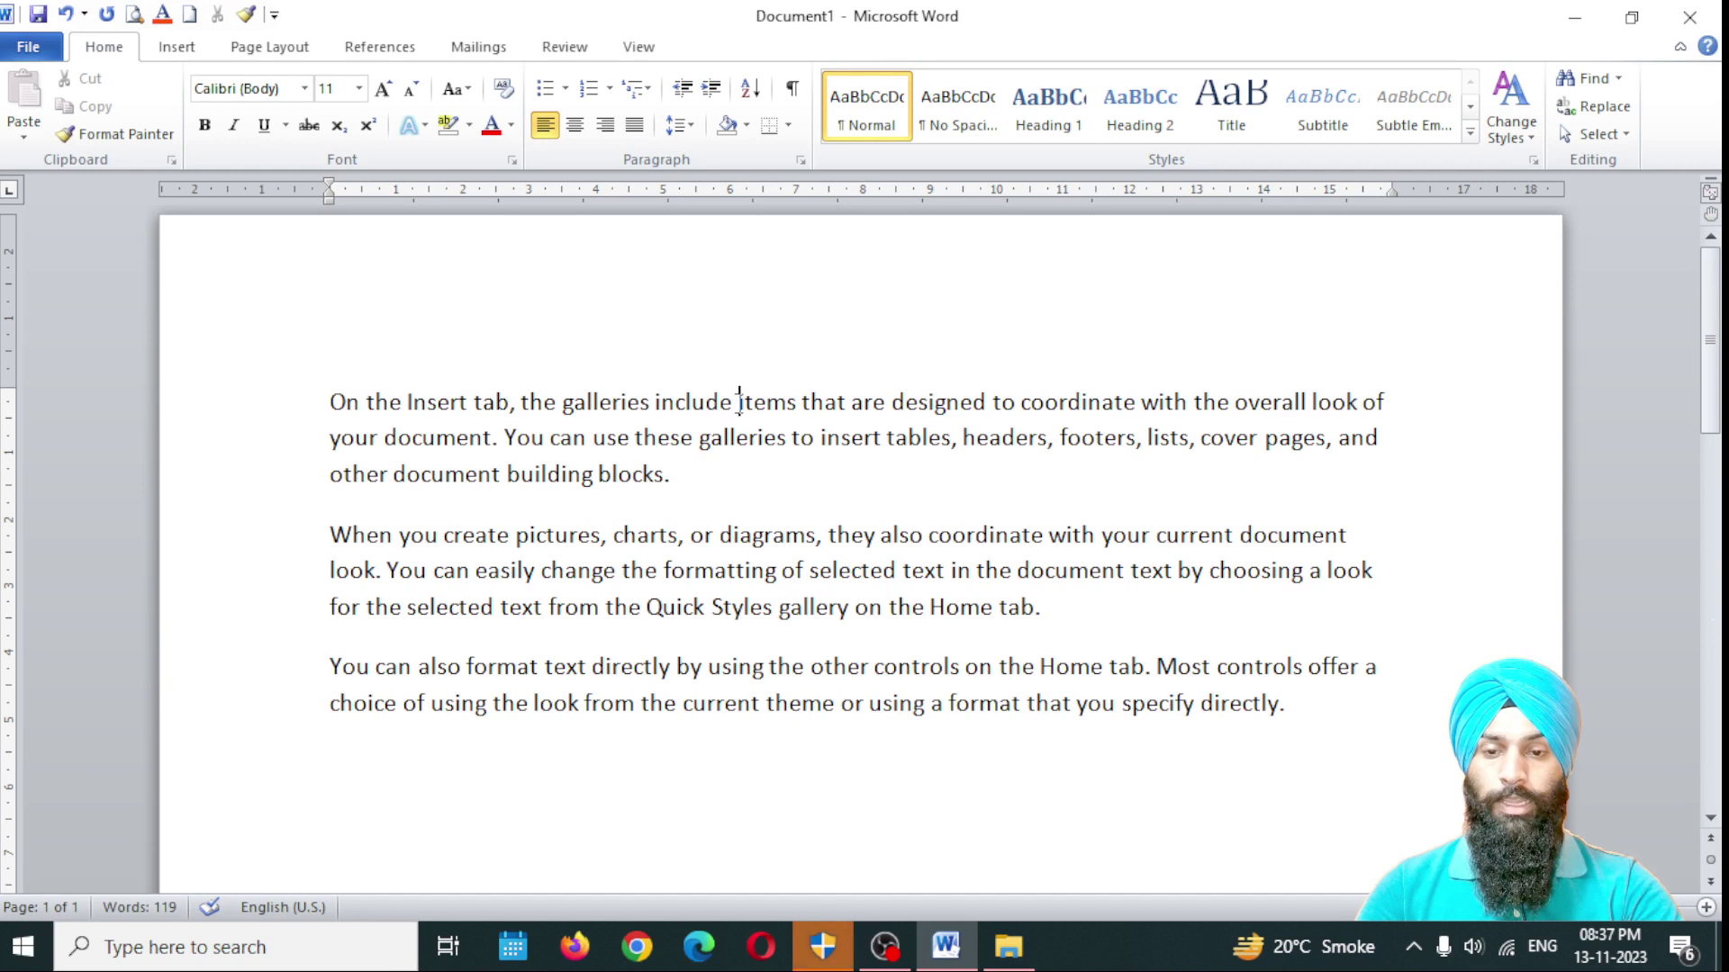
{"action": "left_click_drag", "start_coordinate": [739, 401], "coordinate": [795, 403]}
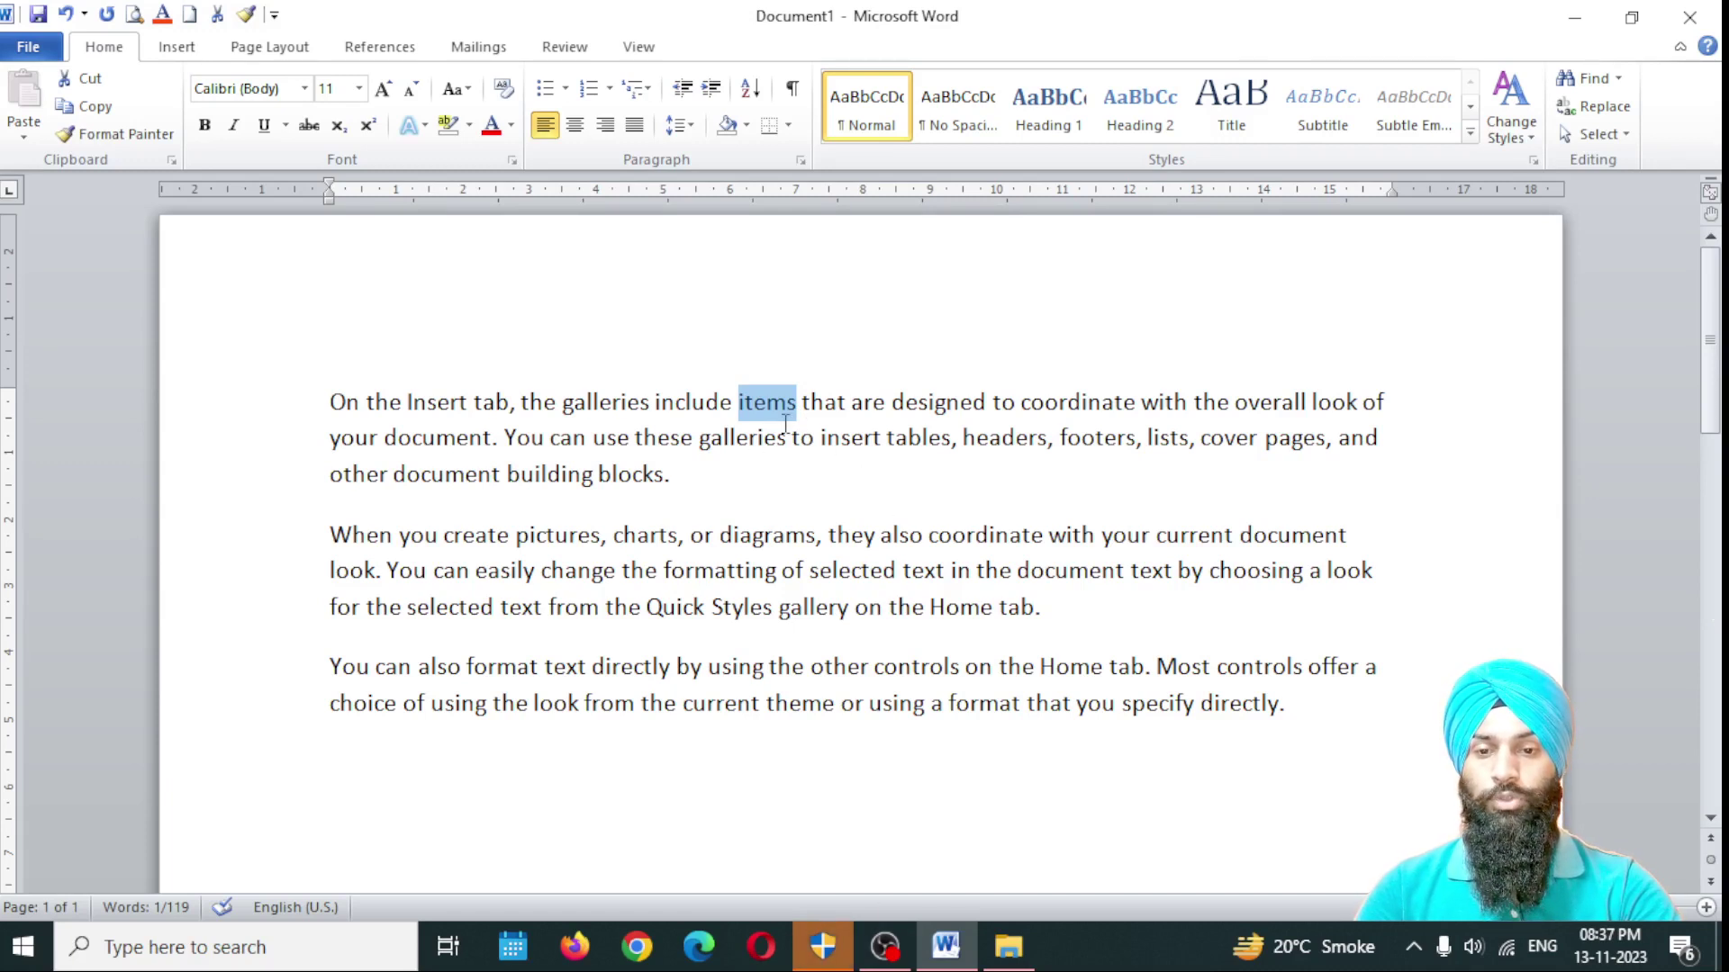
{"action": "left_click", "coordinate": [780, 335]}
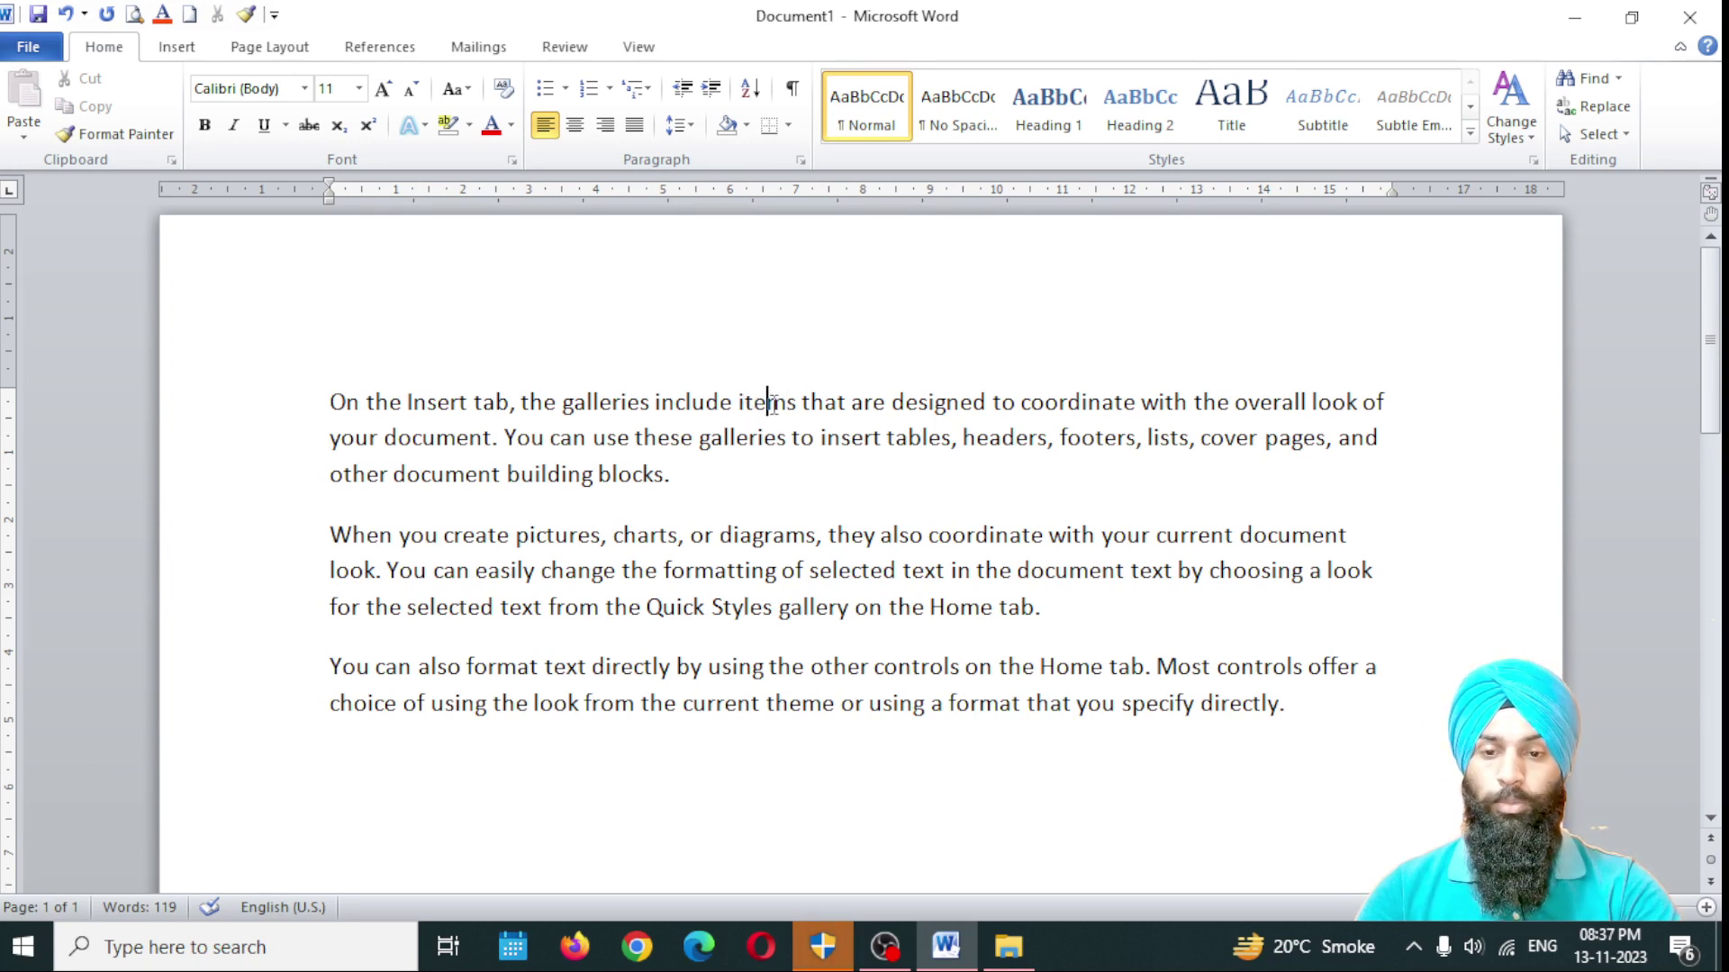
{"action": "double_click", "coordinate": [771, 402]}
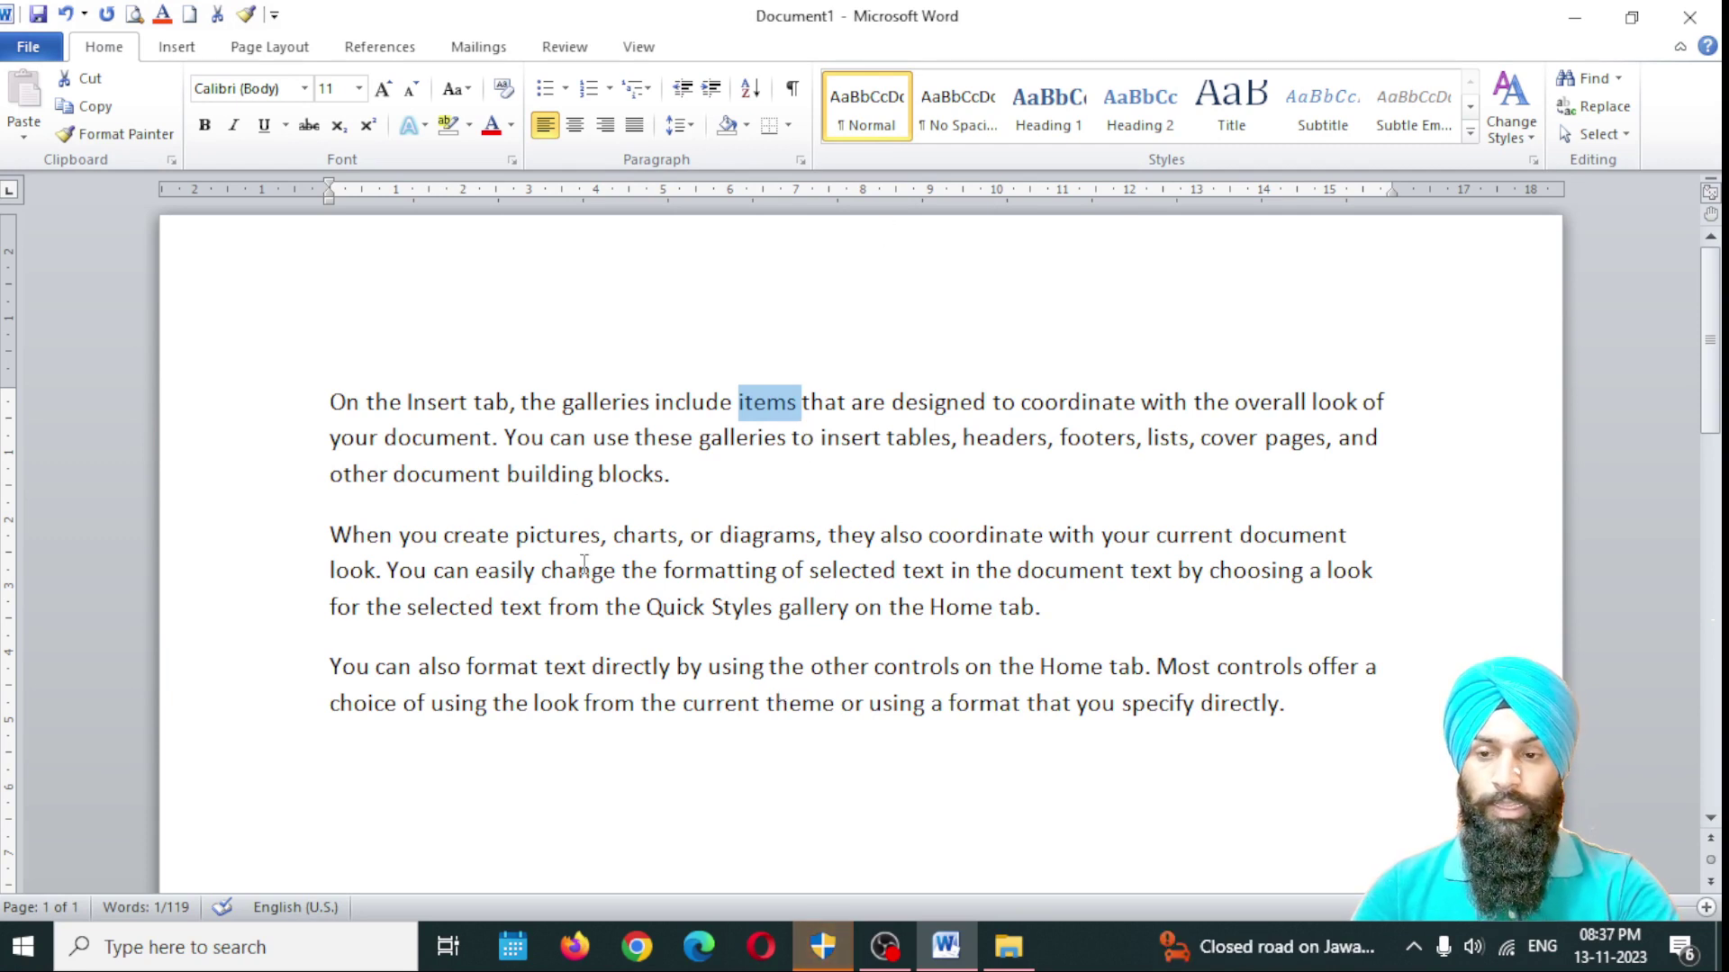
Step: Select the word "On" and the whole first paragraph in turn, and clear the selection
{"action": "left_click", "coordinate": [347, 402]}
{"action": "double_click", "coordinate": [346, 402]}
{"action": "left_click", "coordinate": [347, 401]}
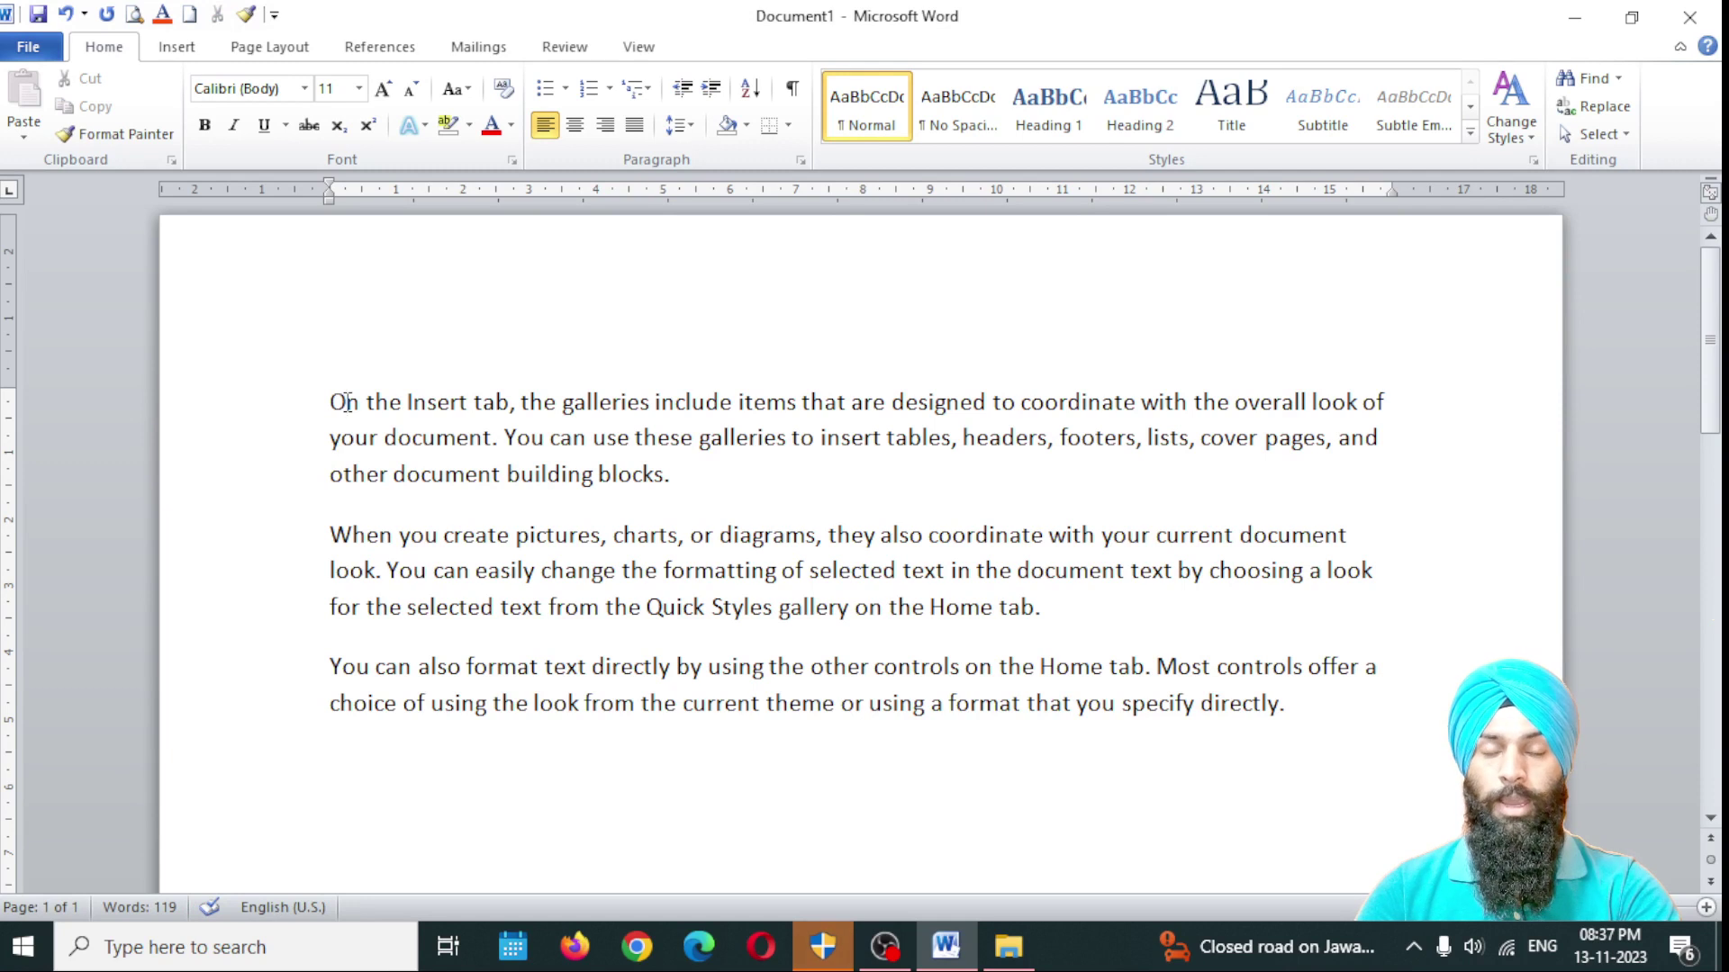
{"action": "triple_click", "coordinate": [346, 401]}
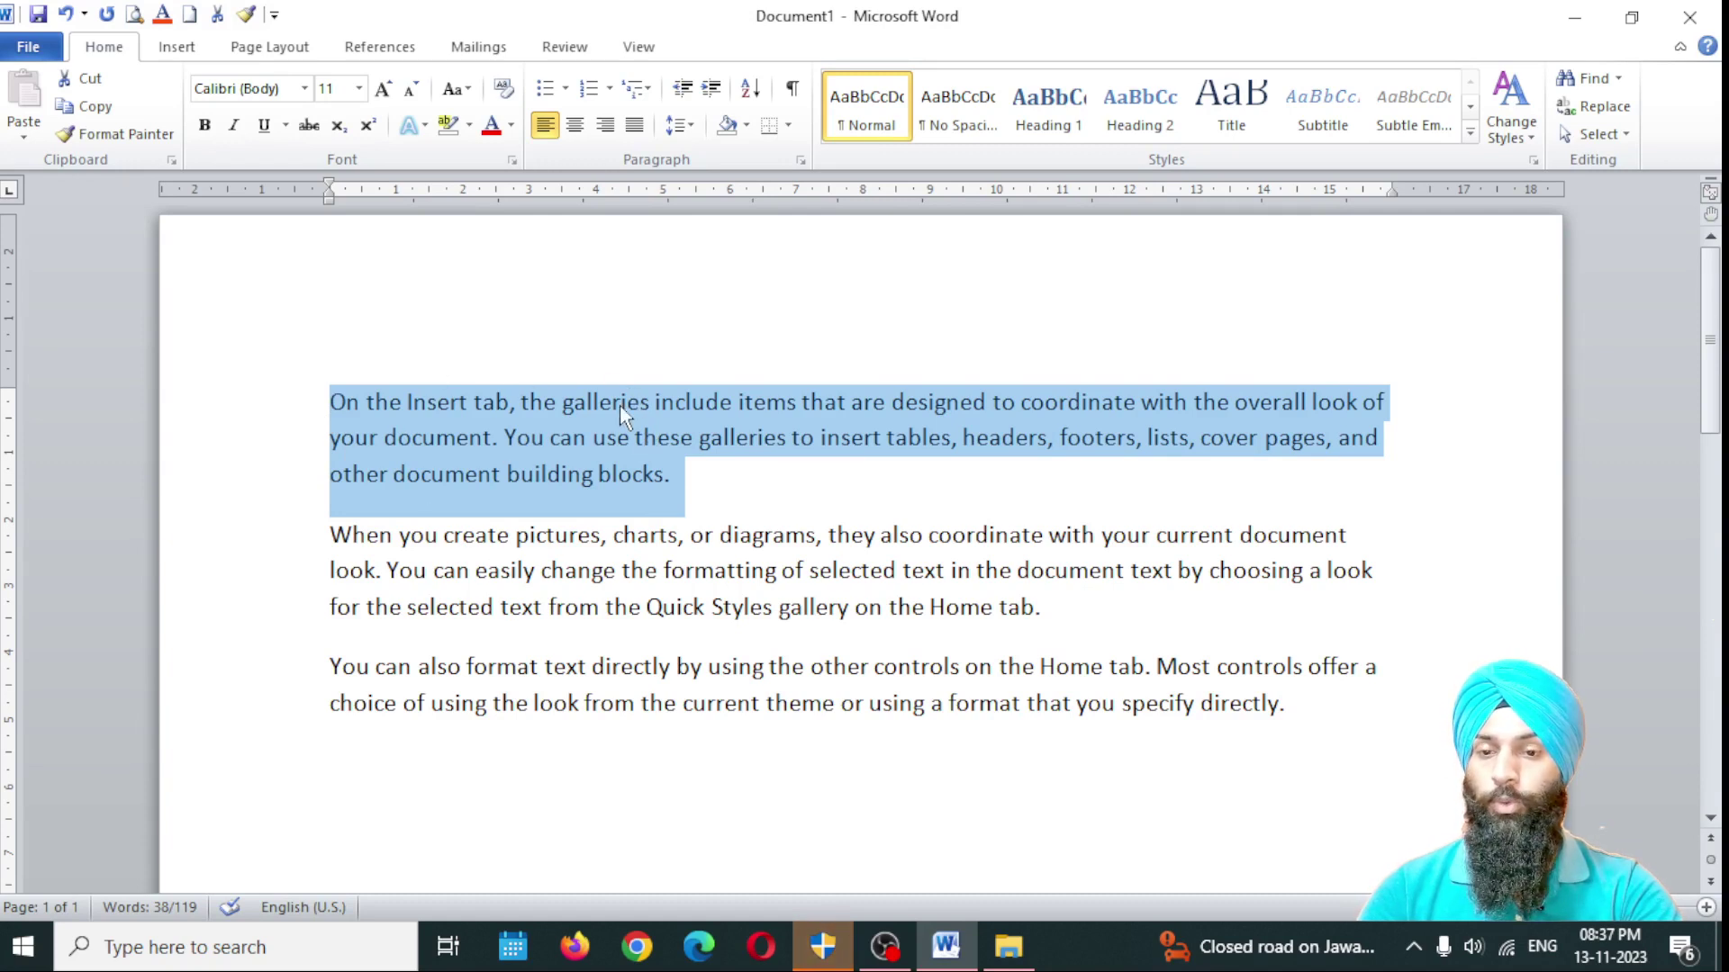
{"action": "left_click", "coordinate": [700, 489]}
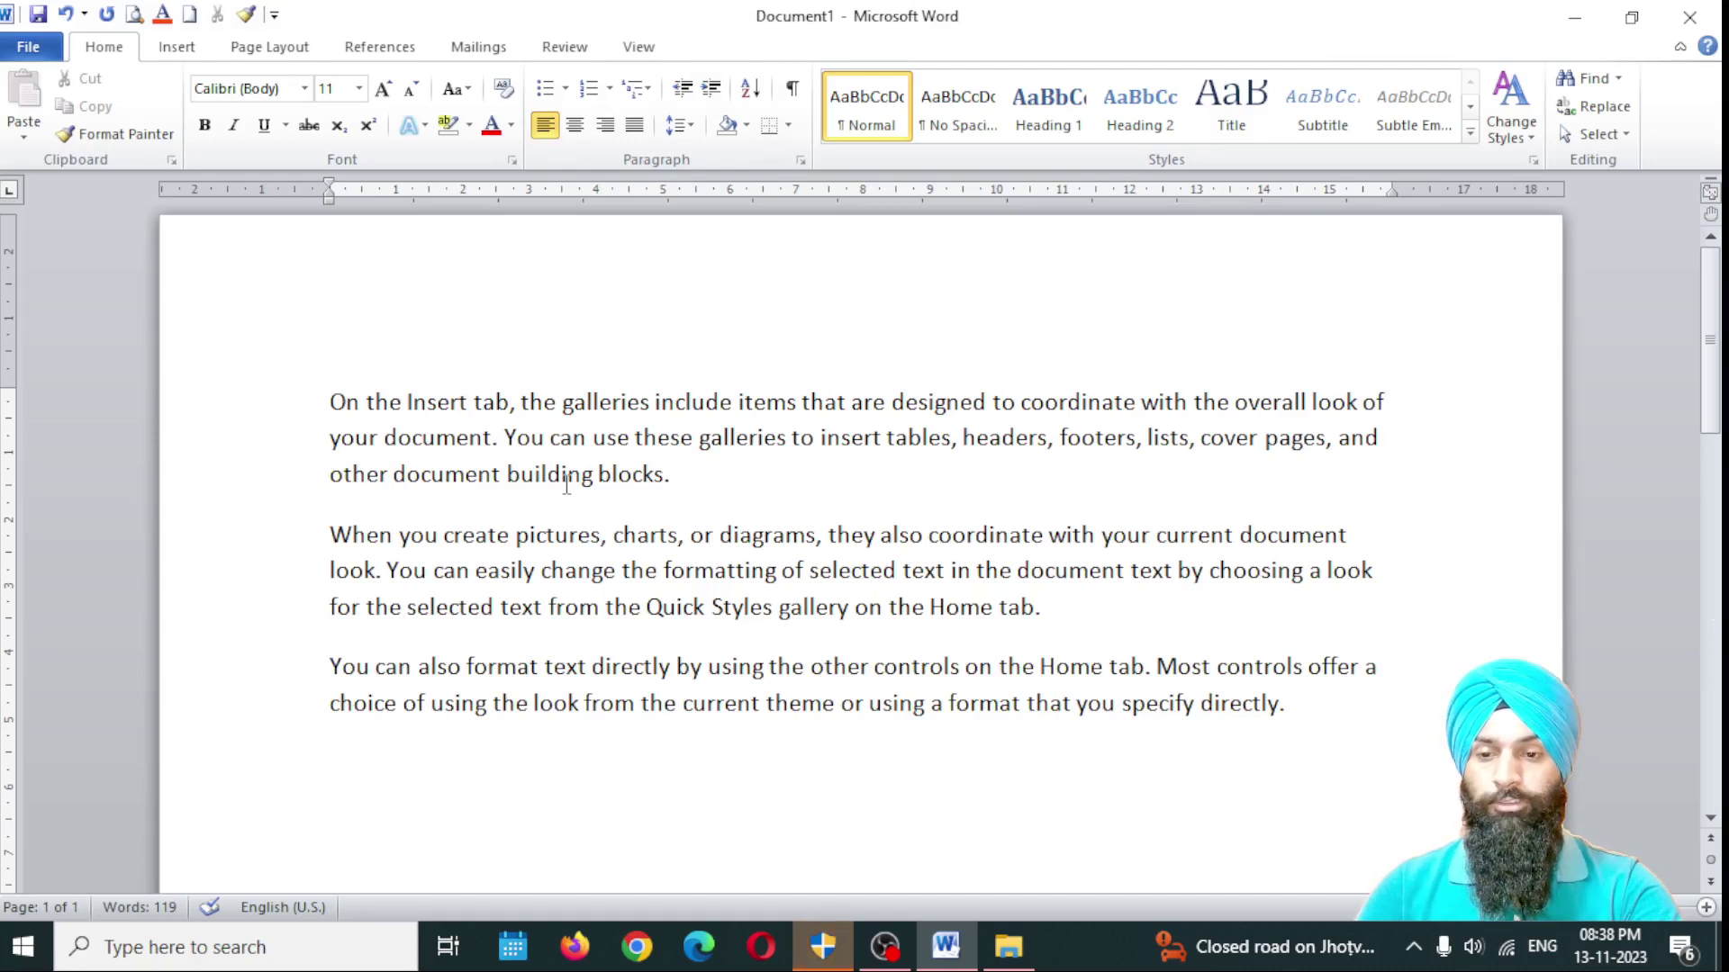
Step: Select the first paragraph's second sentence character by character, from its end at "blocks." back to "You"
{"action": "left_click", "coordinate": [500, 437]}
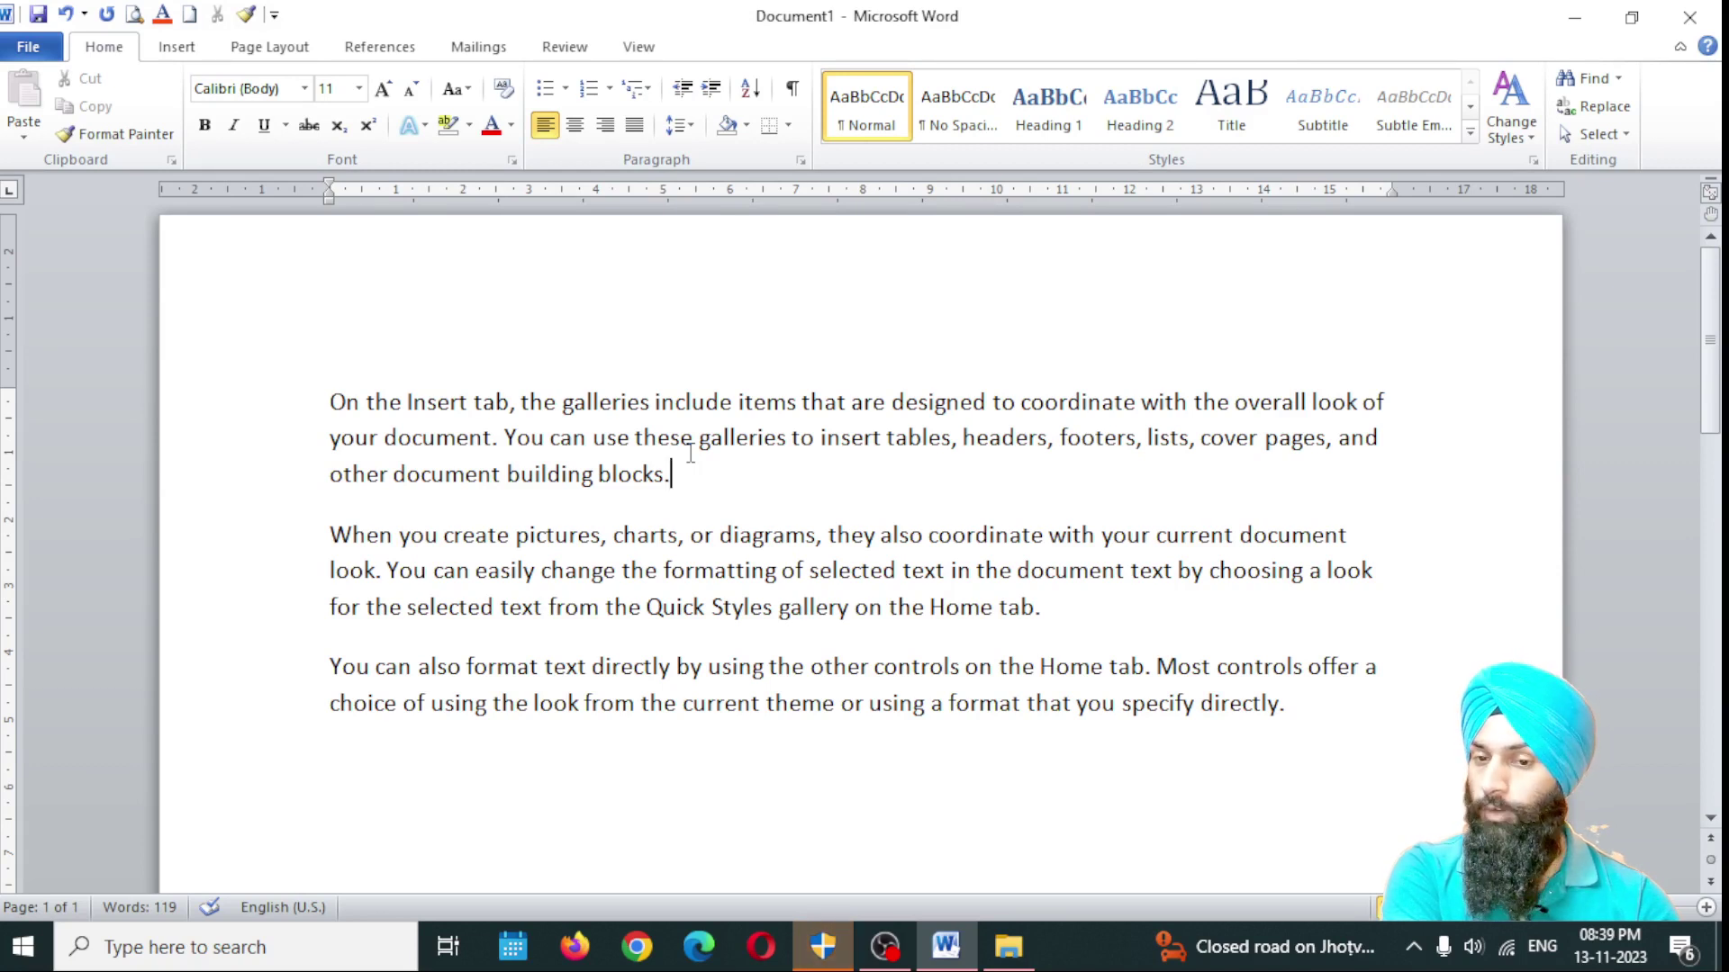
{"action": "key", "text": "shift+Left"}
{"action": "key", "text": "shift+Left"}
{"action": "key", "text": "shift+Left"}
{"action": "key", "text": "shift+Left"}
{"action": "key", "text": "shift+Left"}
{"action": "key", "text": "shift+Left"}
{"action": "key", "text": "shift+Left"}
{"action": "key", "text": "shift+Left"}
{"action": "key", "text": "shift+Left"}
{"action": "key", "text": "shift+Left"}
{"action": "key", "text": "shift+Left"}
{"action": "key", "text": "shift+Left"}
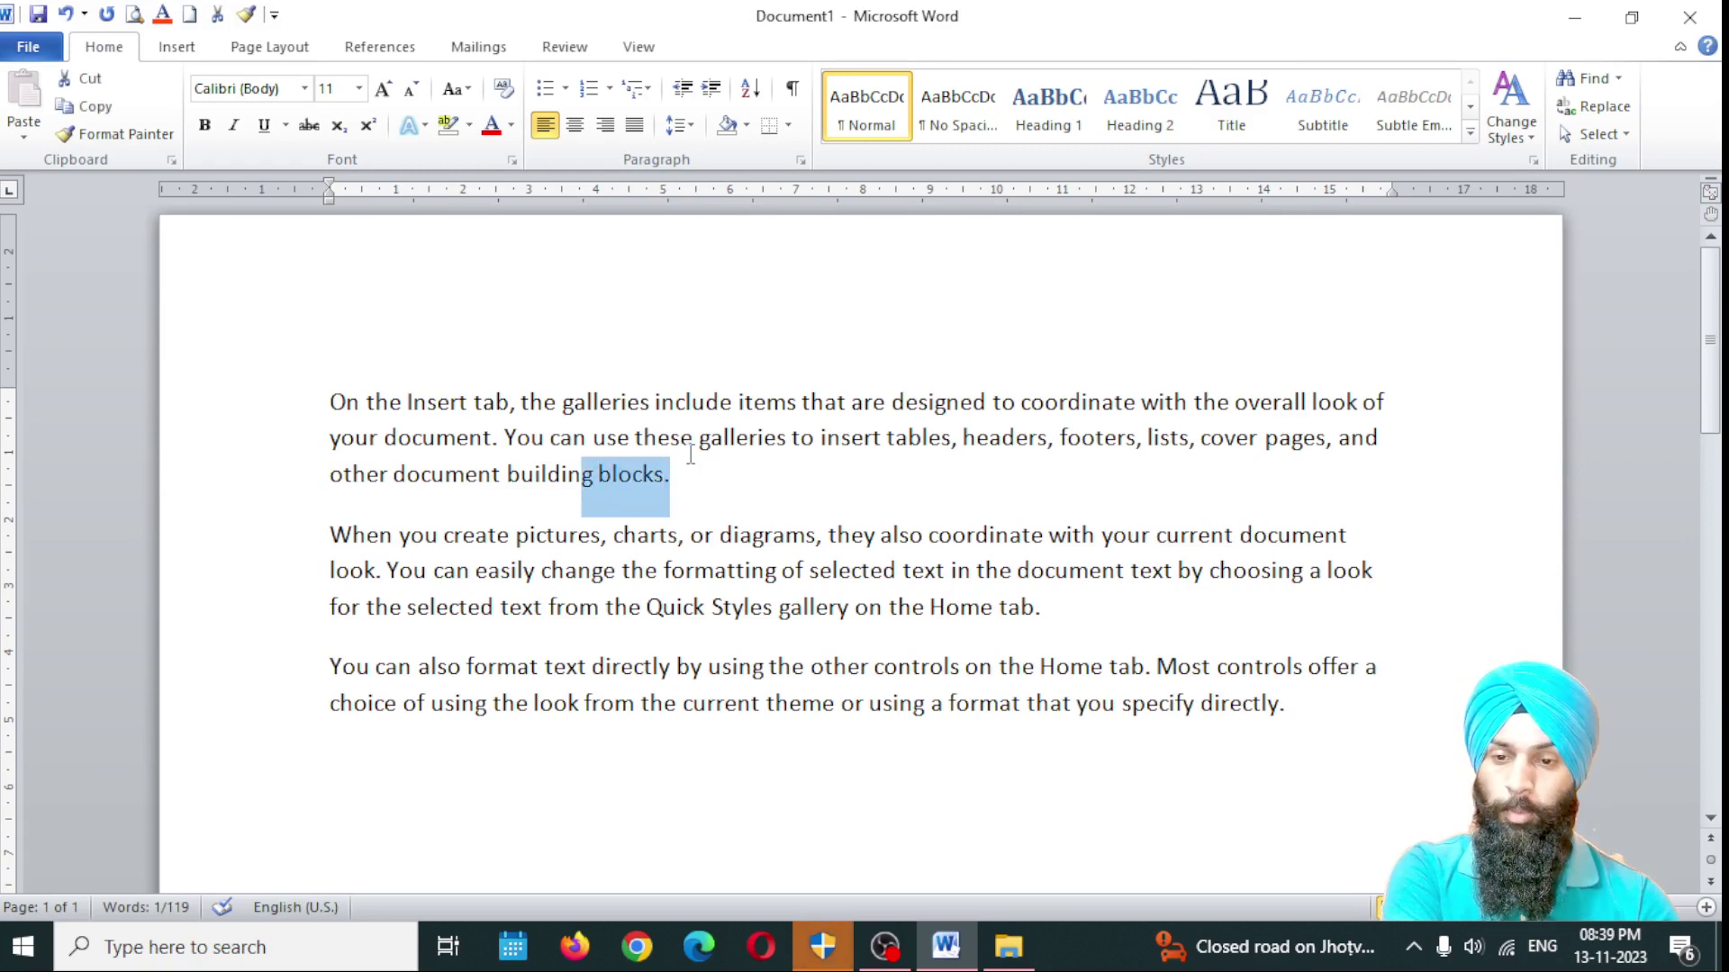
{"action": "key", "text": "shift+Left"}
{"action": "key", "text": "shift+Left"}
{"action": "key", "text": "shift+Left"}
{"action": "key", "text": "shift+Left"}
{"action": "key", "text": "shift+Left"}
{"action": "key", "text": "shift+Left"}
{"action": "key", "text": "shift+Left"}
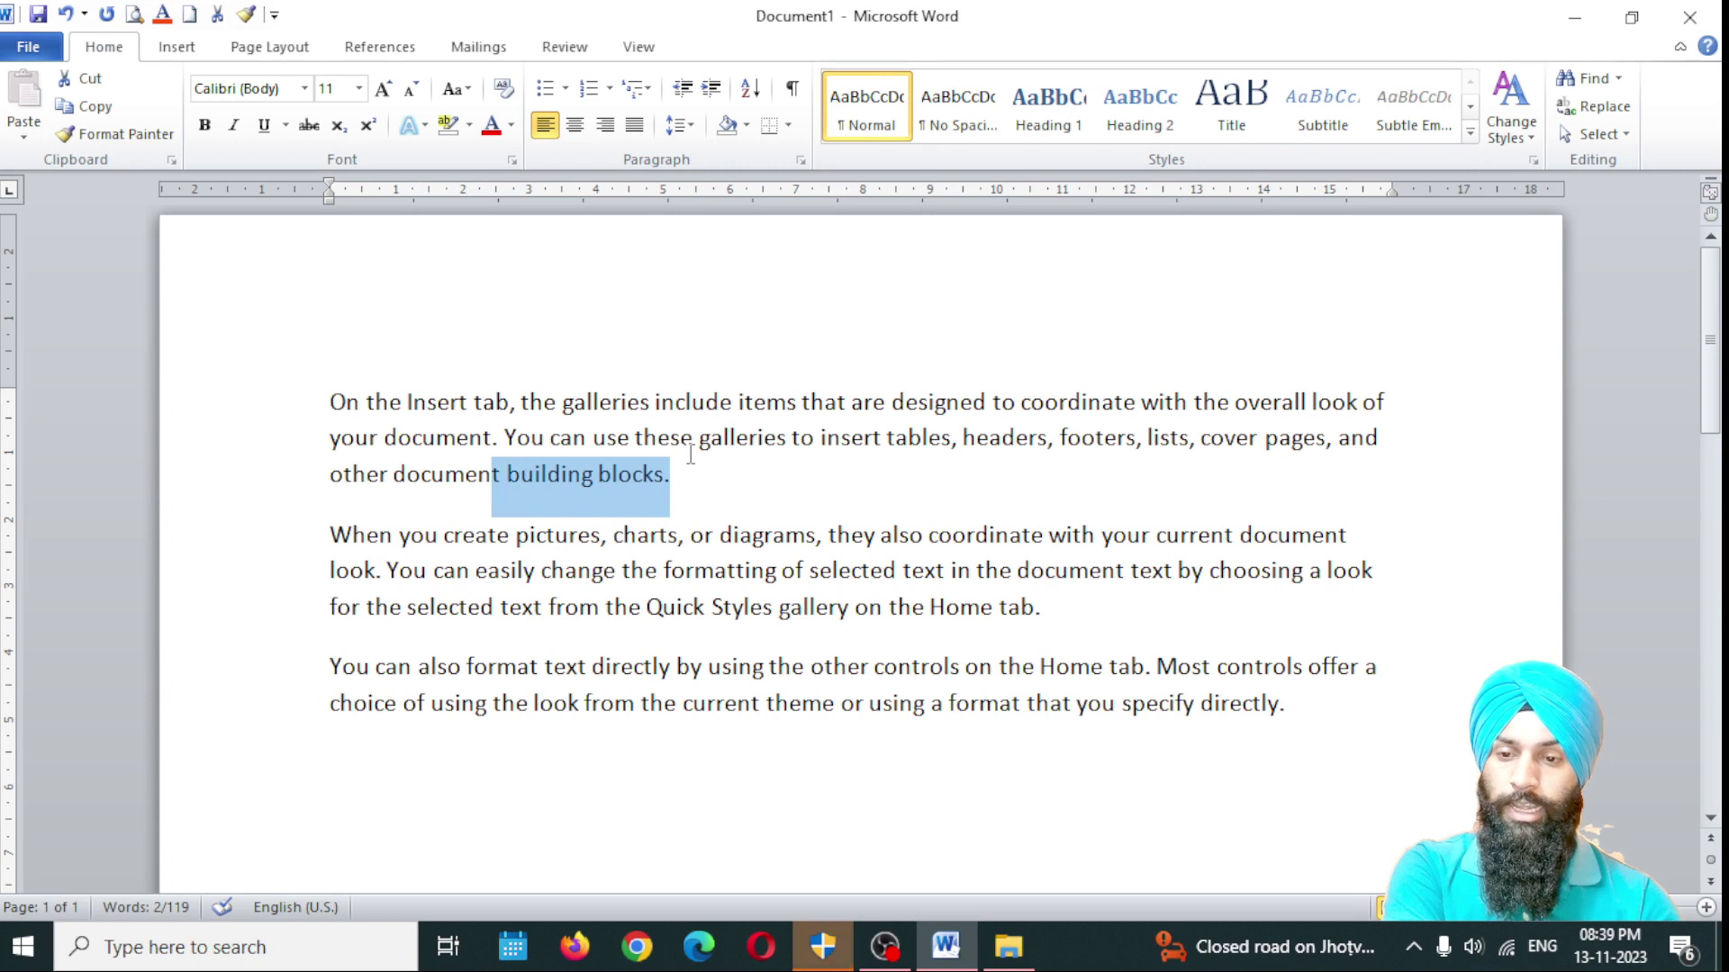
{"action": "key", "text": "shift+Left"}
{"action": "key", "text": "shift+Left"}
{"action": "key", "text": "shift+Left"}
{"action": "key", "text": "shift+Left"}
{"action": "key", "text": "shift+Left"}
{"action": "key", "text": "shift+Left"}
{"action": "key", "text": "shift+Left"}
{"action": "key", "text": "shift+Left"}
{"action": "key", "text": "shift+Left"}
{"action": "key", "text": "shift+Left"}
{"action": "key", "text": "shift+Left"}
{"action": "key", "text": "shift+Left"}
{"action": "key", "text": "shift+Left"}
{"action": "key", "text": "shift+Left"}
{"action": "key", "text": "shift+Left"}
{"action": "key", "text": "shift+Left"}
{"action": "key", "text": "shift+Left"}
{"action": "key", "text": "shift+Left"}
{"action": "key", "text": "shift+Left"}
{"action": "key", "text": "shift+Left"}
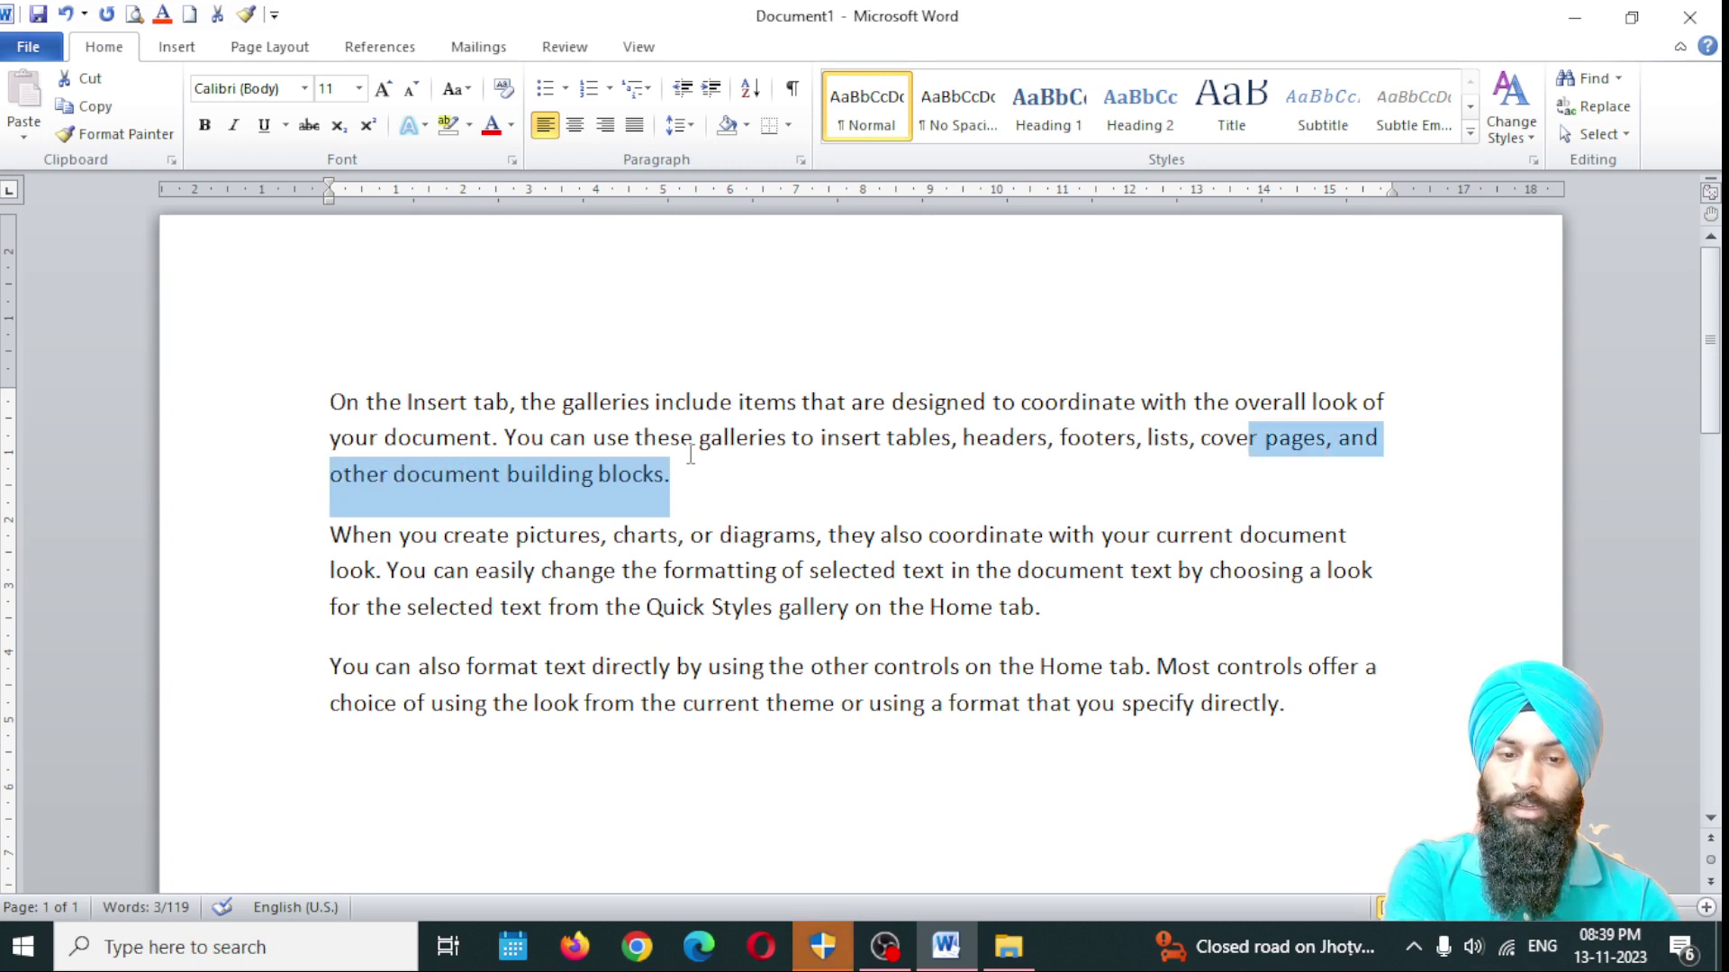
{"action": "key", "text": "shift+Left"}
{"action": "key", "text": "shift+Left"}
{"action": "key", "text": "shift+Left"}
{"action": "key", "text": "shift+Left"}
{"action": "key", "text": "shift+Left"}
{"action": "key", "text": "shift+Left"}
{"action": "key", "text": "shift+Left"}
{"action": "key", "text": "shift+Left"}
{"action": "key", "text": "shift+Left"}
{"action": "key", "text": "shift+Left"}
{"action": "key", "text": "shift+Left"}
{"action": "key", "text": "shift+Left"}
{"action": "key", "text": "shift+Left"}
{"action": "key", "text": "shift+Left"}
{"action": "key", "text": "shift+Left"}
{"action": "key", "text": "shift+Left"}
{"action": "key", "text": "shift+Left"}
{"action": "key", "text": "shift+Left"}
{"action": "key", "text": "shift+Left"}
{"action": "key", "text": "shift+Left"}
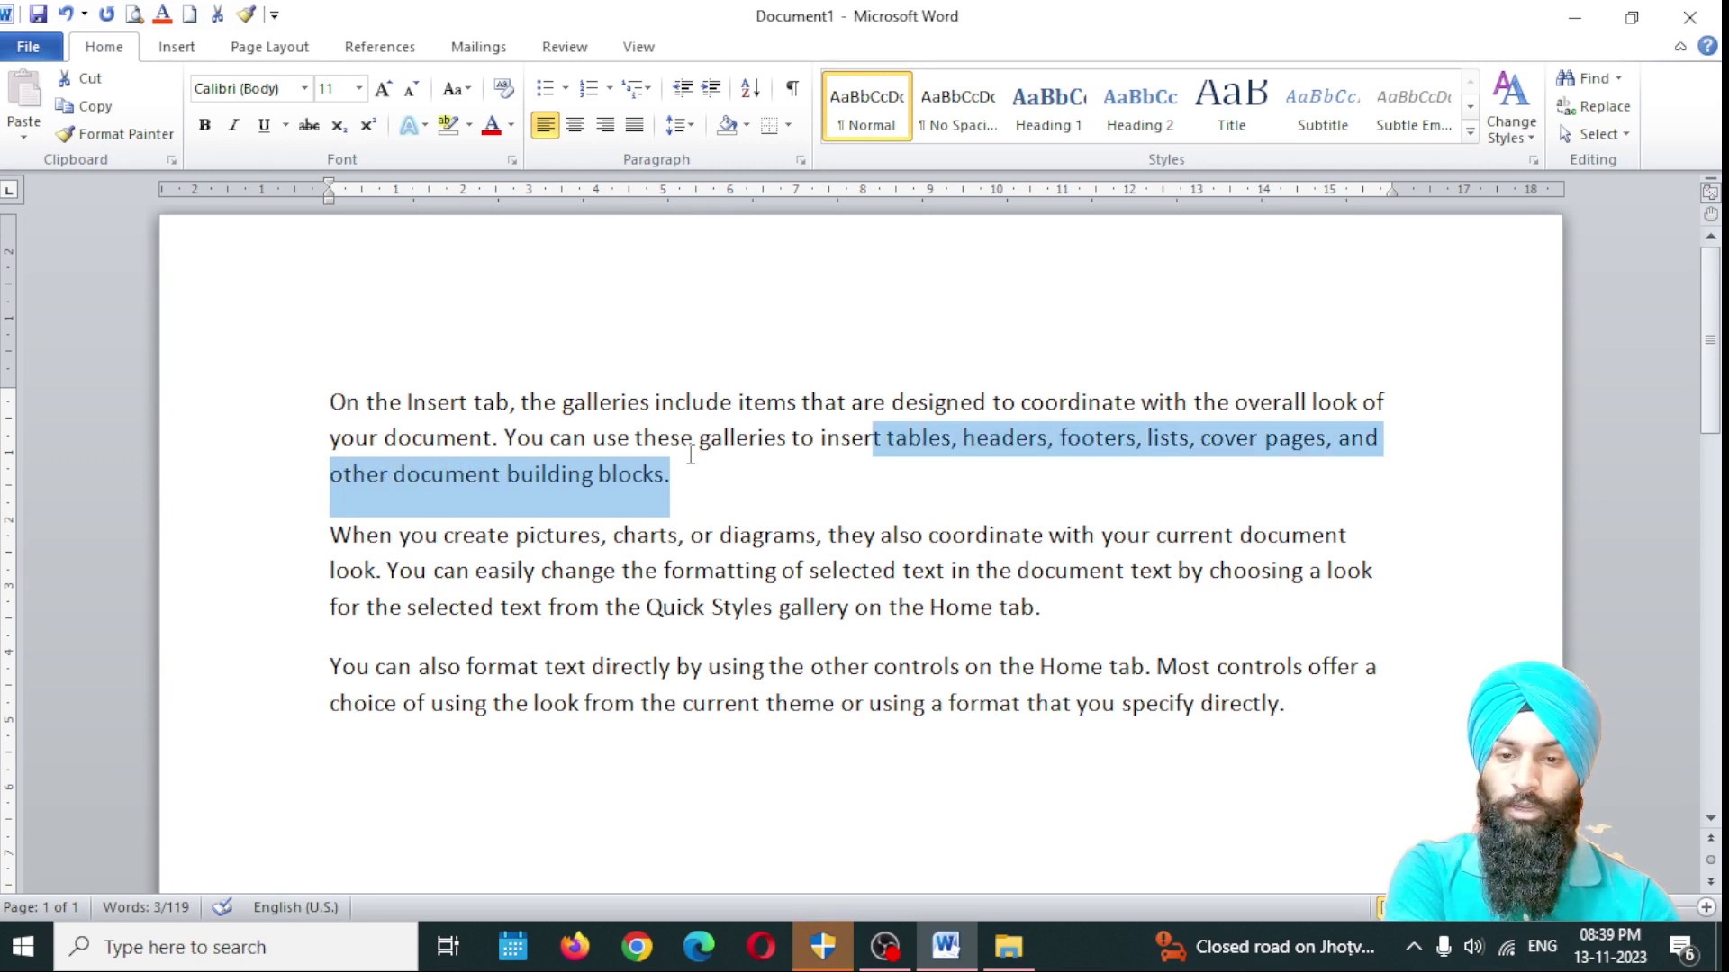
{"action": "key", "text": "shift+Left"}
{"action": "key", "text": "shift+Left"}
{"action": "key", "text": "shift+Left"}
{"action": "key", "text": "shift+Left"}
{"action": "key", "text": "shift+Left"}
{"action": "key", "text": "shift+Left"}
{"action": "key", "text": "shift+Left"}
{"action": "key", "text": "shift+Left"}
{"action": "key", "text": "shift+Left"}
{"action": "key", "text": "shift+Left"}
{"action": "key", "text": "shift+Left"}
{"action": "key", "text": "shift+Left"}
{"action": "key", "text": "shift+Left"}
{"action": "key", "text": "shift+Left"}
{"action": "key", "text": "shift+Left"}
{"action": "key", "text": "shift+Left"}
{"action": "key", "text": "shift+Left"}
{"action": "key", "text": "shift+Left"}
{"action": "key", "text": "shift+Left"}
{"action": "key", "text": "shift+Left"}
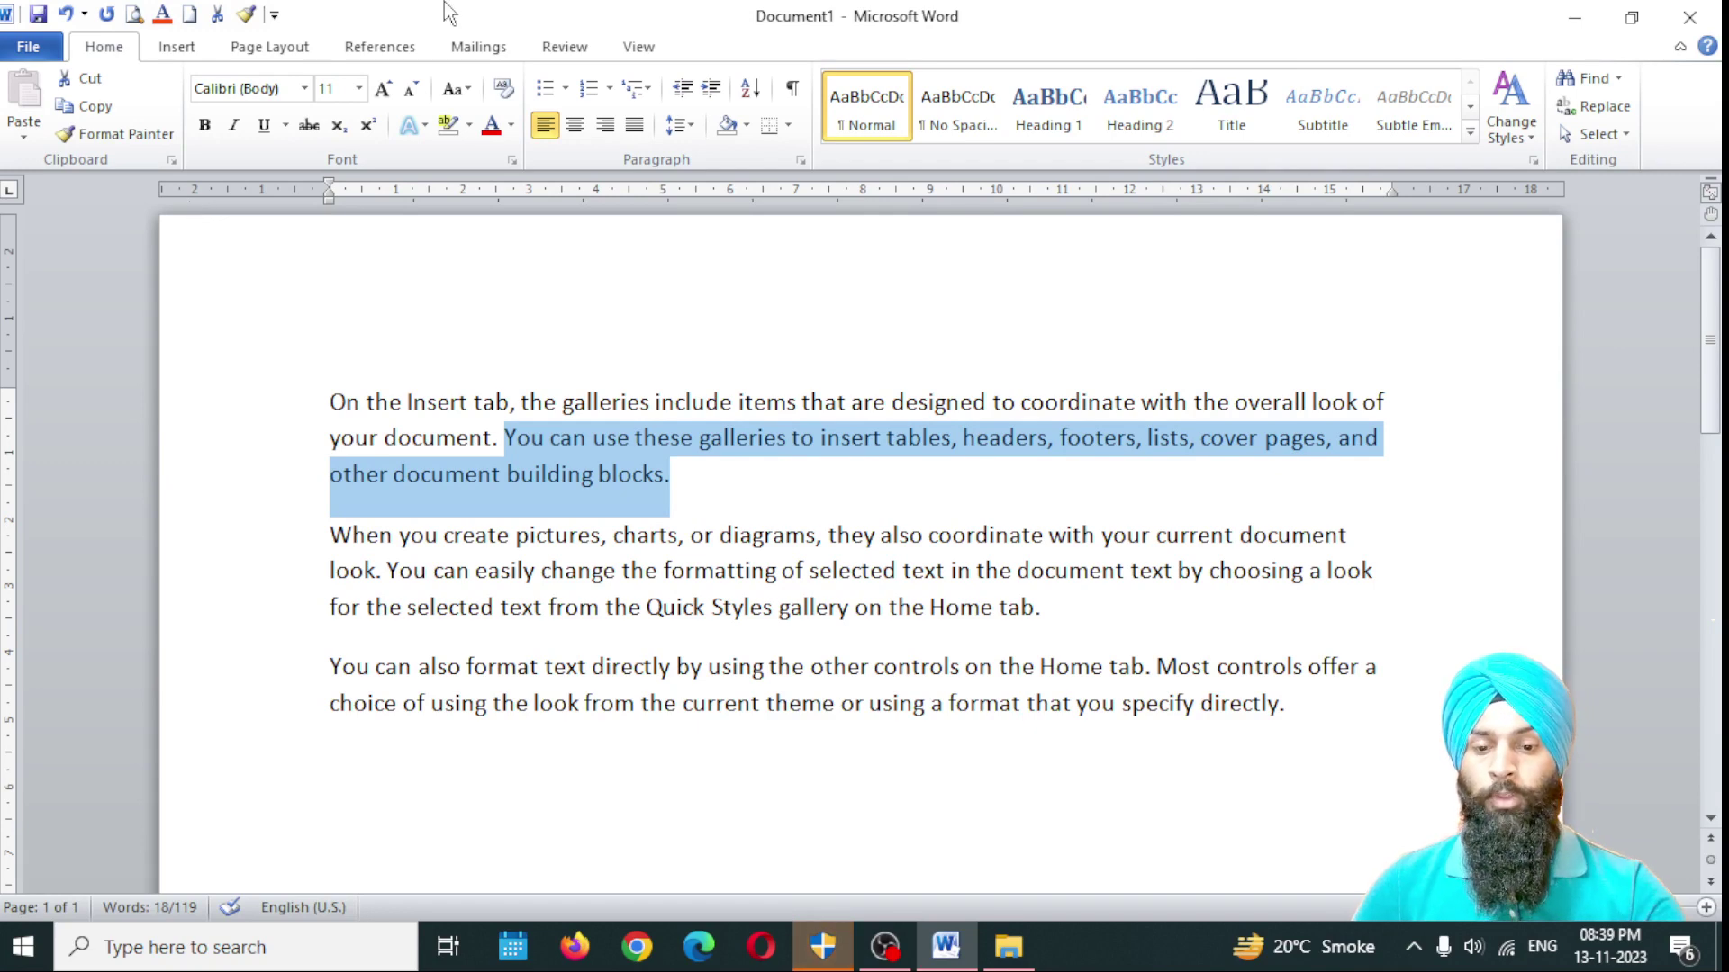
{"action": "left_click", "coordinate": [903, 955]}
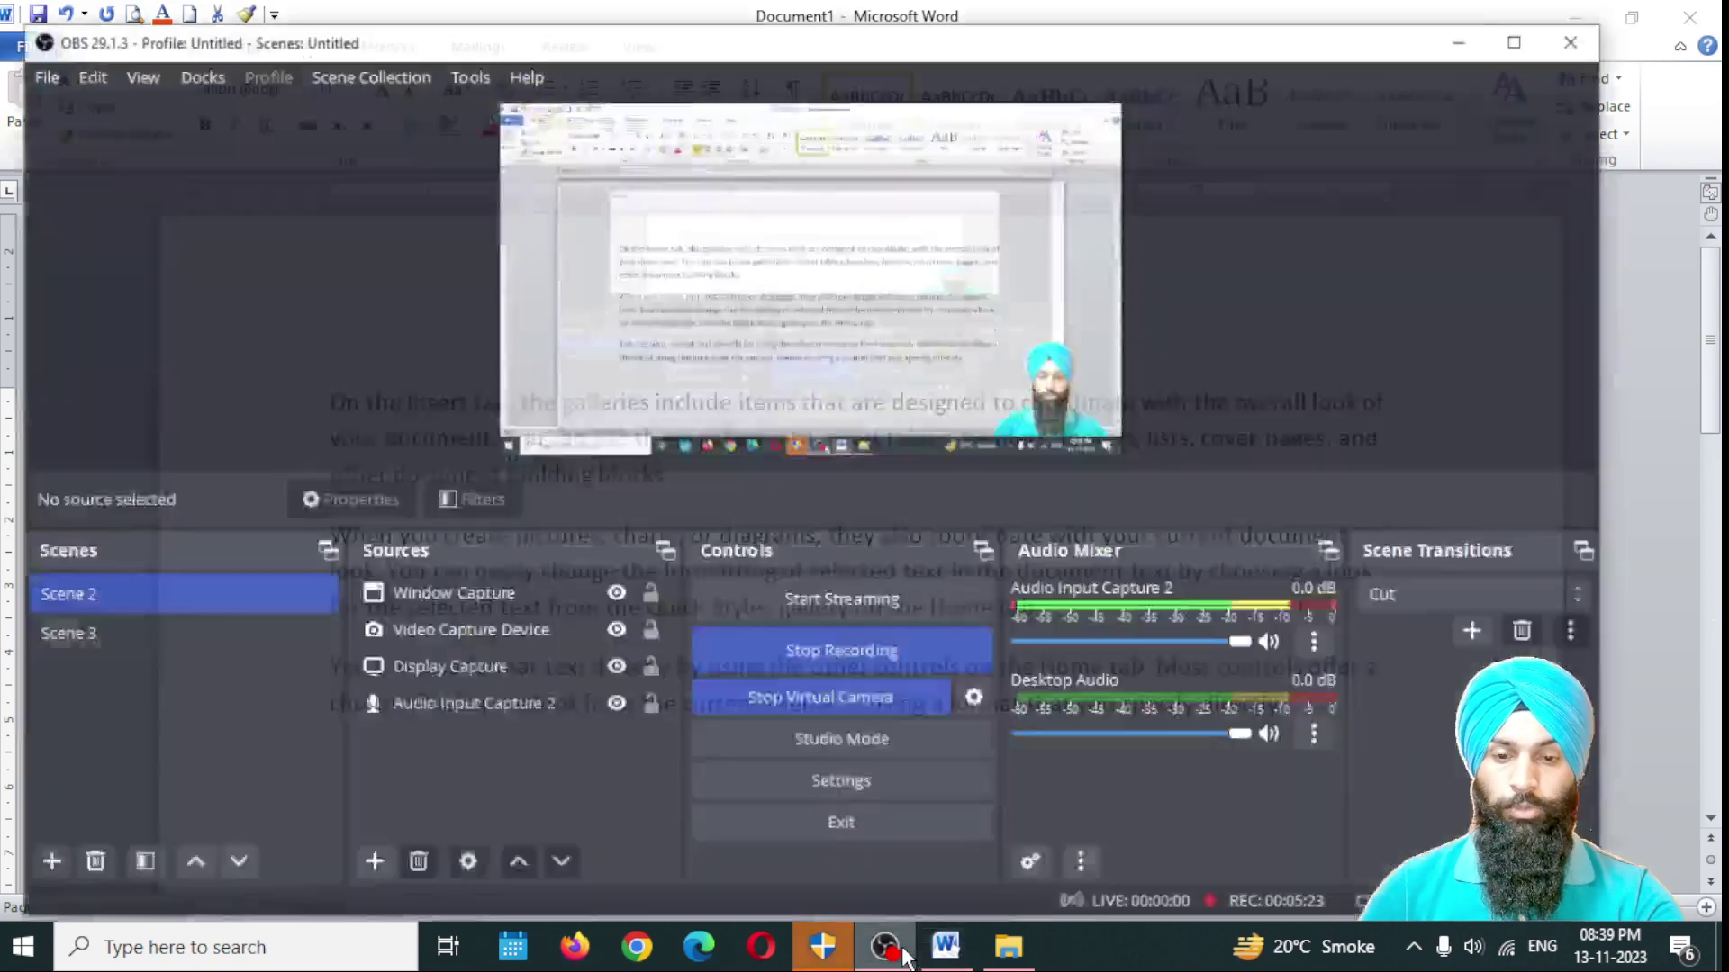
{"action": "left_click", "coordinate": [946, 954]}
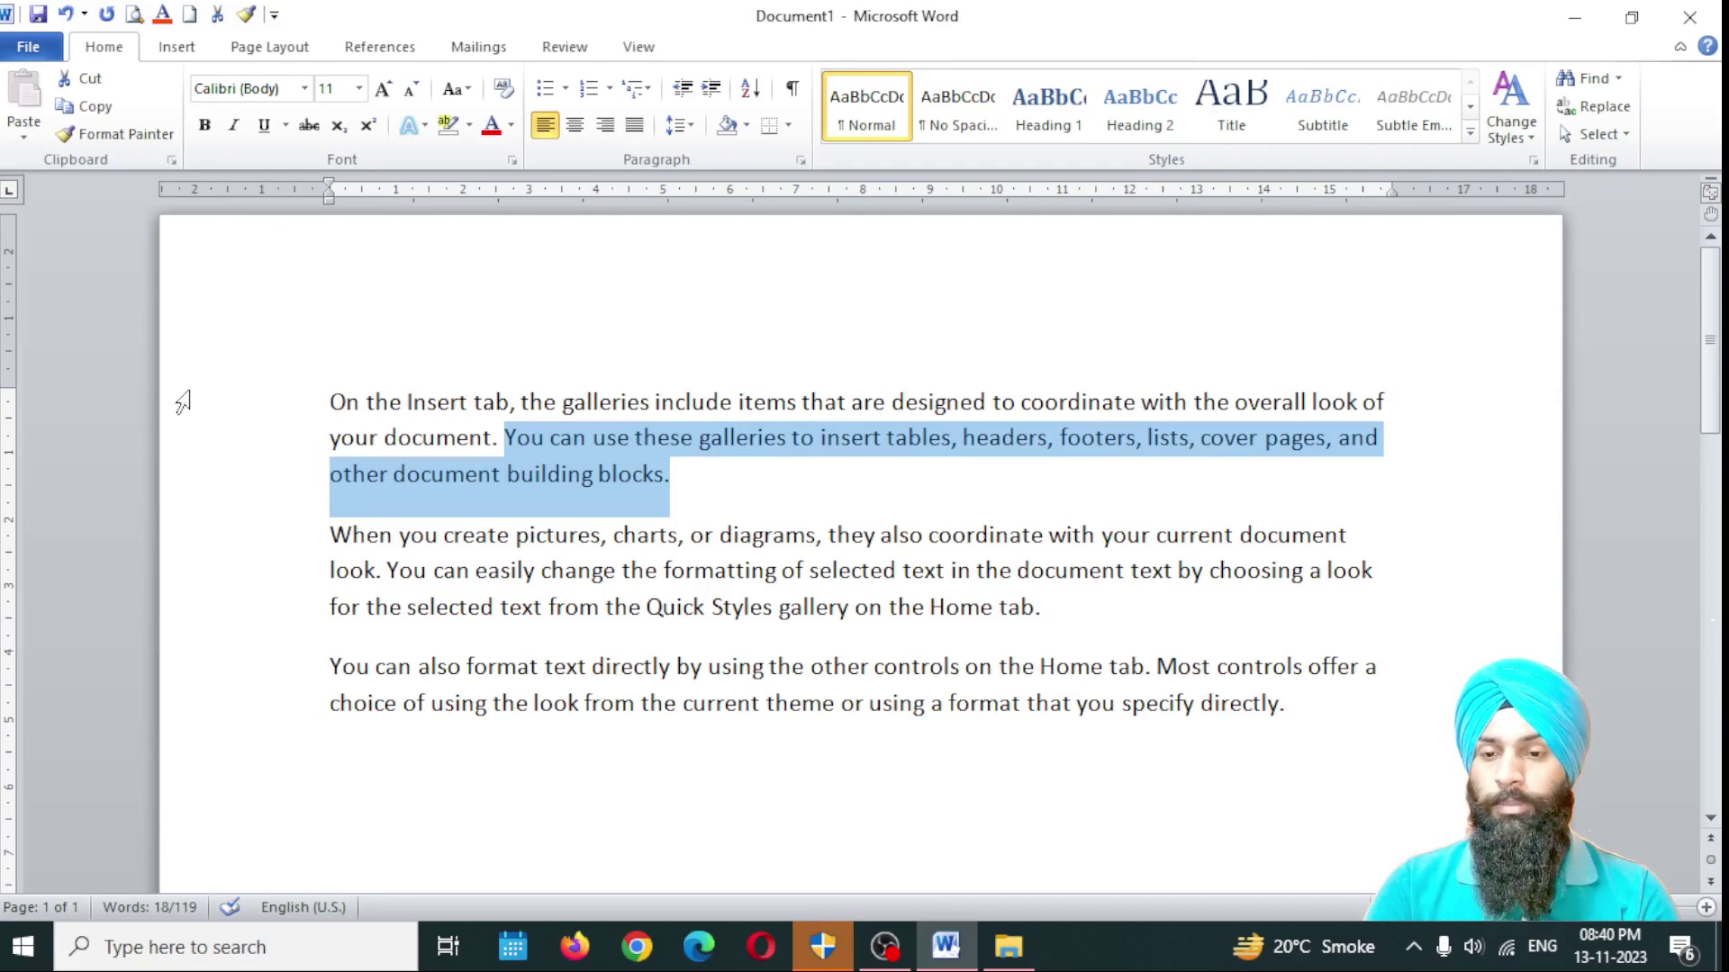
{"action": "left_click", "coordinate": [762, 497]}
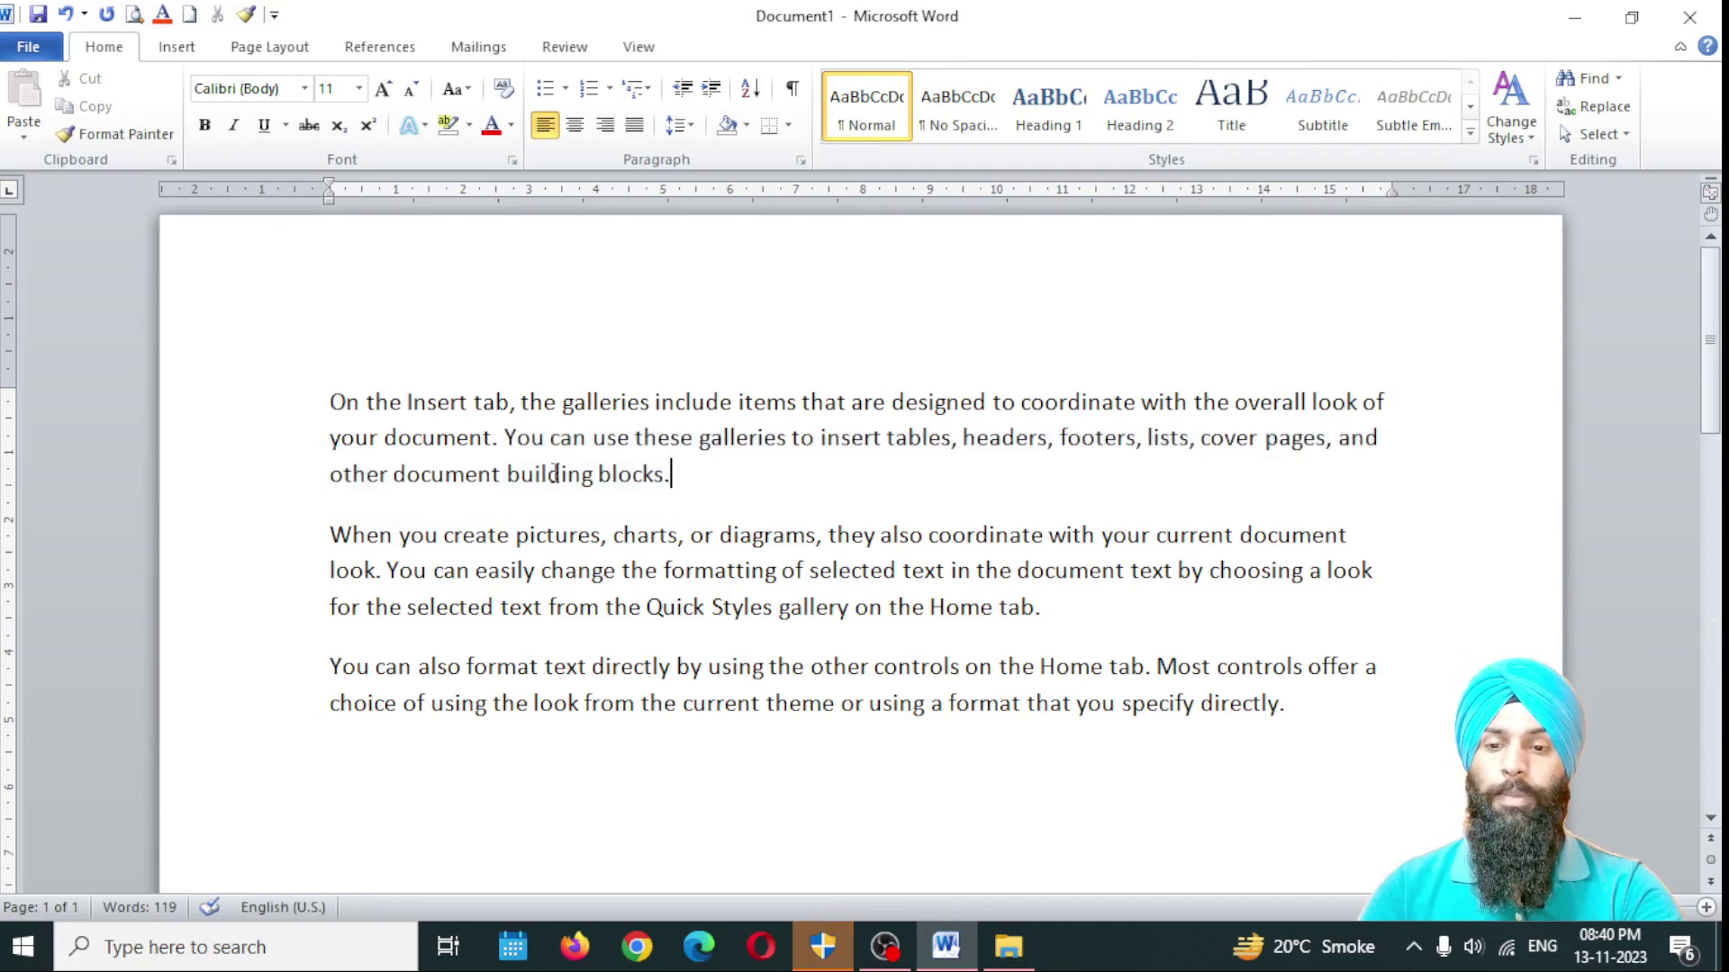
Step: Copy the first paragraph's second sentence, from "You can use these galleries" to "building blocks."
{"action": "double_click", "coordinate": [509, 439]}
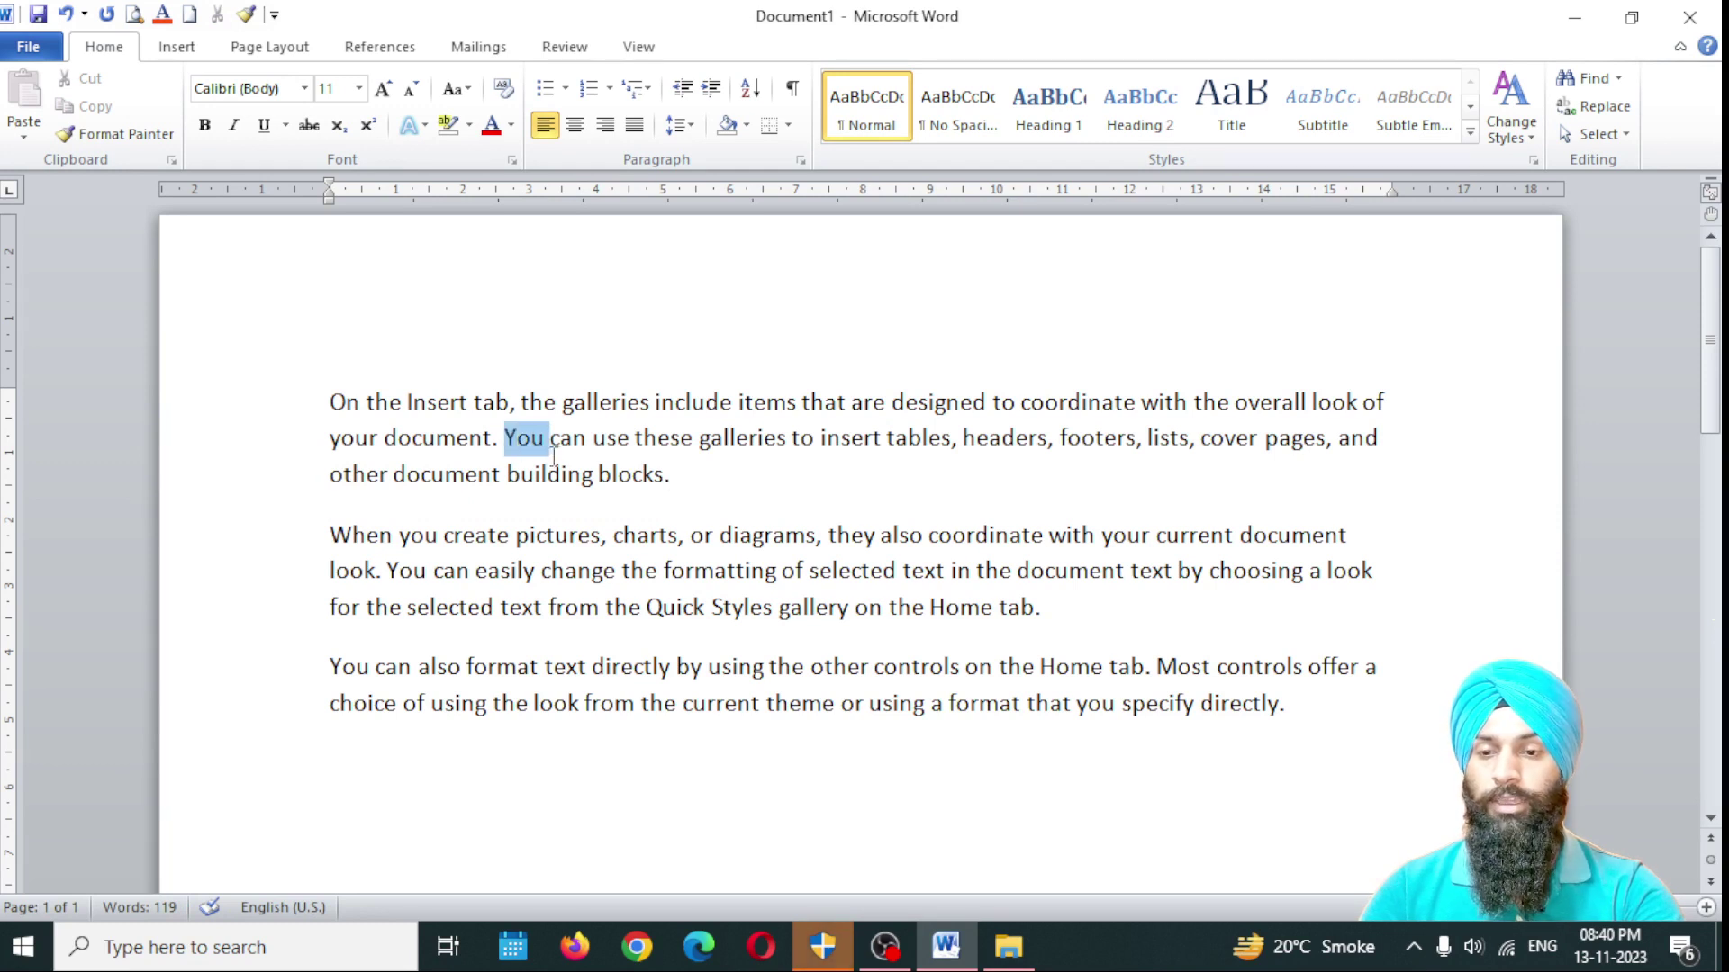
{"action": "left_click_drag", "start_coordinate": [553, 456], "coordinate": [674, 484]}
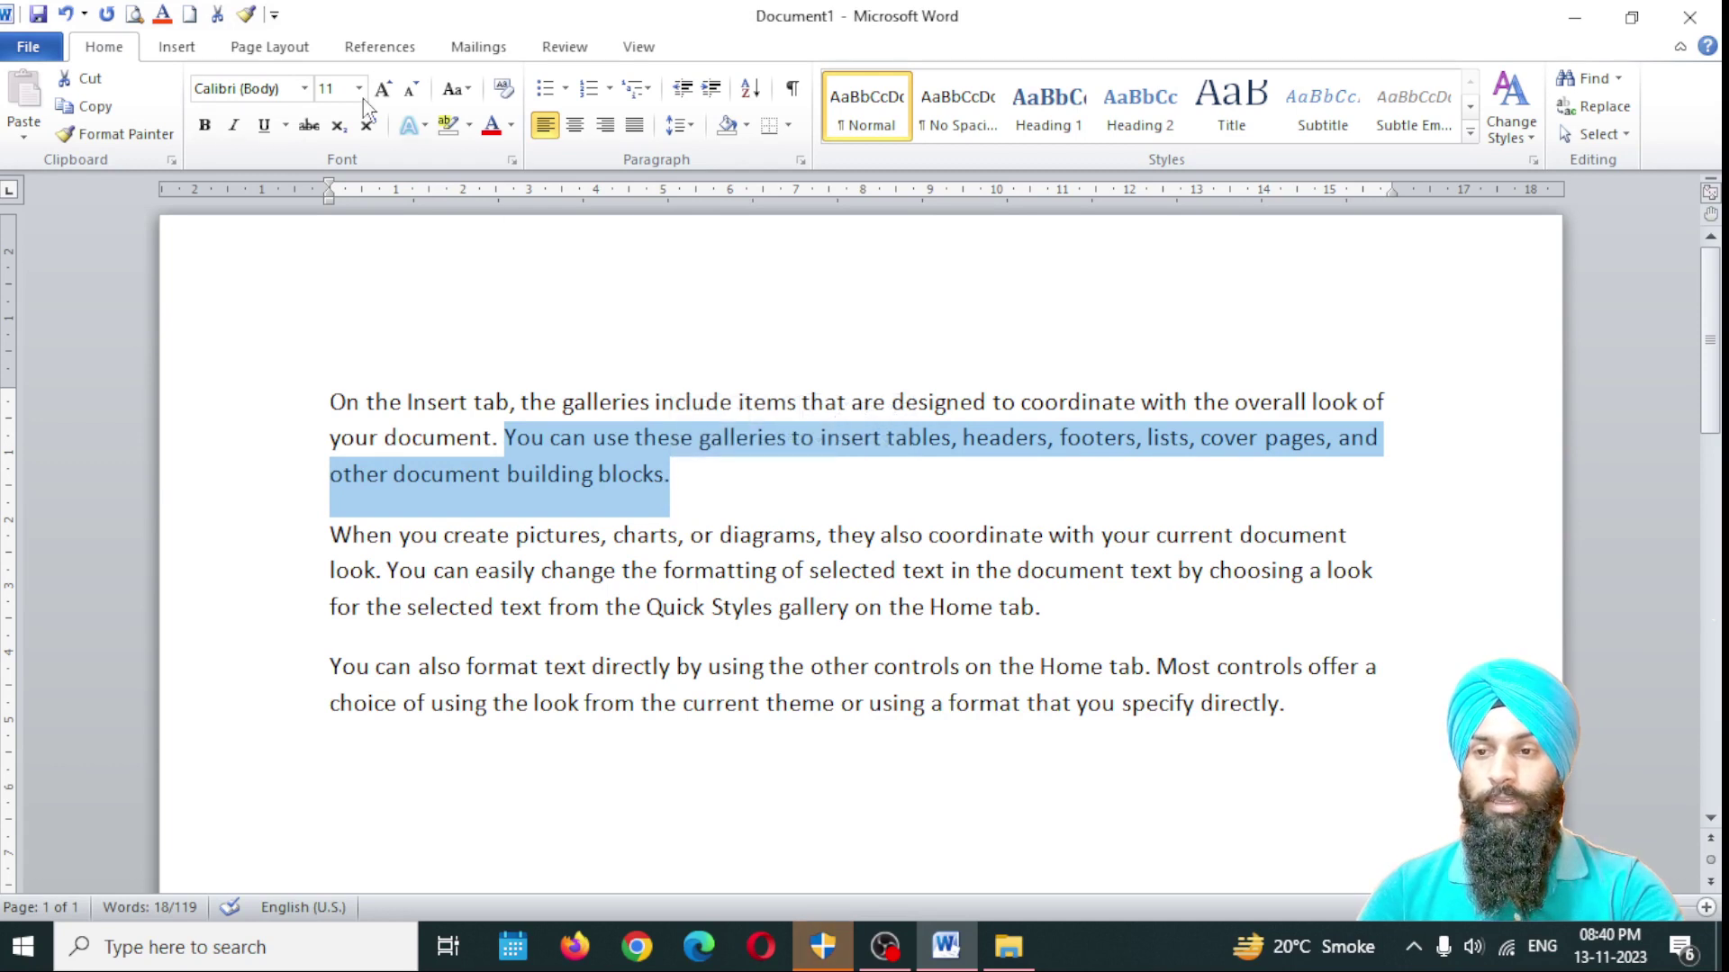
{"action": "left_click", "coordinate": [111, 106]}
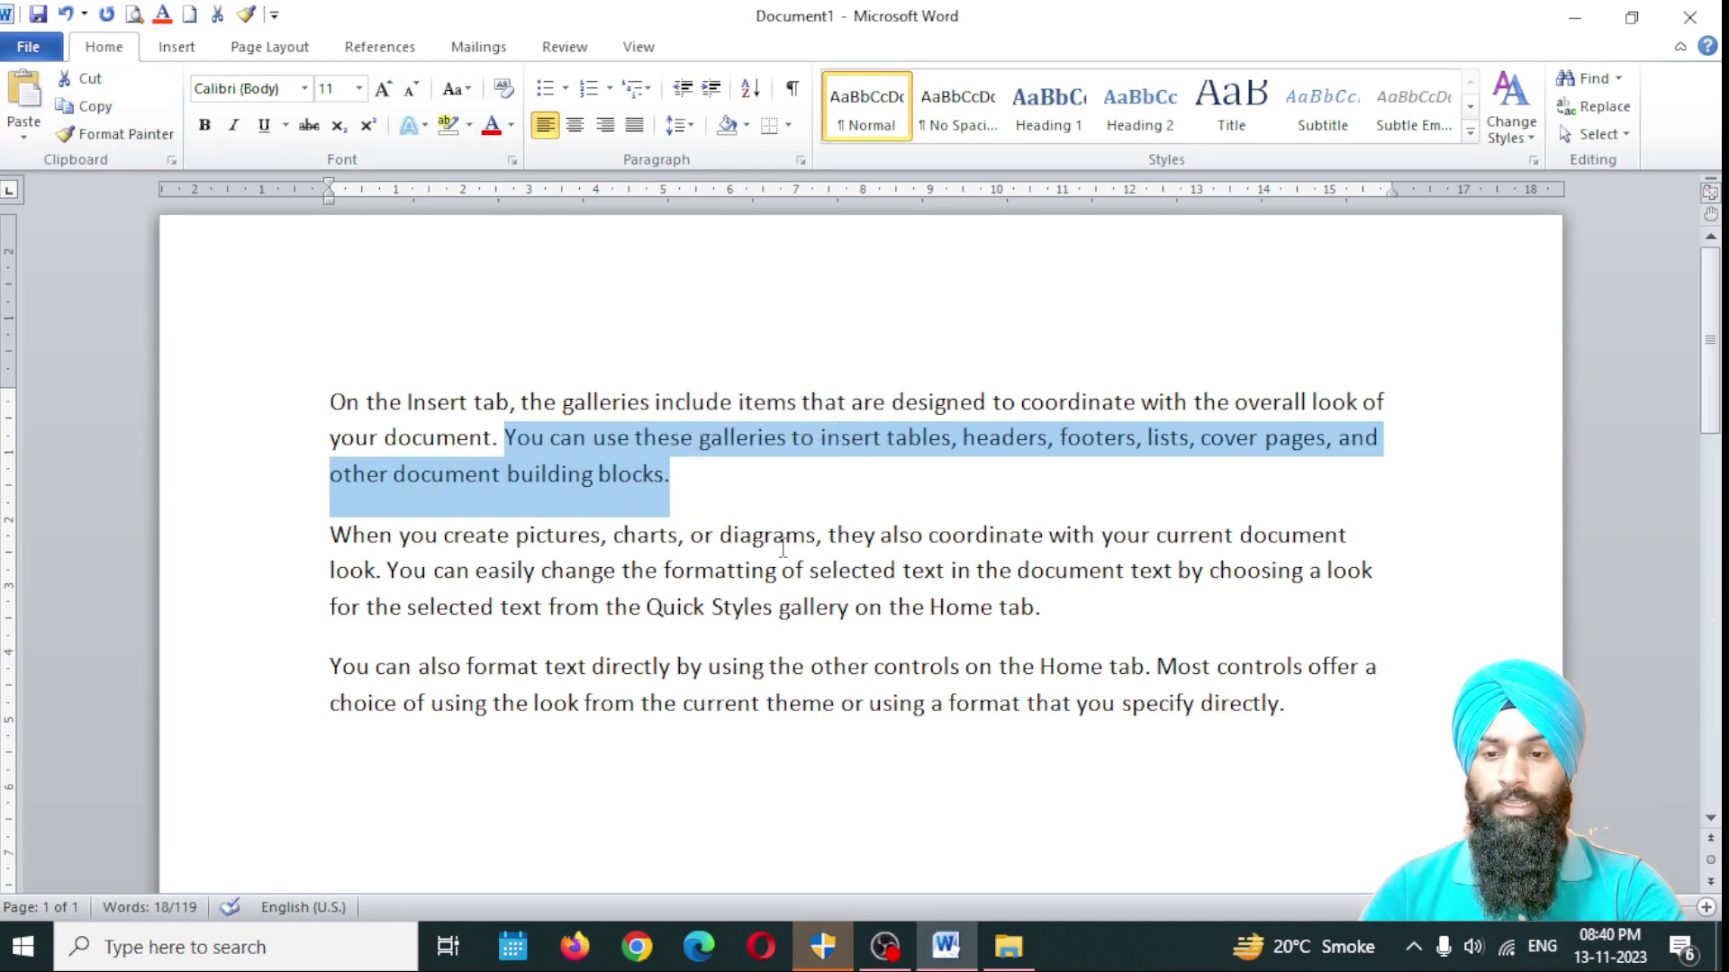
Step: Start a new paragraph after the document's last sentence and paste the copied sentence there
{"action": "scroll", "coordinate": [782, 544], "scroll_direction": "down", "scroll_amount": 3}
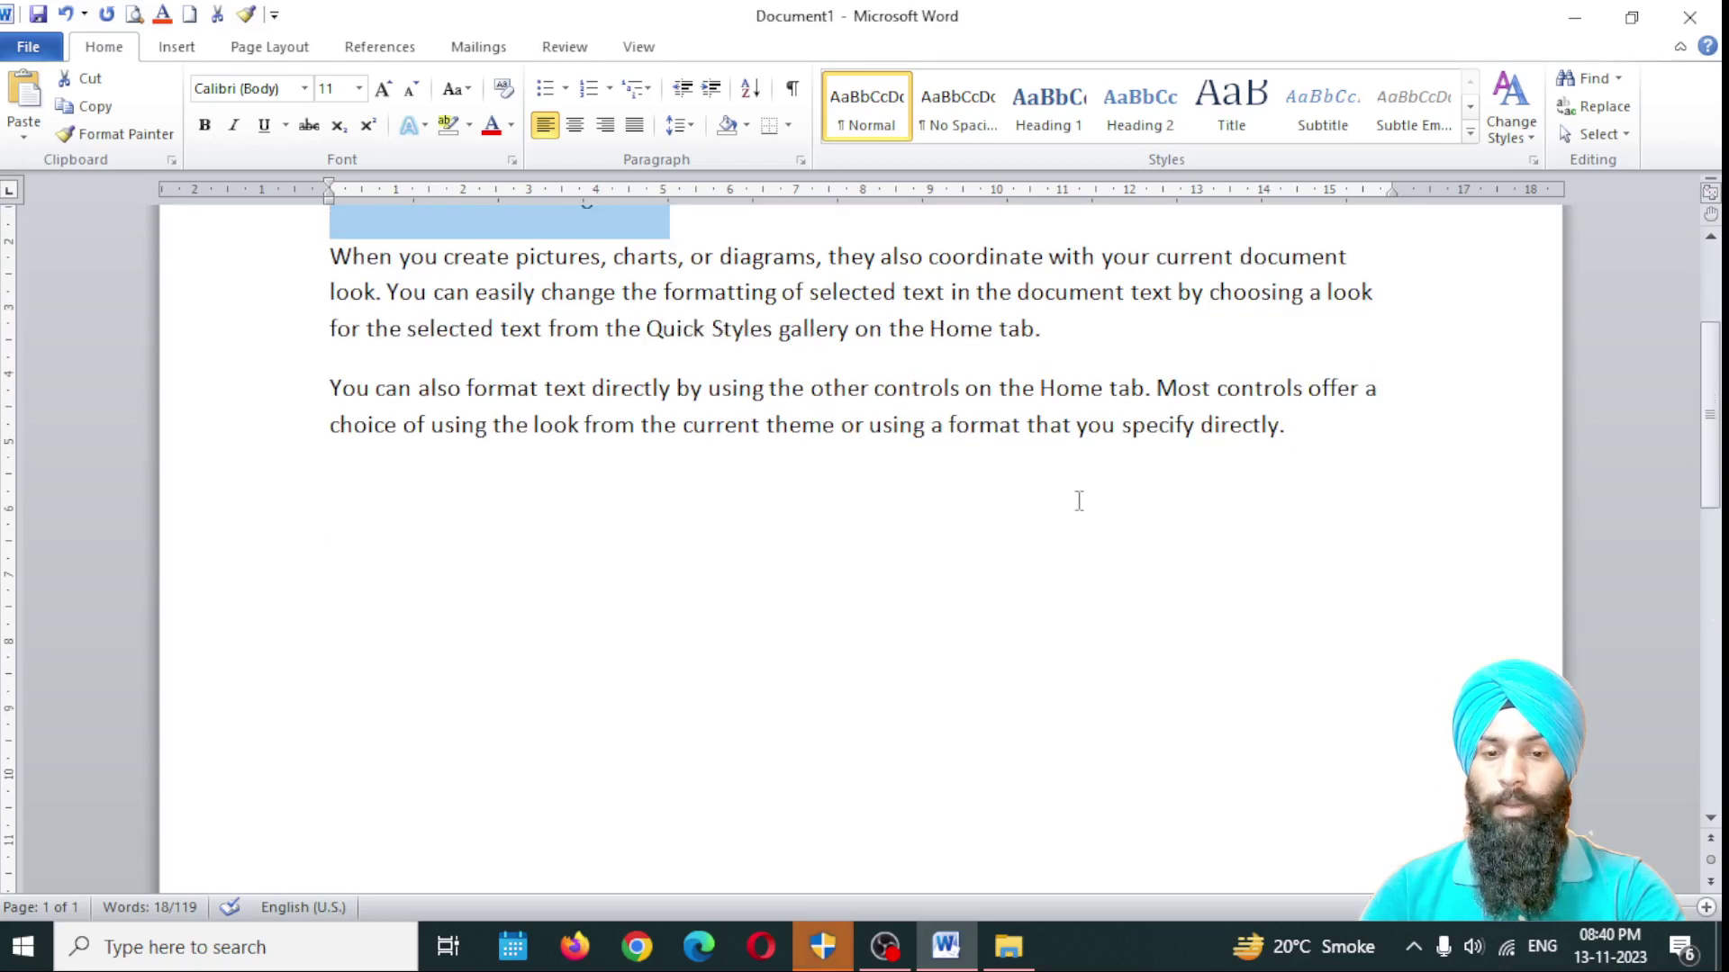
{"action": "left_click", "coordinate": [1319, 436]}
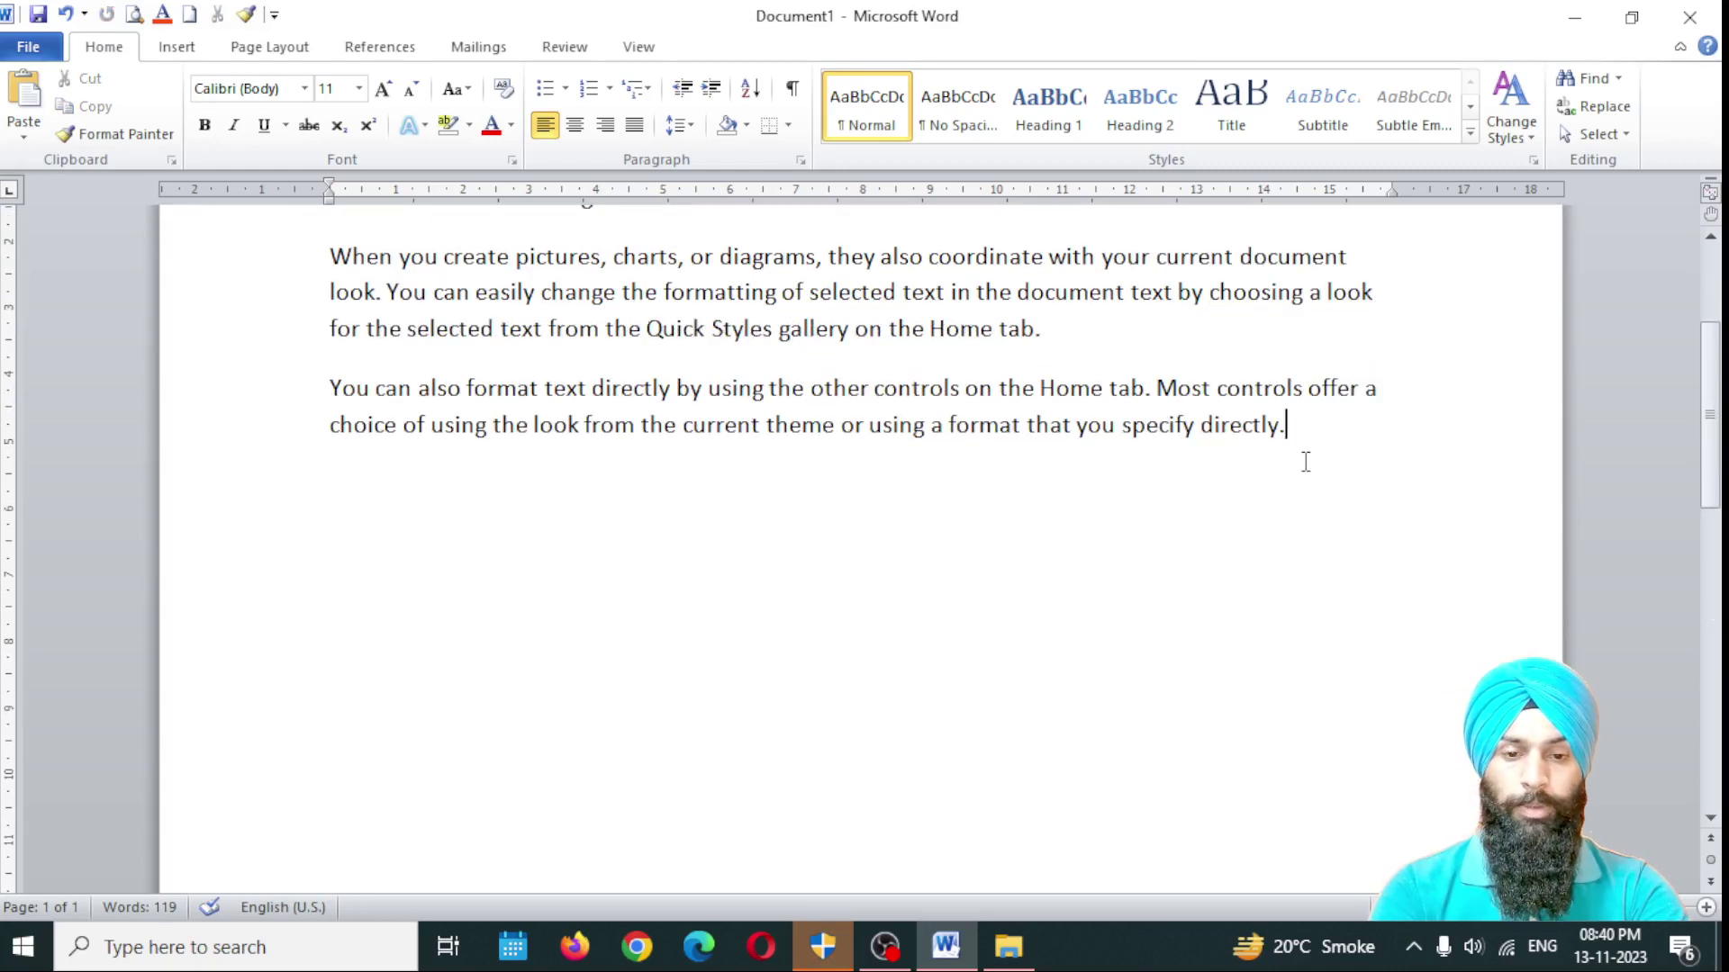
{"action": "key", "text": "Return"}
{"action": "scroll", "coordinate": [332, 494], "scroll_direction": "up", "scroll_amount": 2}
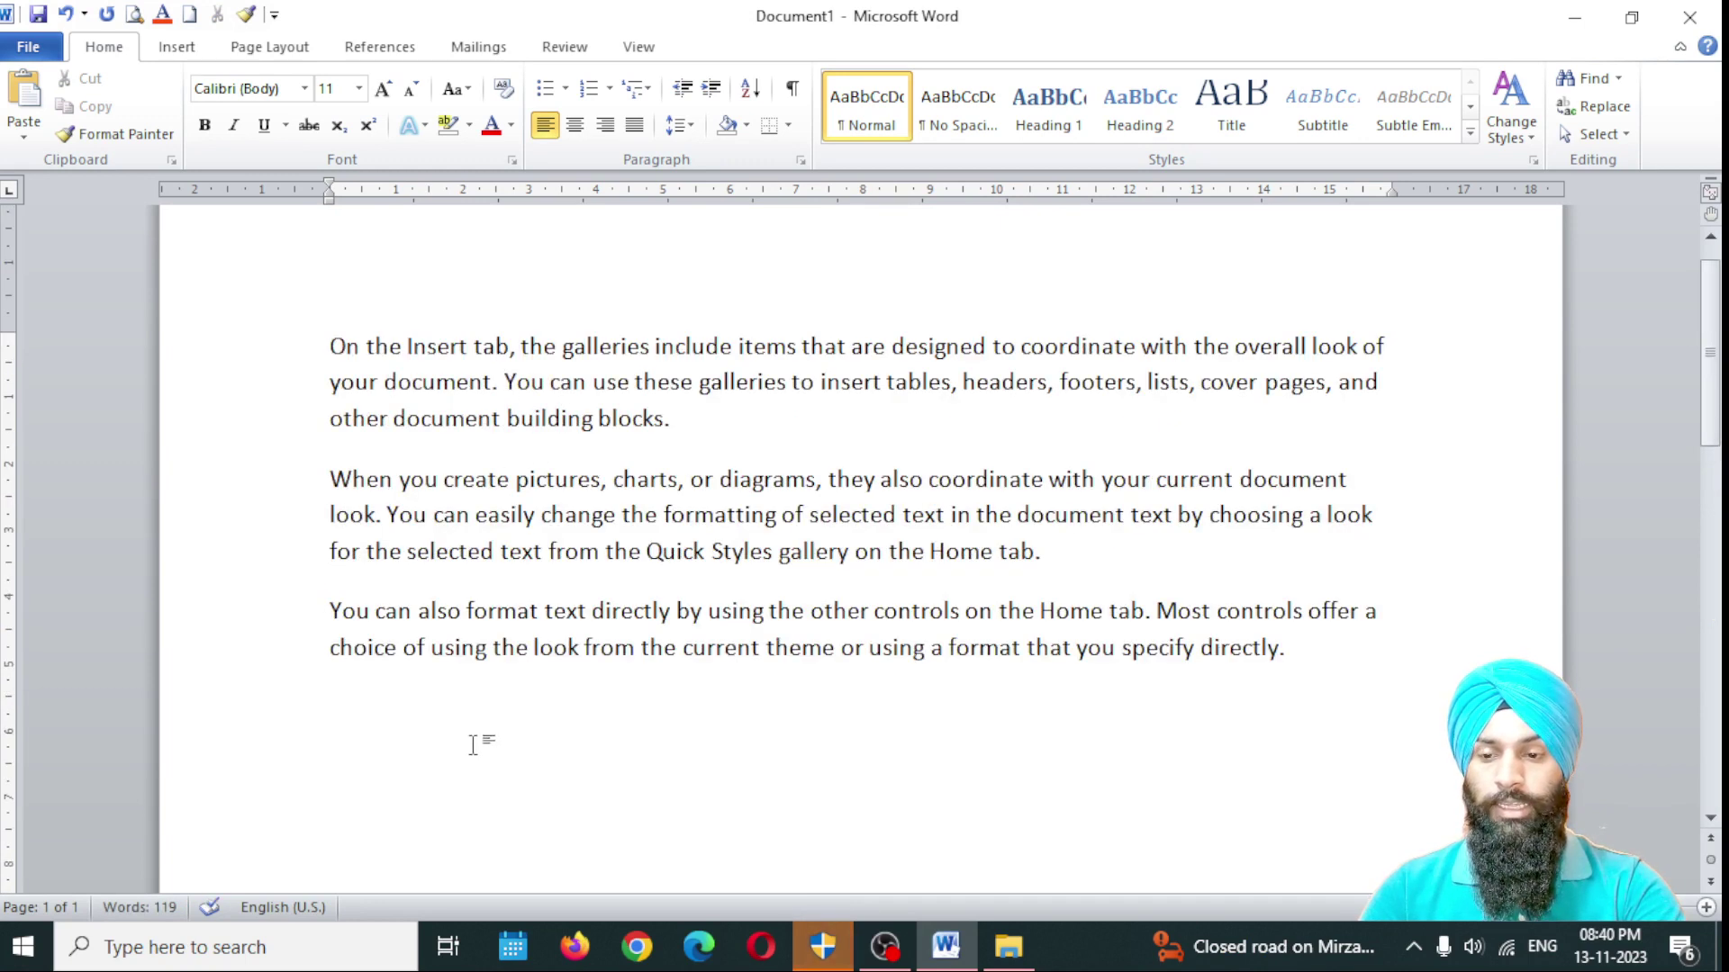
{"action": "left_click", "coordinate": [36, 109]}
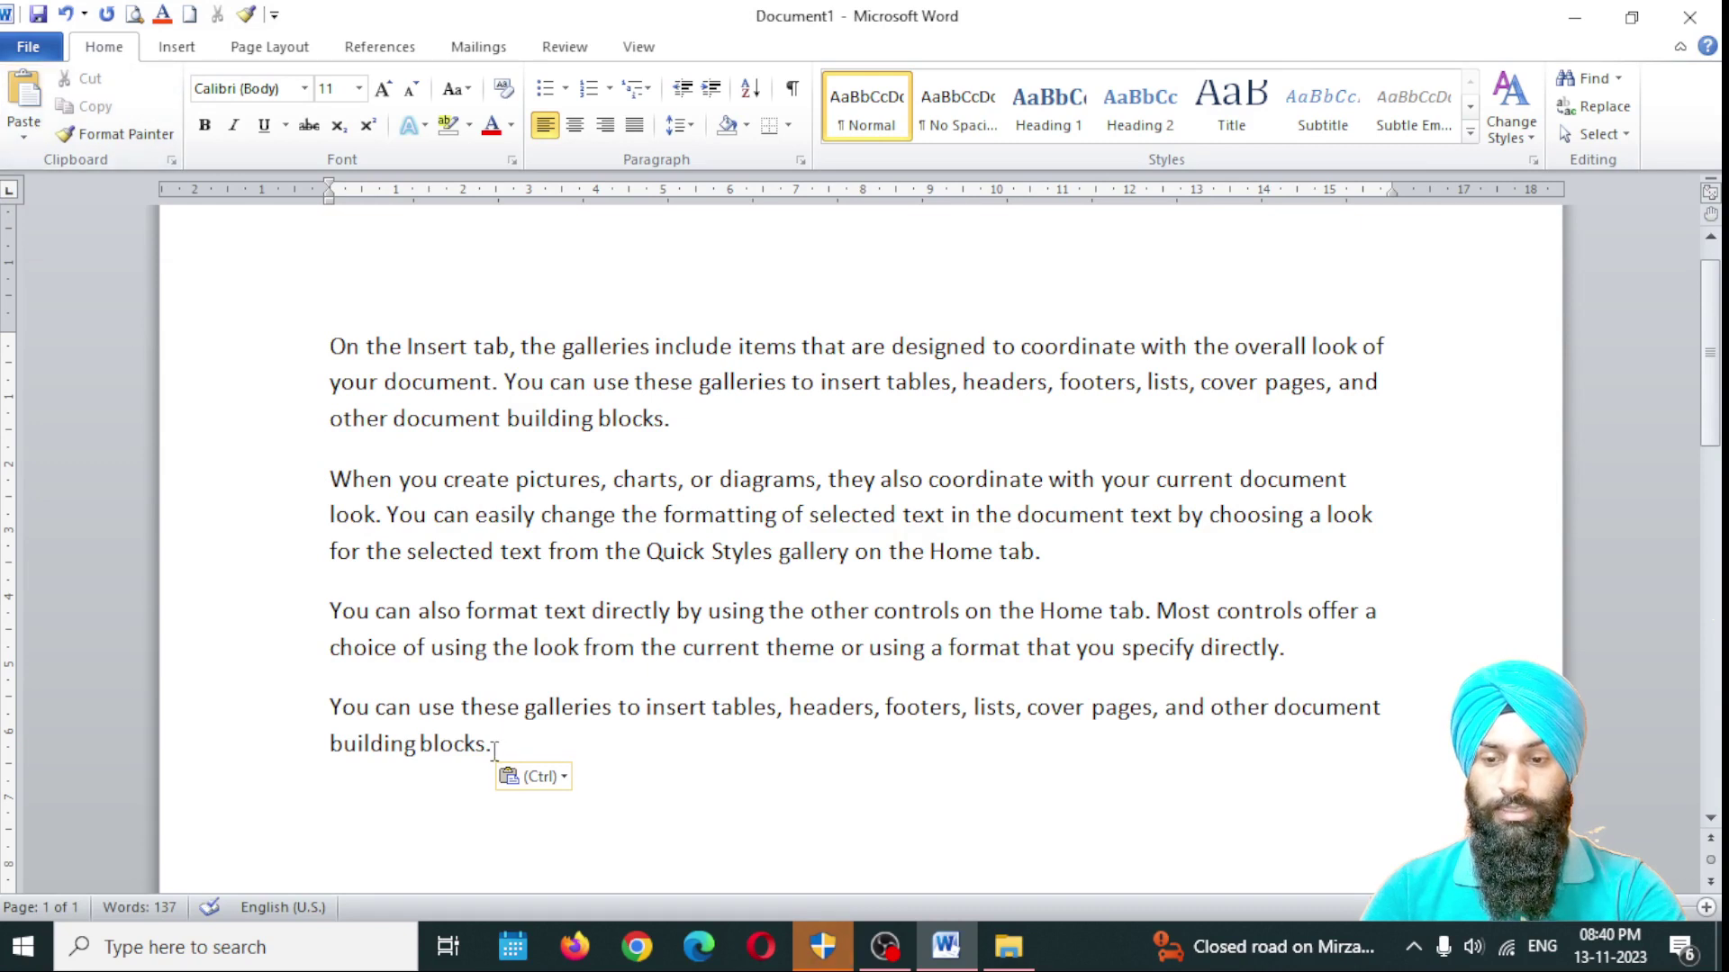
Step: Compare the pasted sentence with its original in the first paragraph by selecting each of them in turn
{"action": "left_click_drag", "start_coordinate": [491, 744], "coordinate": [331, 708]}
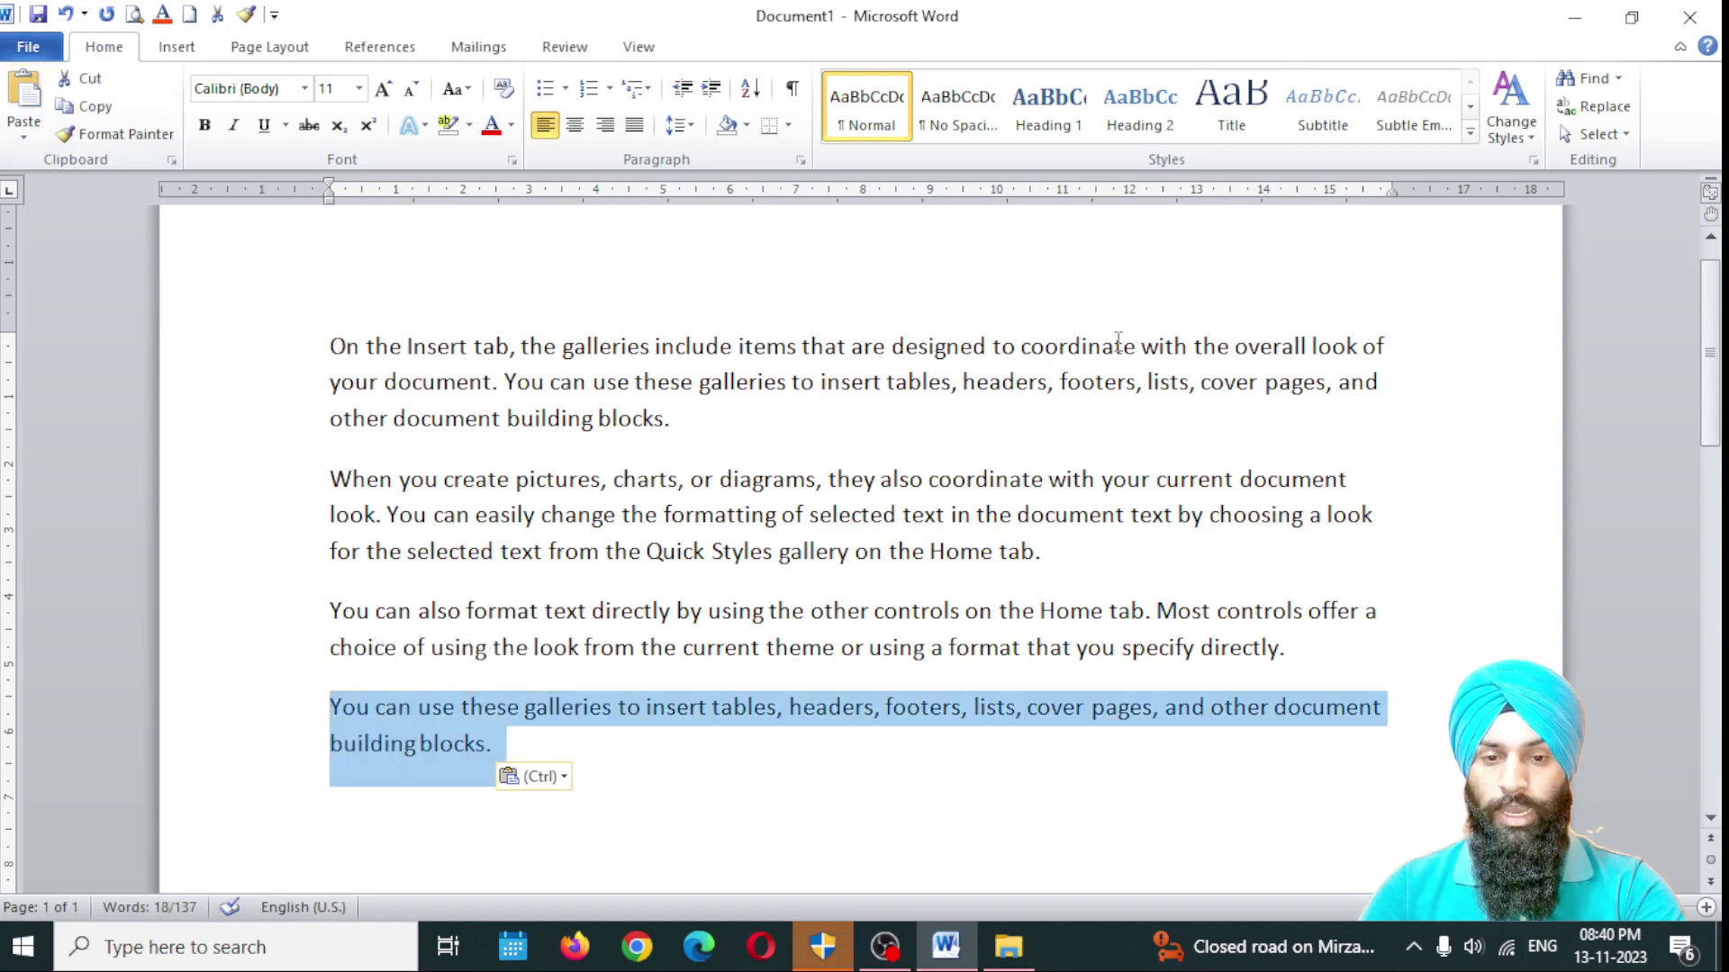
{"action": "left_click_drag", "start_coordinate": [502, 381], "coordinate": [670, 410]}
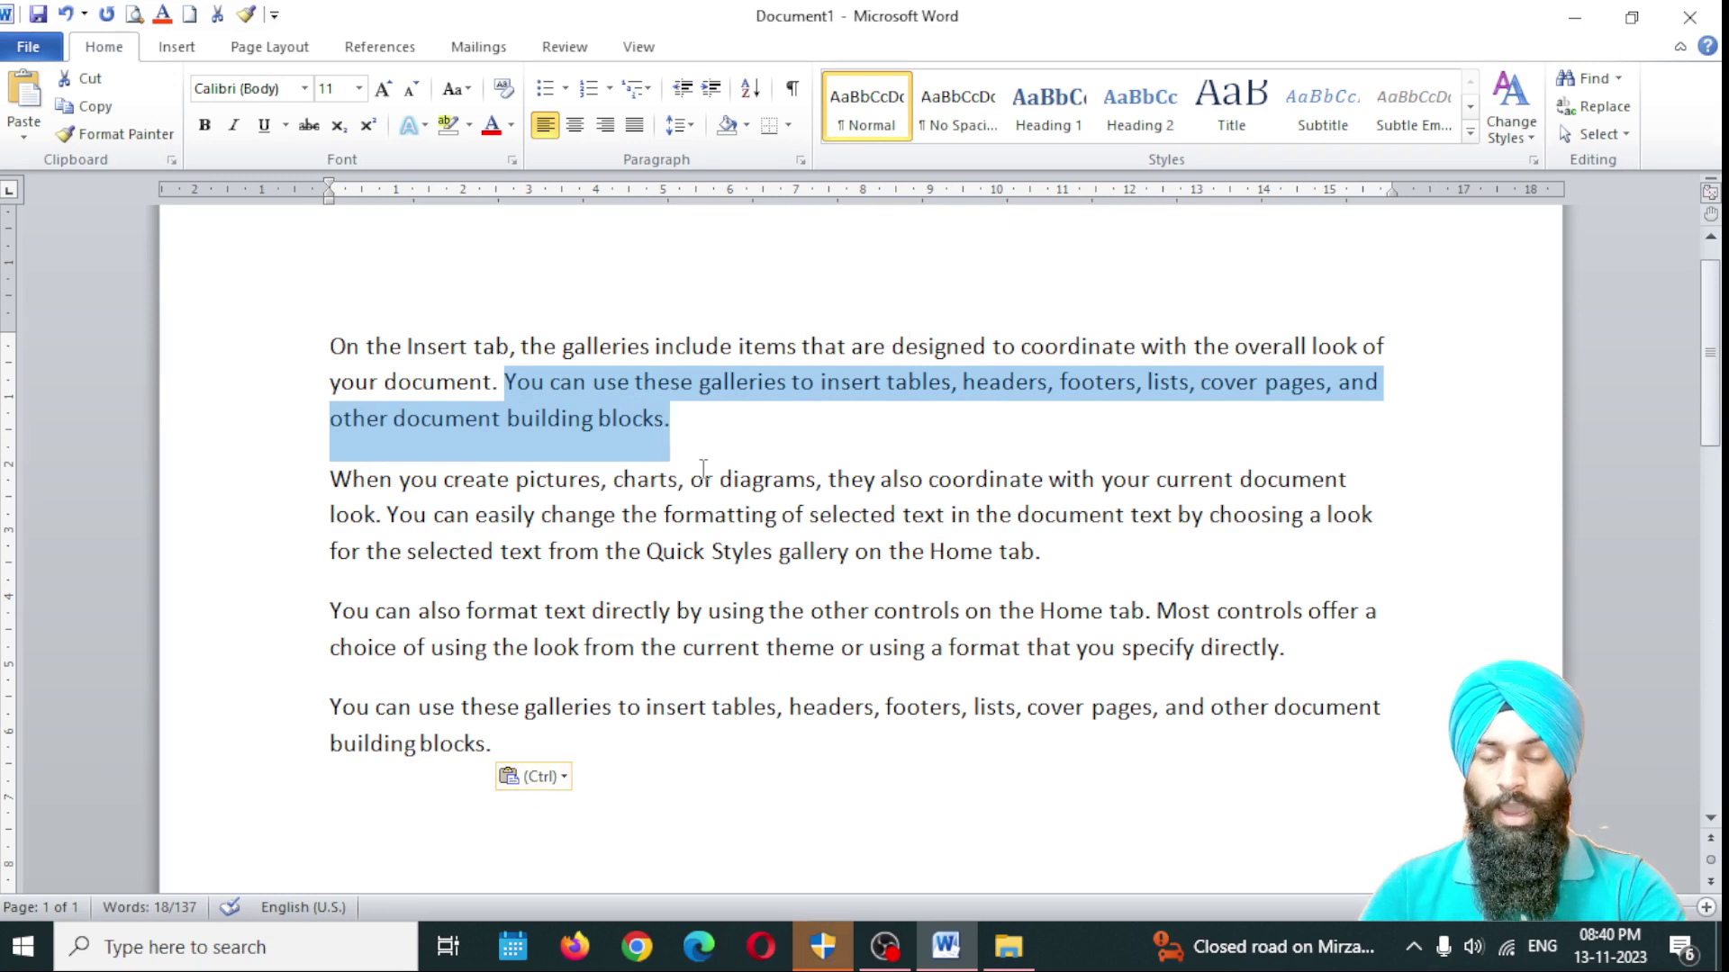
{"action": "left_click", "coordinate": [716, 429]}
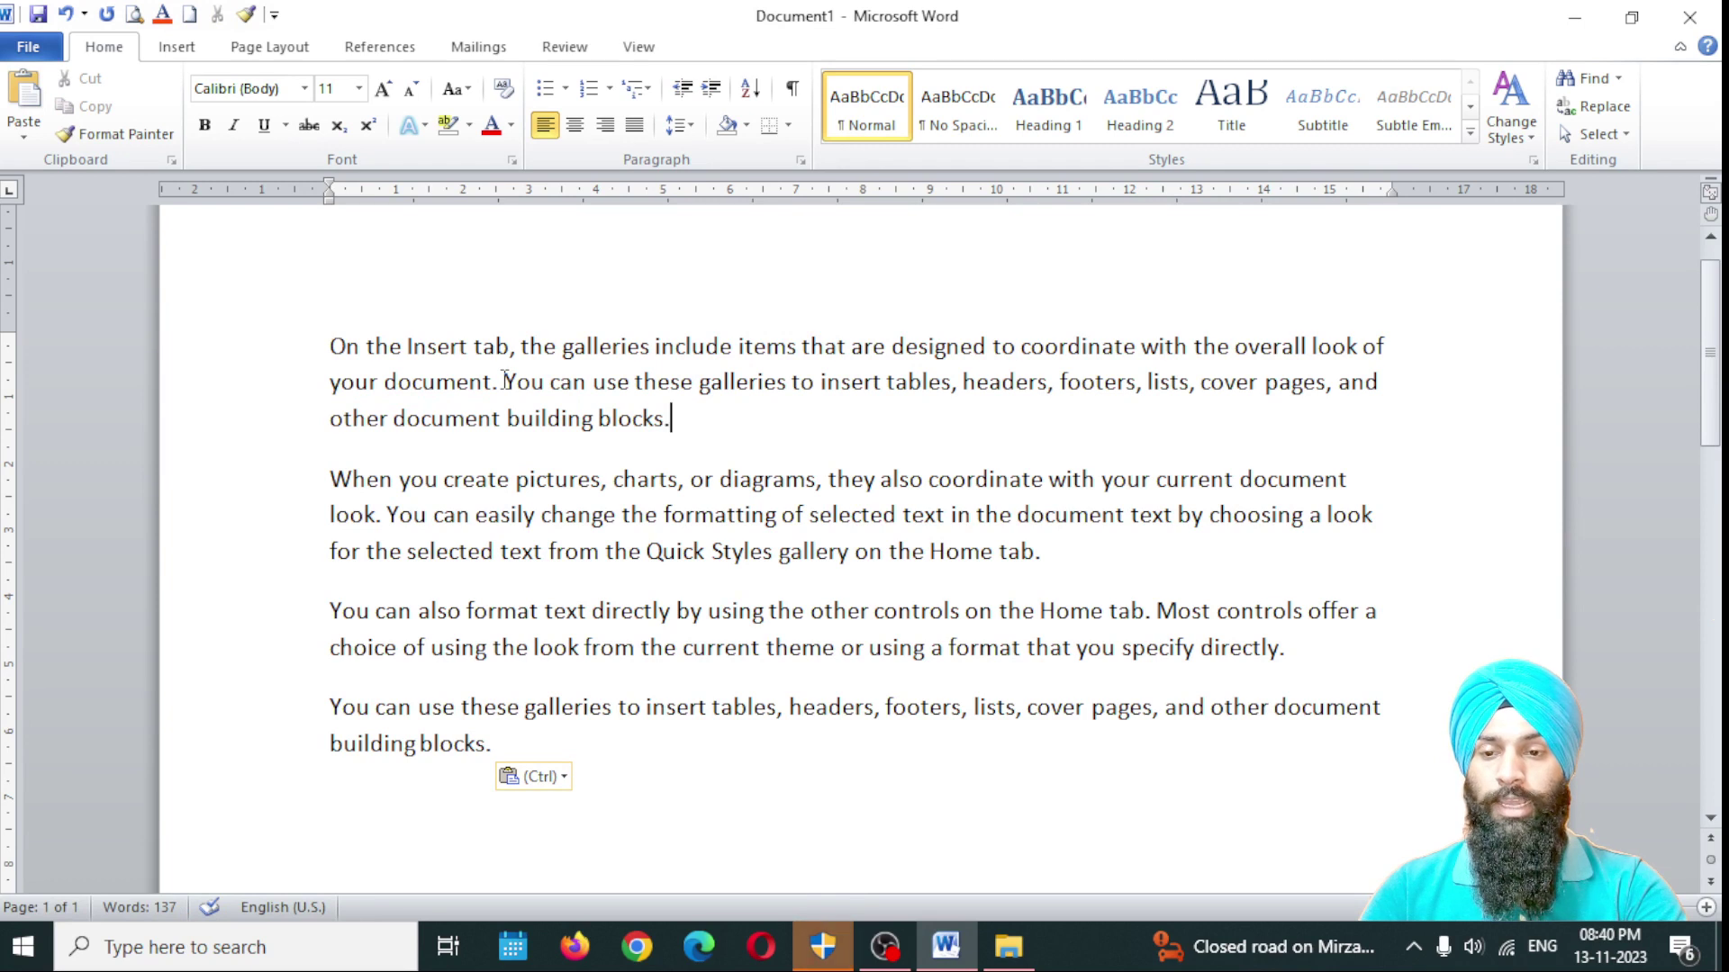
{"action": "left_click_drag", "start_coordinate": [505, 382], "coordinate": [671, 420]}
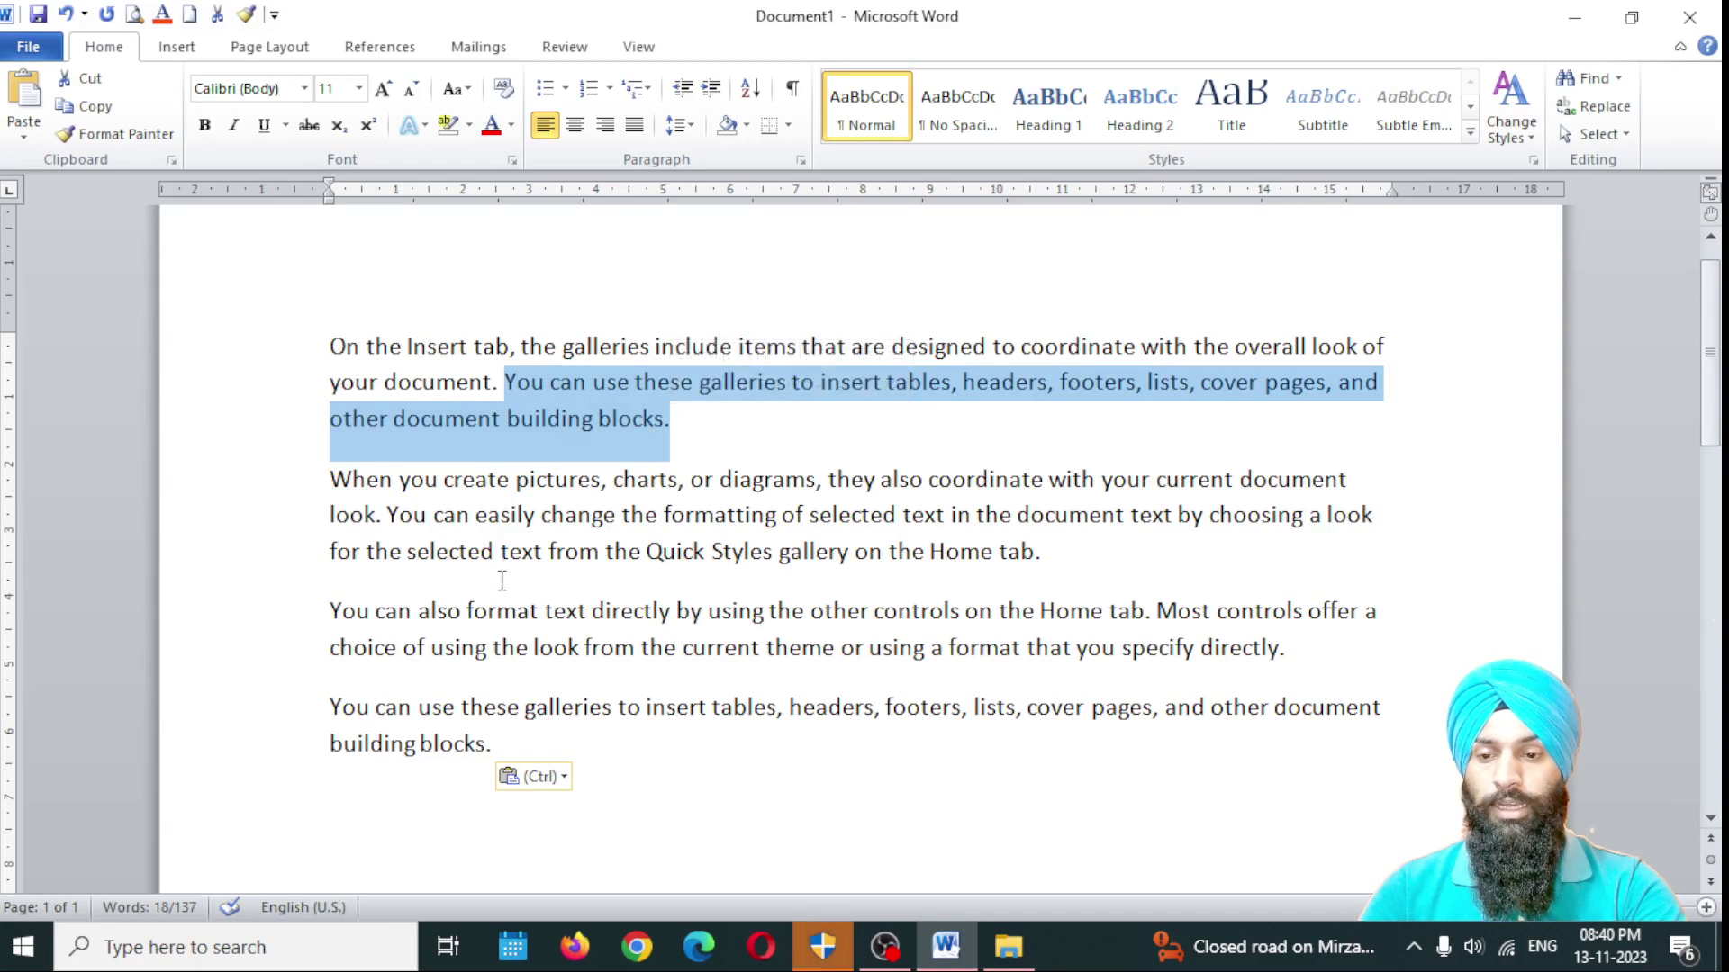
{"action": "scroll", "coordinate": [501, 581], "scroll_direction": "down", "scroll_amount": 1}
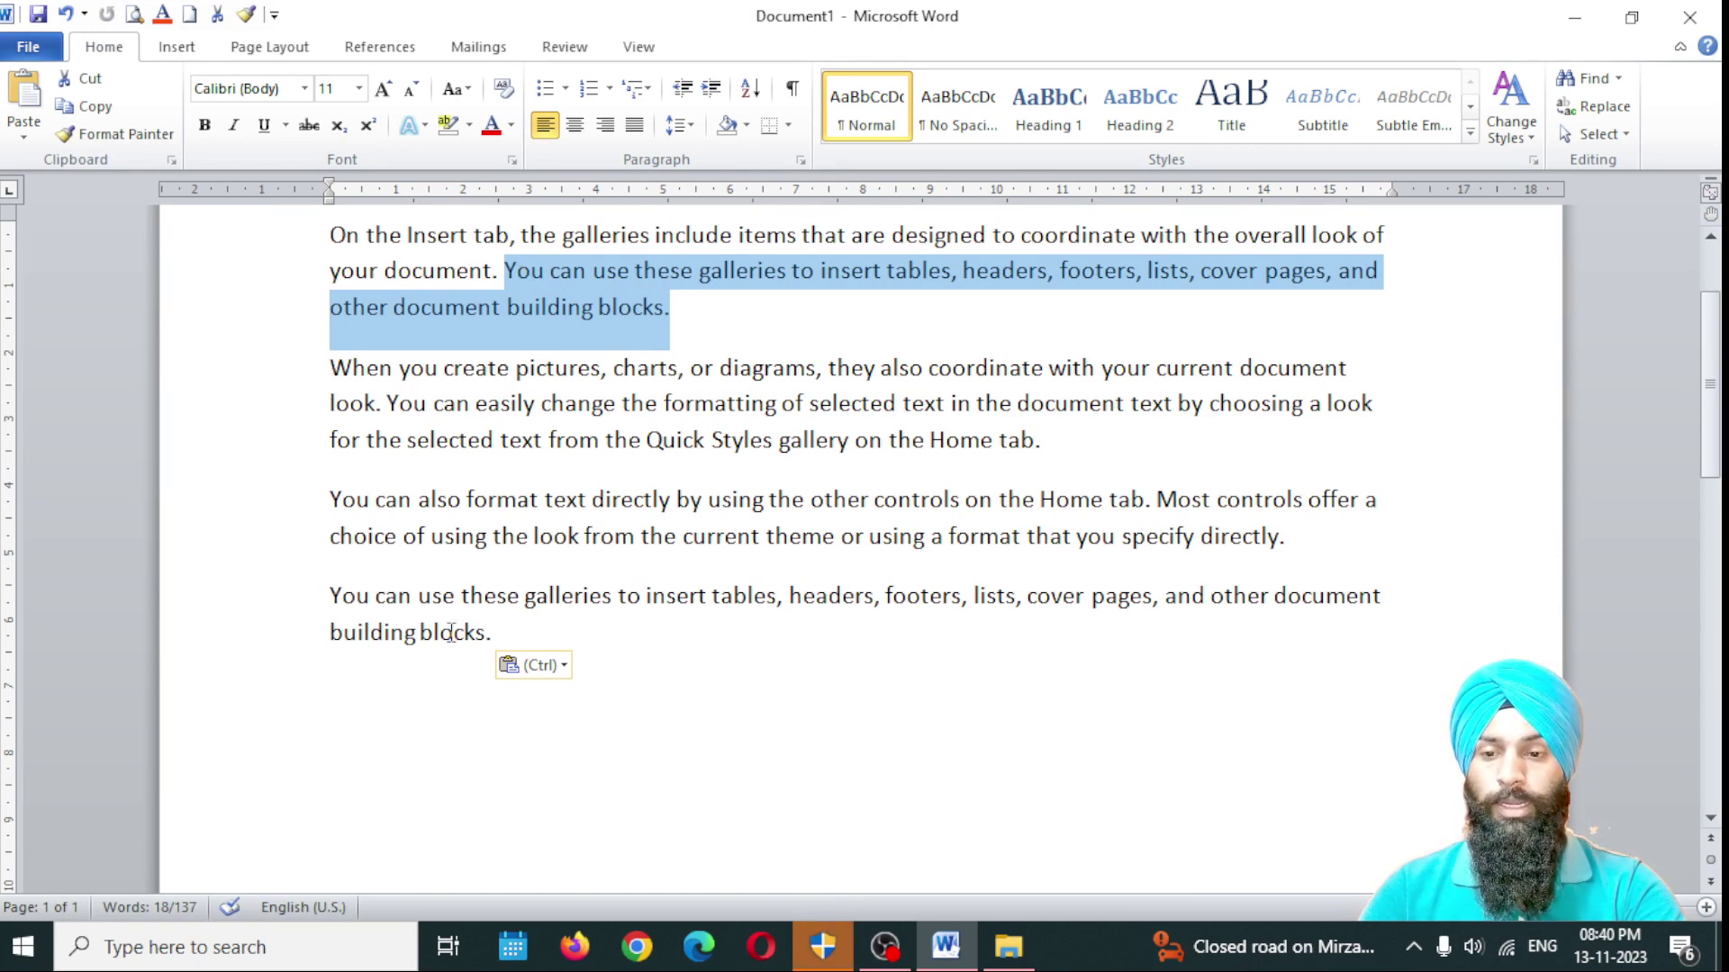
{"action": "left_click_drag", "start_coordinate": [331, 596], "coordinate": [439, 606]}
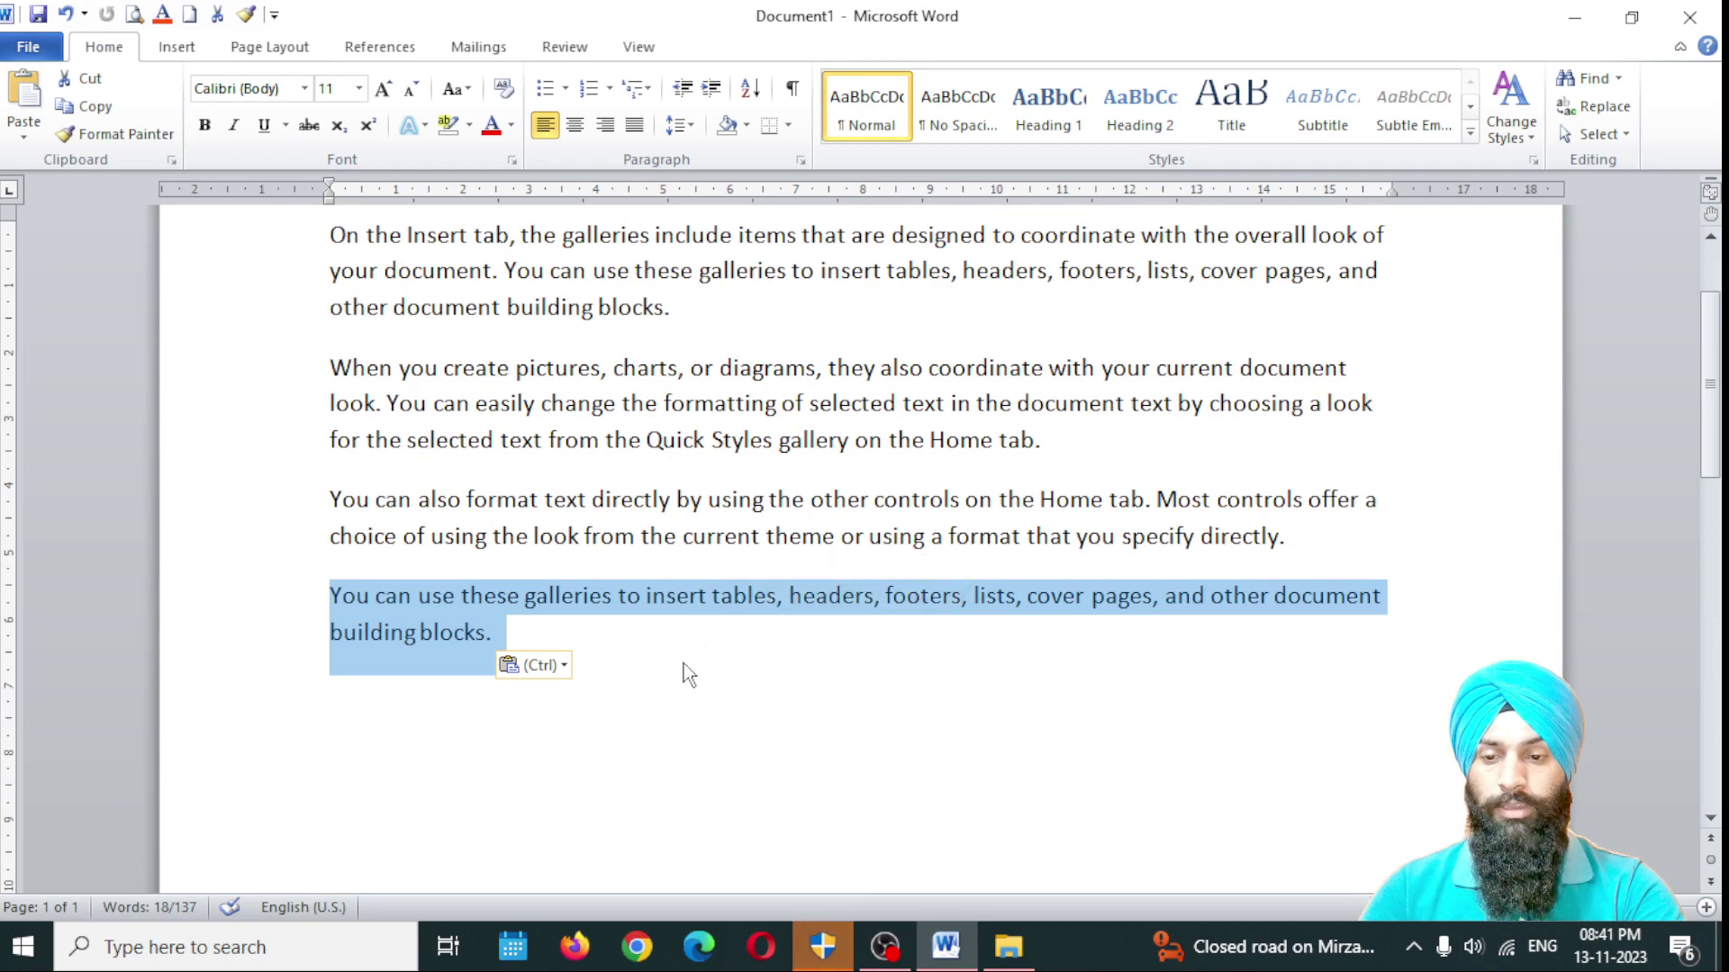
{"action": "scroll", "coordinate": [573, 403], "scroll_direction": "up", "scroll_amount": 2}
{"action": "scroll", "coordinate": [574, 402], "scroll_direction": "down", "scroll_amount": 1}
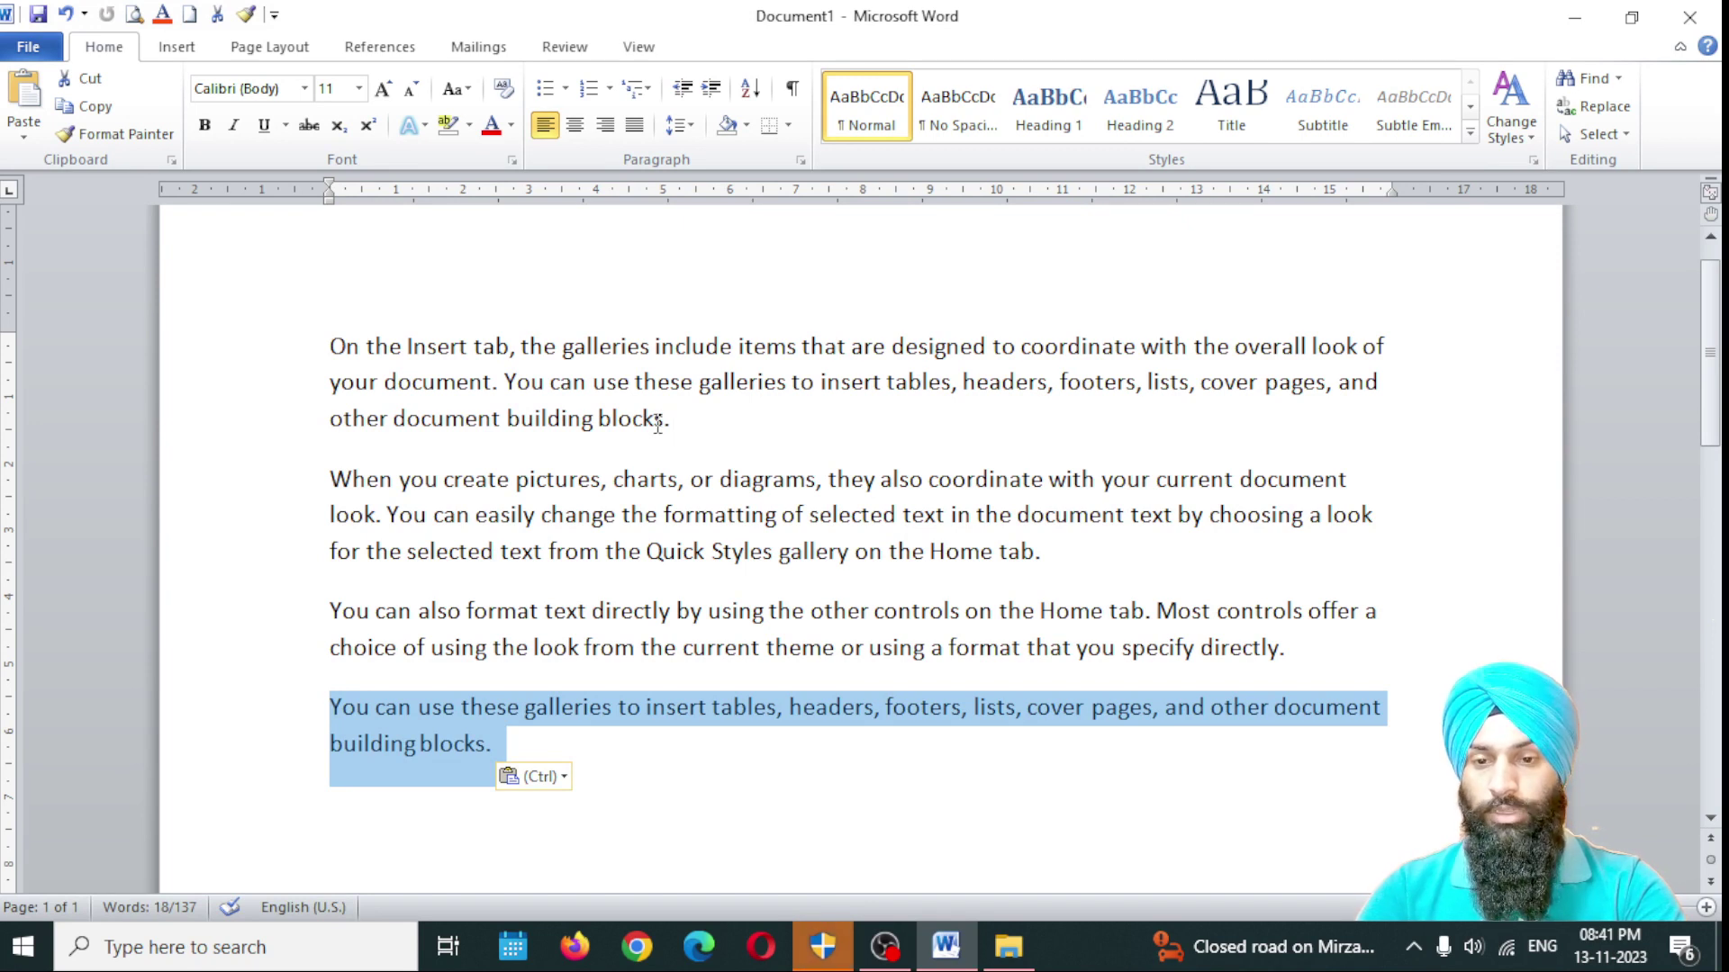
Step: Select the first paragraph's second sentence from "You" to "blocks." and cut it out of the paragraph
{"action": "left_click", "coordinate": [503, 382]}
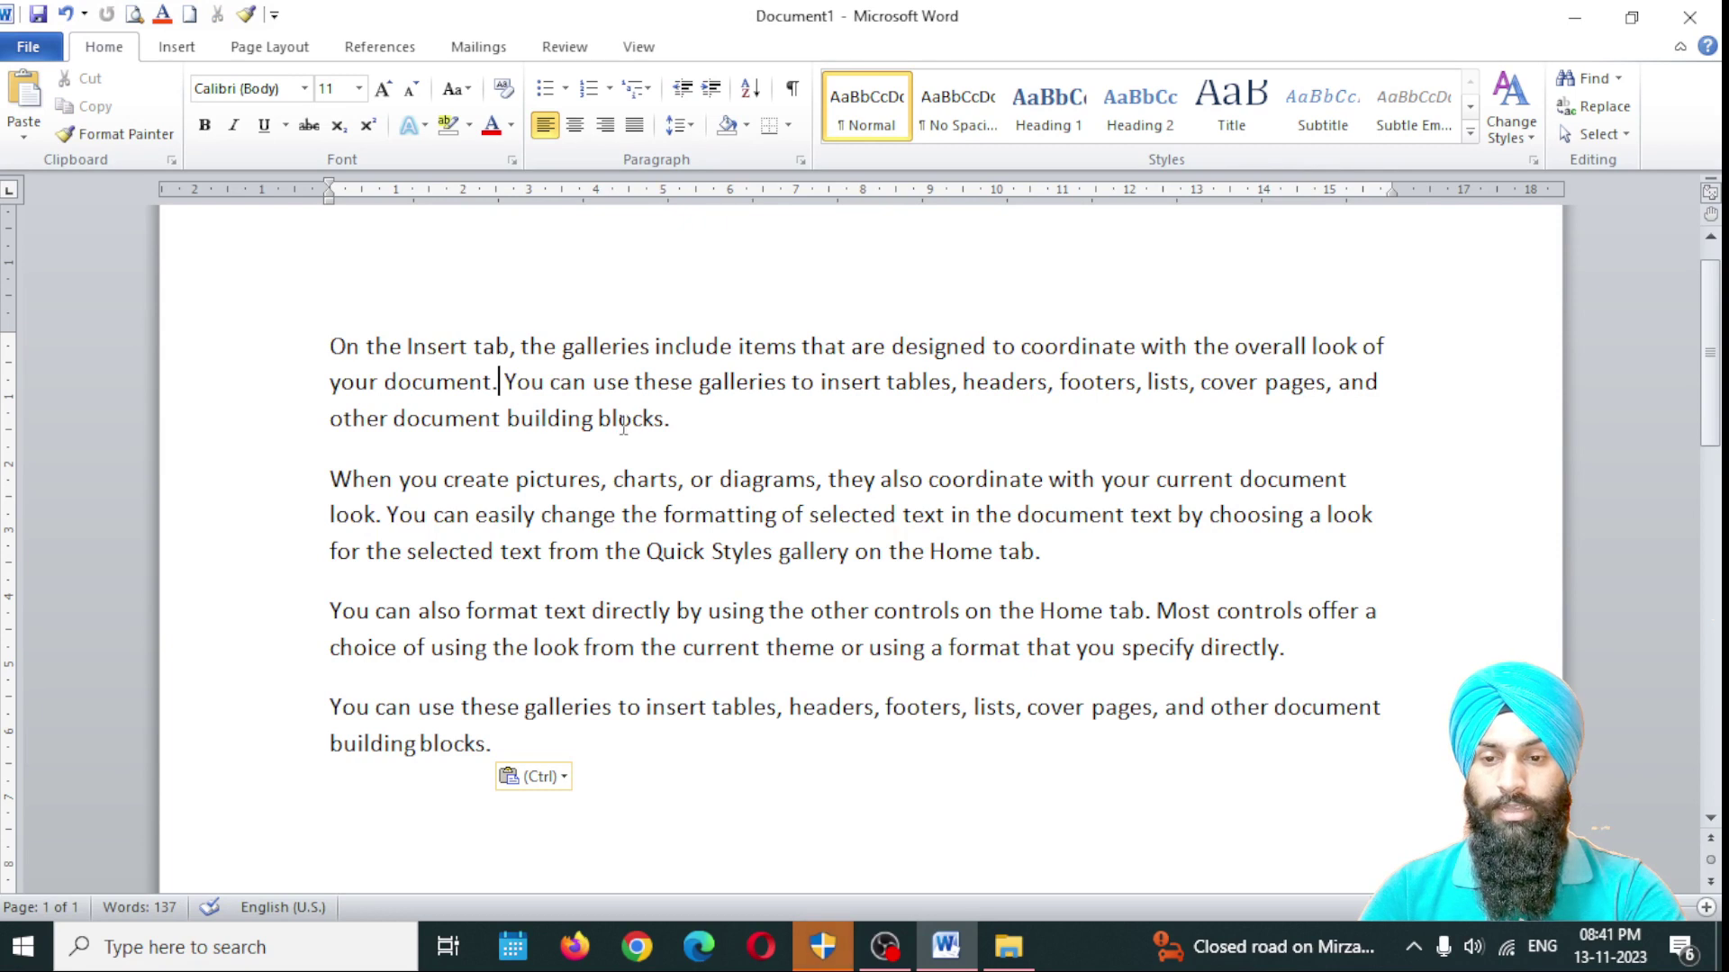
{"action": "left_click", "coordinate": [668, 419]}
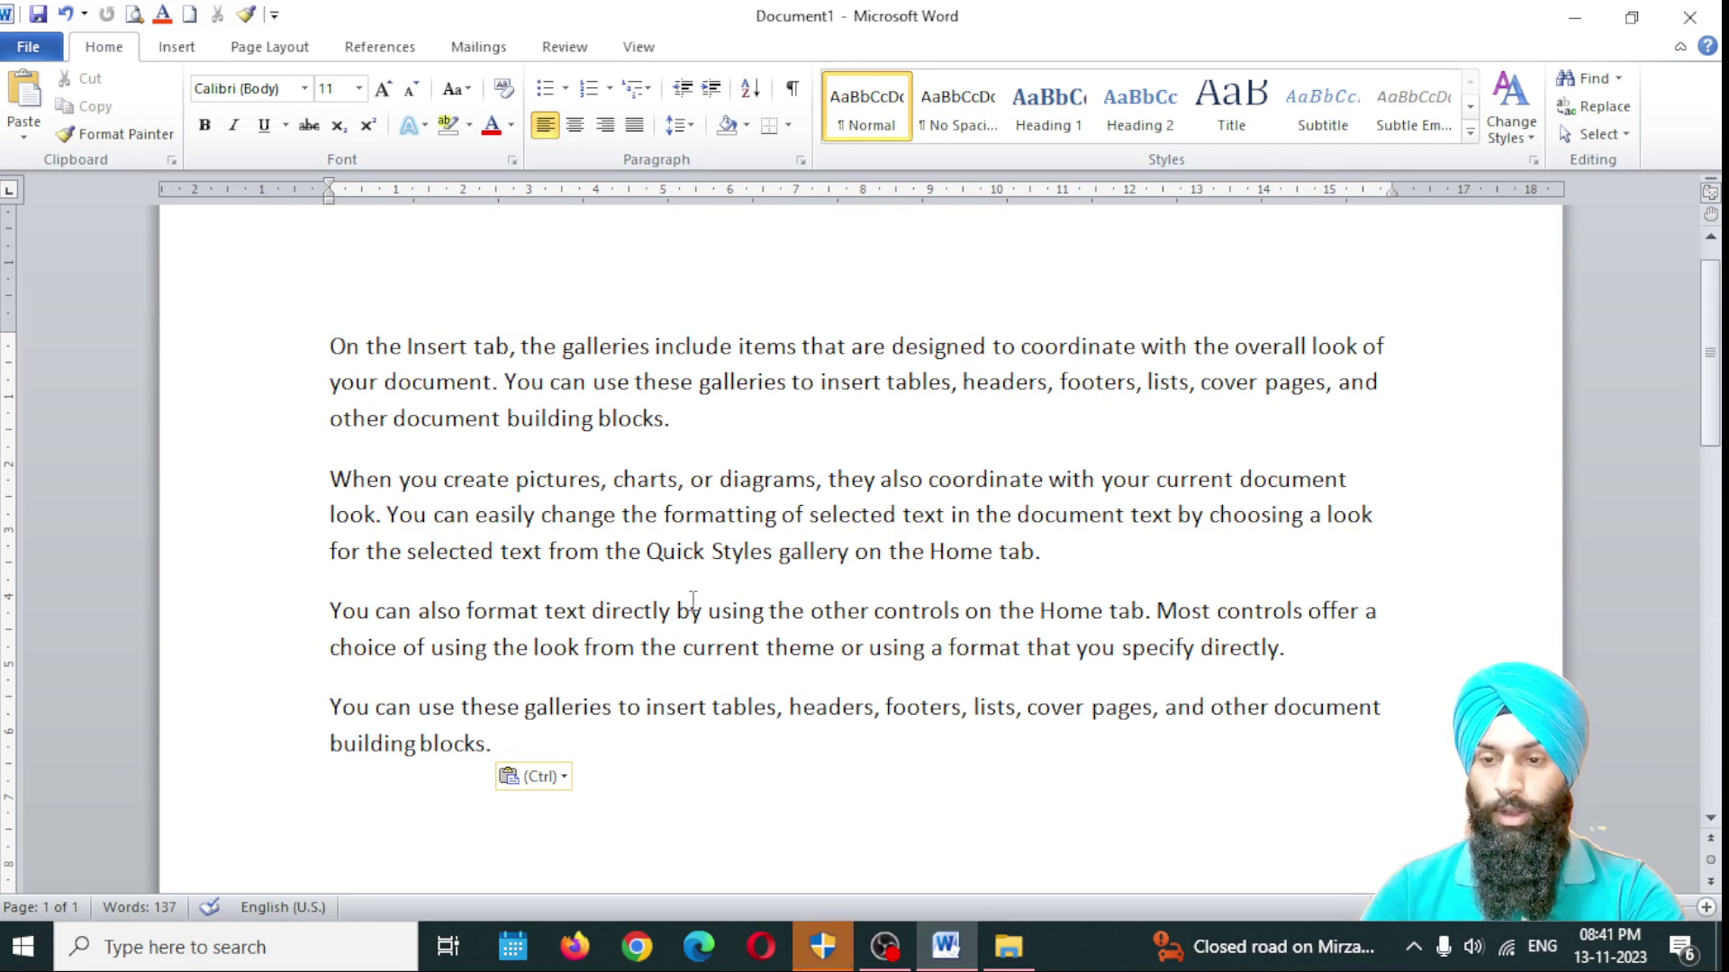
{"action": "left_click", "coordinate": [672, 422], "text": "shift"}
{"action": "key", "text": "ctrl+c"}
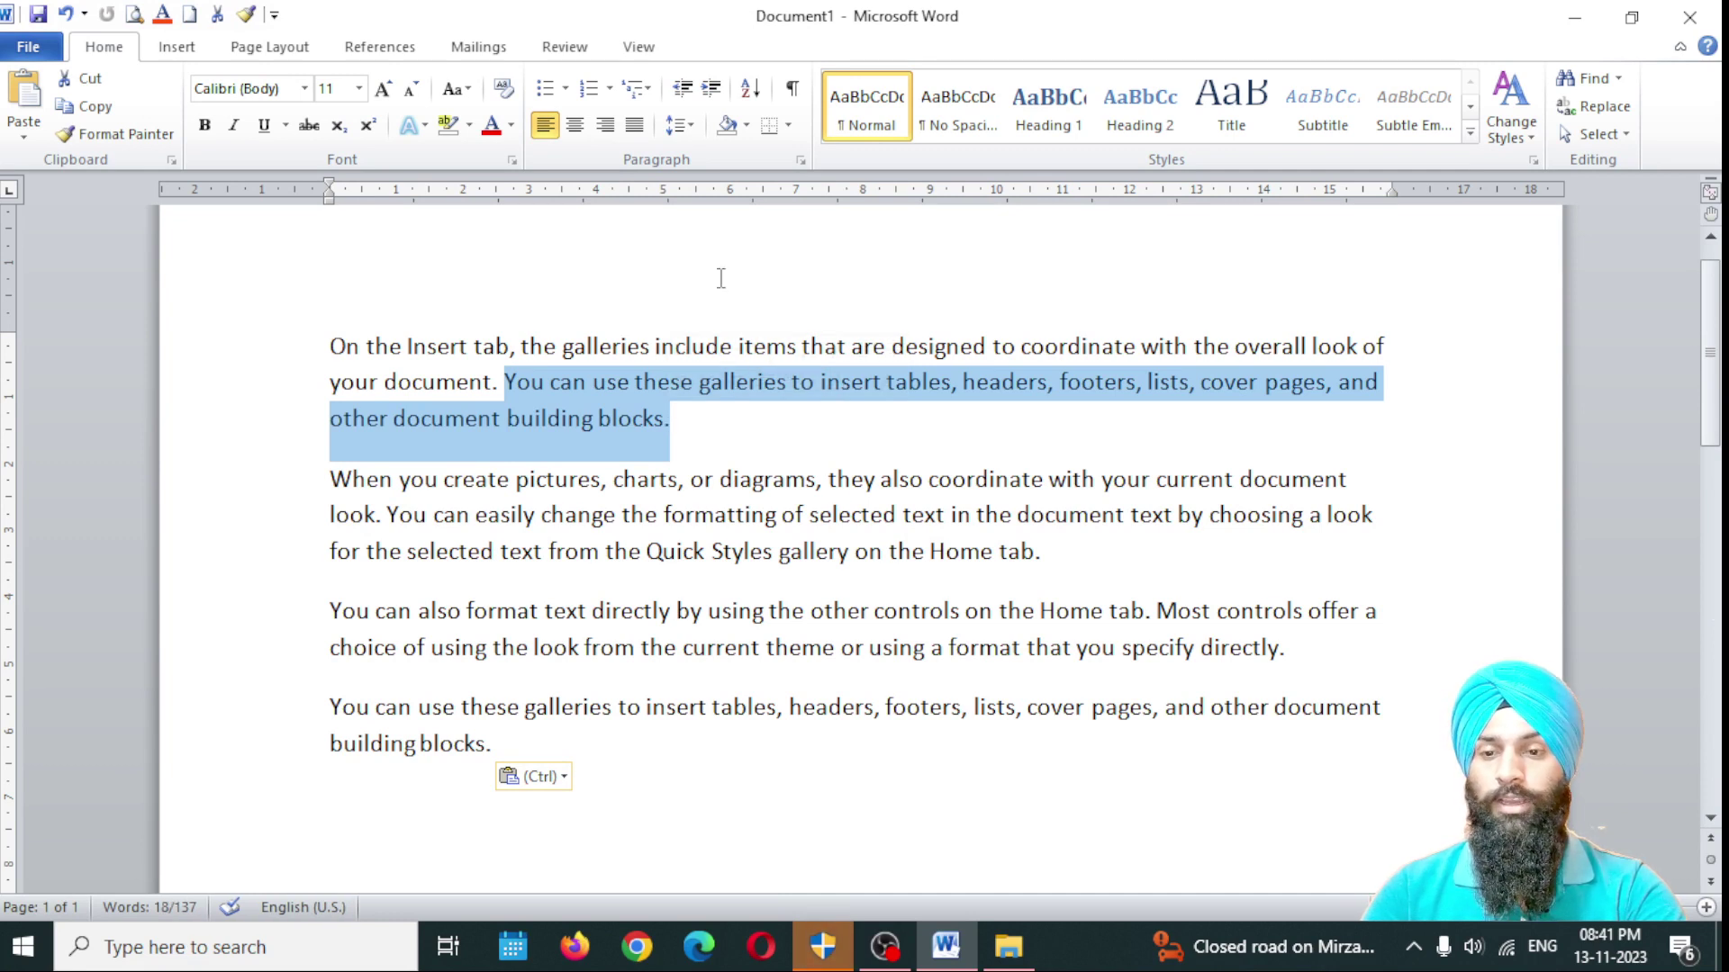
{"action": "left_click", "coordinate": [101, 85]}
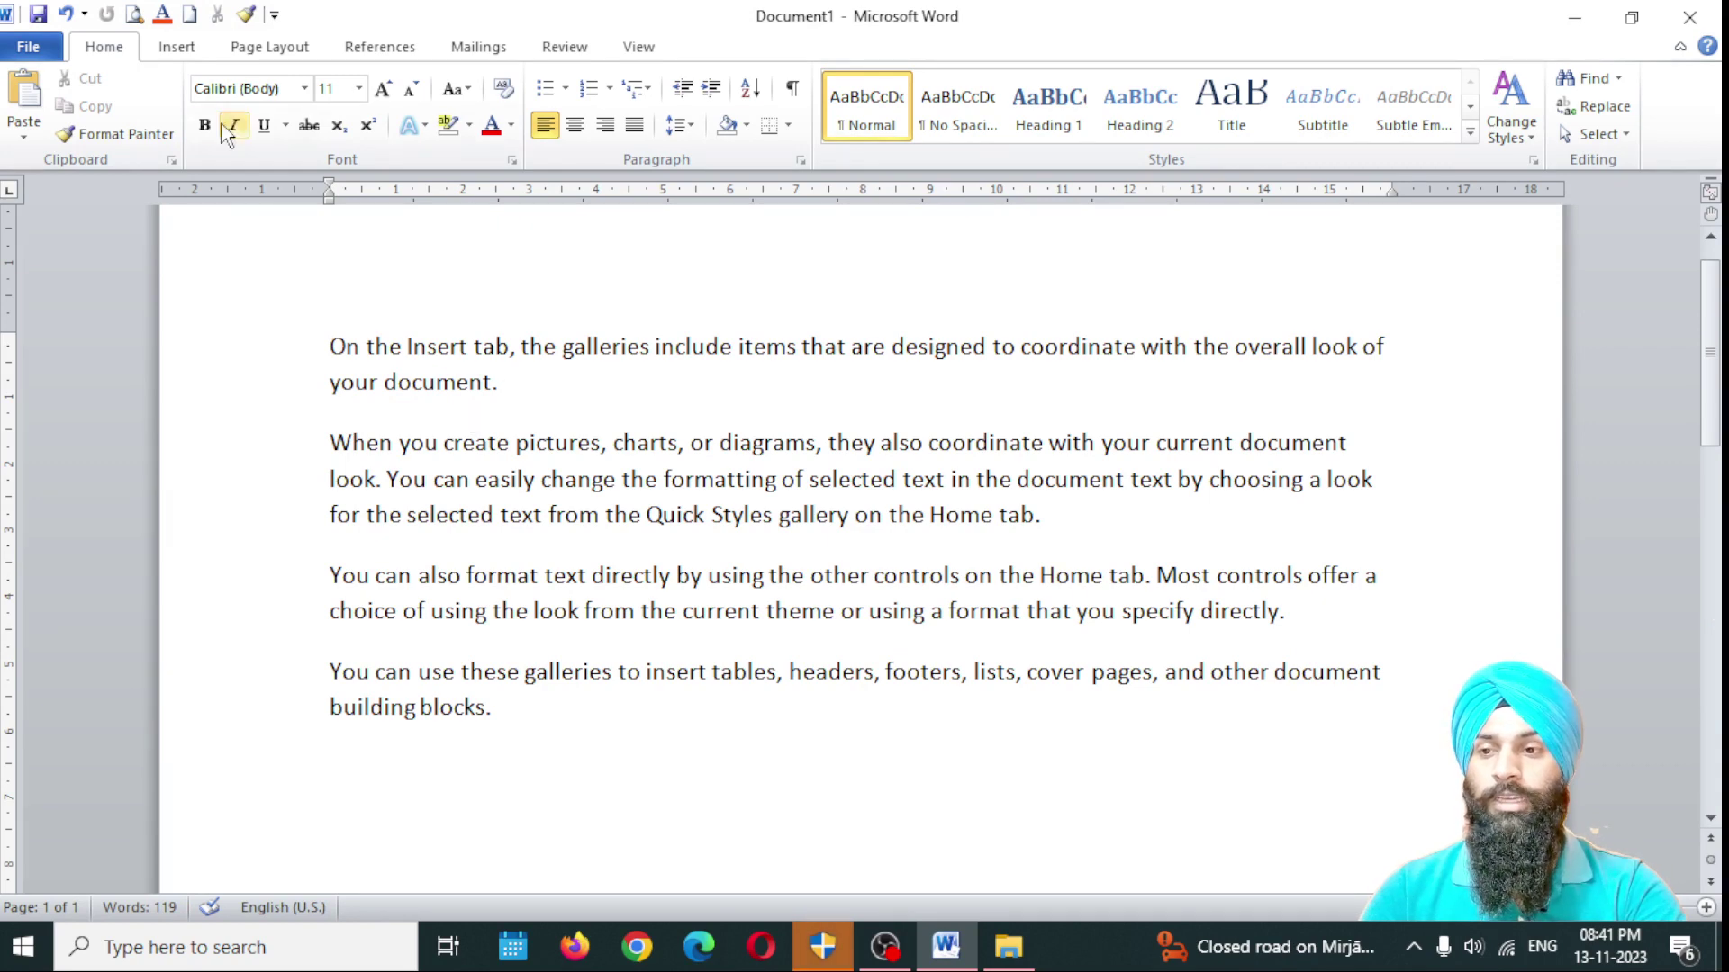
Step: Show the clipboard contents and paste the cut sentence twice at the end of the last paragraph
{"action": "left_click", "coordinate": [171, 160]}
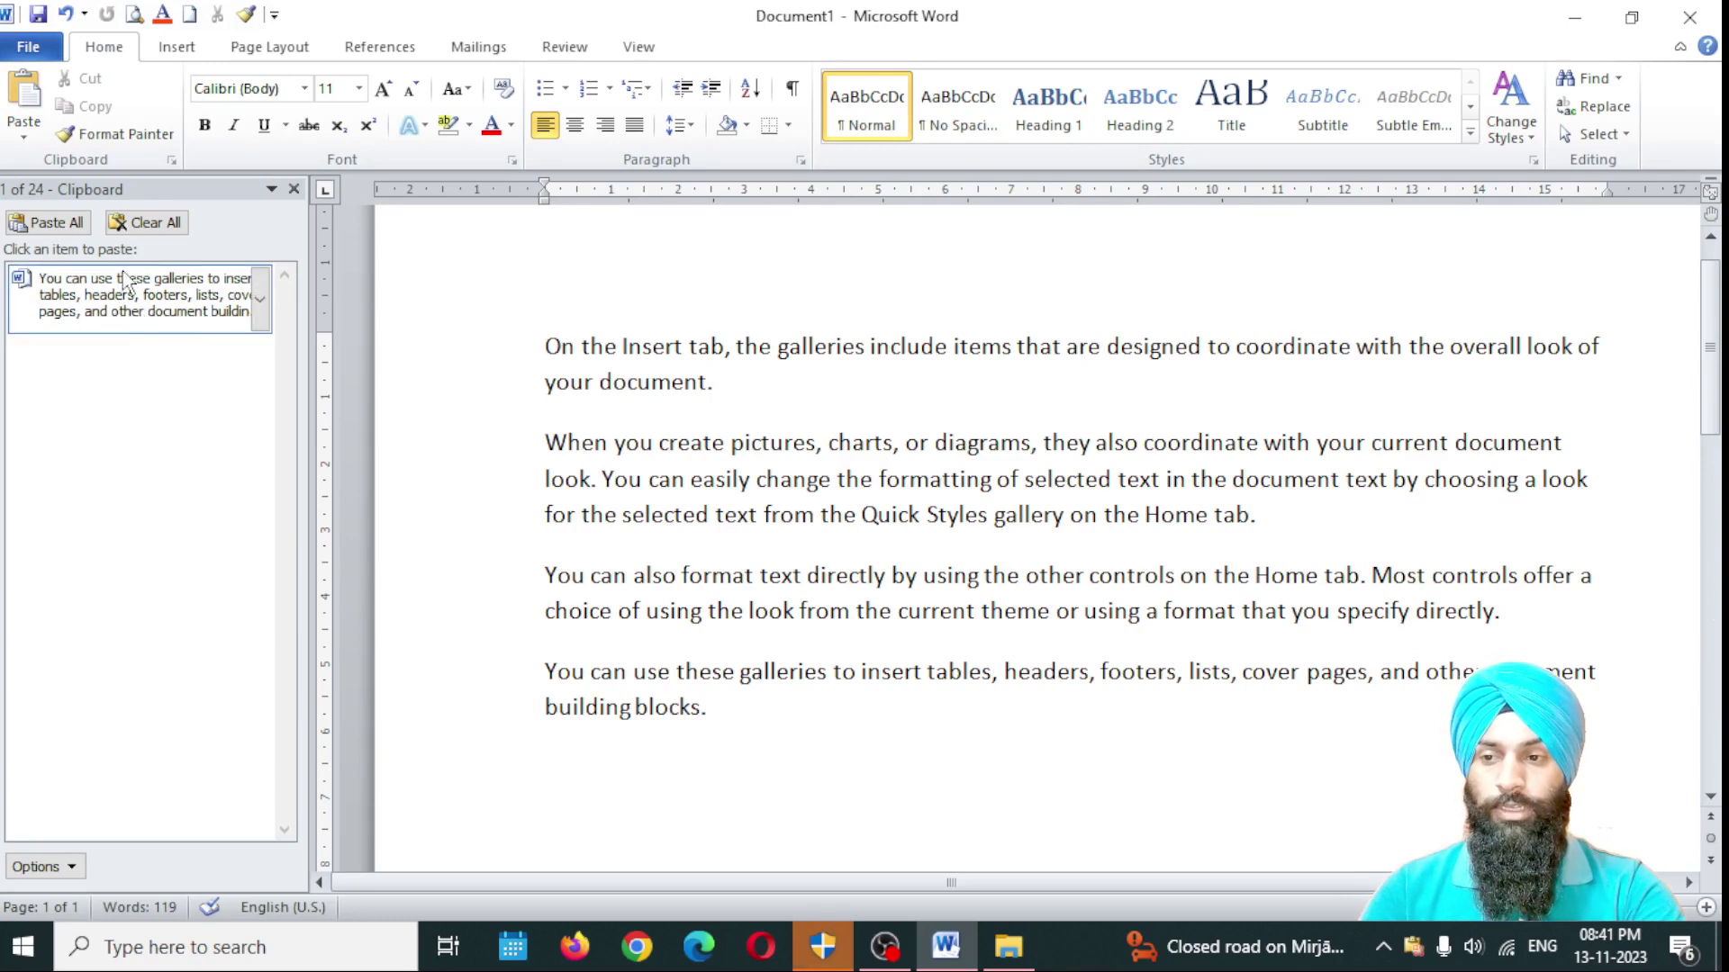
{"action": "left_click", "coordinate": [716, 713]}
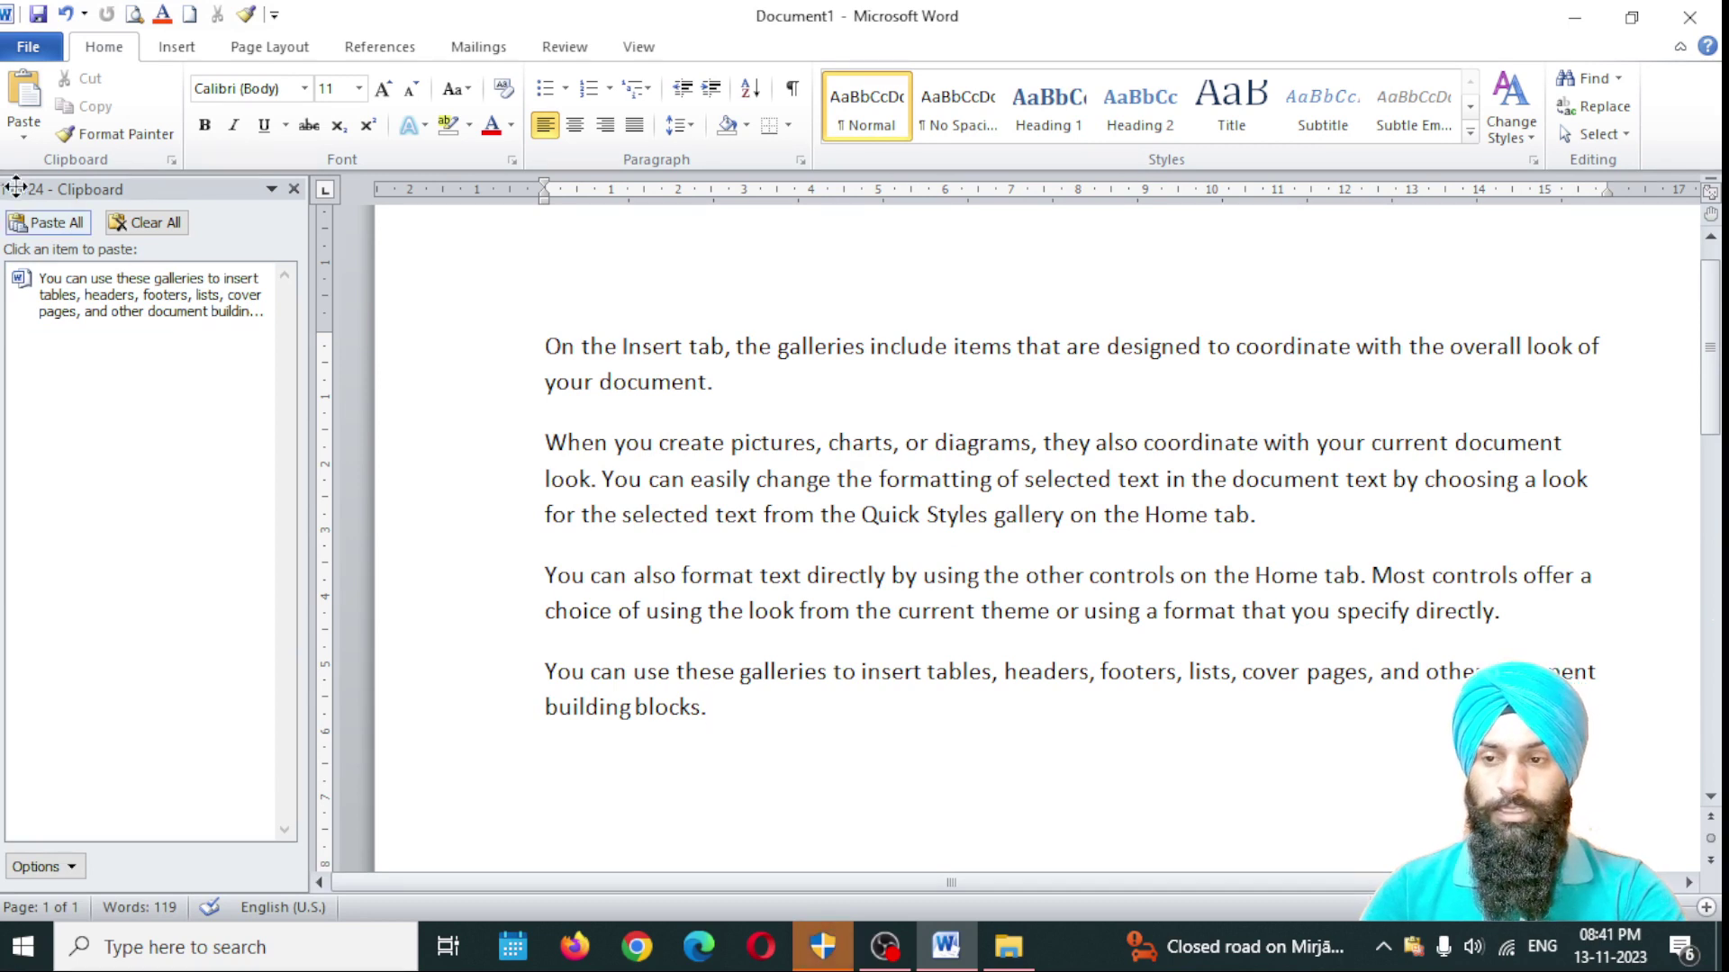
{"action": "left_click", "coordinate": [27, 106]}
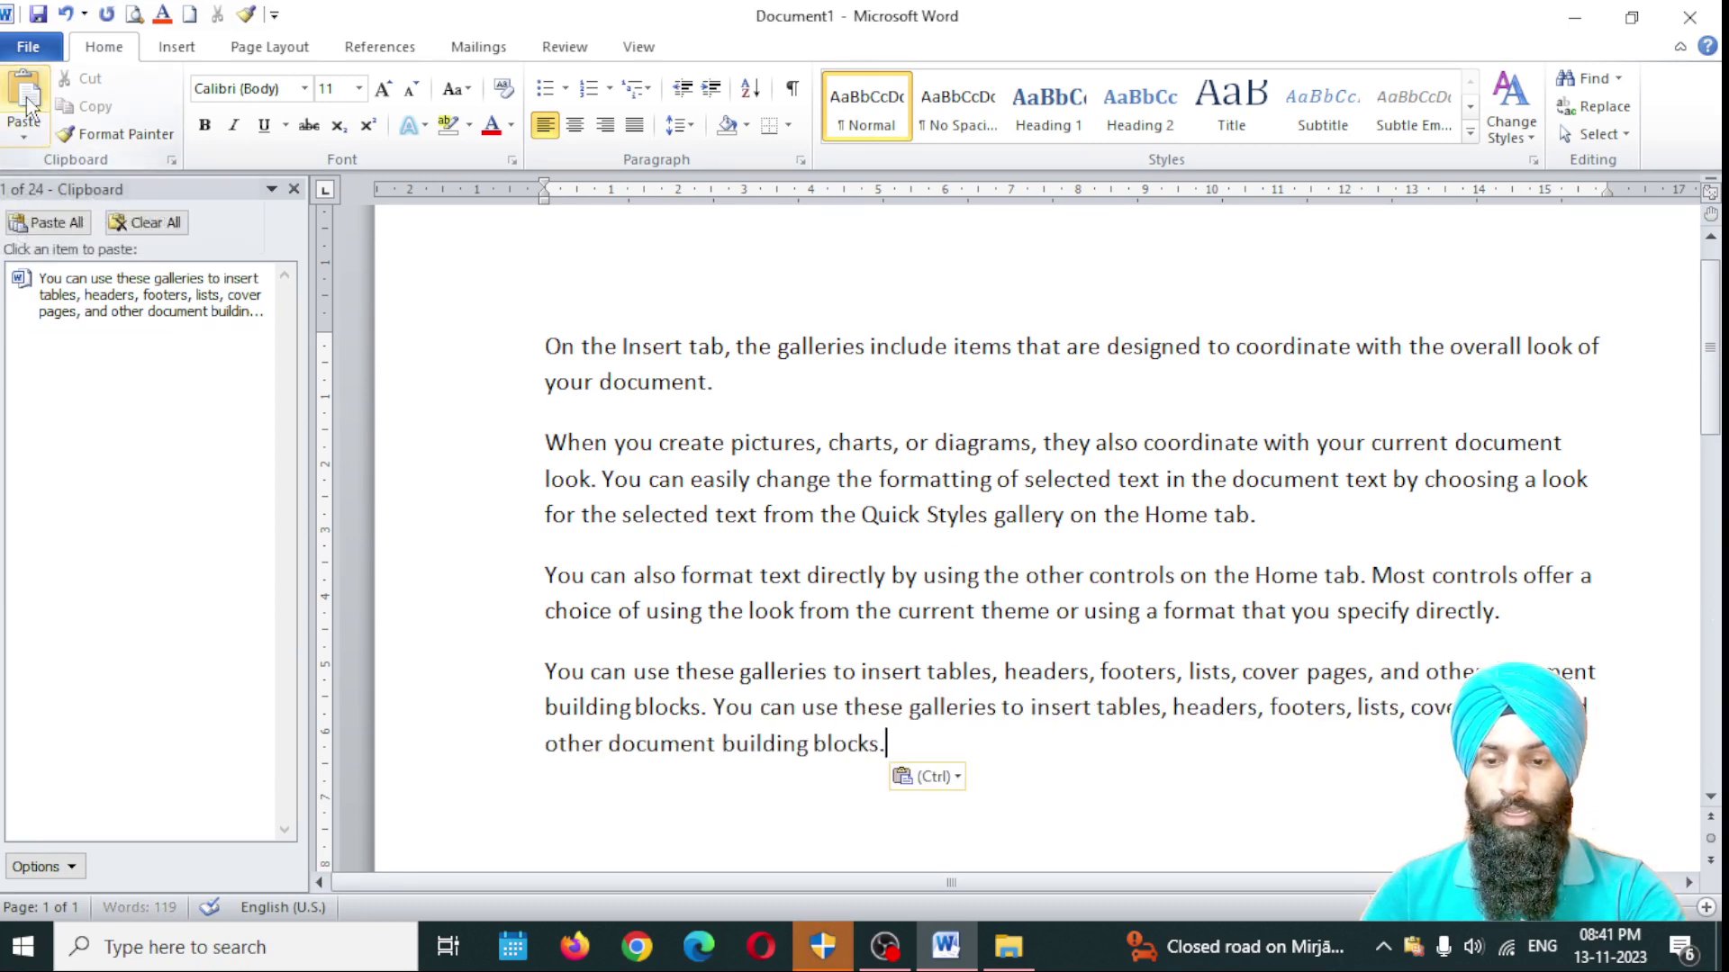
{"action": "left_click", "coordinate": [27, 106]}
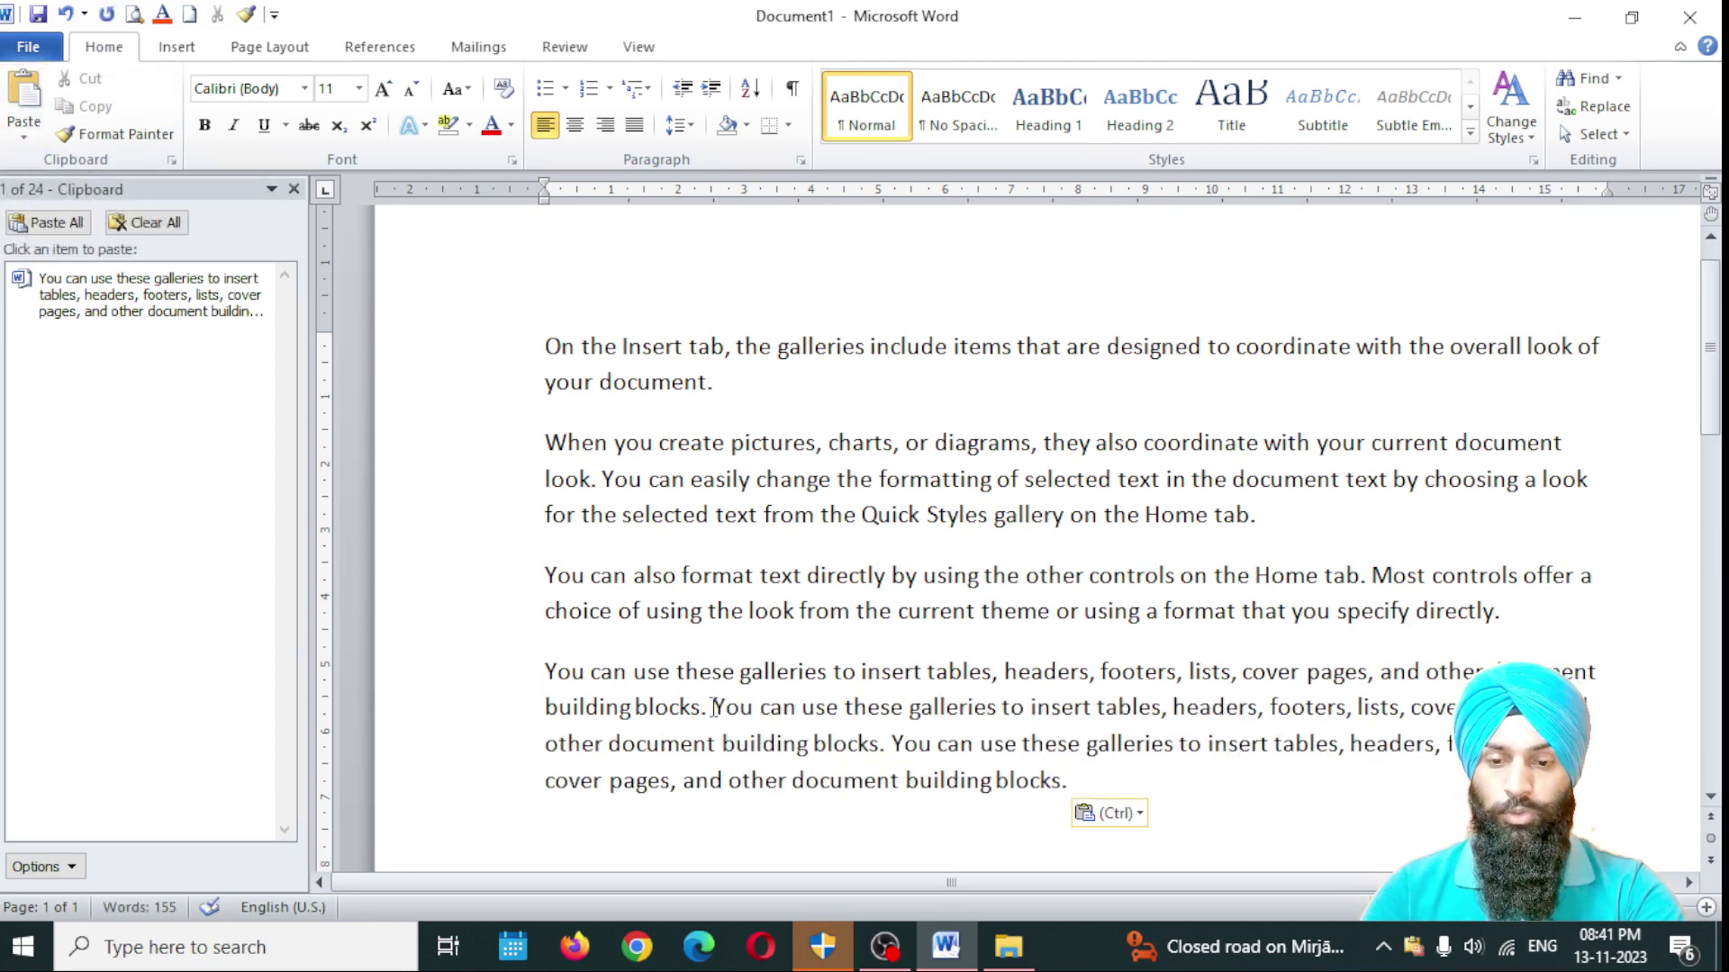
Step: Highlight the two newly pasted sentences in the last paragraph, and close the clipboard display after clearing the selection
{"action": "left_click_drag", "start_coordinate": [713, 708], "coordinate": [1078, 815]}
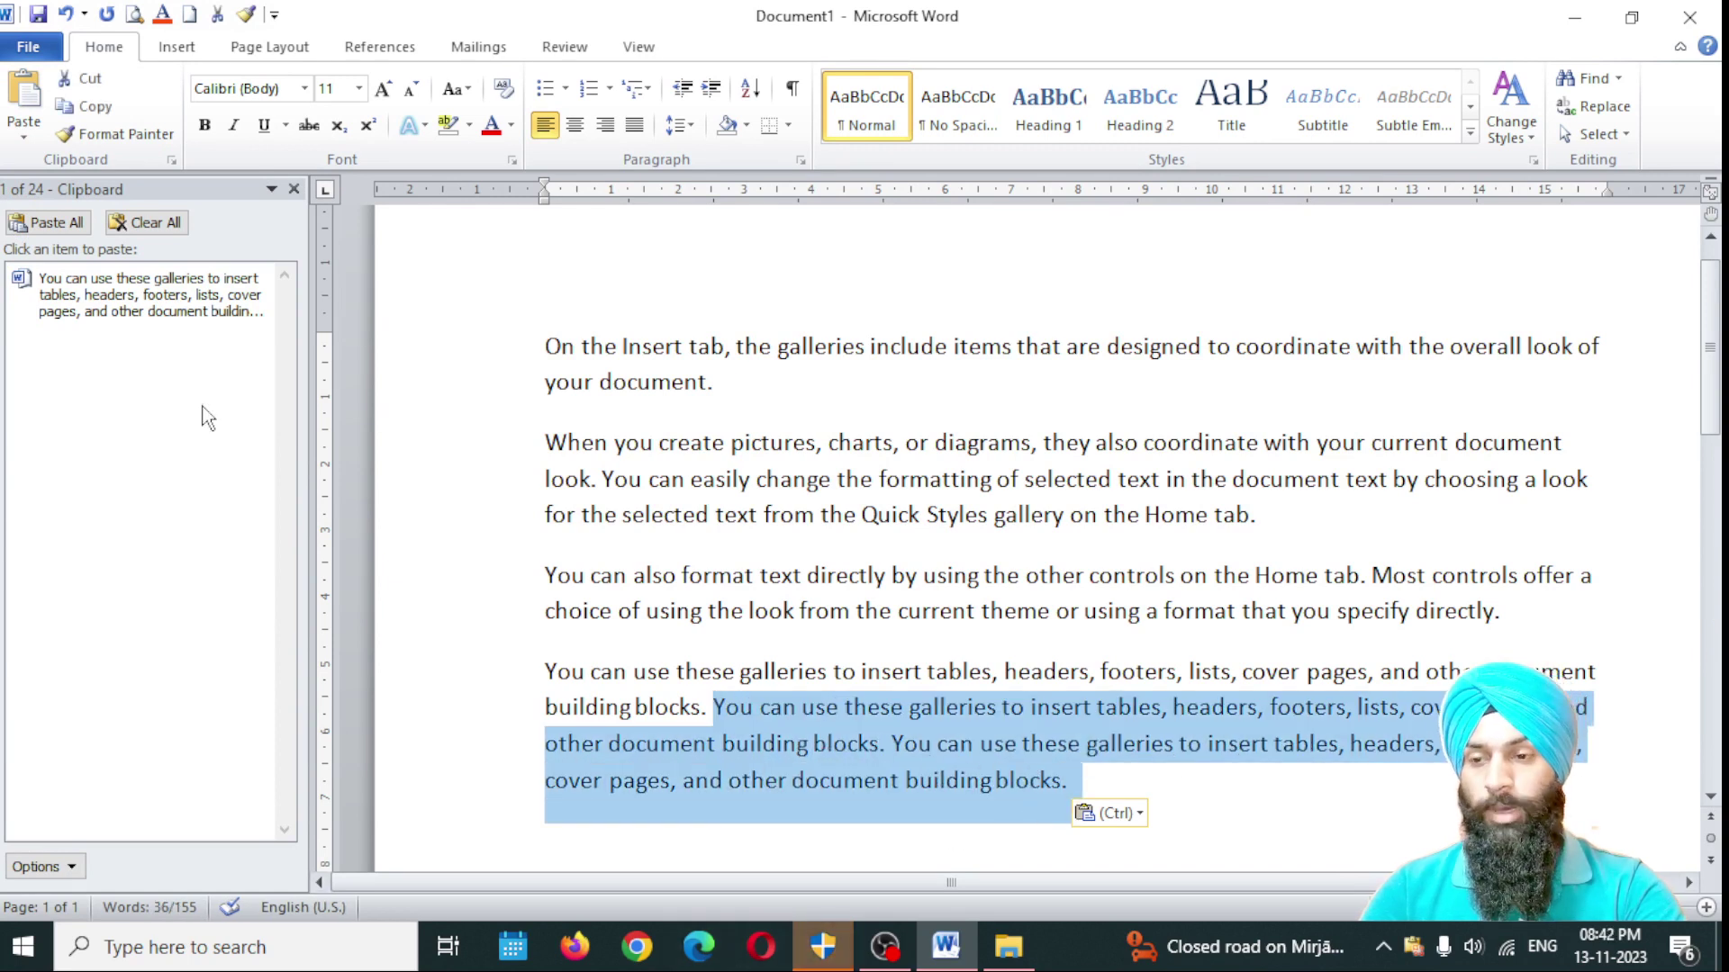
{"action": "left_click", "coordinate": [919, 446]}
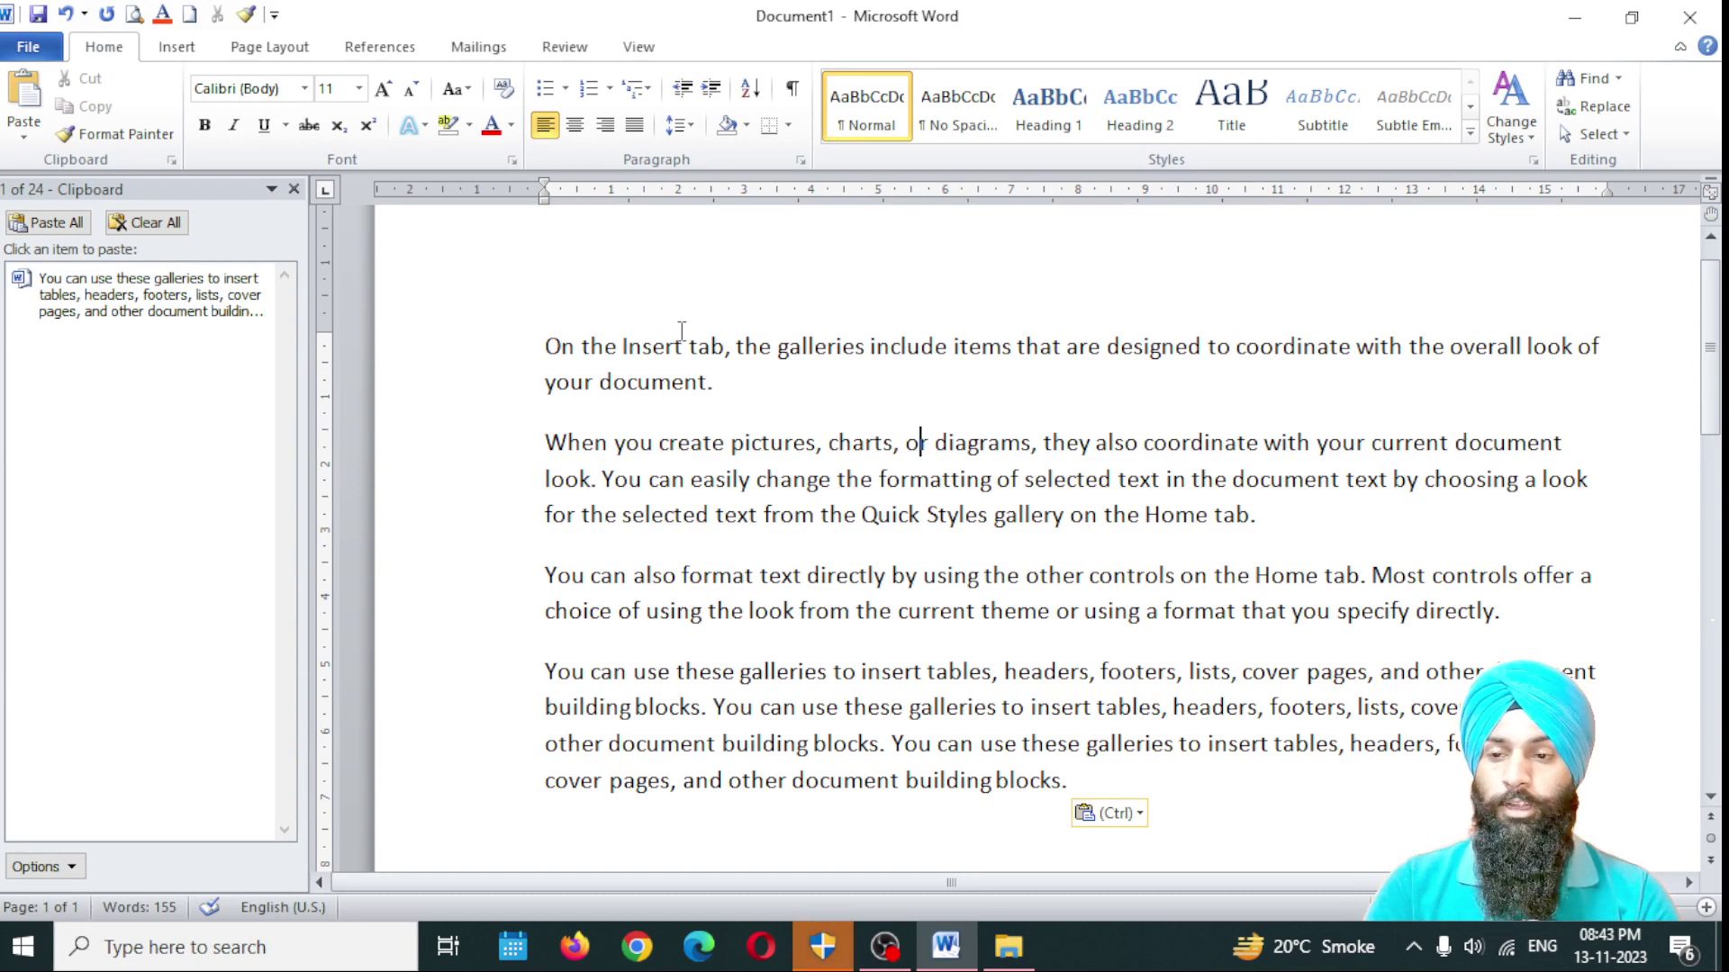
{"action": "left_click", "coordinate": [293, 189]}
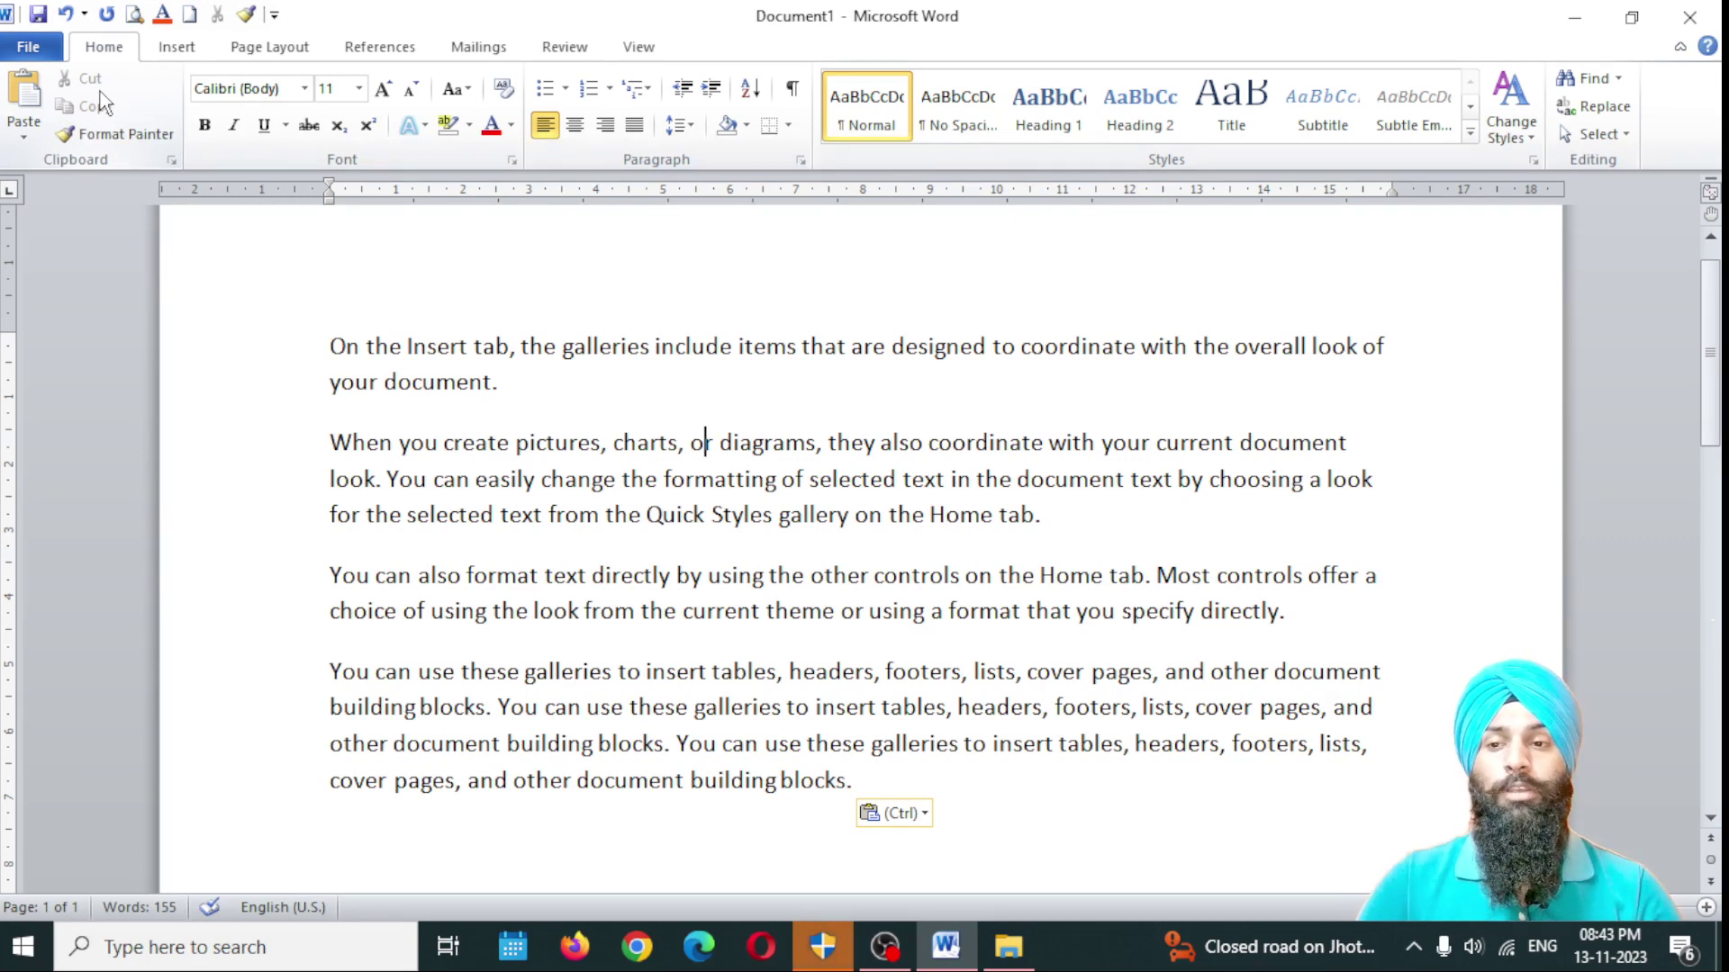
Step: Point out the font name and font size settings, and look through the list of available fonts
{"action": "left_click", "coordinate": [286, 93]}
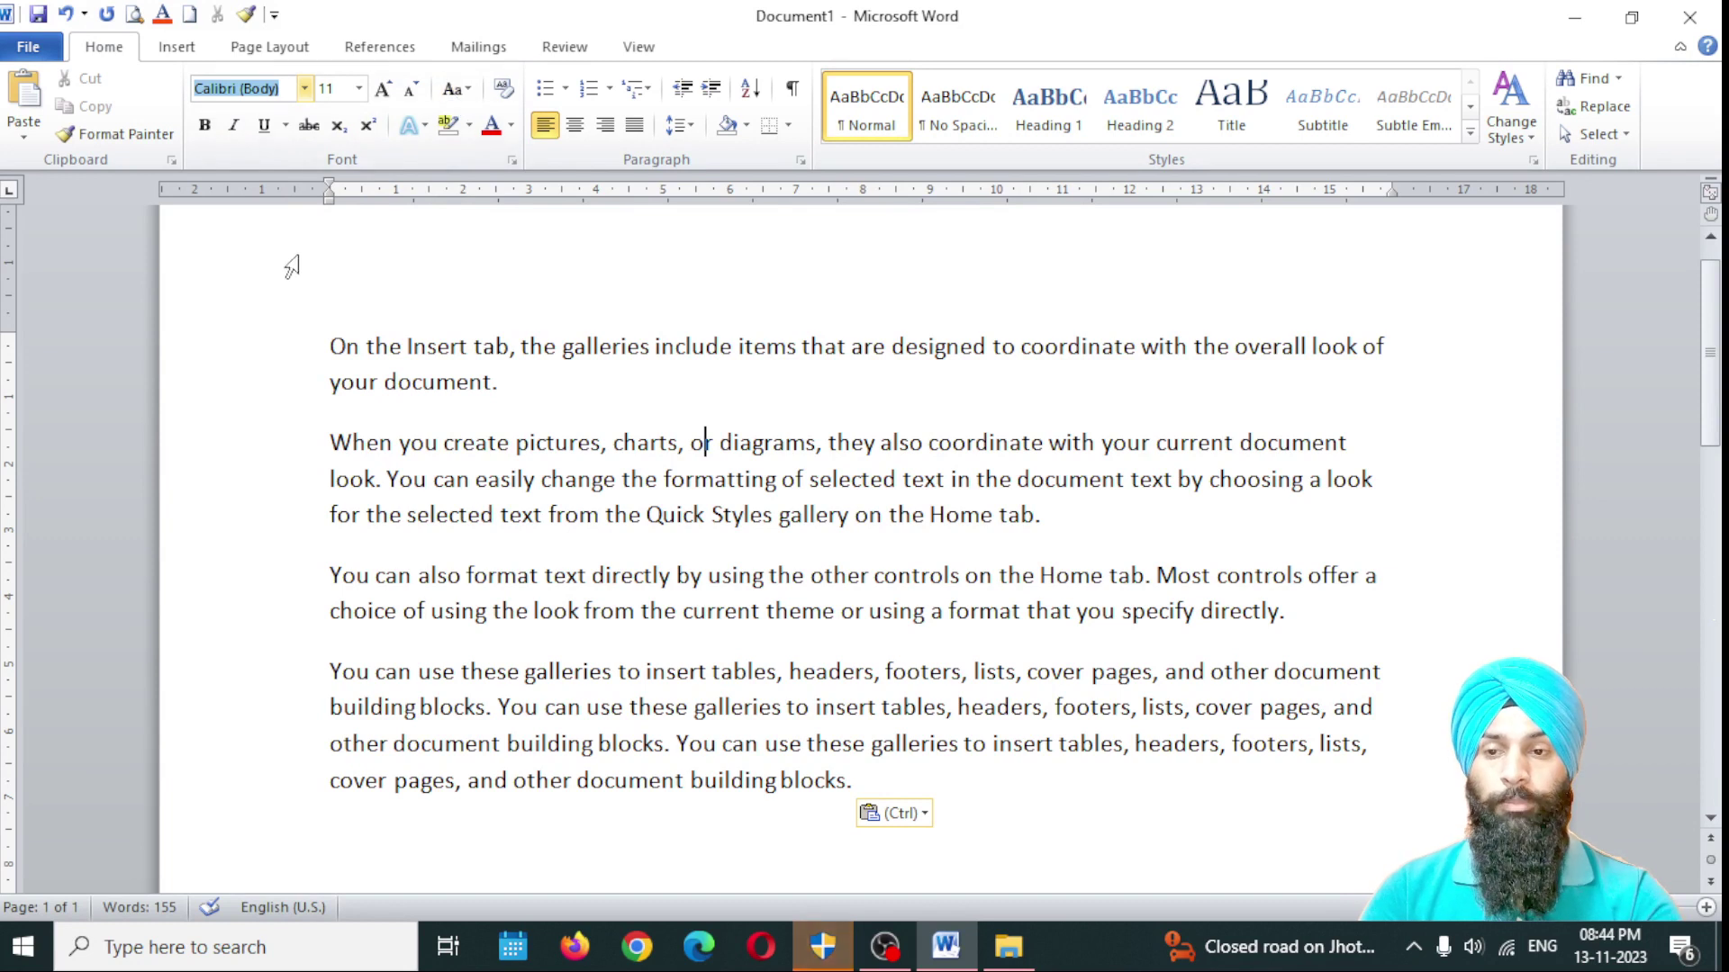
{"action": "left_click", "coordinate": [349, 93]}
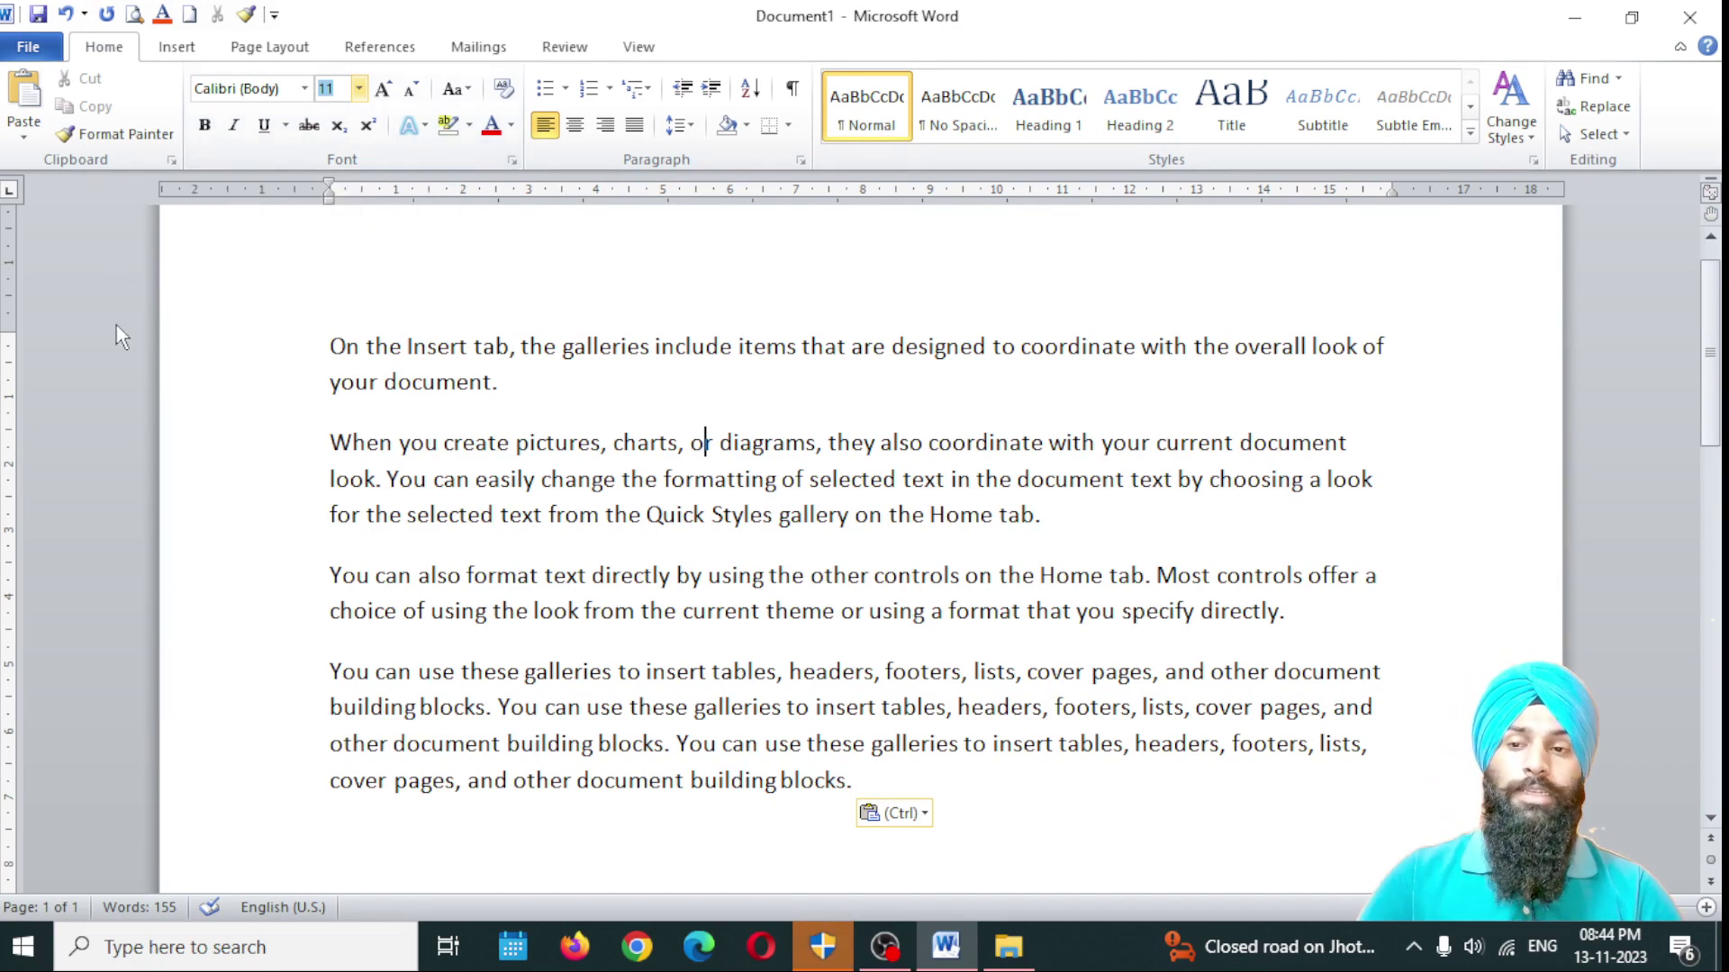
{"action": "left_click", "coordinate": [305, 88]}
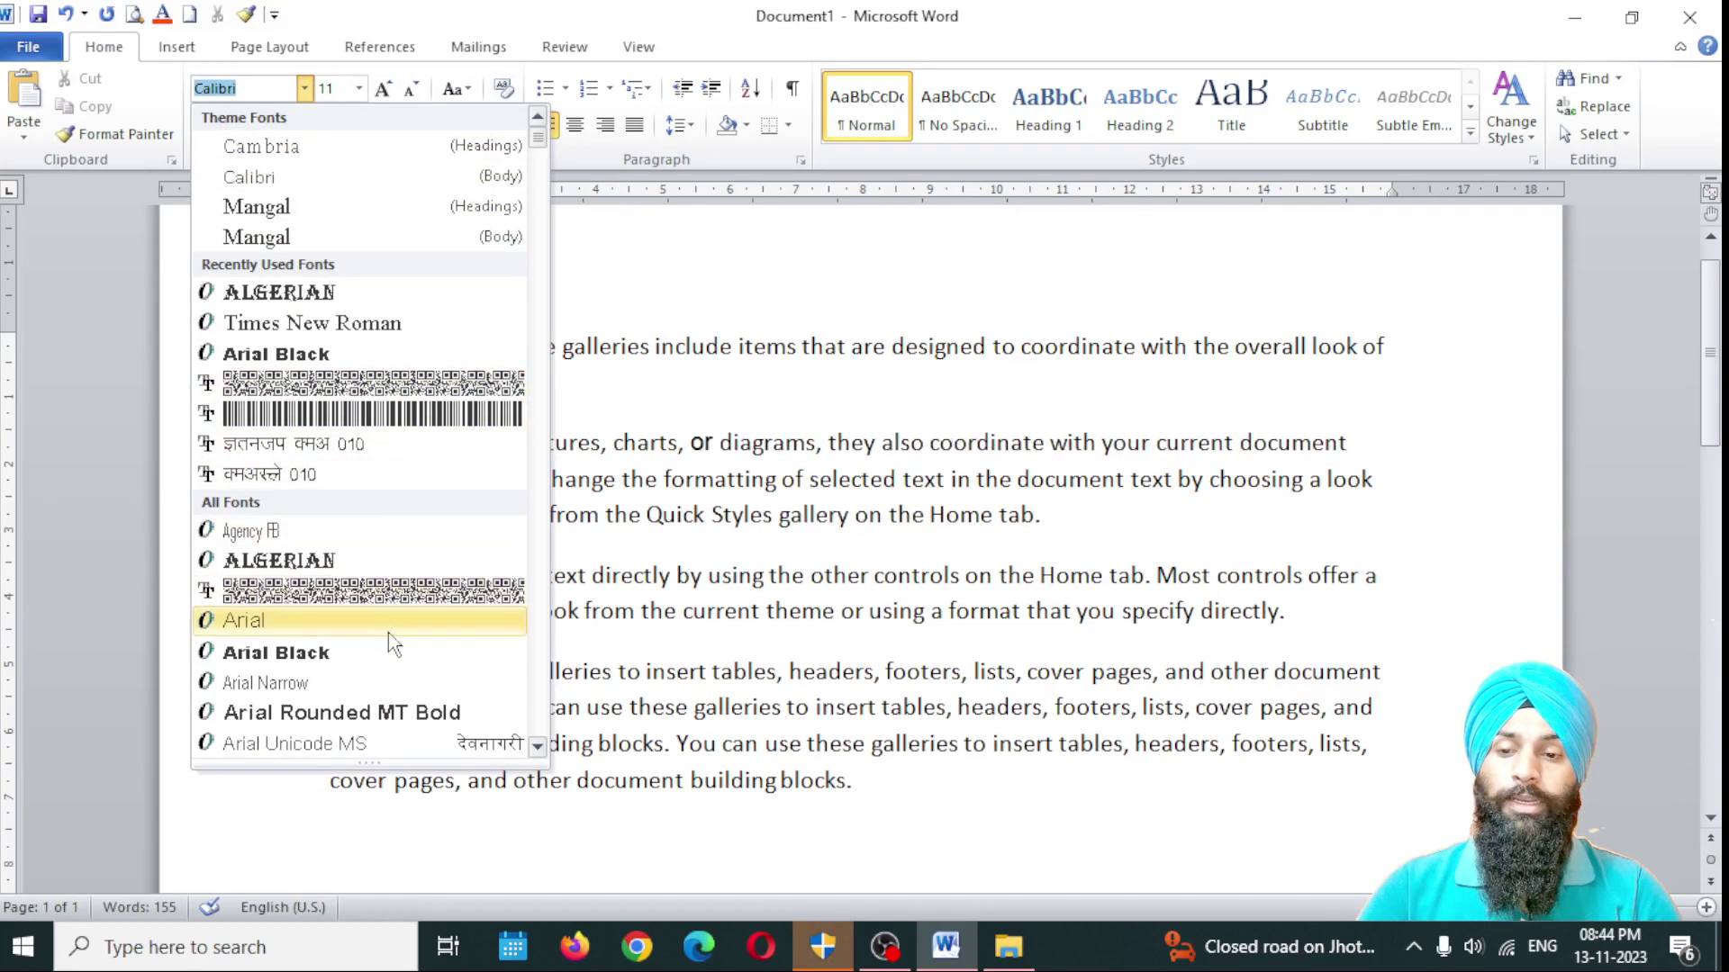
{"action": "scroll", "coordinate": [332, 576], "scroll_direction": "down", "scroll_amount": 1}
{"action": "scroll", "coordinate": [332, 576], "scroll_direction": "down", "scroll_amount": 2}
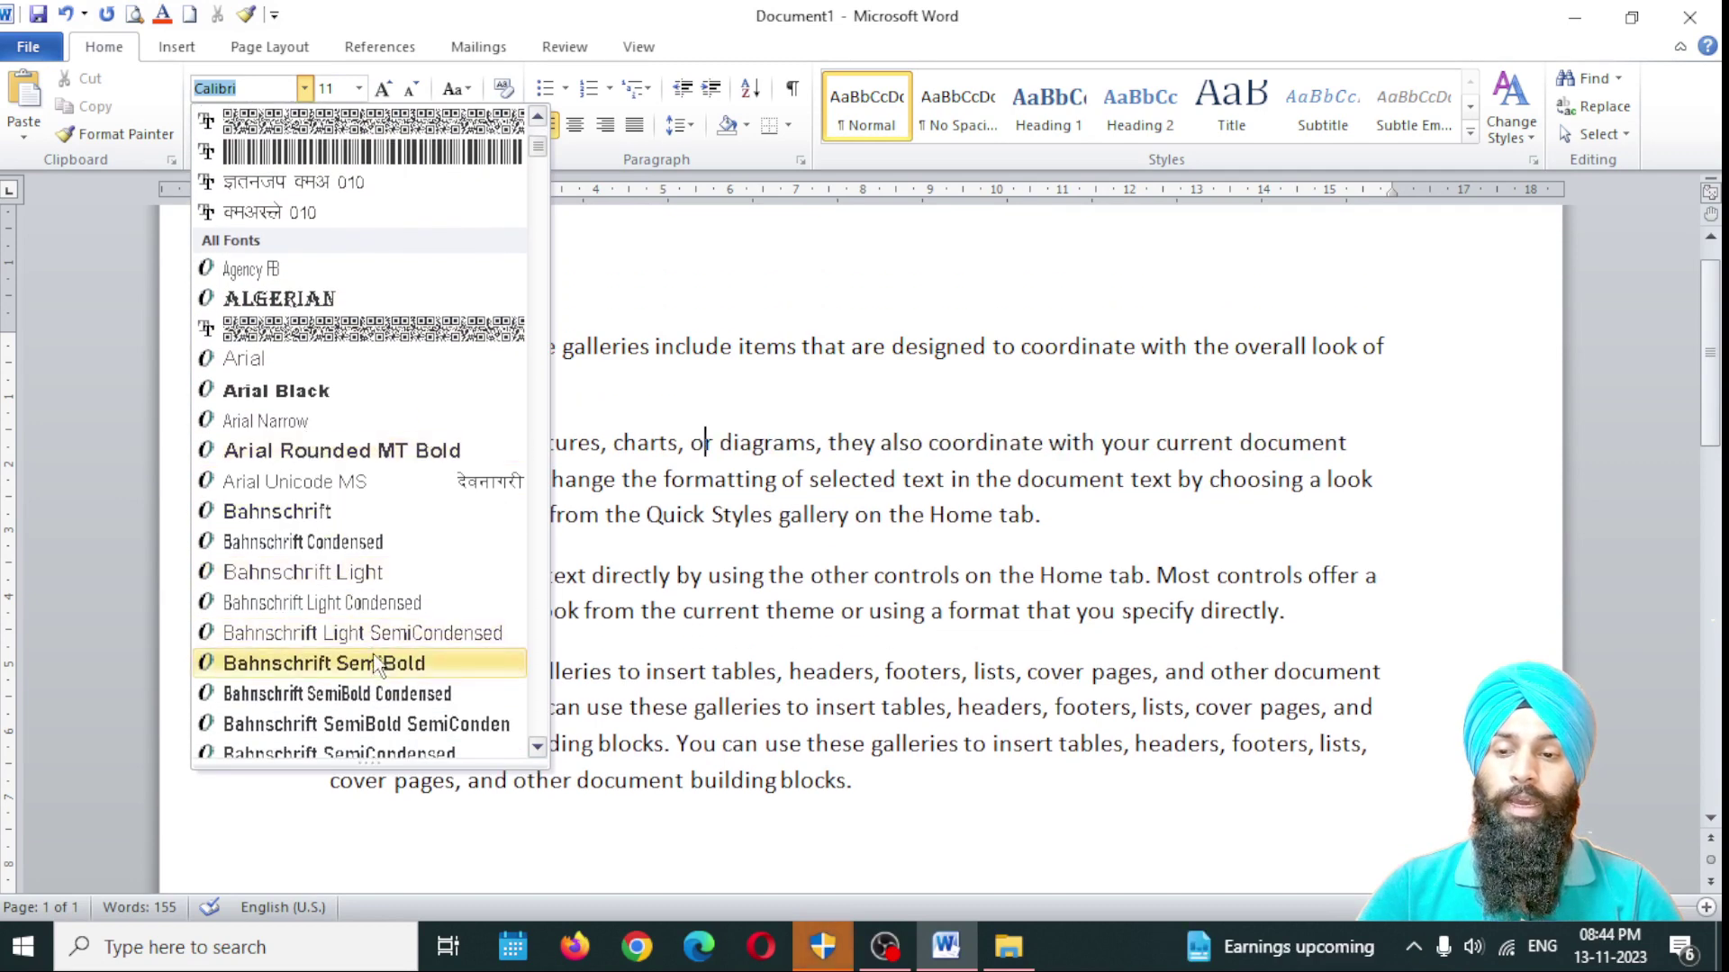
{"action": "scroll", "coordinate": [341, 540], "scroll_direction": "down", "scroll_amount": 3}
{"action": "scroll", "coordinate": [340, 537], "scroll_direction": "down", "scroll_amount": 4}
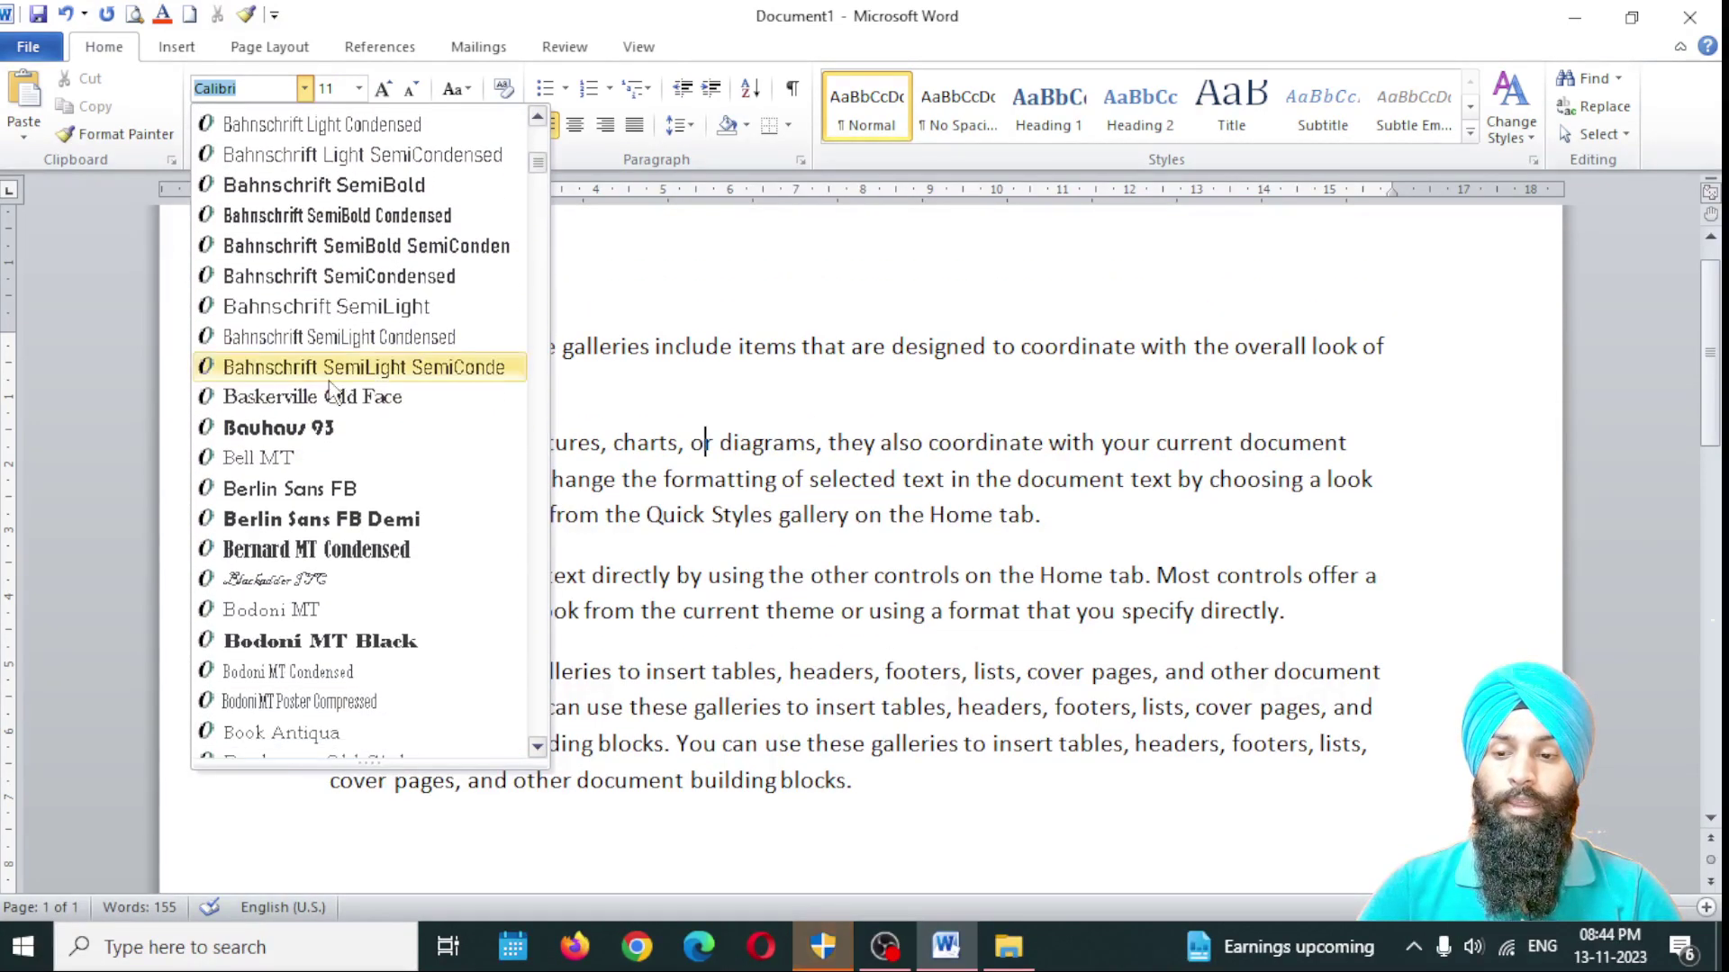
{"action": "scroll", "coordinate": [349, 459], "scroll_direction": "down", "scroll_amount": 5}
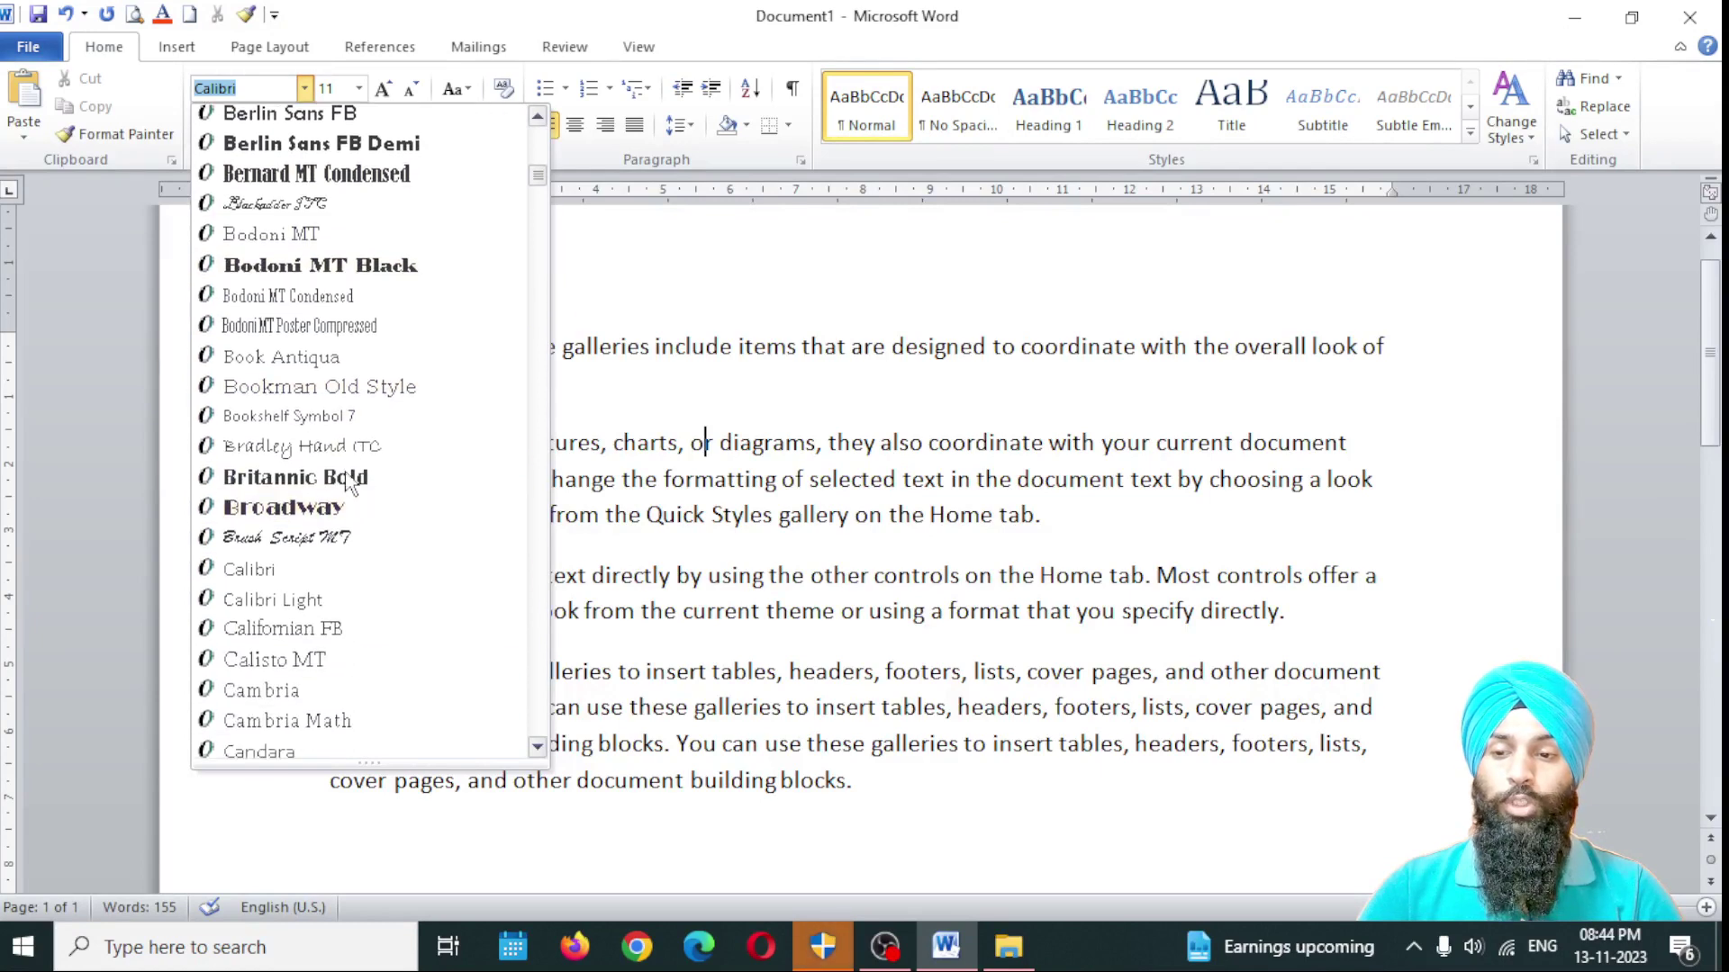
{"action": "scroll", "coordinate": [358, 608], "scroll_direction": "down", "scroll_amount": 3}
{"action": "scroll", "coordinate": [351, 540], "scroll_direction": "up", "scroll_amount": 13}
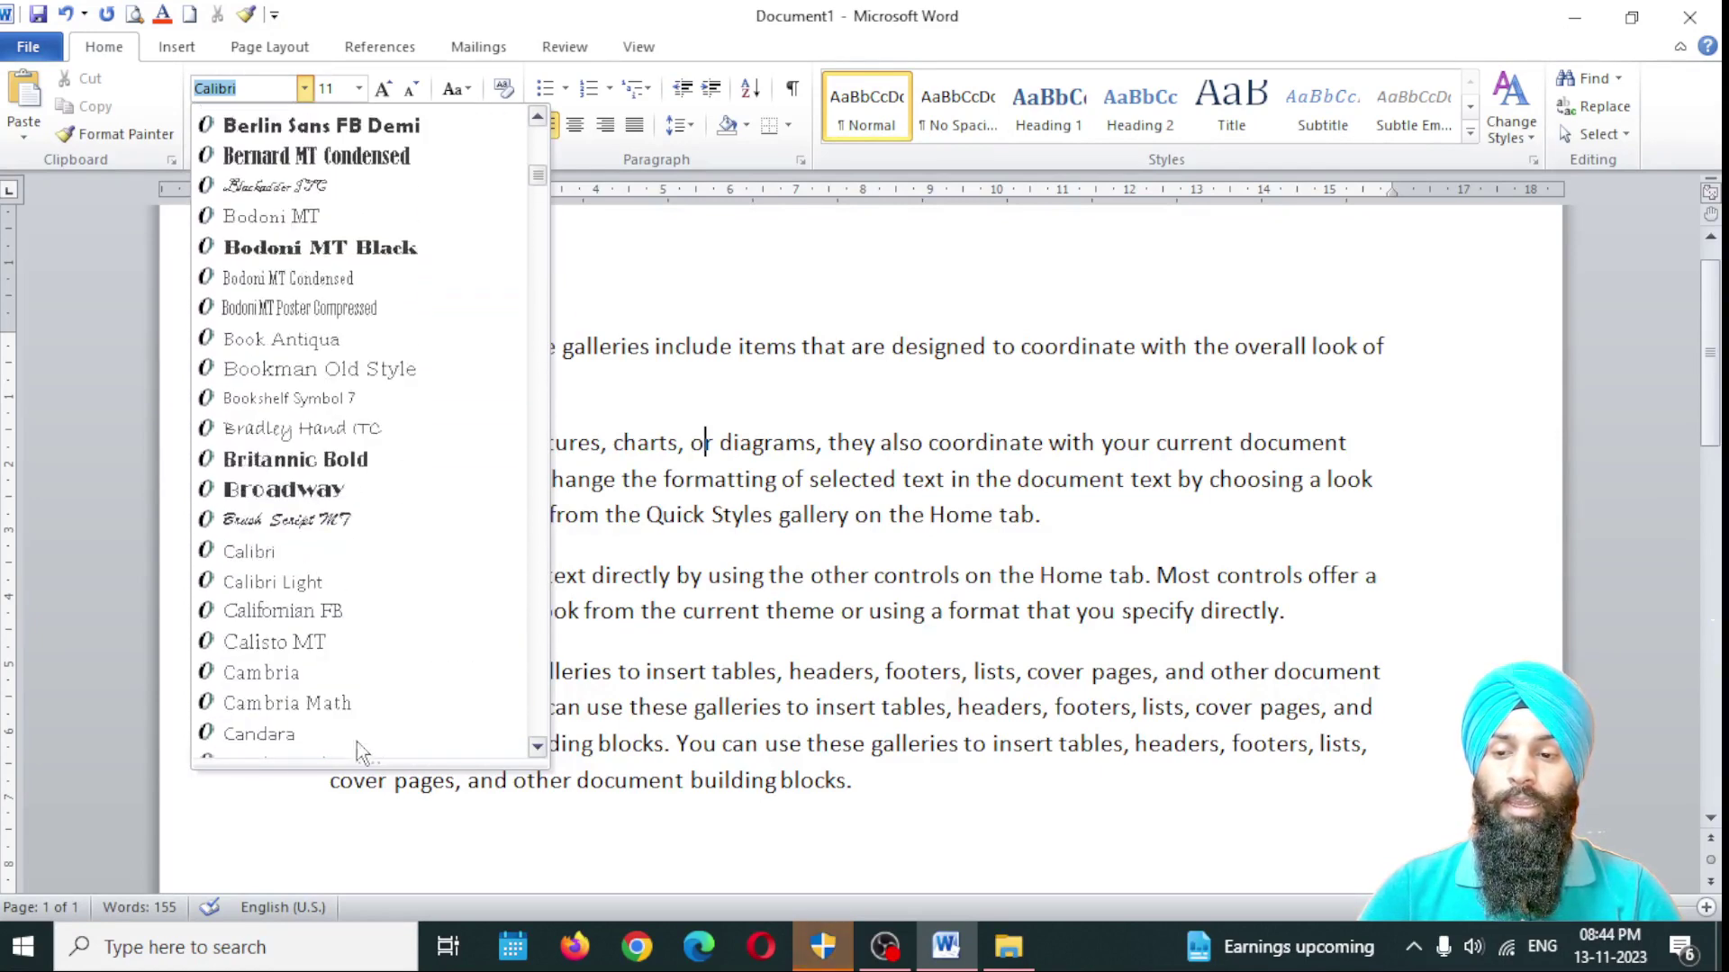
{"action": "scroll", "coordinate": [340, 248], "scroll_direction": "up", "scroll_amount": 5}
{"action": "scroll", "coordinate": [297, 270], "scroll_direction": "down", "scroll_amount": 2}
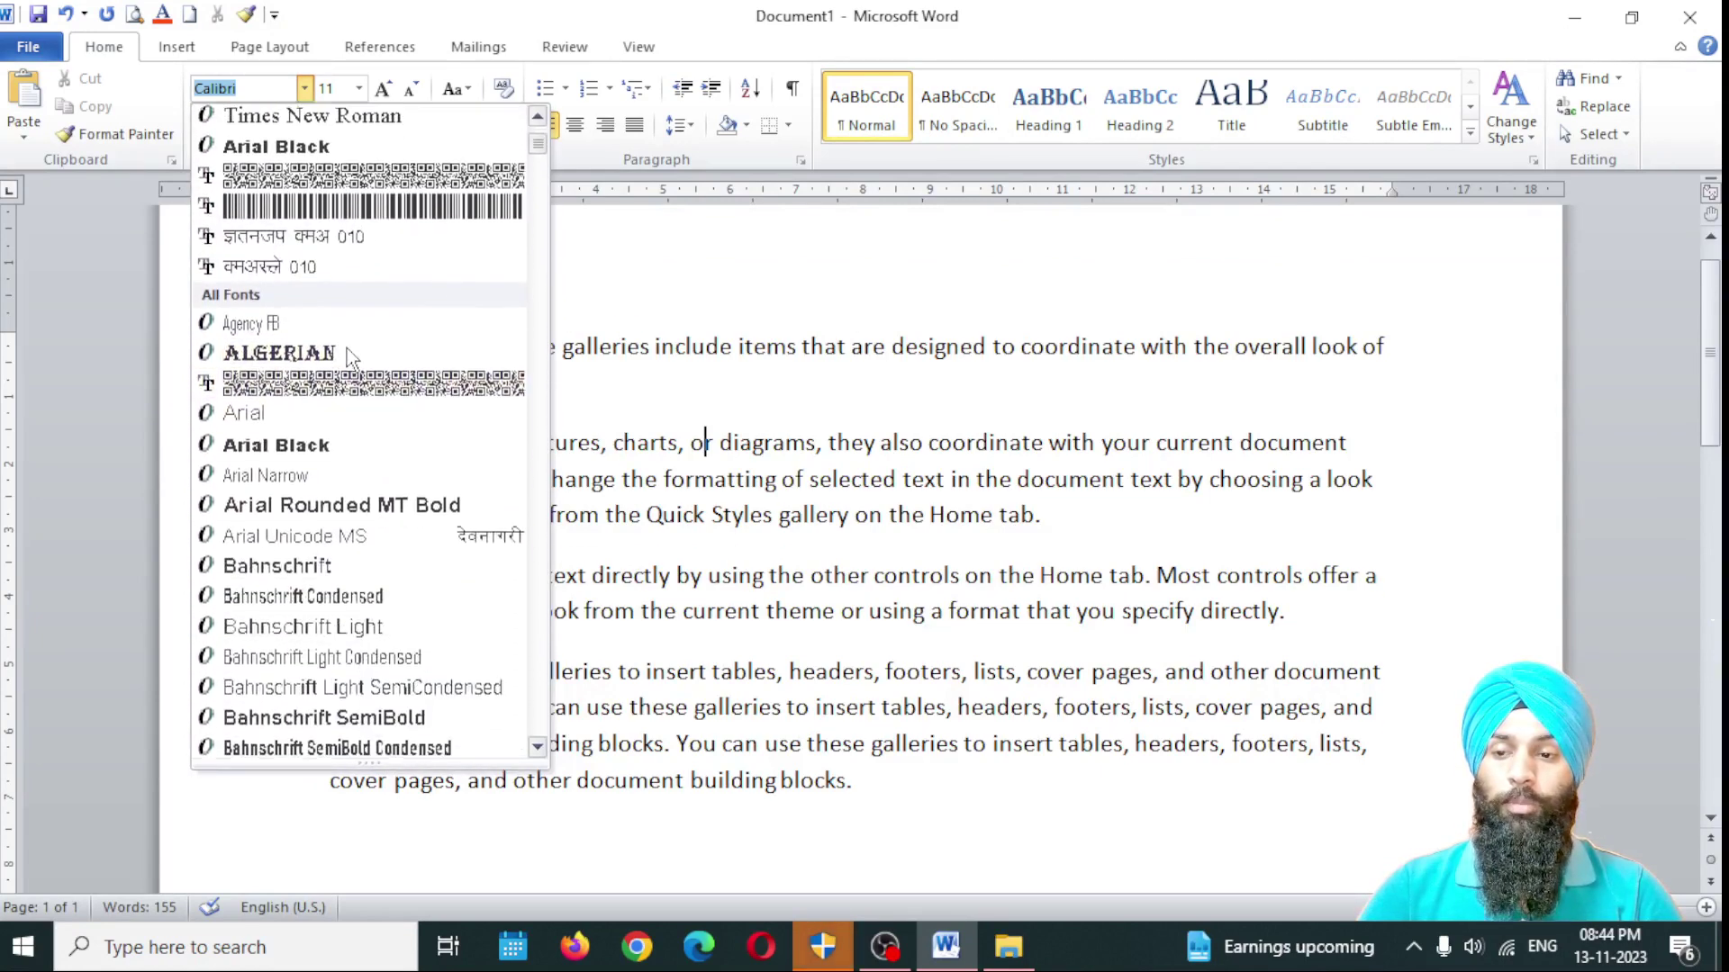
{"action": "scroll", "coordinate": [270, 297], "scroll_direction": "up", "scroll_amount": 2}
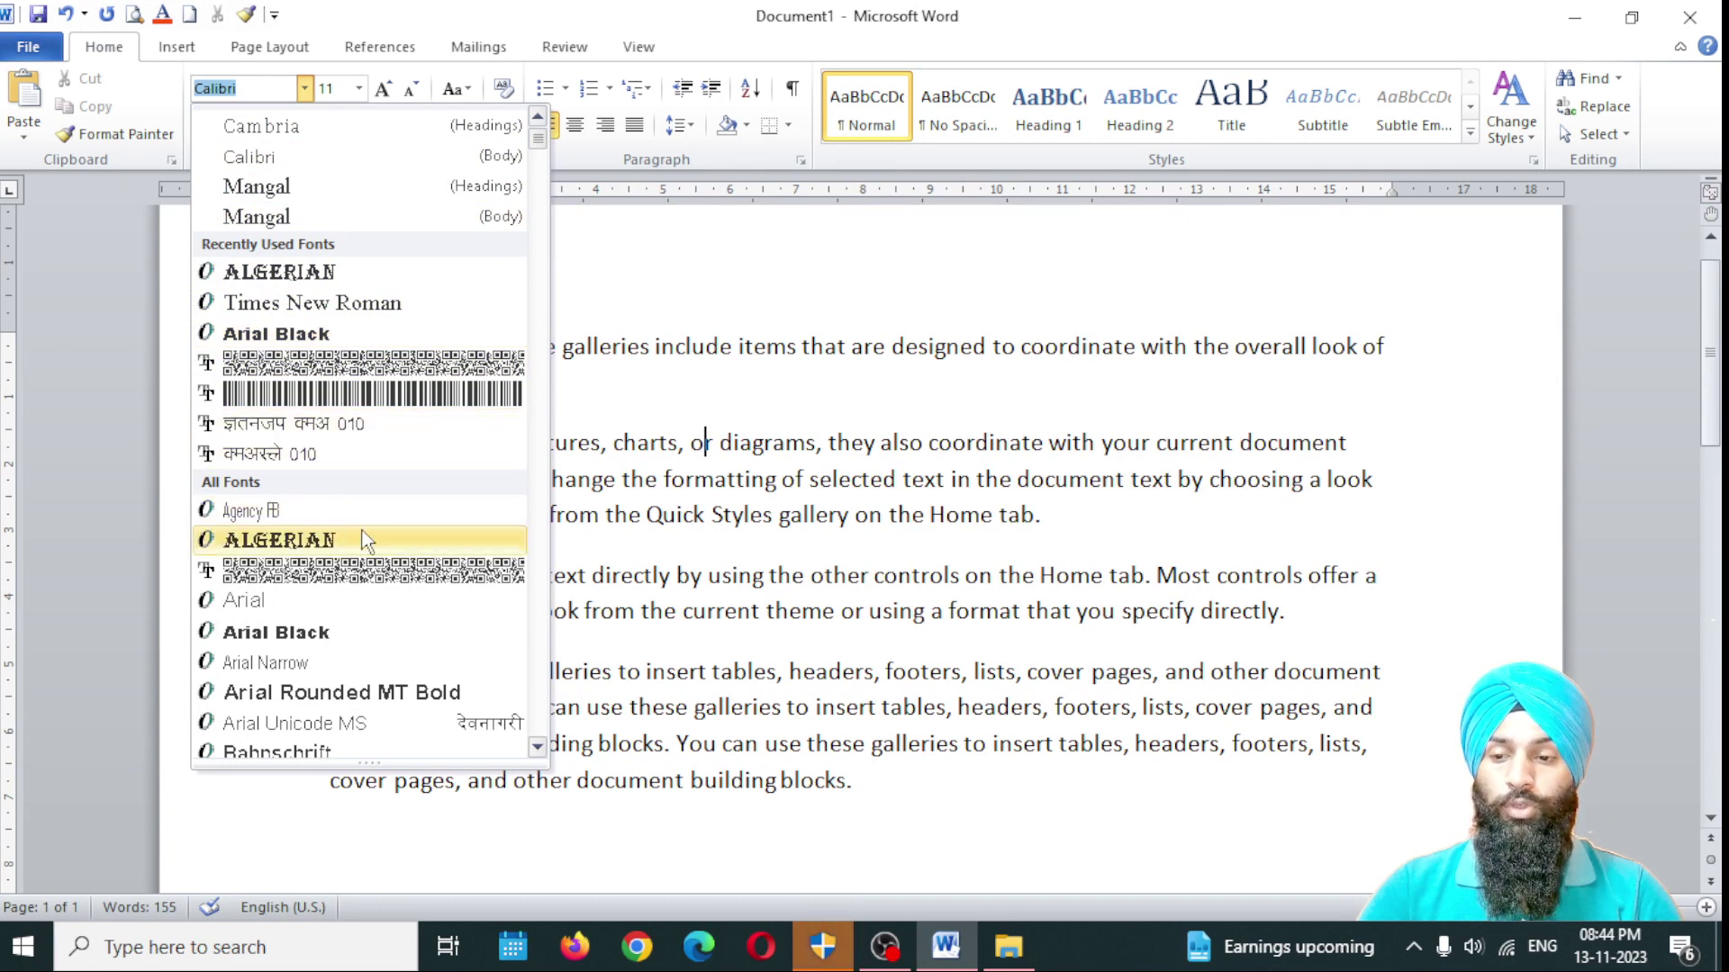
{"action": "scroll", "coordinate": [359, 539], "scroll_direction": "down", "scroll_amount": 3}
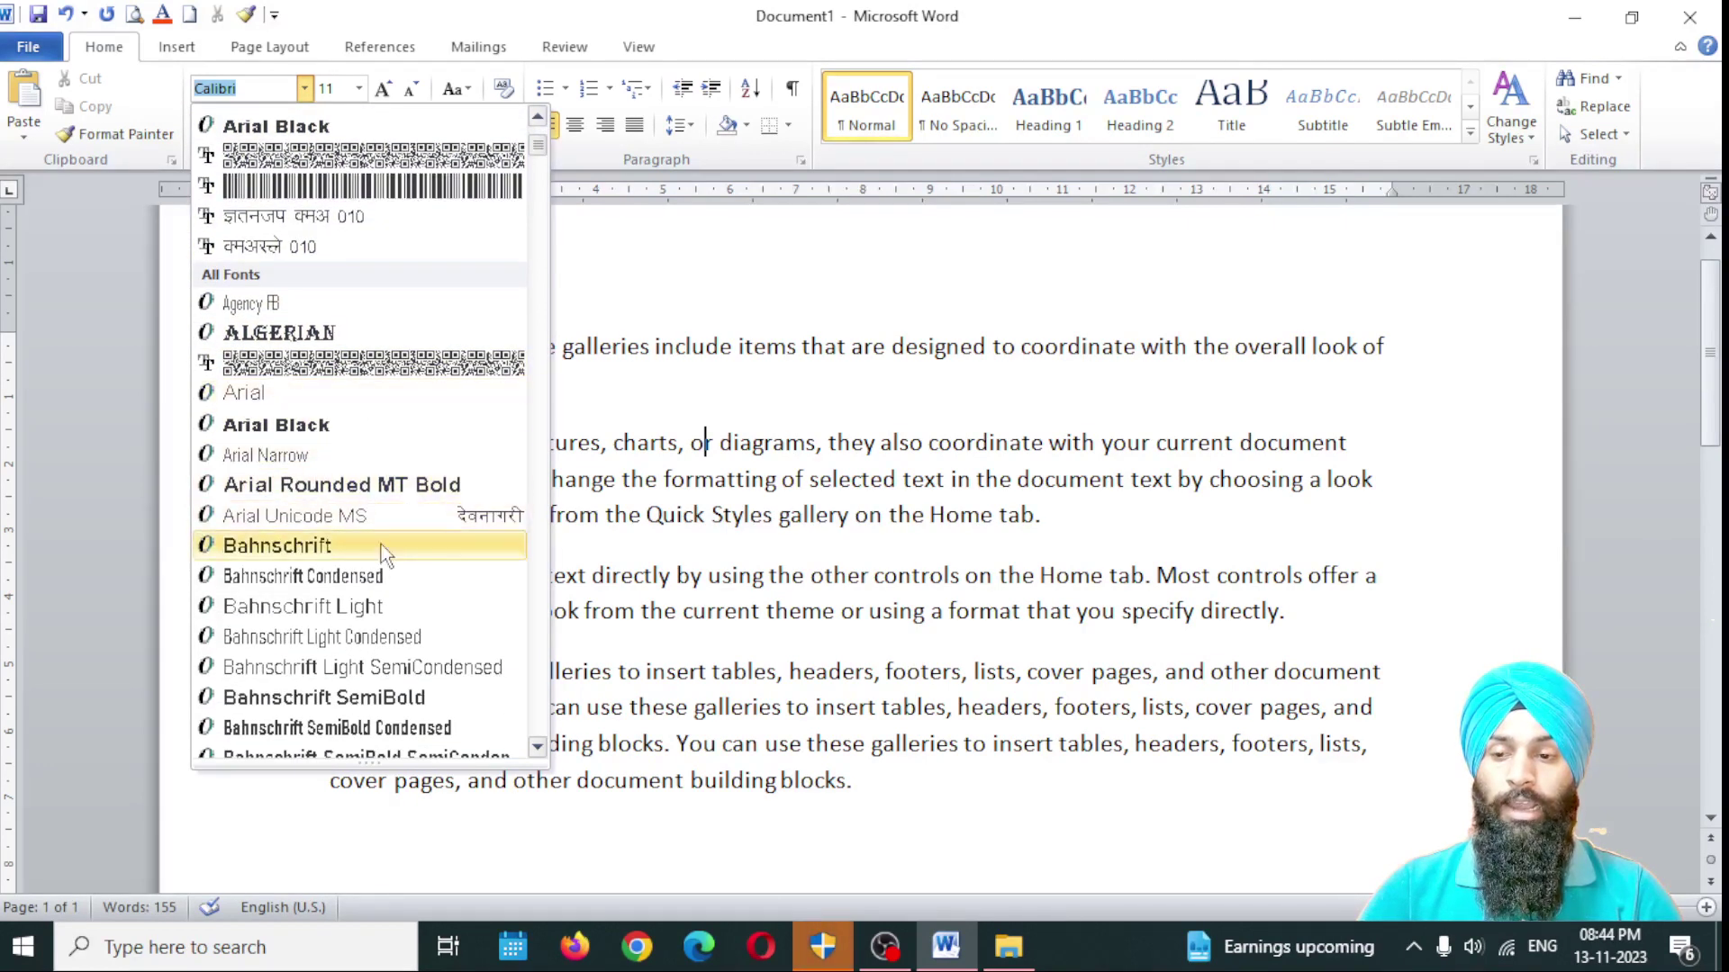
{"action": "scroll", "coordinate": [378, 543], "scroll_direction": "down", "scroll_amount": 5}
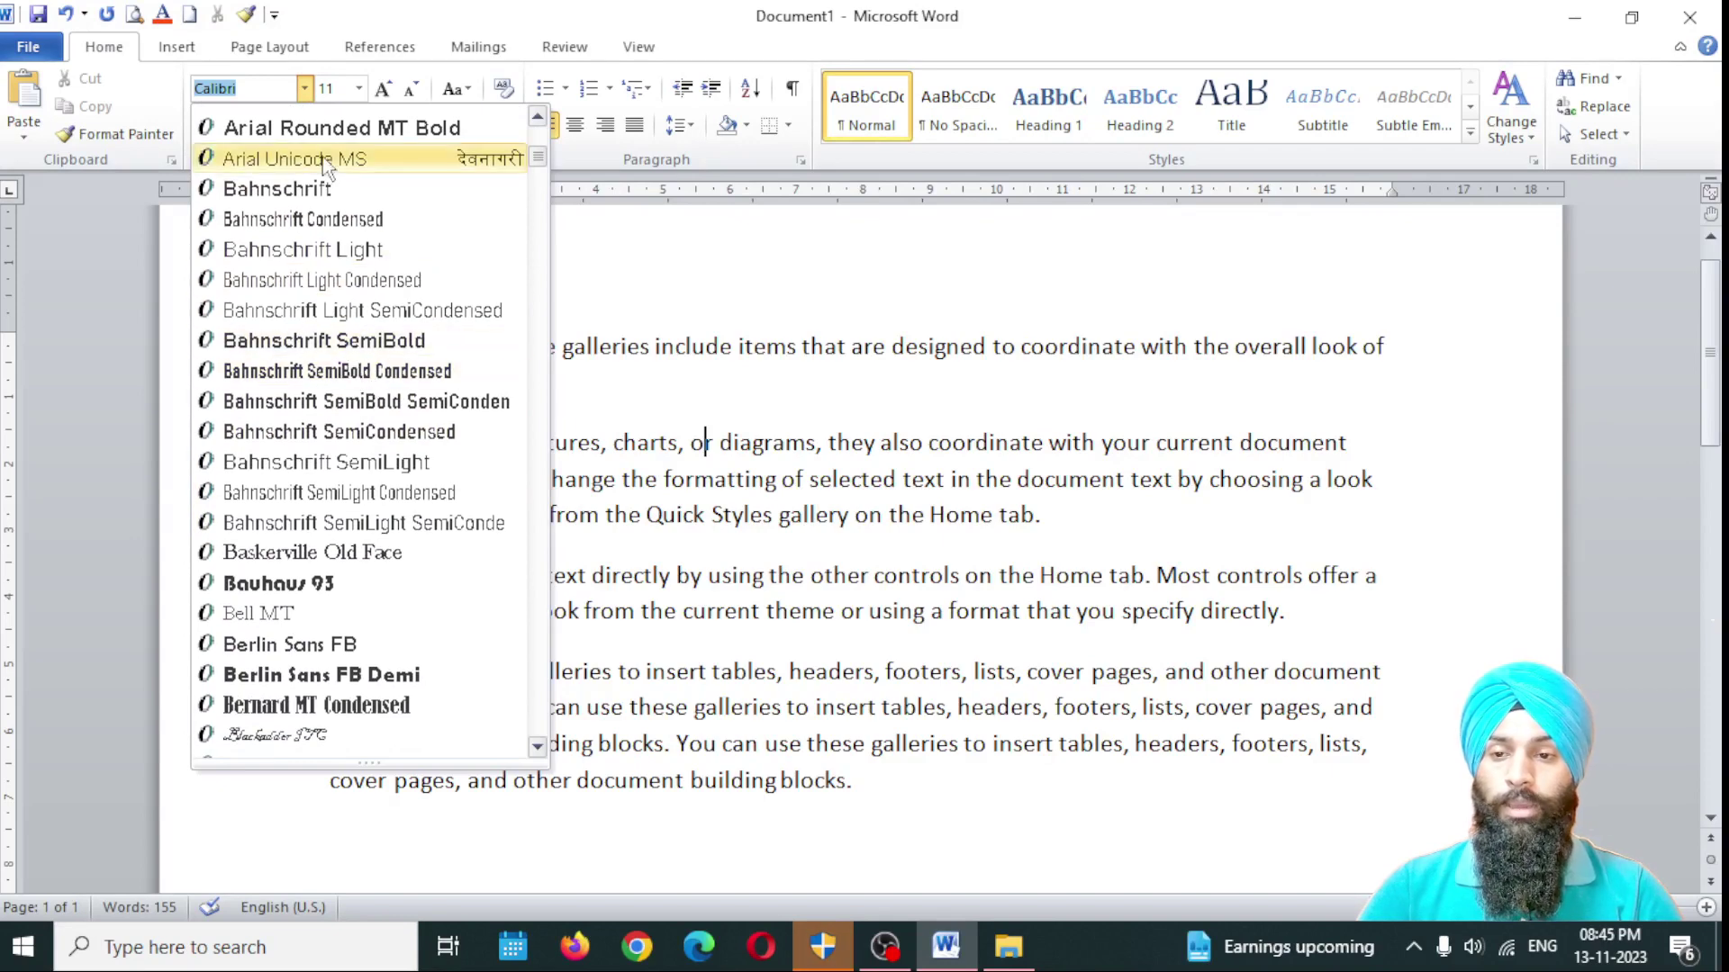
Step: Show the list of available font sizes and dismiss the on-screen keyboard that covers the document
{"action": "left_click", "coordinate": [359, 88]}
{"action": "left_click", "coordinate": [329, 90]}
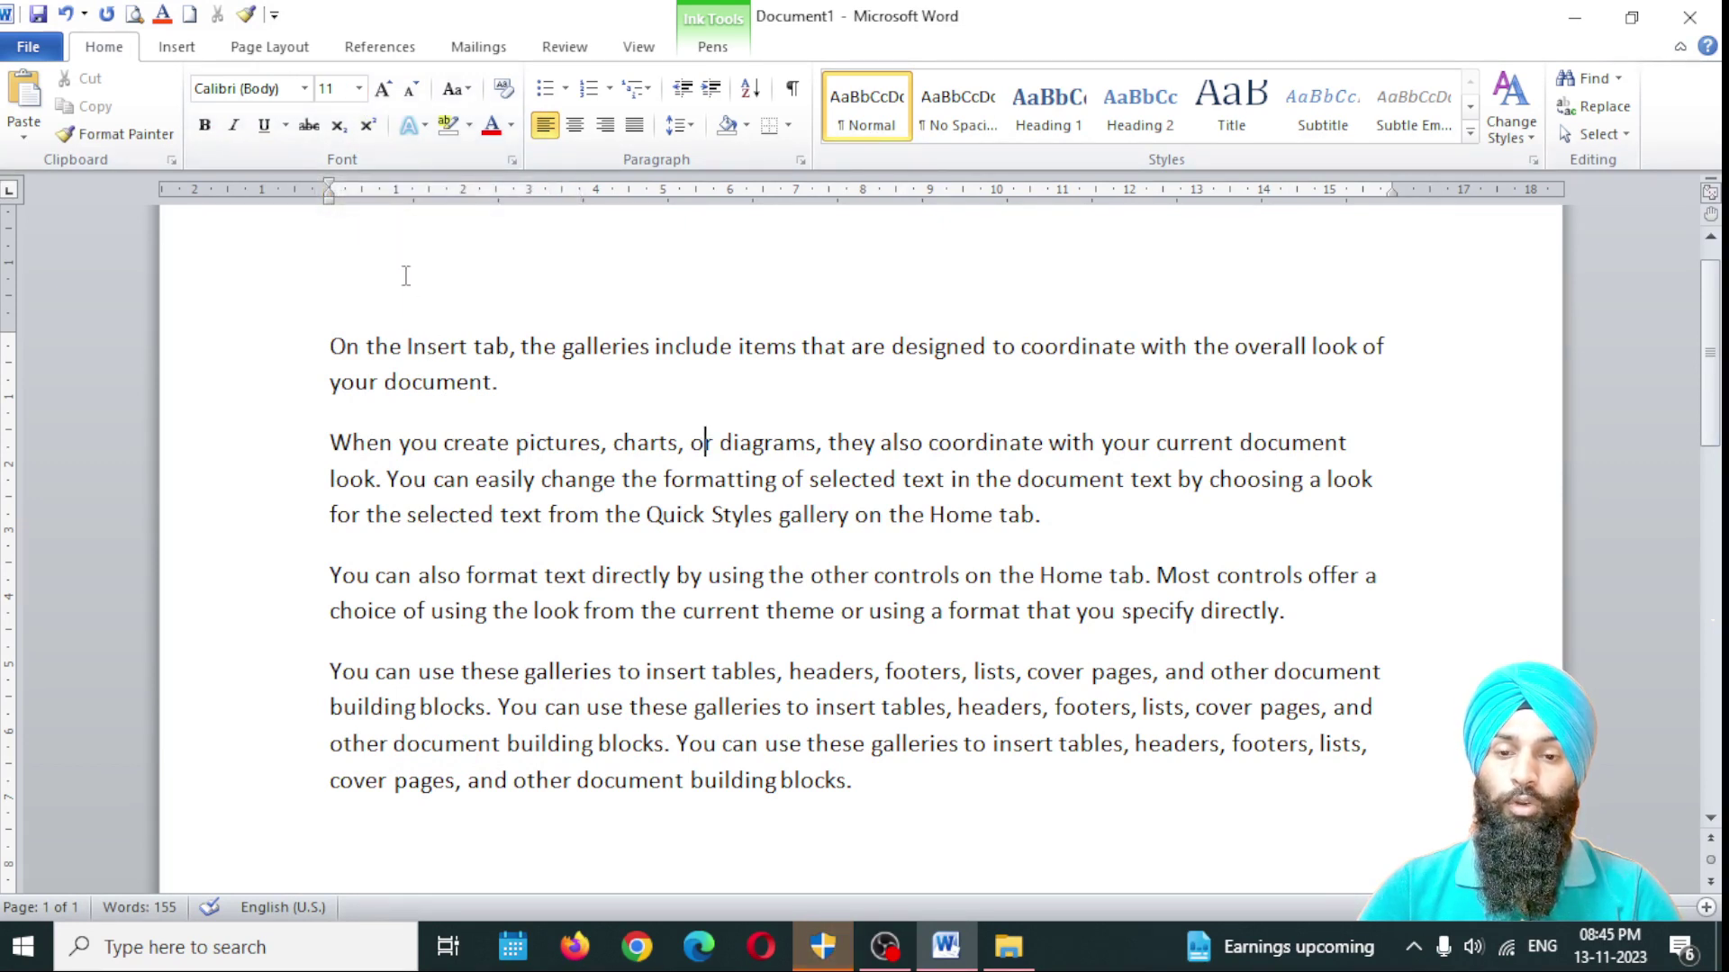
{"action": "left_click", "coordinate": [359, 88]}
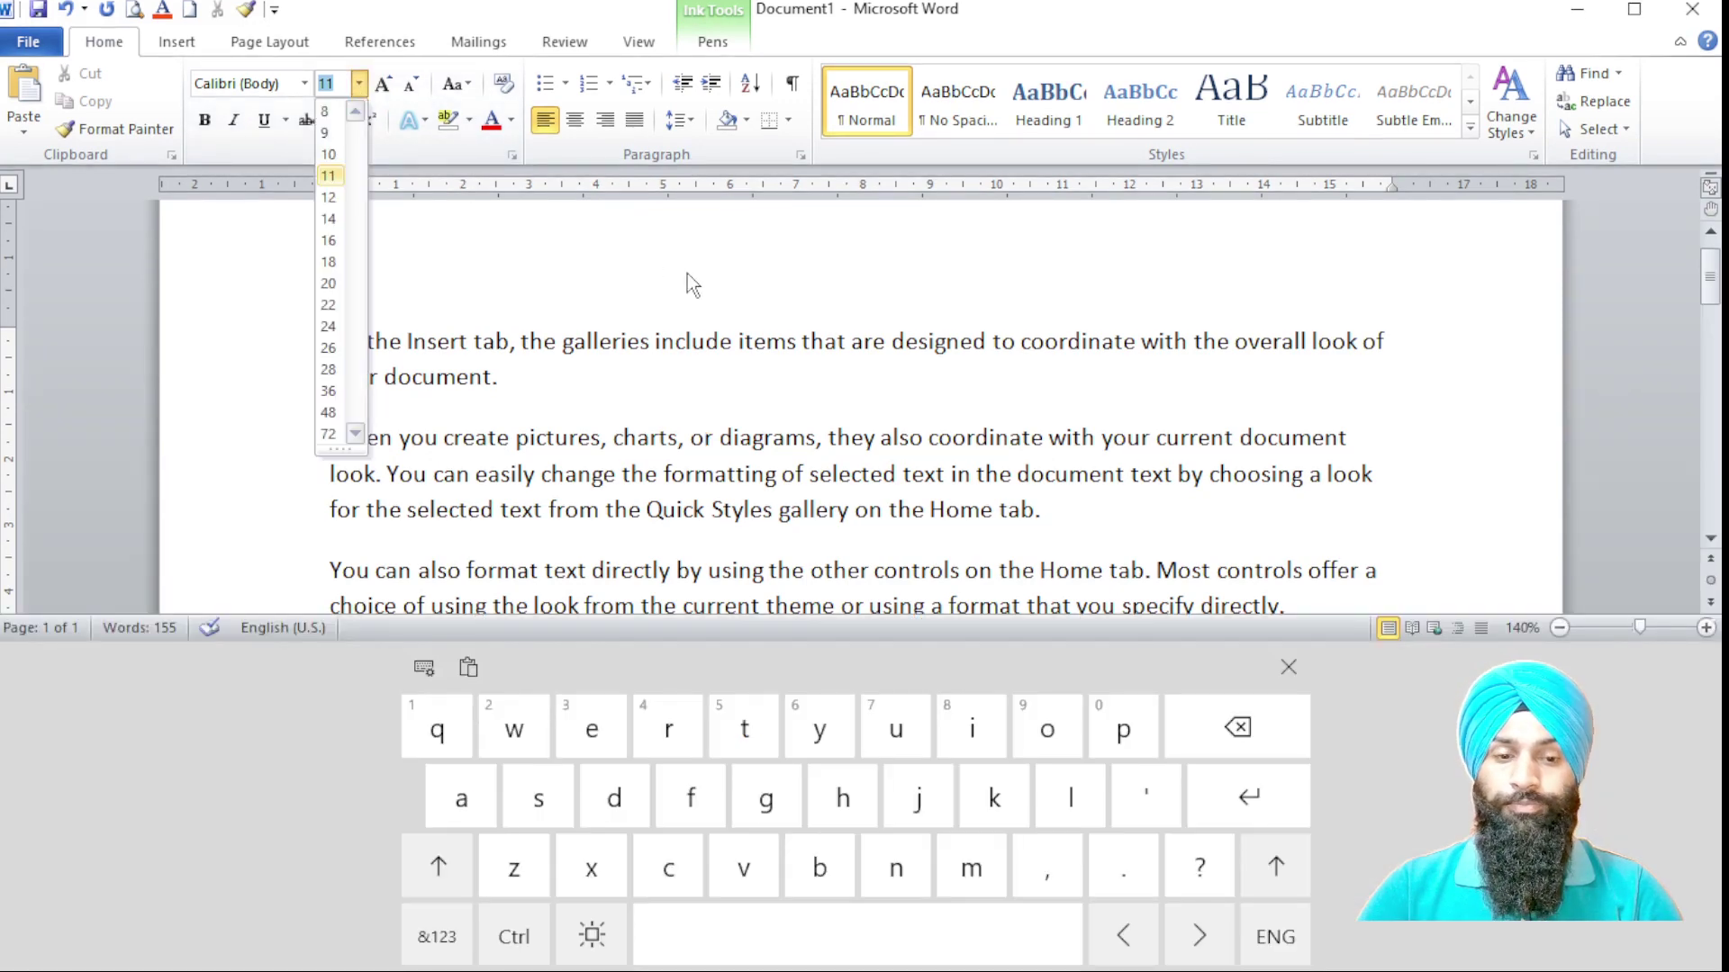
{"action": "left_click", "coordinate": [1288, 668]}
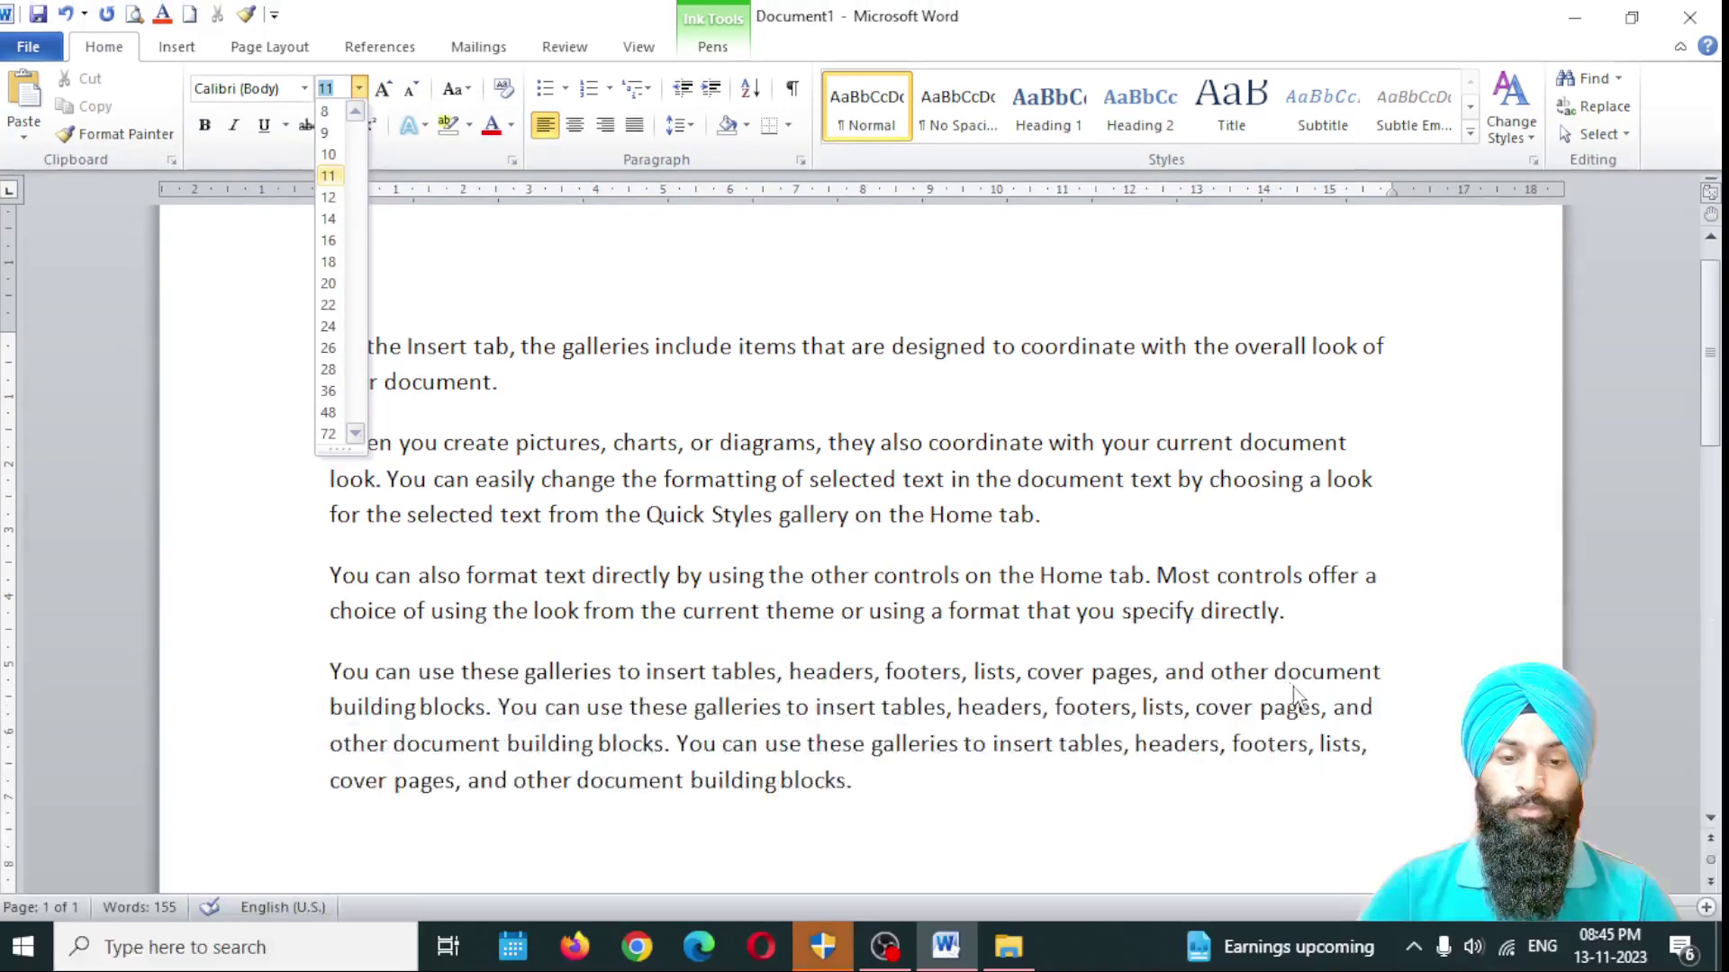
{"action": "left_click", "coordinate": [360, 87]}
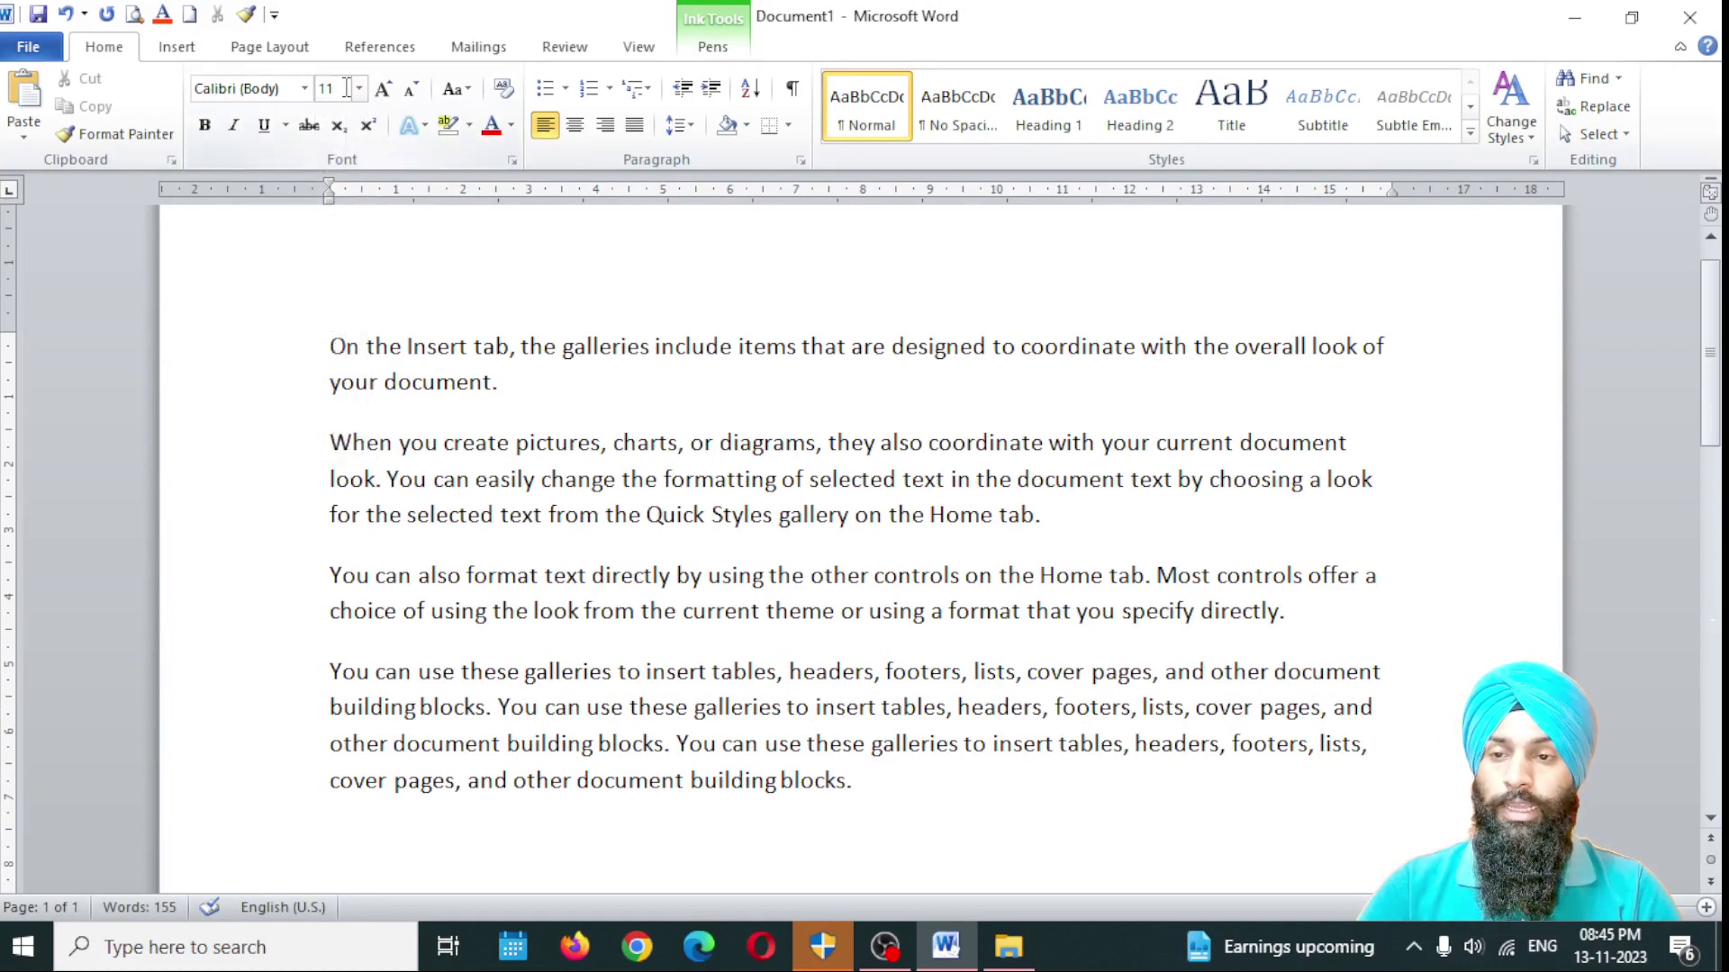
Step: Apply the smallest listed font size, 8, and the largest, 72, in turn to the word "or" in the second paragraph
{"action": "left_click", "coordinate": [358, 87]}
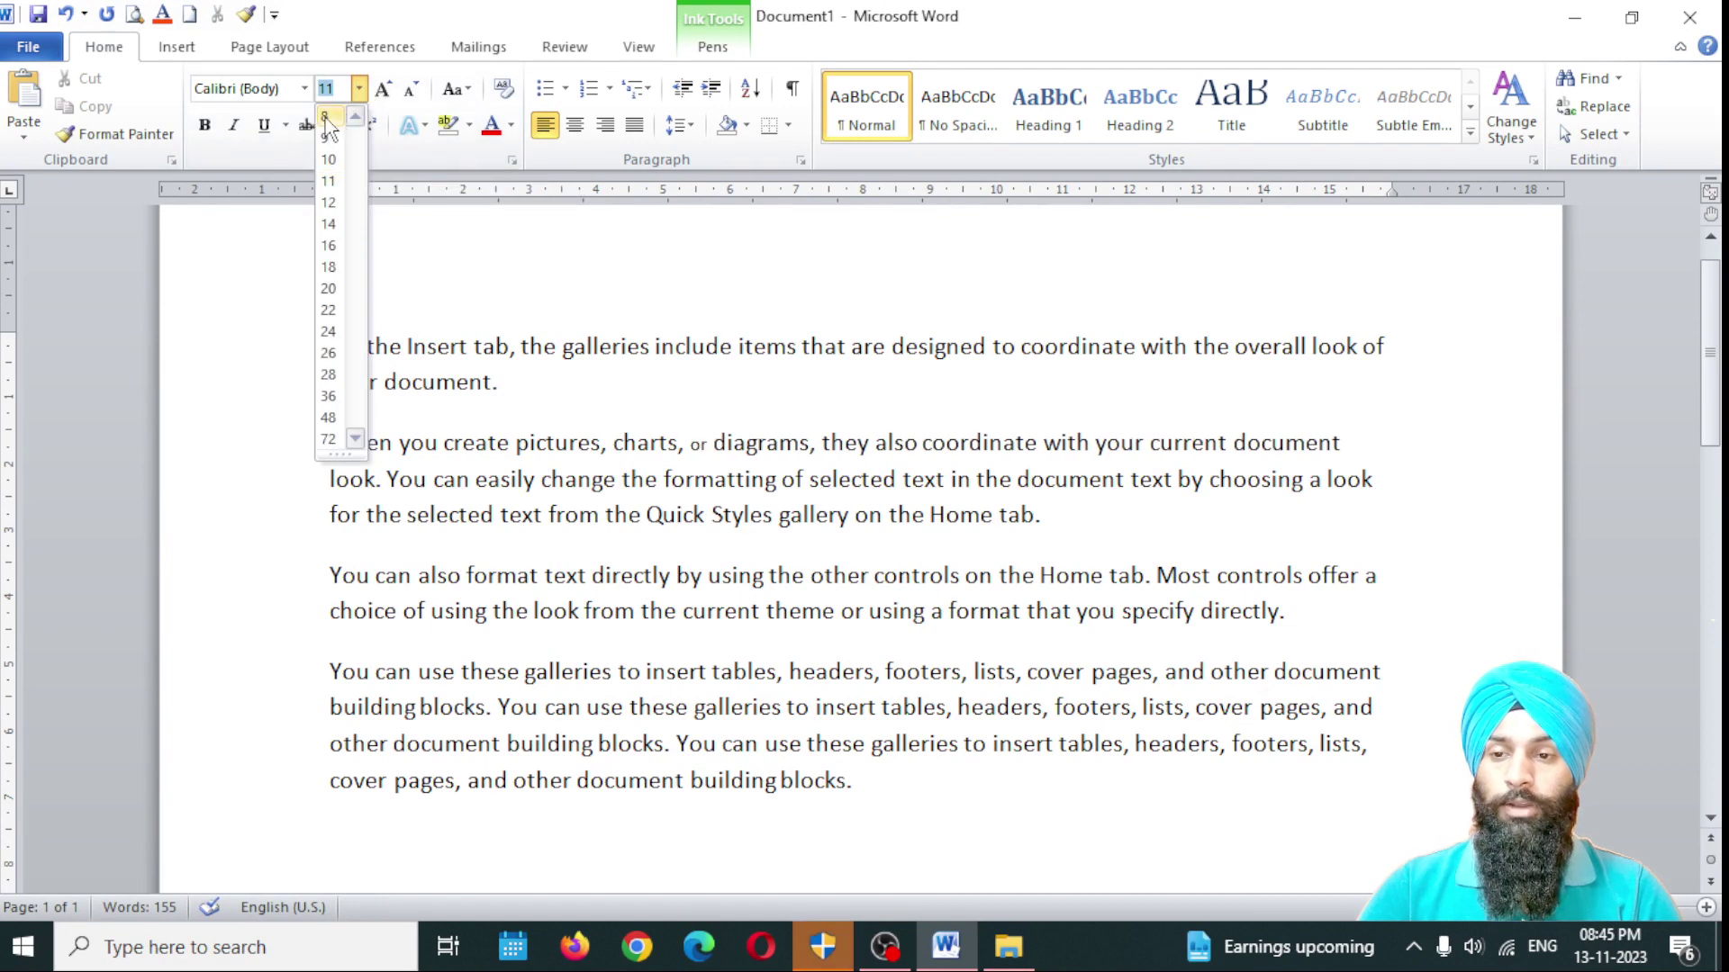
{"action": "left_click", "coordinate": [326, 117]}
{"action": "left_click", "coordinate": [359, 87]}
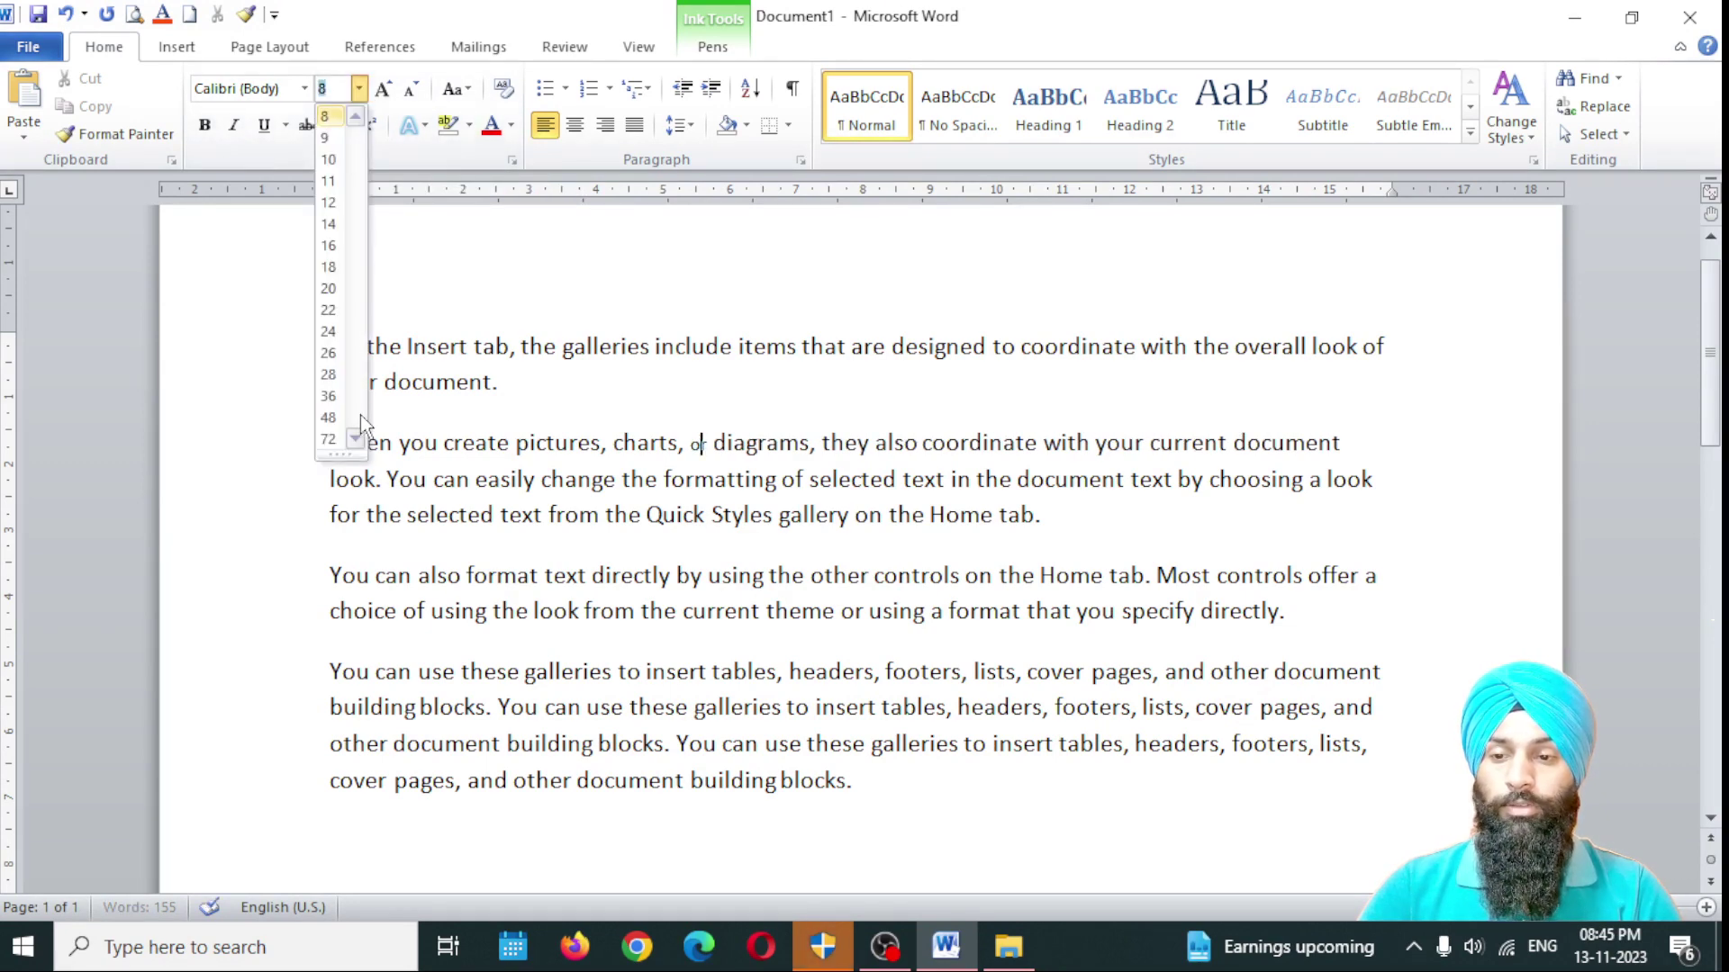
{"action": "left_click", "coordinate": [329, 439]}
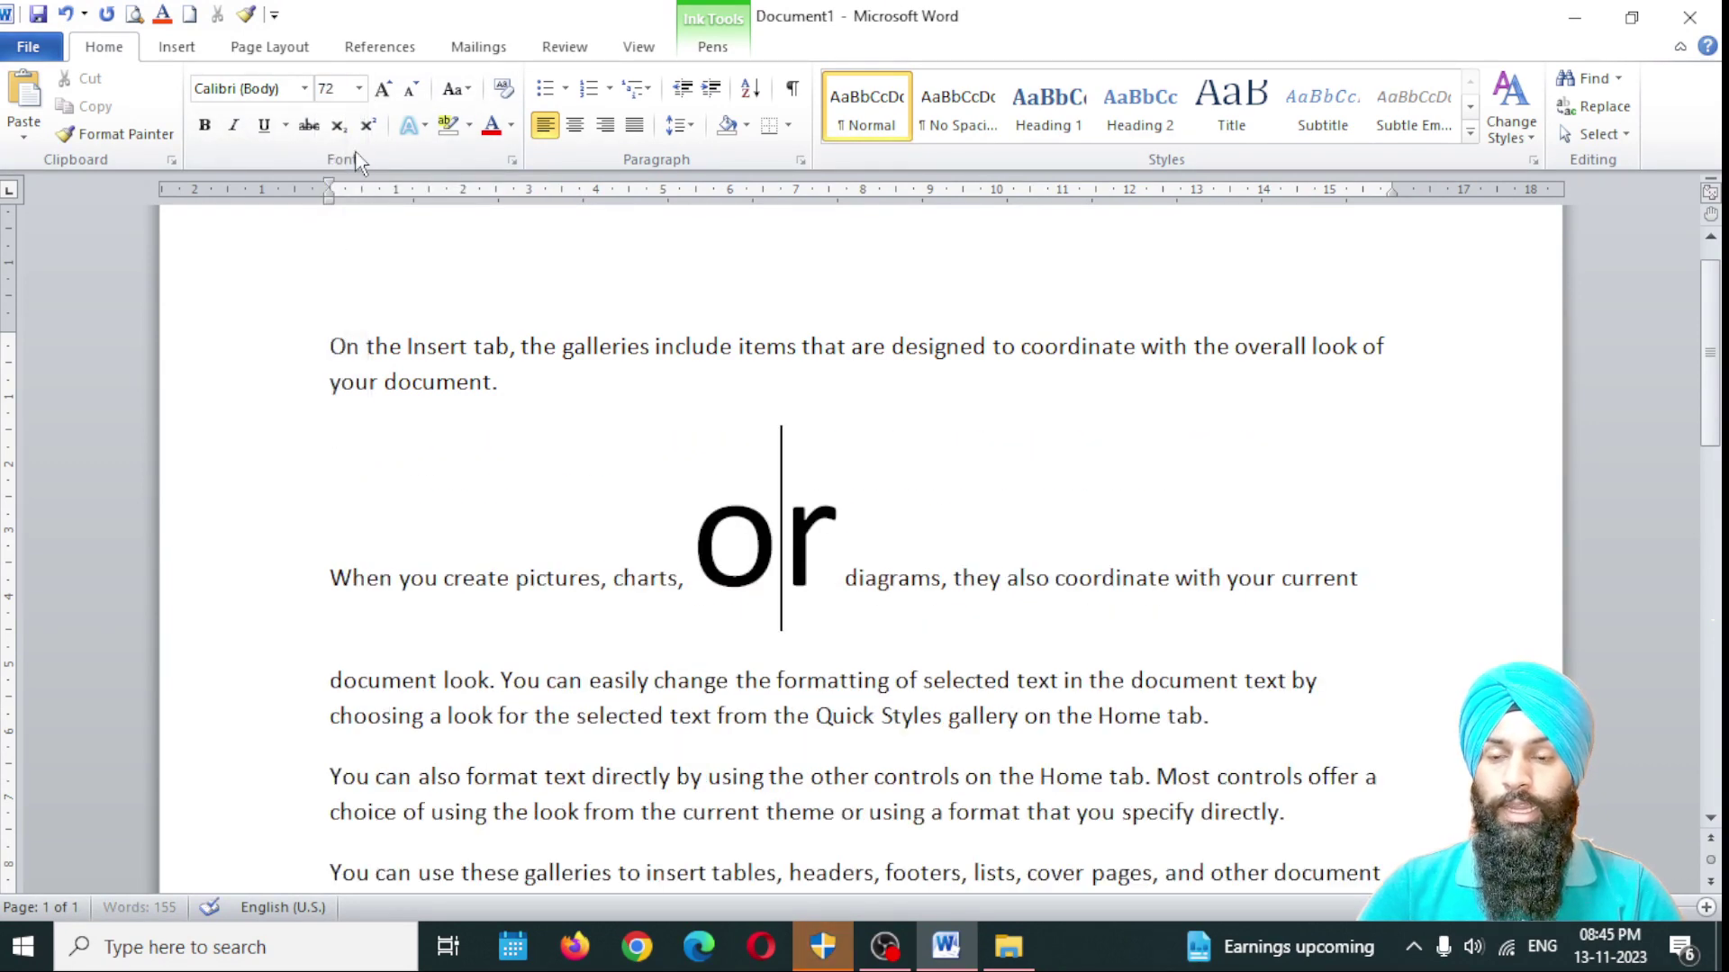
Step: Repeat the size comparison on the word "or" by switching it back to 8 and again to 72
{"action": "left_click", "coordinate": [359, 88]}
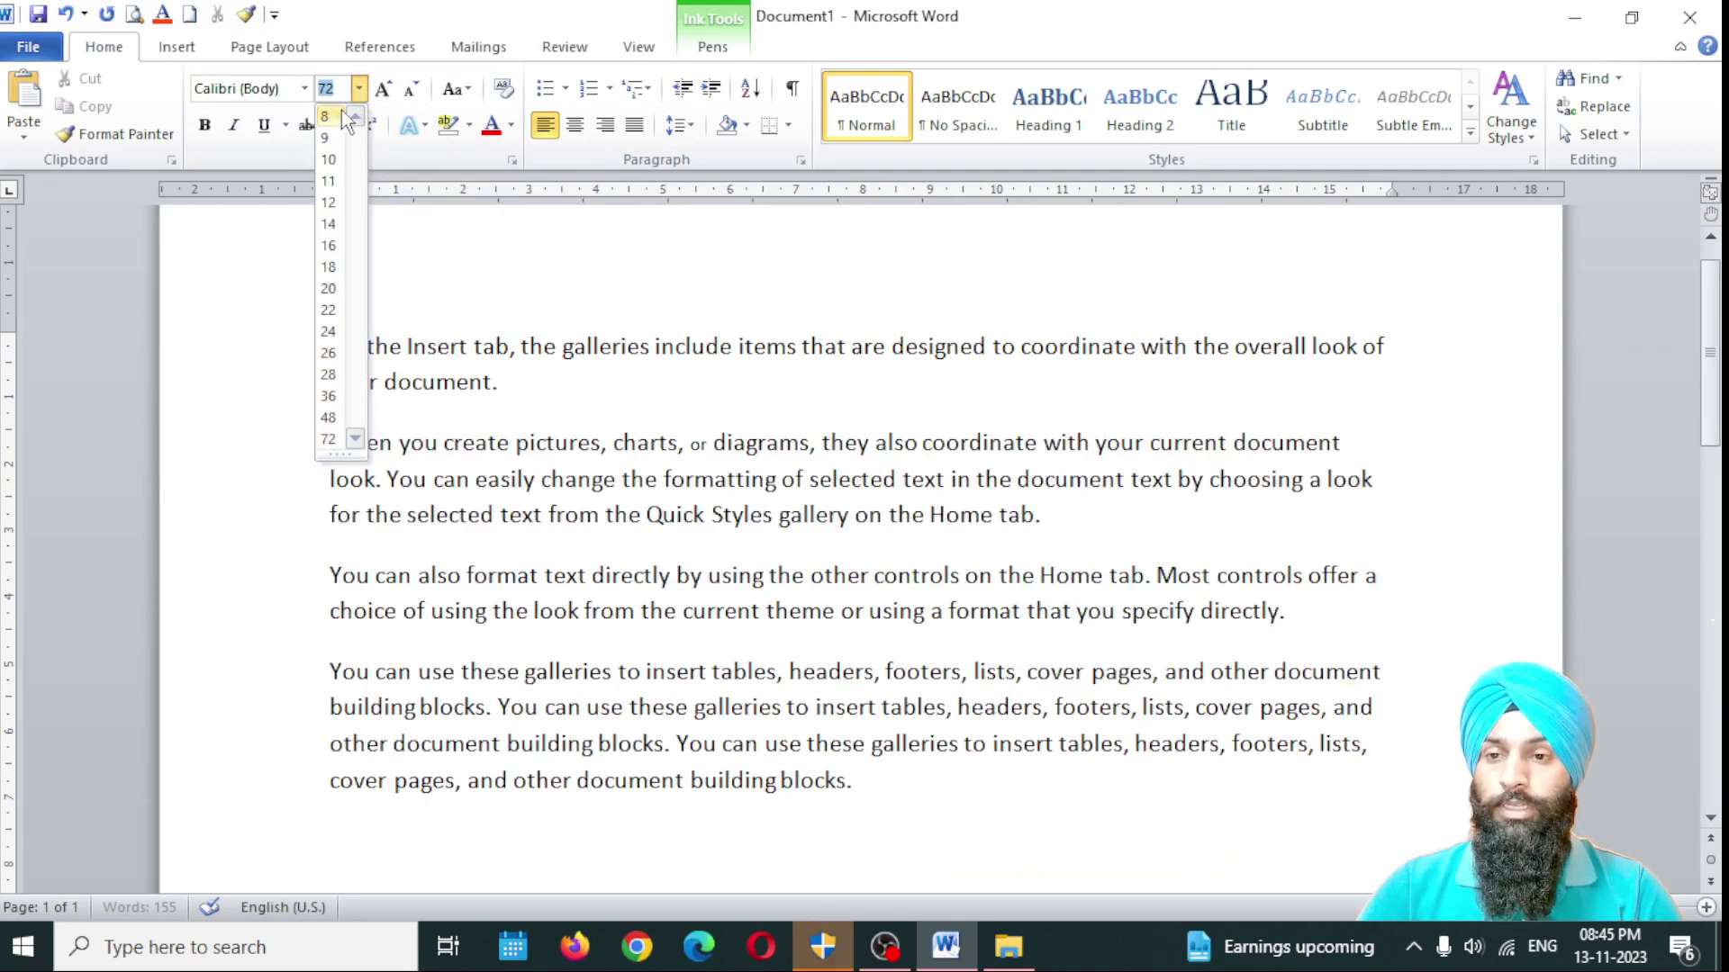
{"action": "left_click", "coordinate": [359, 90]}
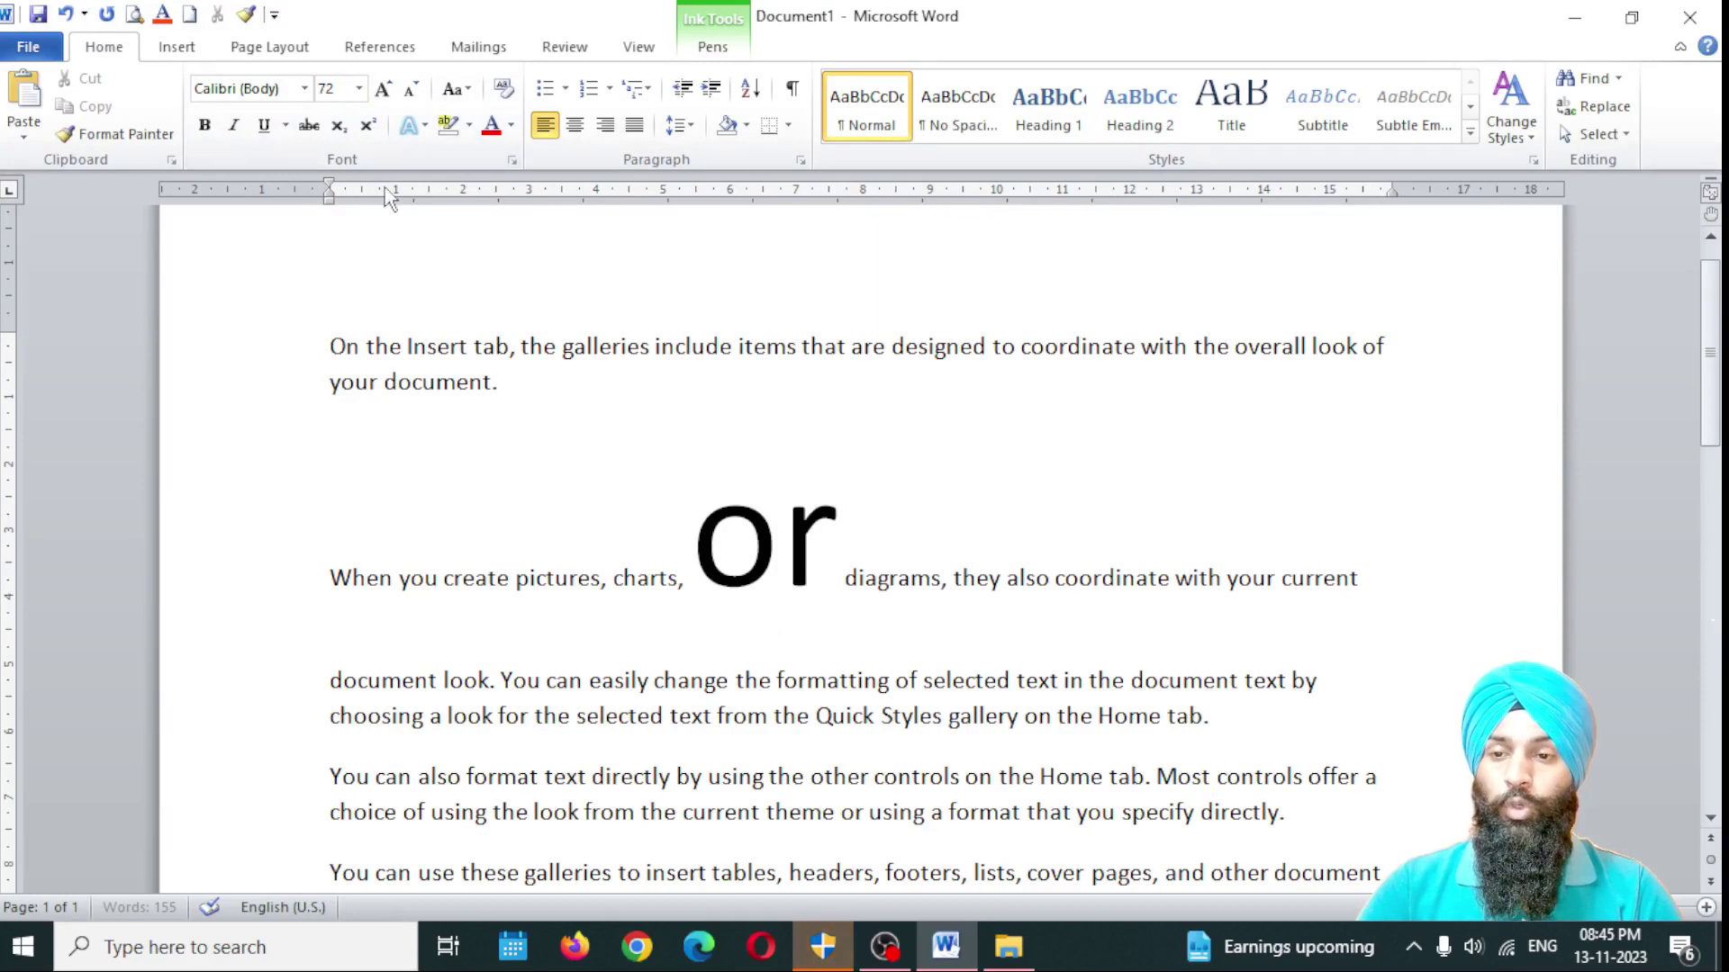
{"action": "left_click", "coordinate": [359, 88]}
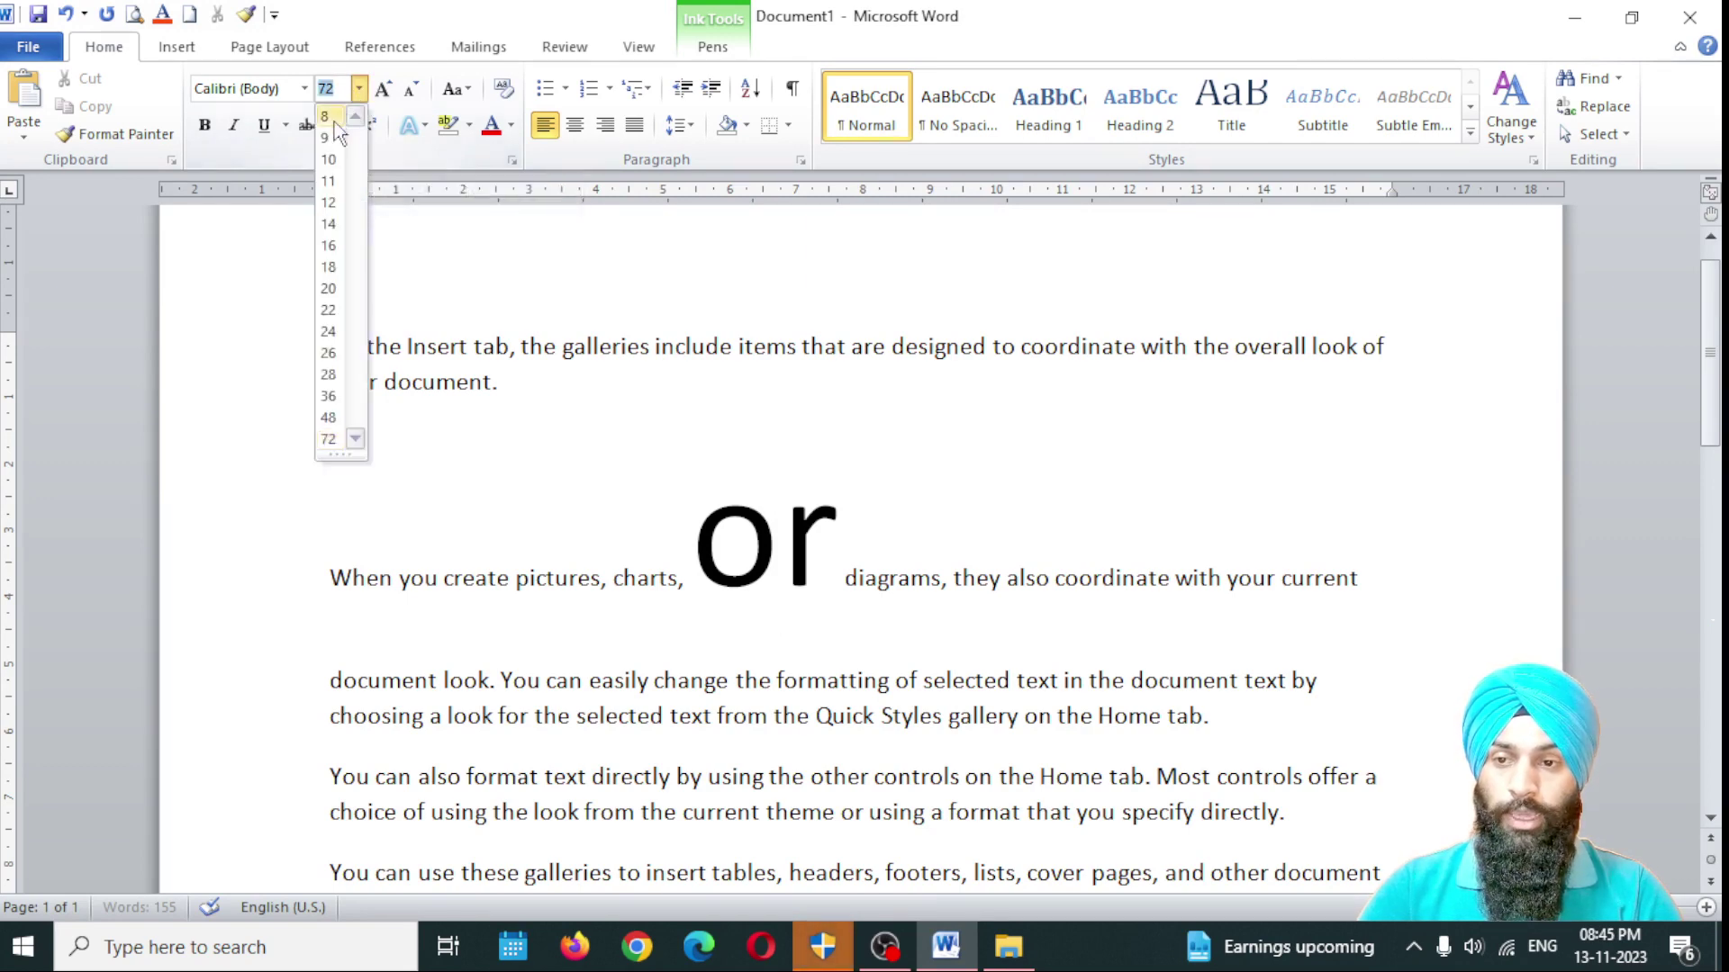
{"action": "left_click", "coordinate": [332, 118]}
{"action": "left_click", "coordinate": [361, 89]}
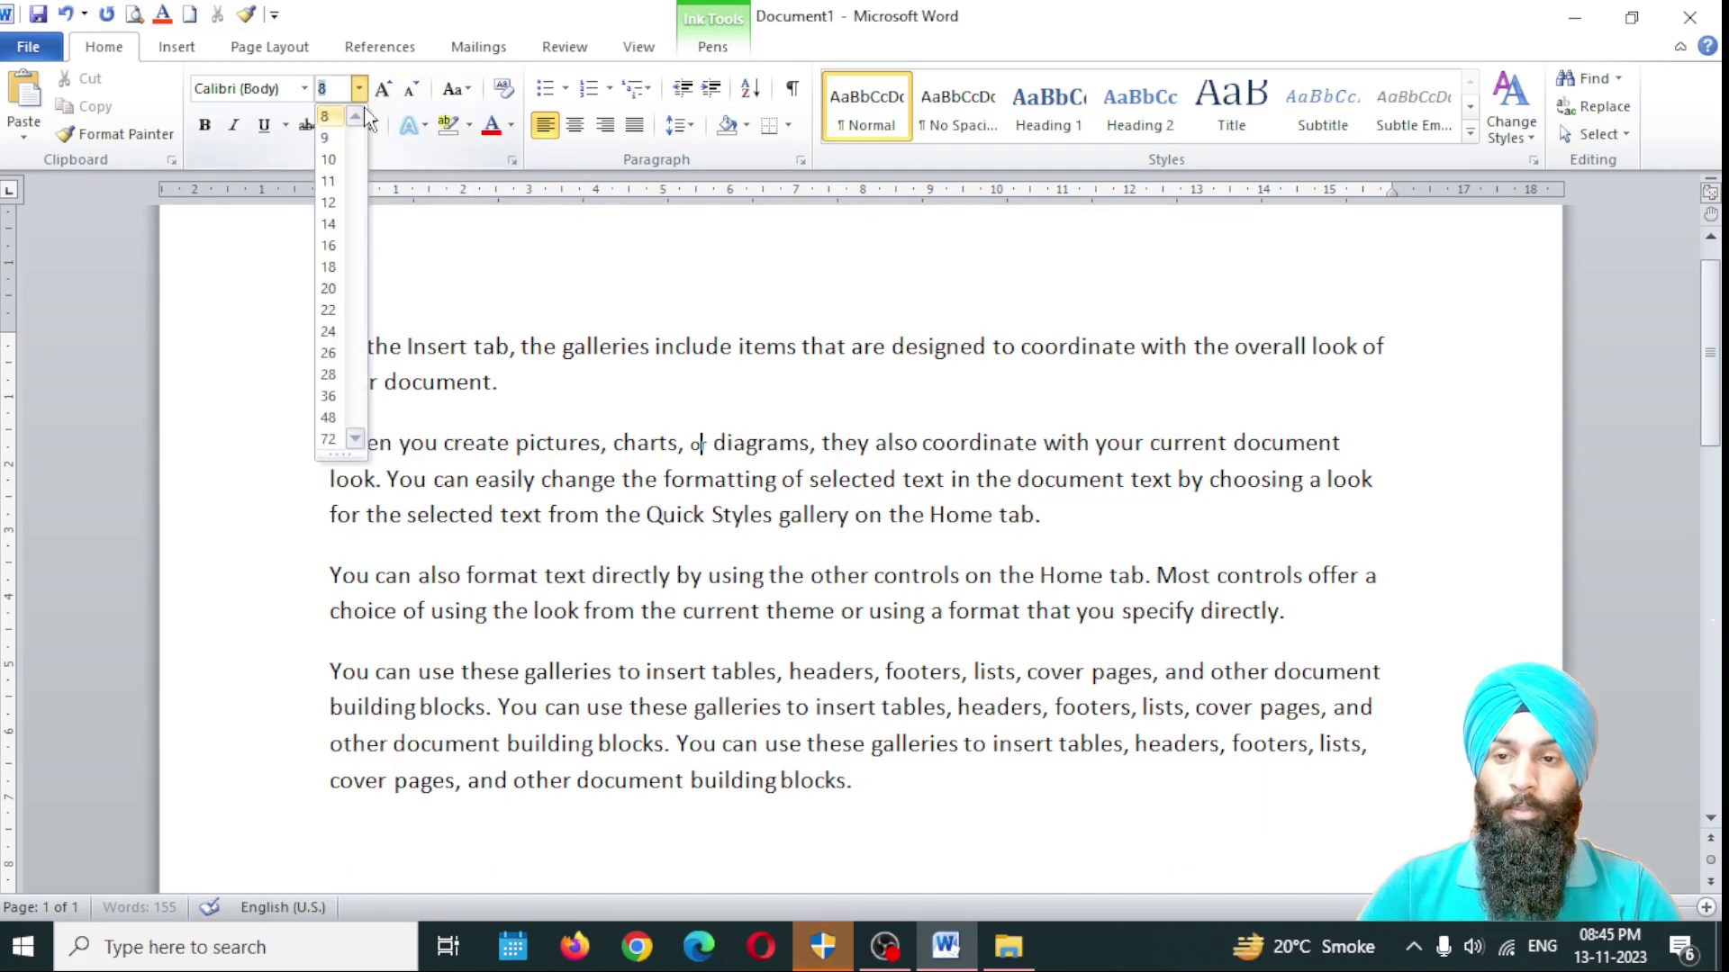
{"action": "left_click", "coordinate": [331, 439]}
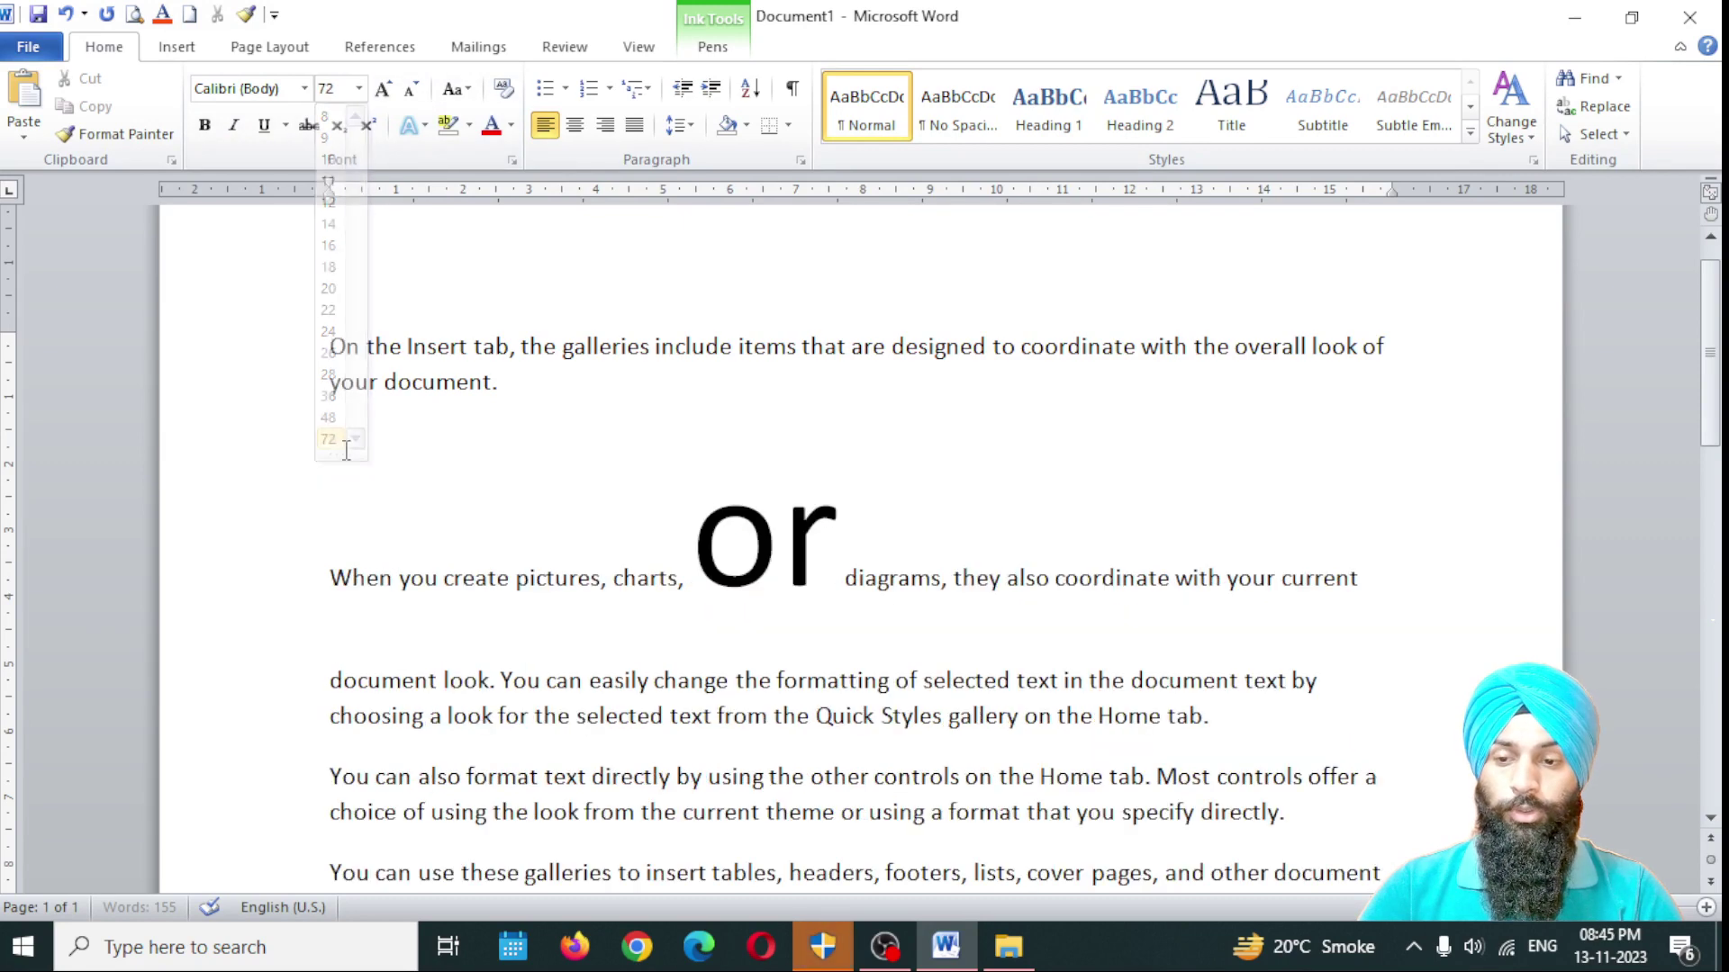
Step: Set the word "or" to the unlisted font size 21
{"action": "left_click", "coordinate": [360, 88]}
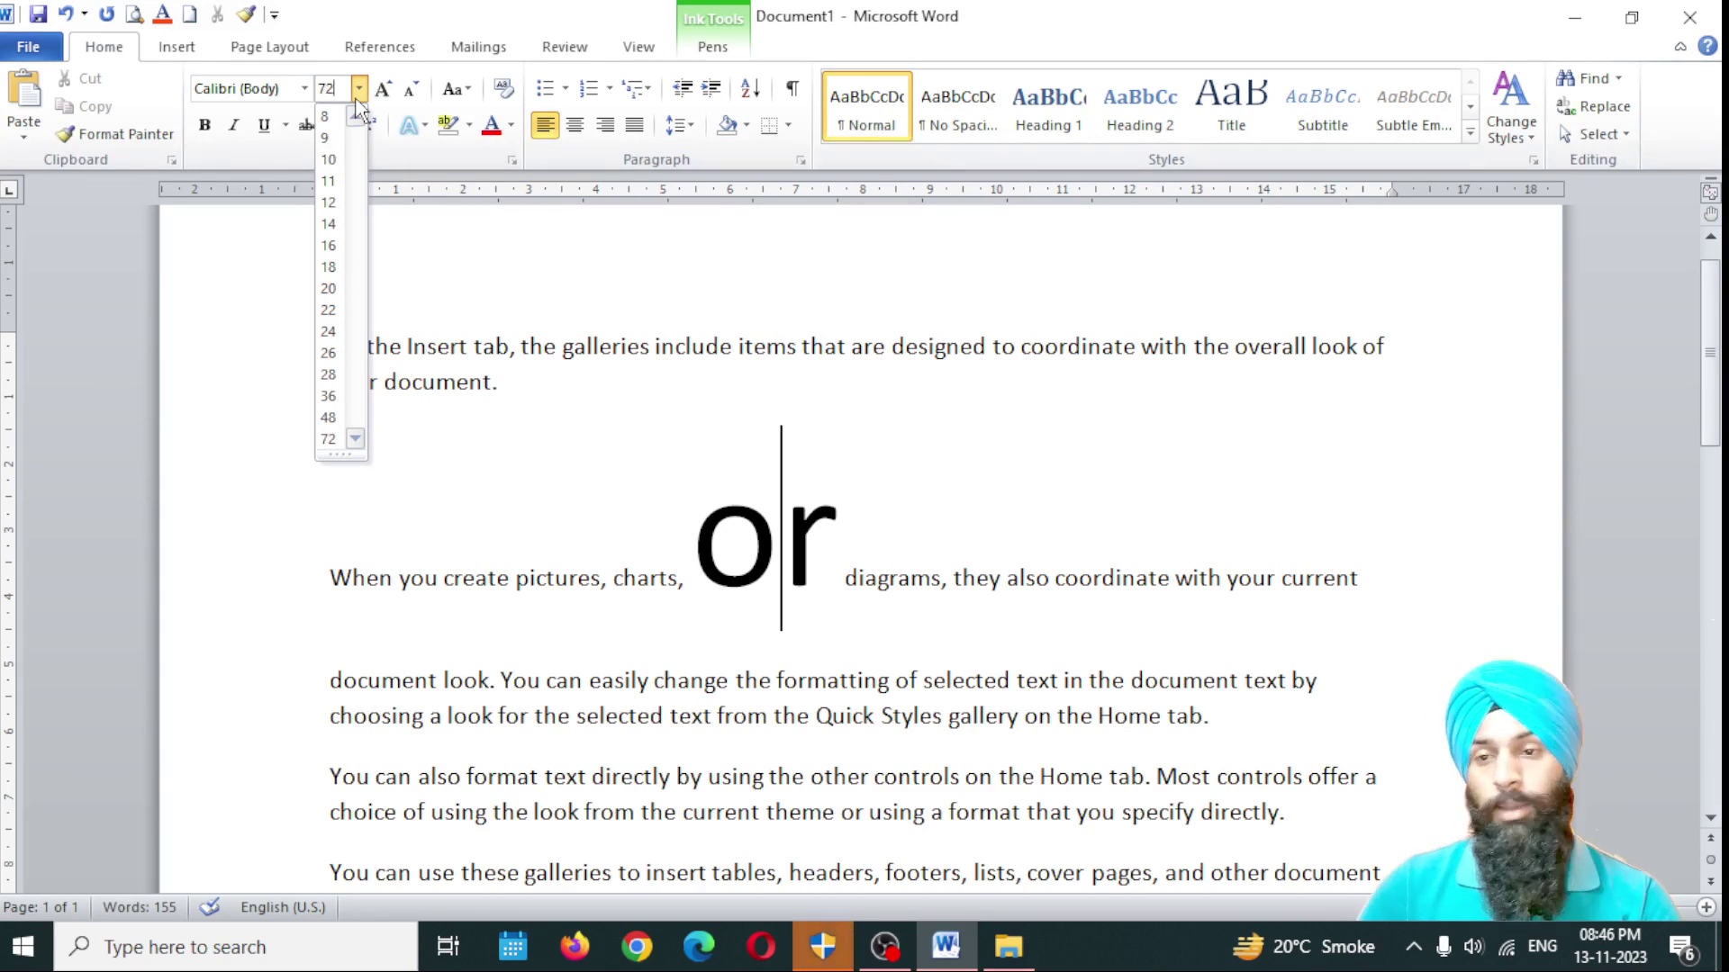
{"action": "key", "text": "BackSpace"}
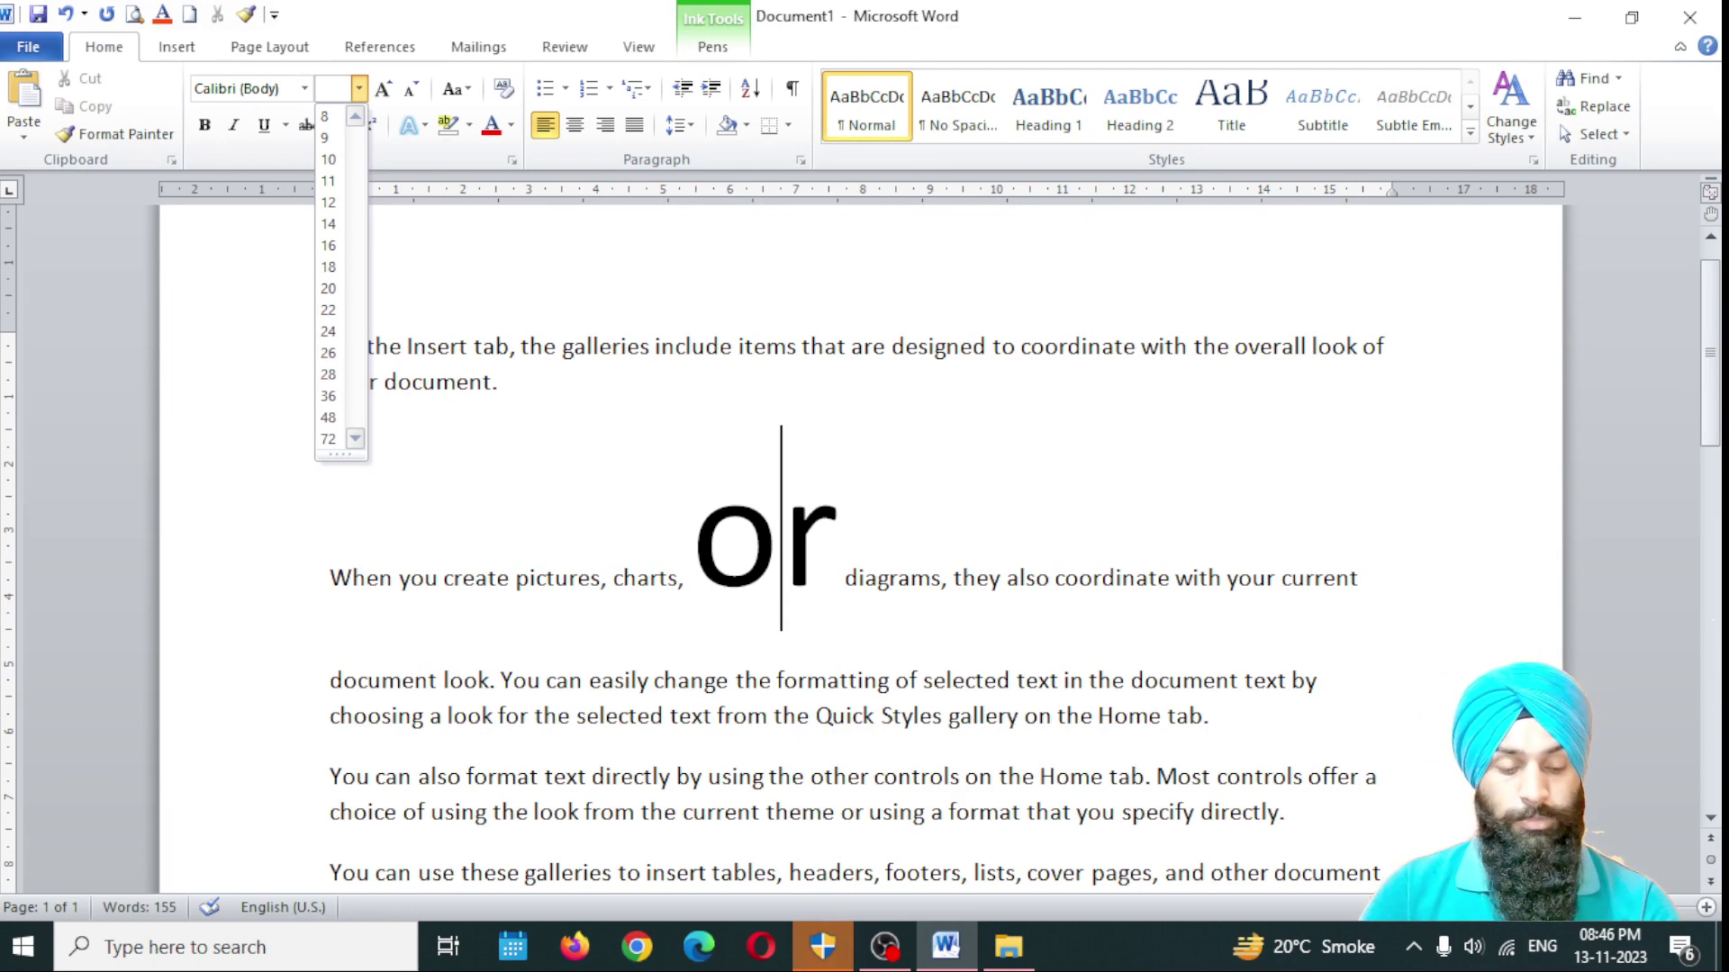
{"action": "key", "text": "Return"}
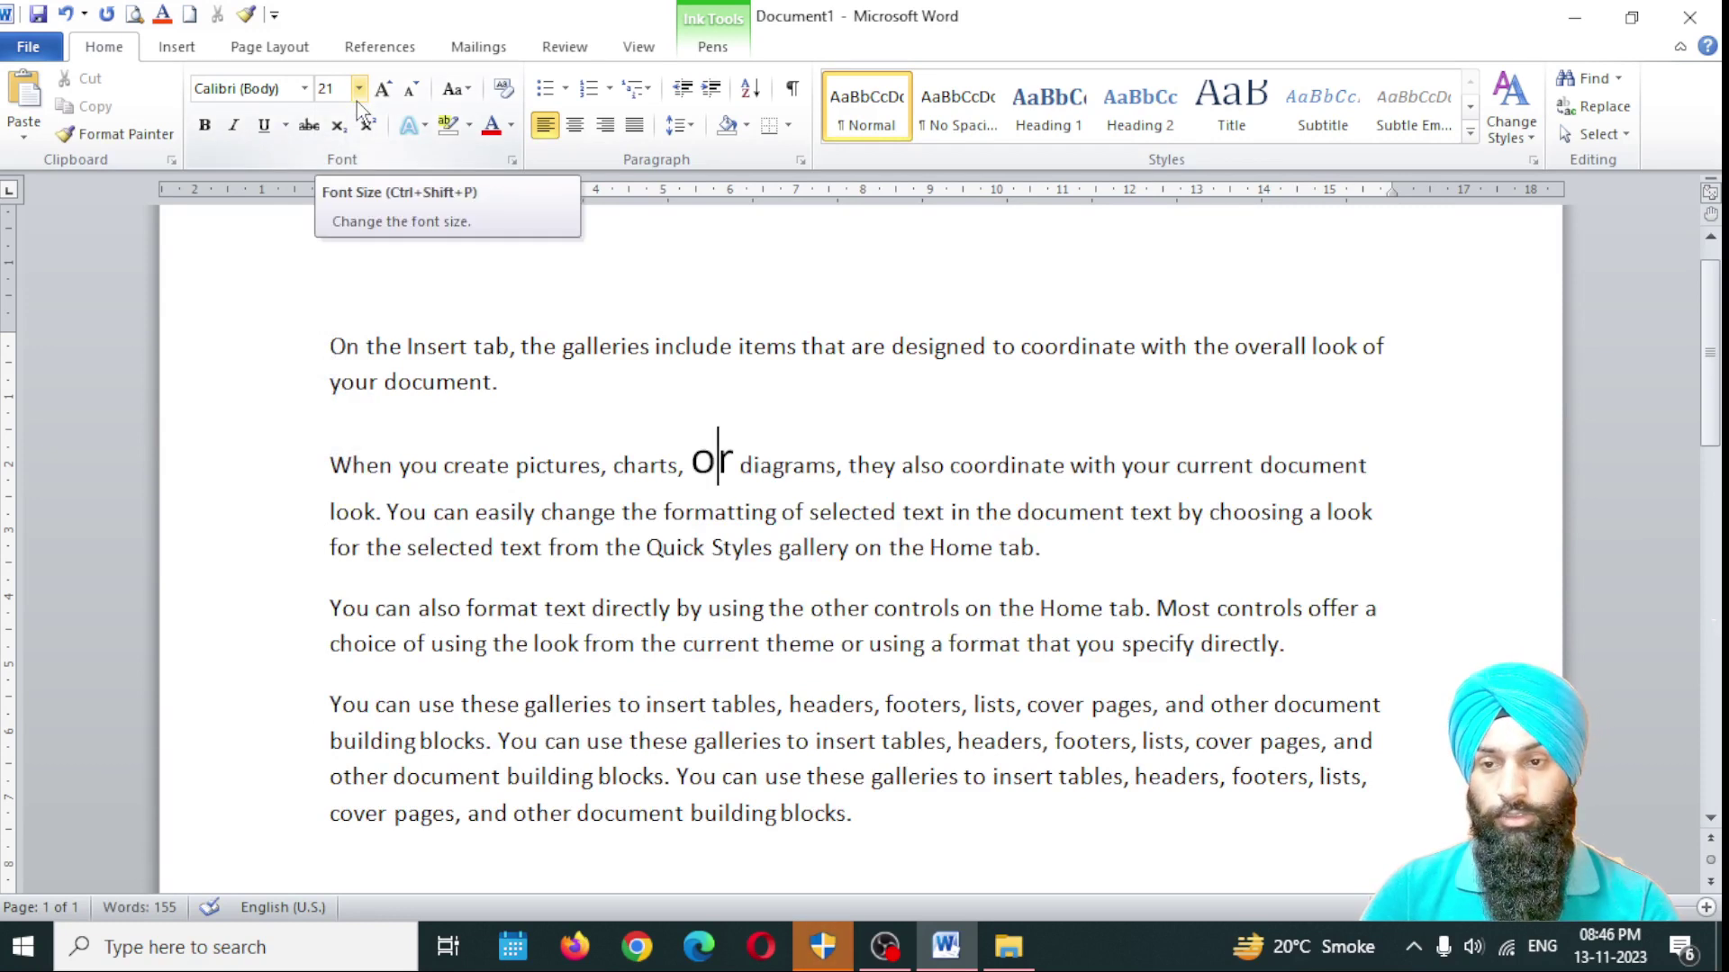
Step: Set the font size of the word "or" in the second paragraph to the custom value 25
{"action": "left_click", "coordinate": [343, 81]}
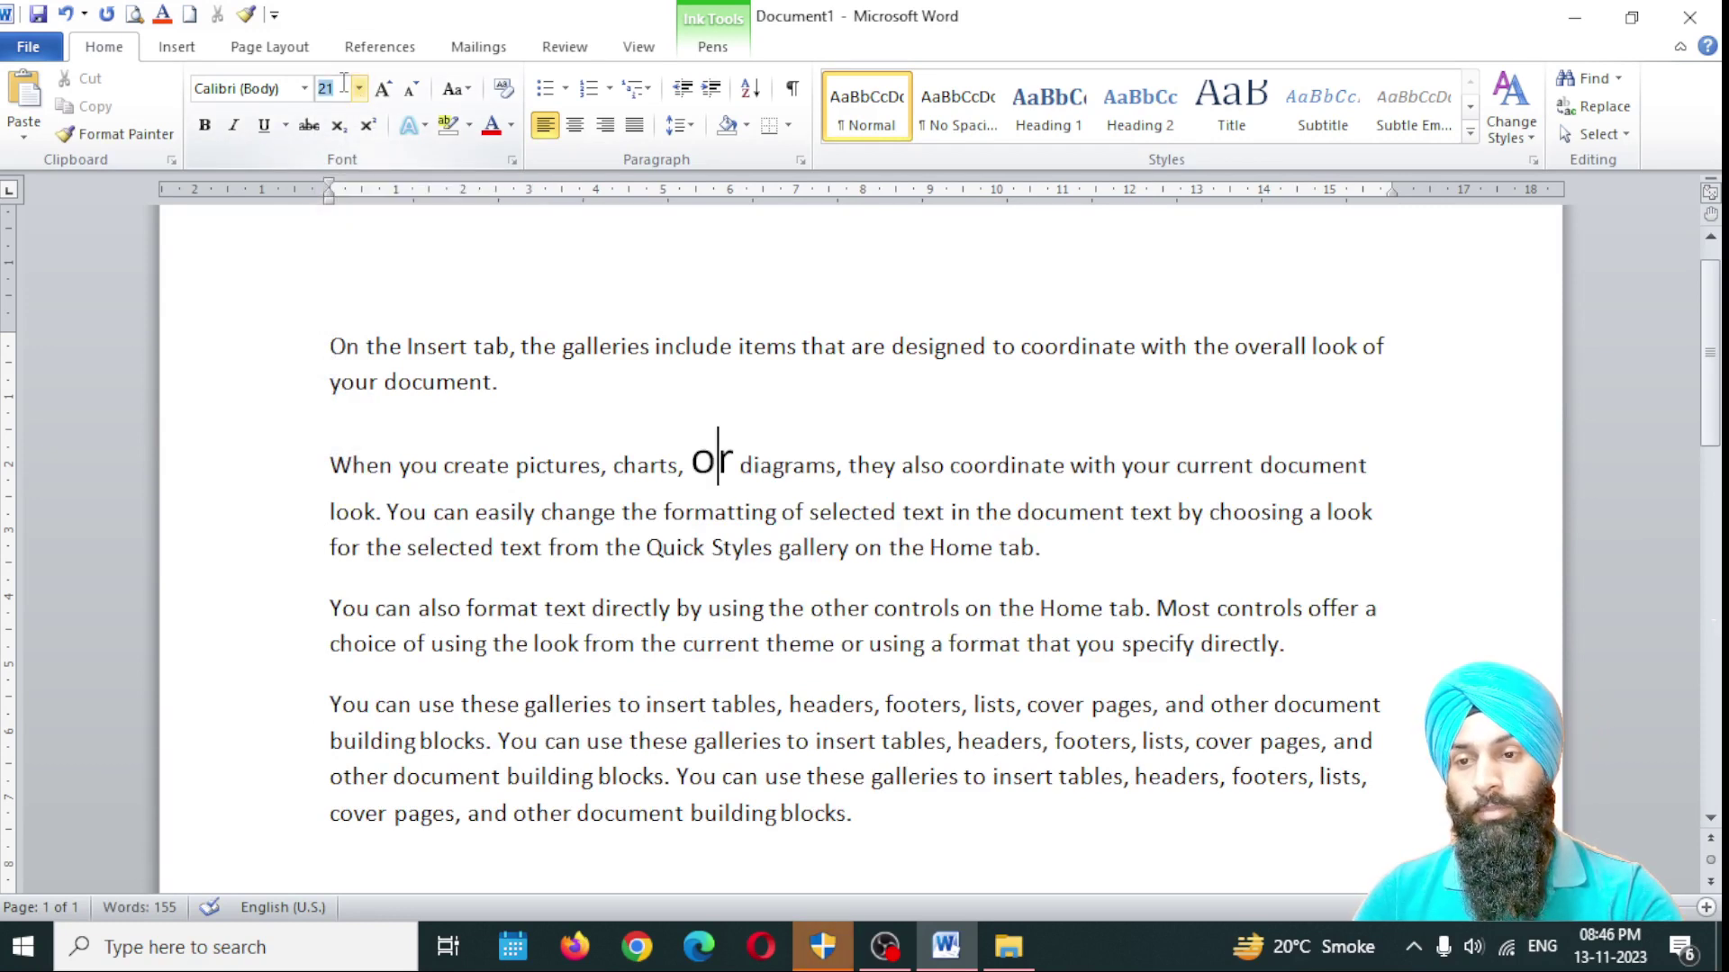
{"action": "left_click", "coordinate": [358, 89]}
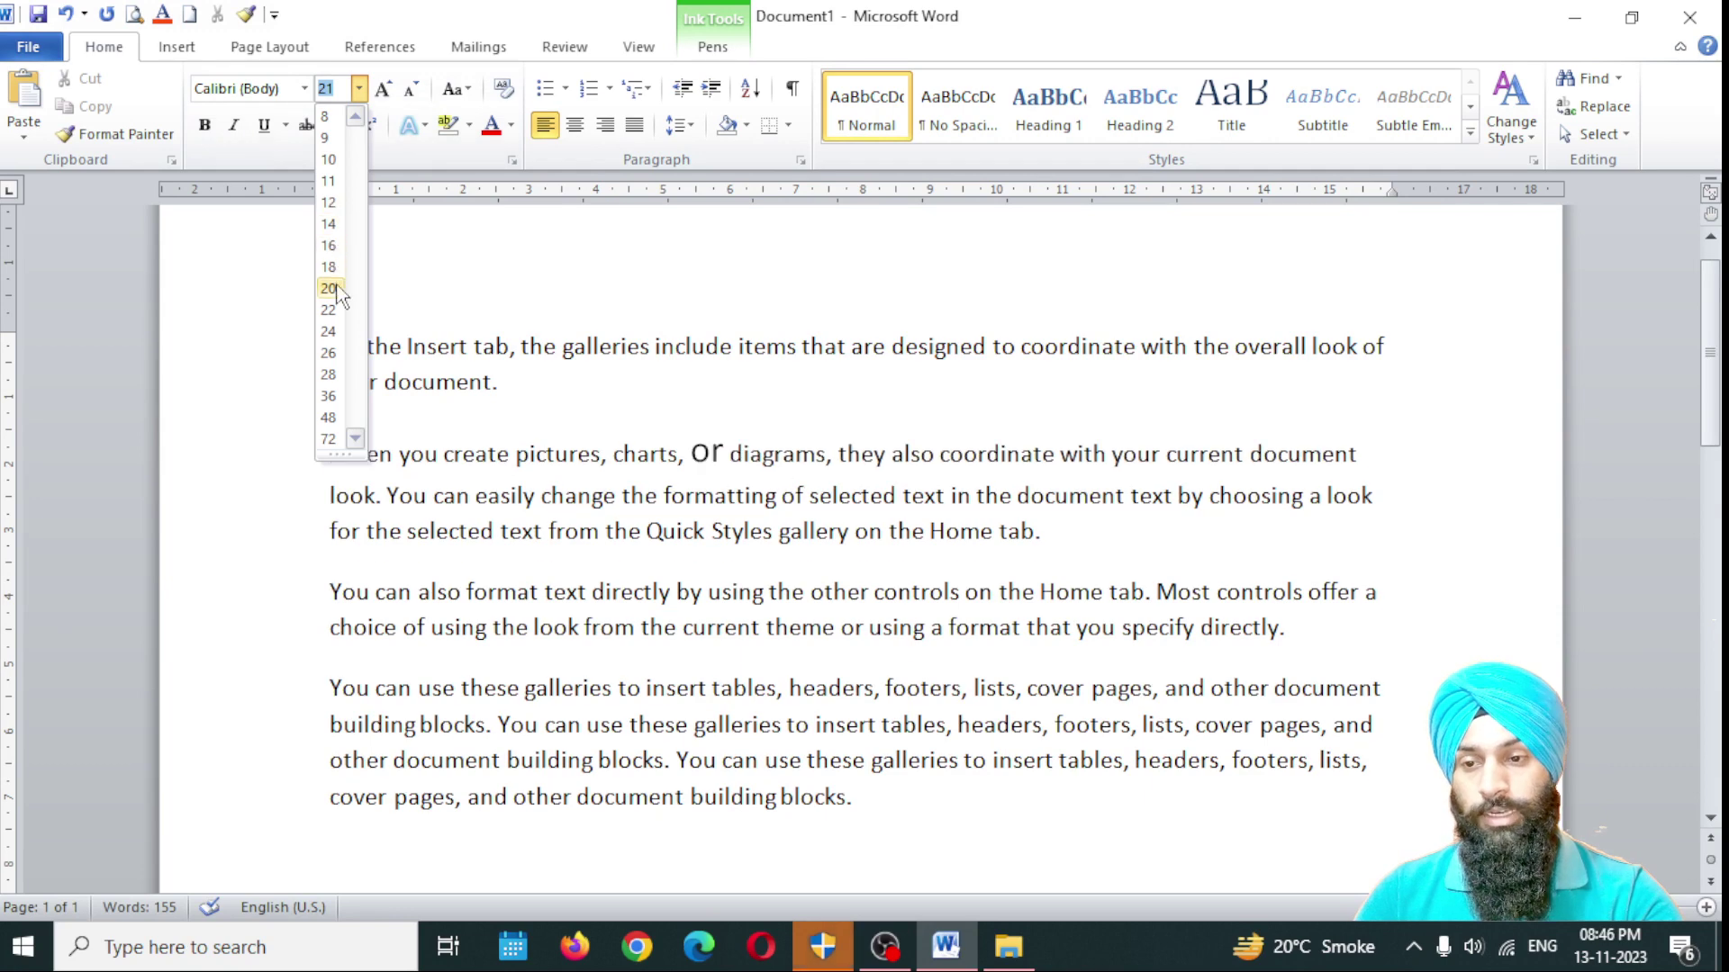
{"action": "type", "text": "25"}
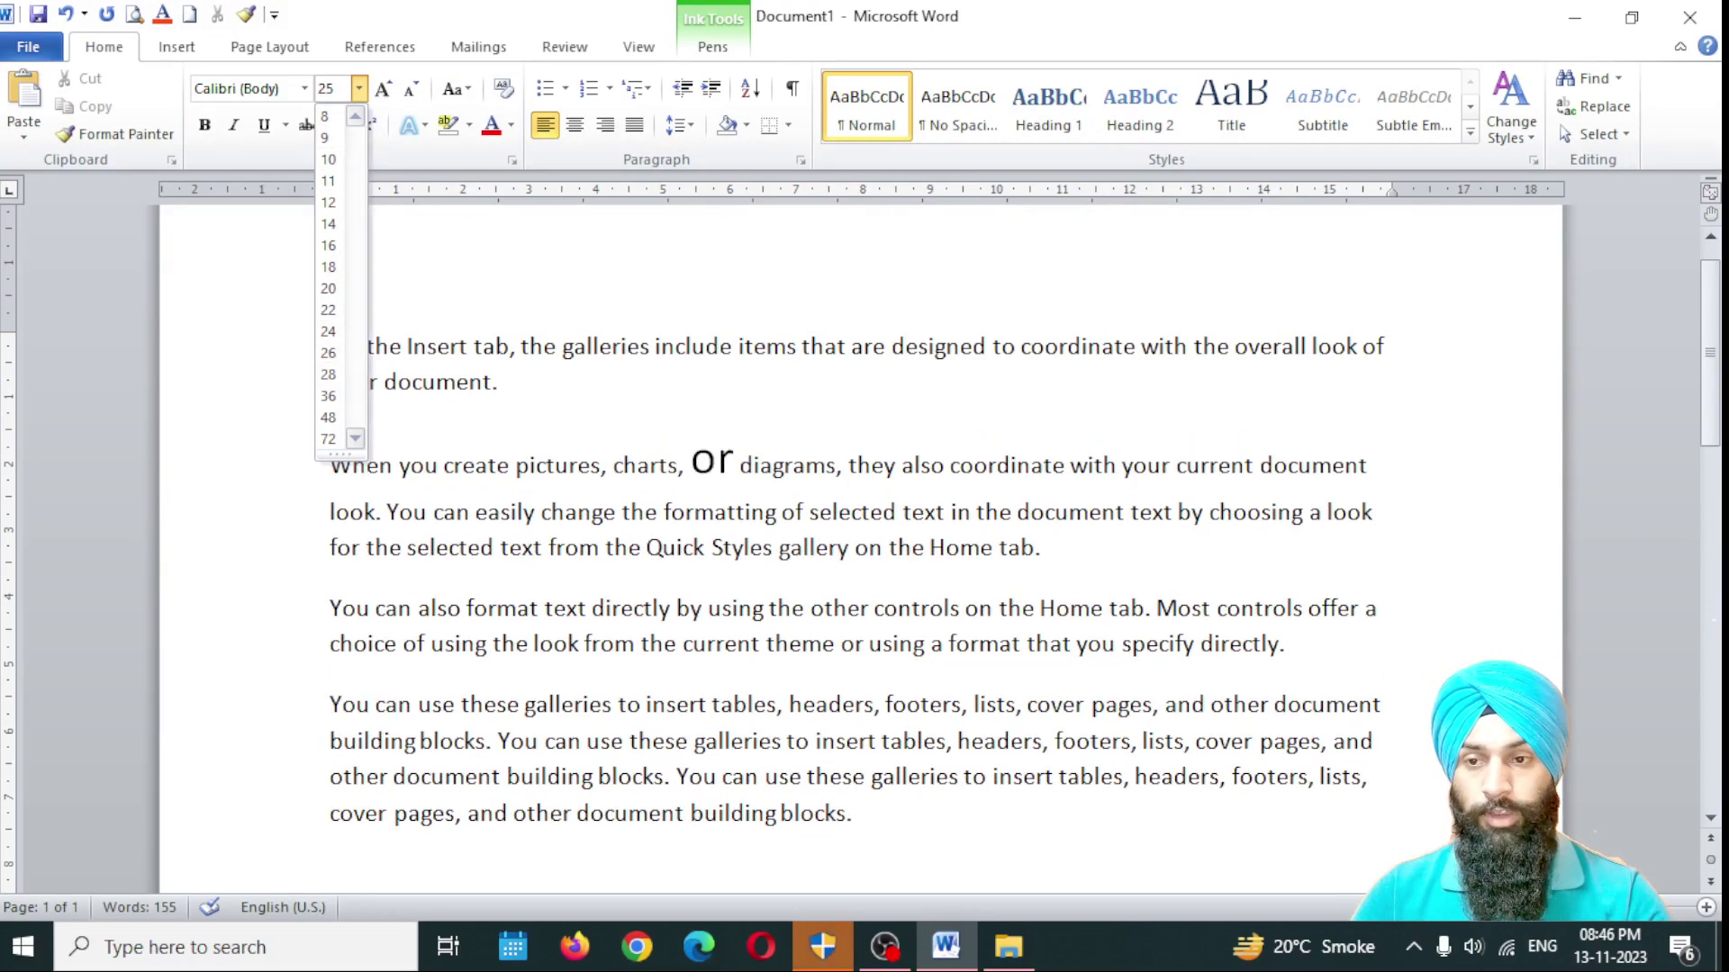
{"action": "key", "text": "Return"}
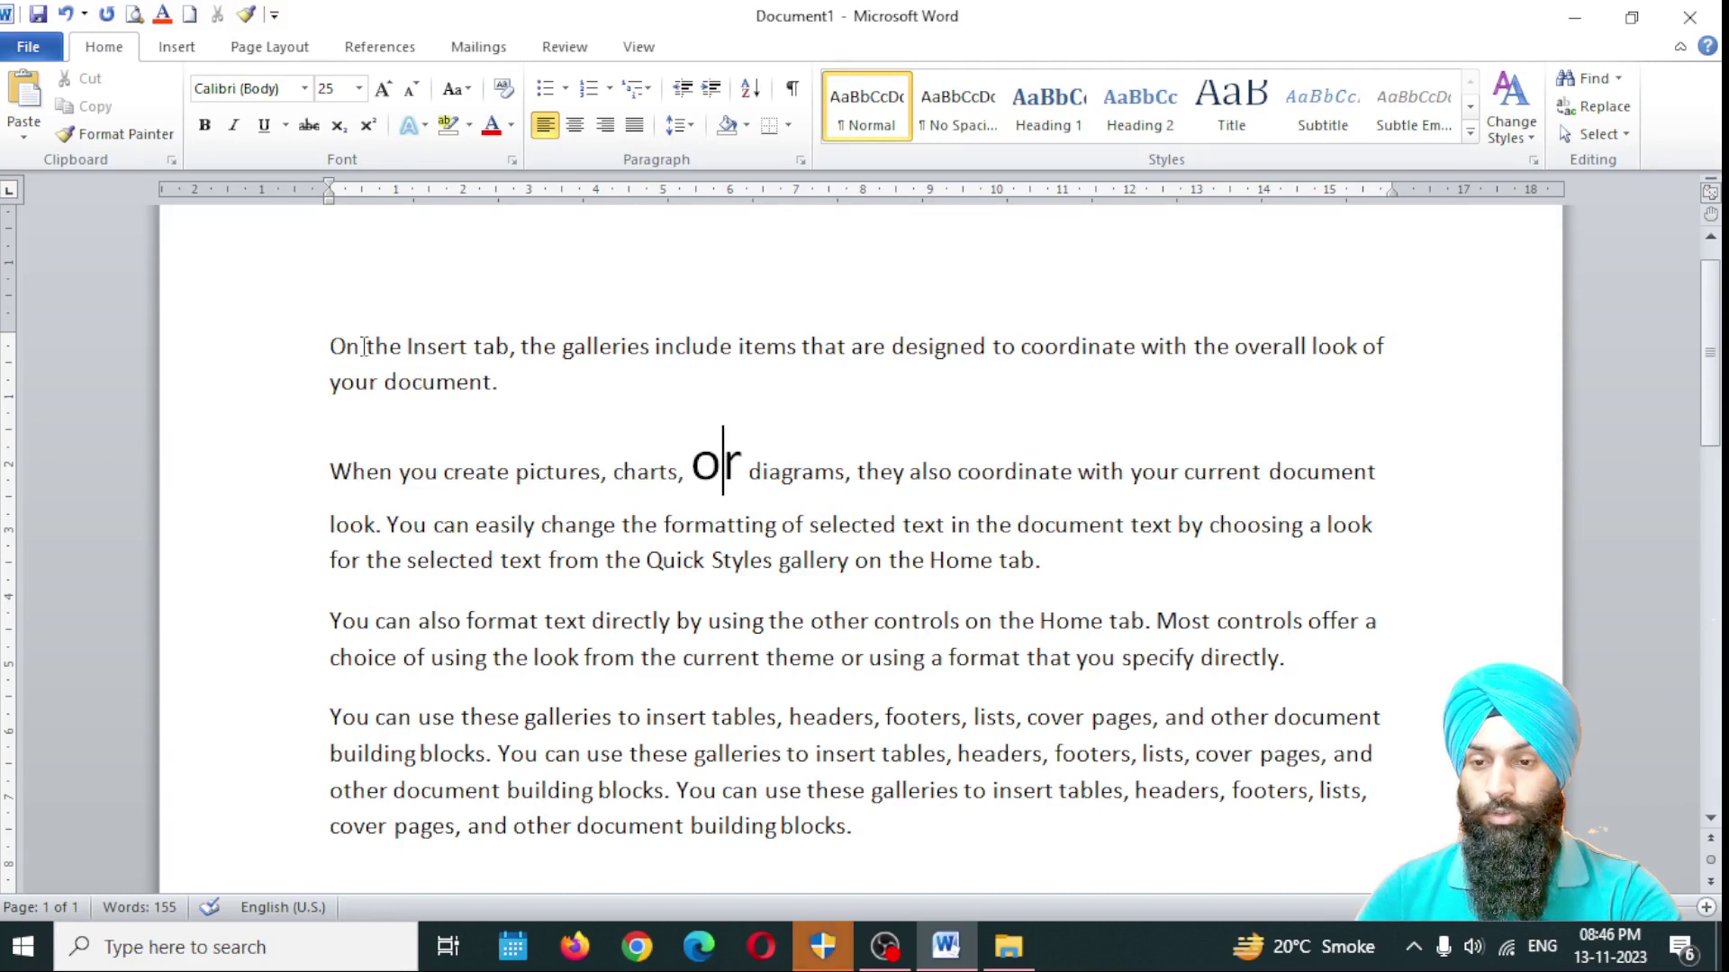
Step: Select the whole first paragraph and enlarge its font step by step to size 24 with Grow Font
{"action": "left_click_drag", "start_coordinate": [334, 346], "coordinate": [495, 393]}
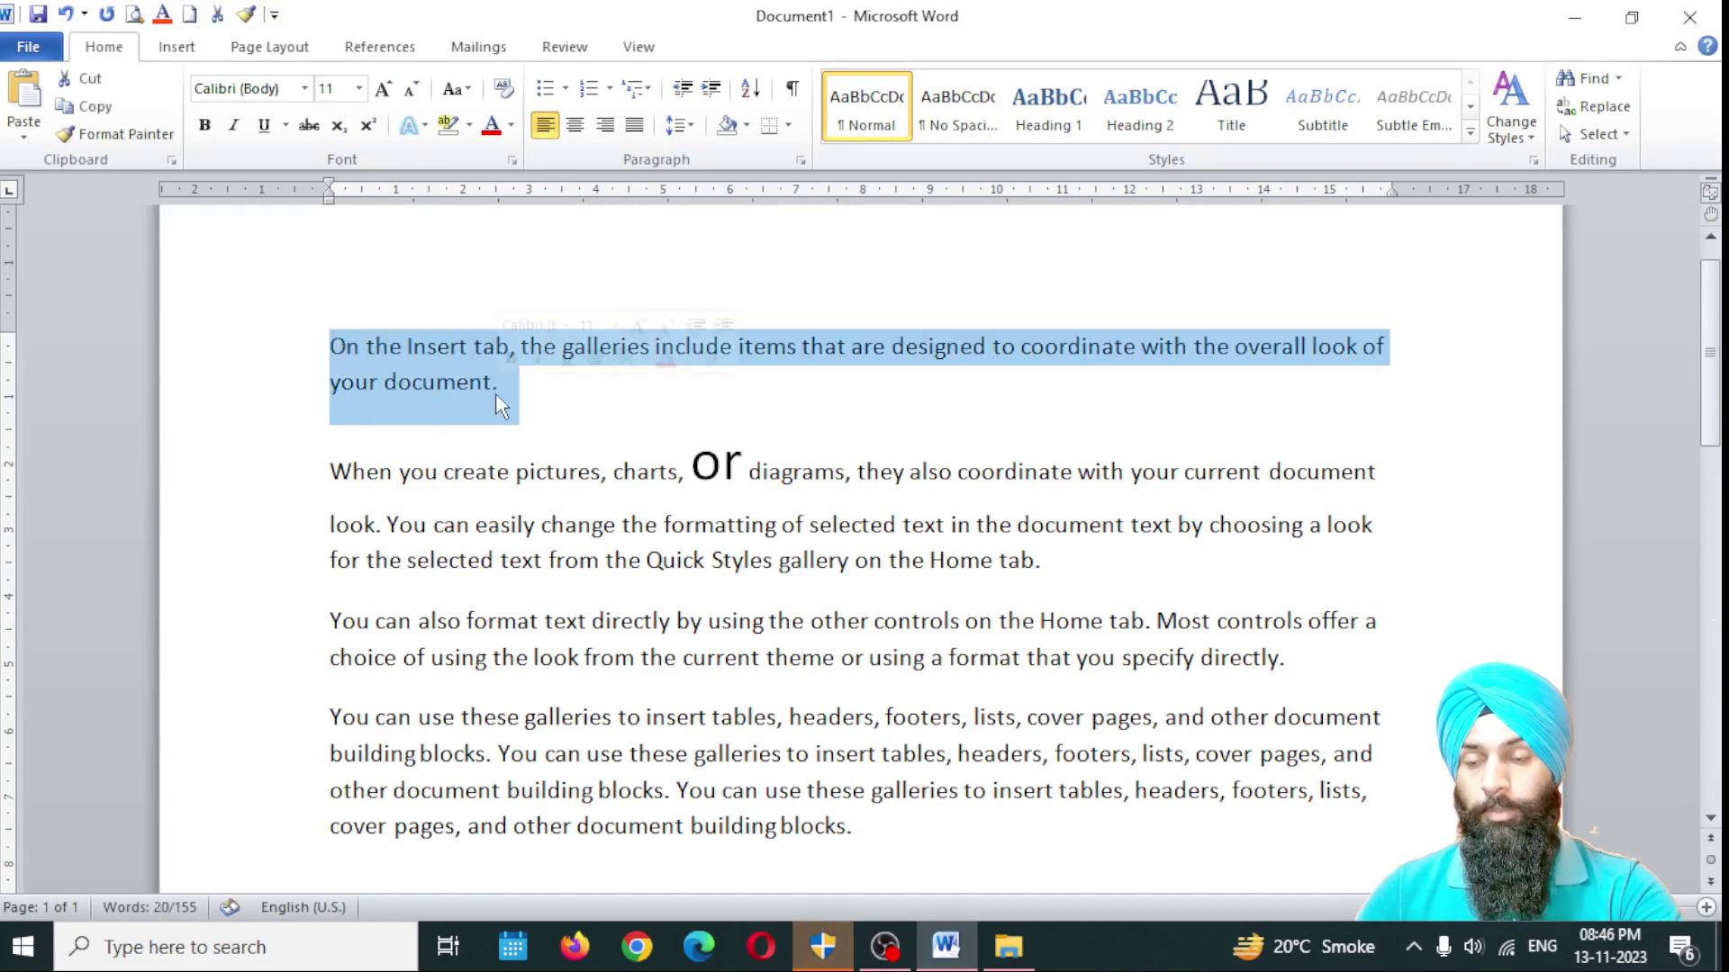
{"action": "left_click", "coordinate": [382, 90]}
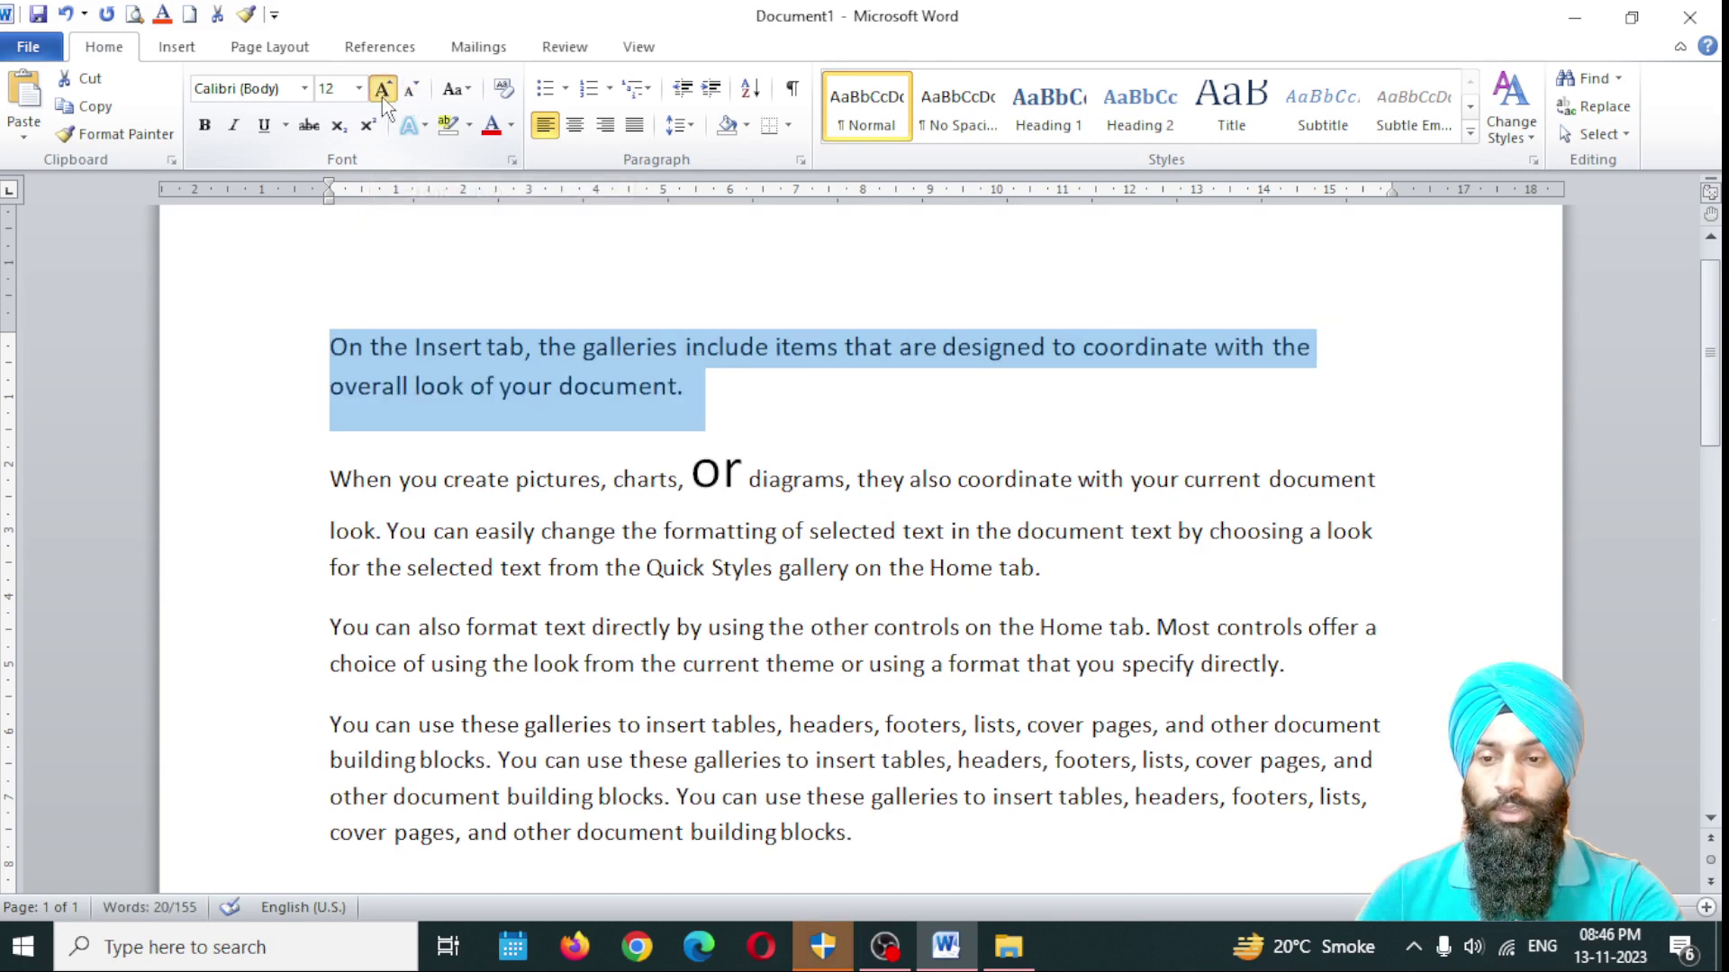
{"action": "left_click", "coordinate": [382, 97]}
{"action": "left_click", "coordinate": [382, 97]}
{"action": "left_click", "coordinate": [382, 97]}
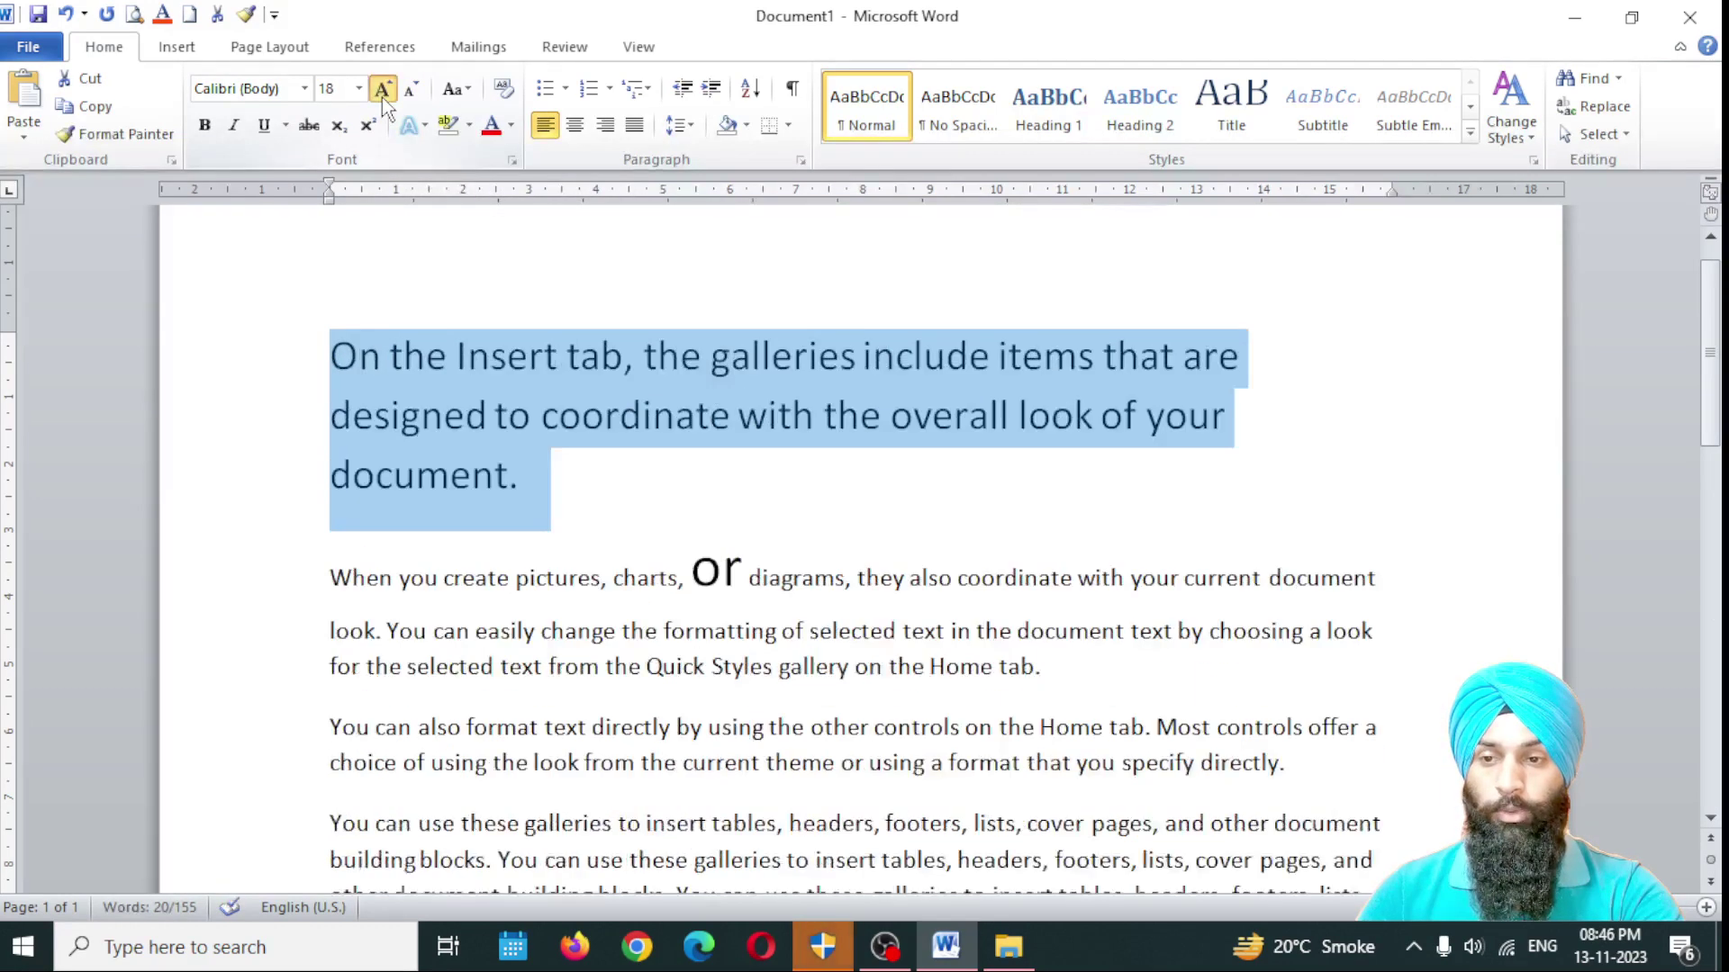
{"action": "left_click", "coordinate": [382, 97]}
{"action": "left_click", "coordinate": [382, 97]}
{"action": "left_click", "coordinate": [382, 98]}
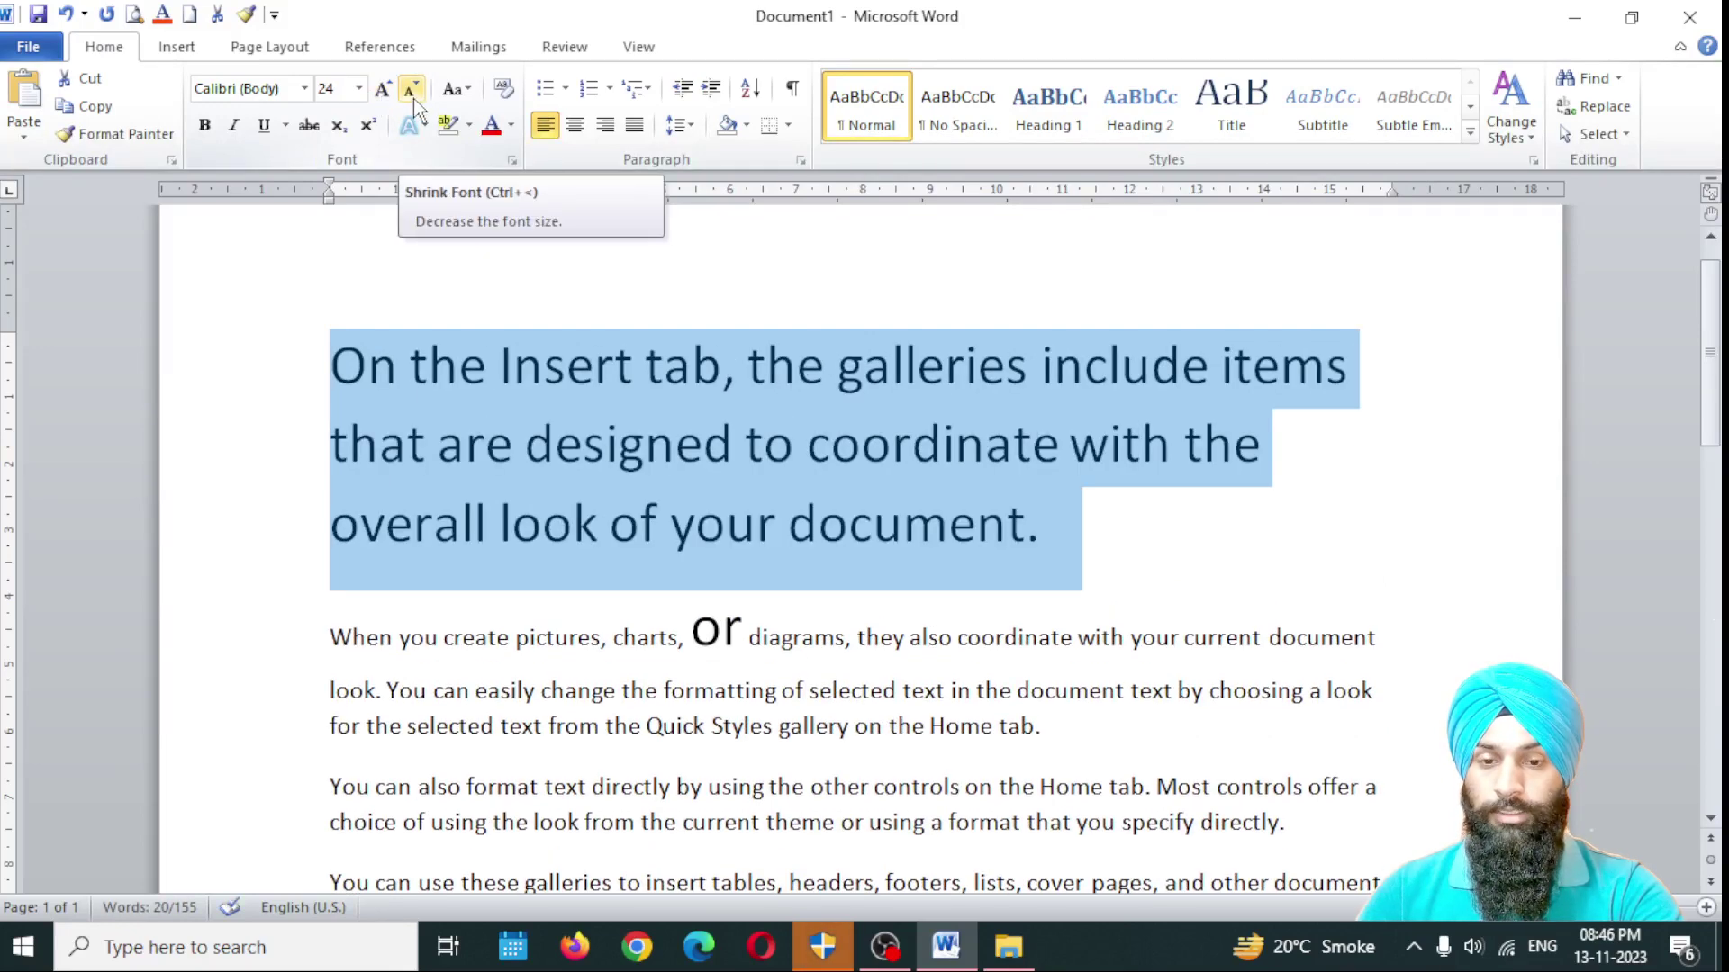
Step: Reduce the selected first paragraph's font step by step to size 16 with Shrink Font
{"action": "left_click", "coordinate": [415, 101]}
{"action": "left_click", "coordinate": [415, 101]}
{"action": "left_click", "coordinate": [415, 101]}
{"action": "left_click", "coordinate": [415, 101]}
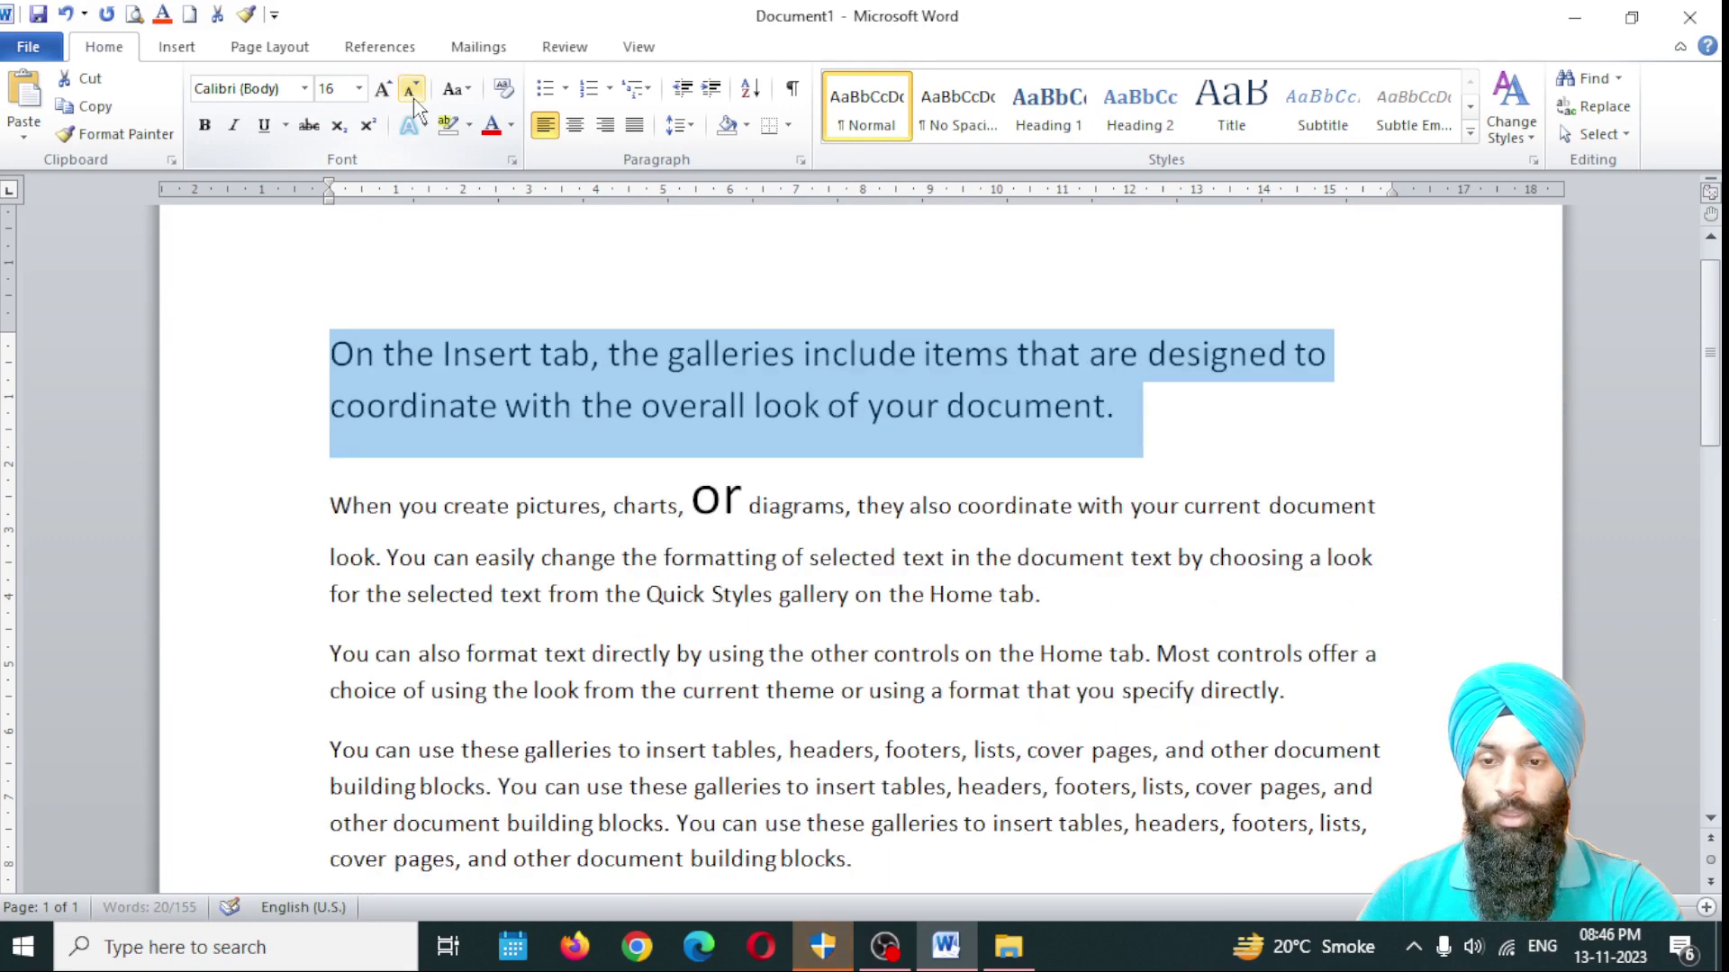
Step: Shrink the selected first paragraph's font step by step to size 10
{"action": "left_click", "coordinate": [415, 101]}
{"action": "left_click", "coordinate": [415, 101]}
{"action": "left_click", "coordinate": [415, 101]}
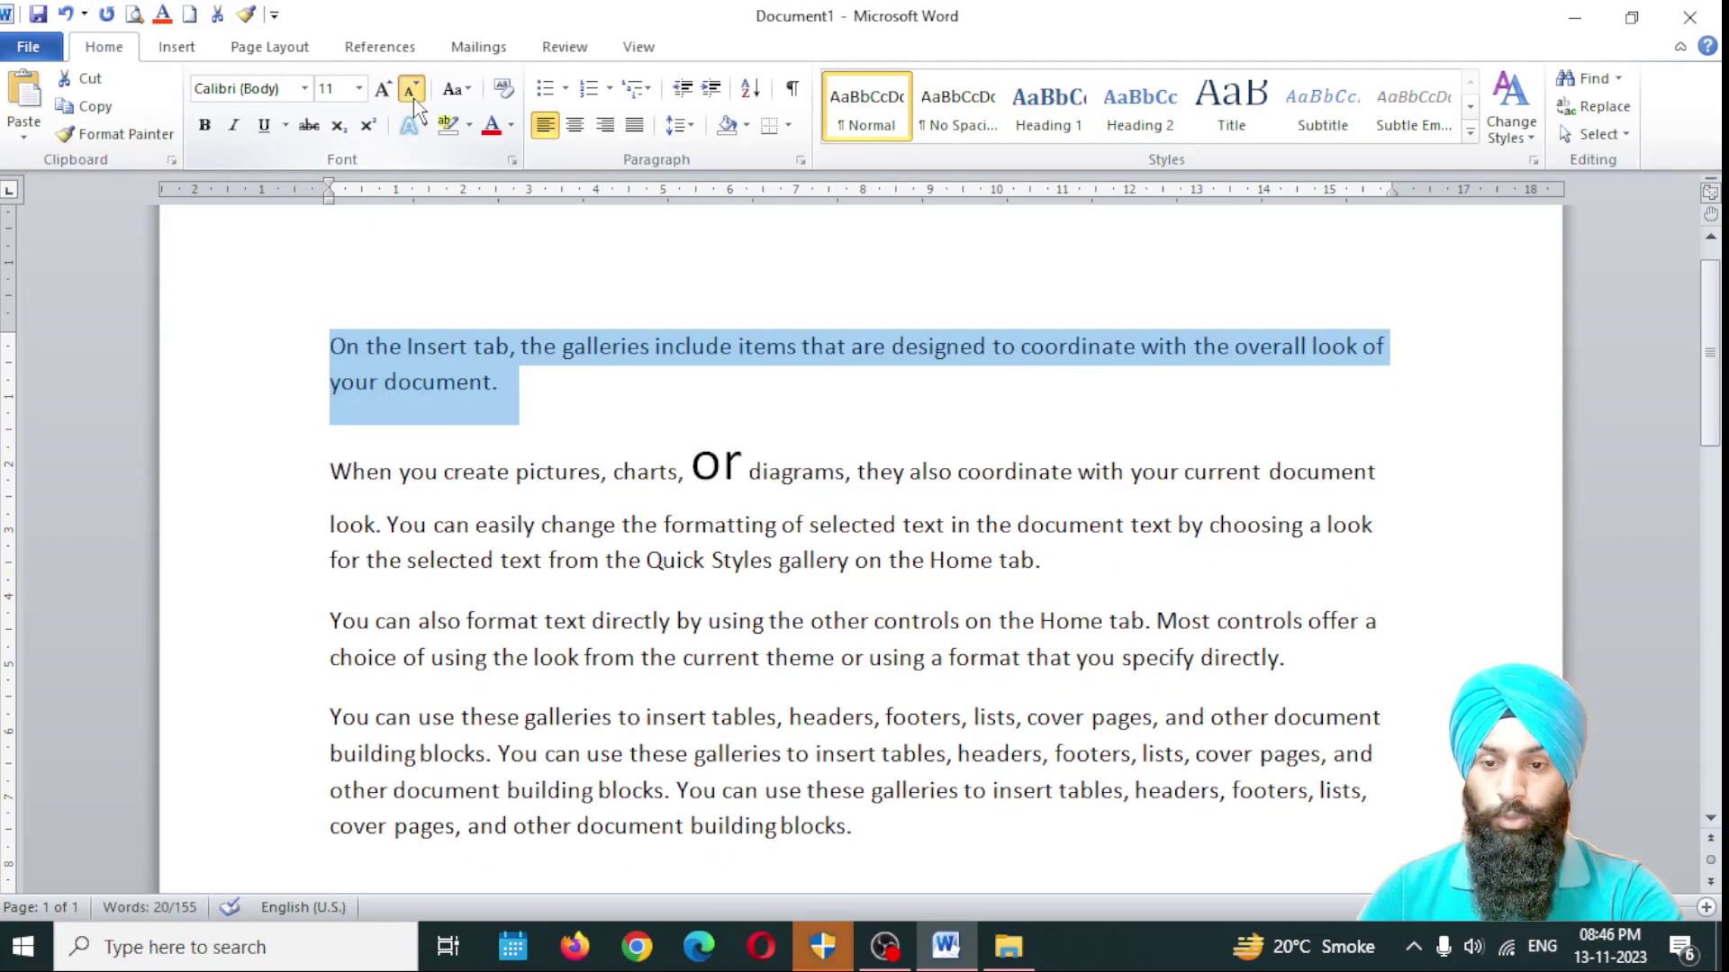
{"action": "left_click", "coordinate": [416, 101]}
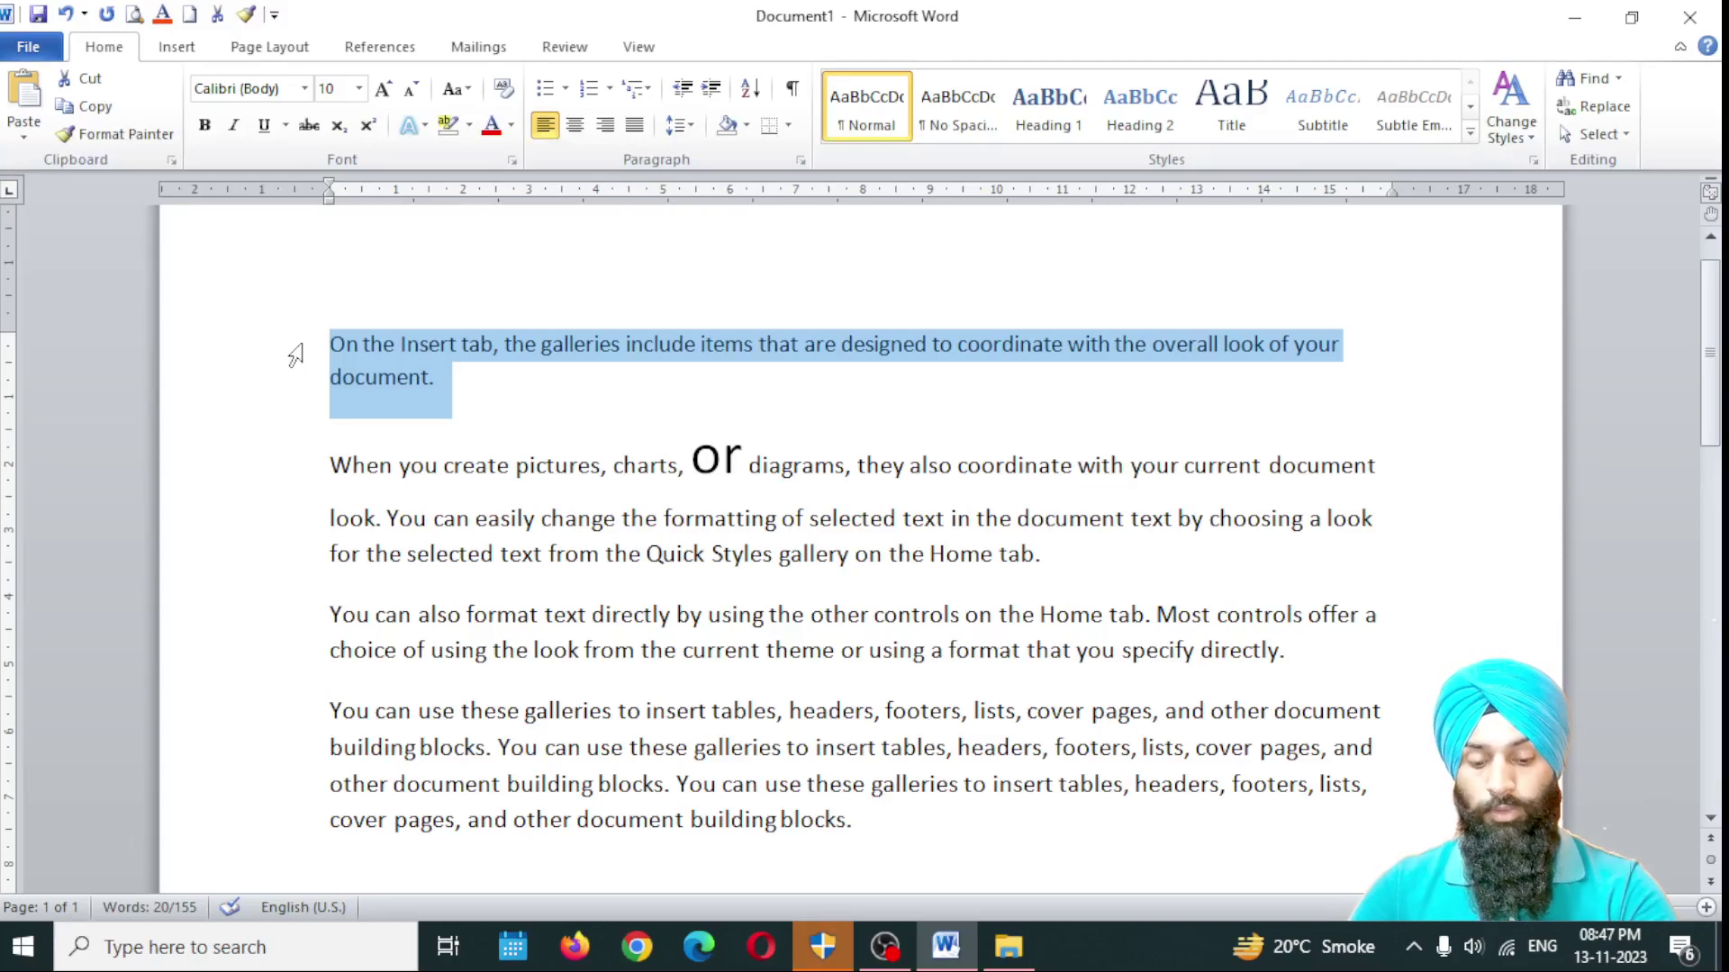
Step: Enlarge the selected first paragraph's font step by step to size 14, and shrink it back to size 10
{"action": "key", "text": "ctrl+shift+period"}
{"action": "key", "text": "ctrl+shift+period"}
{"action": "key", "text": "ctrl+shift+period"}
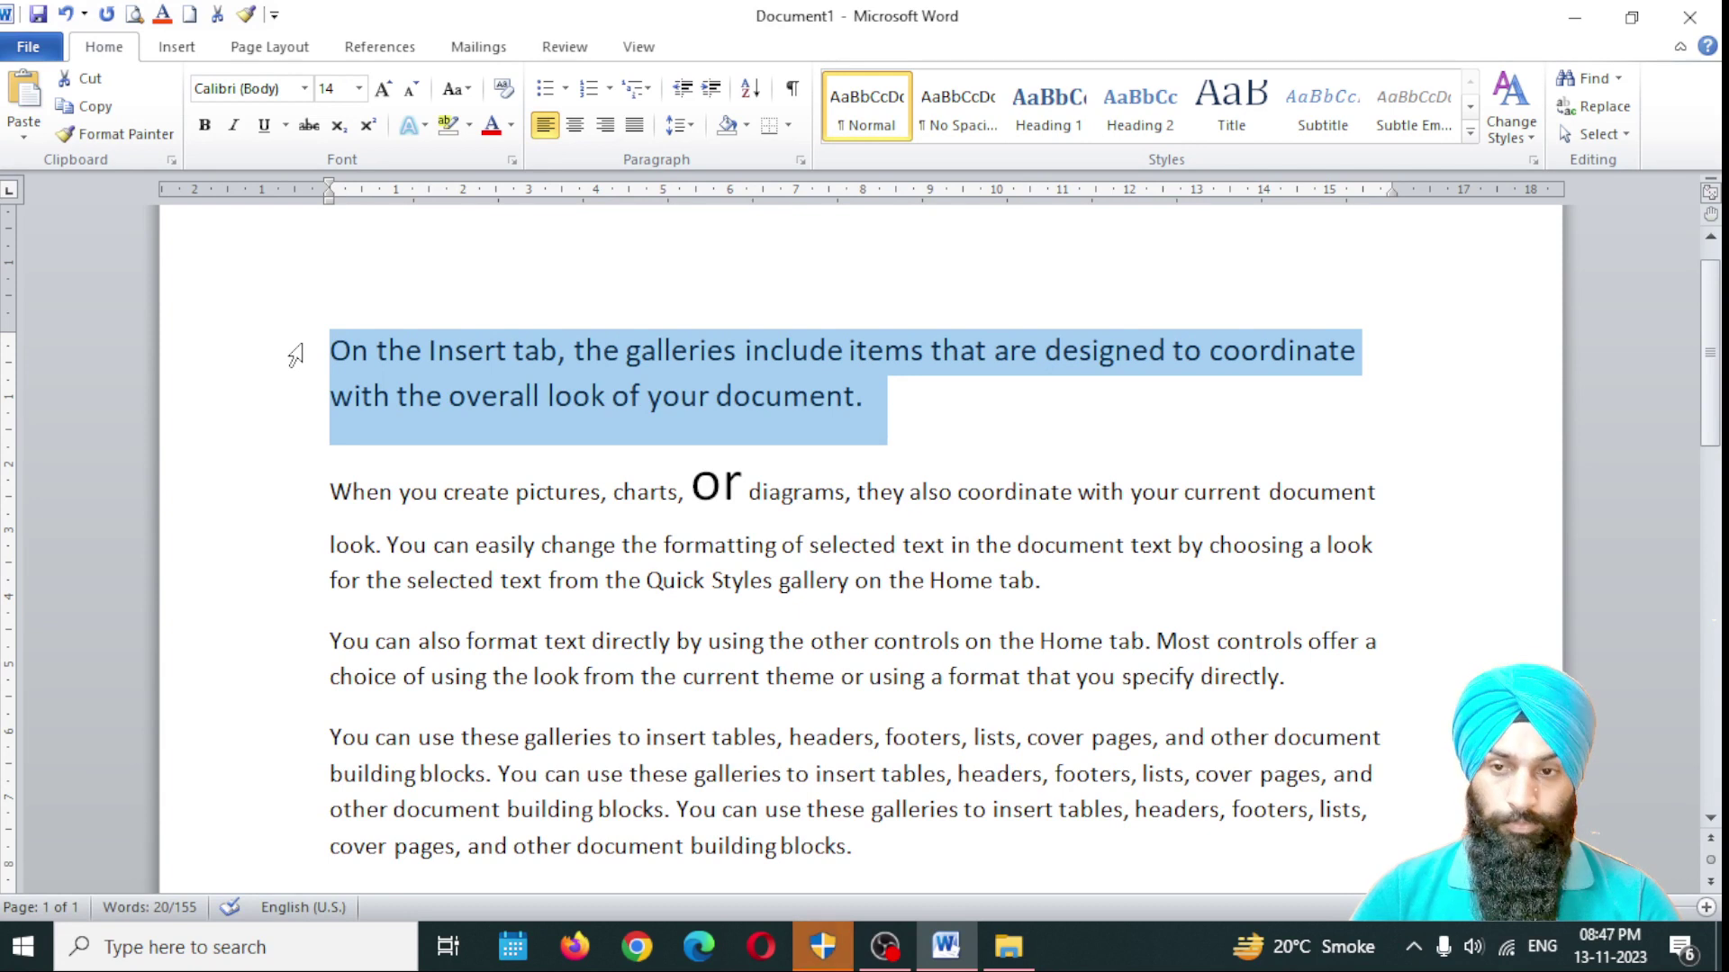
{"action": "key", "text": "ctrl+shift+comma"}
{"action": "key", "text": "ctrl+shift+comma"}
{"action": "key", "text": "ctrl+shift+comma"}
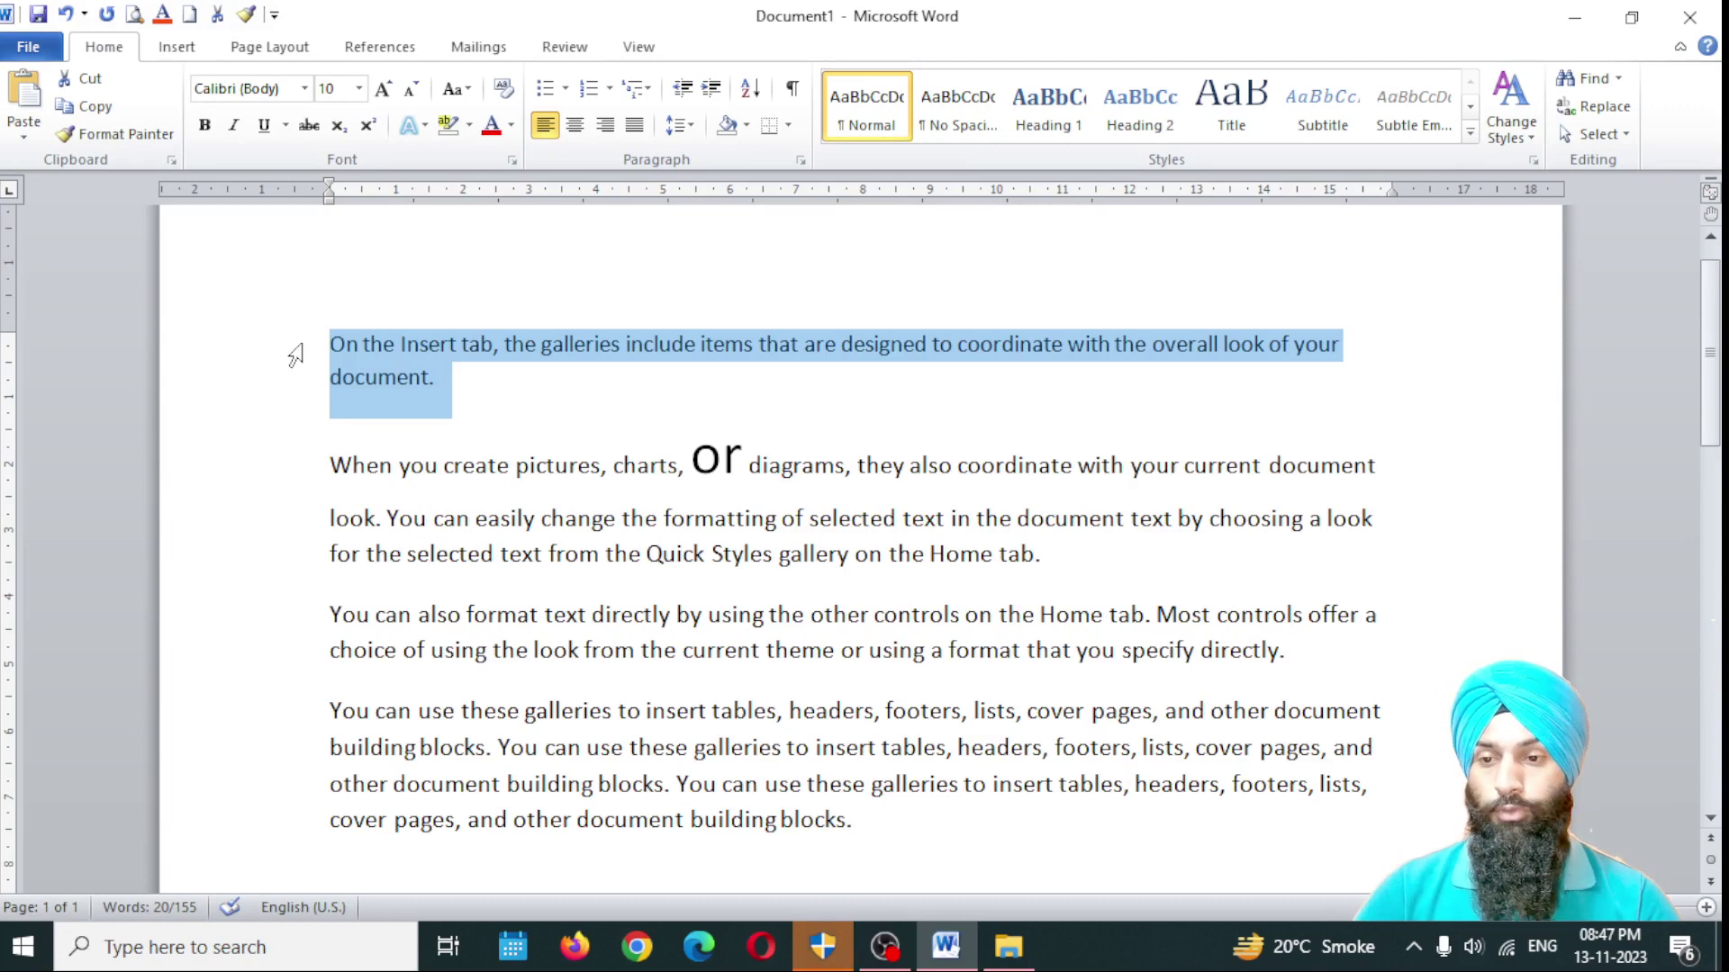
Step: Color the first letter of the first paragraph, the "O" in "On", red
{"action": "left_click", "coordinate": [346, 347]}
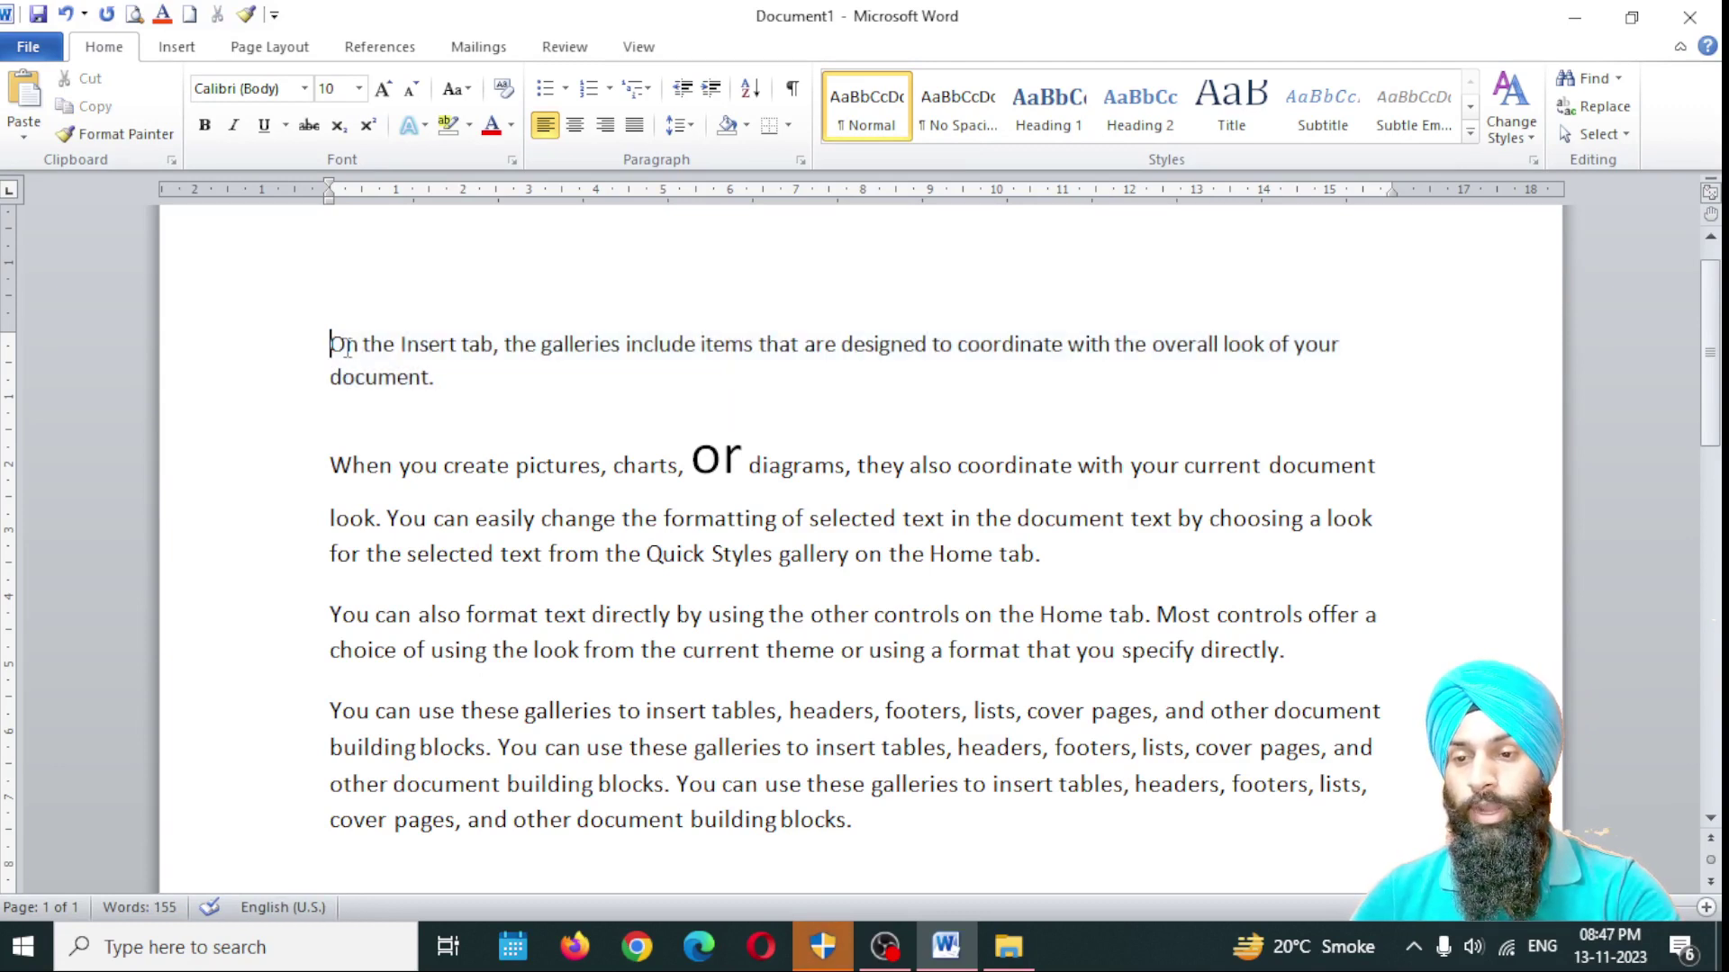
{"action": "left_click_drag", "start_coordinate": [345, 343], "coordinate": [329, 344]}
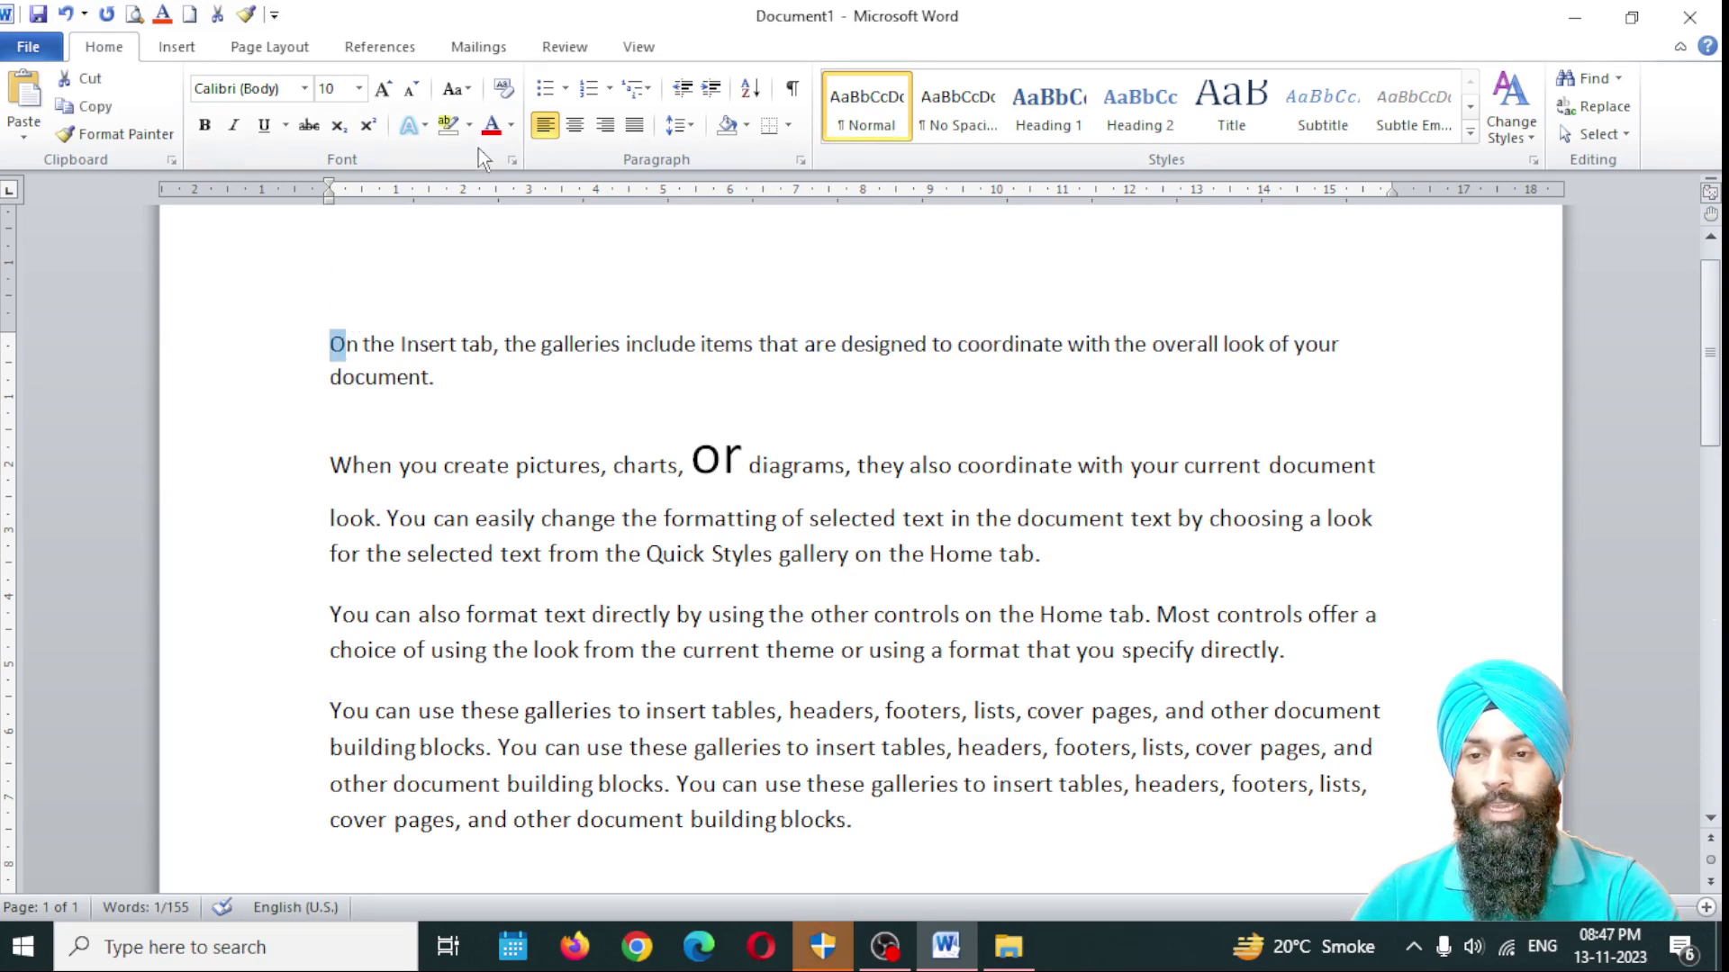
{"action": "left_click", "coordinate": [490, 127]}
{"action": "left_click", "coordinate": [496, 463]}
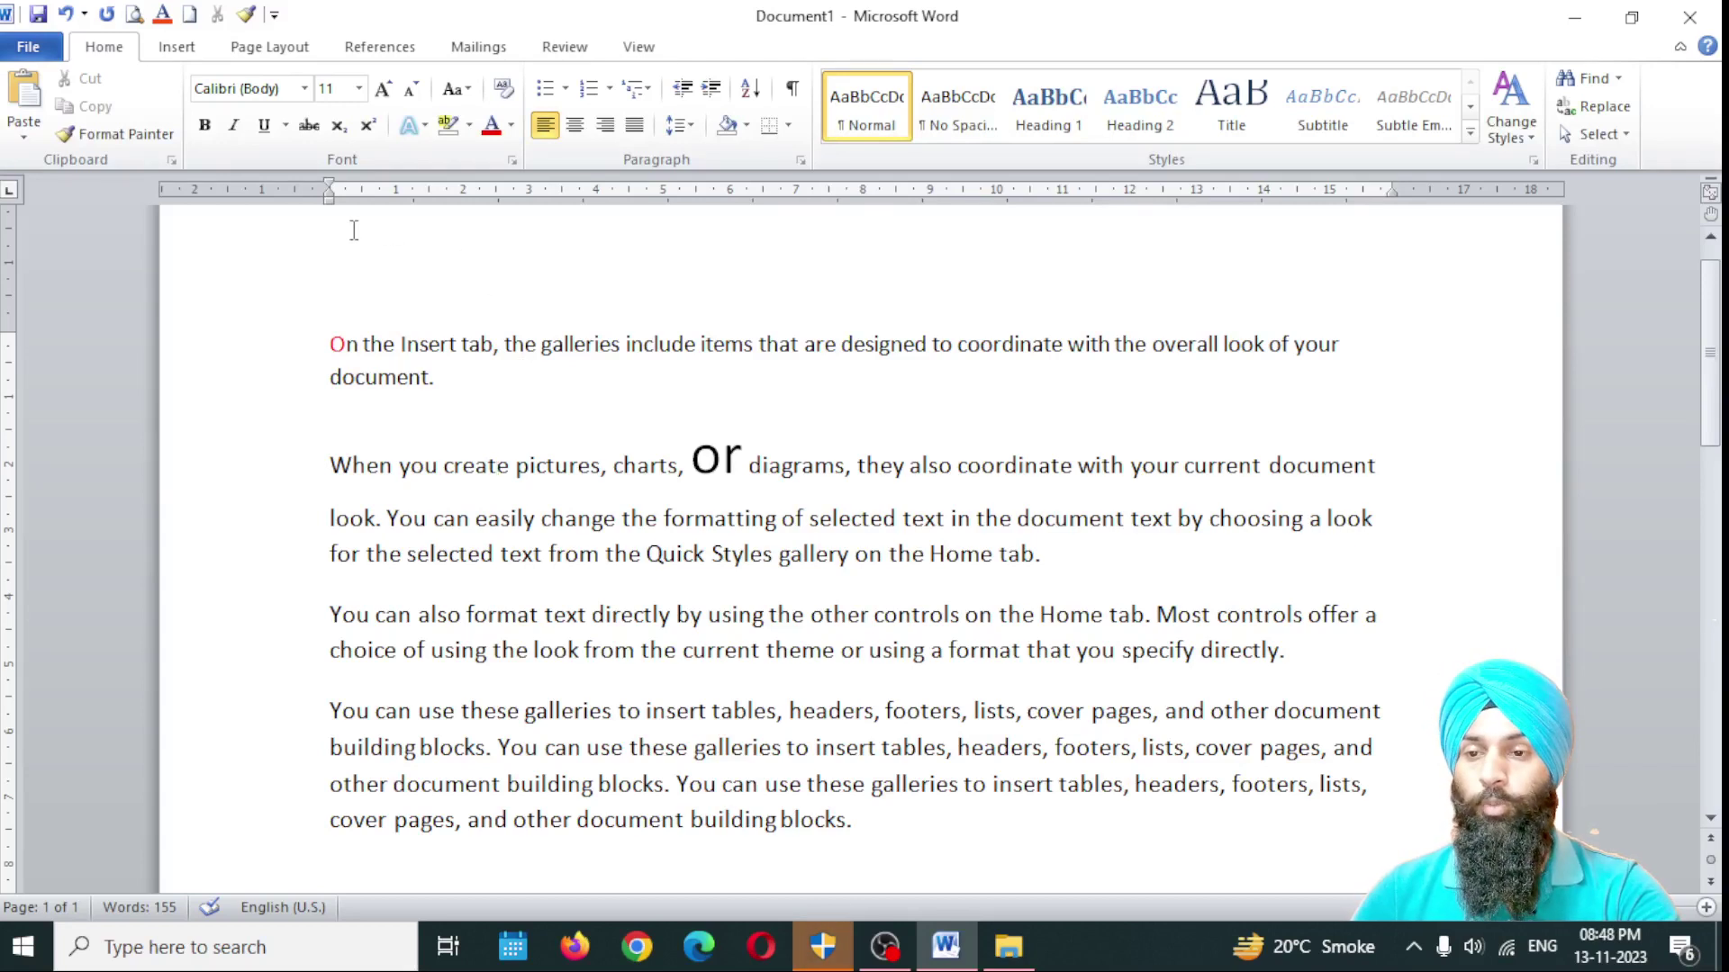
Step: Change the case of the whole first paragraph to lowercase
{"action": "left_click", "coordinate": [469, 89]}
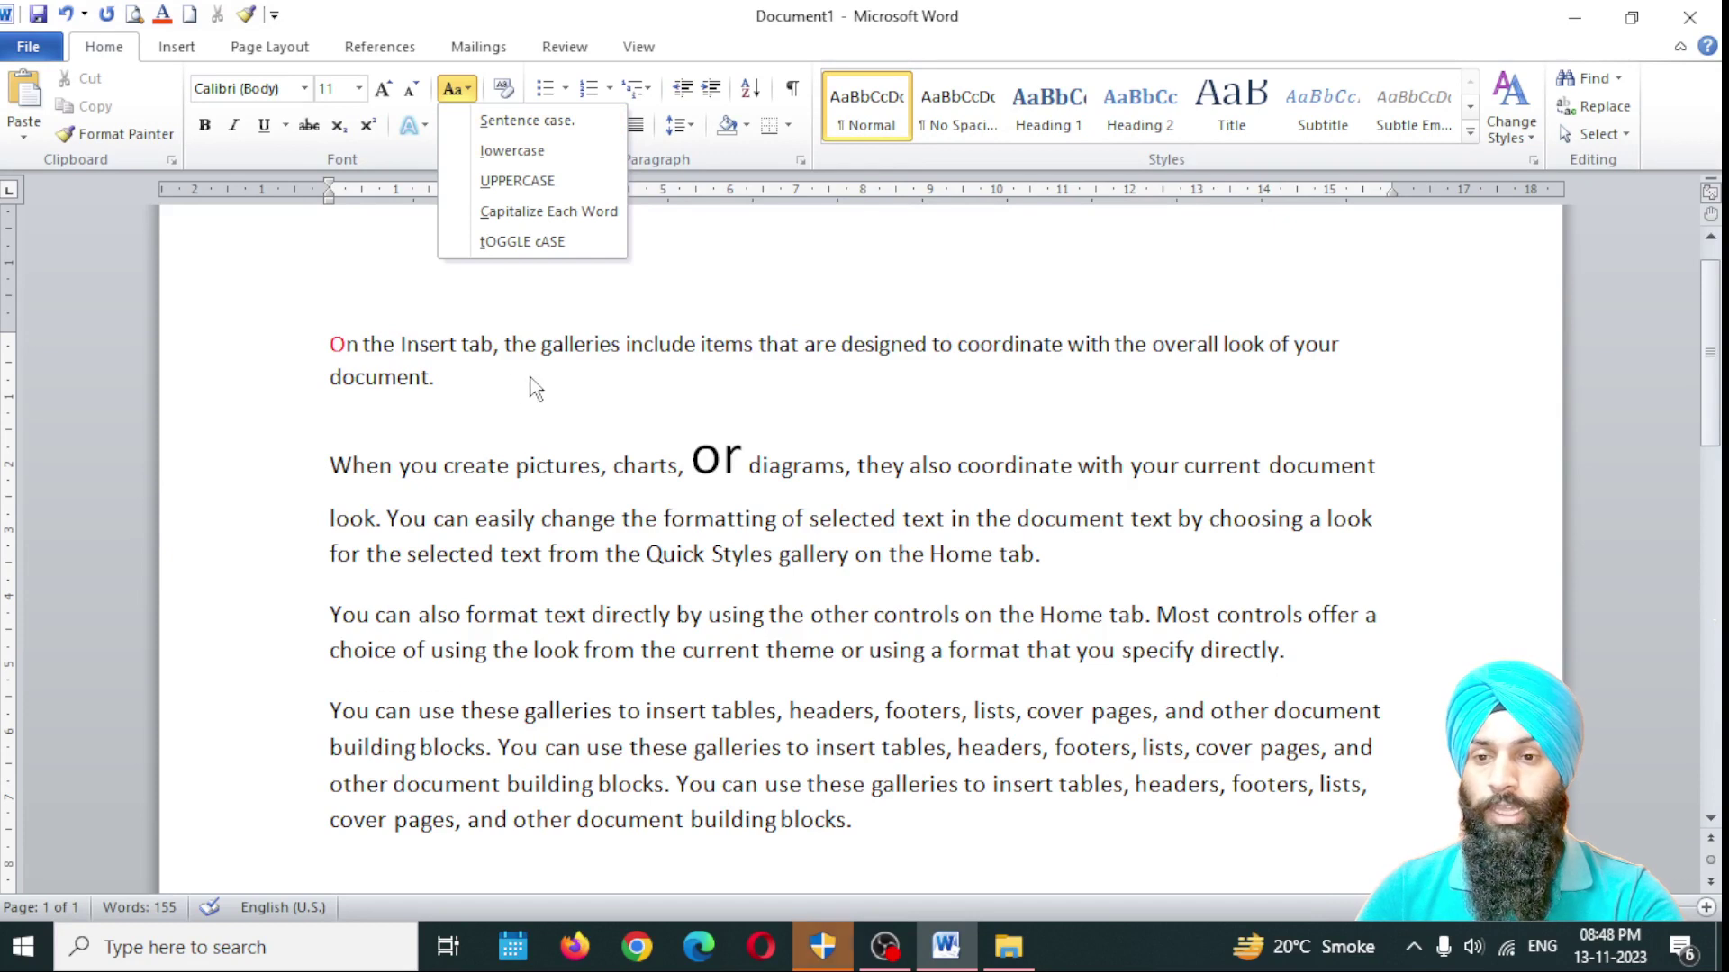
{"action": "left_click", "coordinate": [444, 380]}
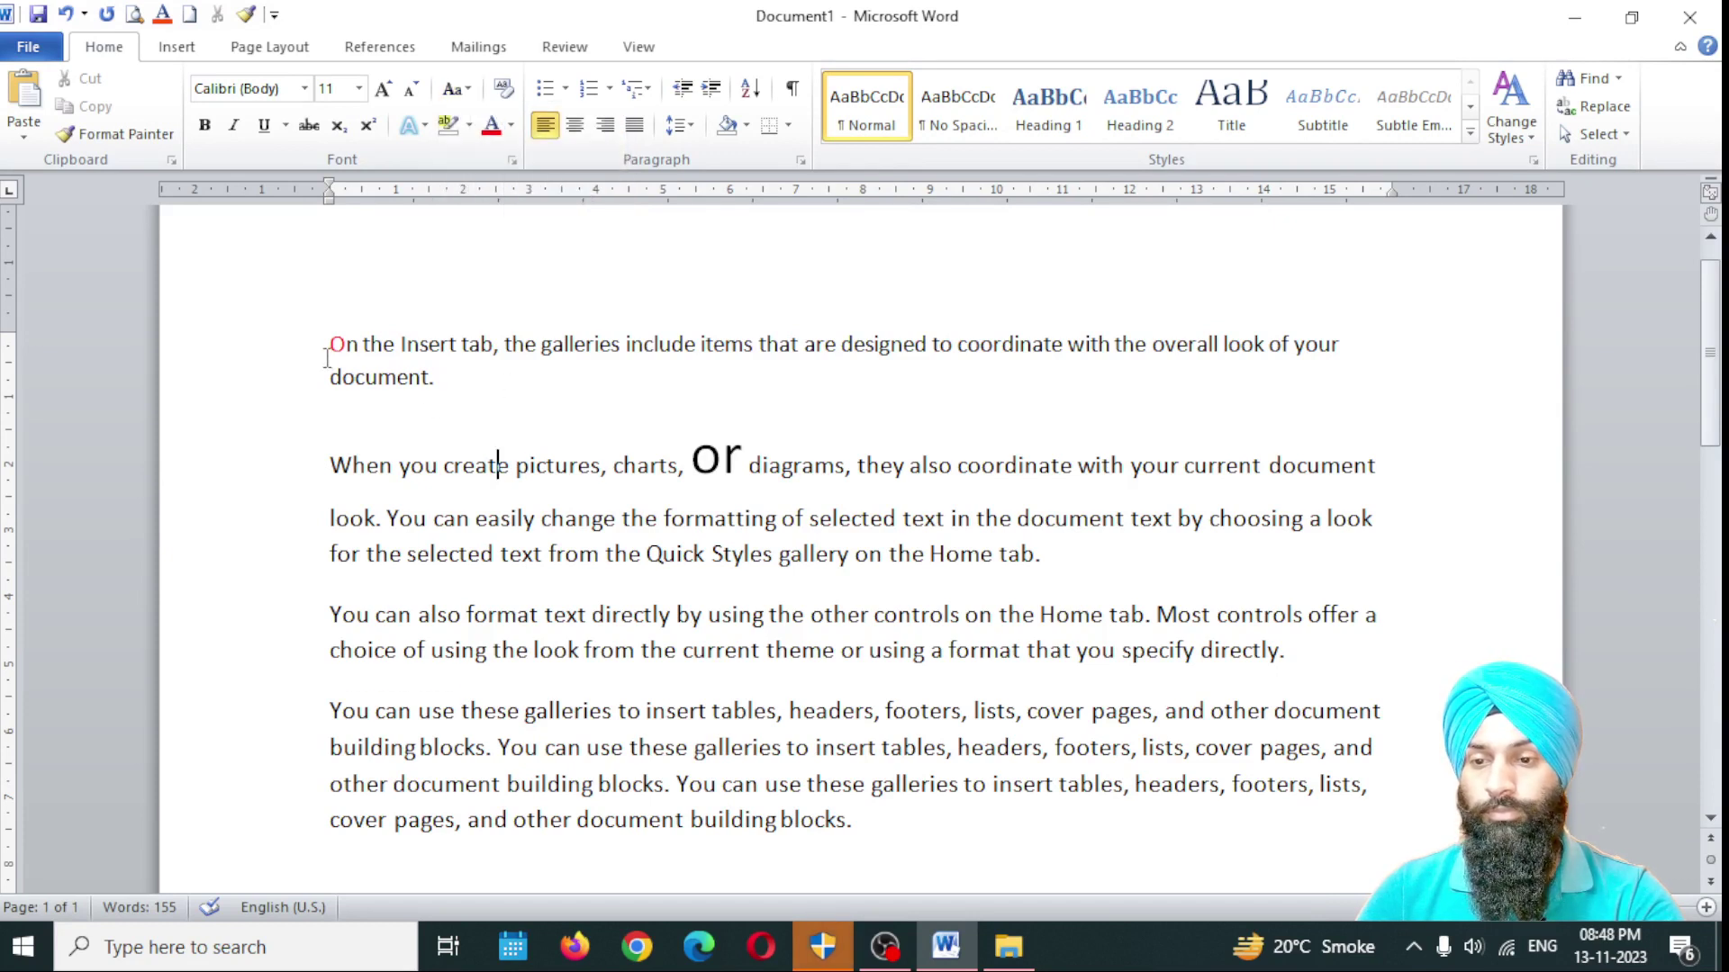
{"action": "left_click_drag", "start_coordinate": [436, 380], "coordinate": [329, 342]}
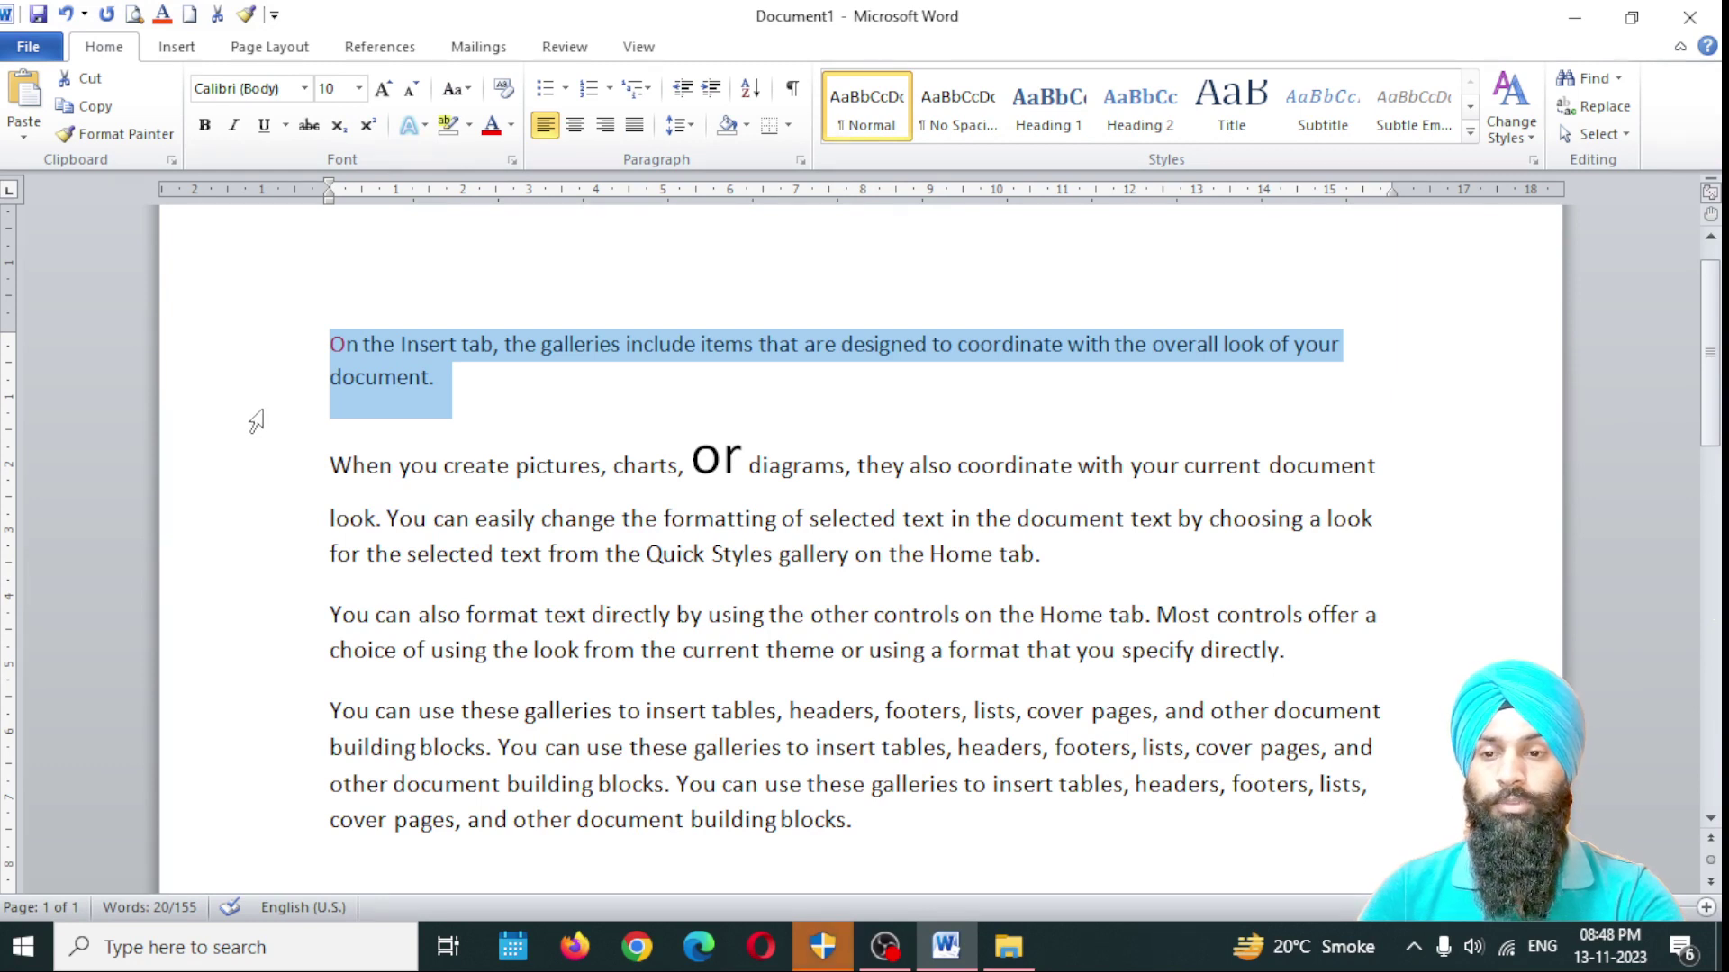
{"action": "left_click", "coordinate": [462, 90]}
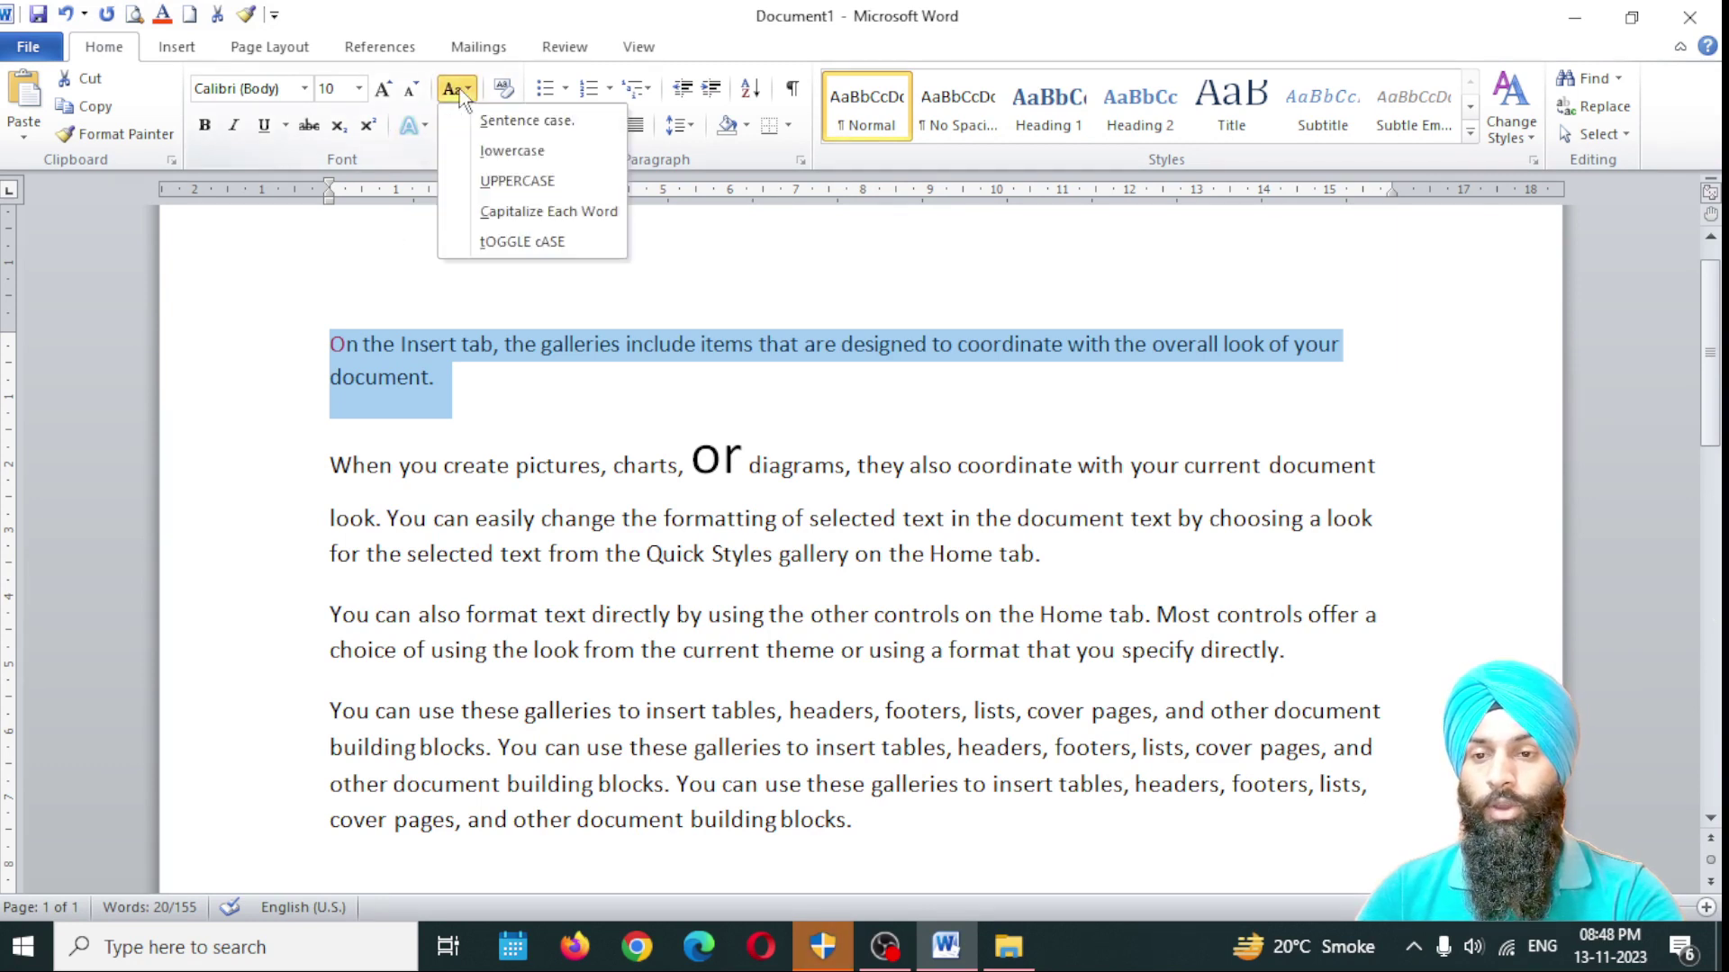
{"action": "left_click", "coordinate": [532, 155]}
{"action": "left_click", "coordinate": [495, 371]}
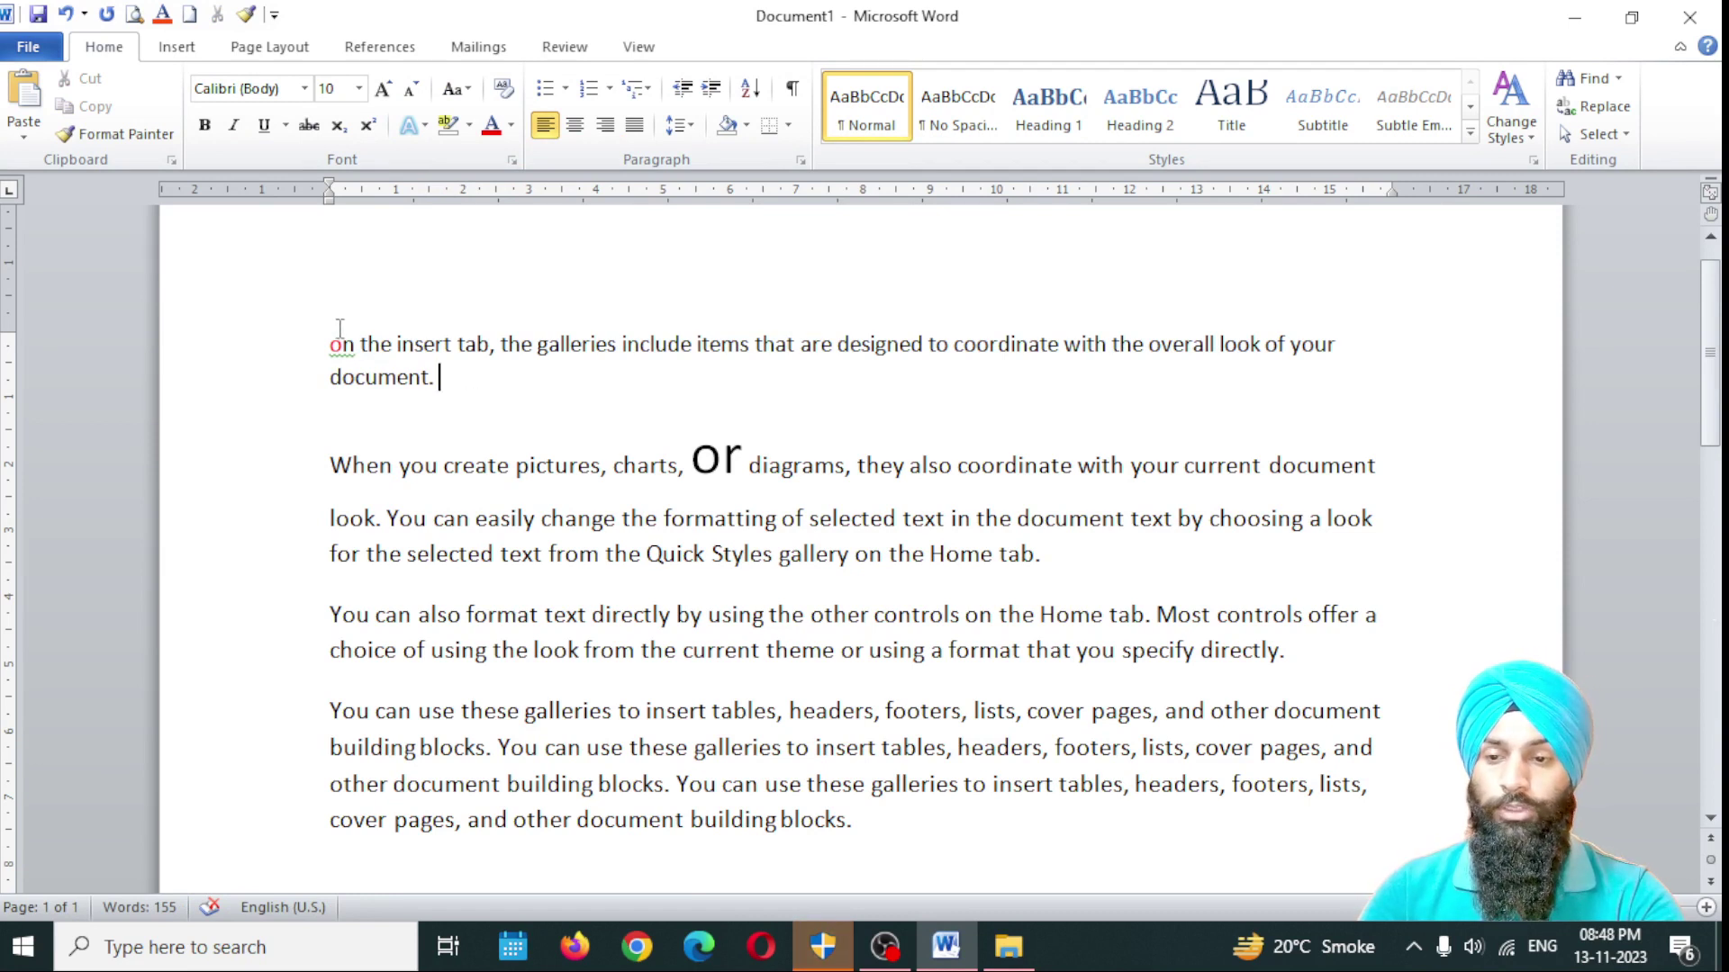
Step: Select all the document's text and convert it to UPPERCASE
{"action": "left_click_drag", "start_coordinate": [331, 343], "coordinate": [893, 862]}
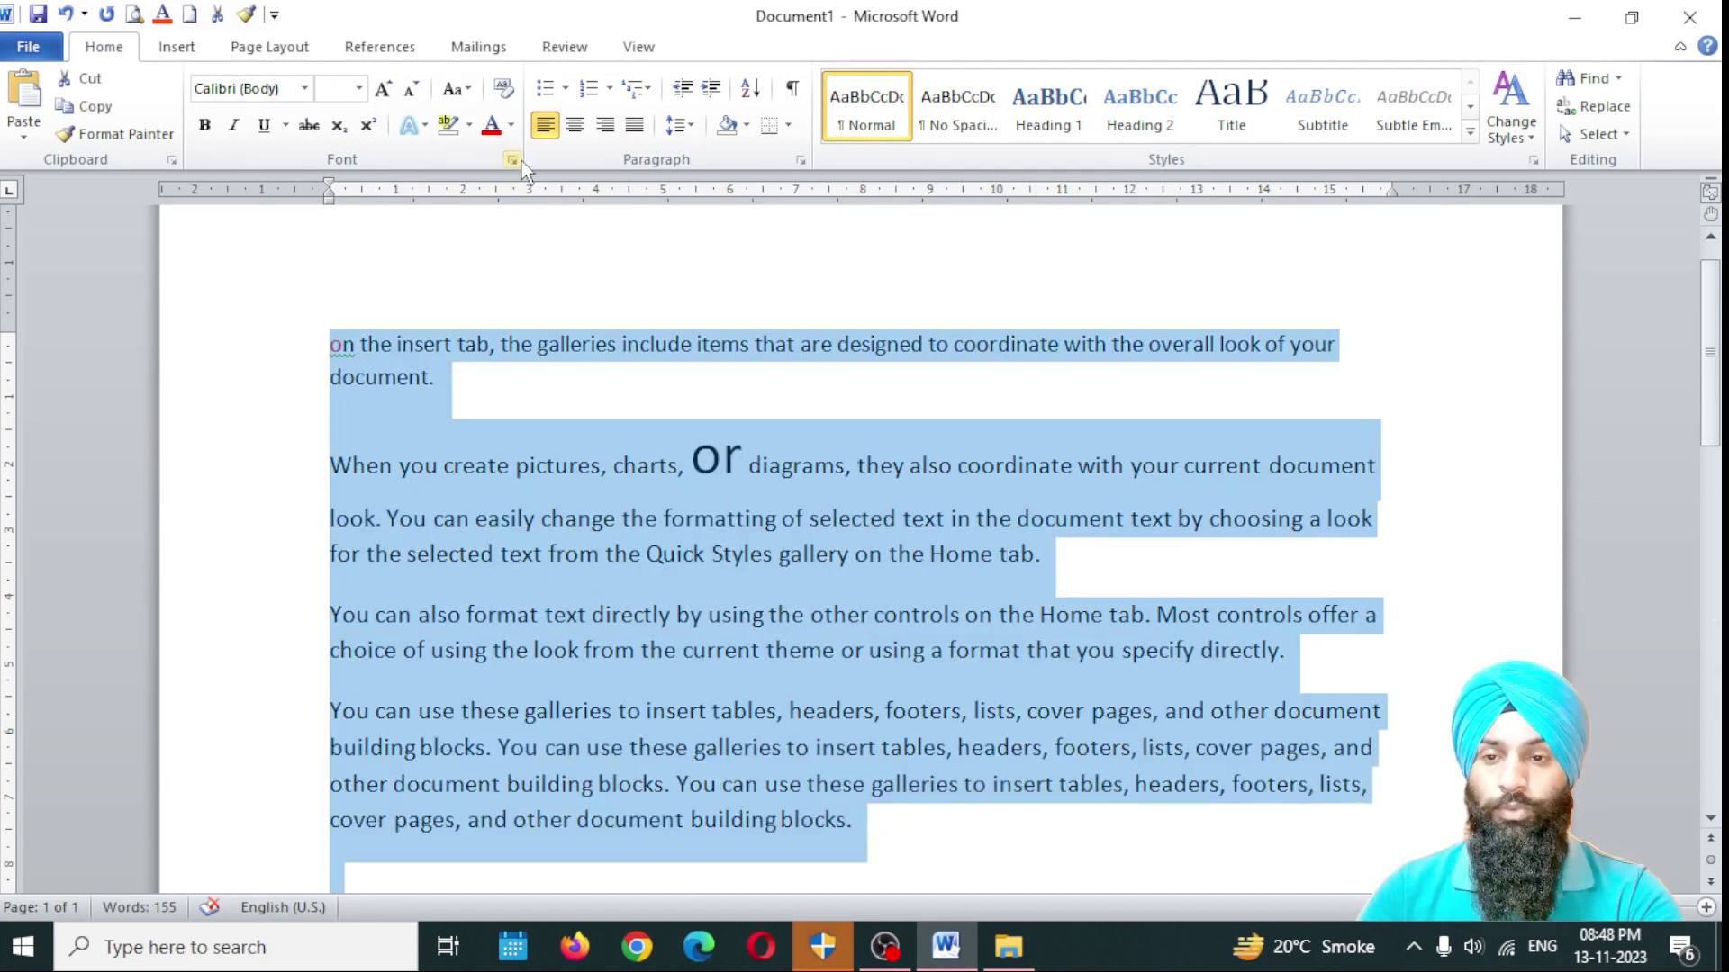
{"action": "left_click", "coordinate": [457, 89]}
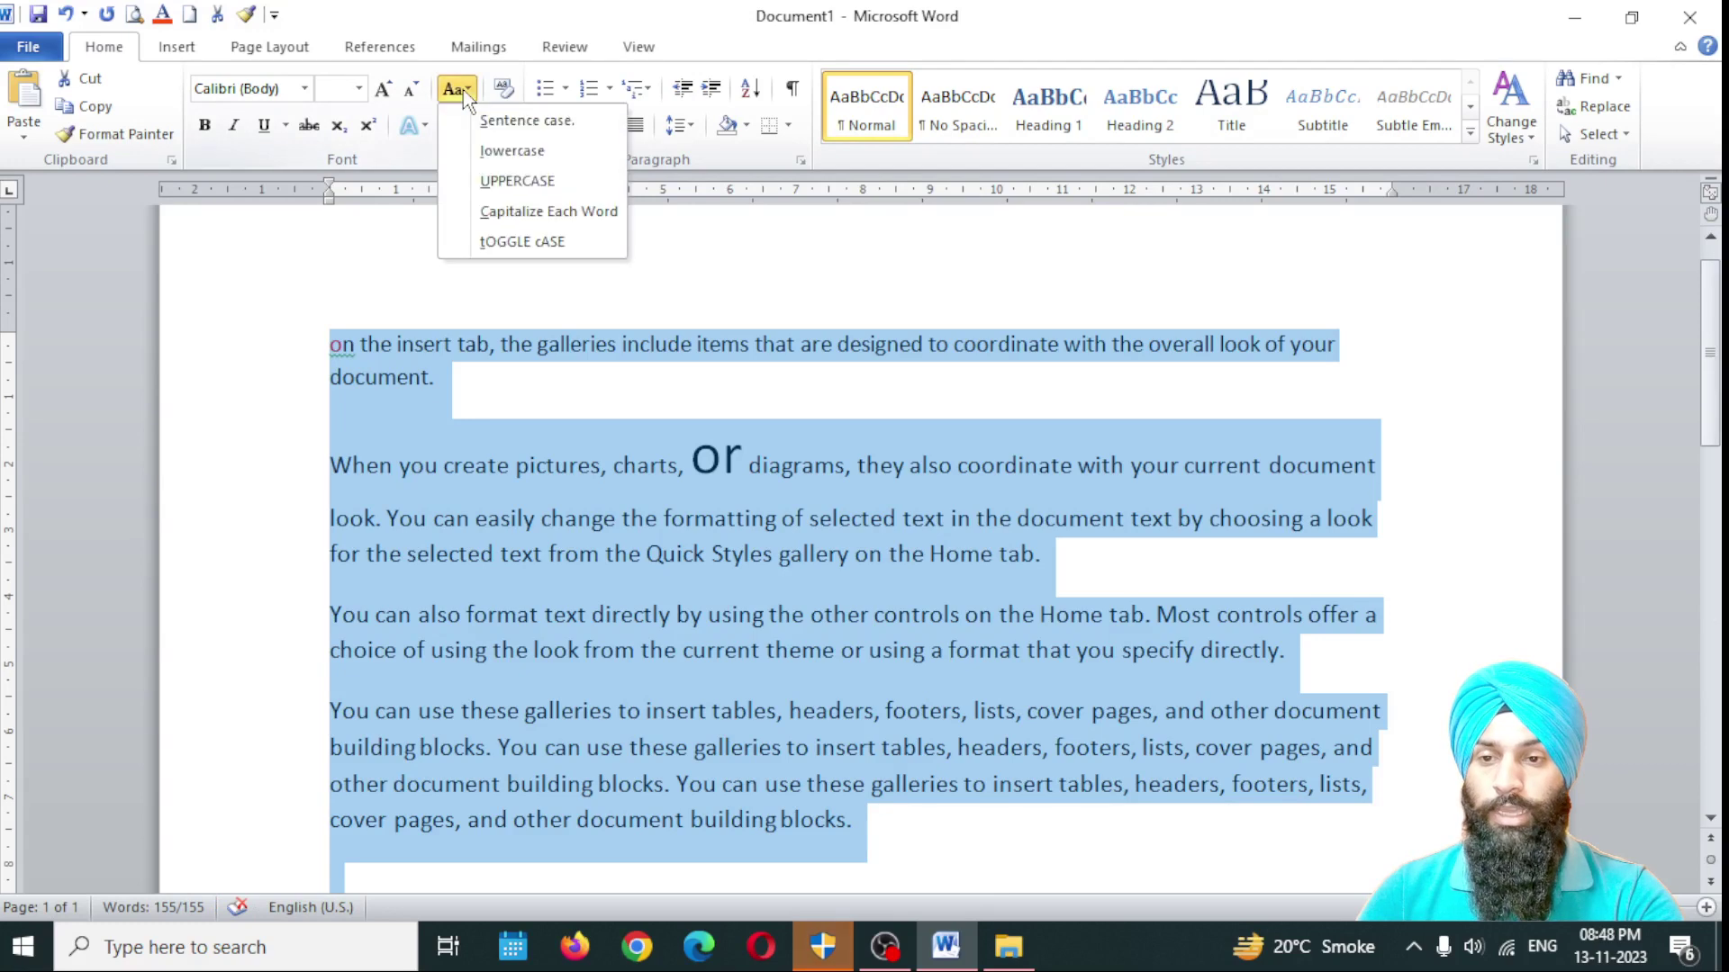
{"action": "left_click", "coordinate": [504, 181]}
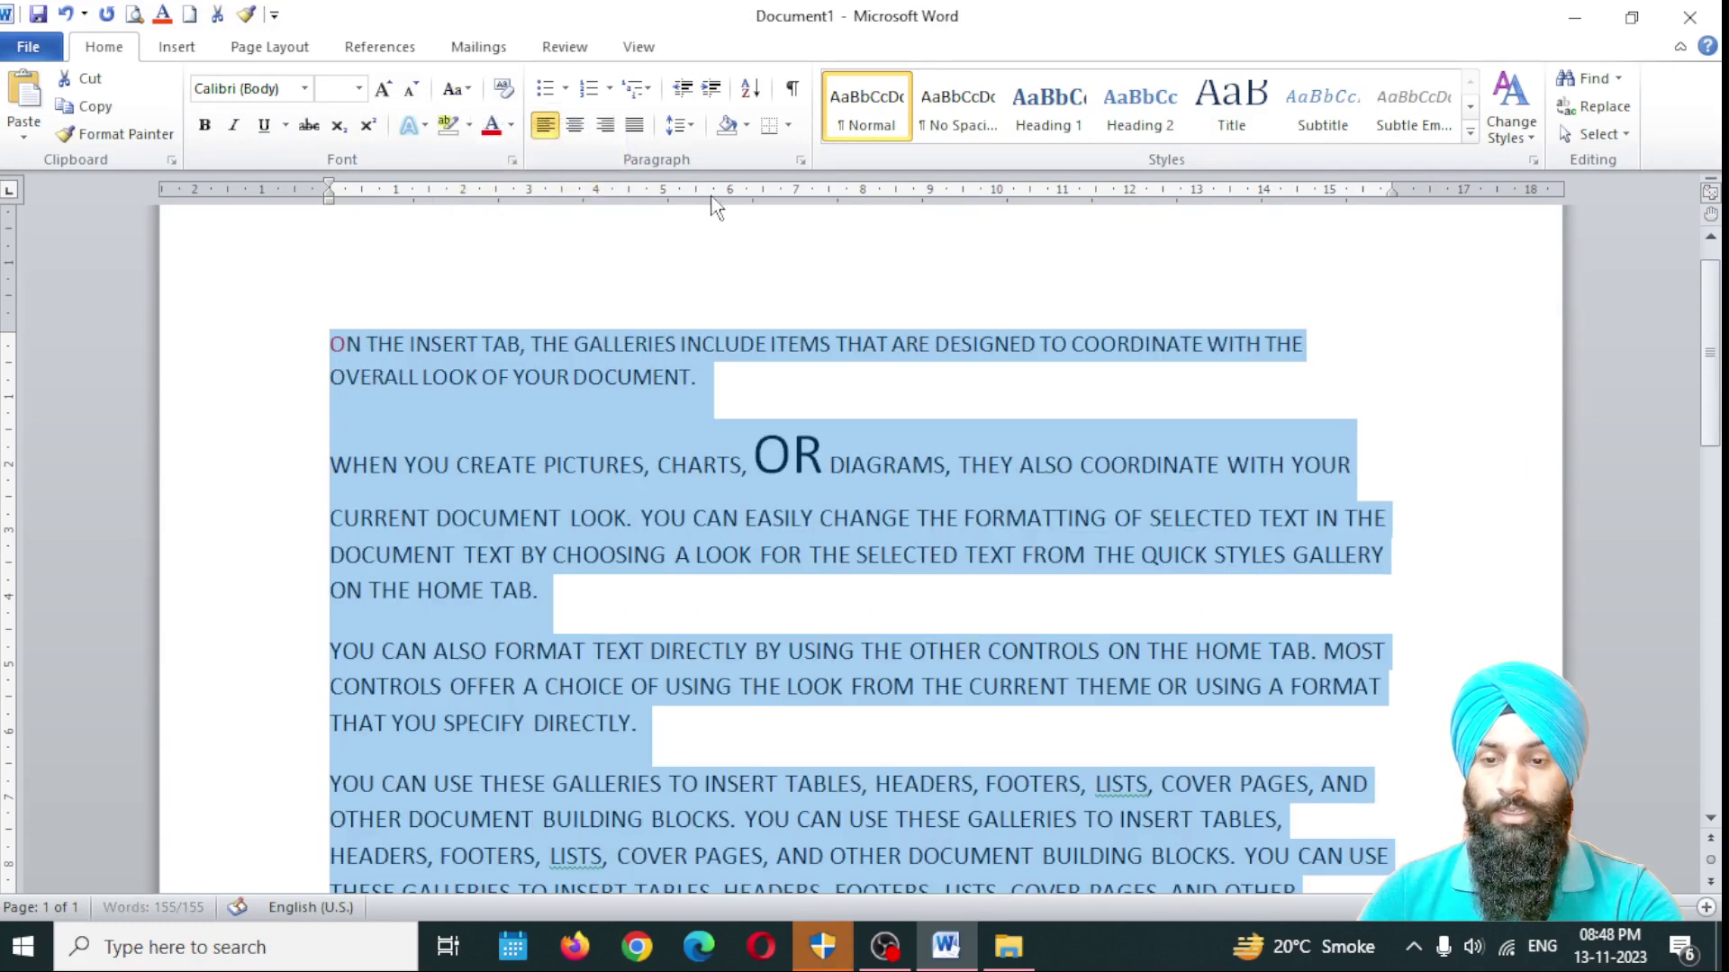
{"action": "left_click", "coordinate": [769, 388]}
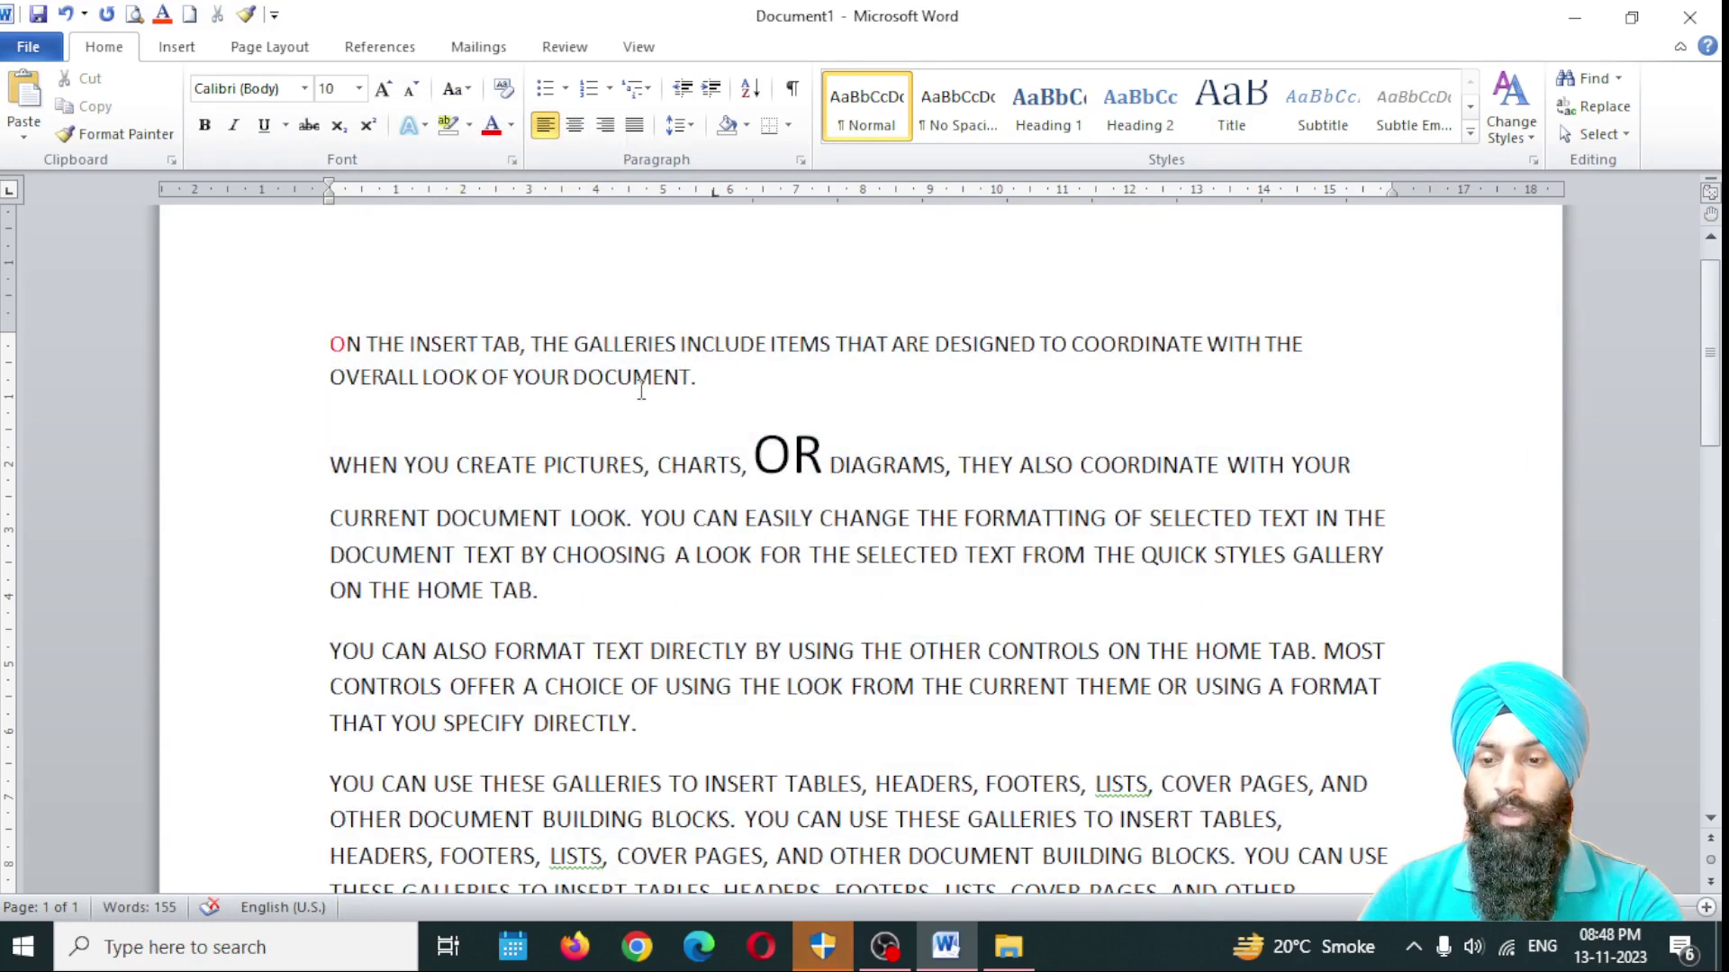
{"action": "scroll", "coordinate": [643, 392], "scroll_direction": "down", "scroll_amount": 1}
{"action": "scroll", "coordinate": [645, 391], "scroll_direction": "up", "scroll_amount": 1}
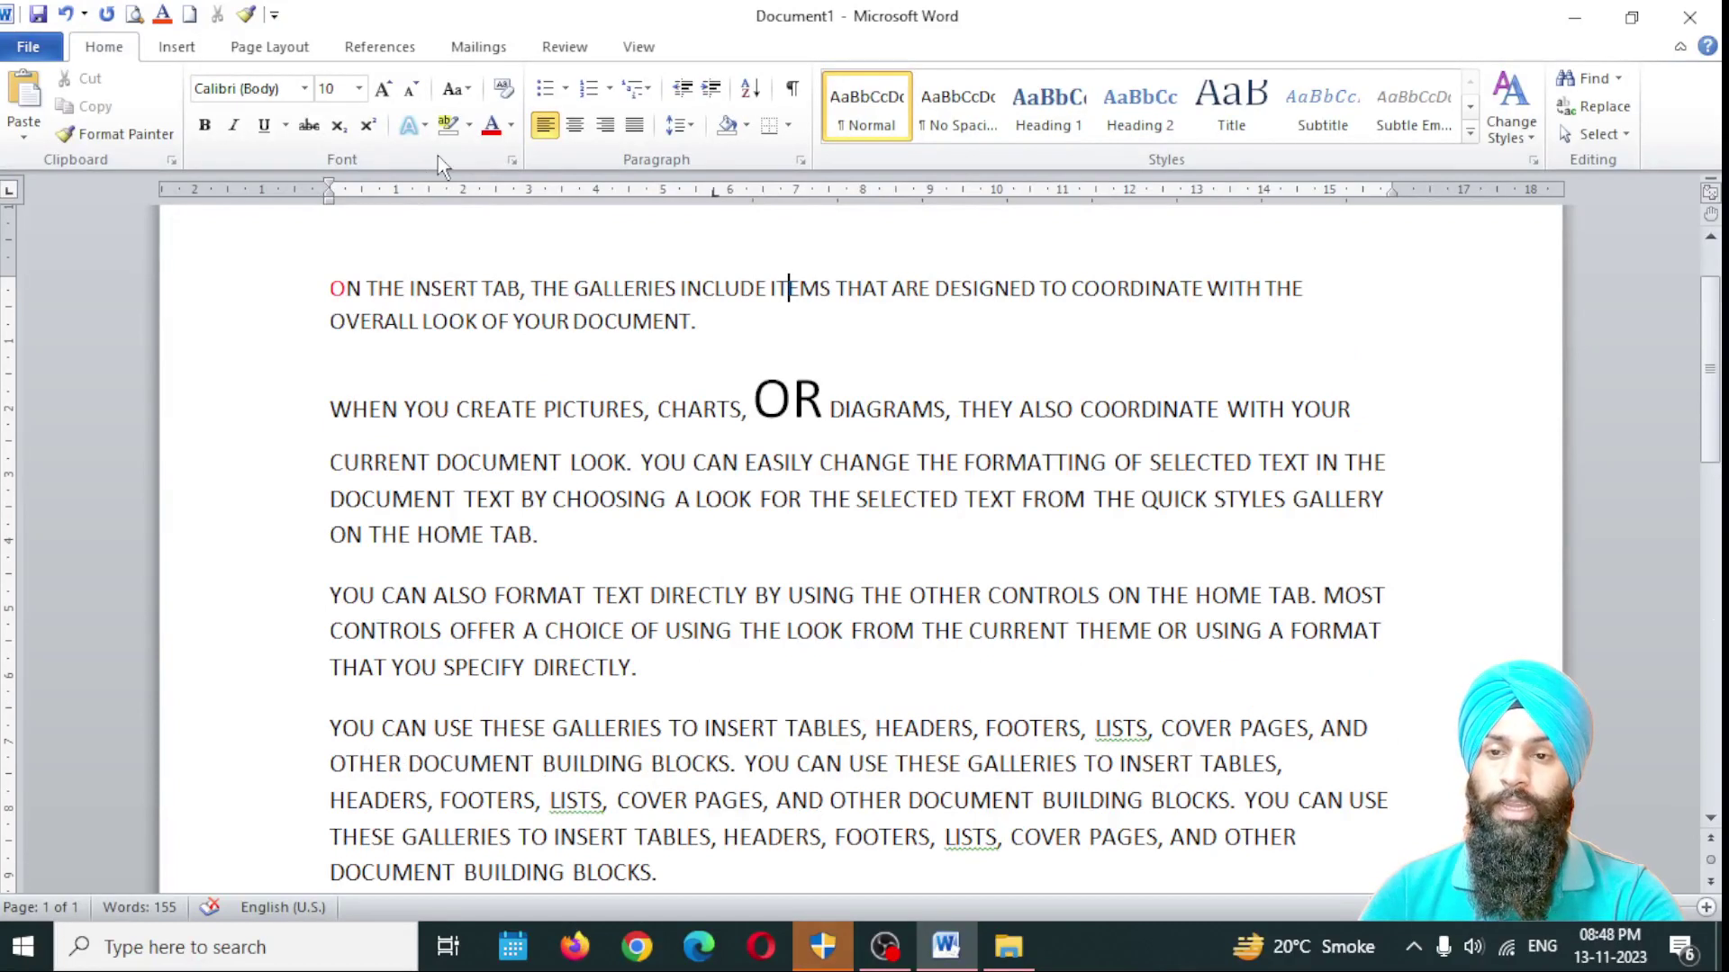
Step: Select all the paragraphs and change their case to Capitalize Each Word
{"action": "left_click", "coordinate": [466, 95]}
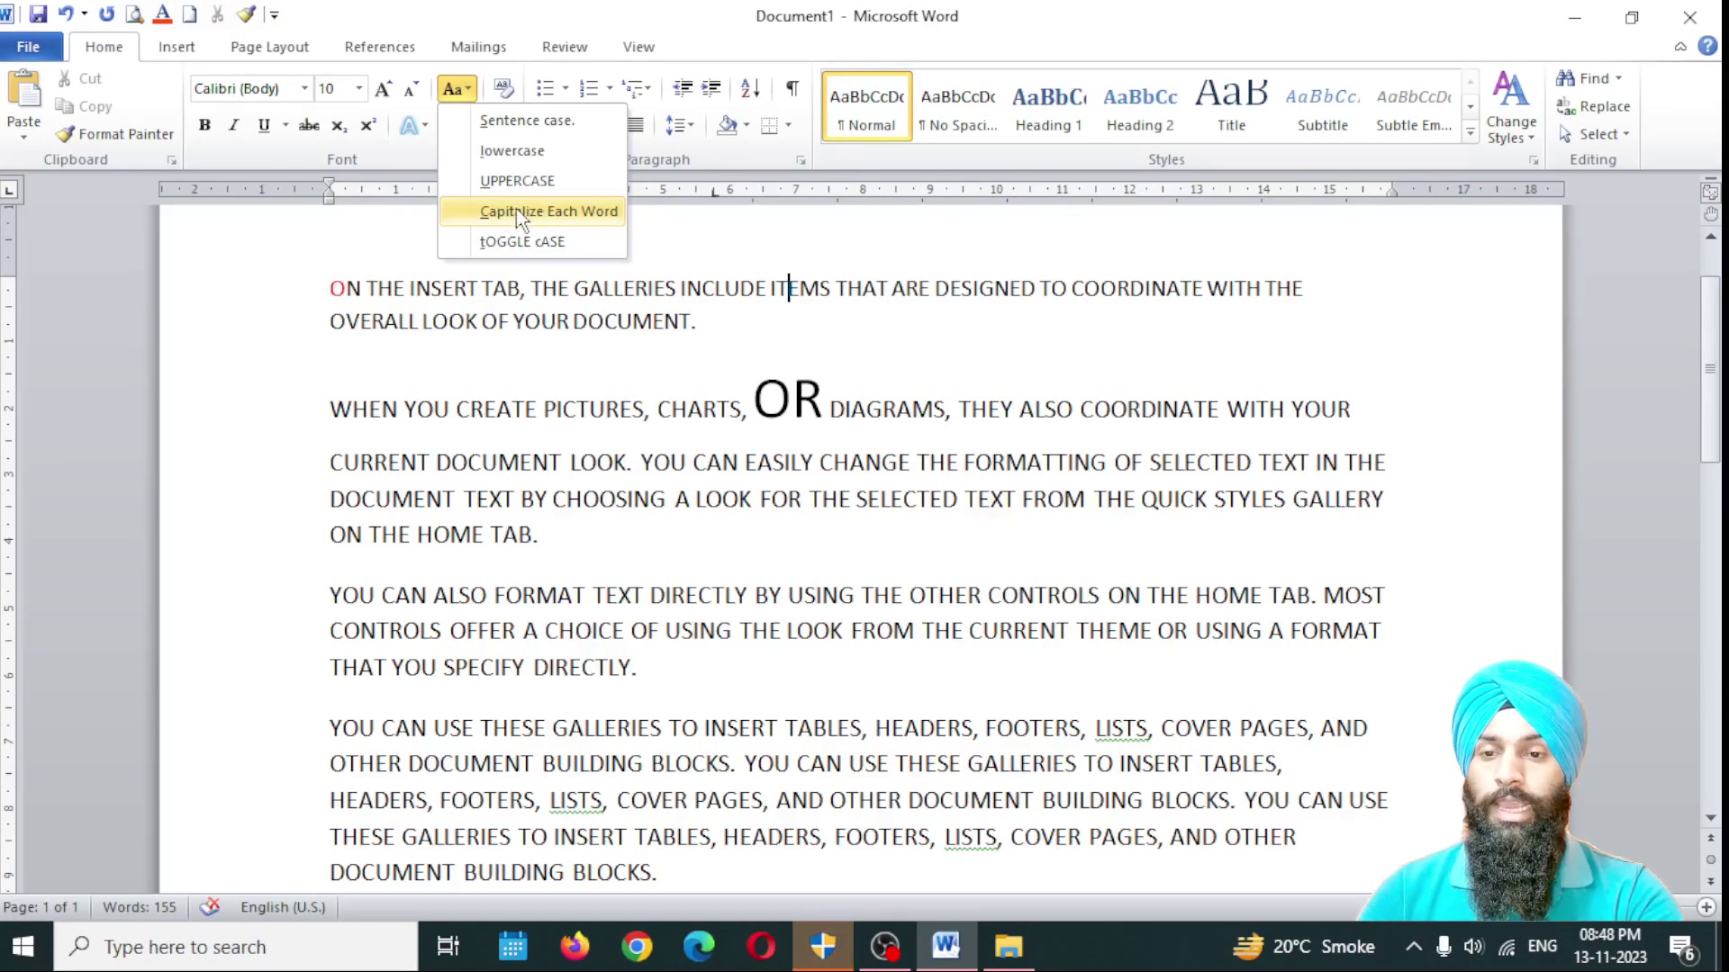
{"action": "left_click", "coordinate": [326, 288]}
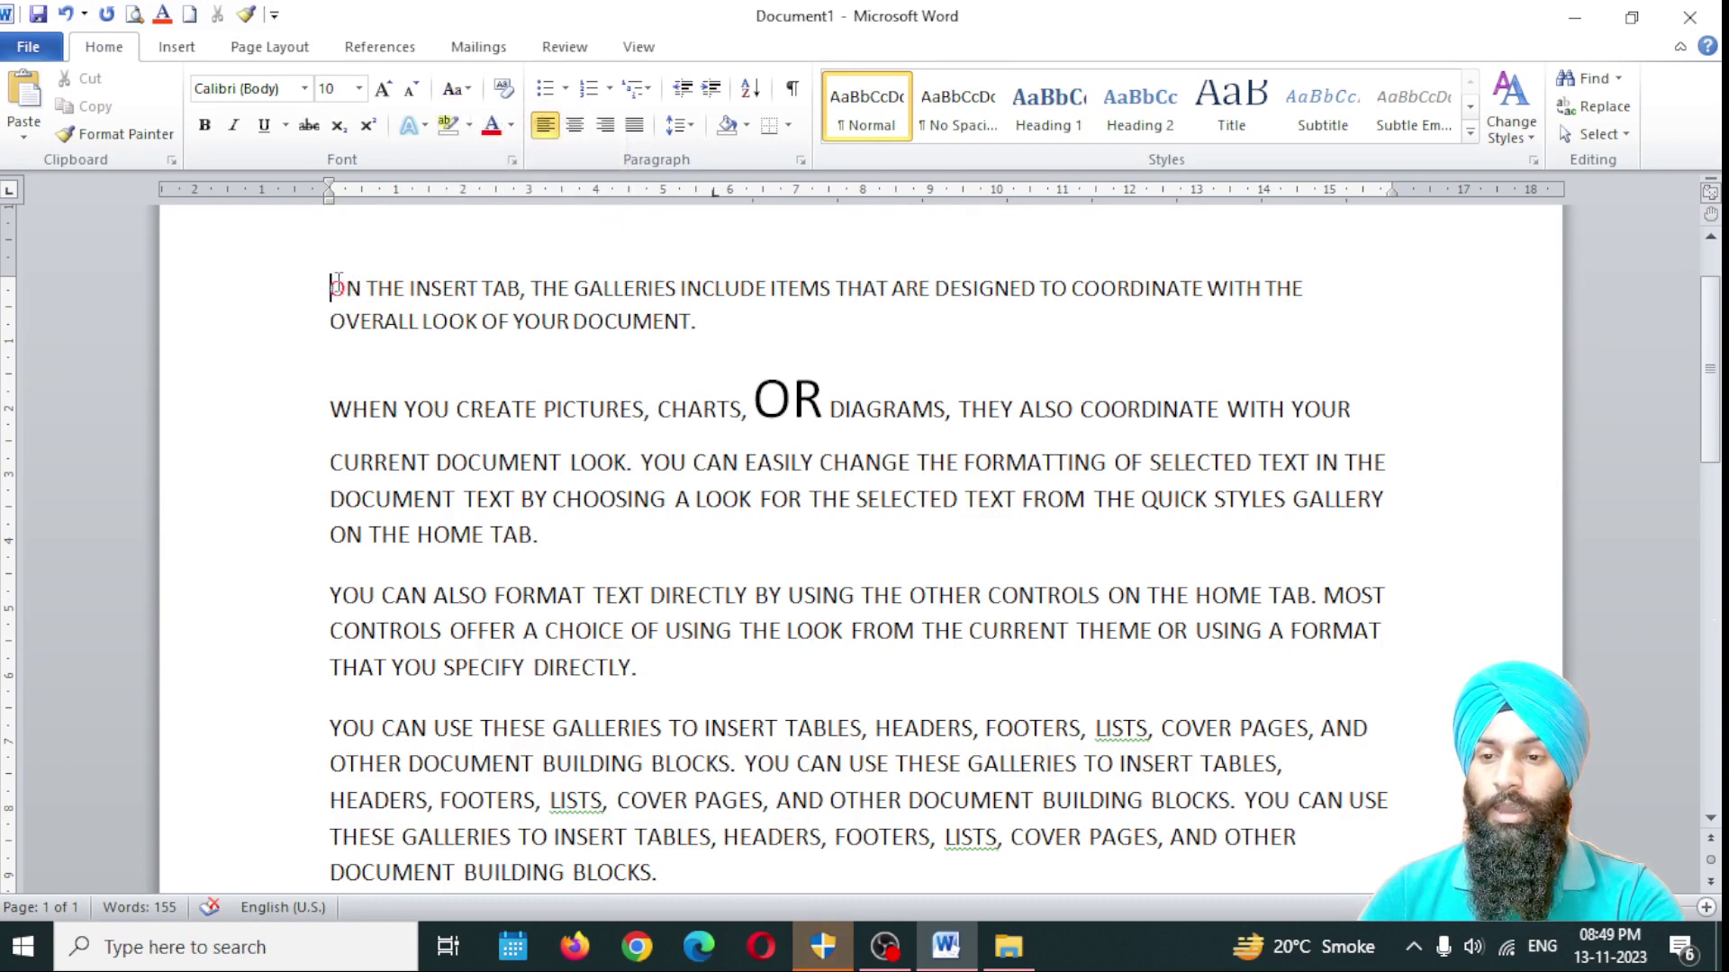
{"action": "left_click_drag", "start_coordinate": [328, 288], "coordinate": [957, 868]}
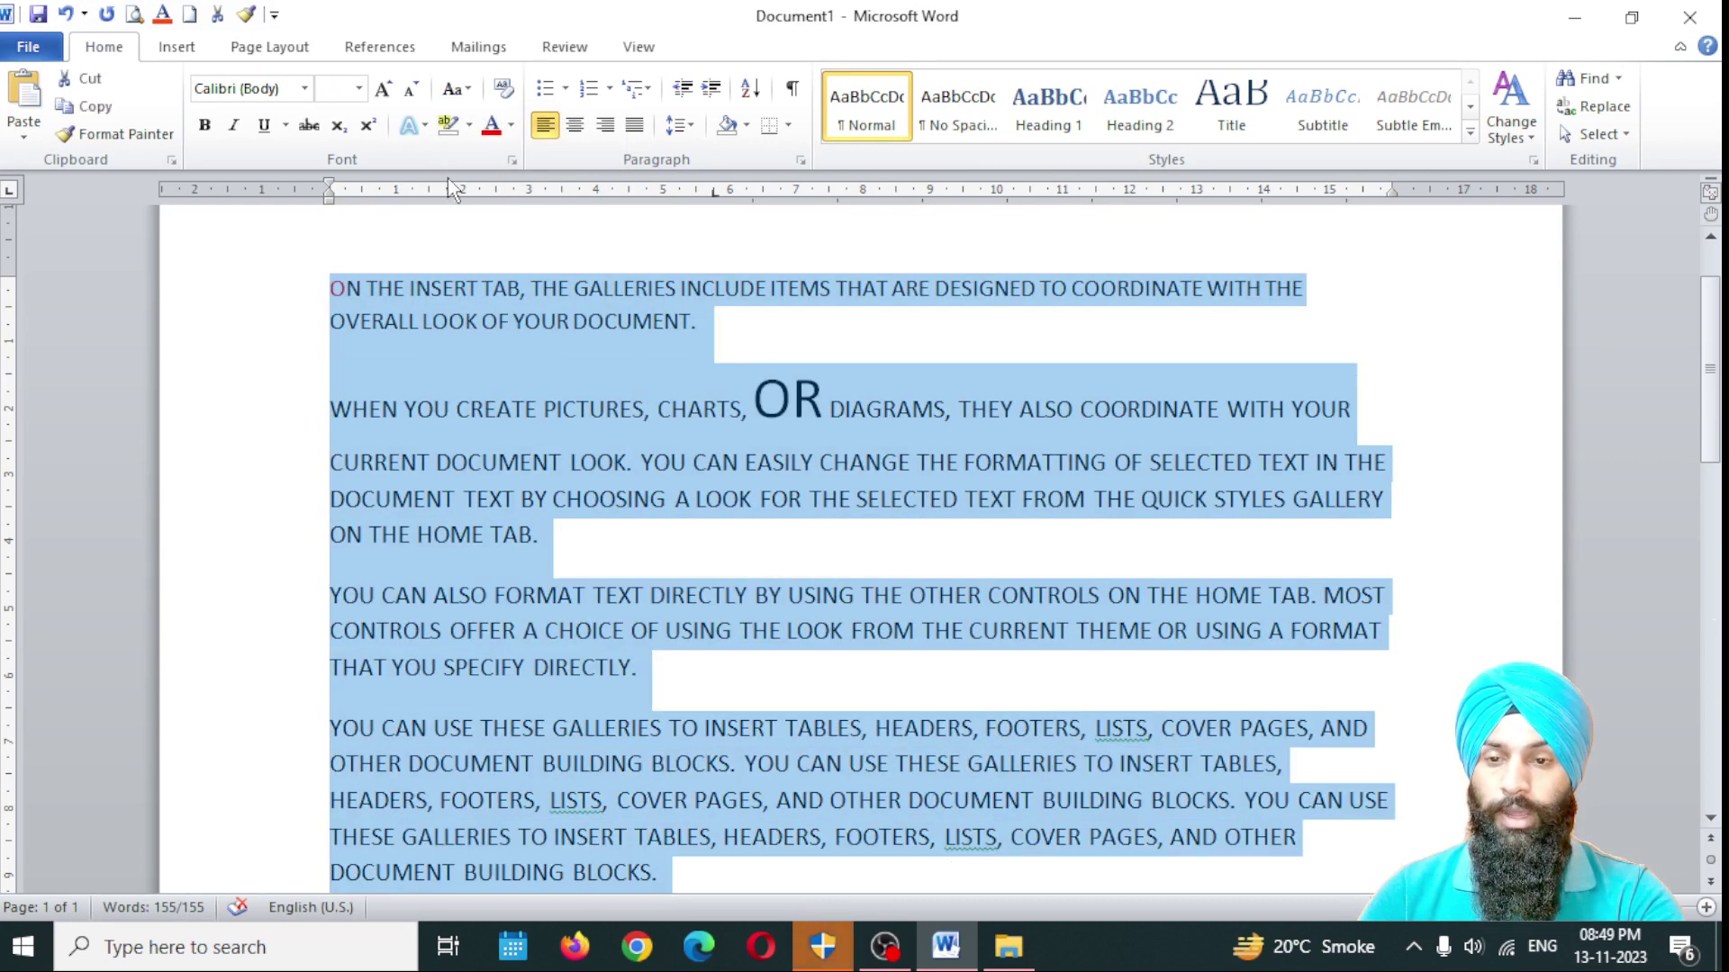
{"action": "left_click", "coordinate": [452, 88]}
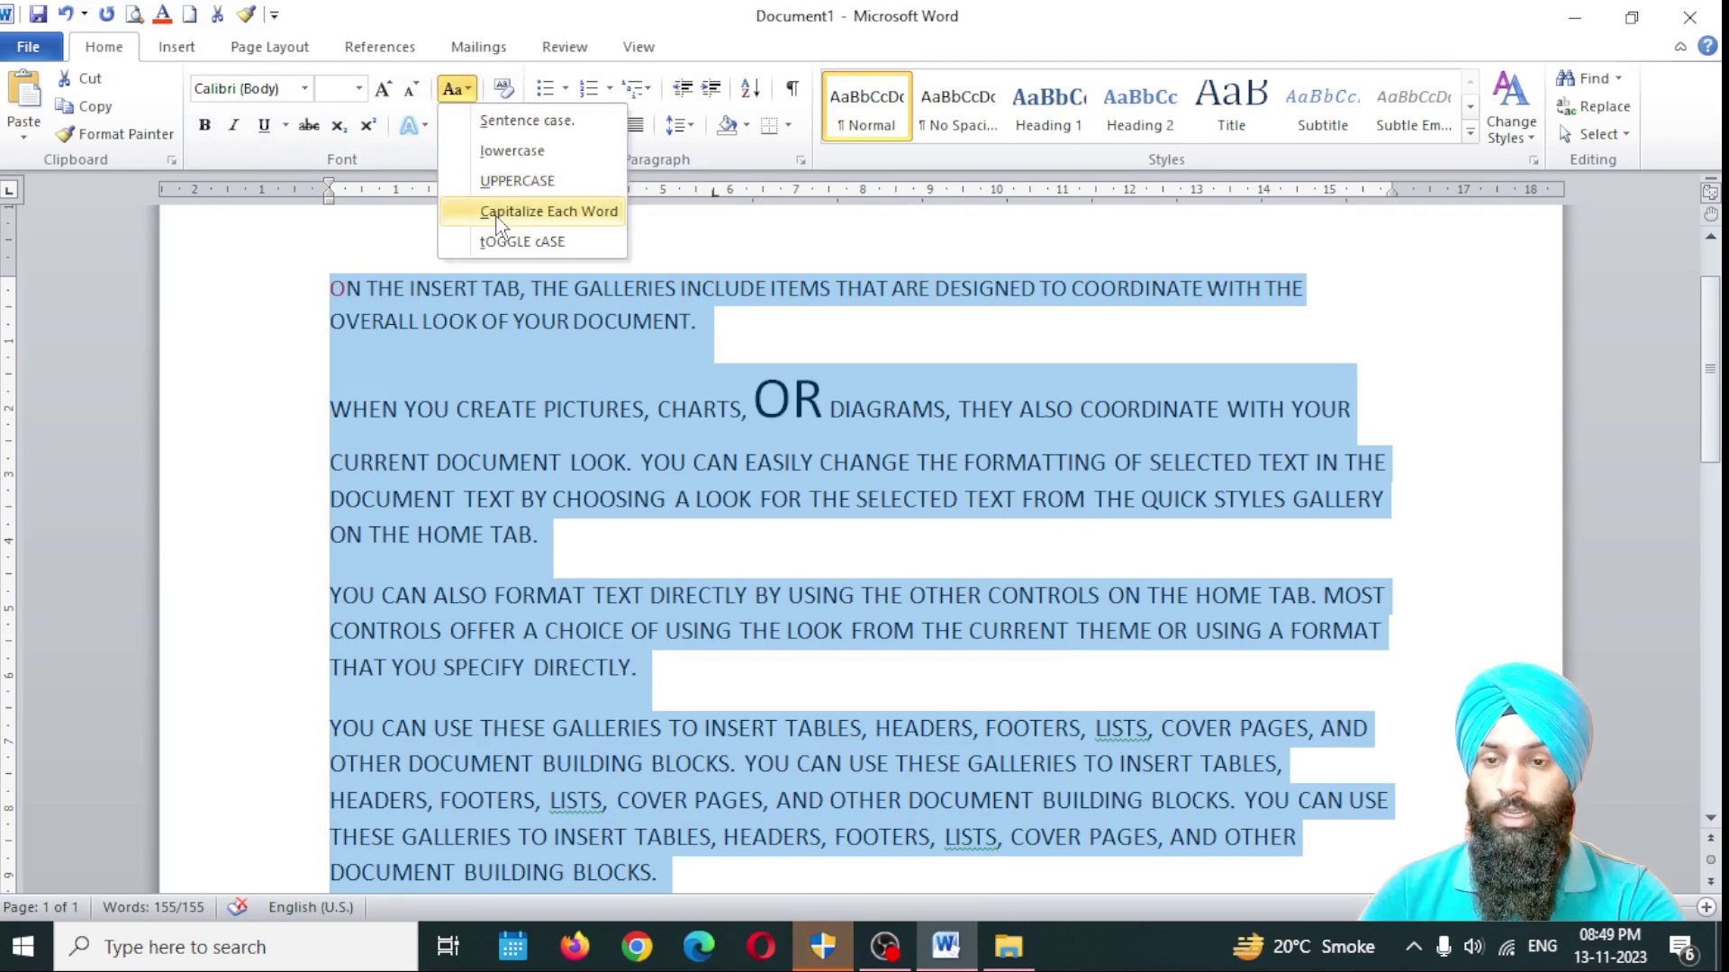
{"action": "left_click", "coordinate": [497, 212]}
{"action": "left_click", "coordinate": [522, 286]}
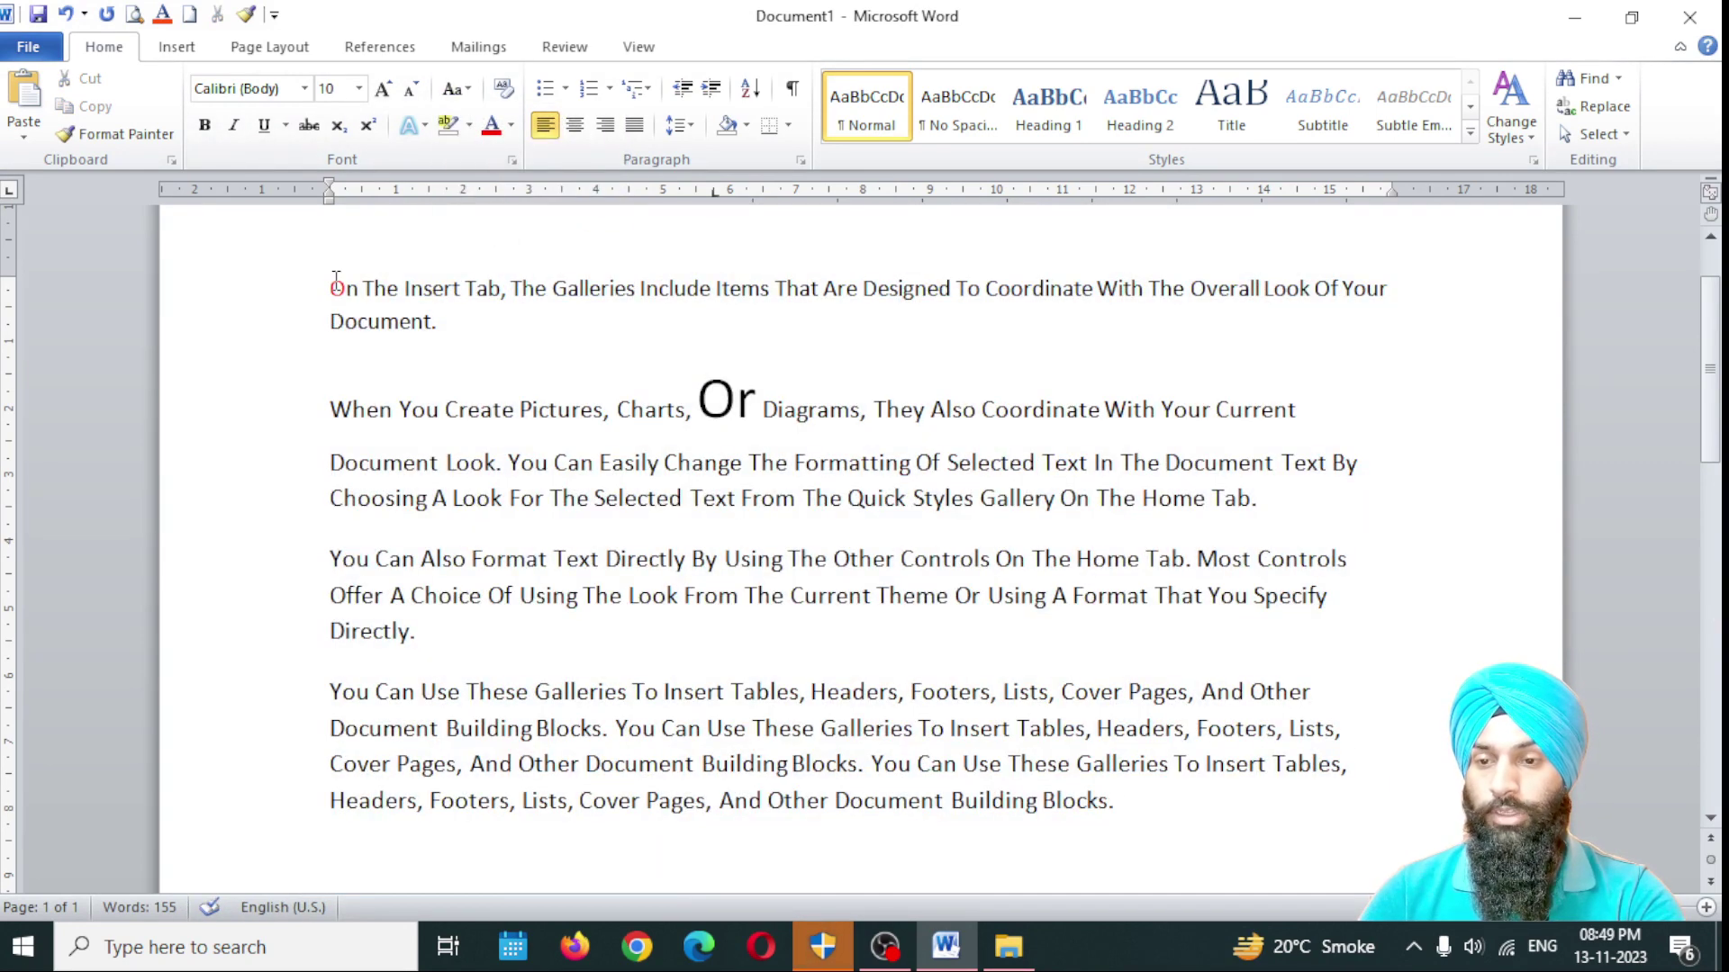
{"action": "left_click_drag", "start_coordinate": [335, 288], "coordinate": [461, 290]}
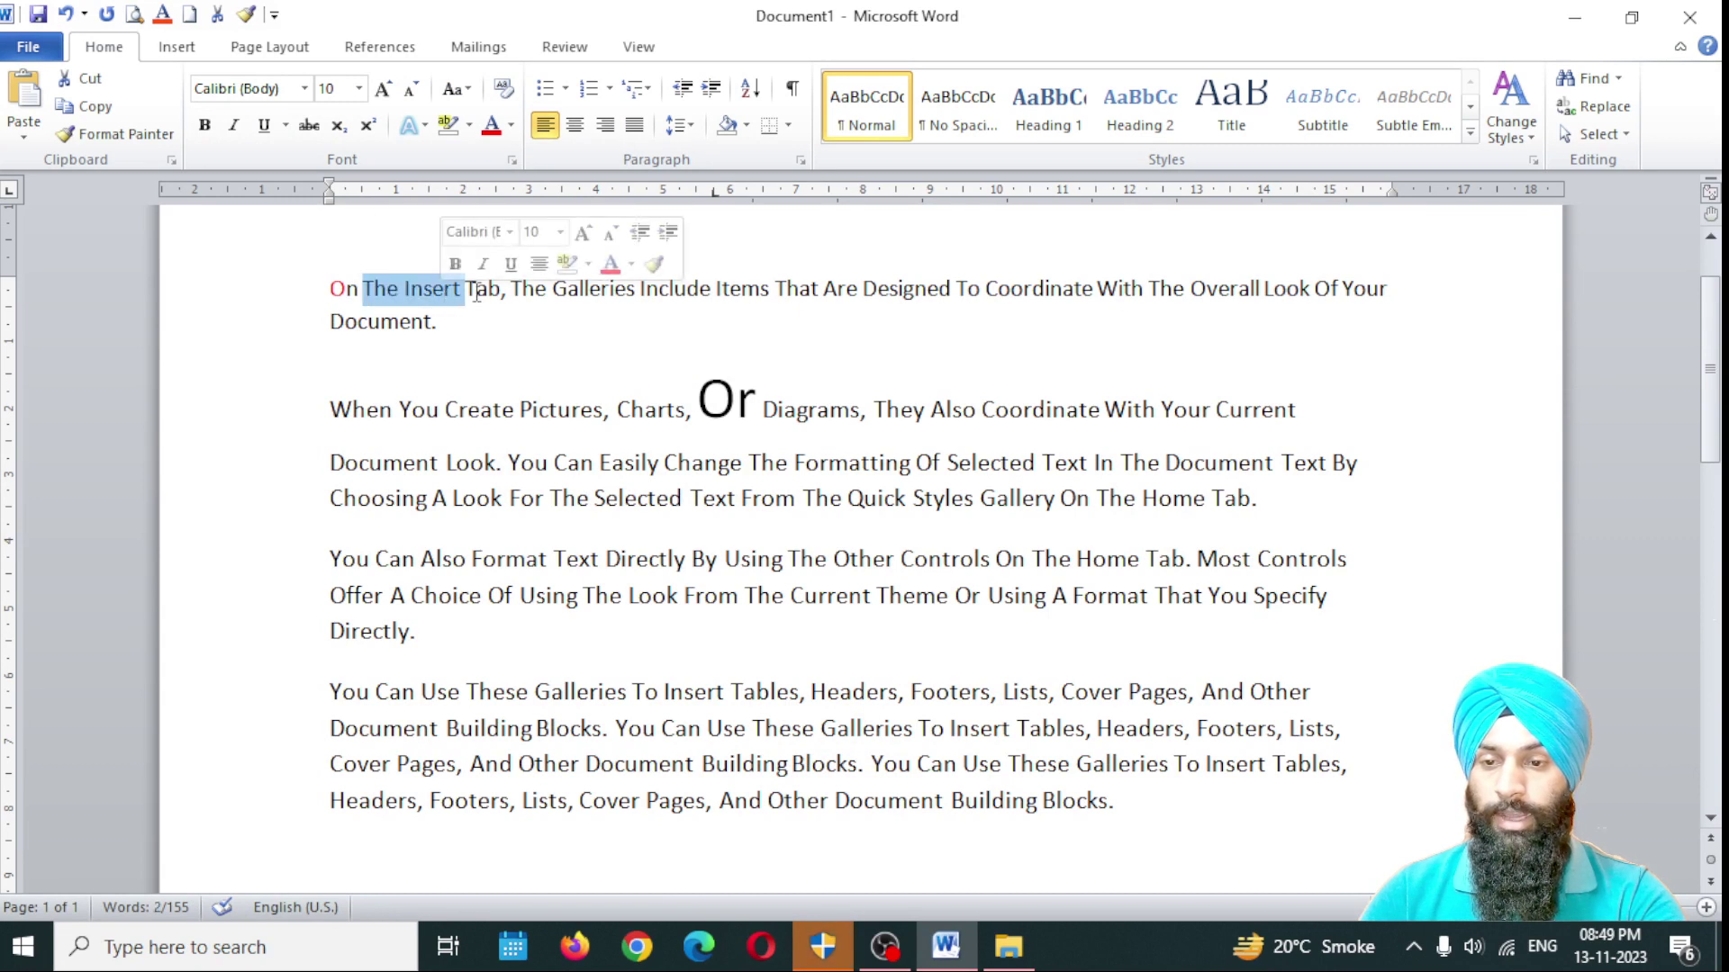
{"action": "left_click", "coordinate": [480, 288]}
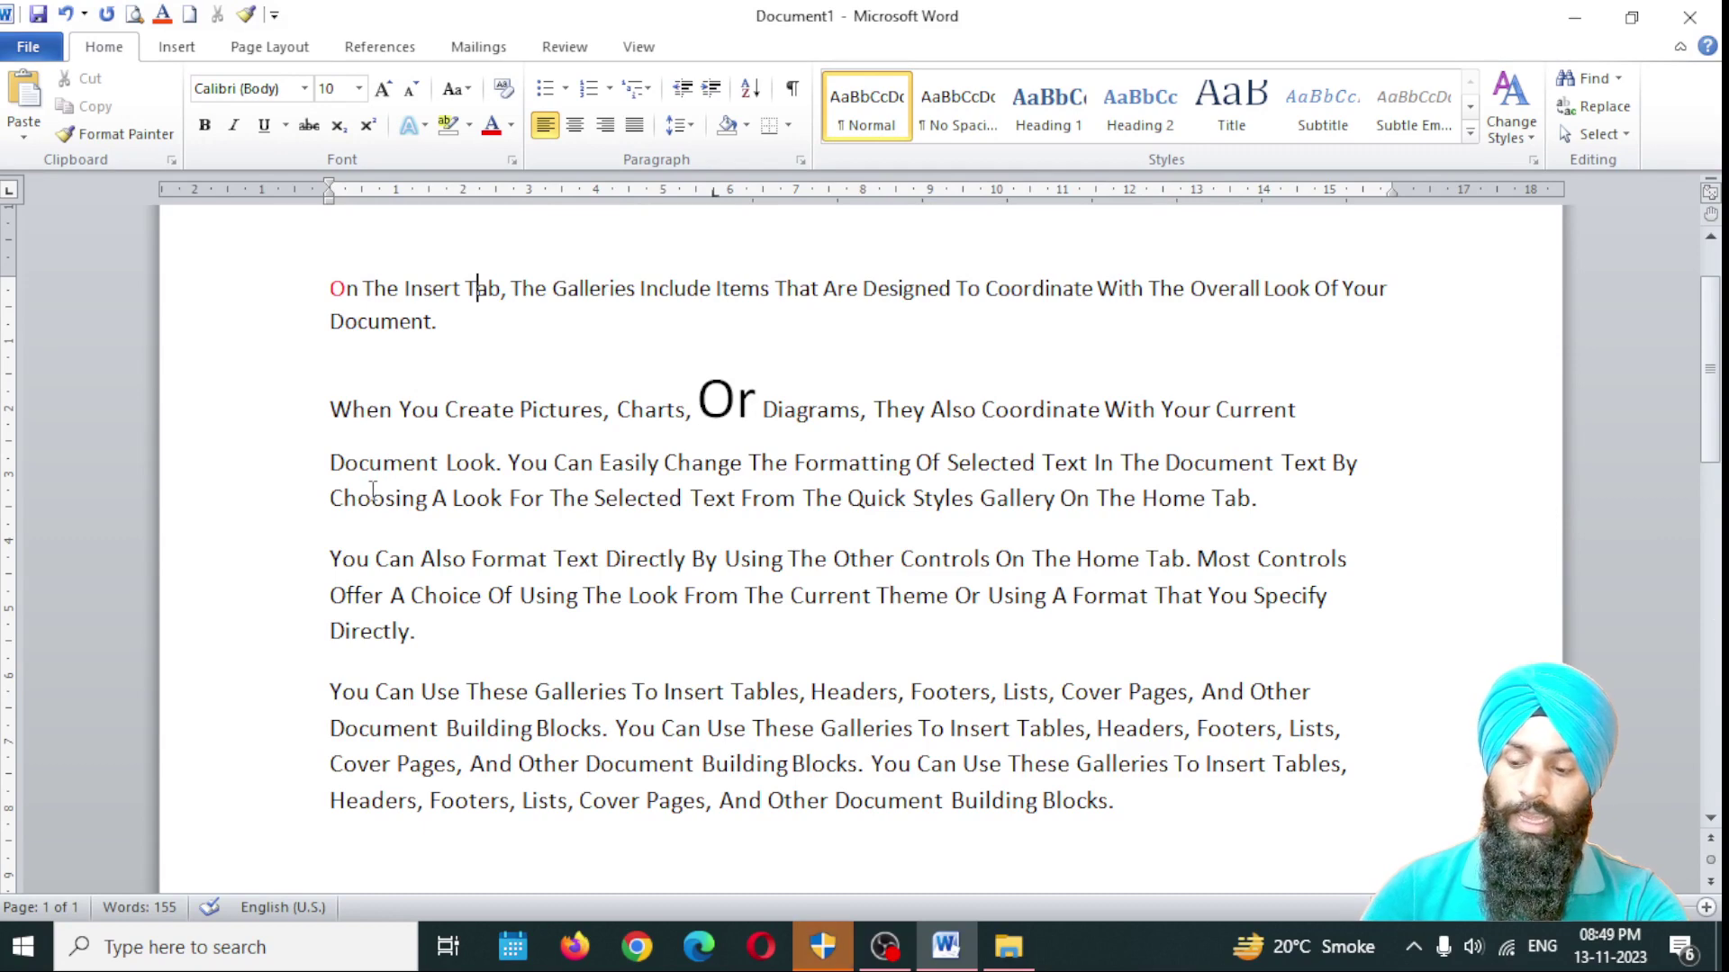
Step: Select the entire document and apply tOGGLE cASE to its text
{"action": "key", "text": "ctrl+a"}
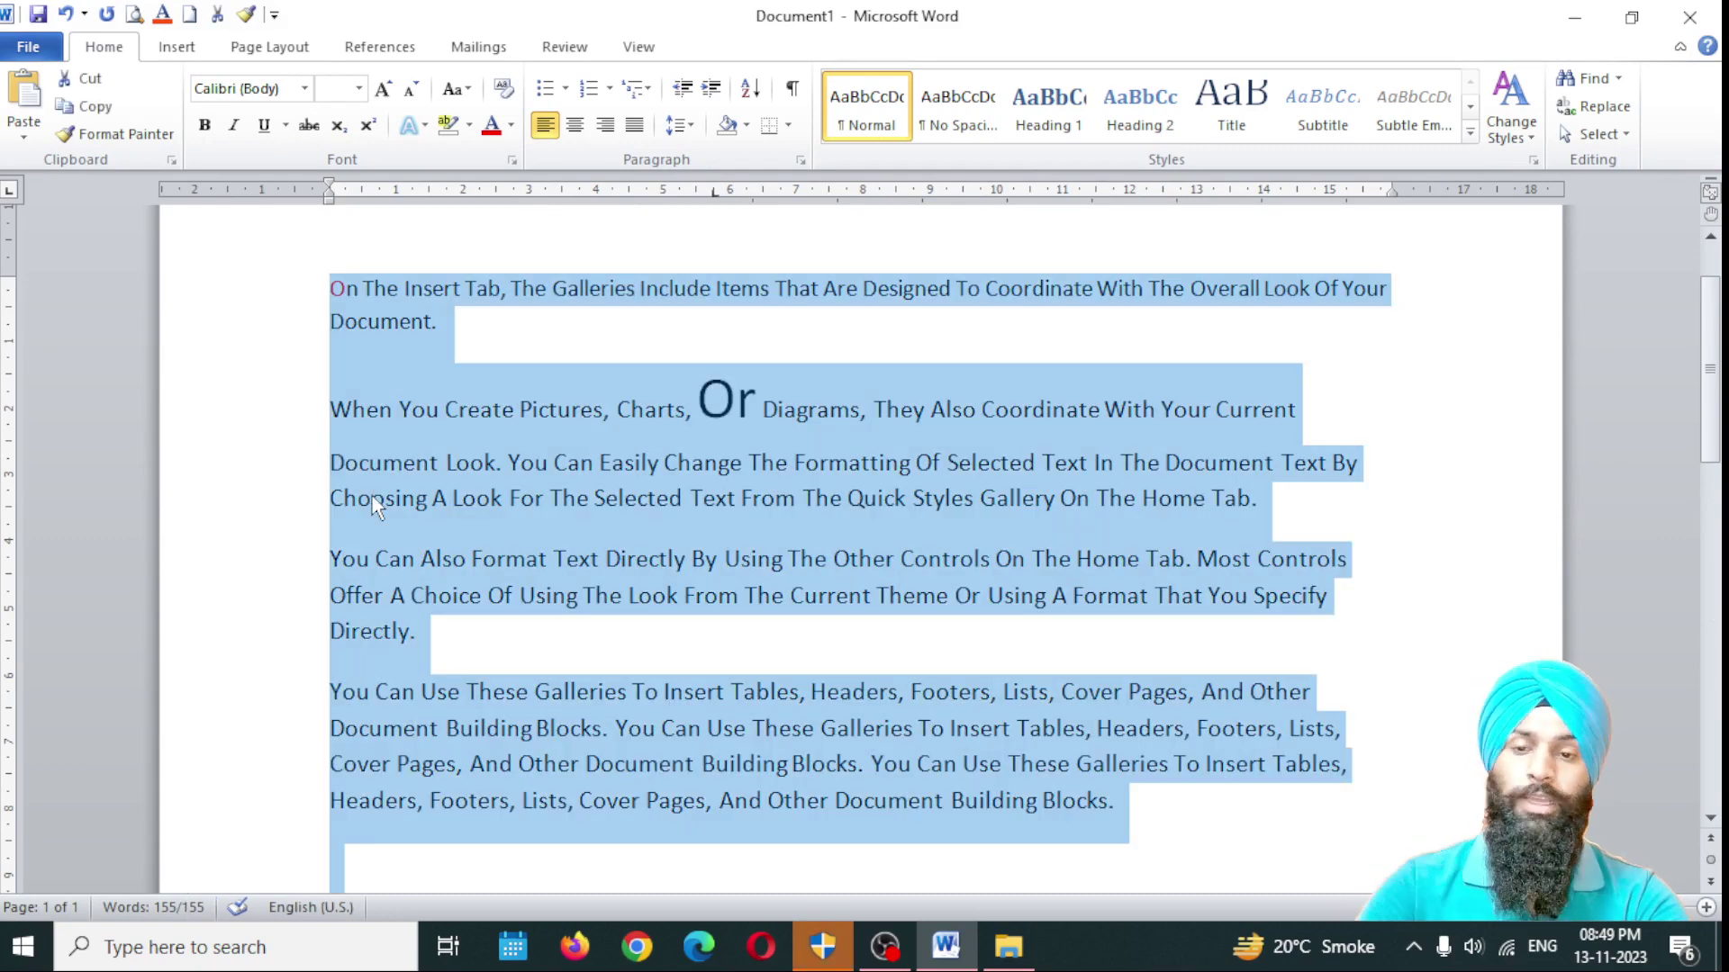
{"action": "left_click", "coordinate": [466, 90]}
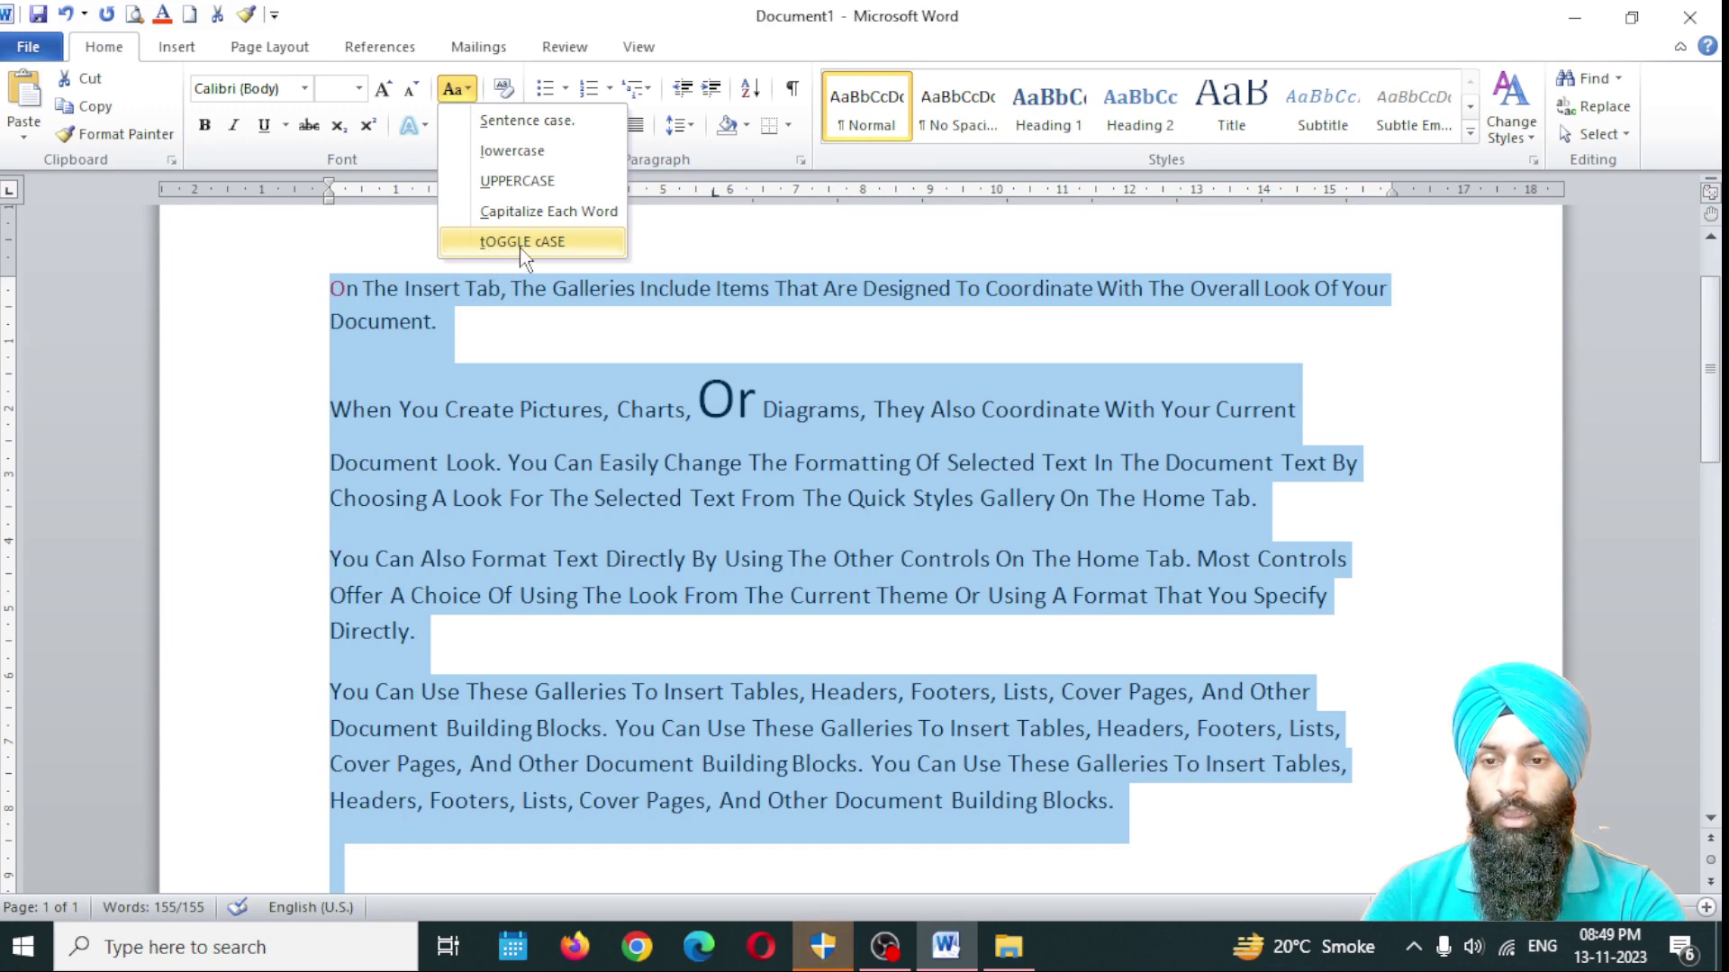
{"action": "left_click", "coordinate": [547, 245]}
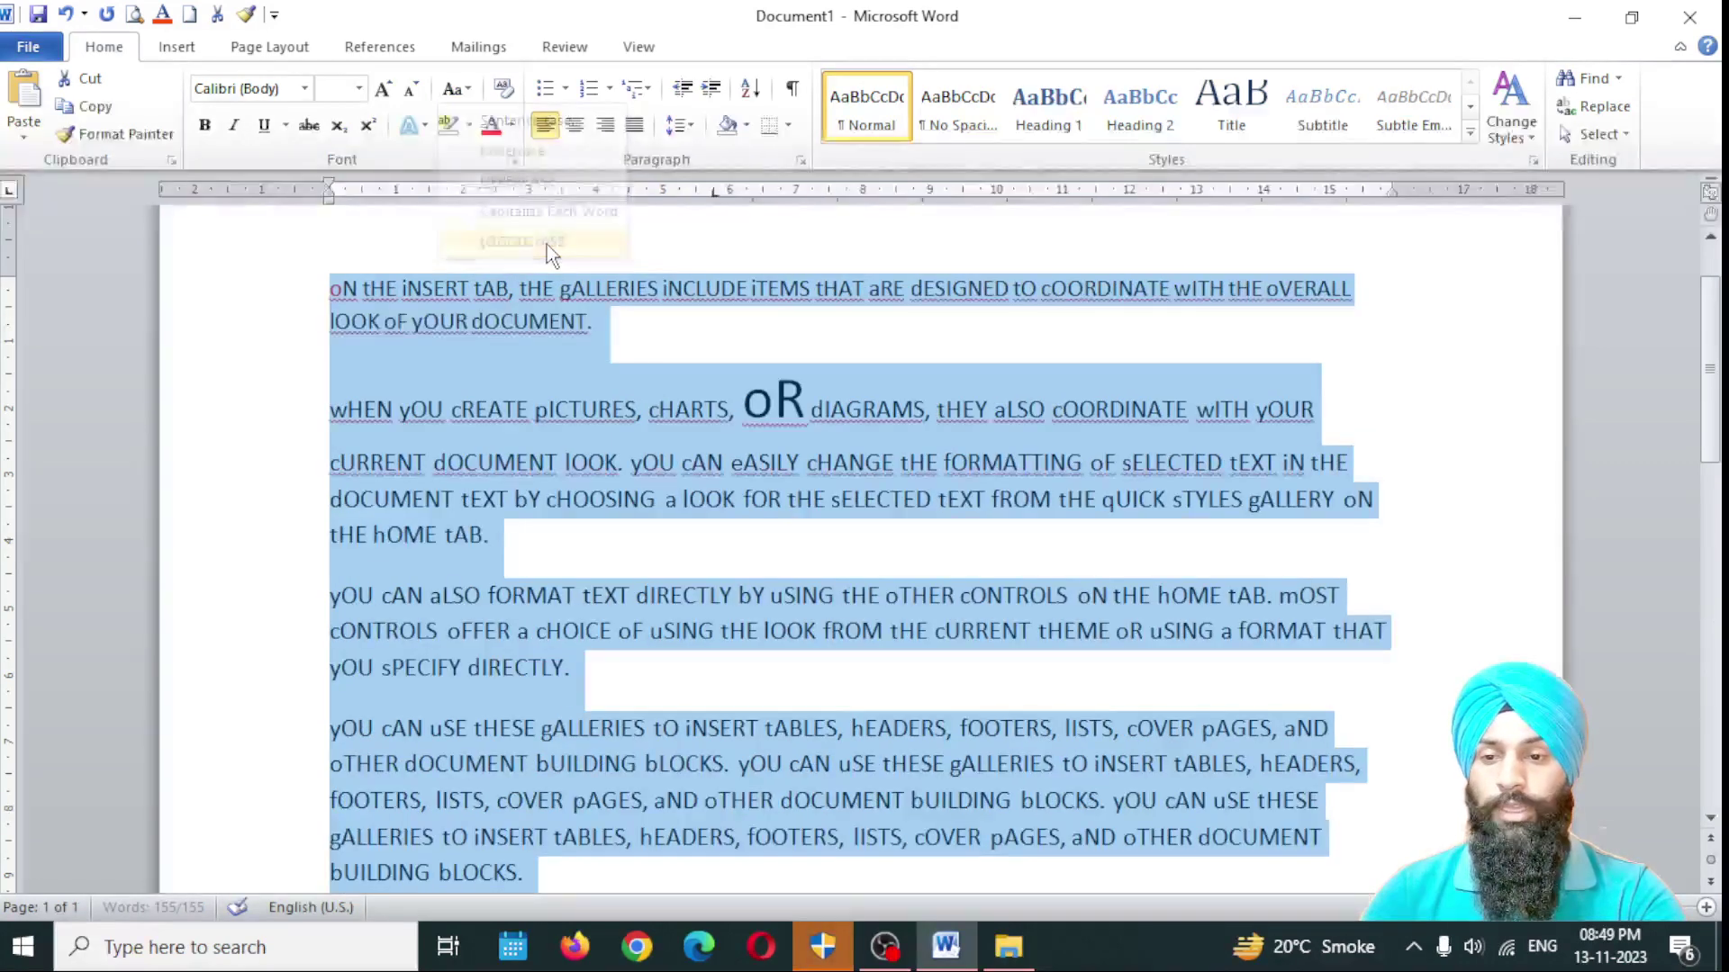
{"action": "left_click", "coordinate": [647, 270]}
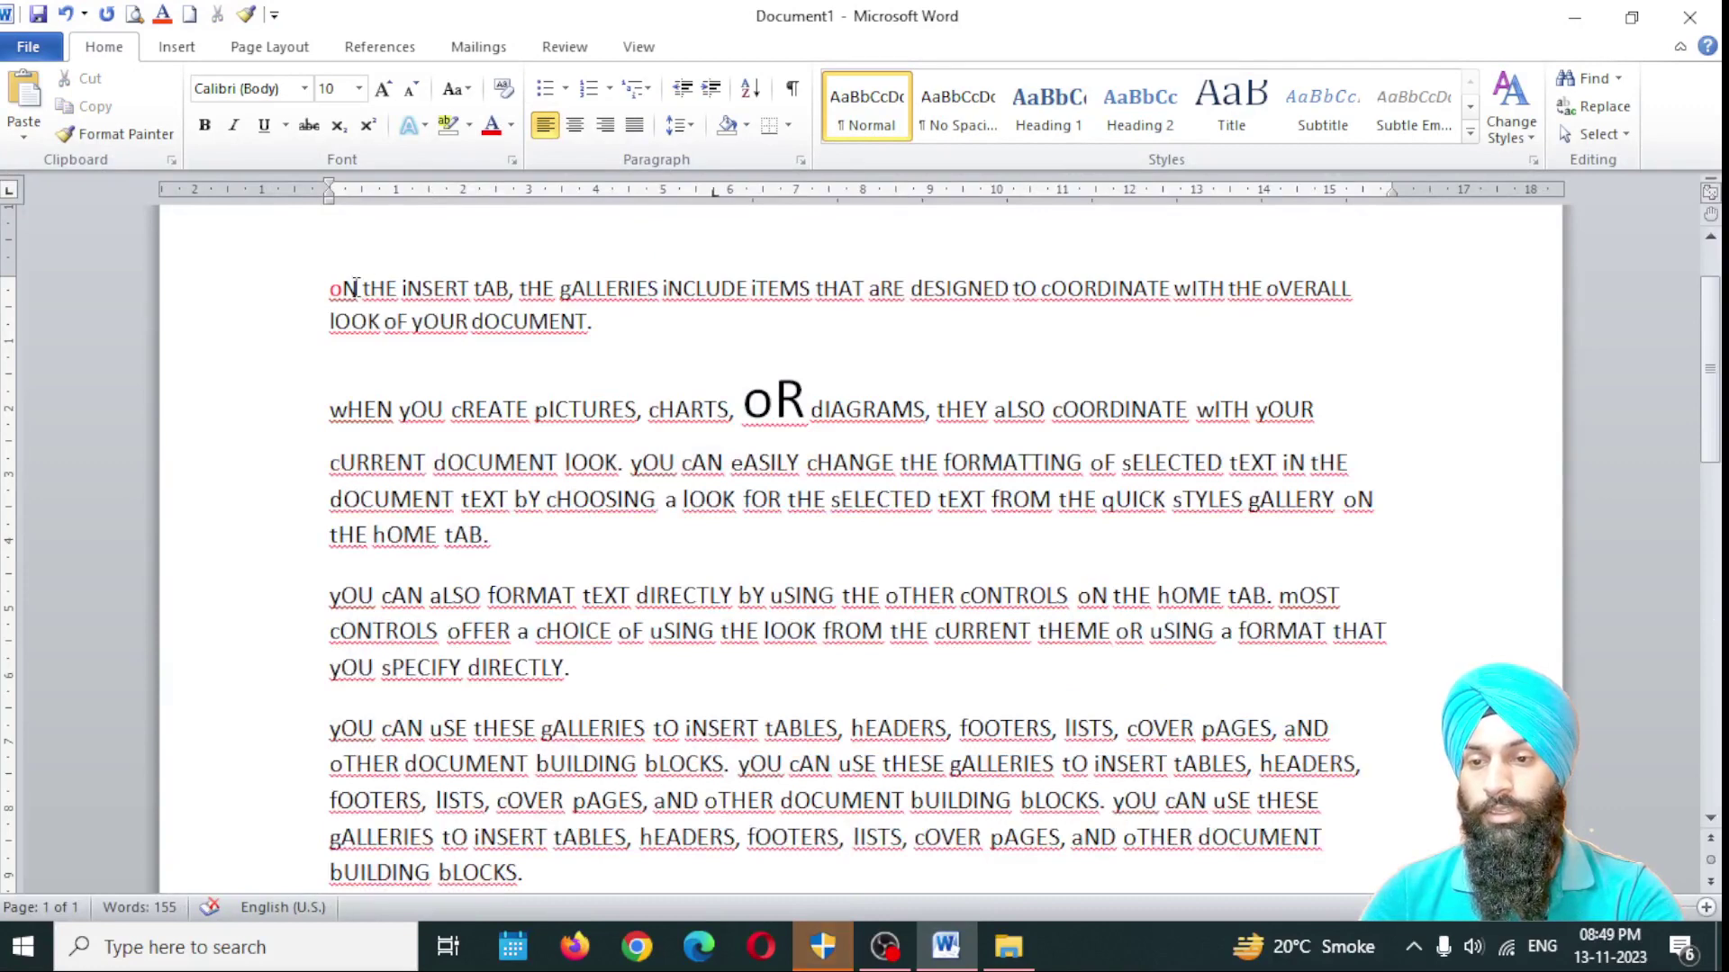
Step: Convert all the toggled-case text in the document to UPPERCASE
{"action": "left_click_drag", "start_coordinate": [330, 288], "coordinate": [949, 866]}
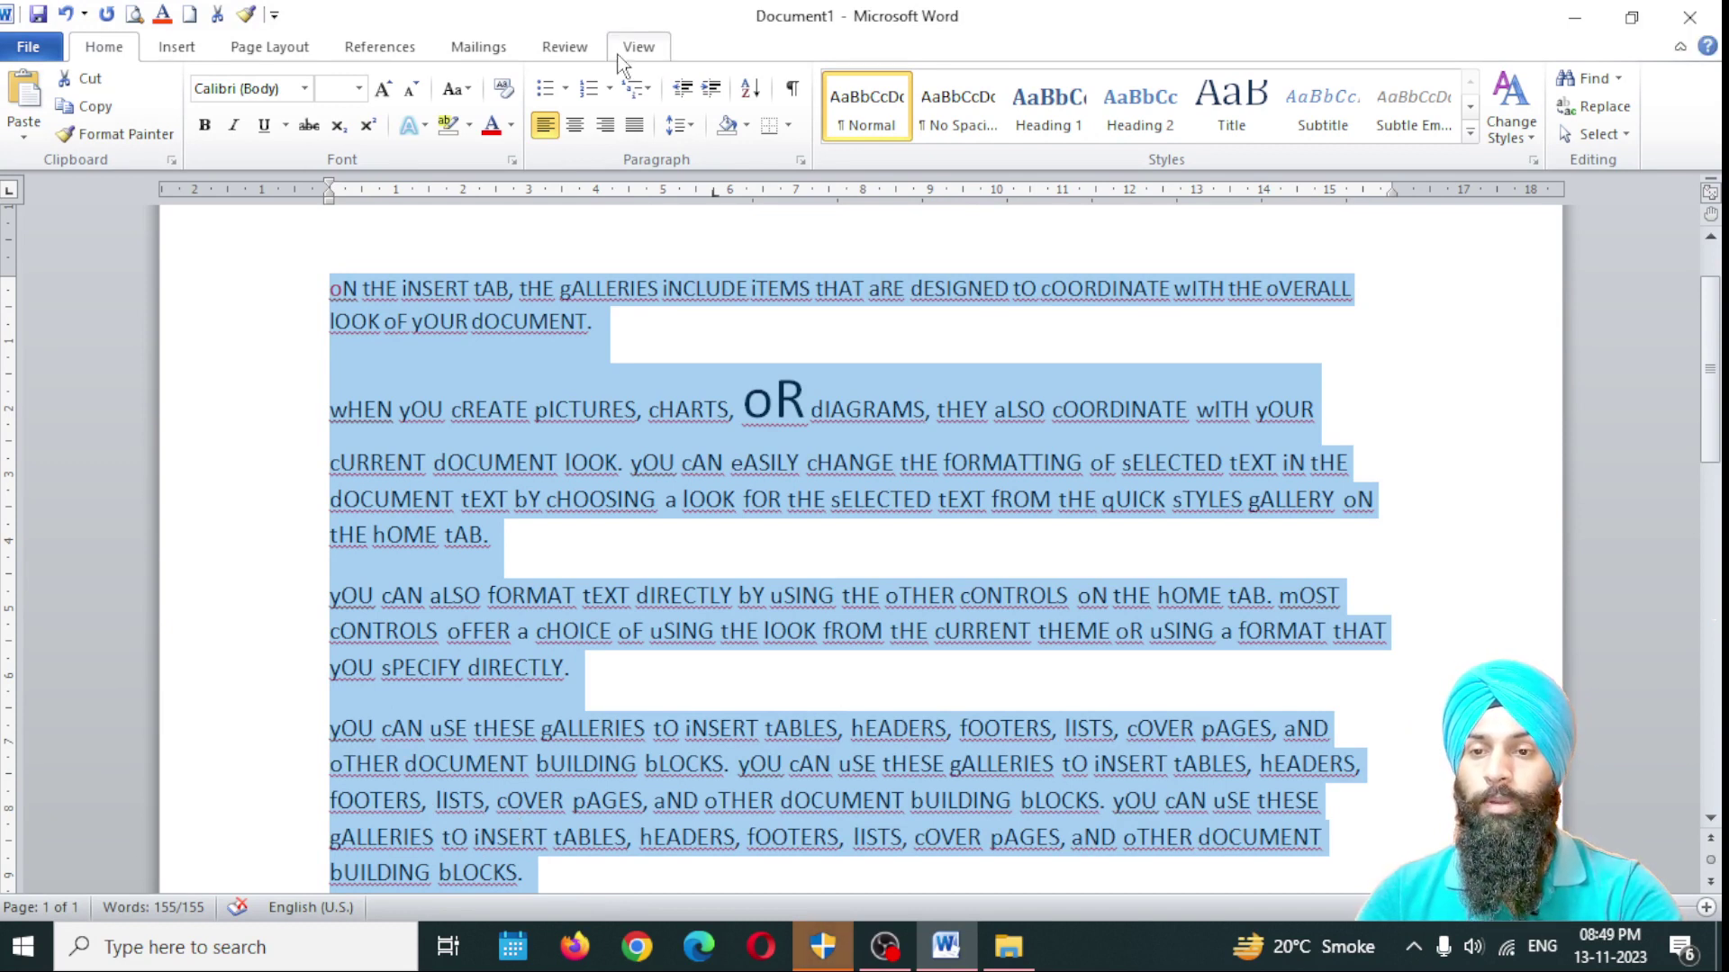
{"action": "left_click", "coordinate": [455, 88]}
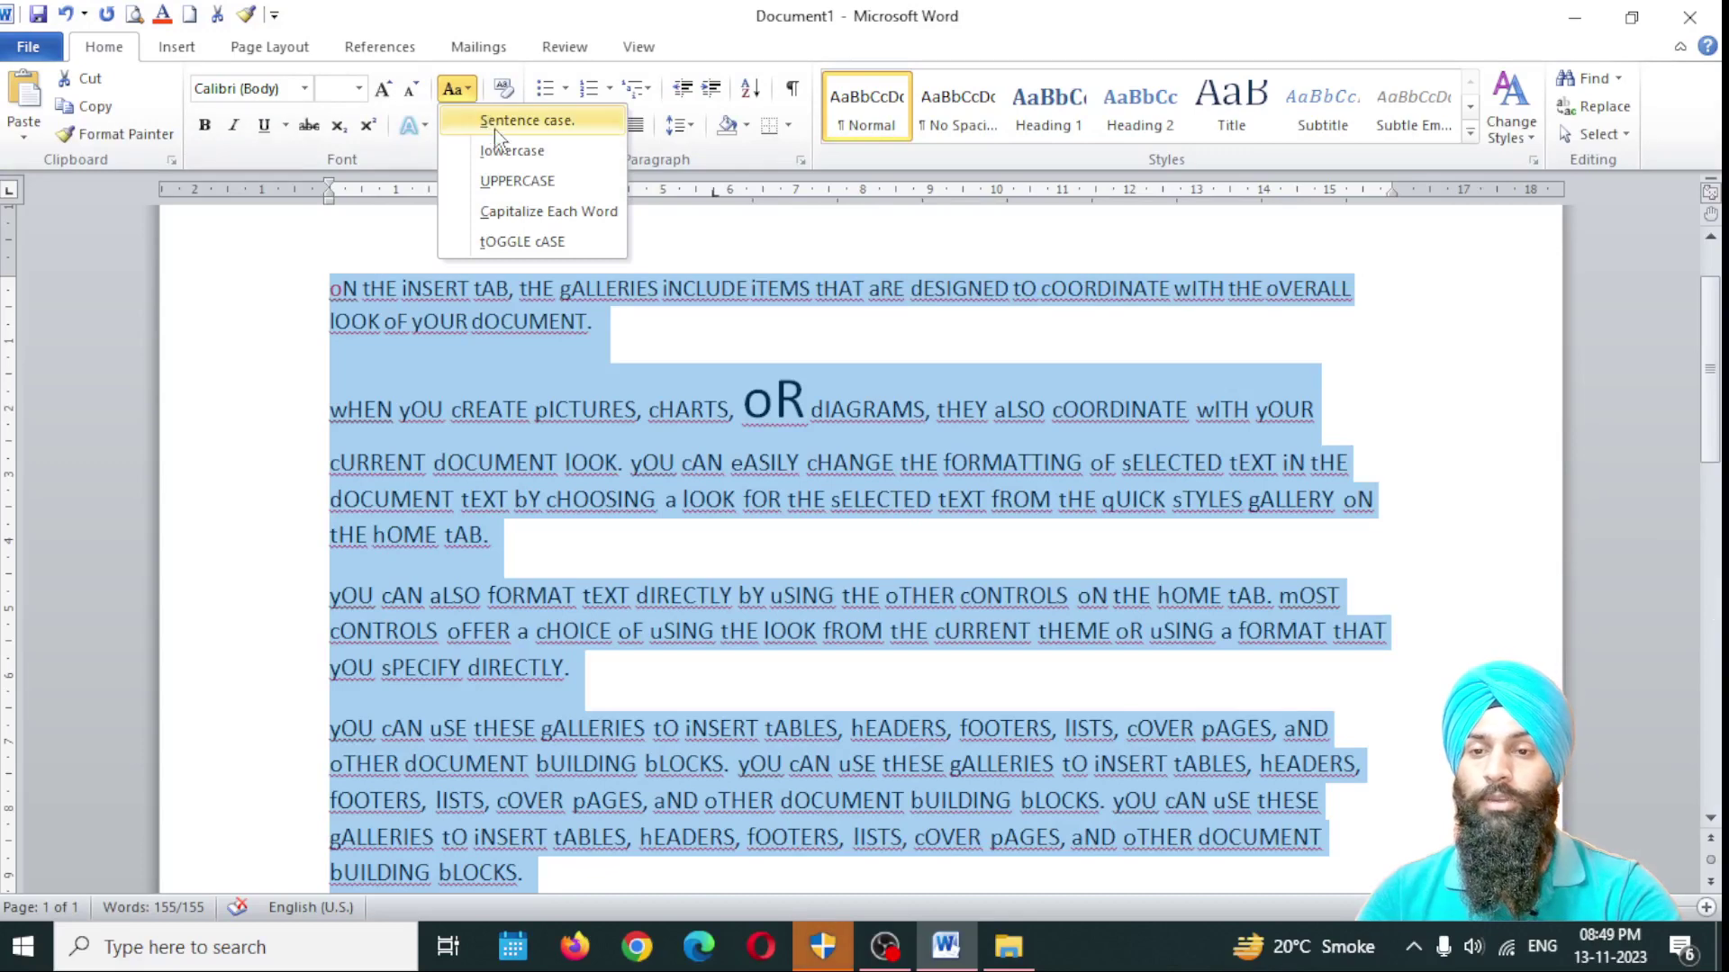
{"action": "left_click", "coordinate": [531, 182]}
{"action": "left_click", "coordinate": [654, 239]}
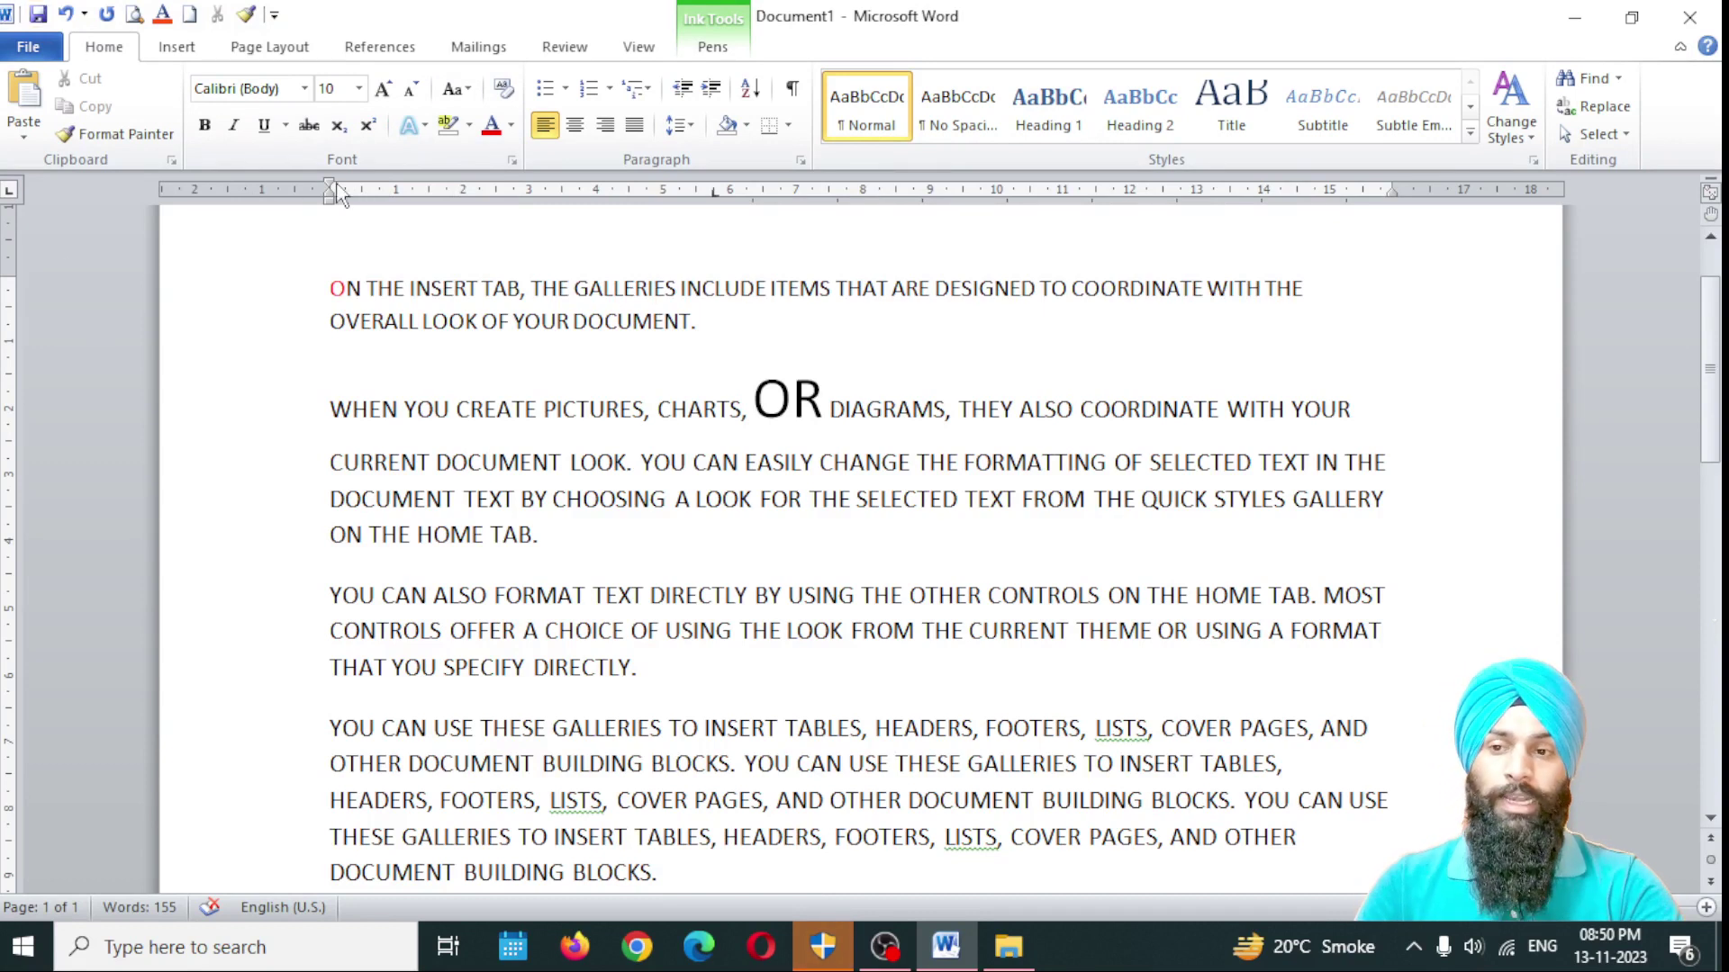
Step: Make the entire first paragraph bold
{"action": "triple_click", "coordinate": [325, 288]}
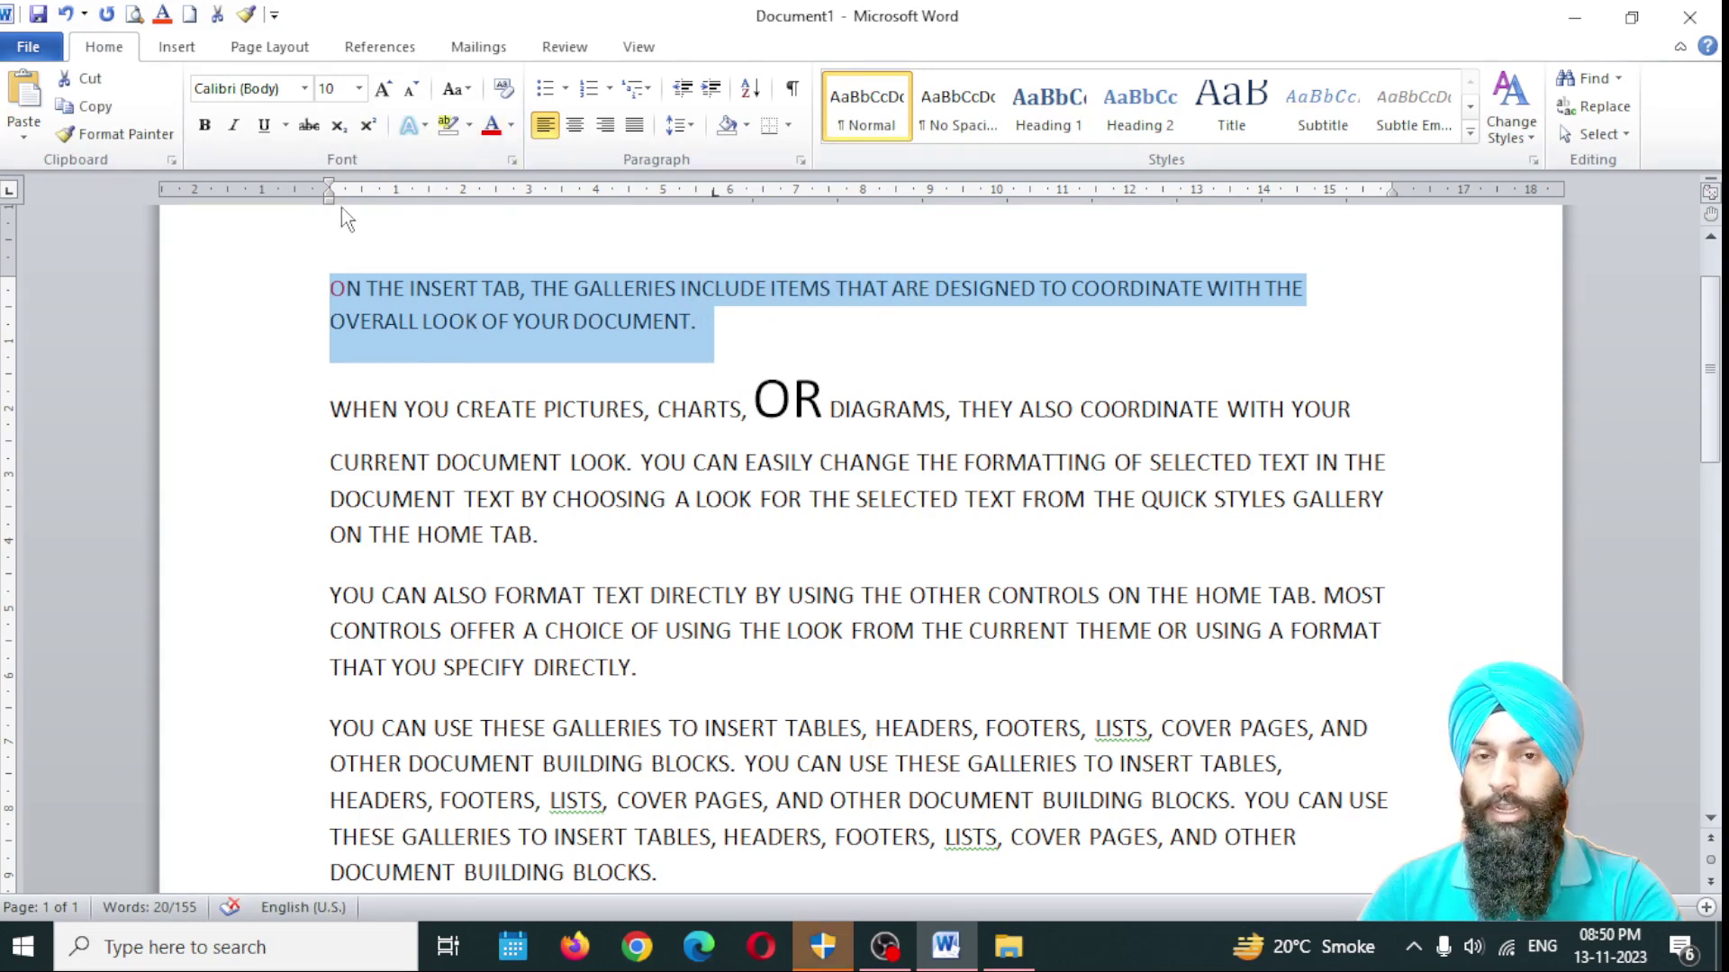
{"action": "left_click", "coordinate": [205, 133]}
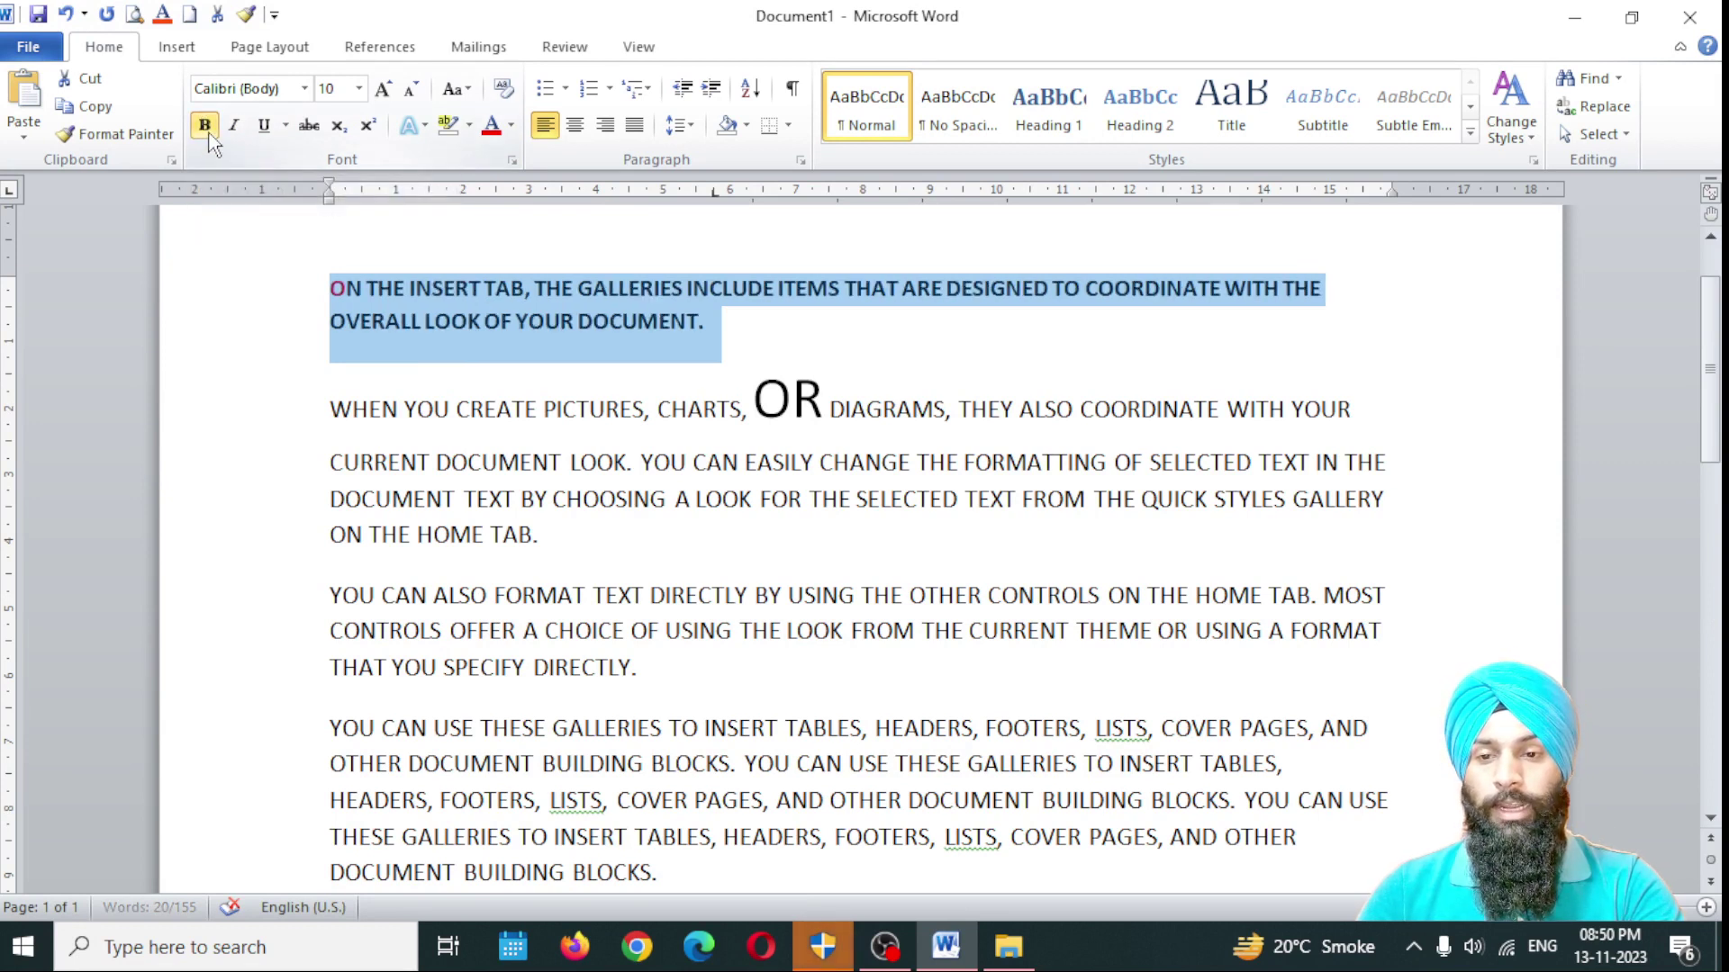
{"action": "left_click", "coordinate": [796, 360]}
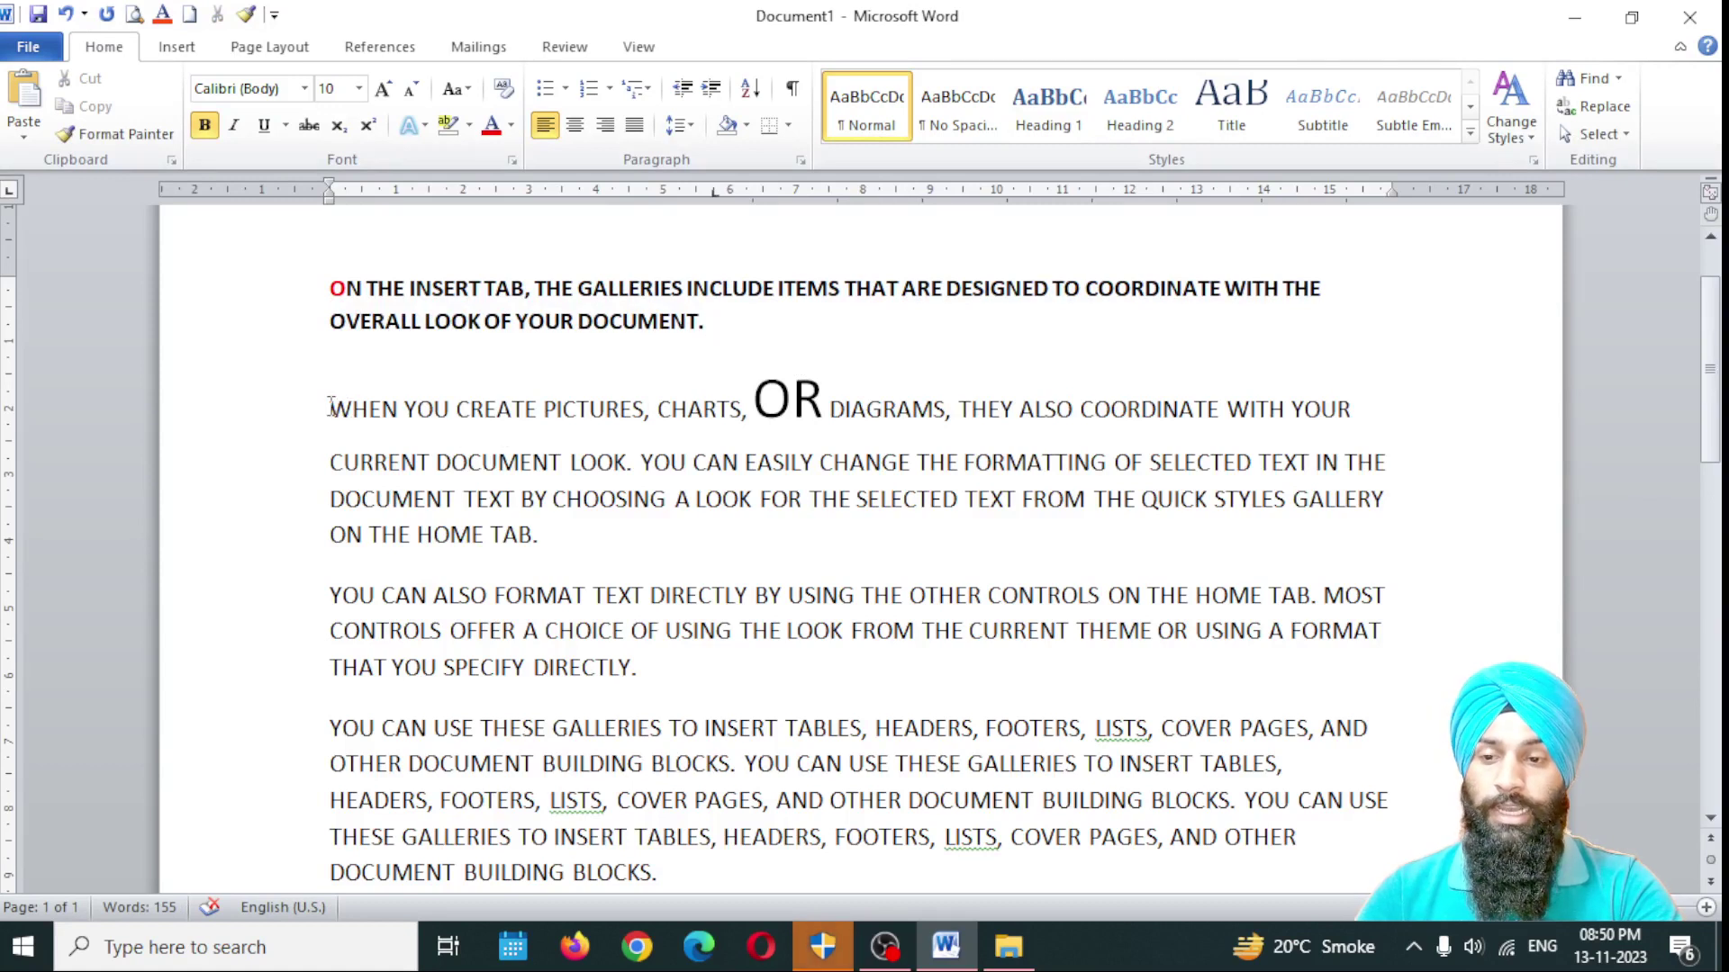
Step: Italicize the first line of the second paragraph, from "WHEN YOU CREATE PICTURES" to "COORDINATE WITH YOUR"
{"action": "left_click_drag", "start_coordinate": [331, 408], "coordinate": [1347, 429]}
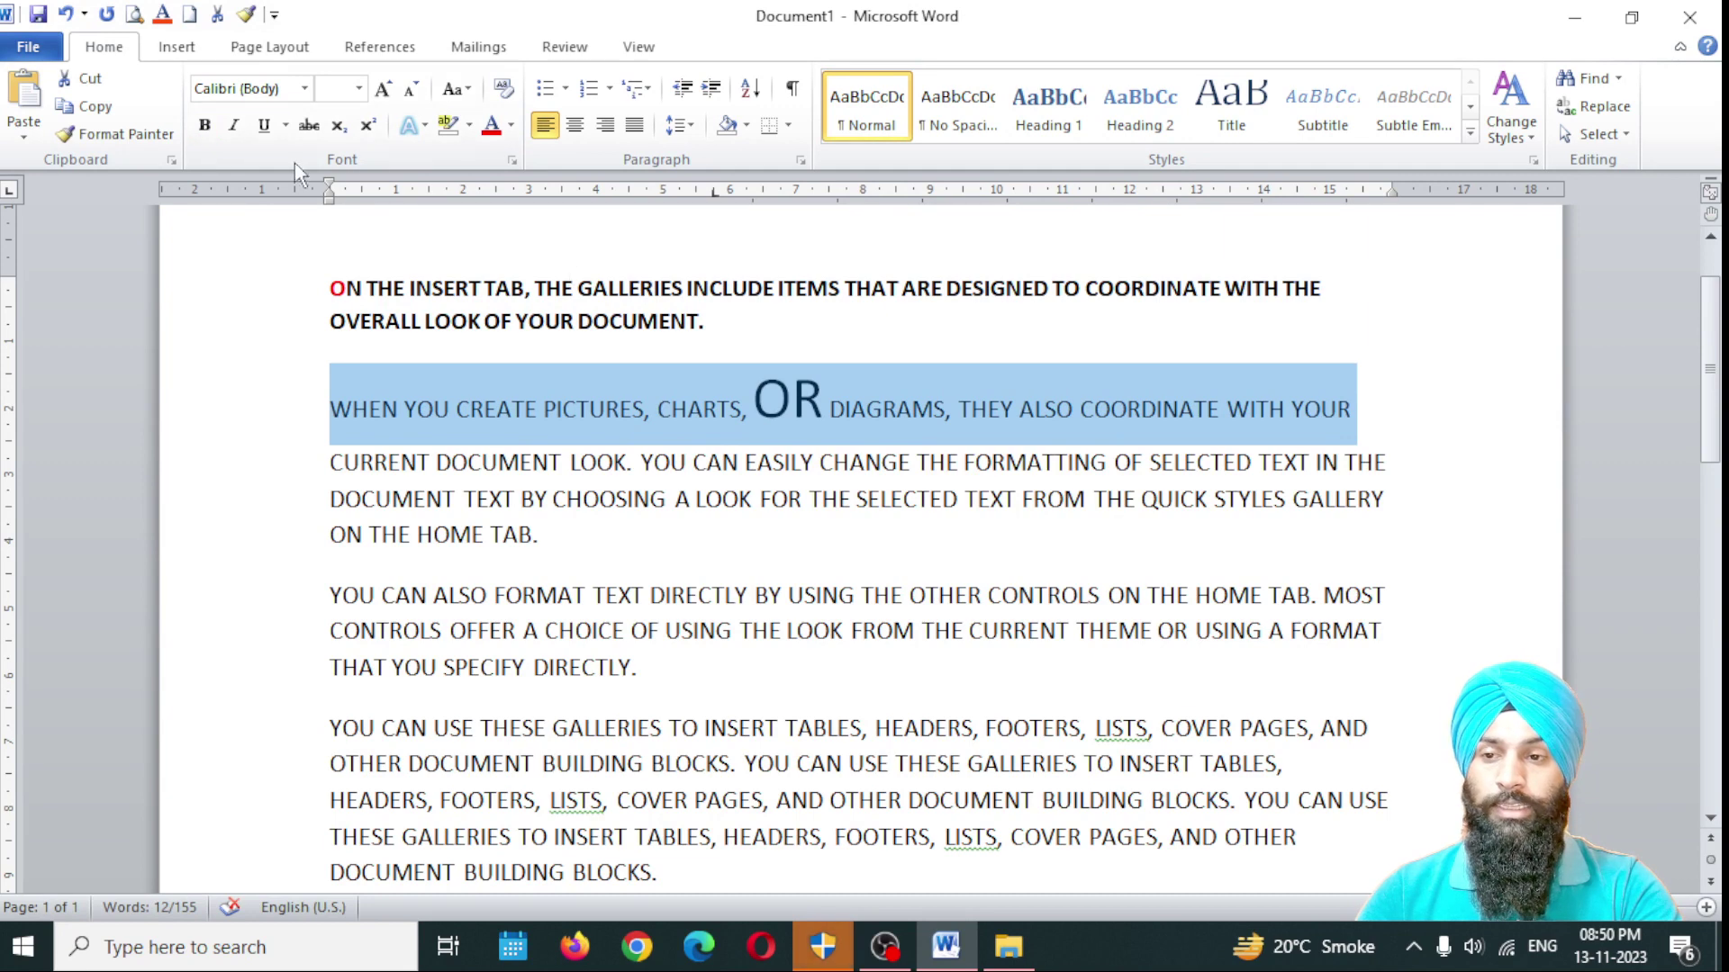
{"action": "left_click", "coordinate": [236, 126]}
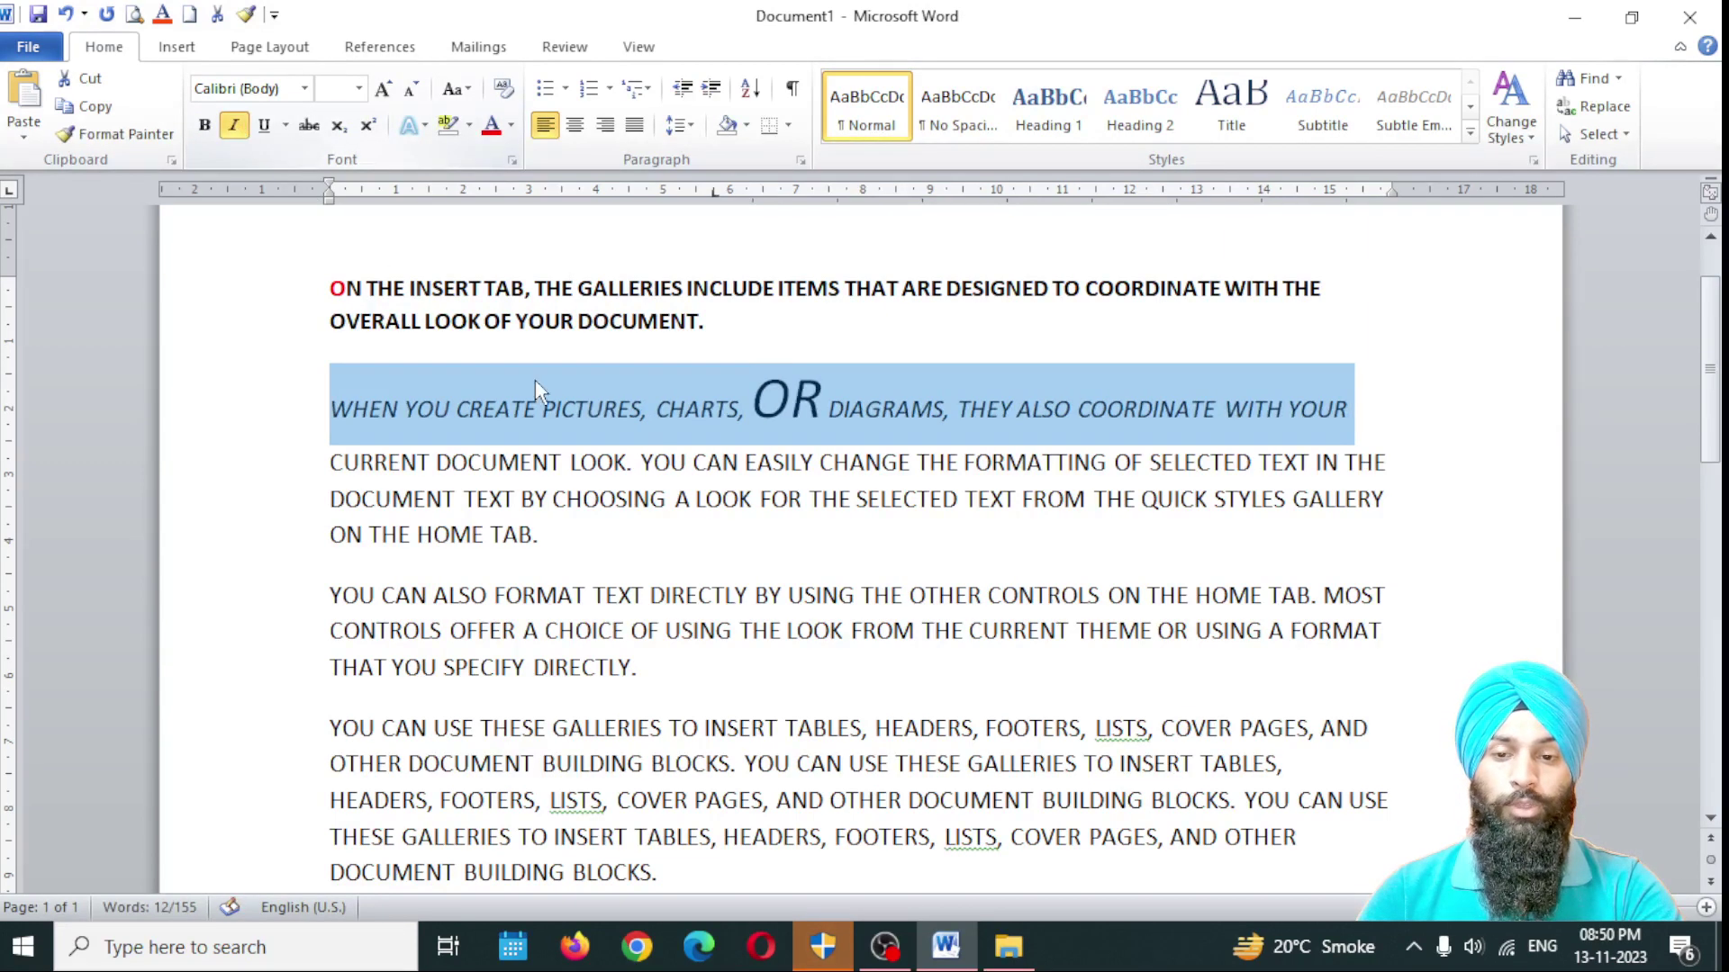
{"action": "left_click", "coordinate": [809, 322]}
Step: Underline the second paragraph's text from "TEXT BY CHOOSING A LOOK" through "ON THE HOME TAB."
{"action": "scroll", "coordinate": [455, 225], "scroll_direction": "down", "scroll_amount": 1}
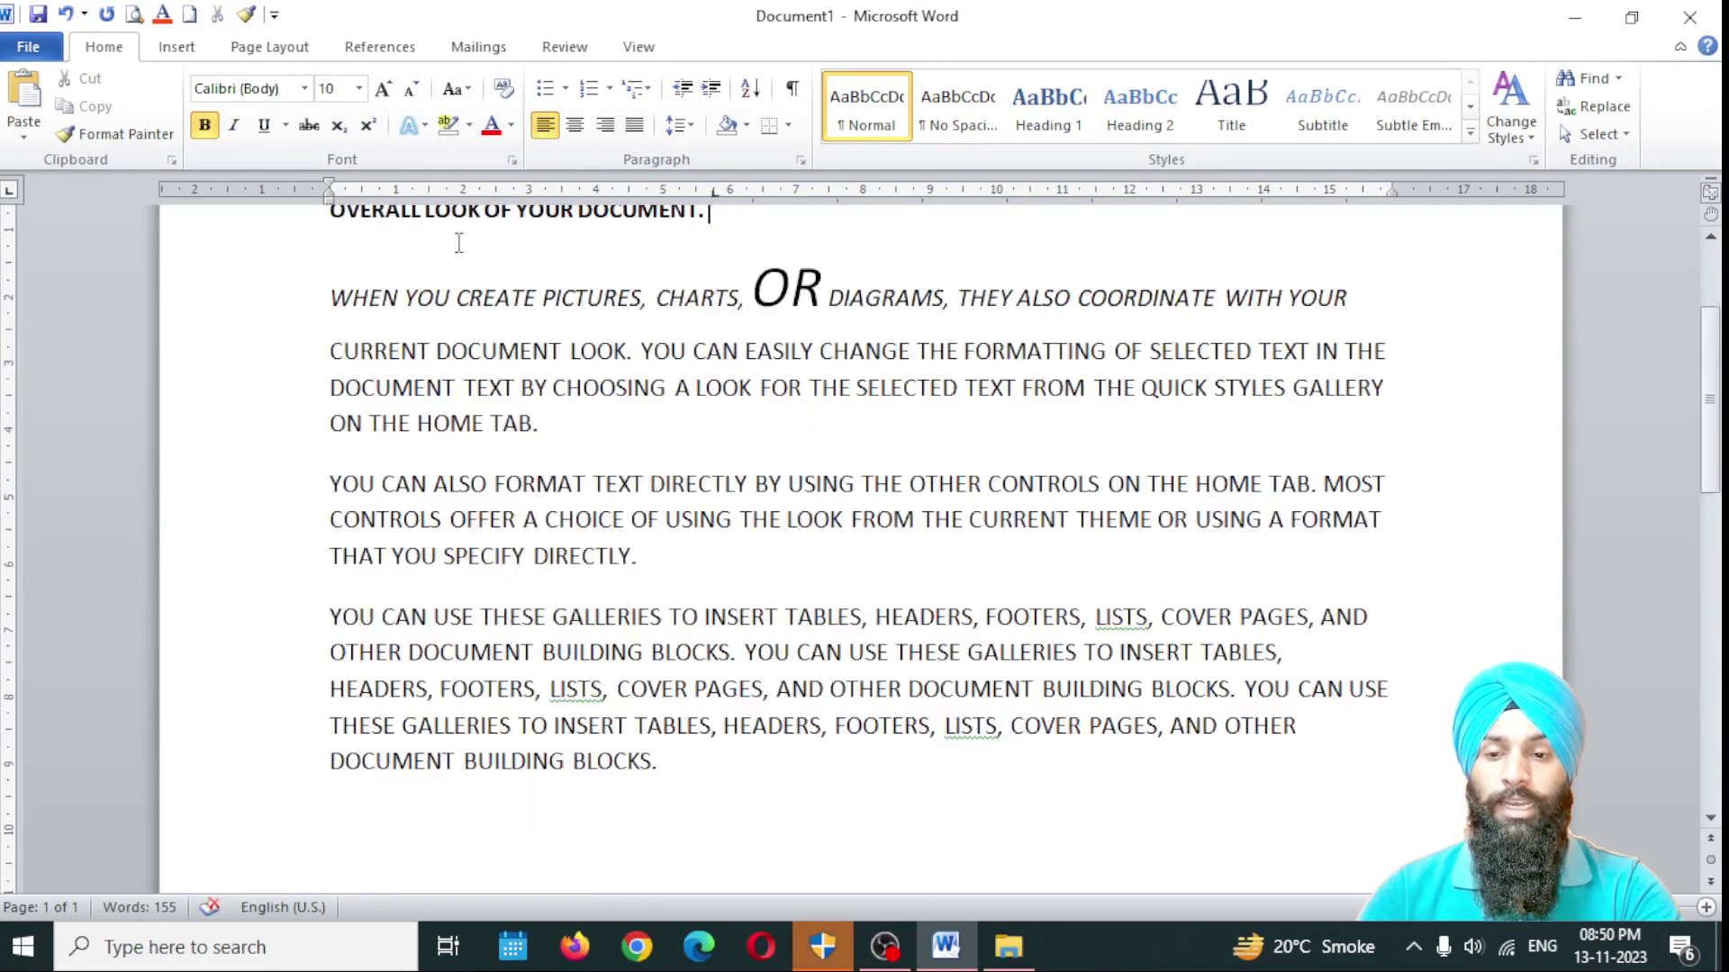
{"action": "left_click_drag", "start_coordinate": [332, 351], "coordinate": [545, 432]}
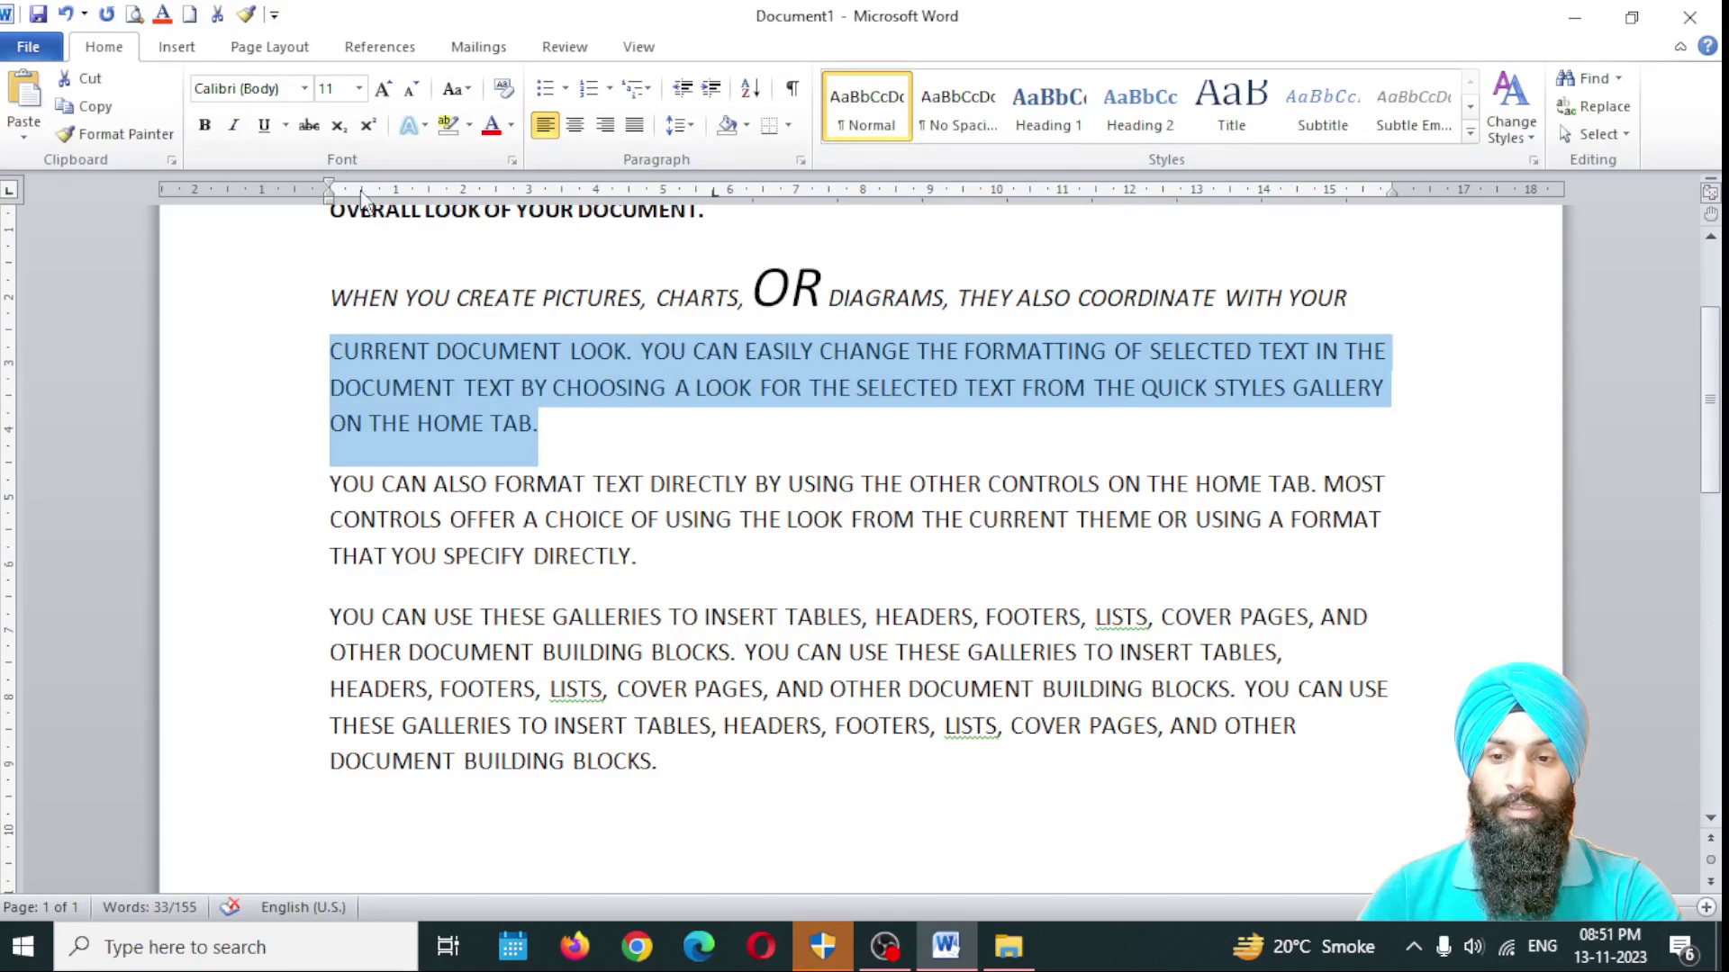
{"action": "left_click", "coordinate": [685, 423]}
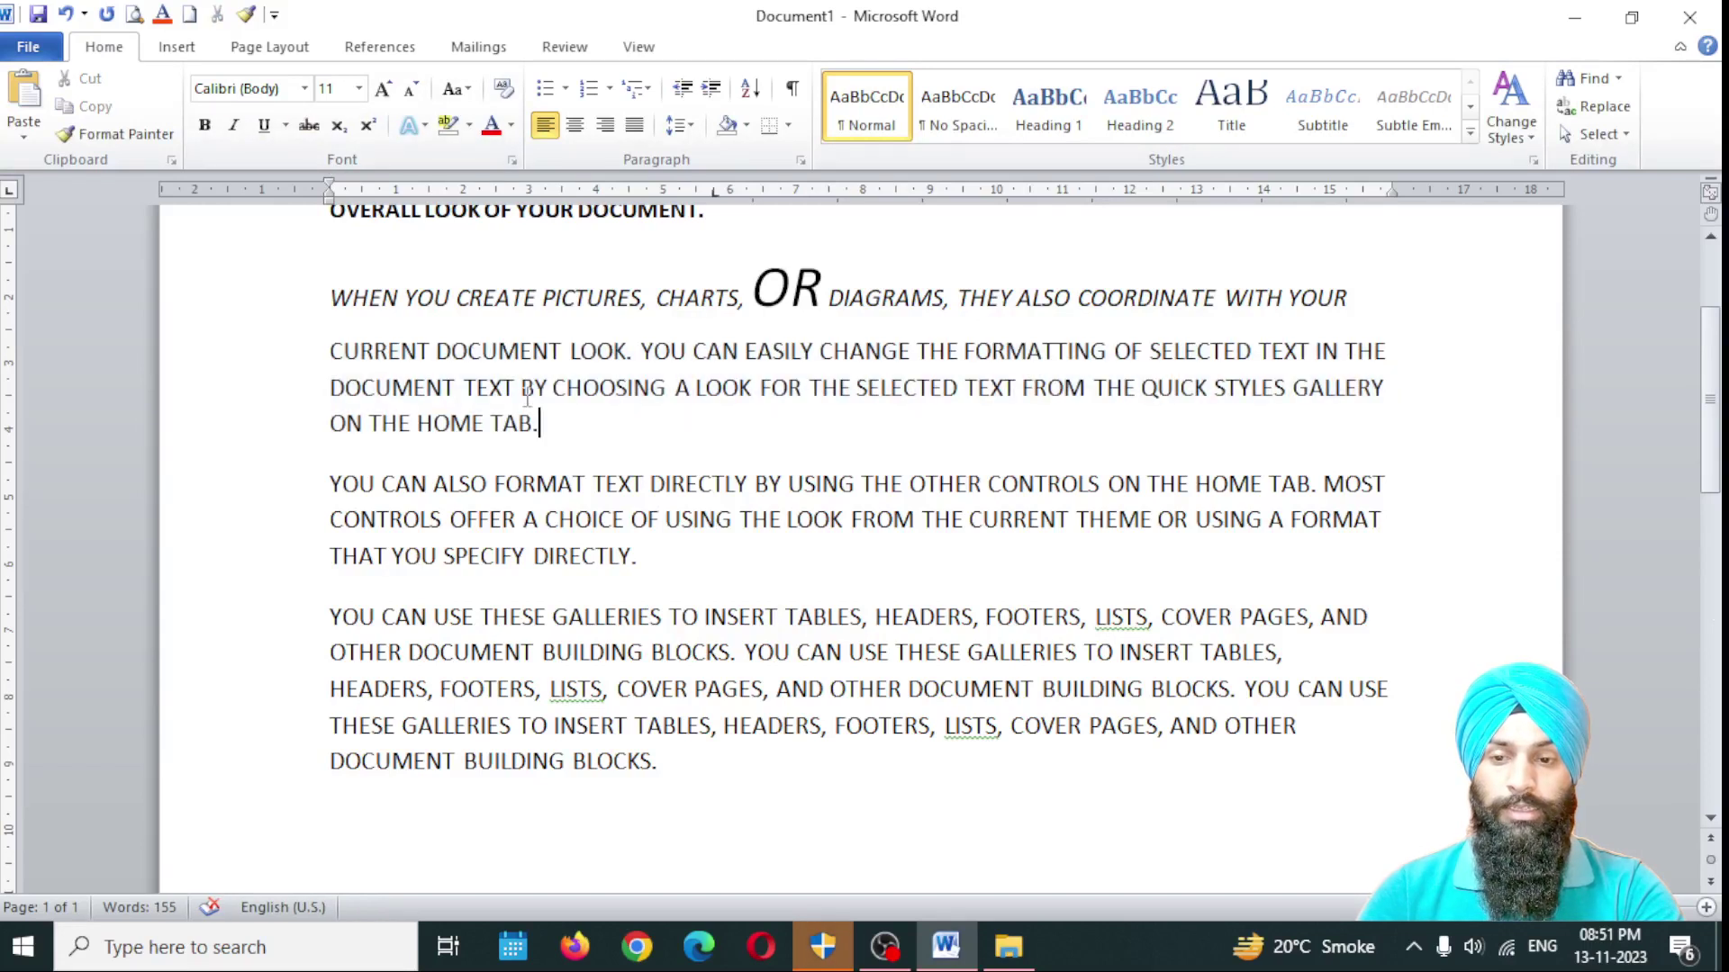
{"action": "left_click_drag", "start_coordinate": [464, 389], "coordinate": [1058, 420]}
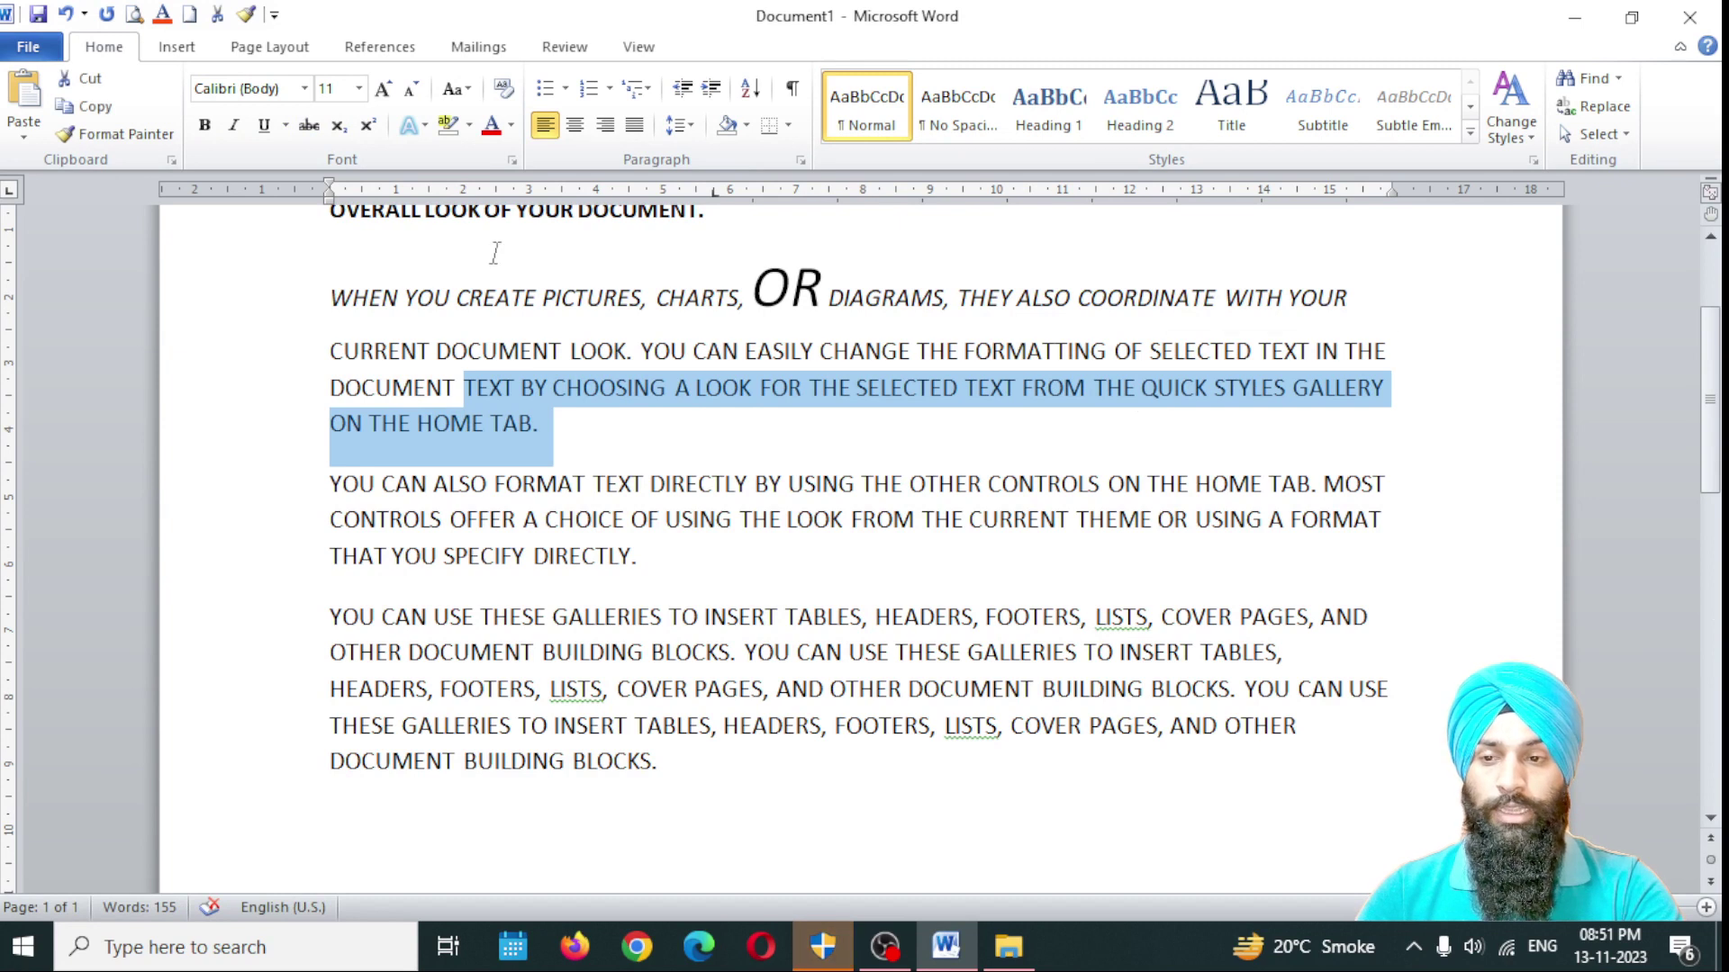
{"action": "left_click", "coordinate": [264, 126]}
{"action": "left_click", "coordinate": [656, 432]}
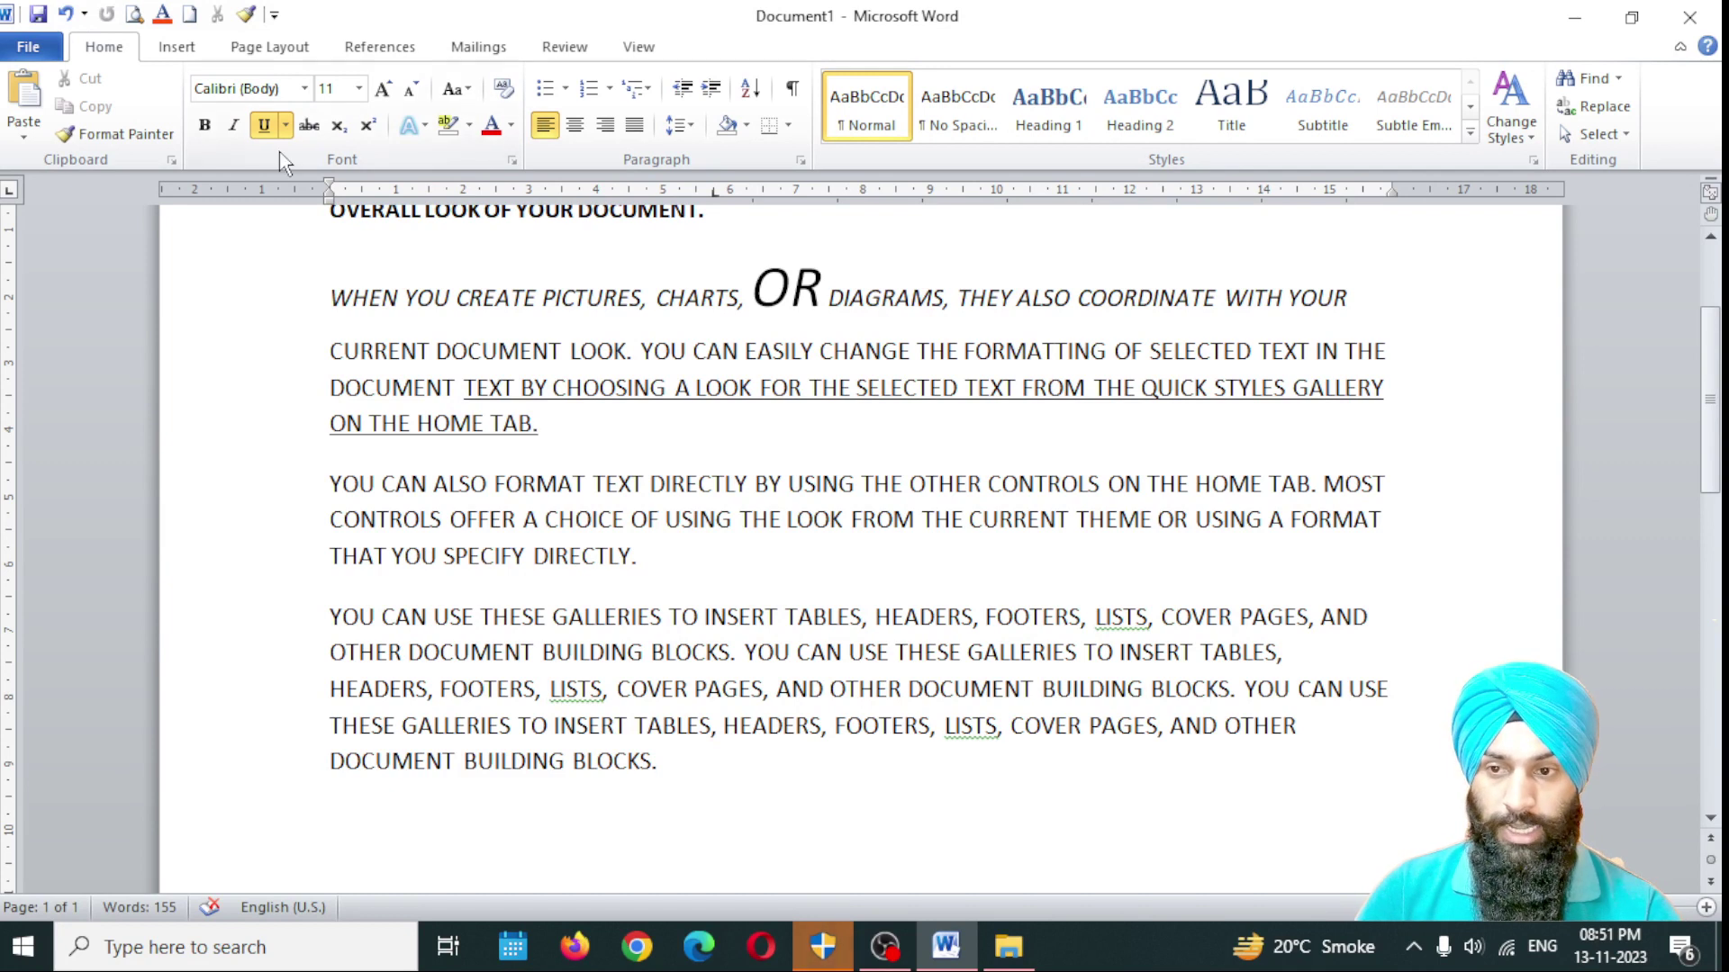
Step: Change the underline style of the underlined passage in the second paragraph to a double line
{"action": "left_click", "coordinate": [287, 126]}
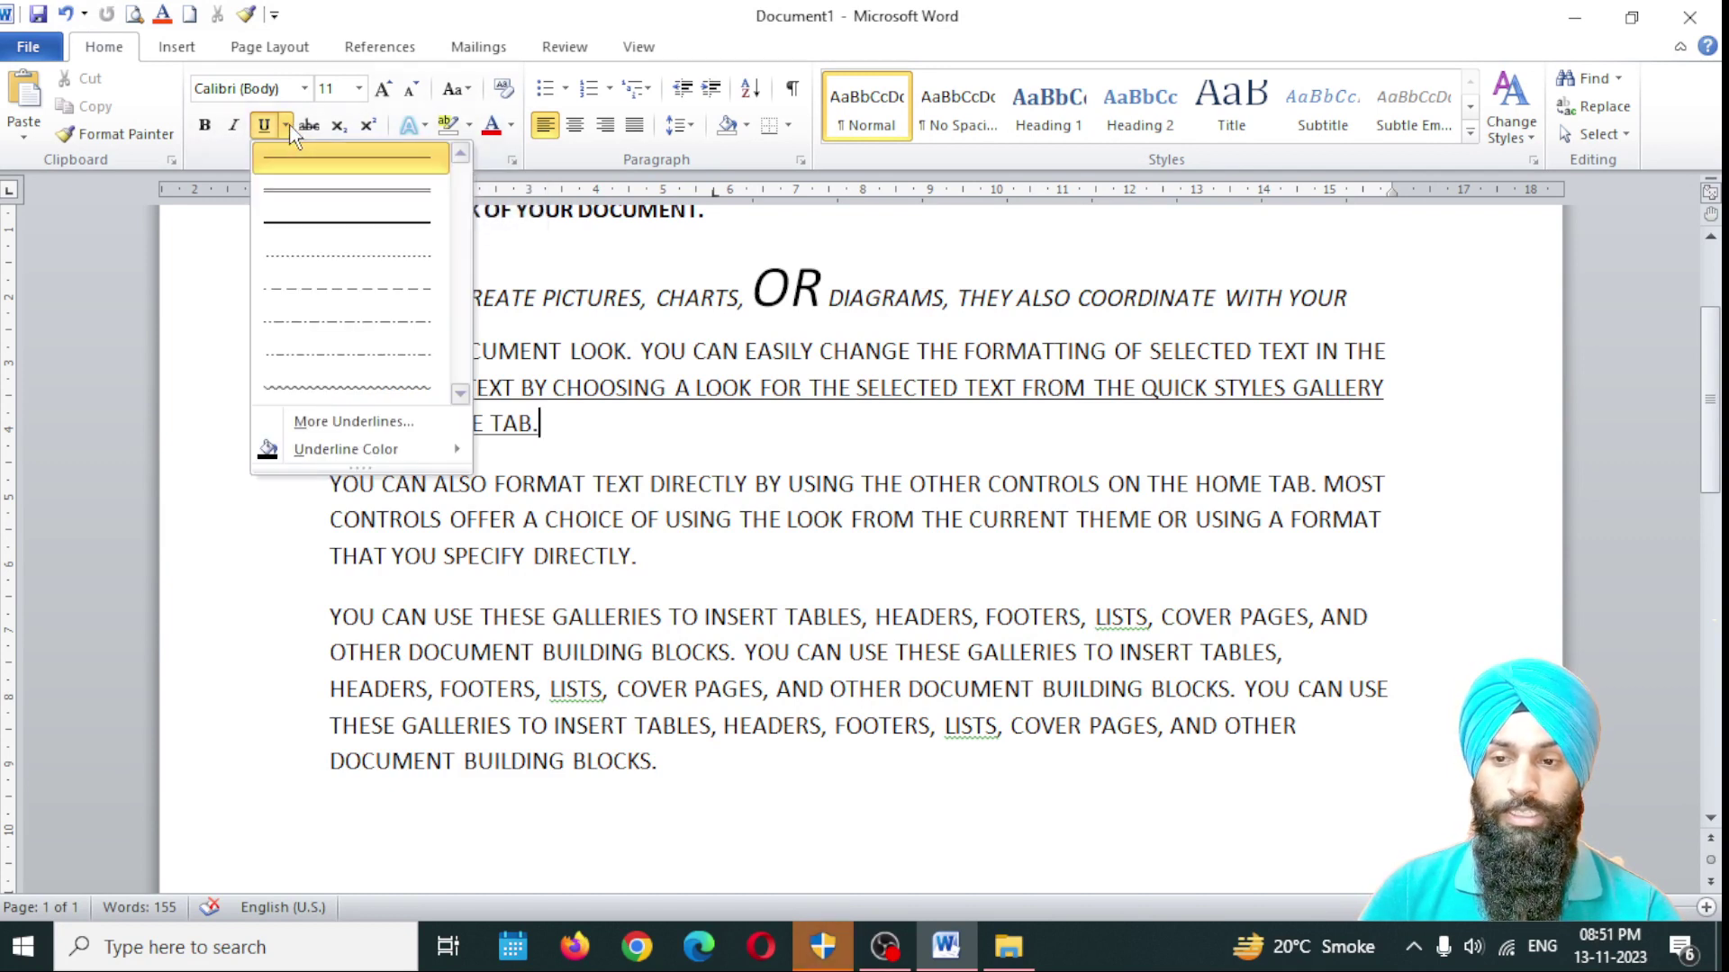
{"action": "left_click", "coordinate": [298, 192]}
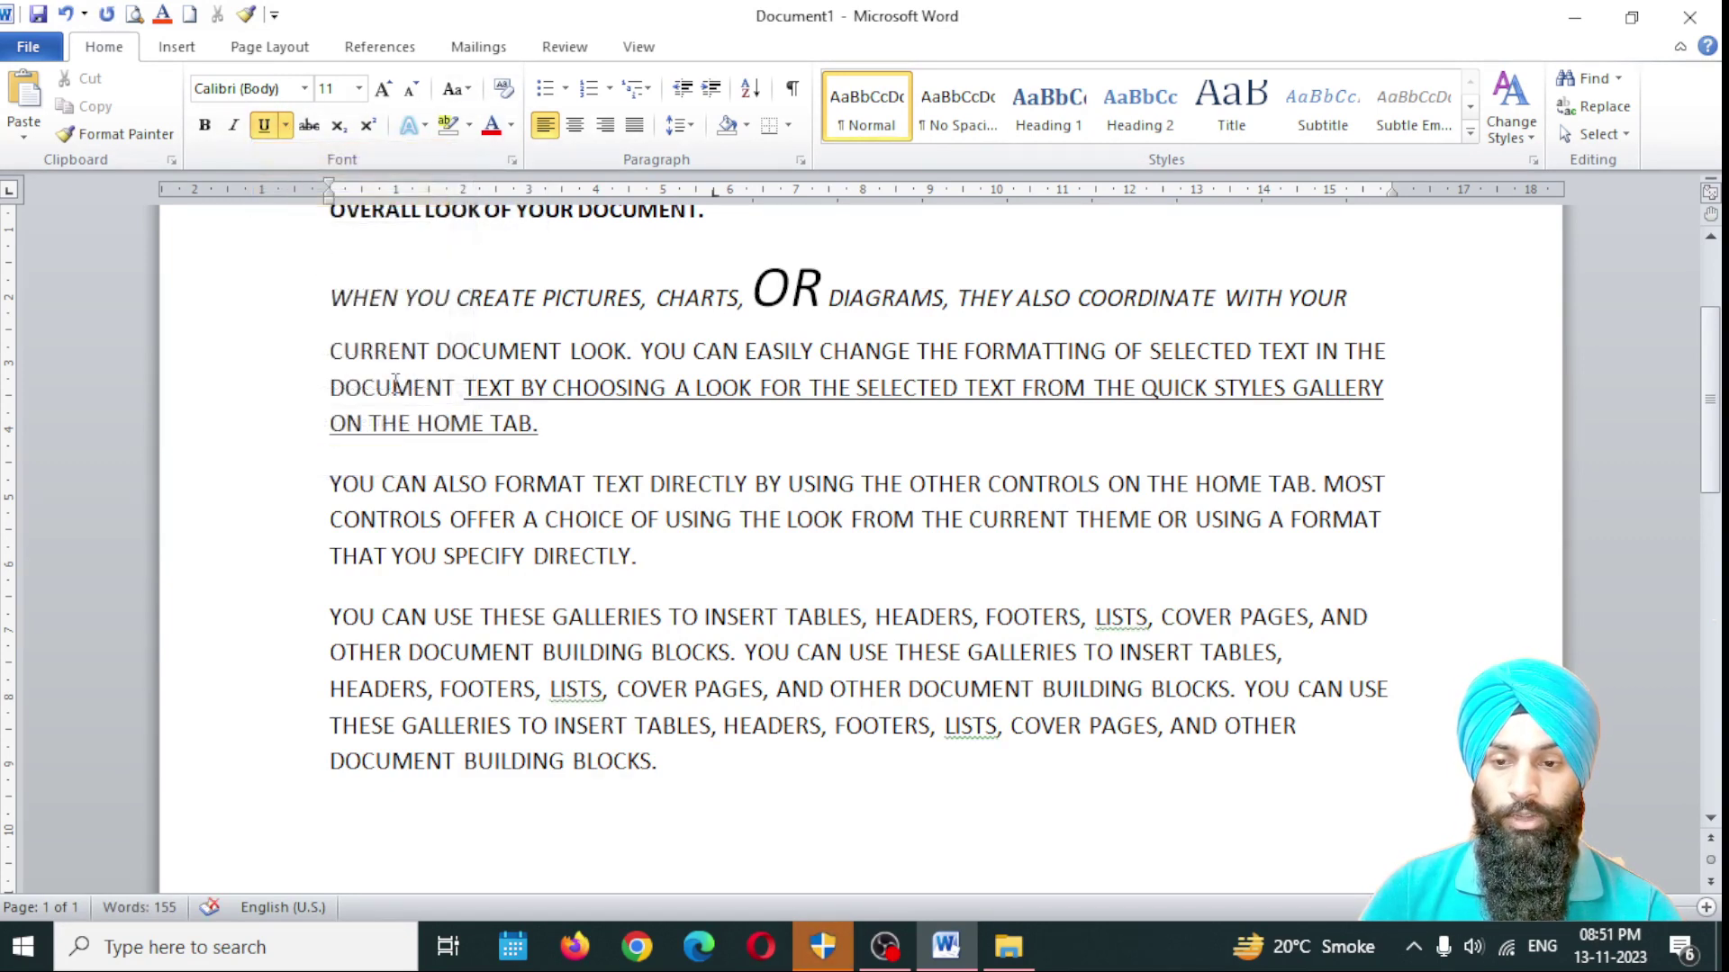
{"action": "left_click_drag", "start_coordinate": [457, 388], "coordinate": [571, 419]}
{"action": "left_click", "coordinate": [572, 419]}
{"action": "left_click_drag", "start_coordinate": [464, 388], "coordinate": [538, 423]}
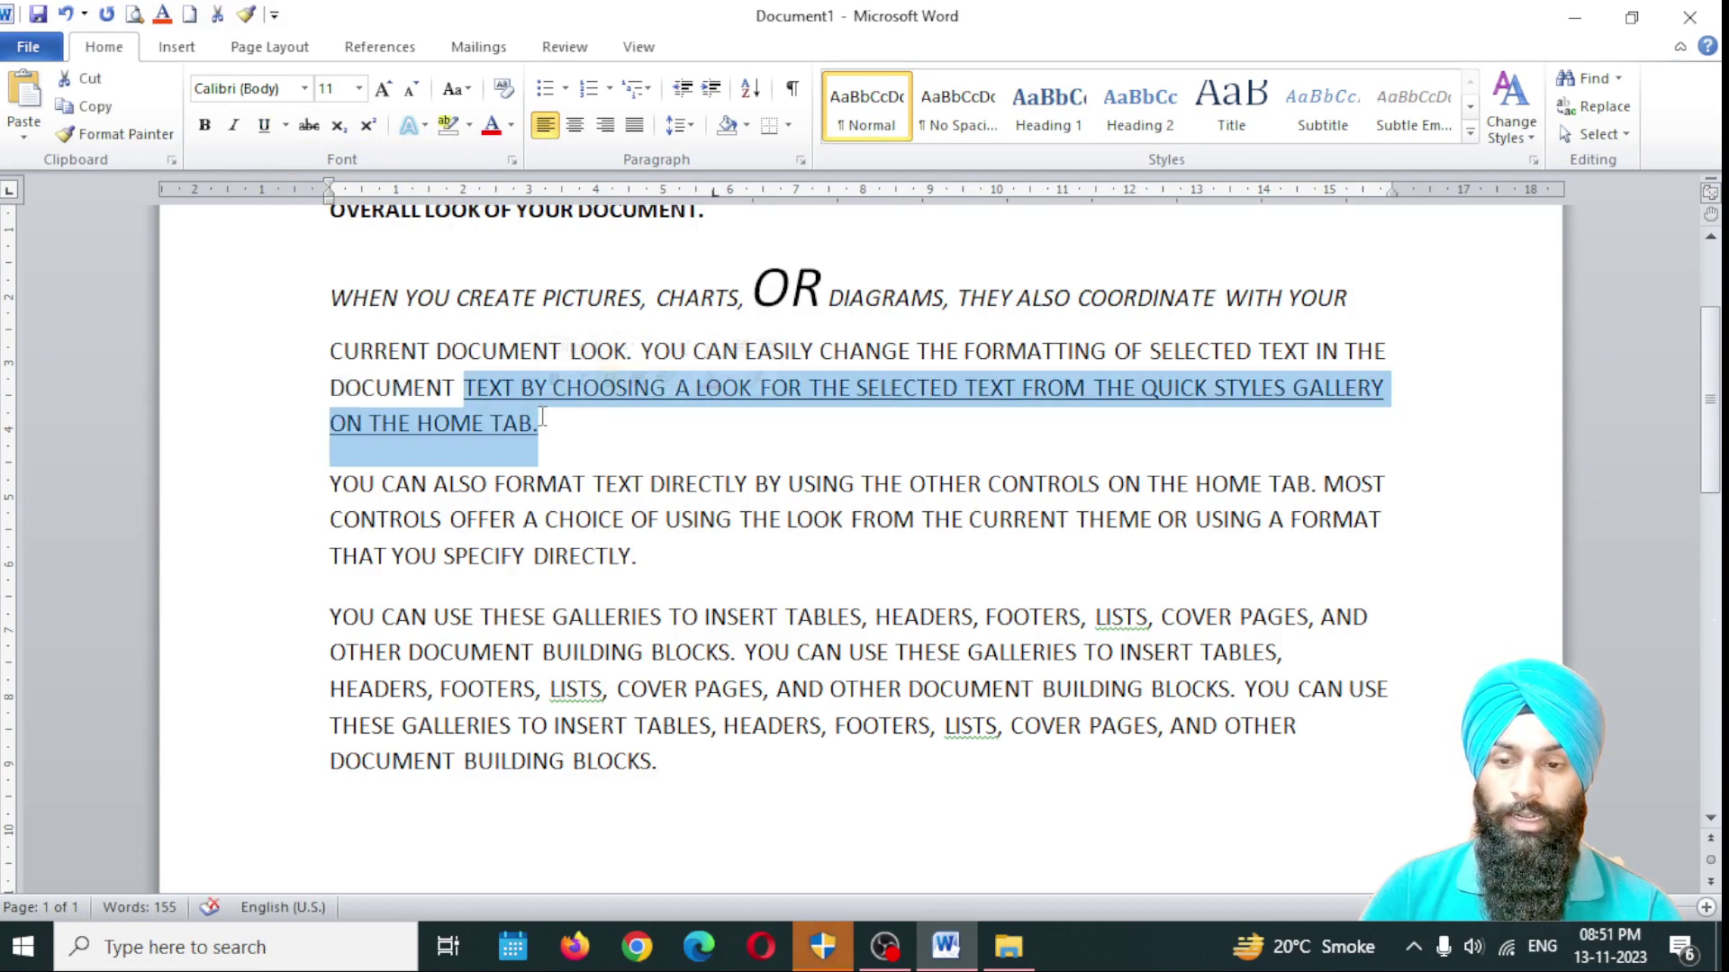
{"action": "left_click", "coordinate": [285, 124]}
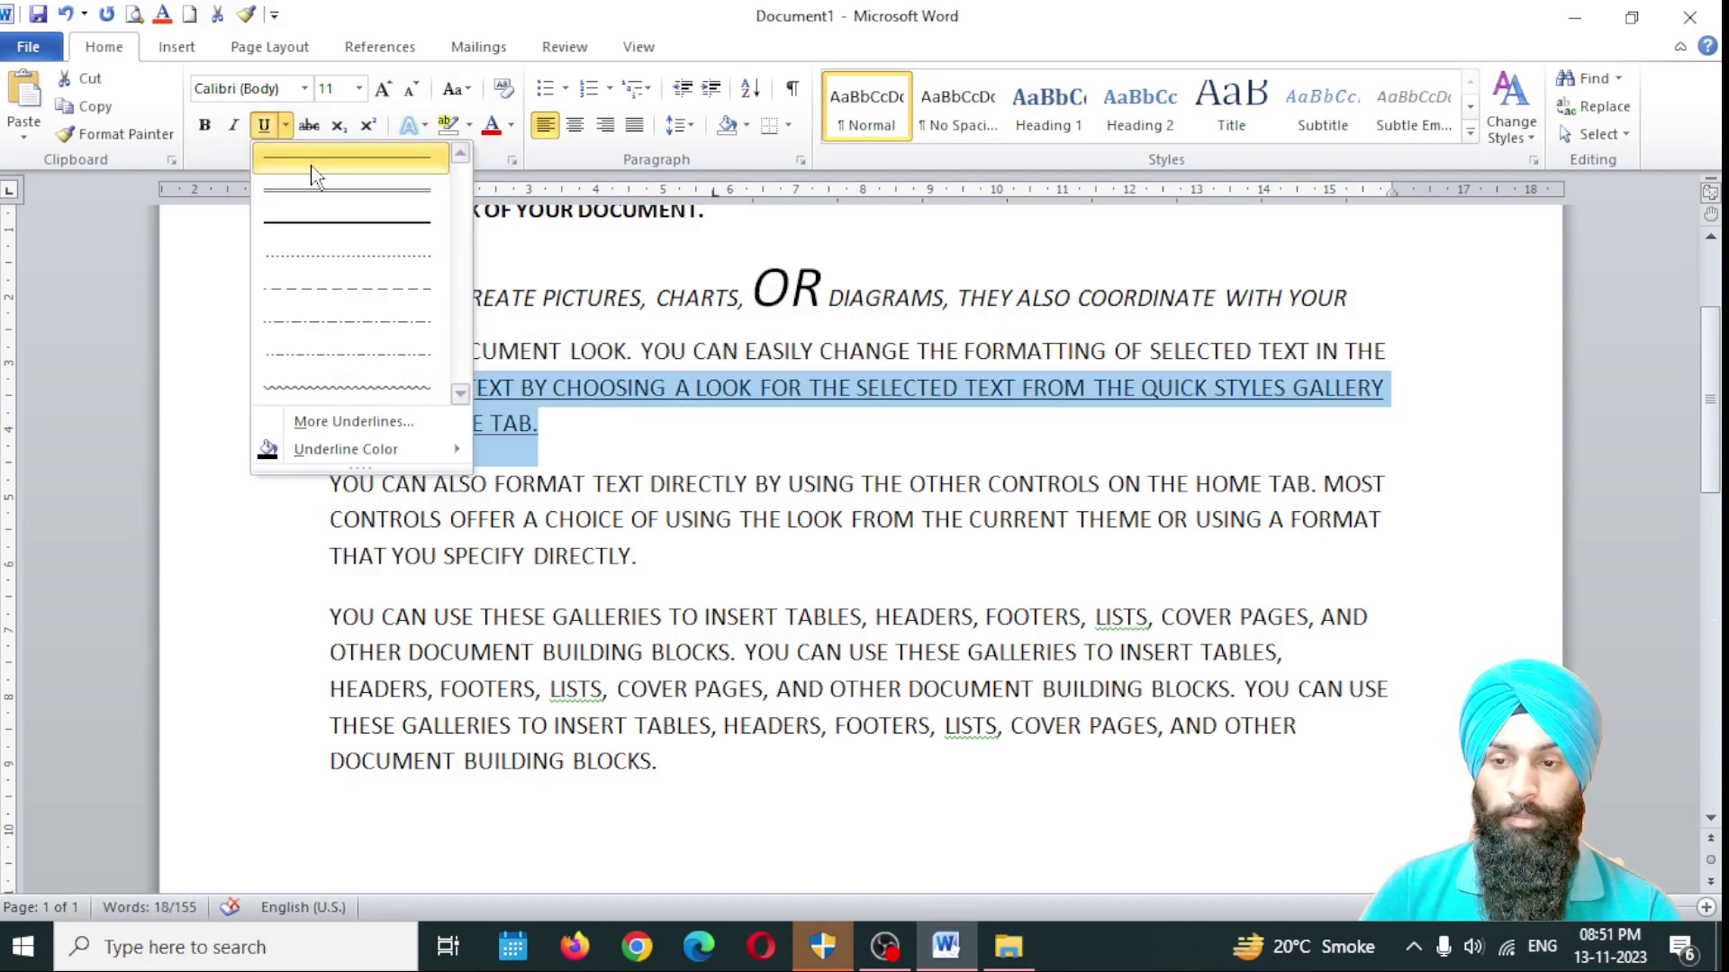
{"action": "left_click", "coordinate": [319, 191]}
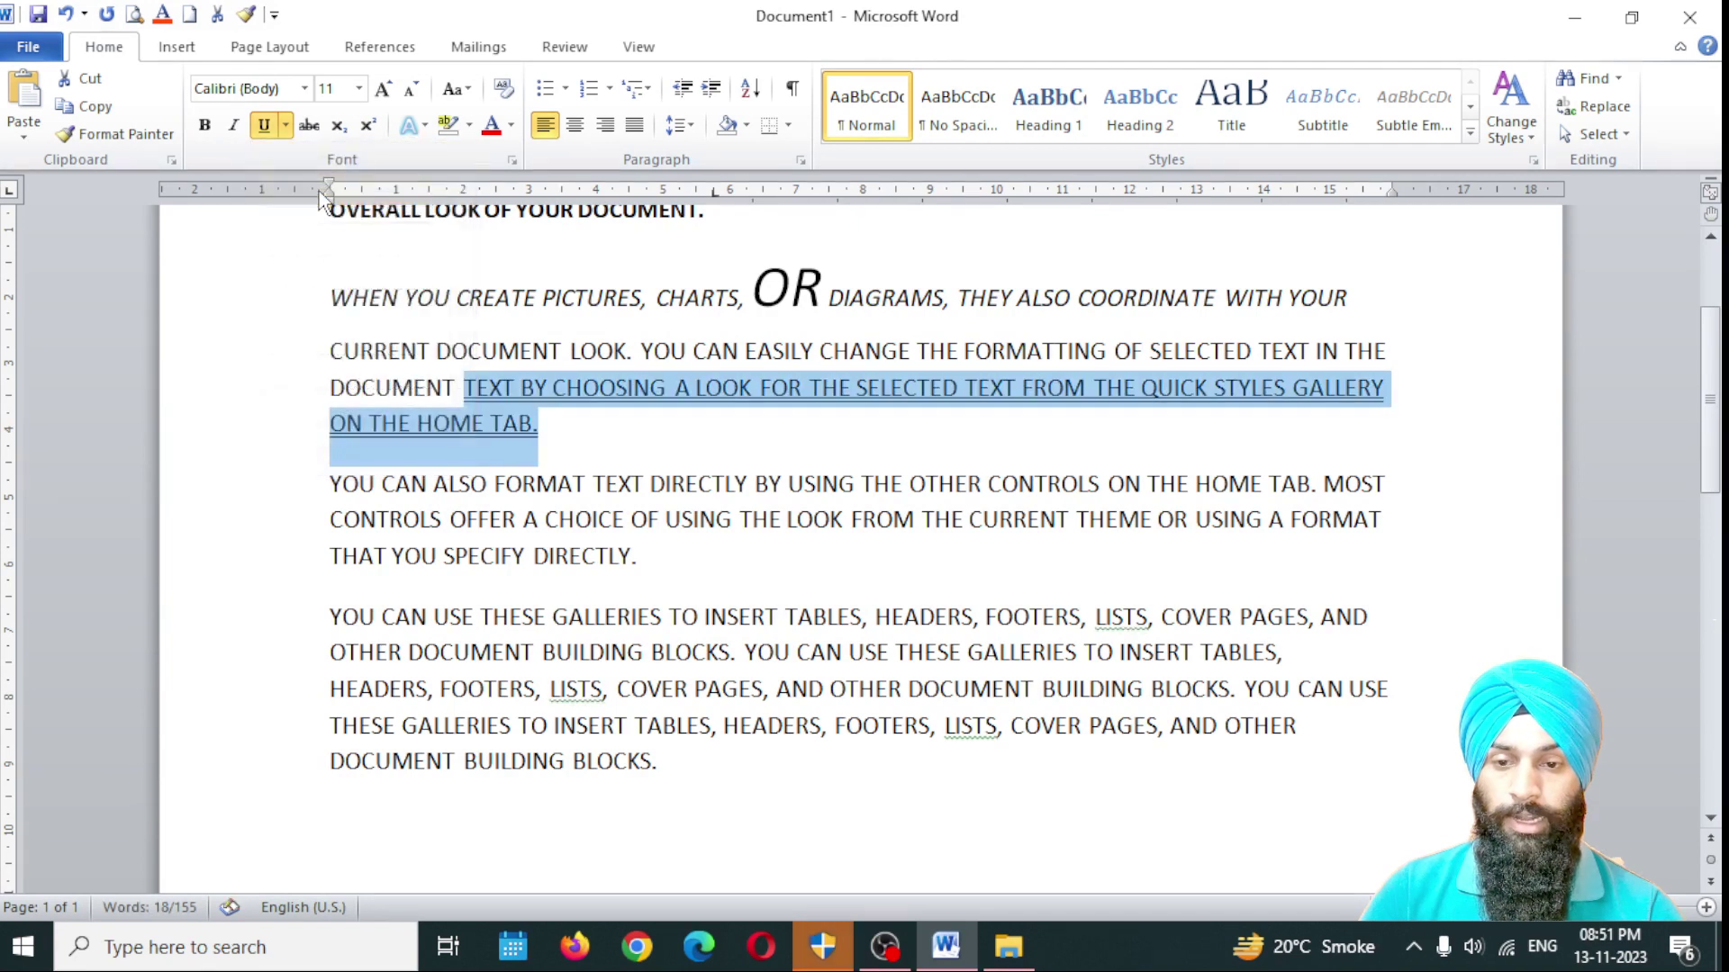
Step: Set the underline color of the double-underlined passage to the standard green
{"action": "left_click", "coordinate": [286, 125]}
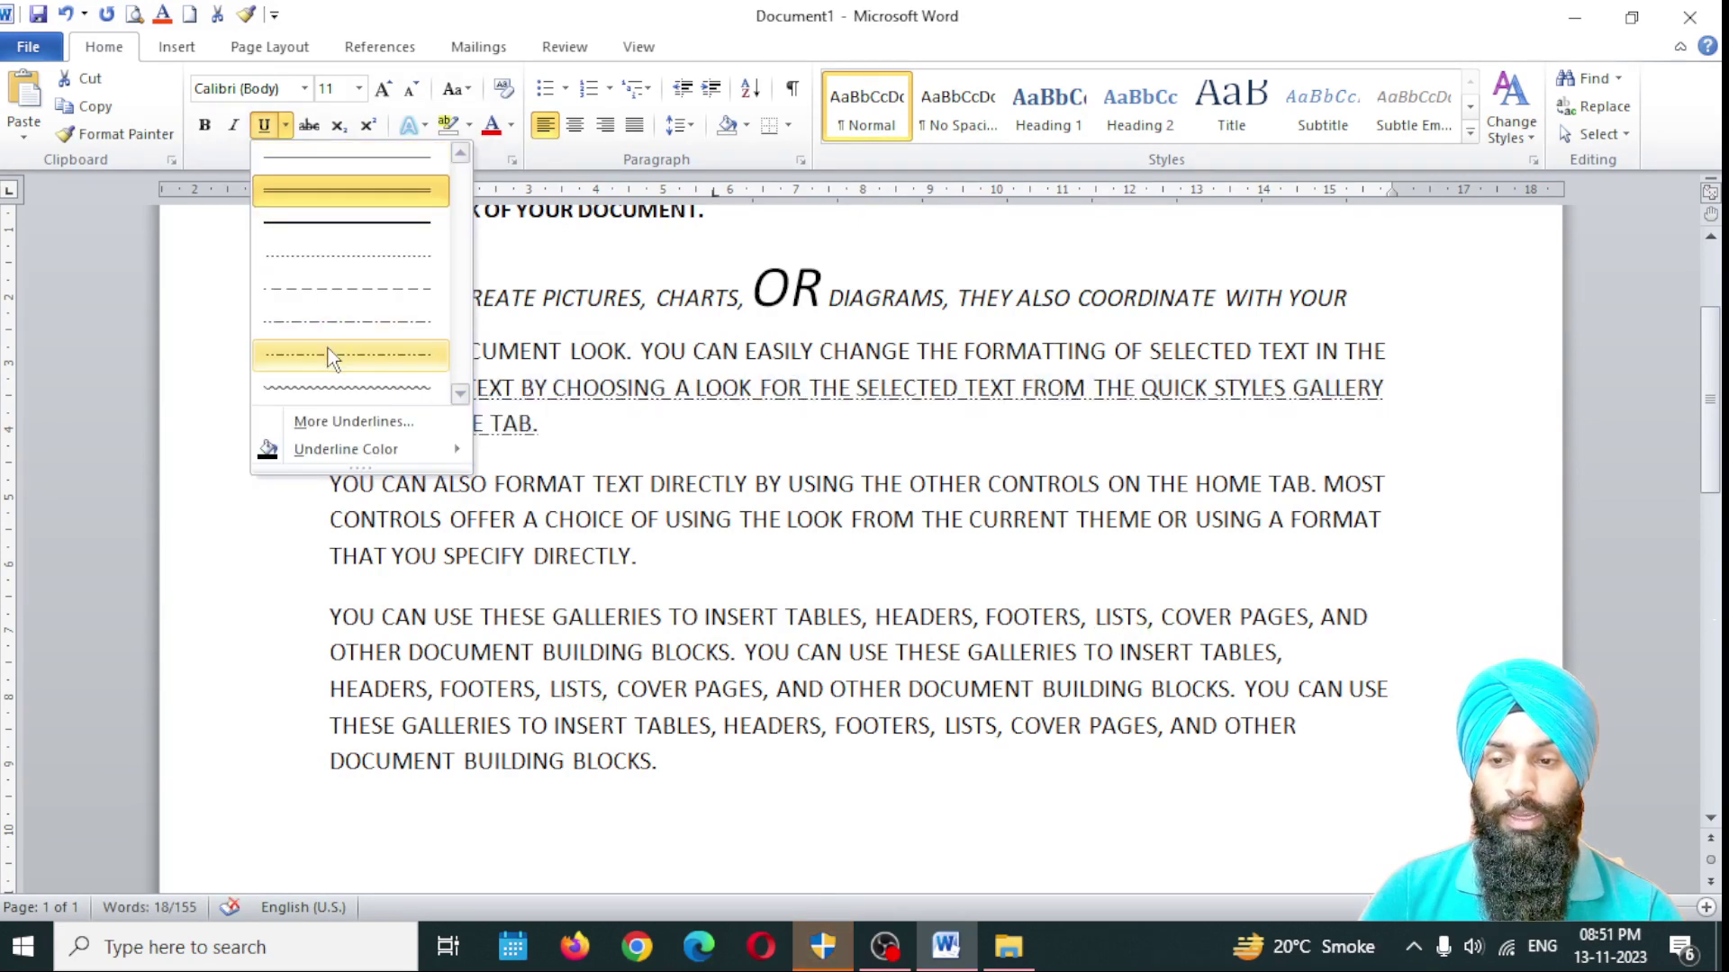
{"action": "mouse_move", "coordinate": [405, 448]}
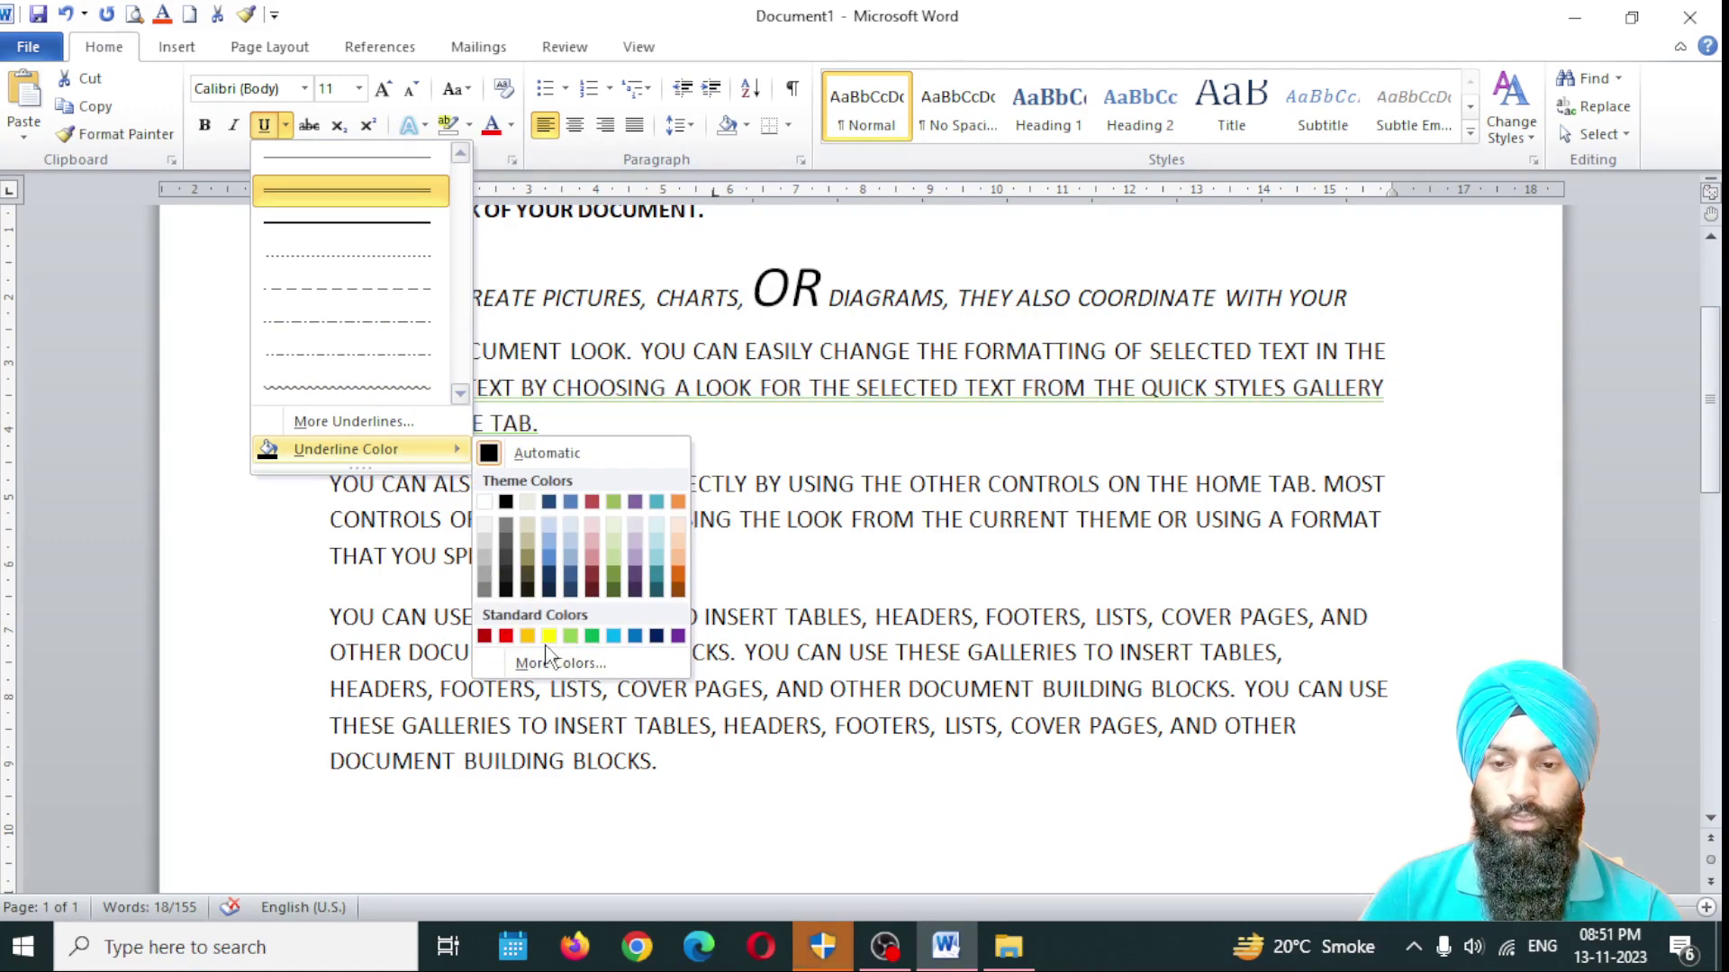
{"action": "left_click", "coordinate": [592, 636]}
{"action": "left_click", "coordinate": [702, 431]}
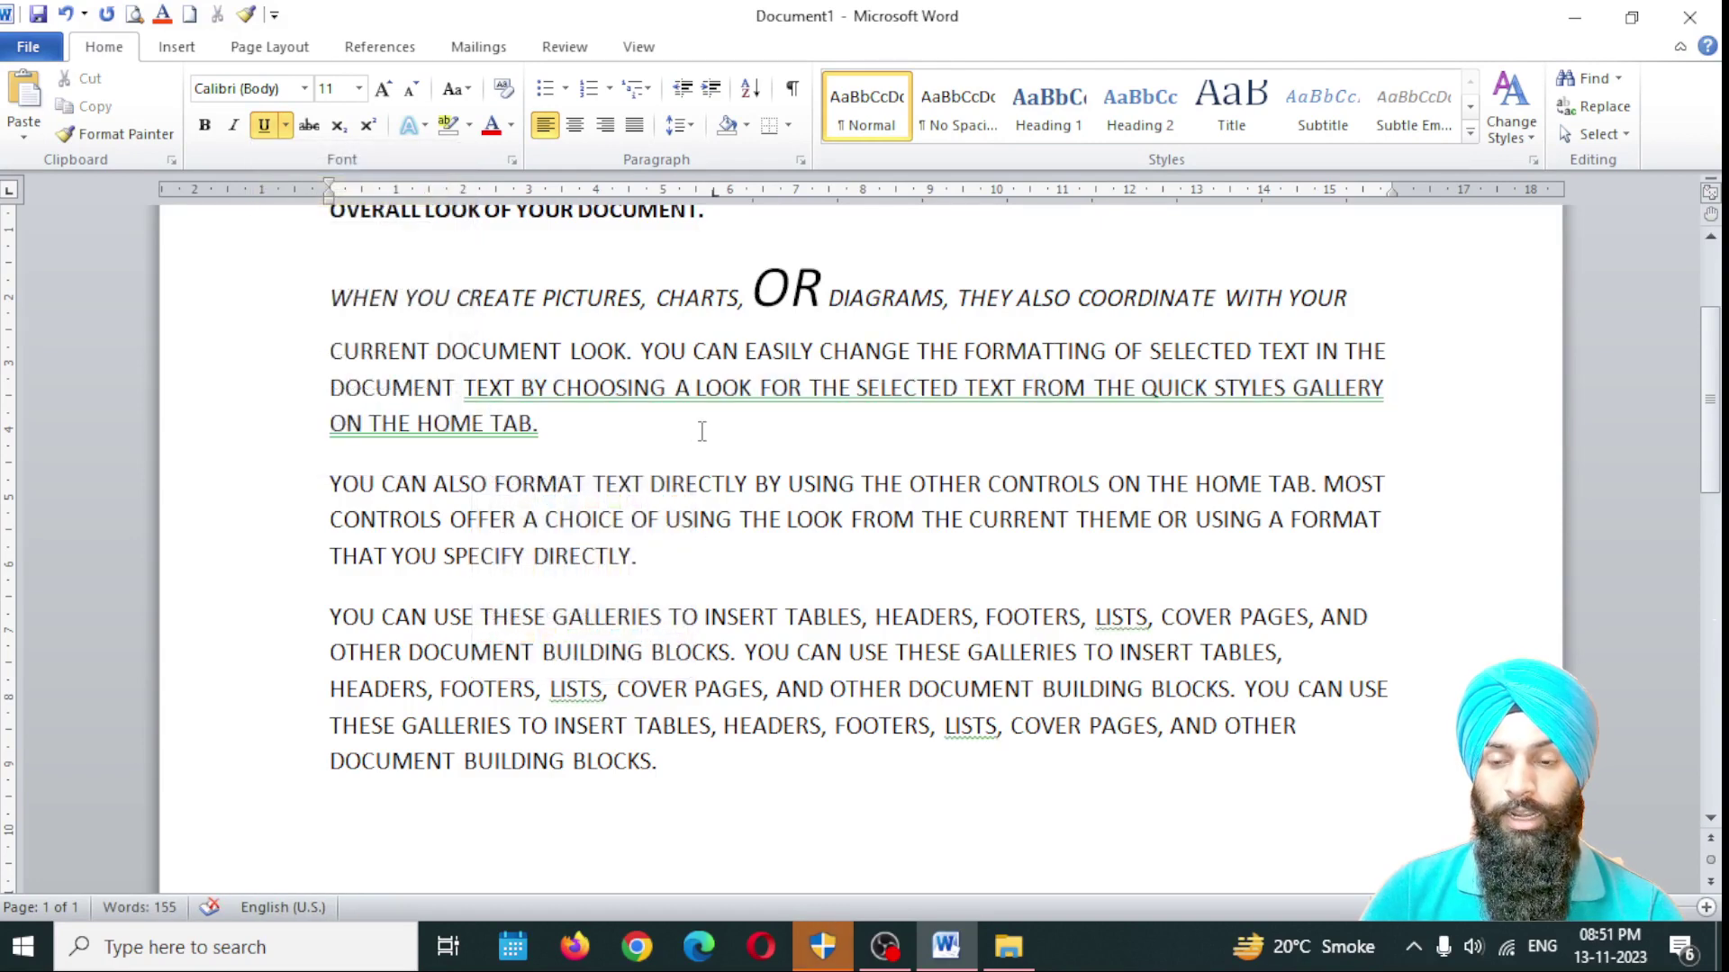
{"action": "left_click_drag", "start_coordinate": [464, 388], "coordinate": [706, 464]}
{"action": "left_click", "coordinate": [706, 448]}
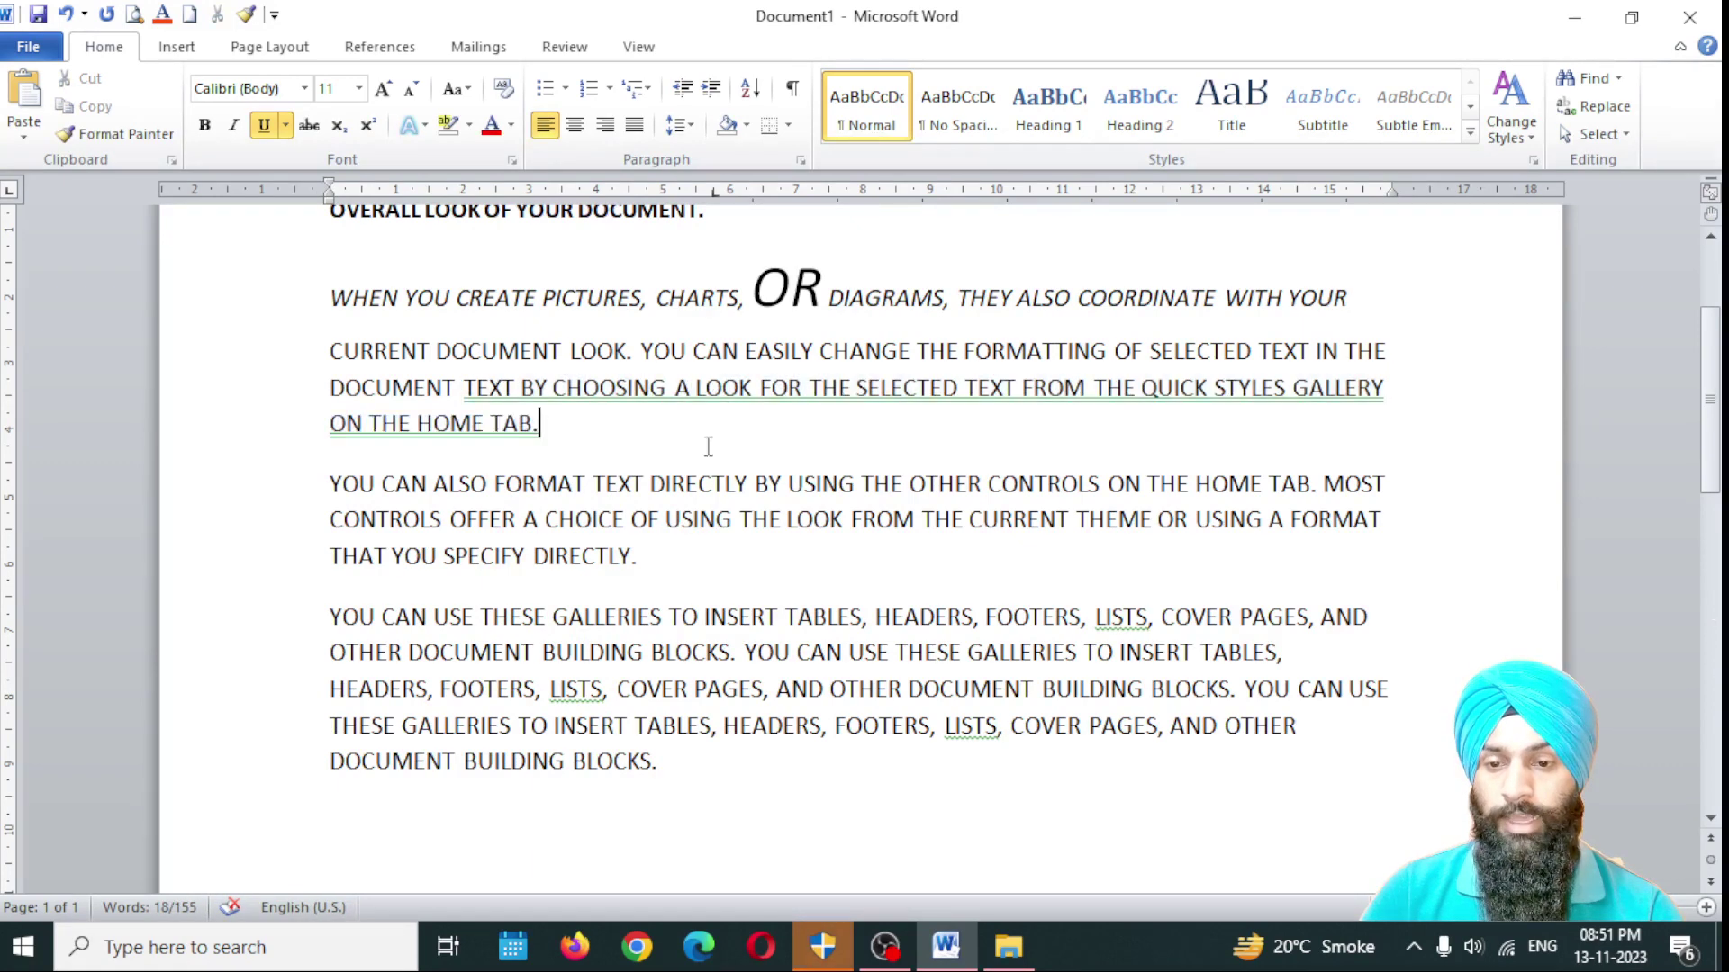
Step: Strike through the third paragraph's text from "MOST CONTROLS OFFER" through "OR USING A FORMAT"
{"action": "scroll", "coordinate": [398, 405], "scroll_direction": "down", "scroll_amount": 1}
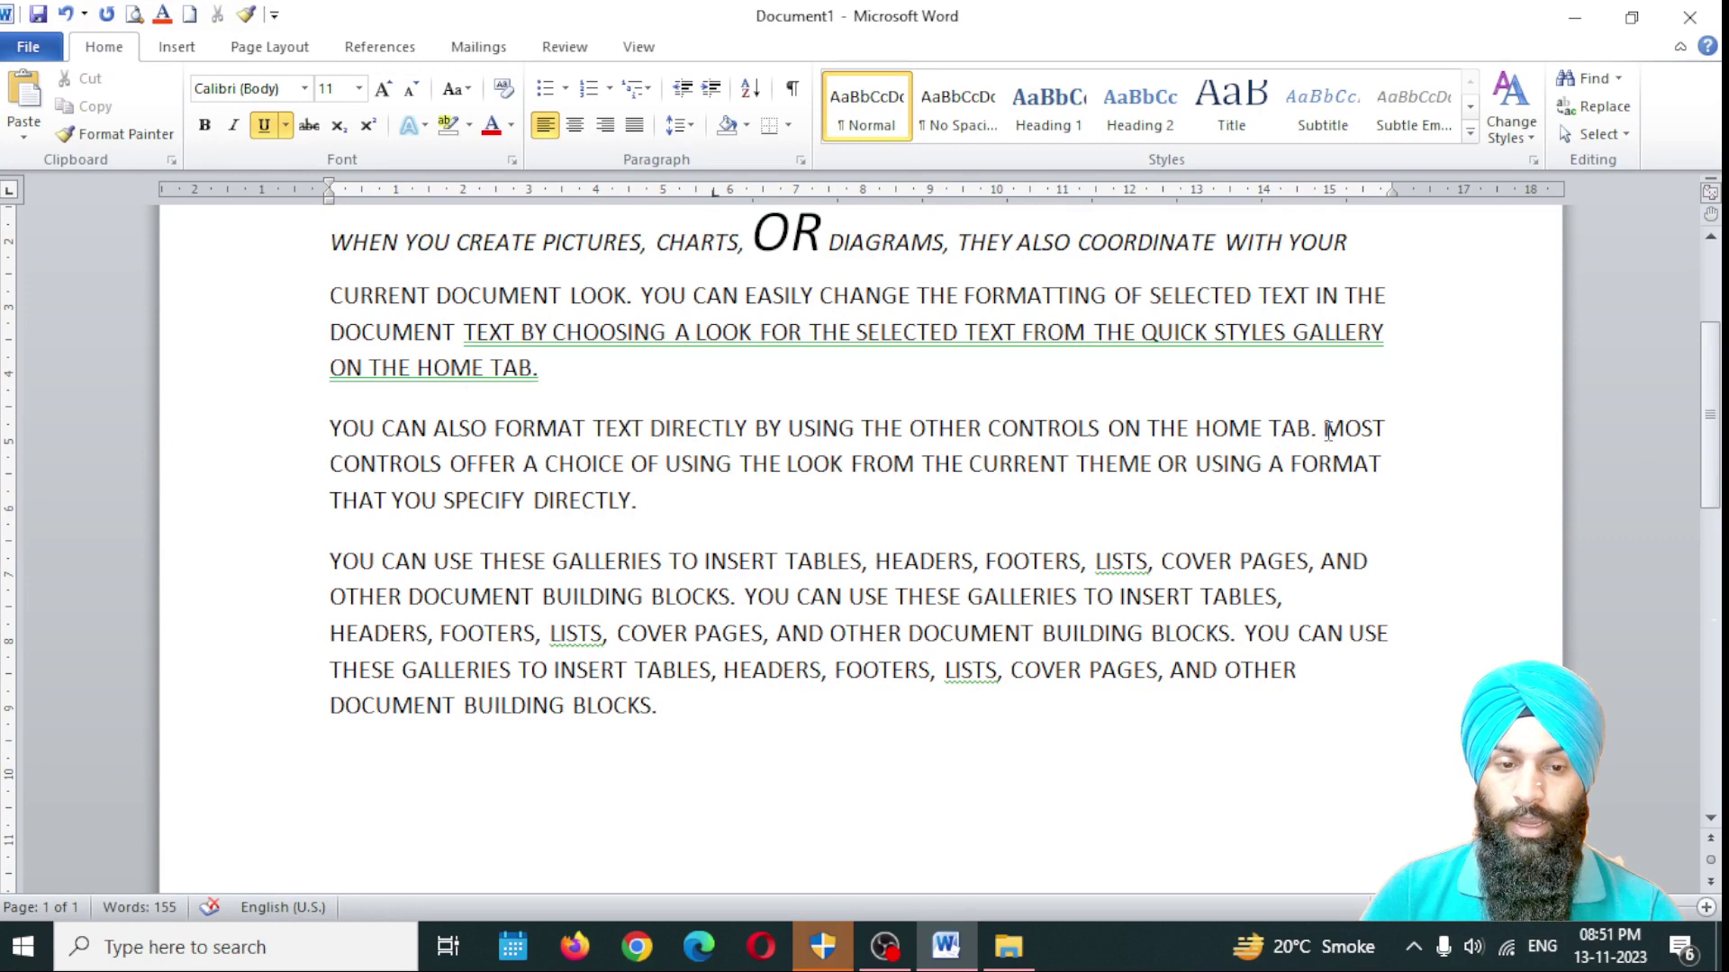
{"action": "left_click_drag", "start_coordinate": [1336, 434], "coordinate": [1375, 472]}
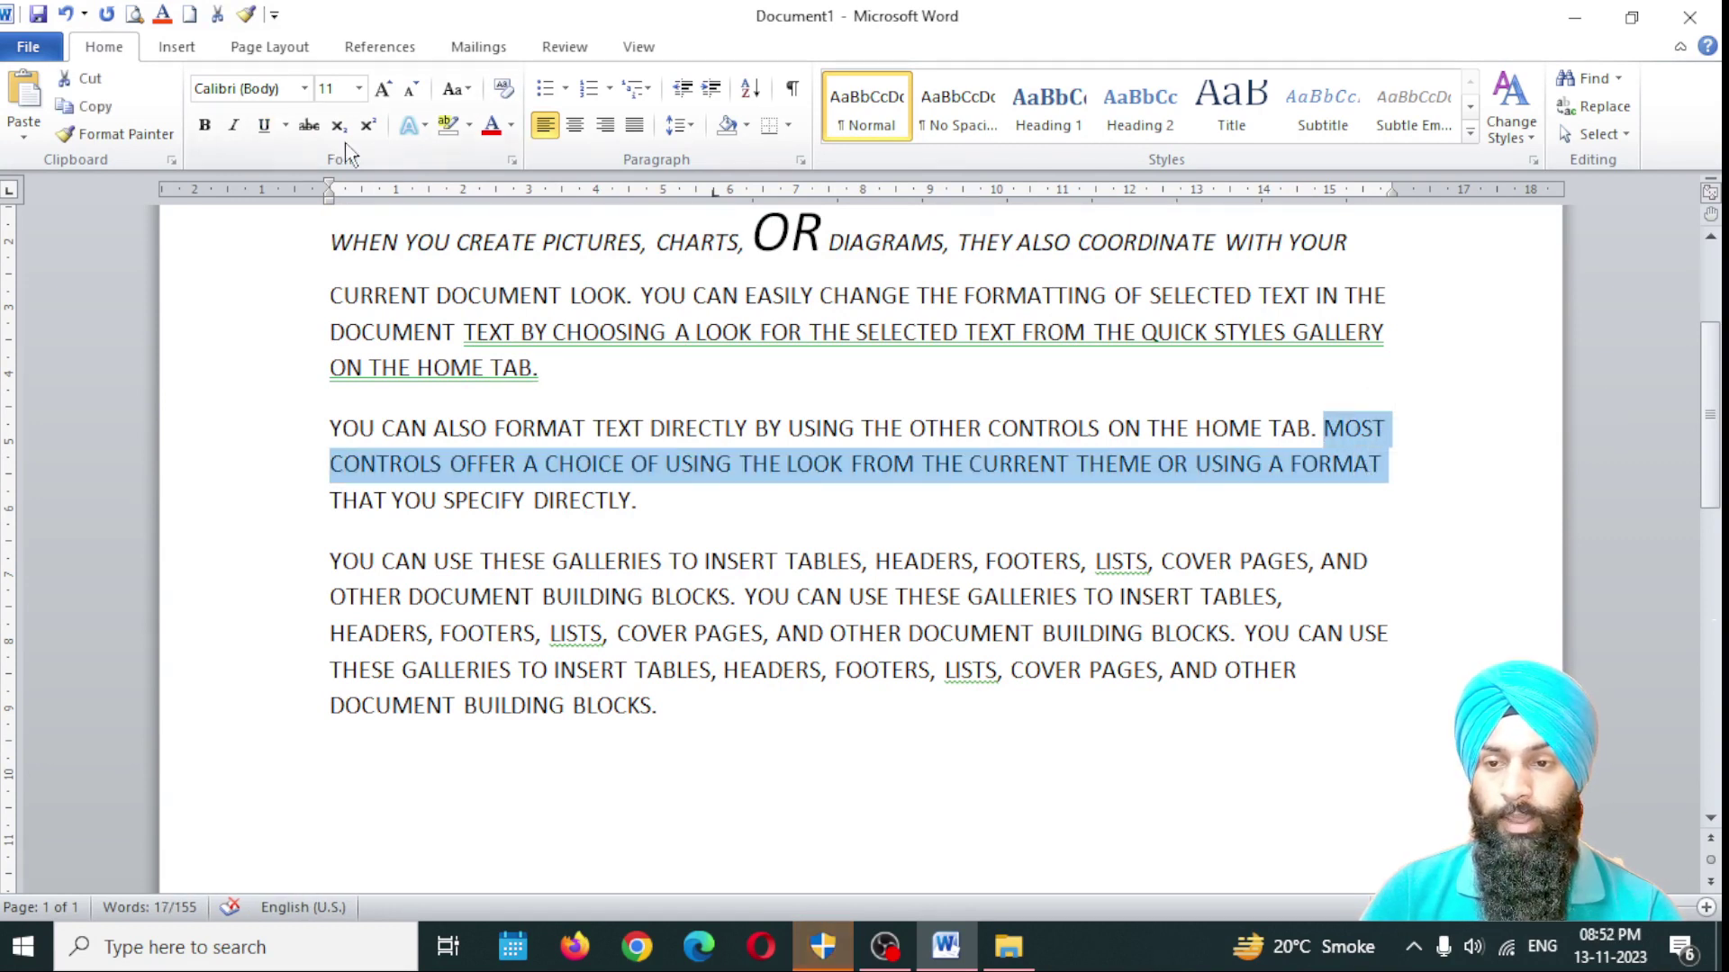
{"action": "left_click", "coordinate": [306, 132]}
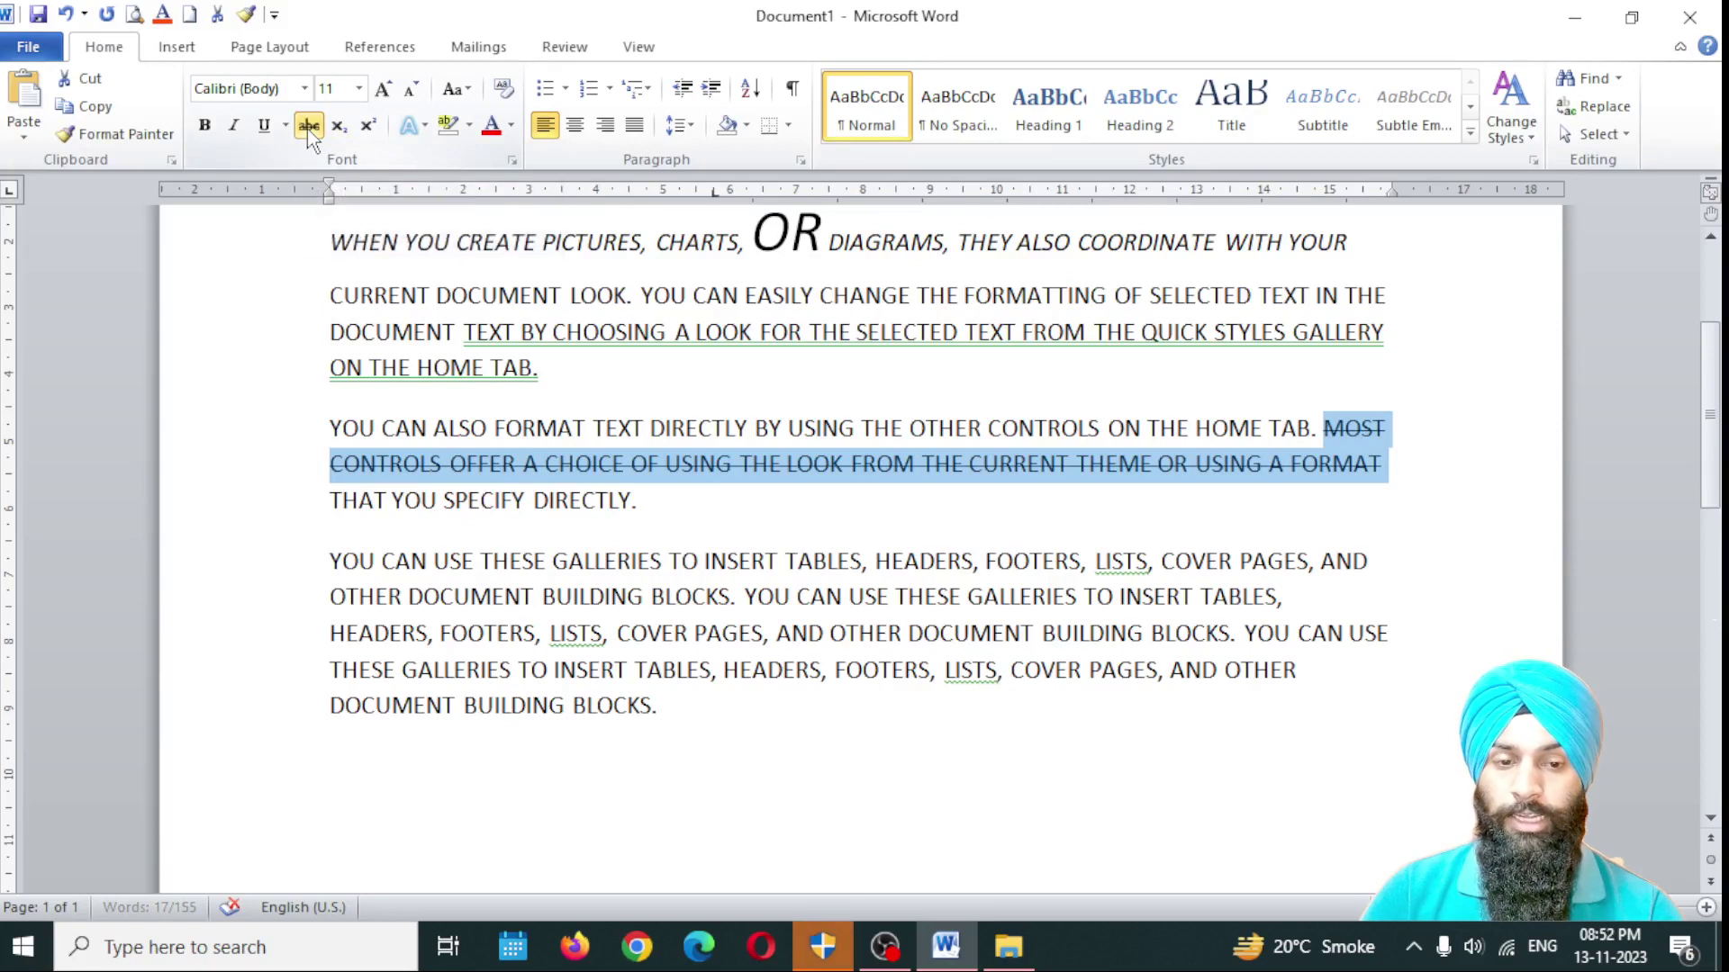
{"action": "left_click", "coordinate": [1010, 493]}
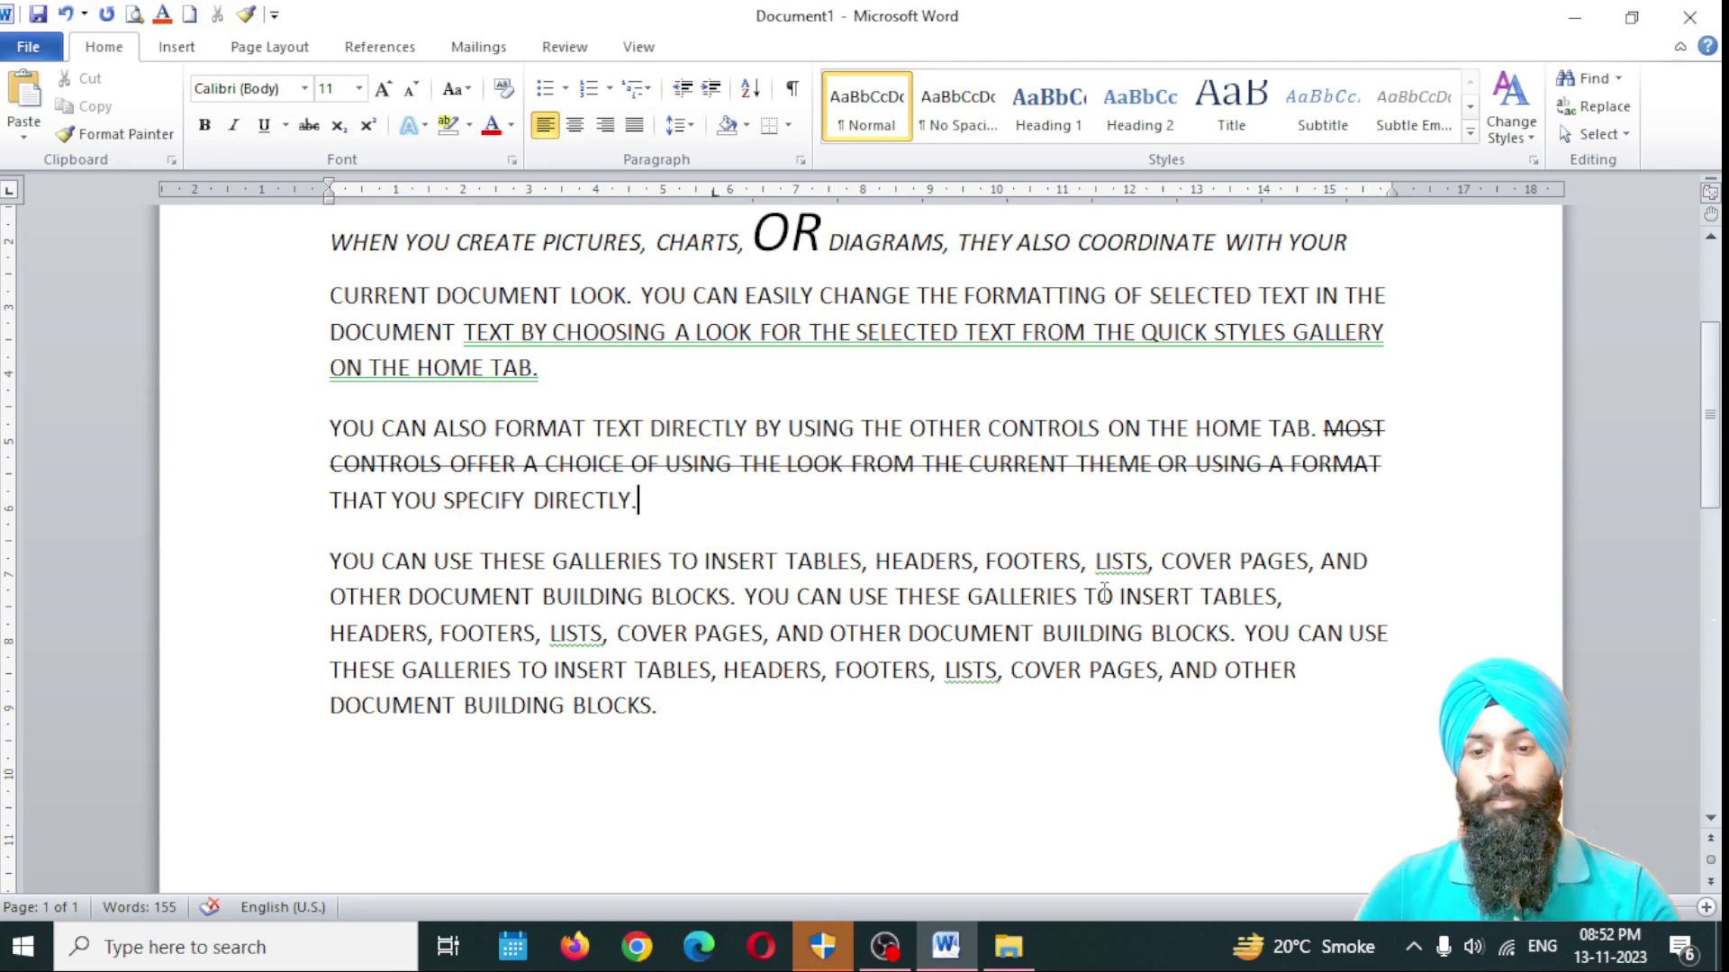
Step: Add a new paragraph reading "X2 X2" after the last paragraph of the document
{"action": "left_click", "coordinate": [685, 707]}
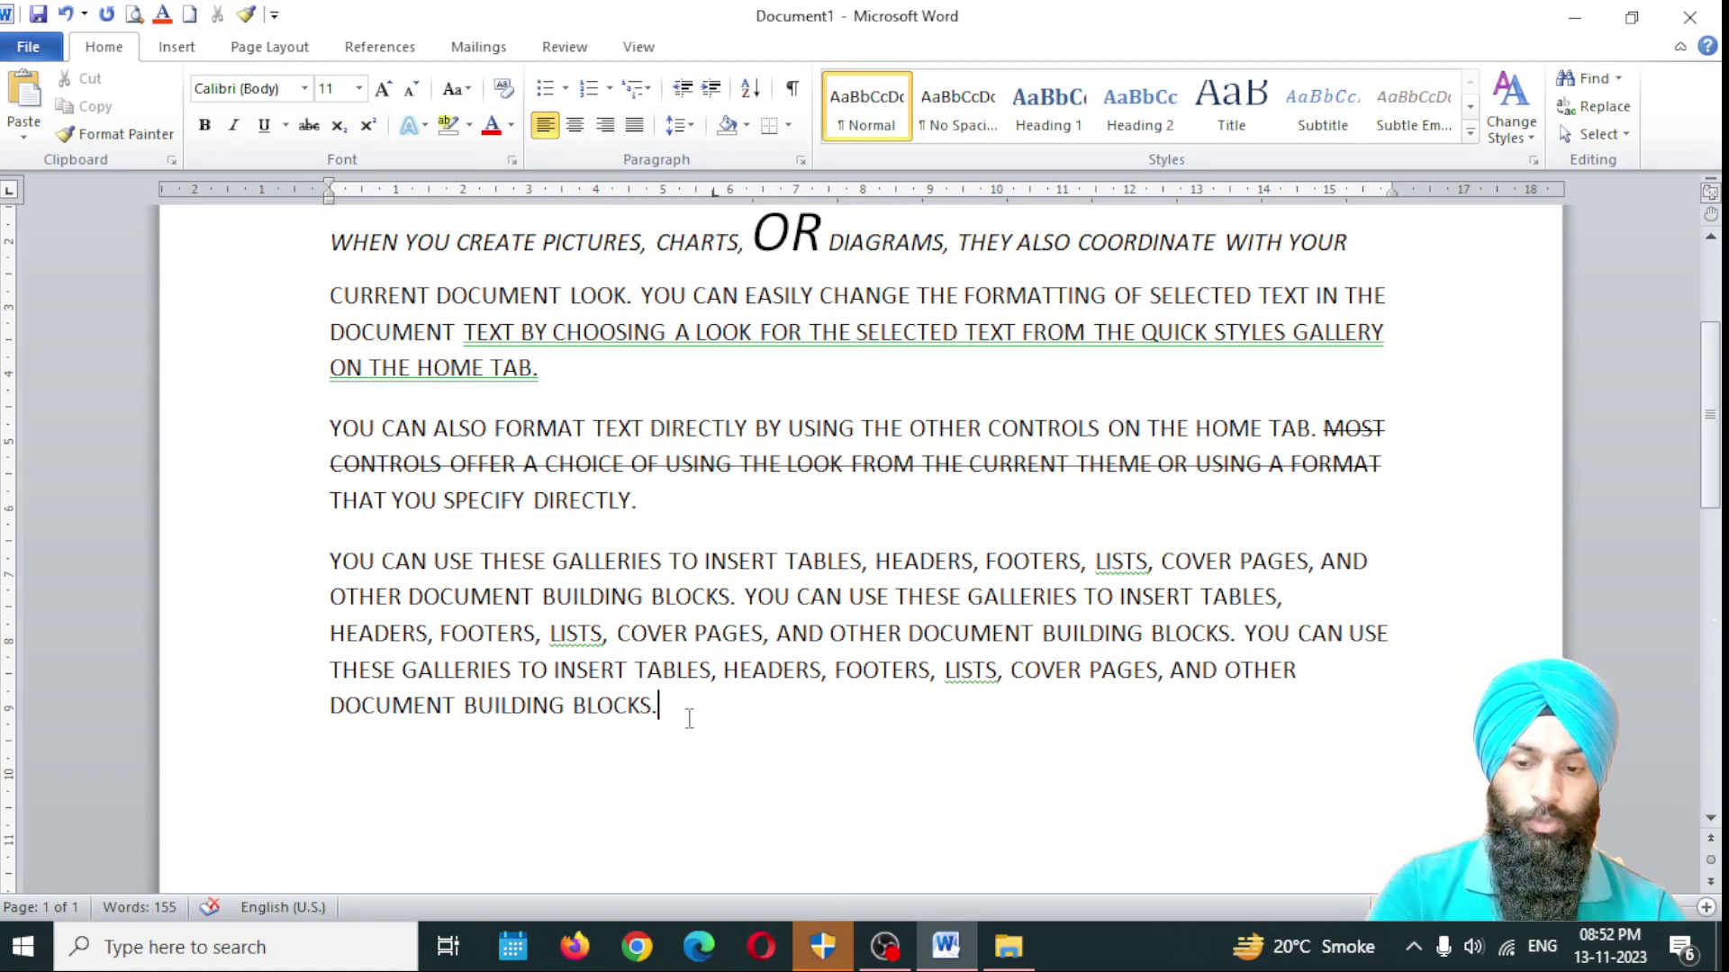
{"action": "key", "text": "Return"}
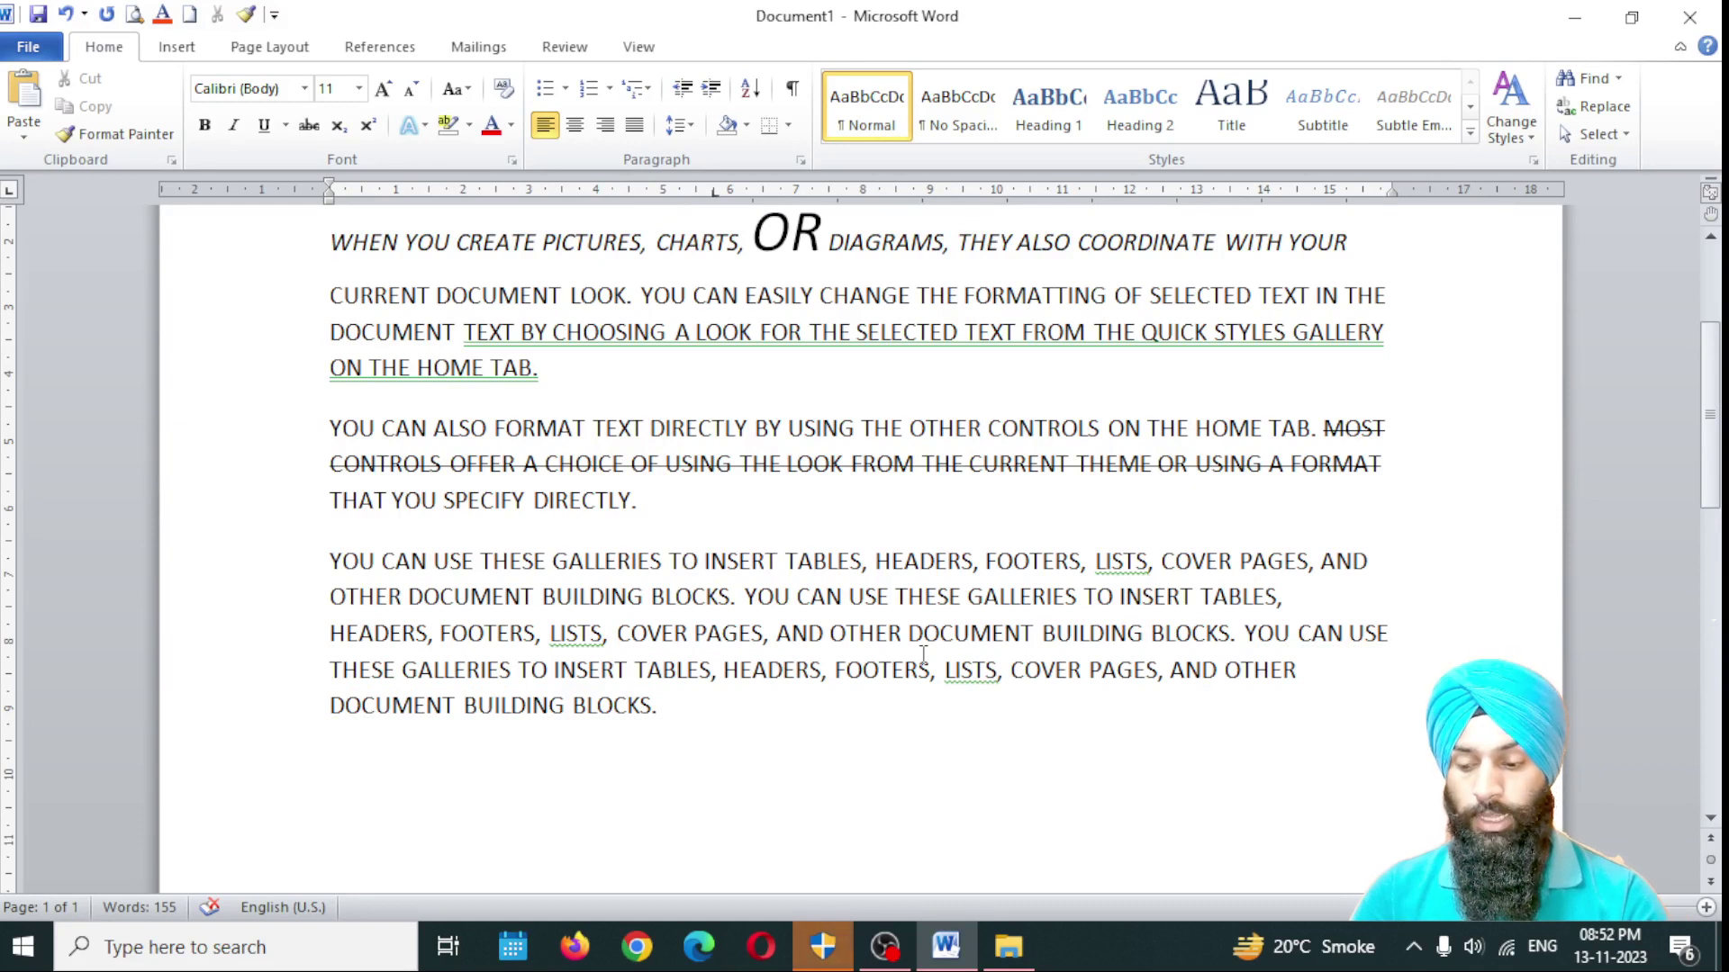
{"action": "type", "text": "X"}
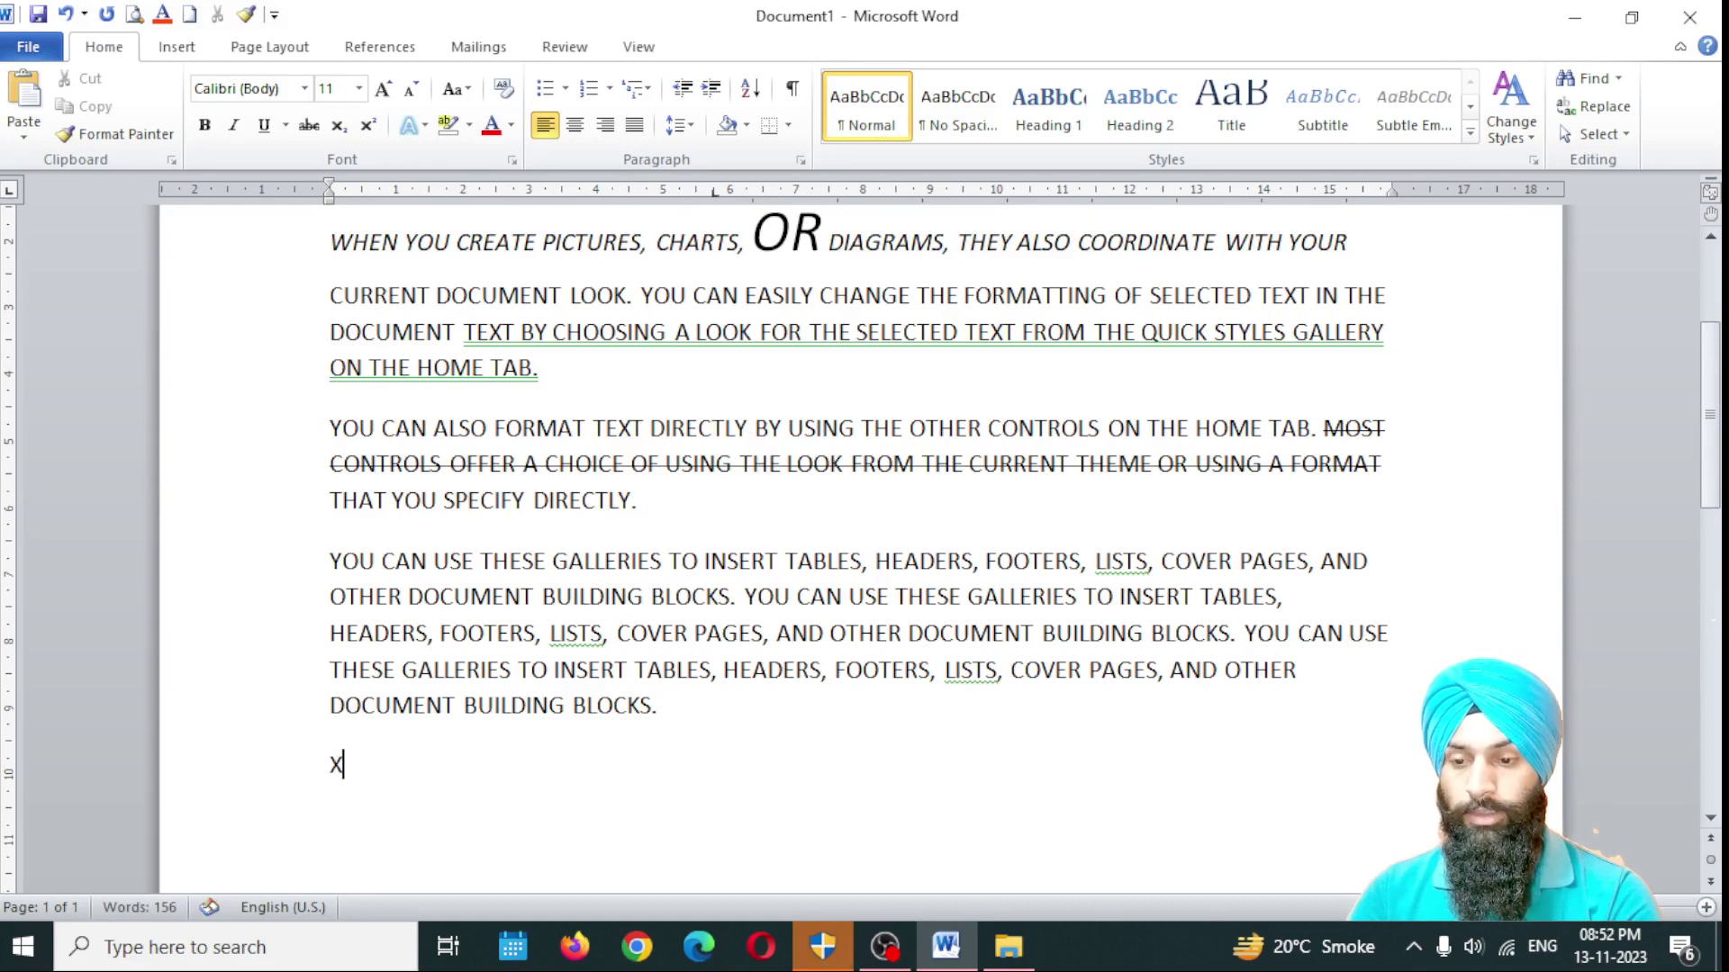
{"action": "type", "text": " X2"}
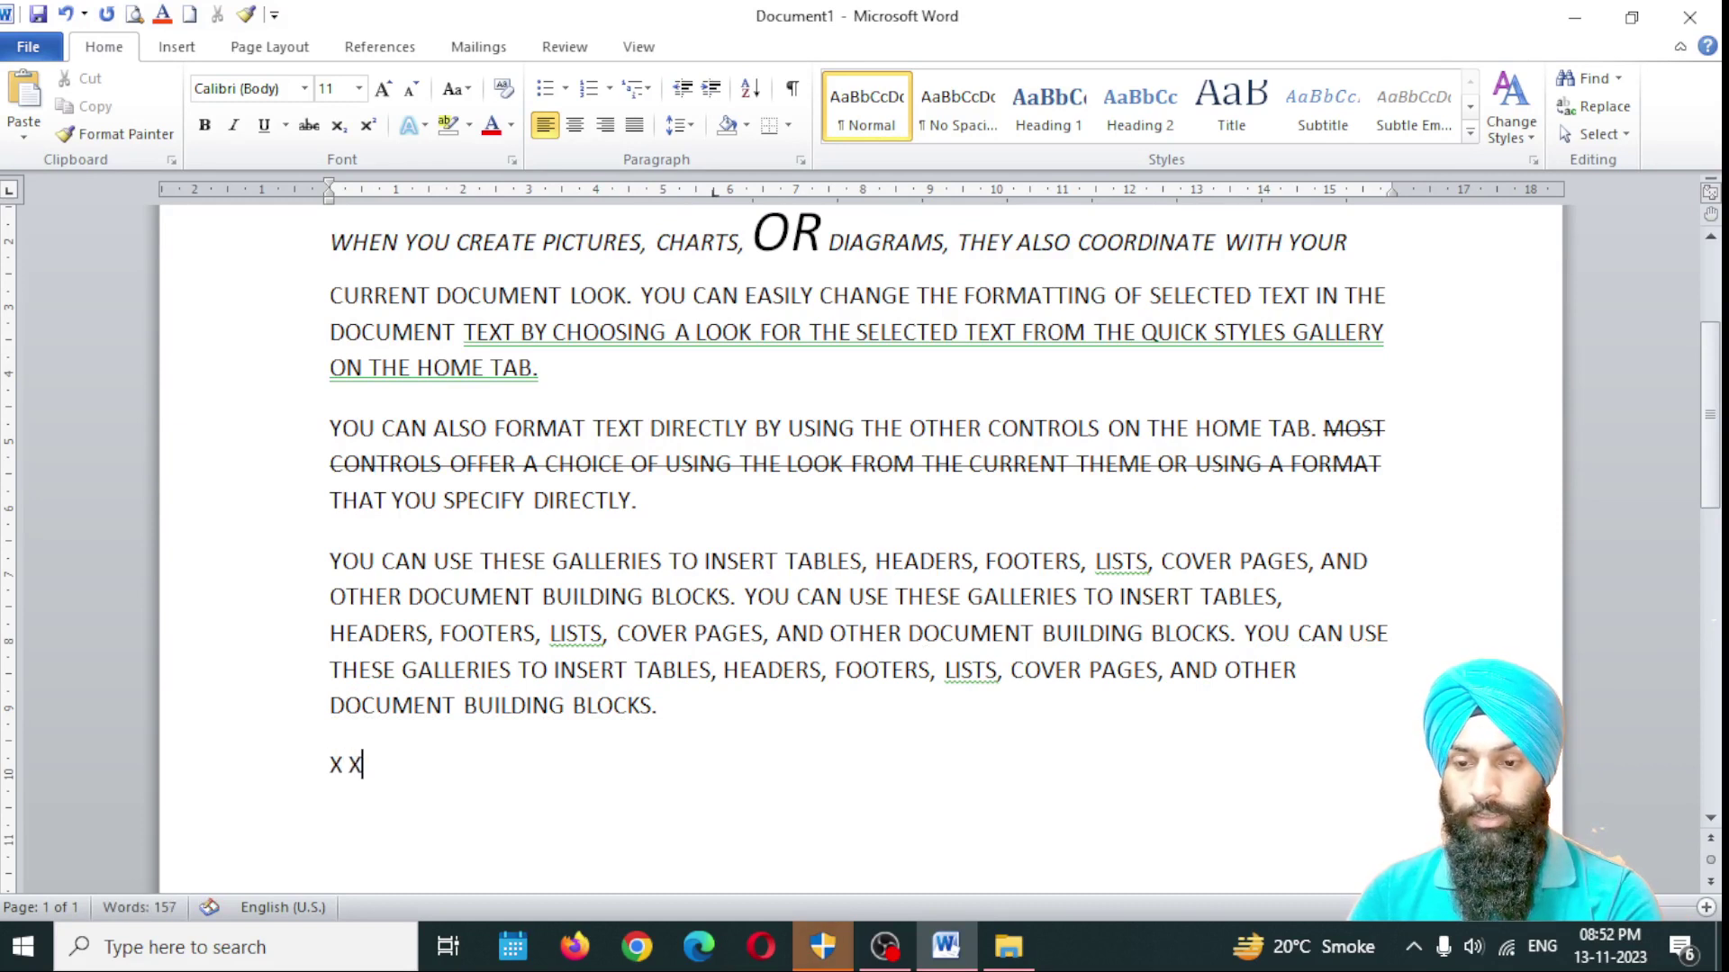
{"action": "key", "text": "Left"}
{"action": "key", "text": "Left"}
{"action": "key", "text": "Left"}
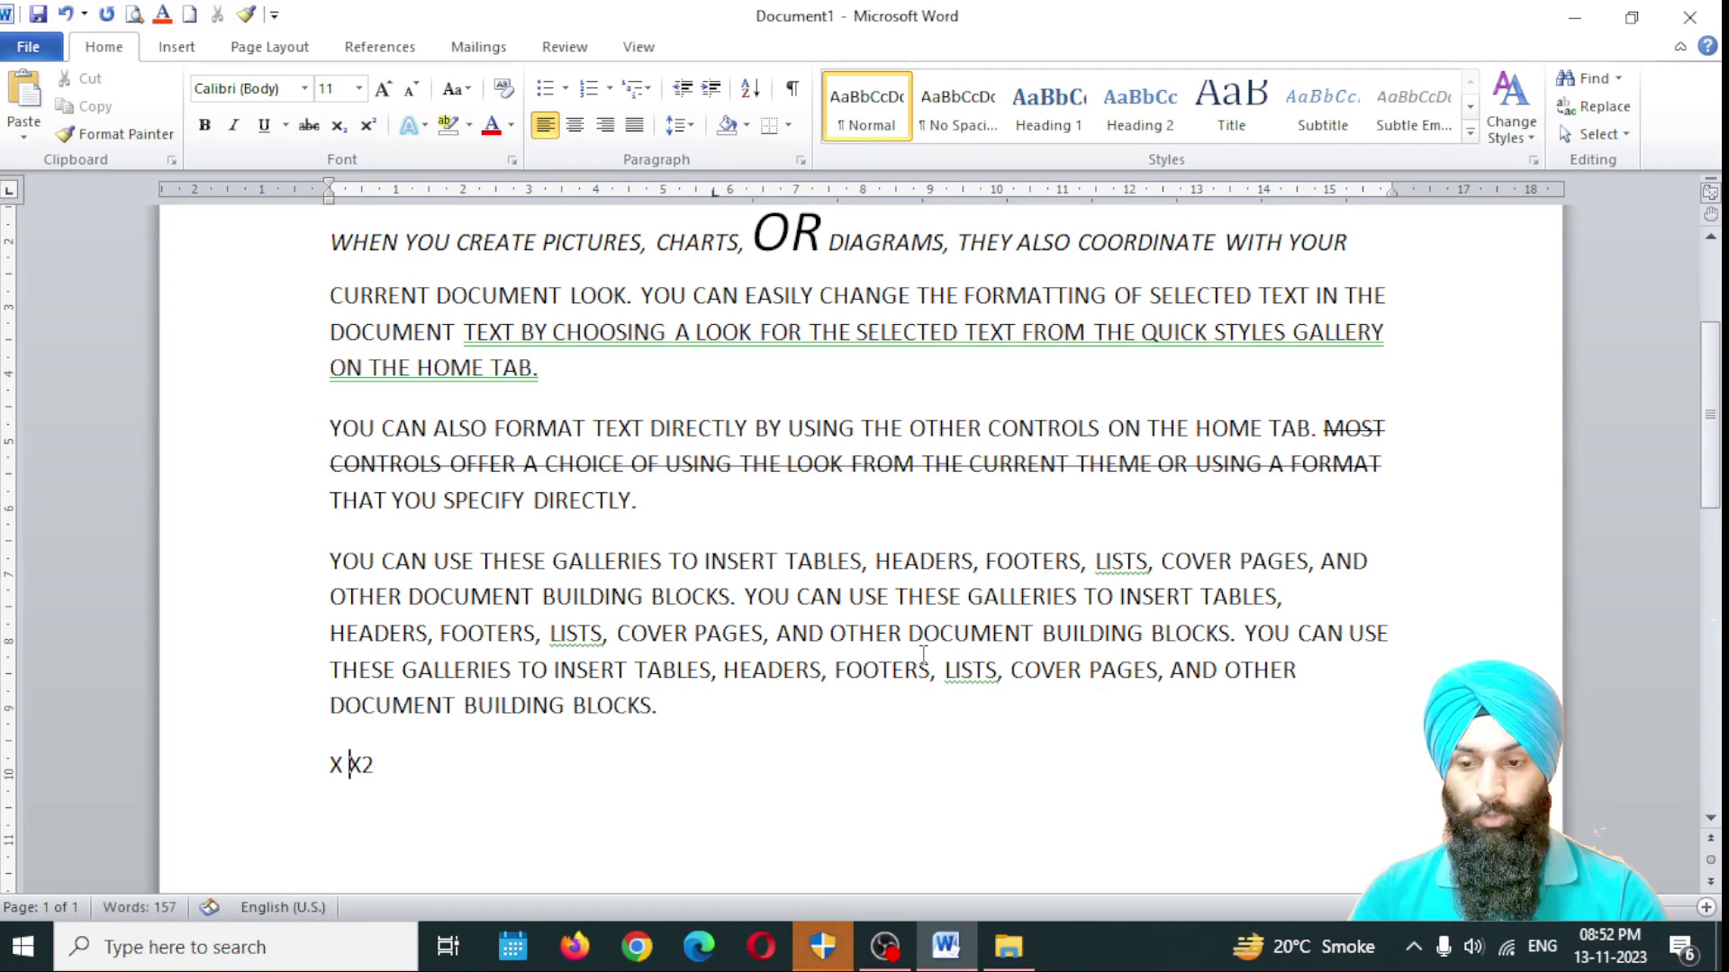
{"action": "type", "text": "2"}
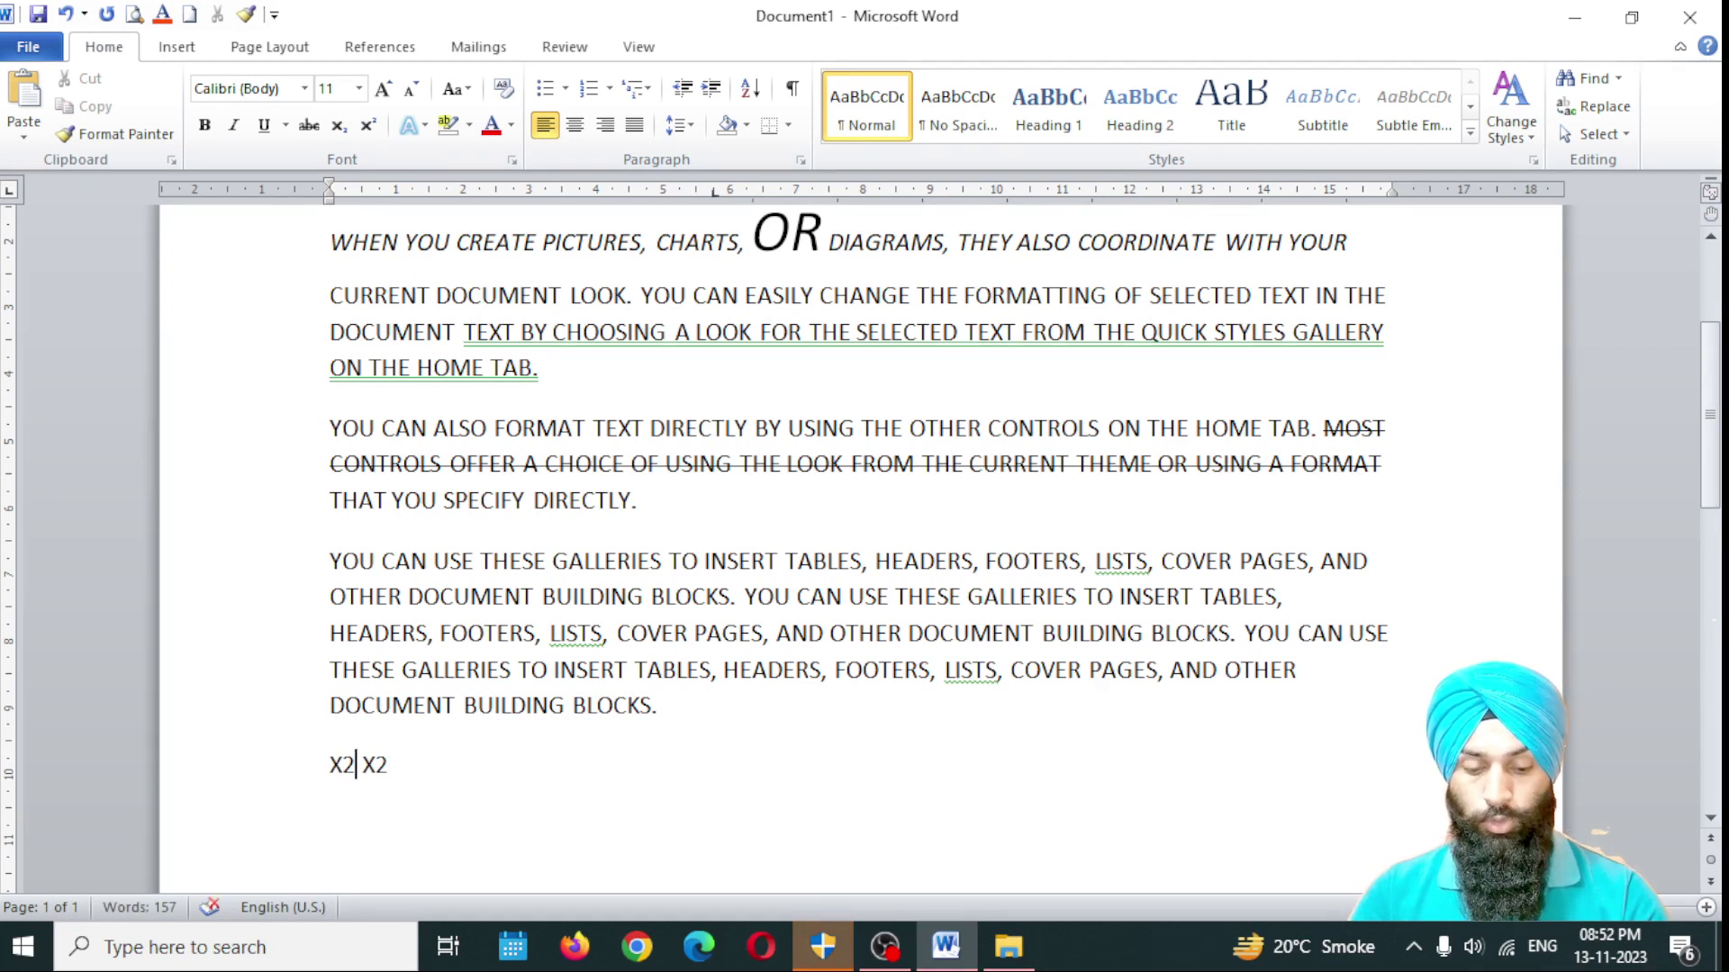
{"action": "key", "text": "Left"}
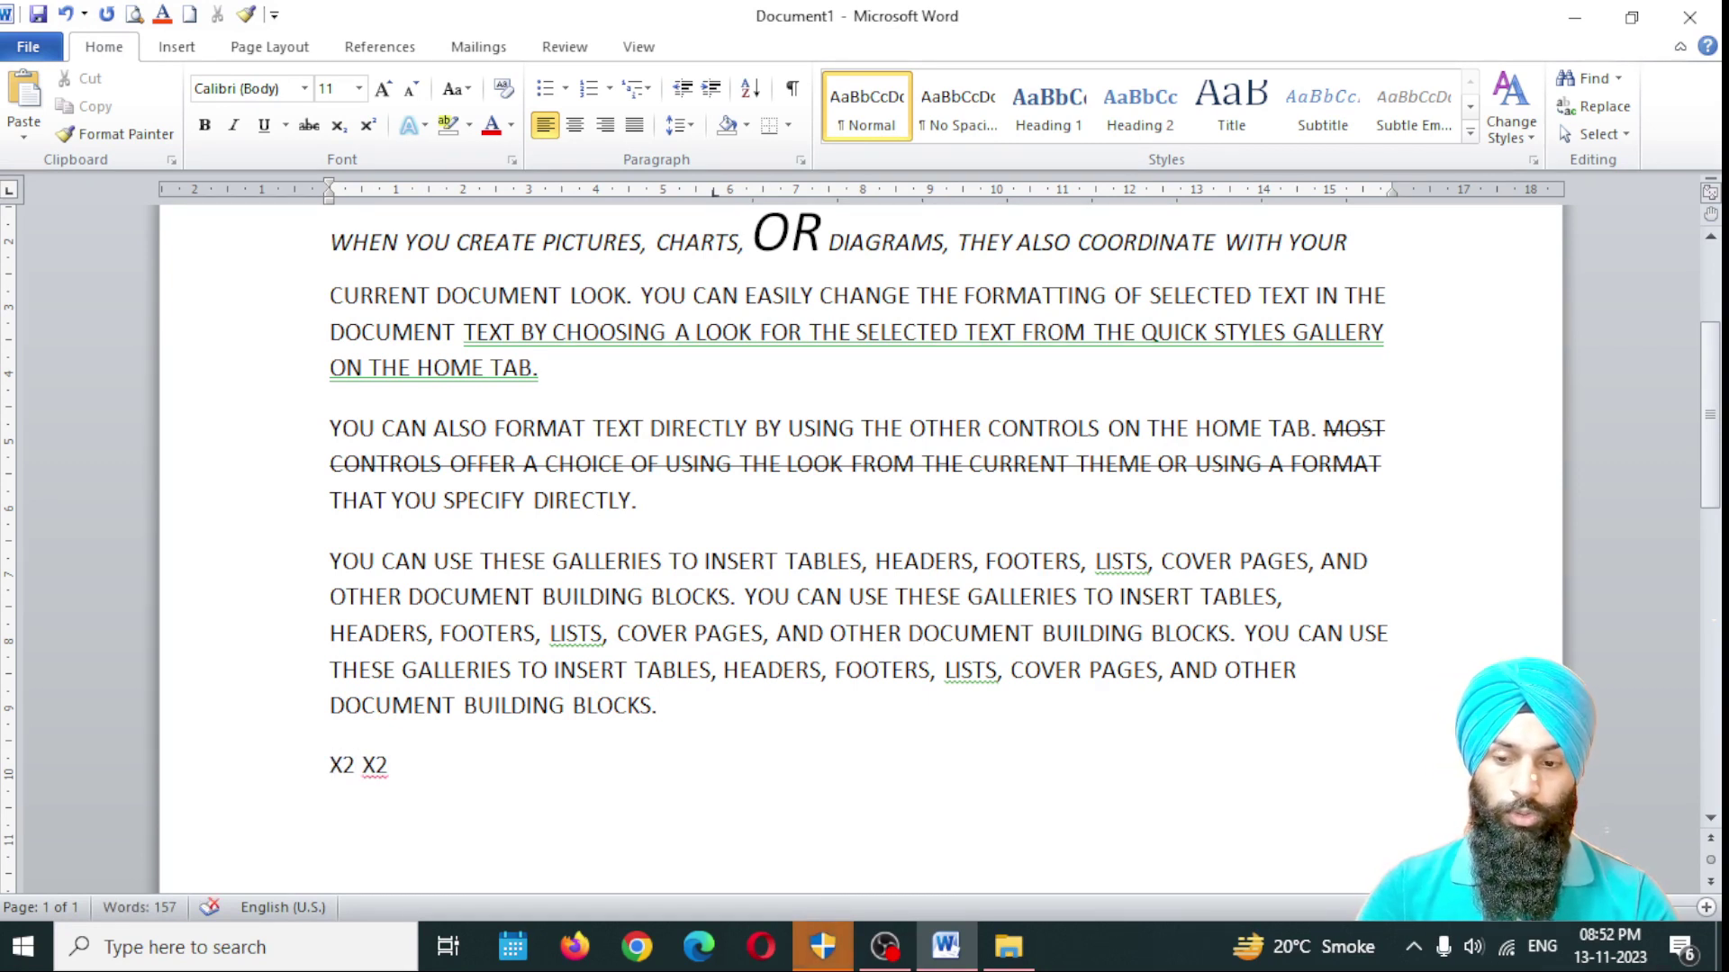
Step: Enlarge the entire "X2 X2" line to font size 28
{"action": "left_click", "coordinate": [300, 792]}
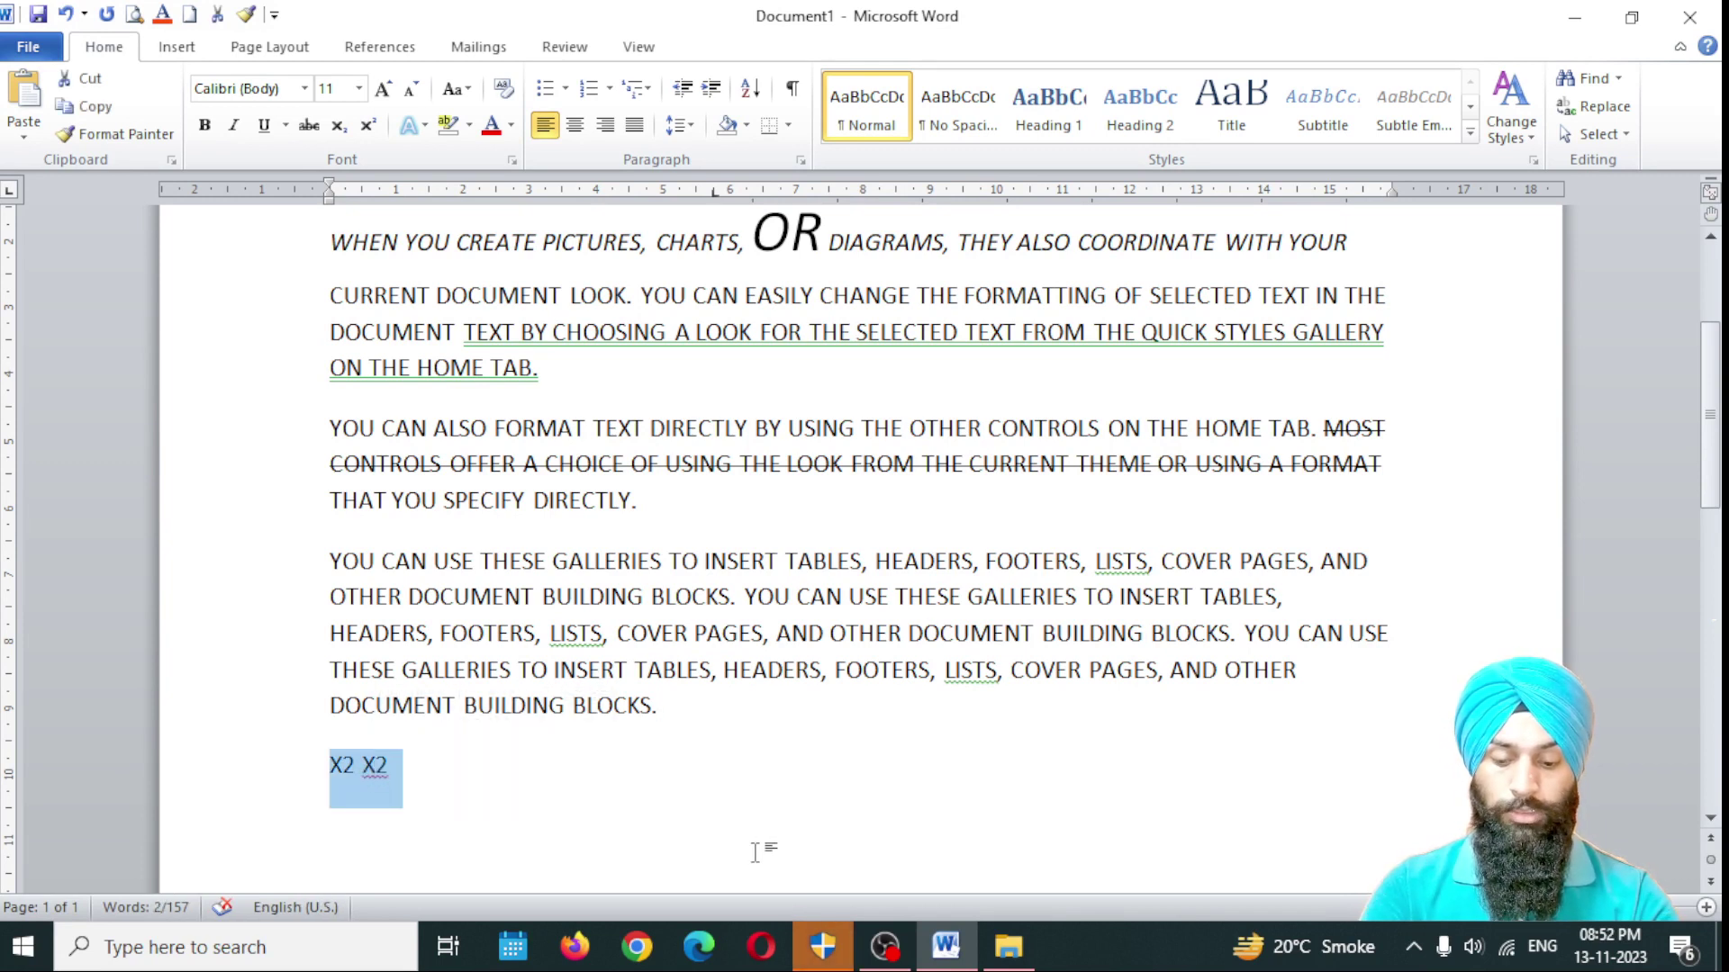
{"action": "key", "text": "ctrl+shift+period"}
{"action": "key", "text": "ctrl+shift+period"}
{"action": "key", "text": "ctrl+shift+period"}
{"action": "key", "text": "ctrl+shift+period"}
{"action": "key", "text": "ctrl+shift+period"}
{"action": "key", "text": "ctrl+shift+period"}
{"action": "key", "text": "ctrl+shift+period"}
{"action": "key", "text": "ctrl+shift+period"}
{"action": "key", "text": "ctrl+shift+period"}
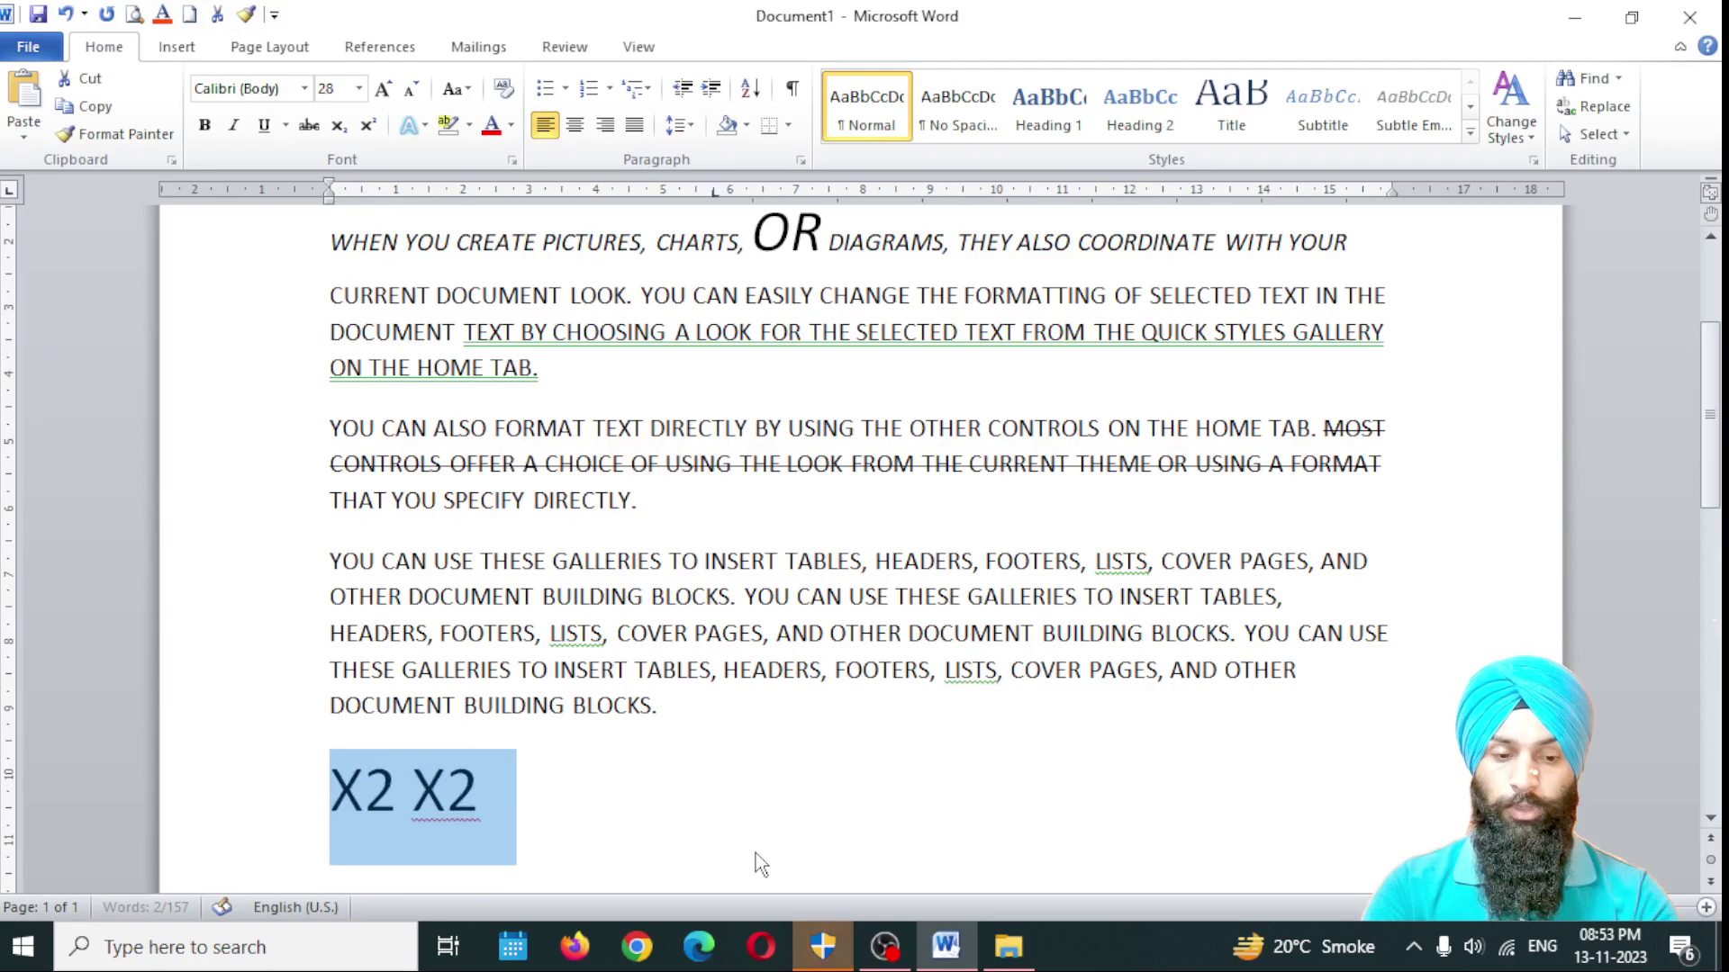
{"action": "scroll", "coordinate": [776, 808], "scroll_direction": "down", "scroll_amount": 2}
{"action": "scroll", "coordinate": [776, 808], "scroll_direction": "down", "scroll_amount": 1}
{"action": "left_click", "coordinate": [656, 579]}
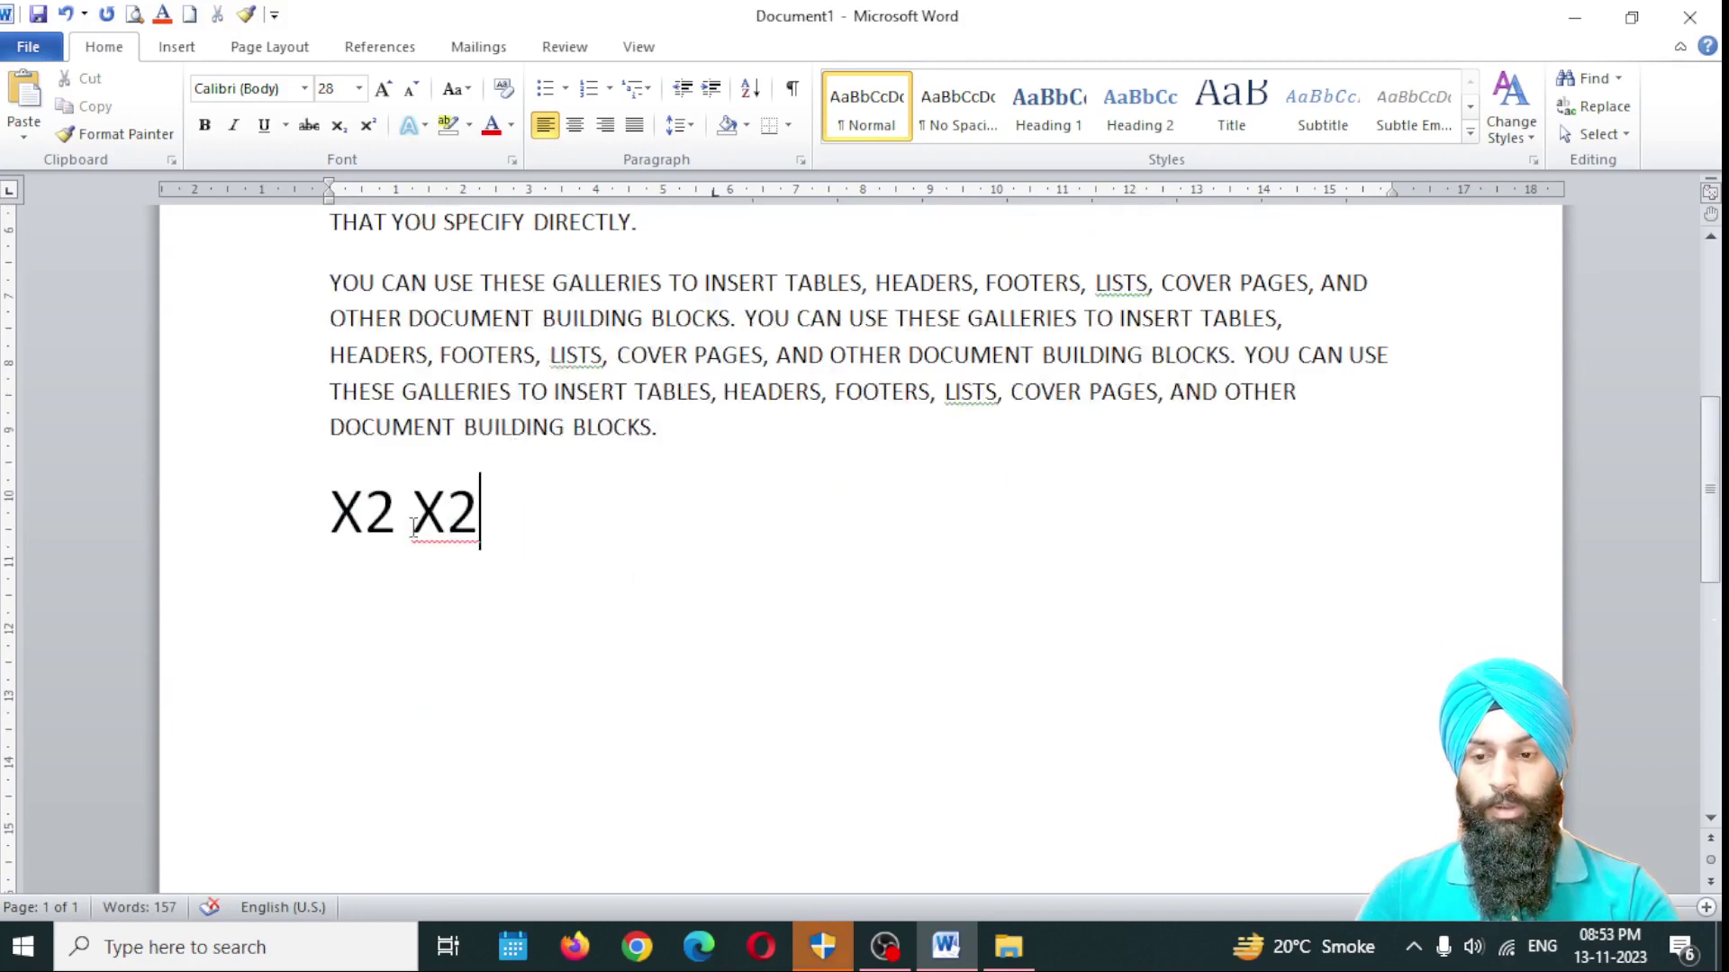
Step: Format the 2 in the first "X2" as subscript
{"action": "left_click", "coordinate": [376, 510]}
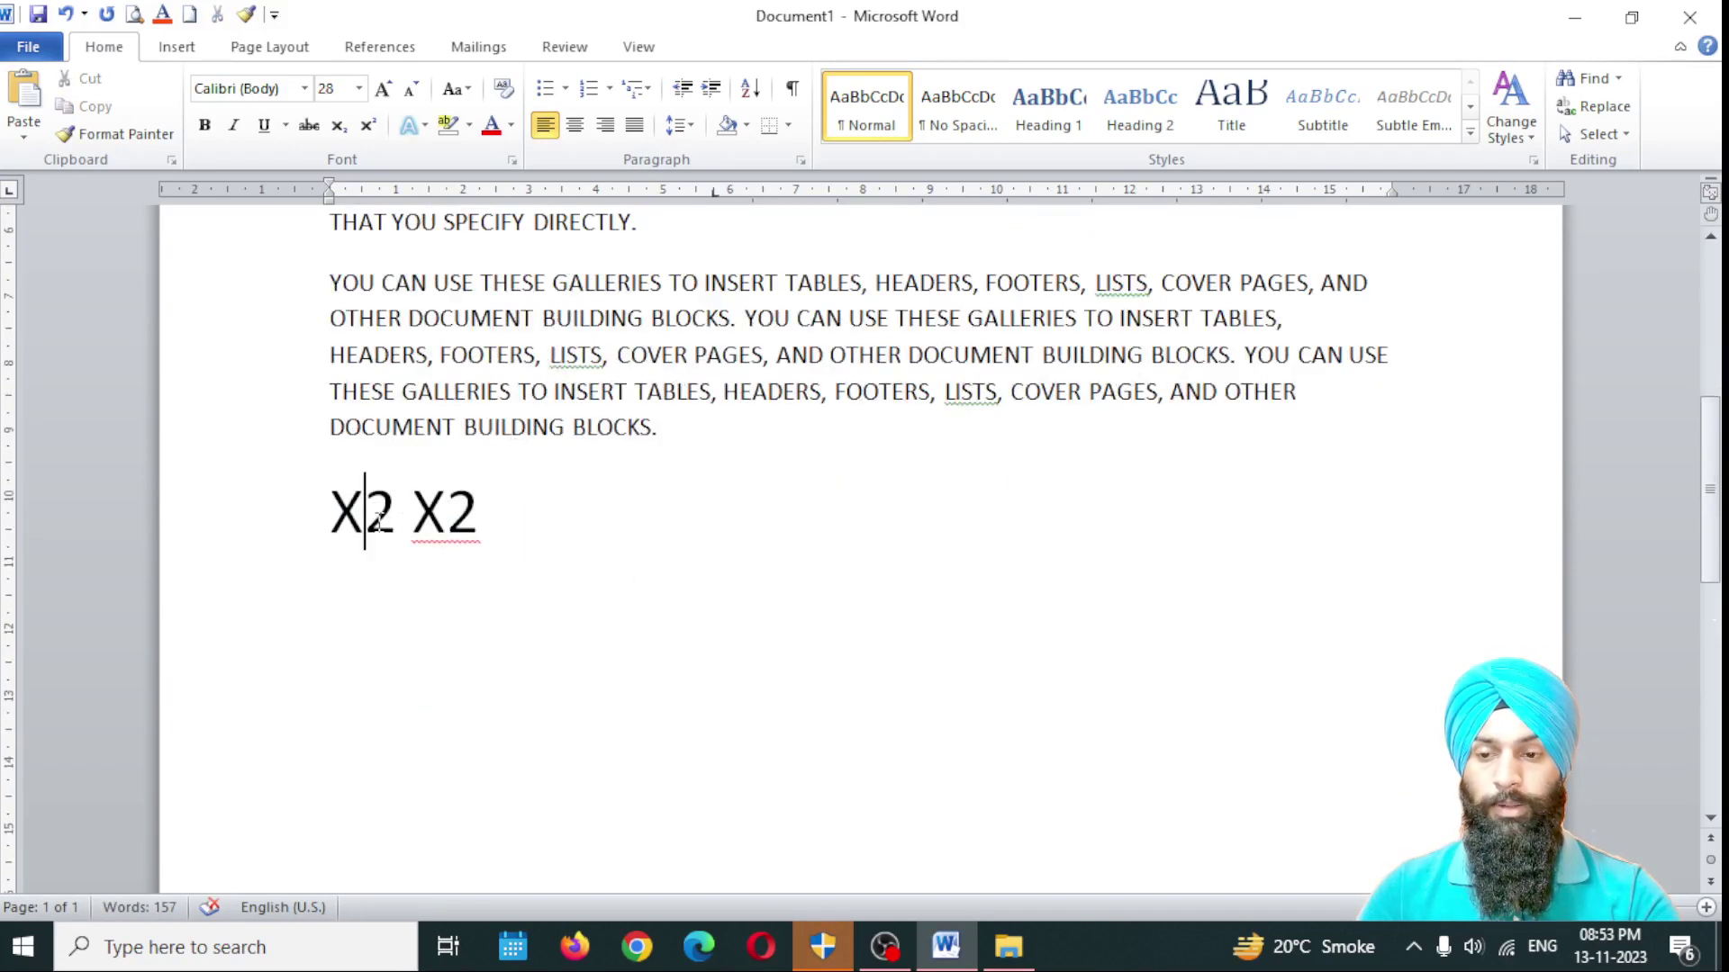
{"action": "left_click_drag", "start_coordinate": [376, 513], "coordinate": [387, 537]}
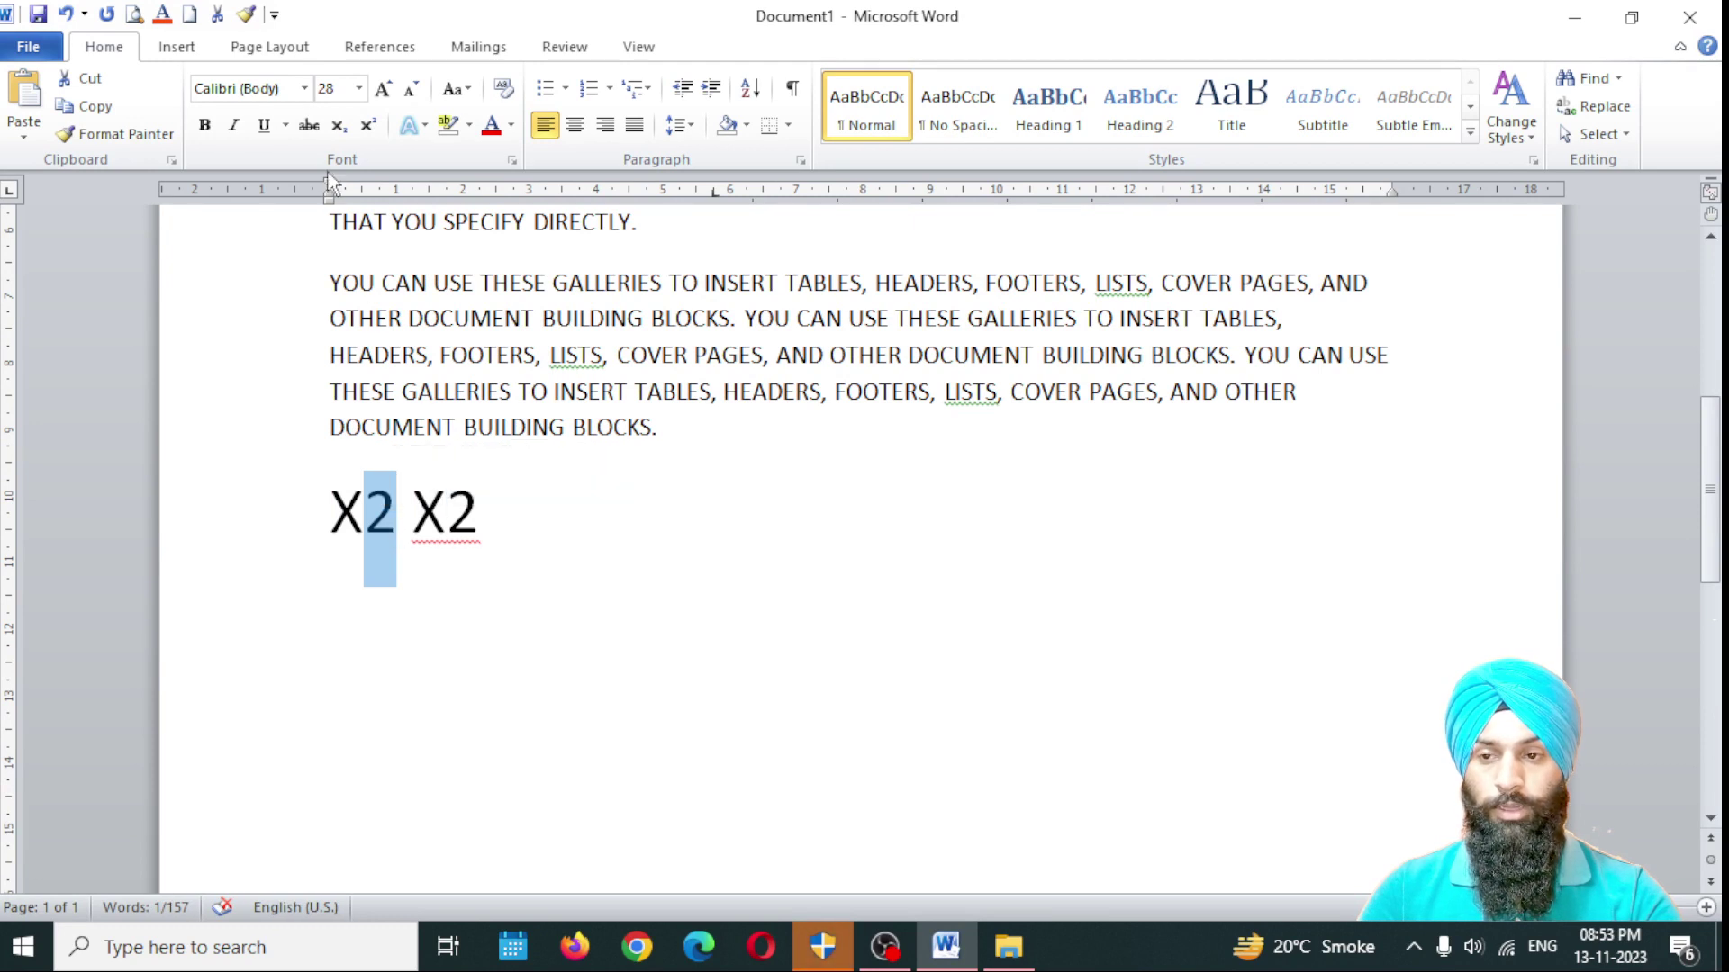
{"action": "left_click", "coordinate": [380, 521]}
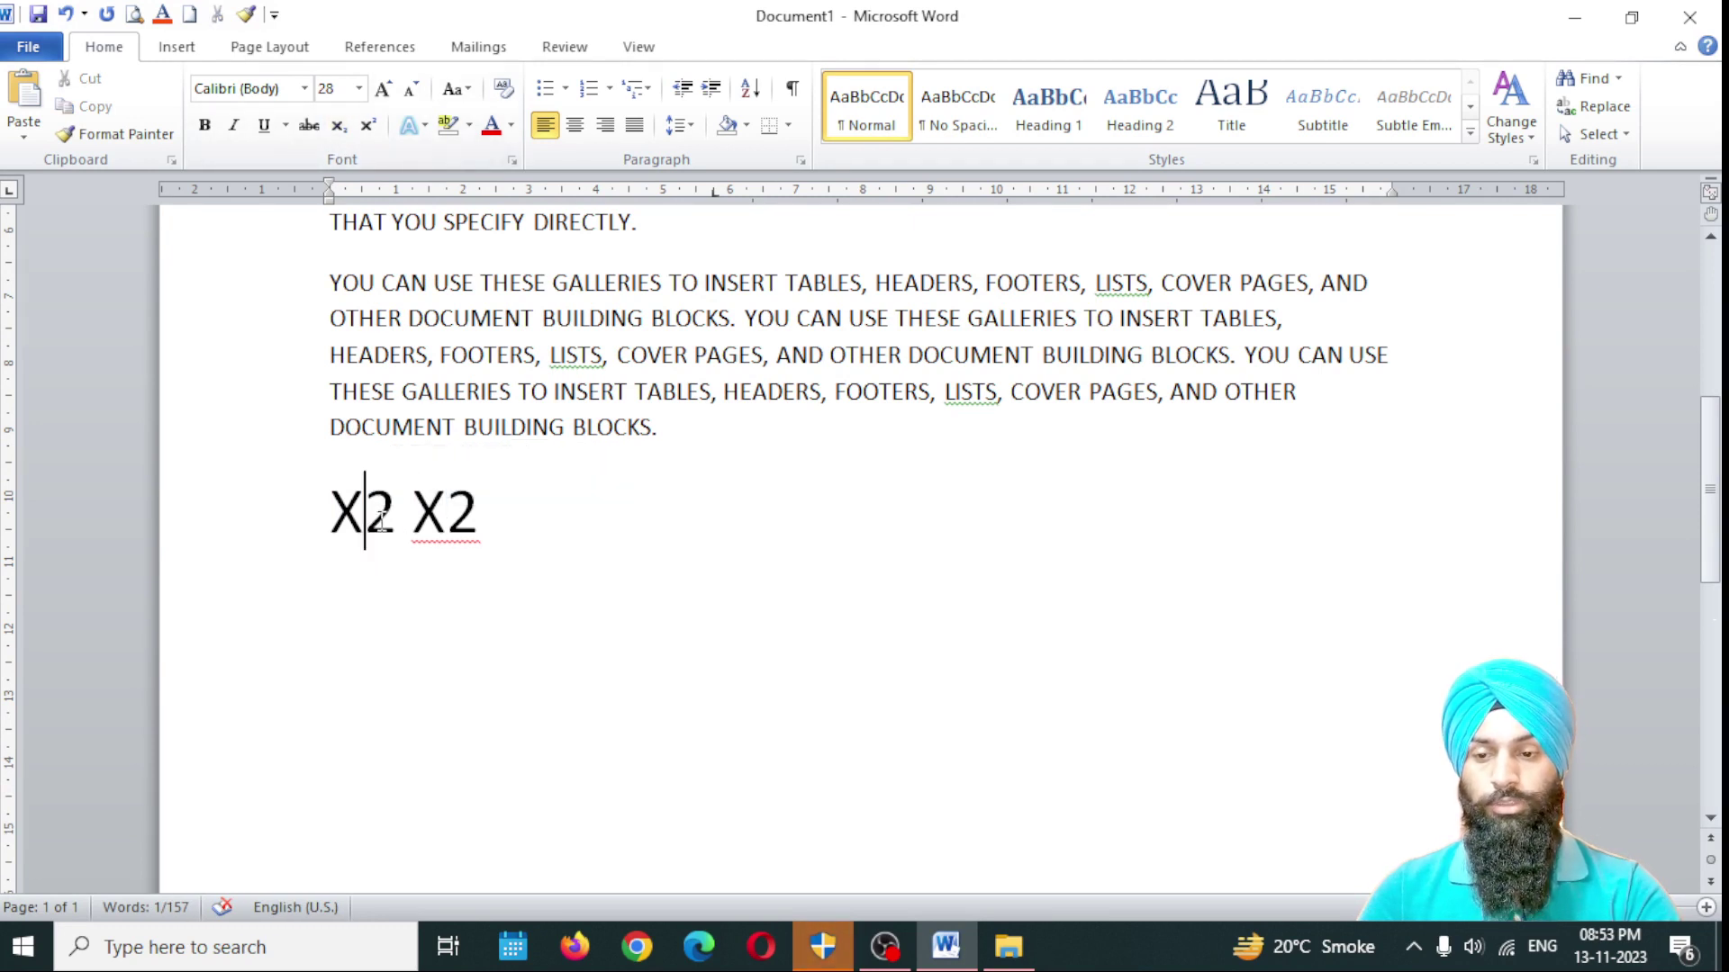
{"action": "left_click_drag", "start_coordinate": [365, 520], "coordinate": [394, 524]}
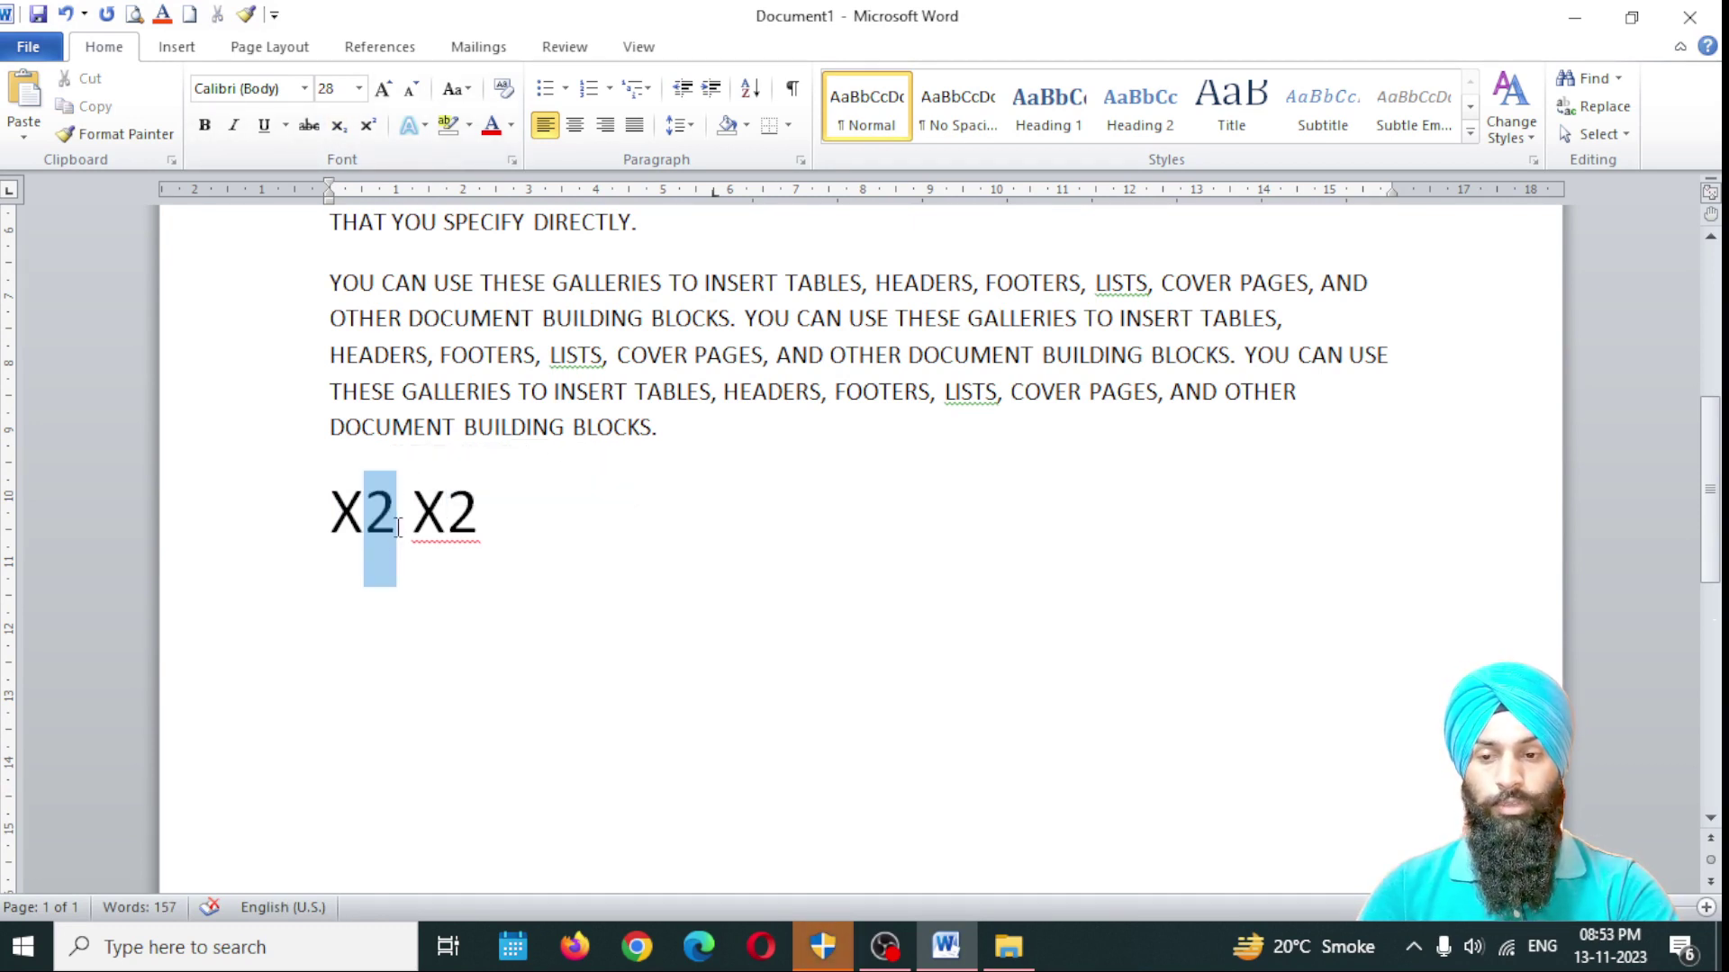
{"action": "left_click", "coordinate": [338, 128]}
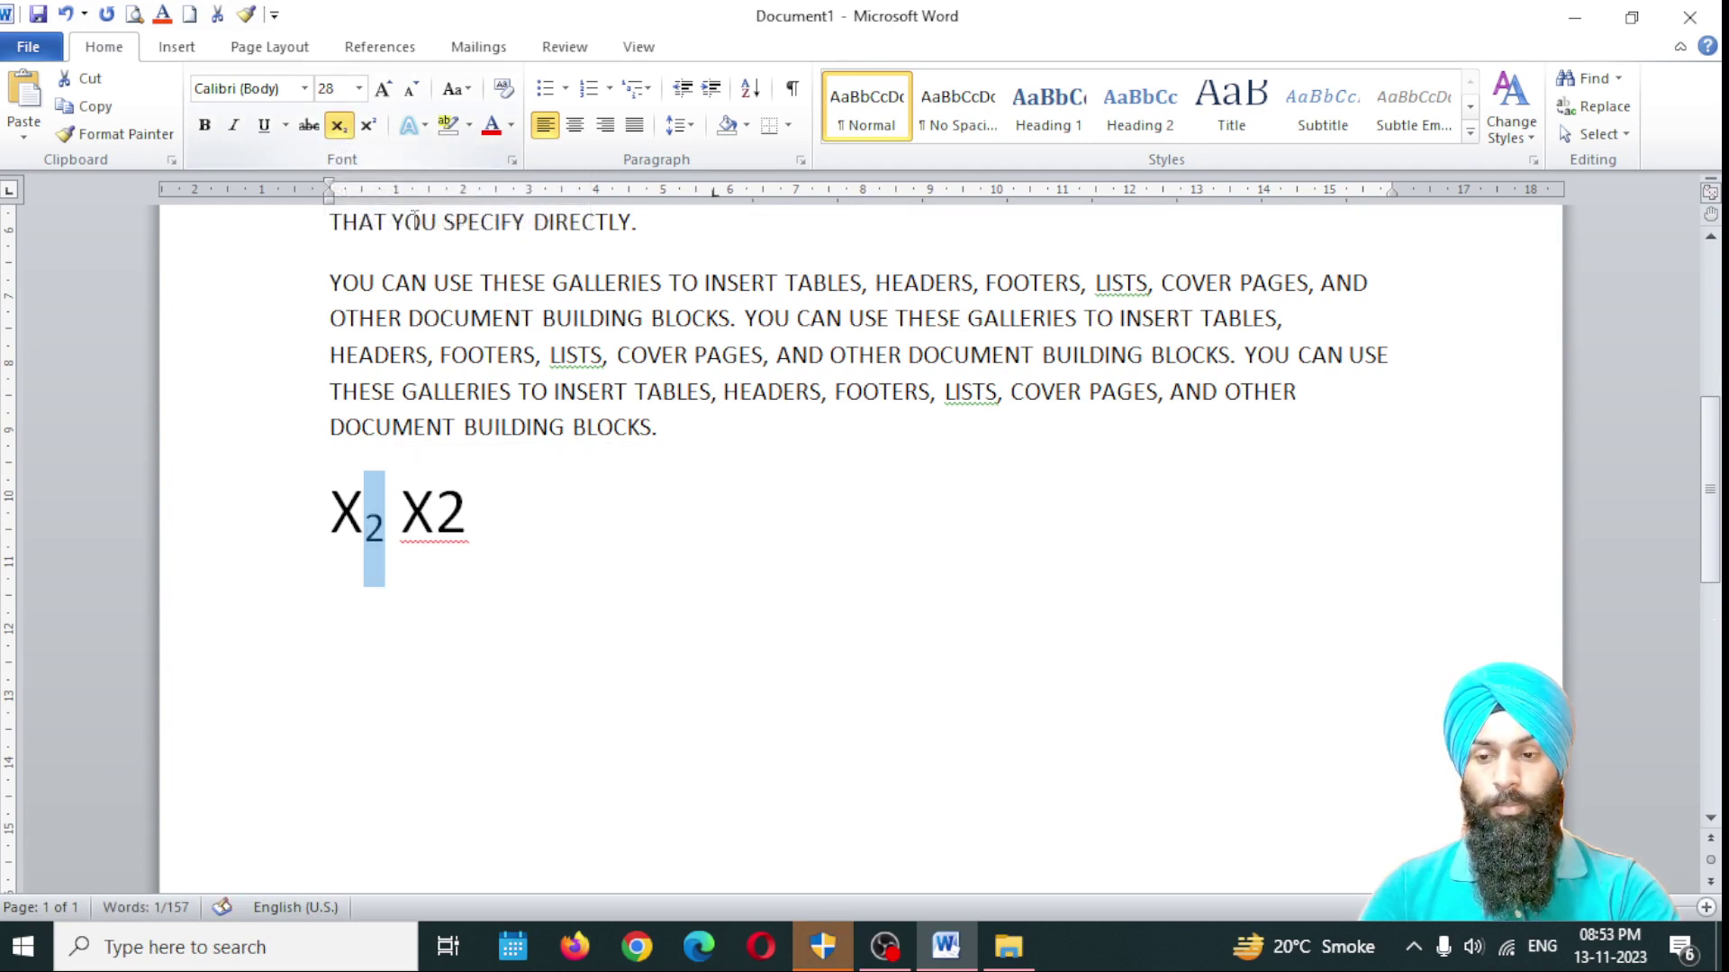
Step: Format the 2 in the second "X2" of the last line as superscript
{"action": "left_click", "coordinate": [597, 760]}
{"action": "left_click_drag", "start_coordinate": [331, 522], "coordinate": [385, 531]}
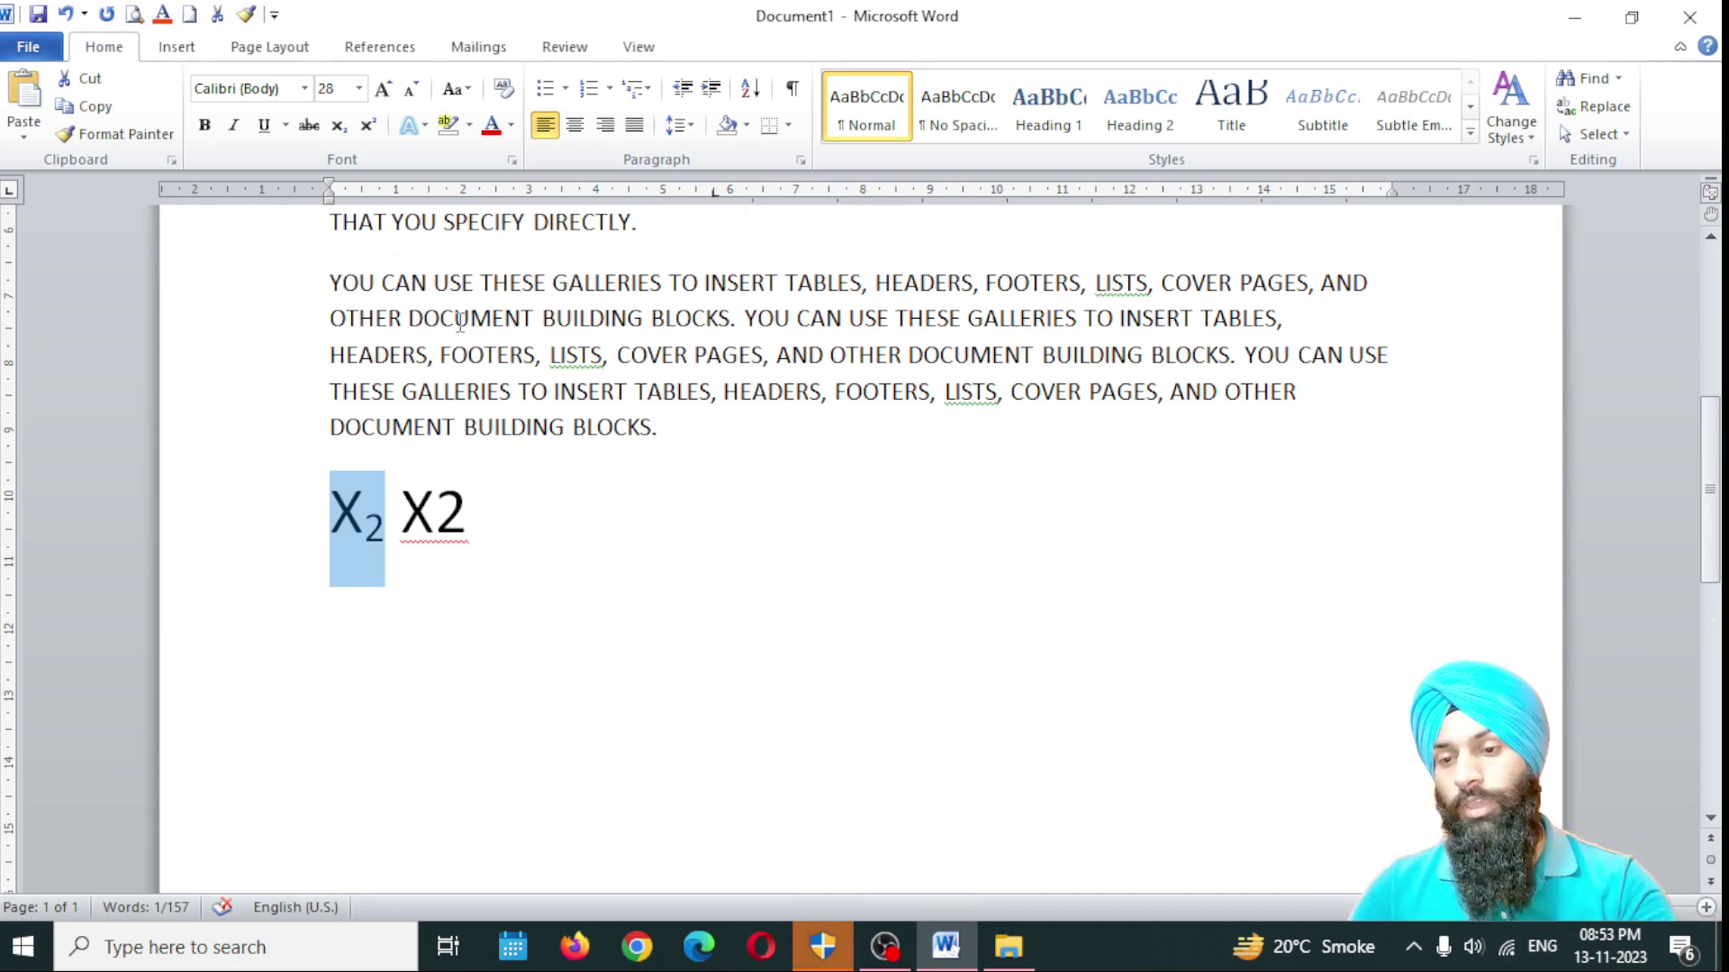
{"action": "left_click_drag", "start_coordinate": [449, 509], "coordinate": [470, 513]}
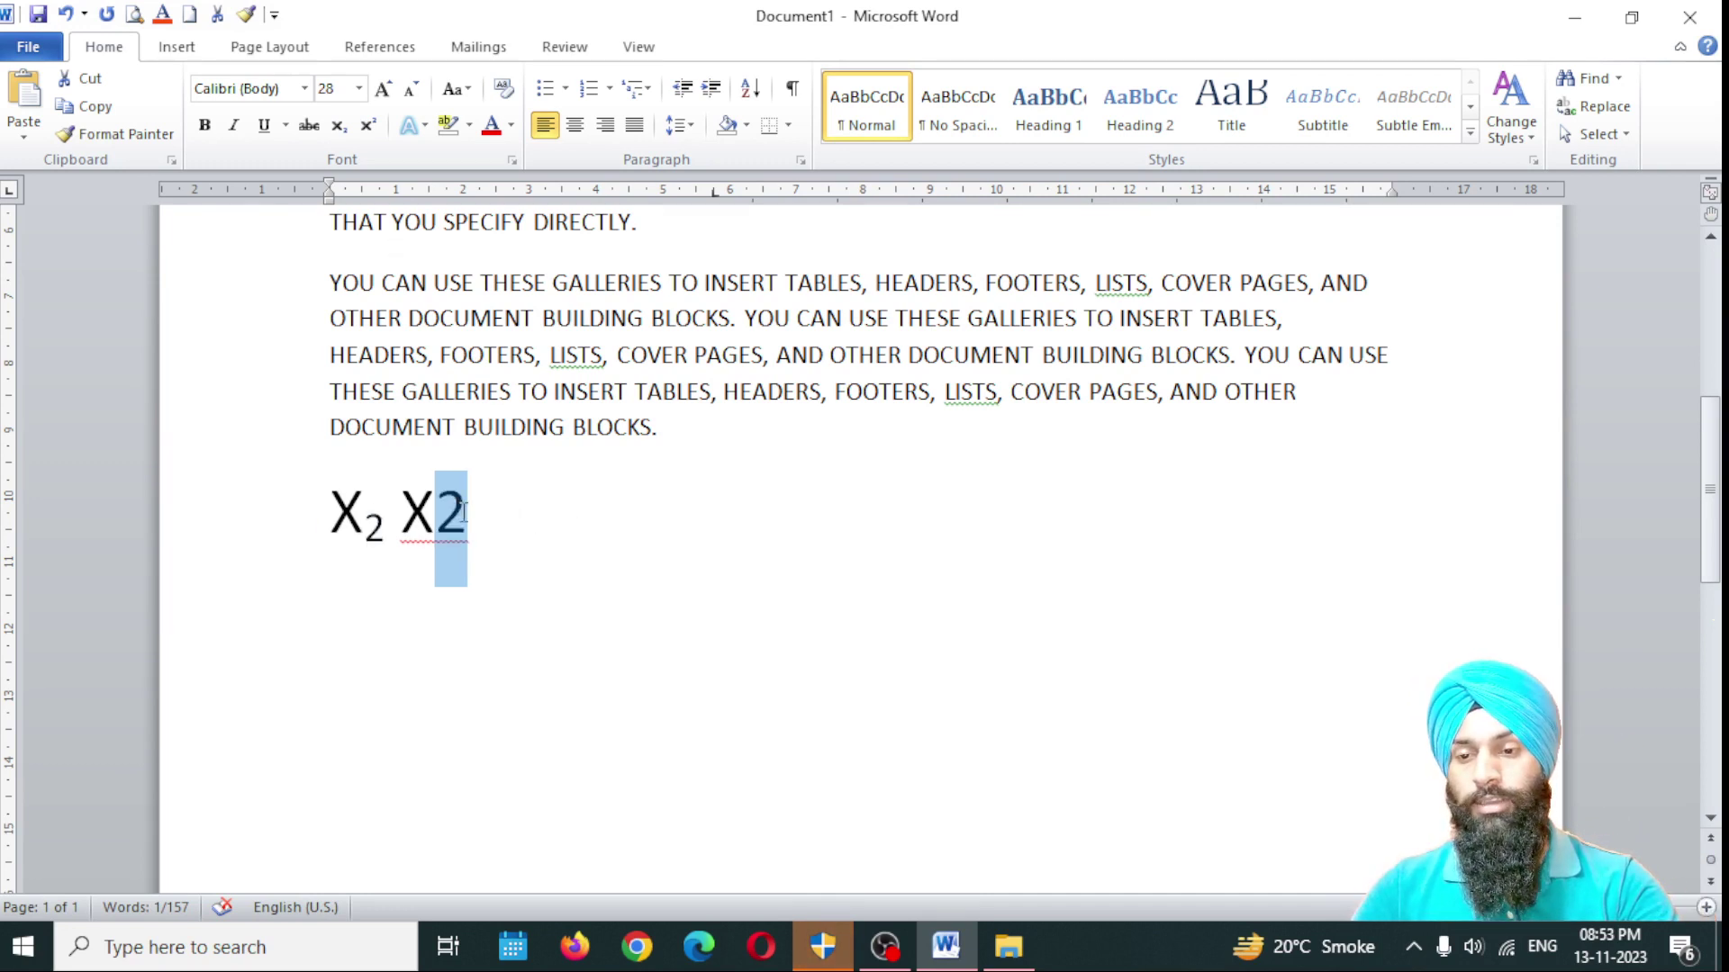
{"action": "left_click", "coordinate": [369, 134]}
{"action": "left_click", "coordinate": [502, 590]}
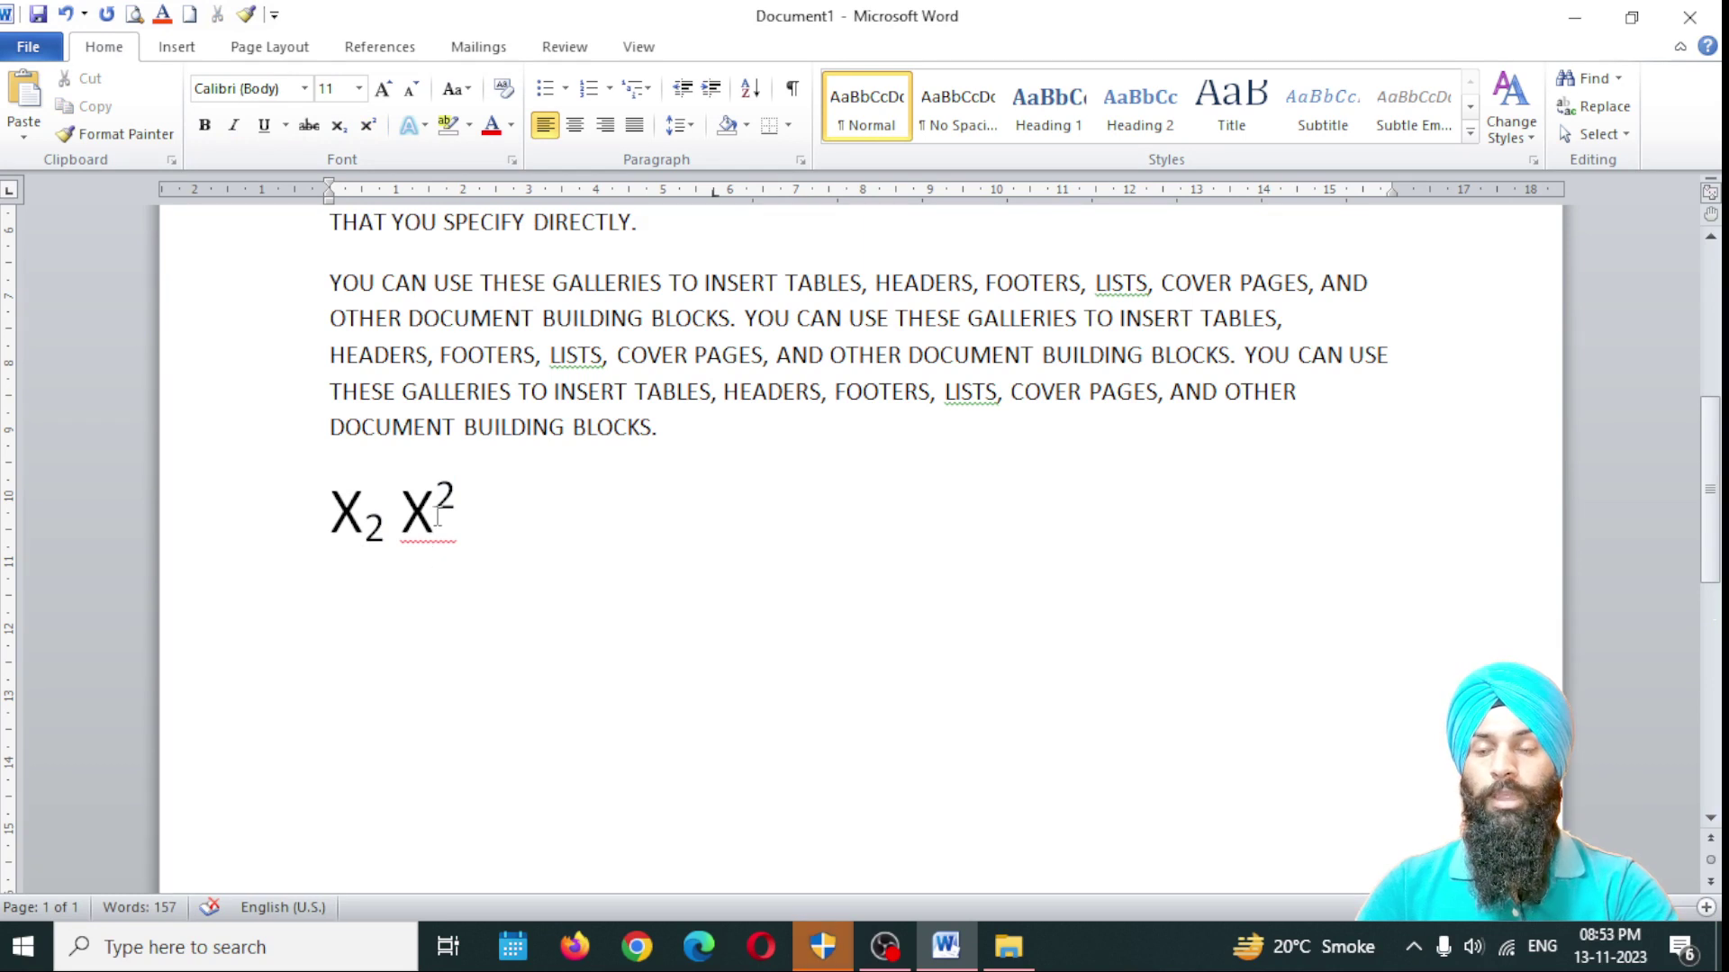
{"action": "left_click_drag", "start_coordinate": [331, 526], "coordinate": [477, 520]}
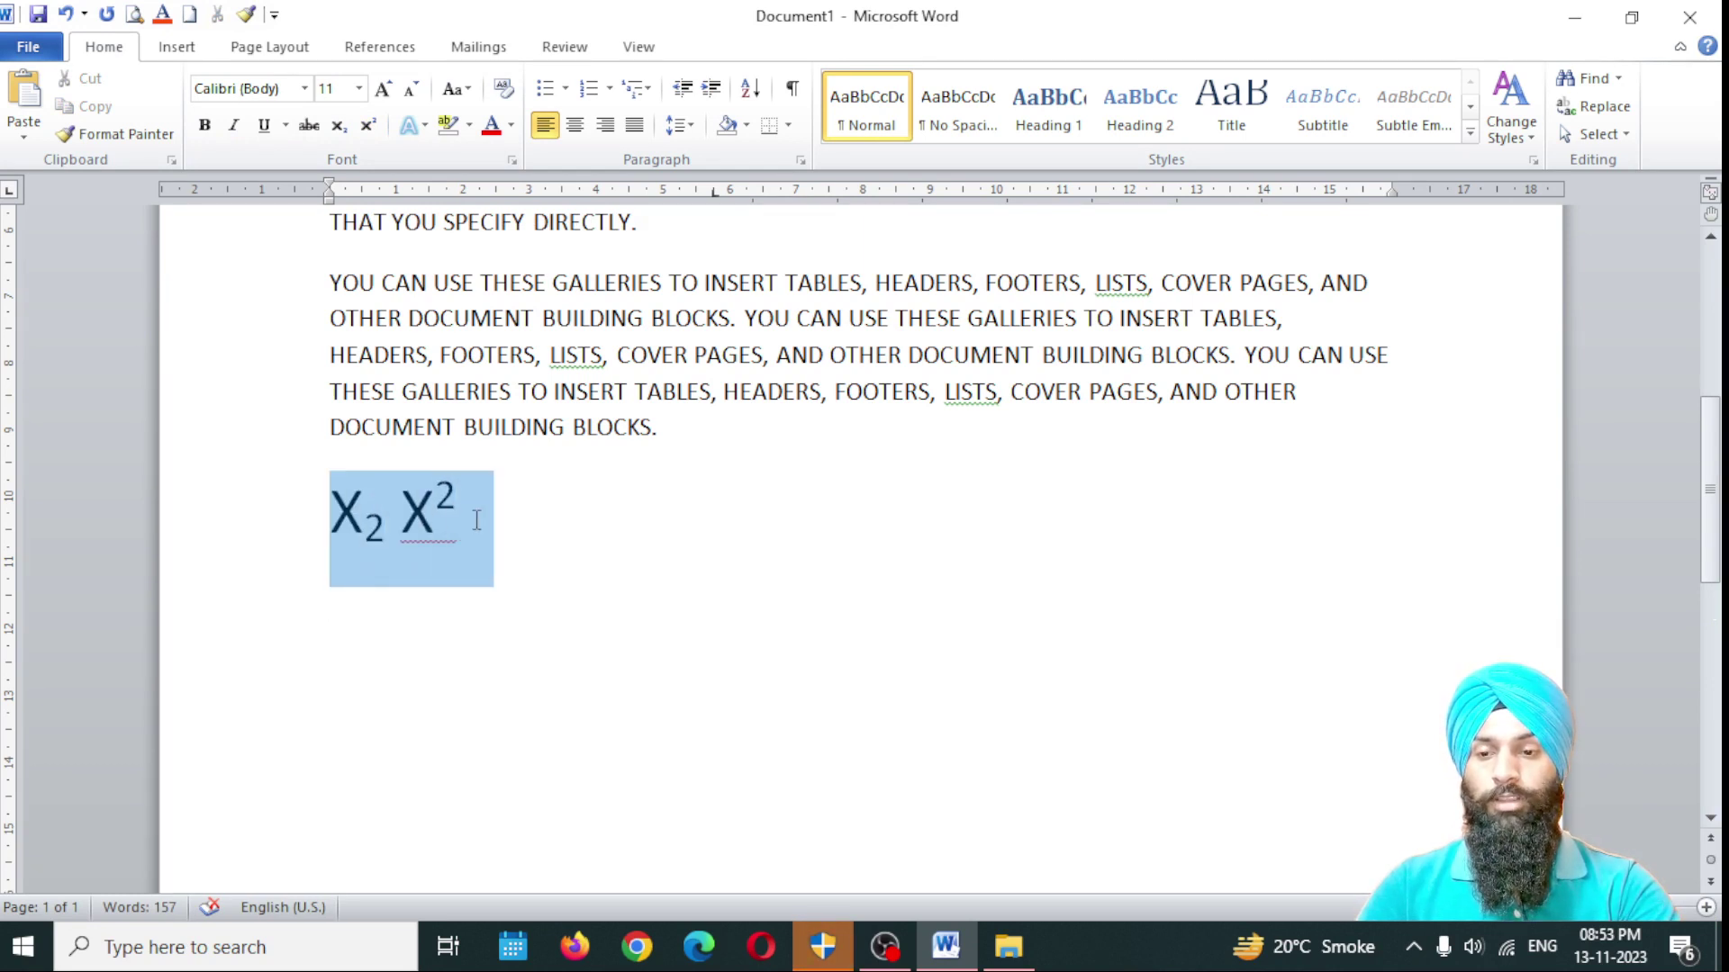
{"action": "left_click", "coordinate": [642, 587]}
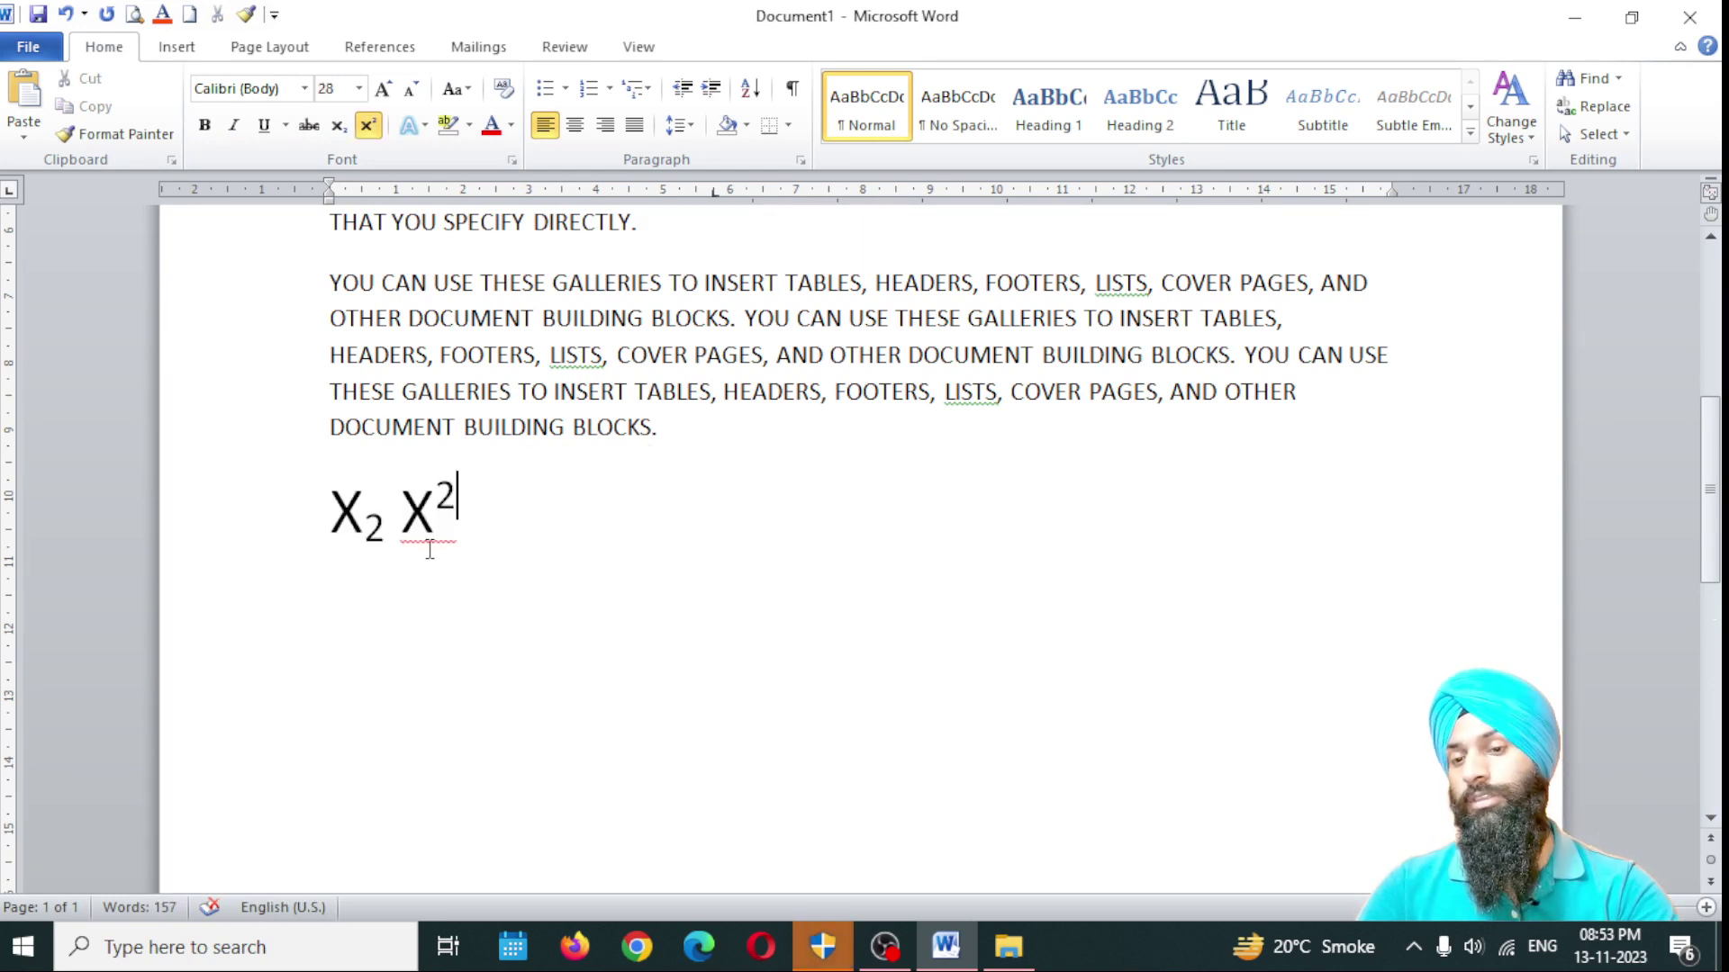
{"action": "left_click", "coordinate": [301, 519]}
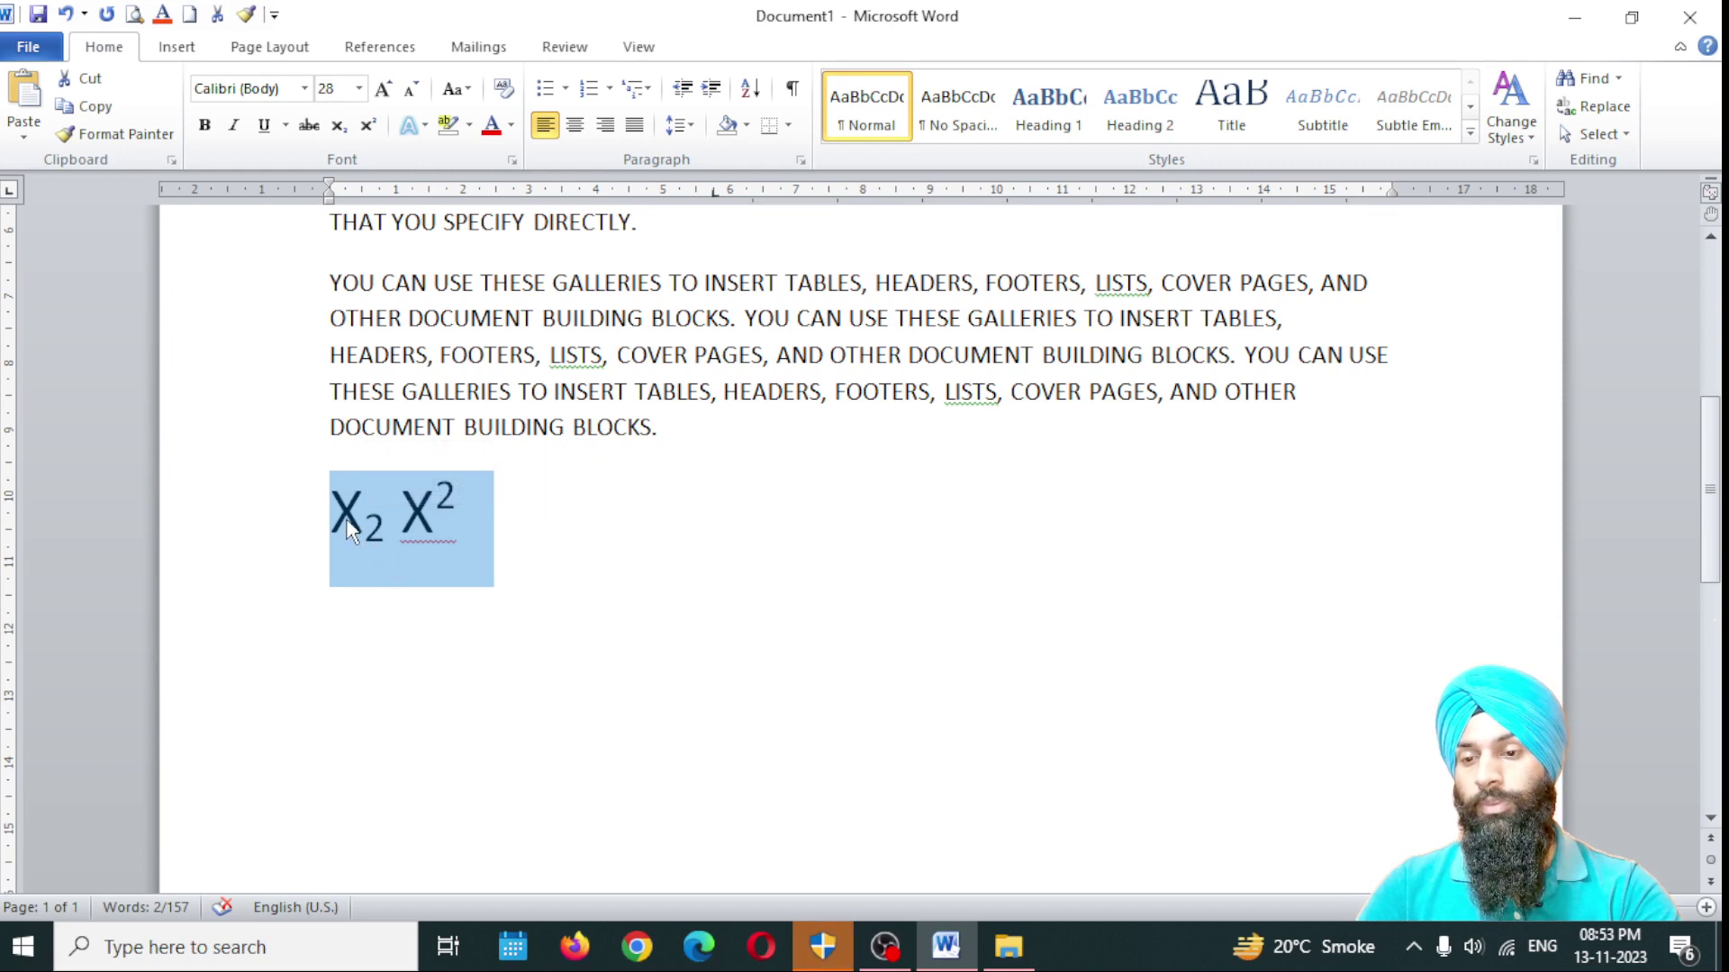
{"action": "left_click_drag", "start_coordinate": [331, 524], "coordinate": [493, 524]}
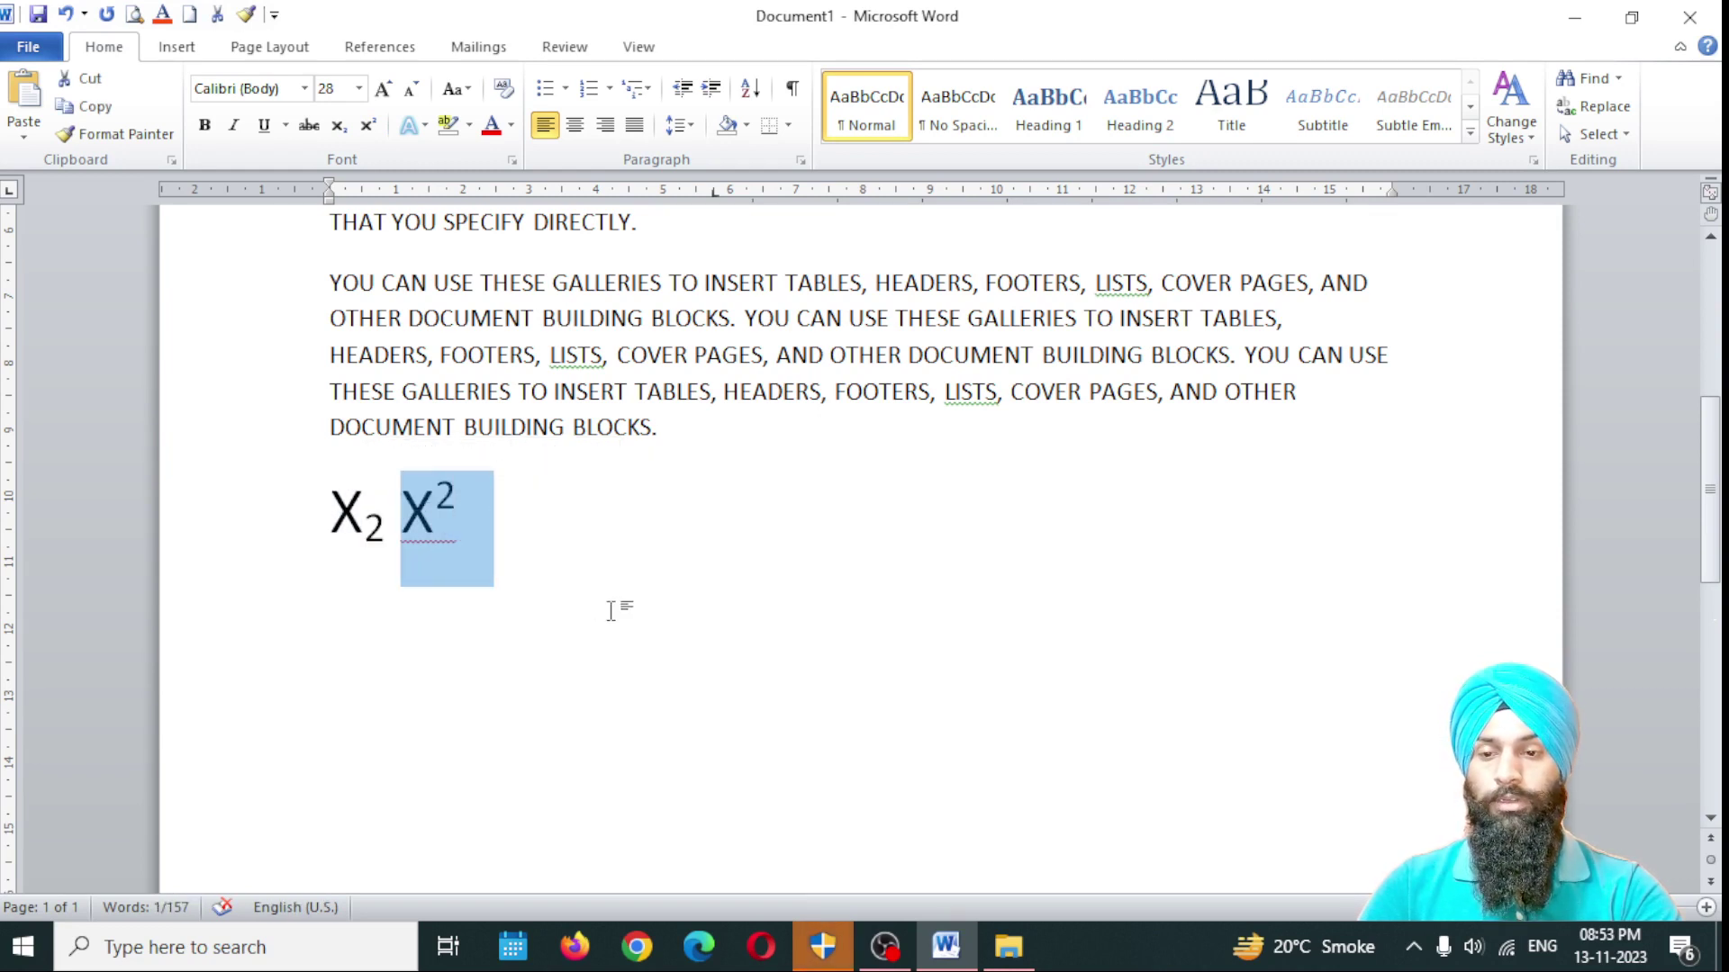
{"action": "left_click", "coordinate": [631, 551]}
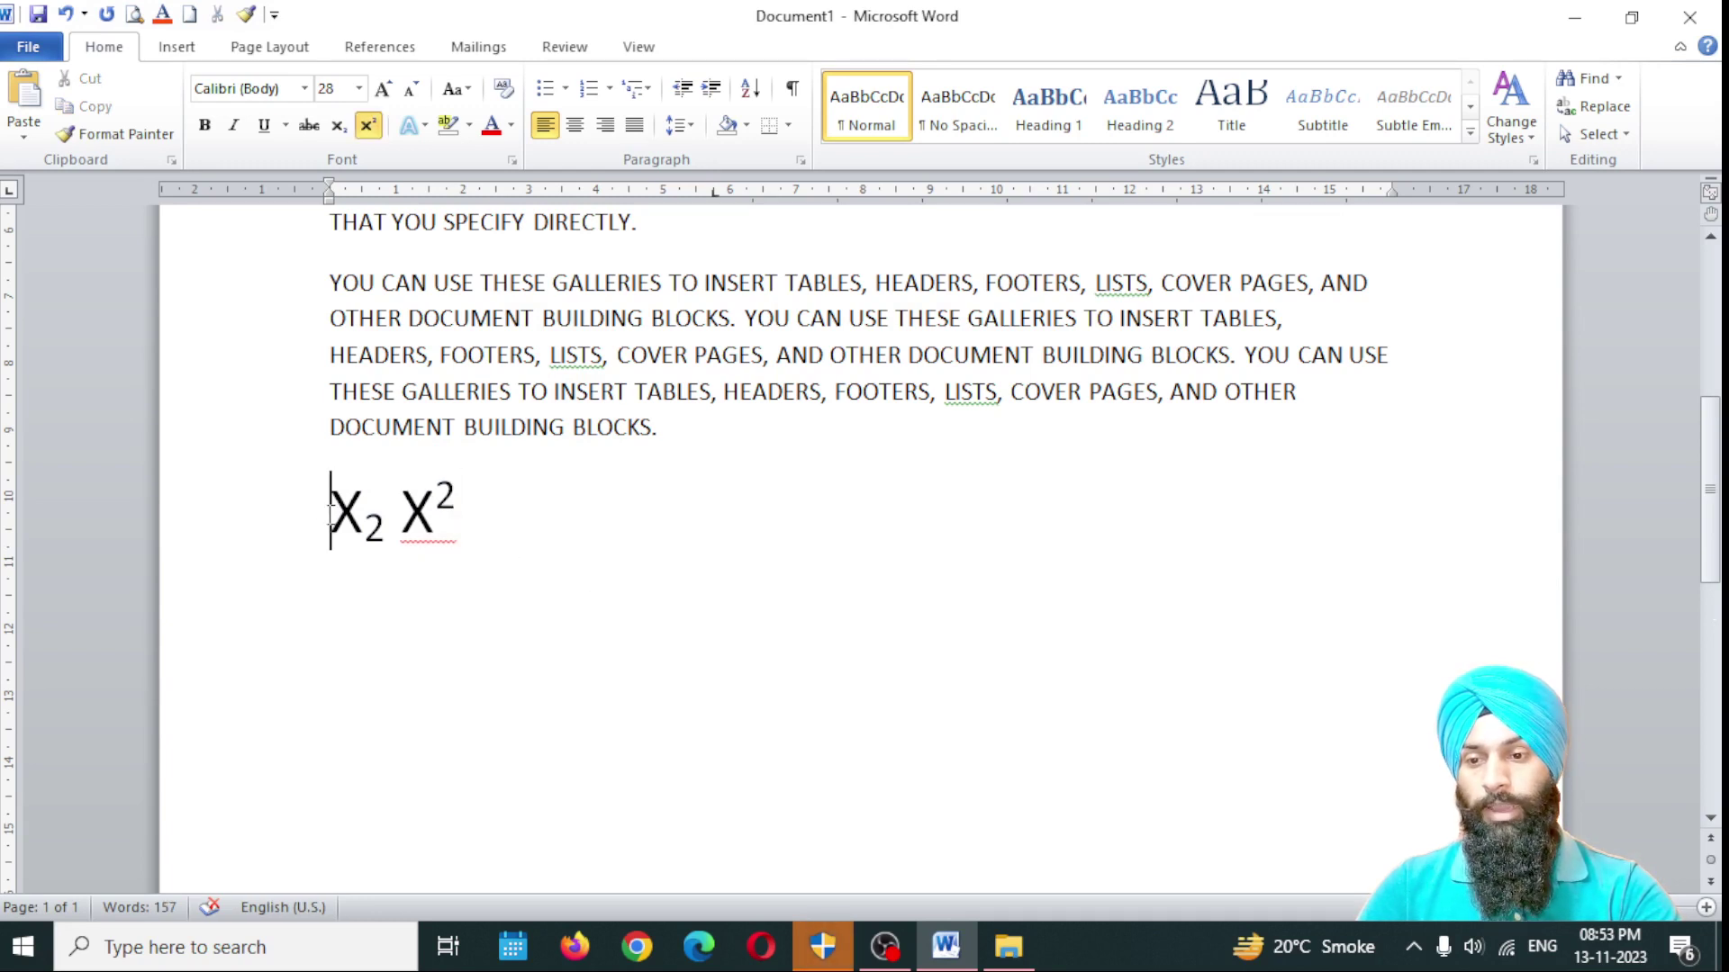
{"action": "left_click_drag", "start_coordinate": [331, 515], "coordinate": [401, 539]}
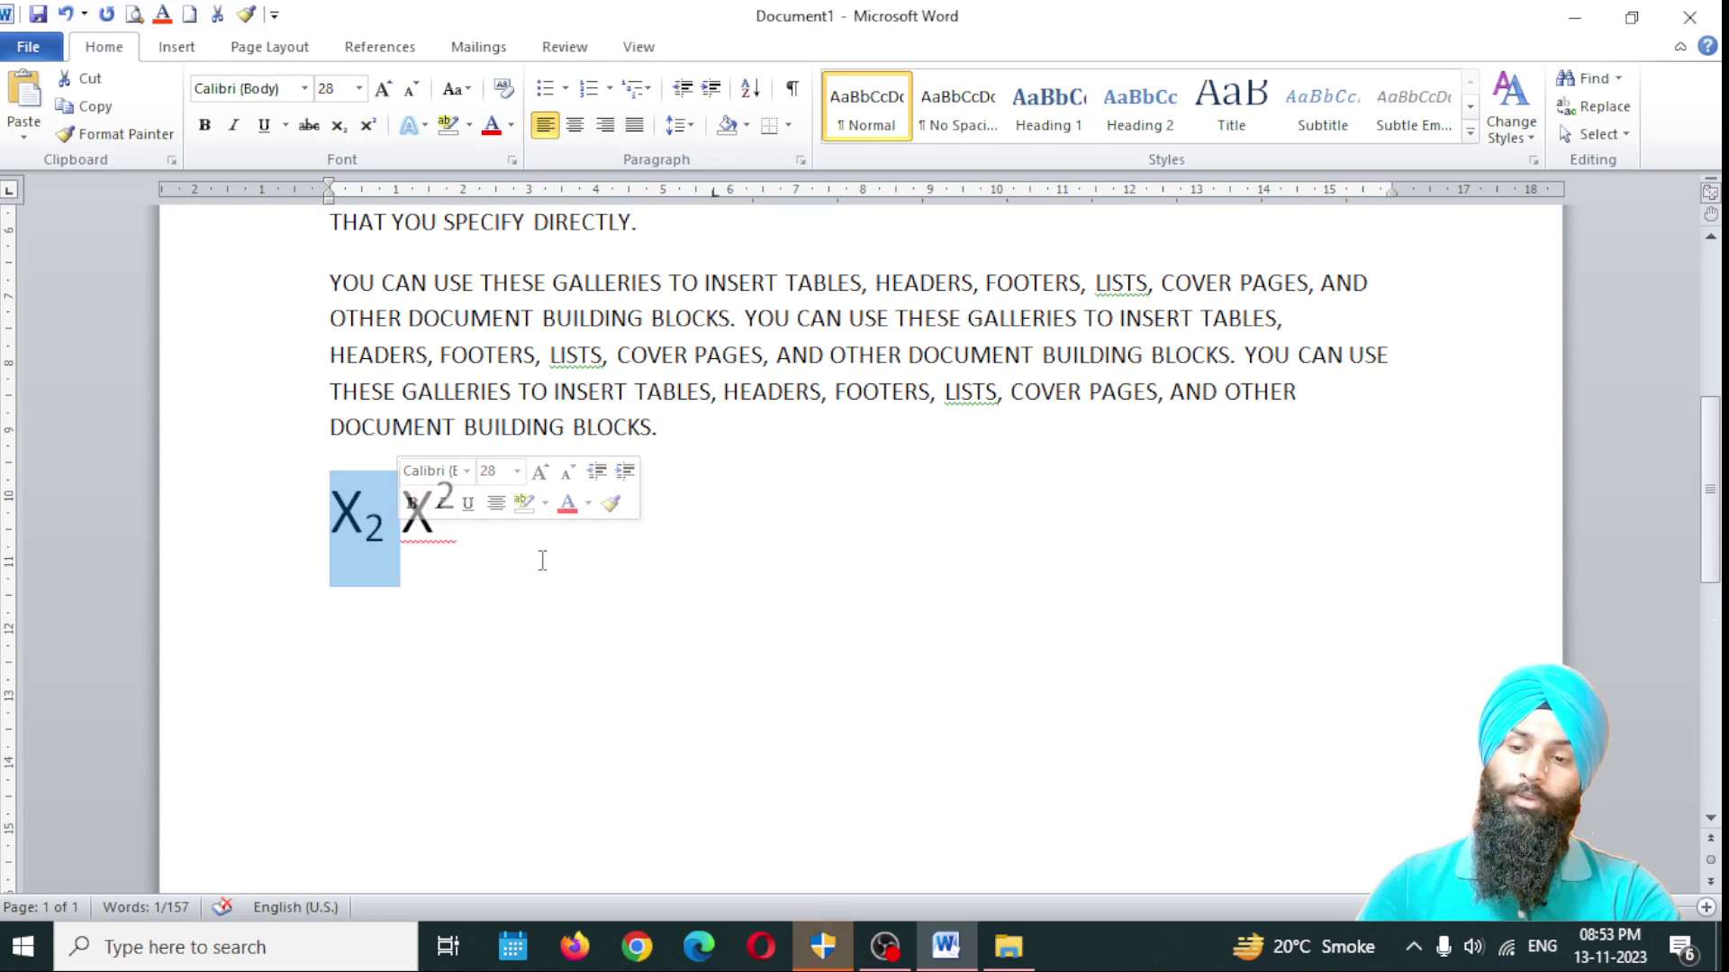
{"action": "left_click", "coordinate": [454, 537]}
{"action": "left_click_drag", "start_coordinate": [389, 517], "coordinate": [459, 530]}
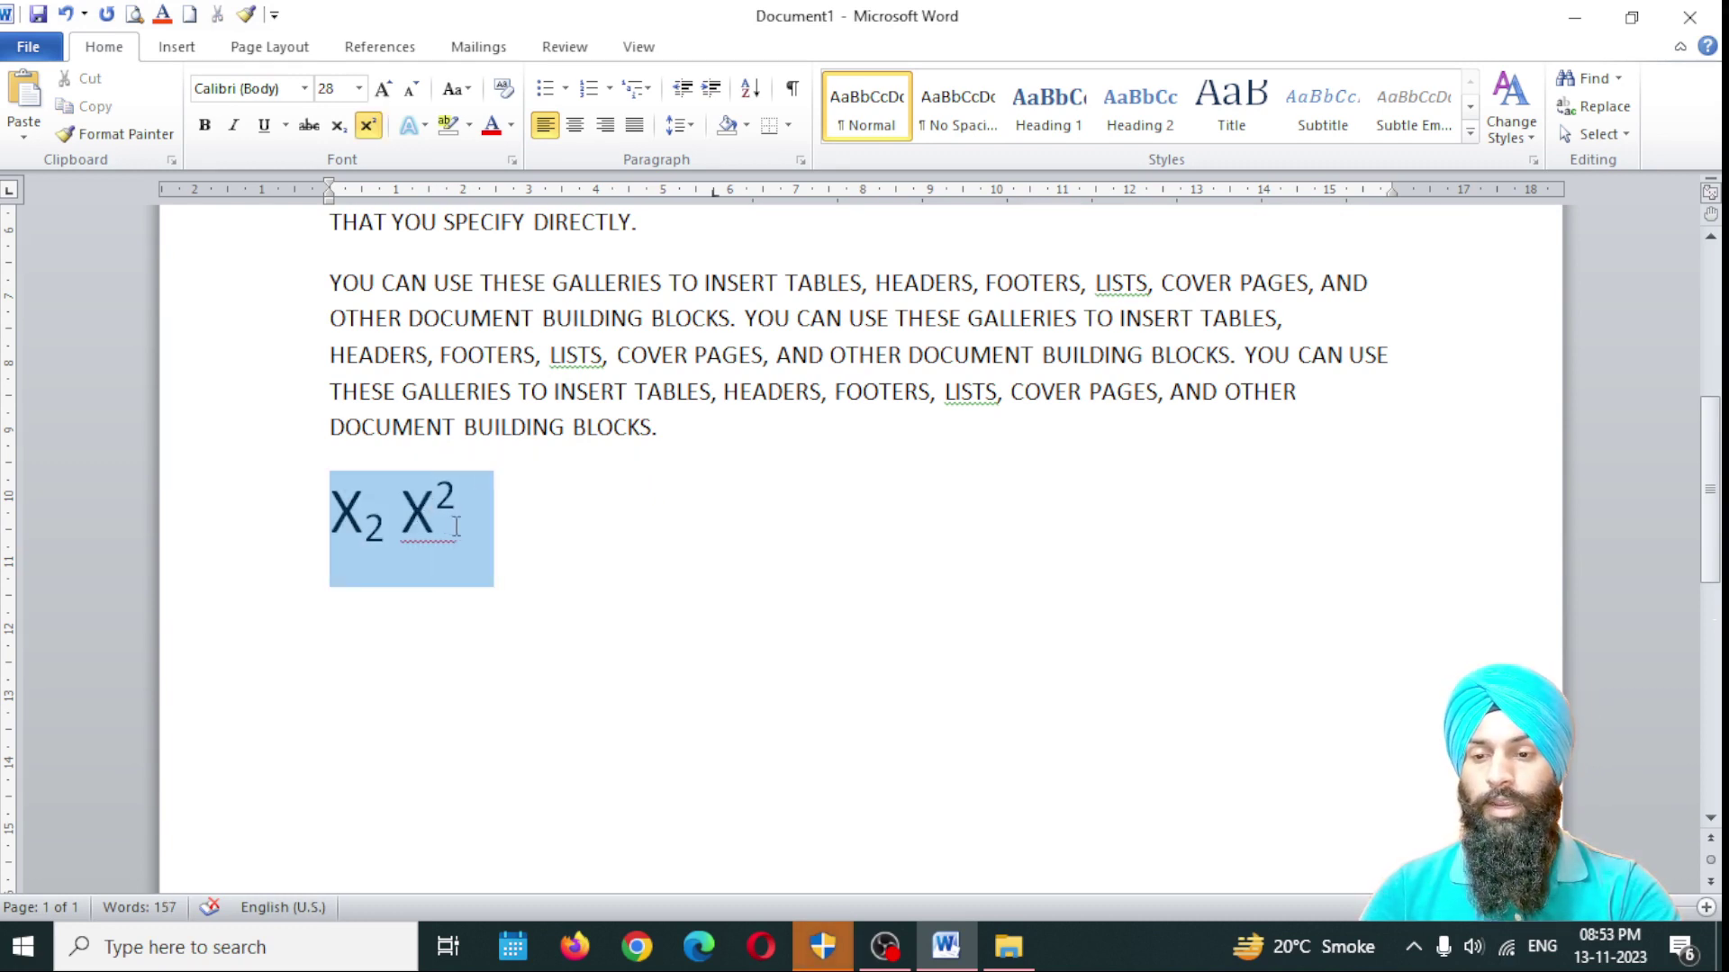
{"action": "left_click", "coordinate": [473, 578]}
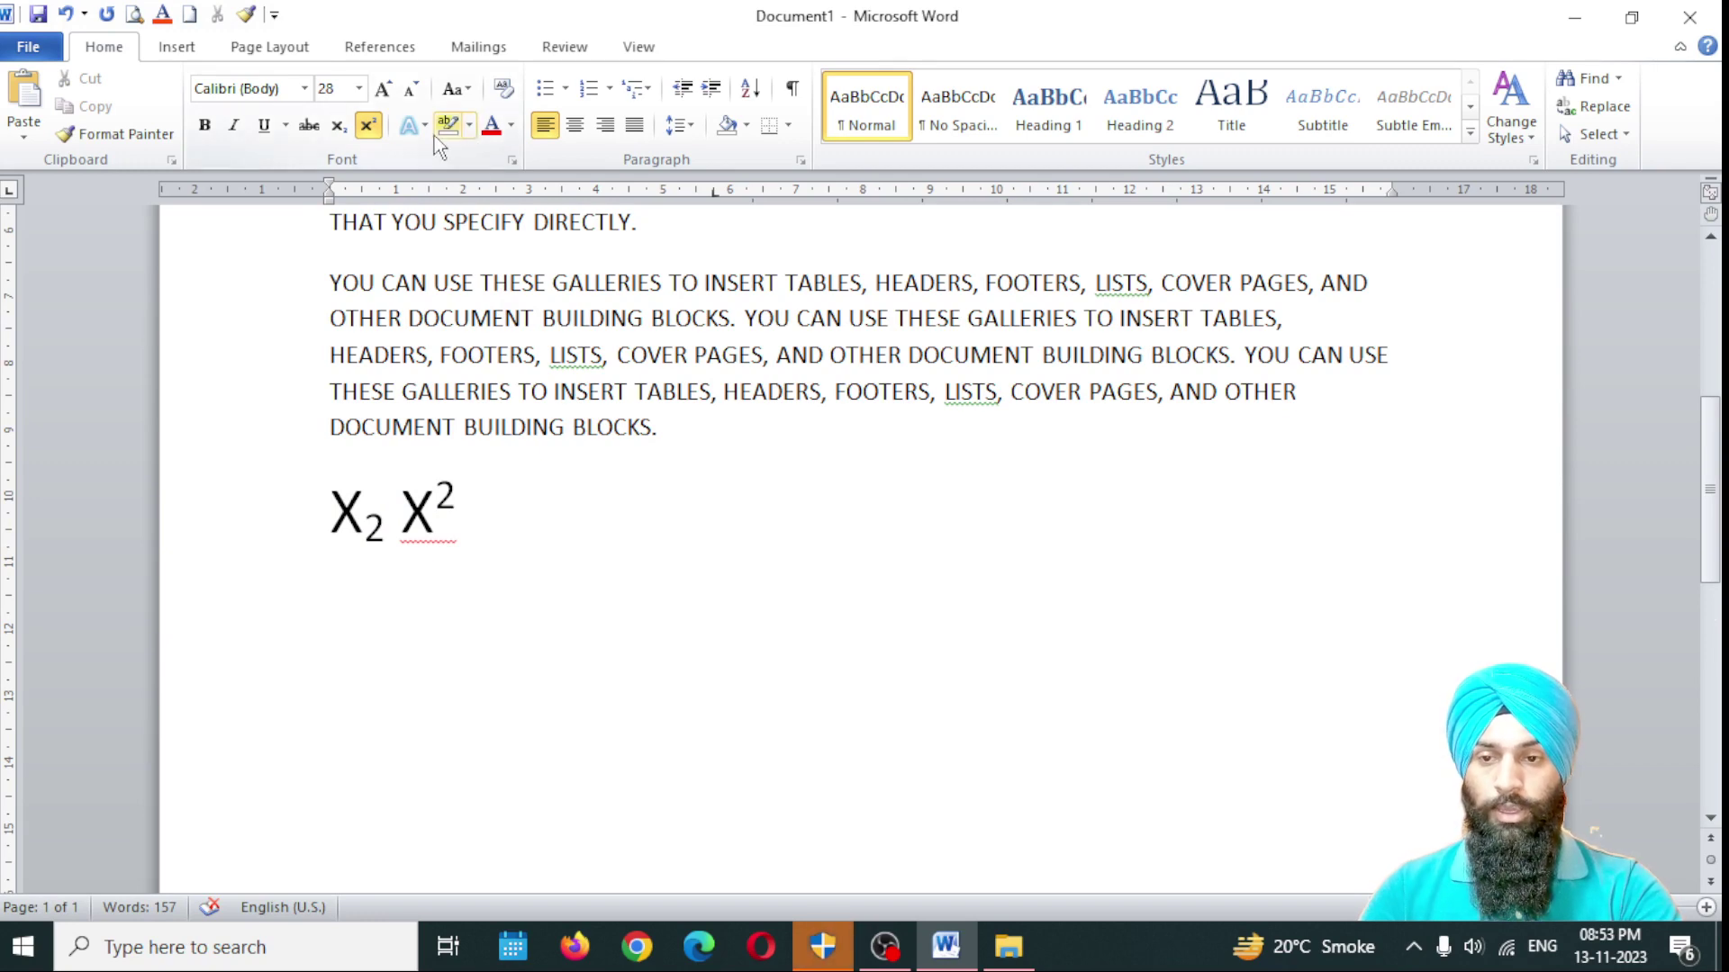
Step: Copy the words "THE GALLERIES" from the bold first paragraph
{"action": "scroll", "coordinate": [487, 392], "scroll_direction": "up", "scroll_amount": 5}
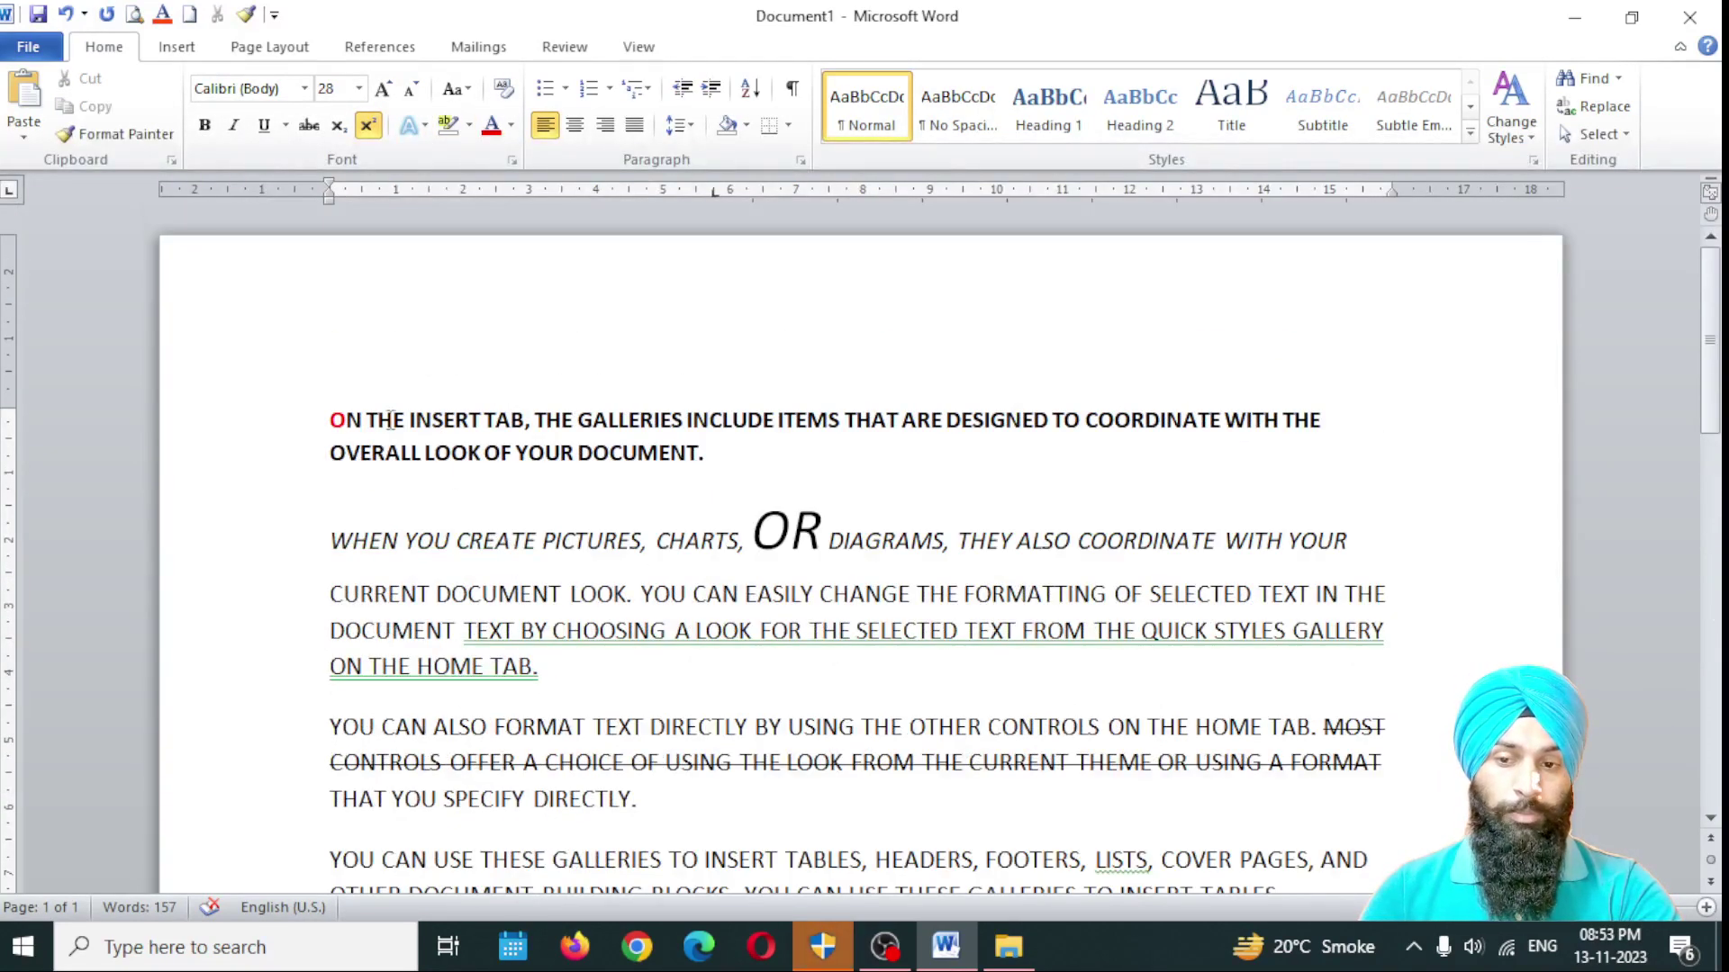
{"action": "left_click_drag", "start_coordinate": [331, 422], "coordinate": [656, 479]}
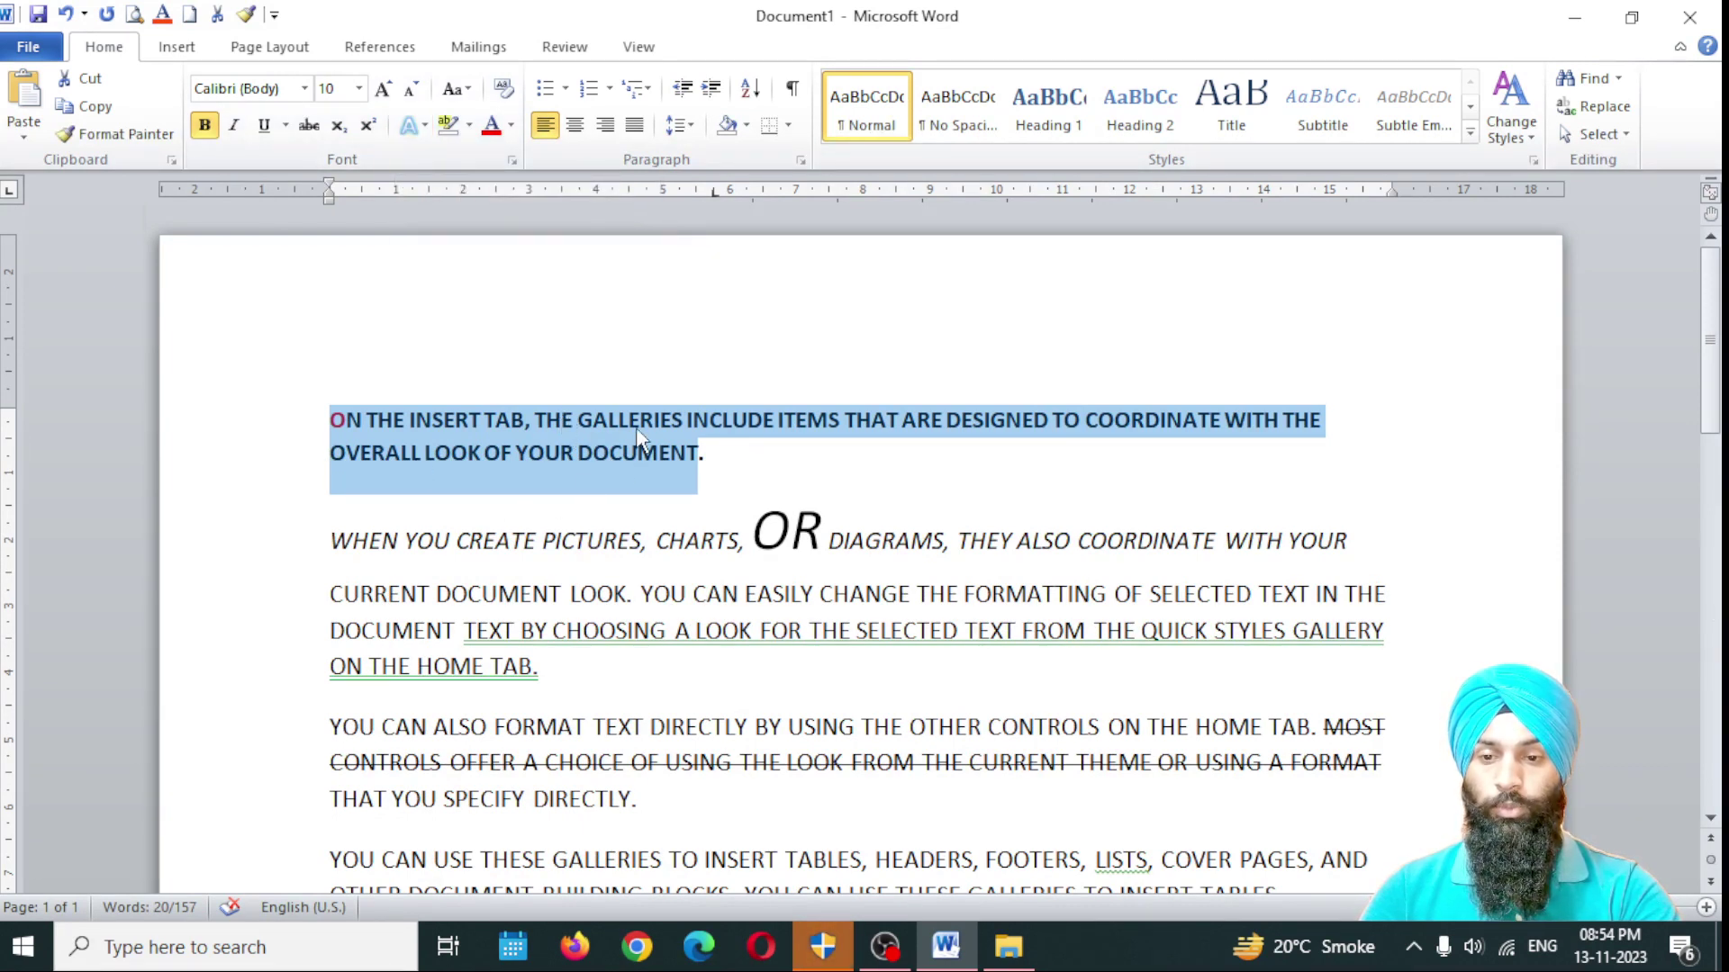
{"action": "left_click", "coordinate": [605, 418]}
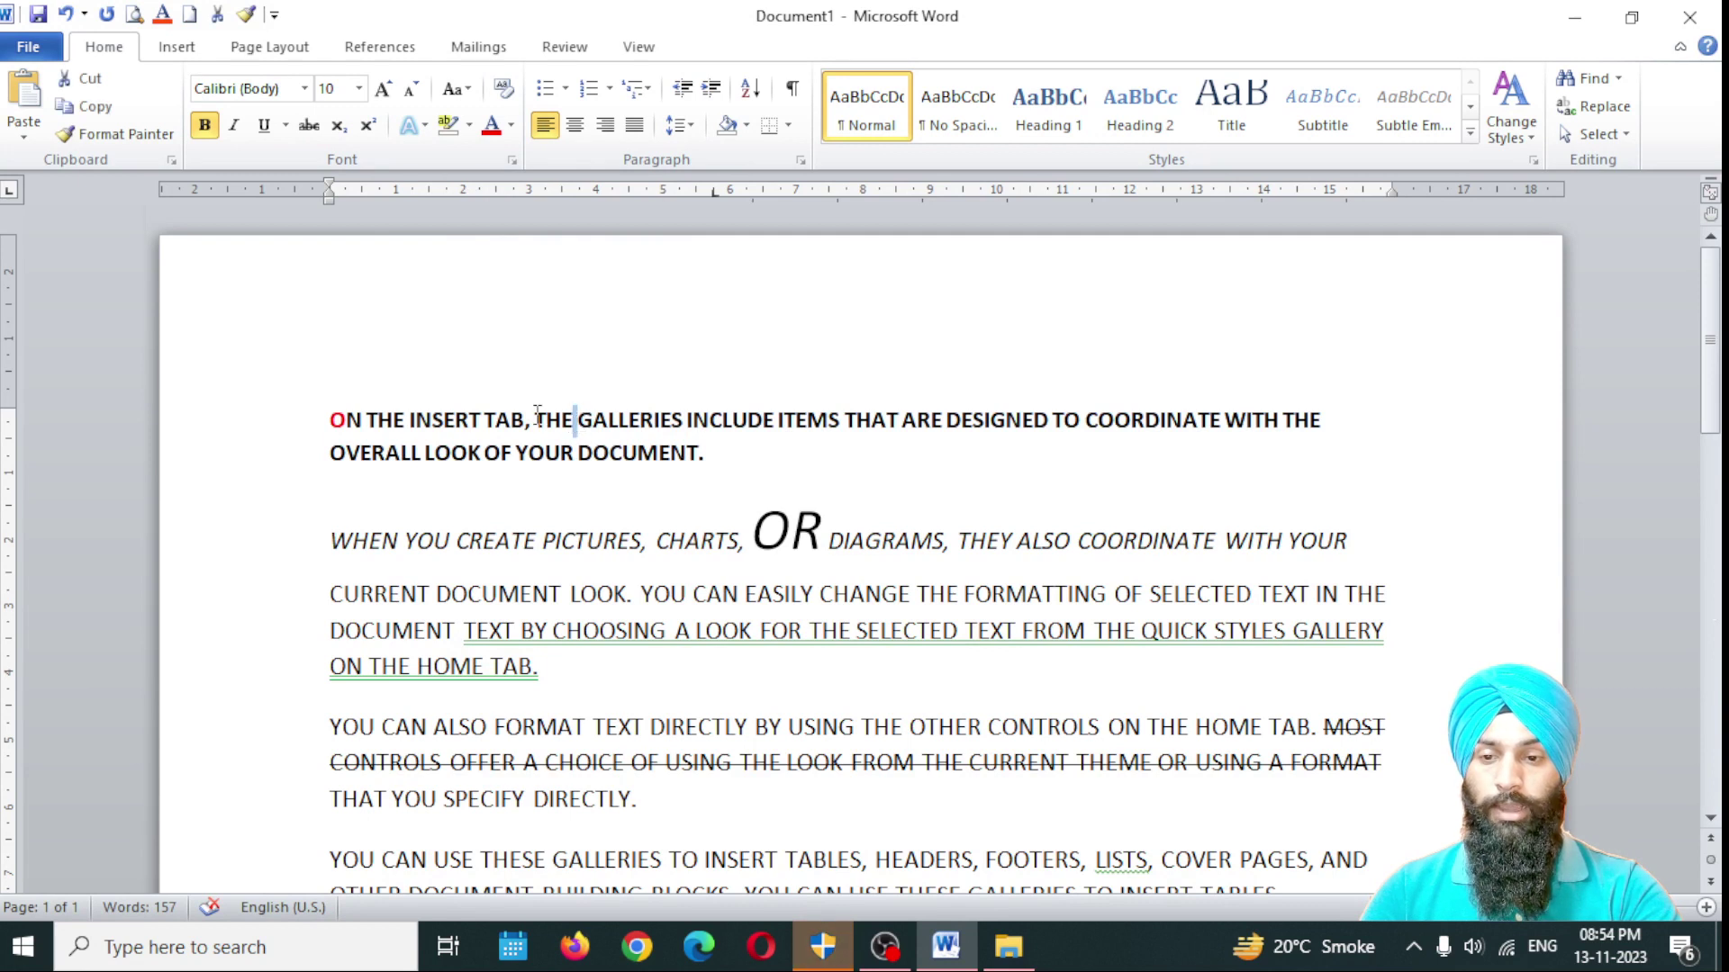
{"action": "left_click_drag", "start_coordinate": [535, 419], "coordinate": [671, 420]}
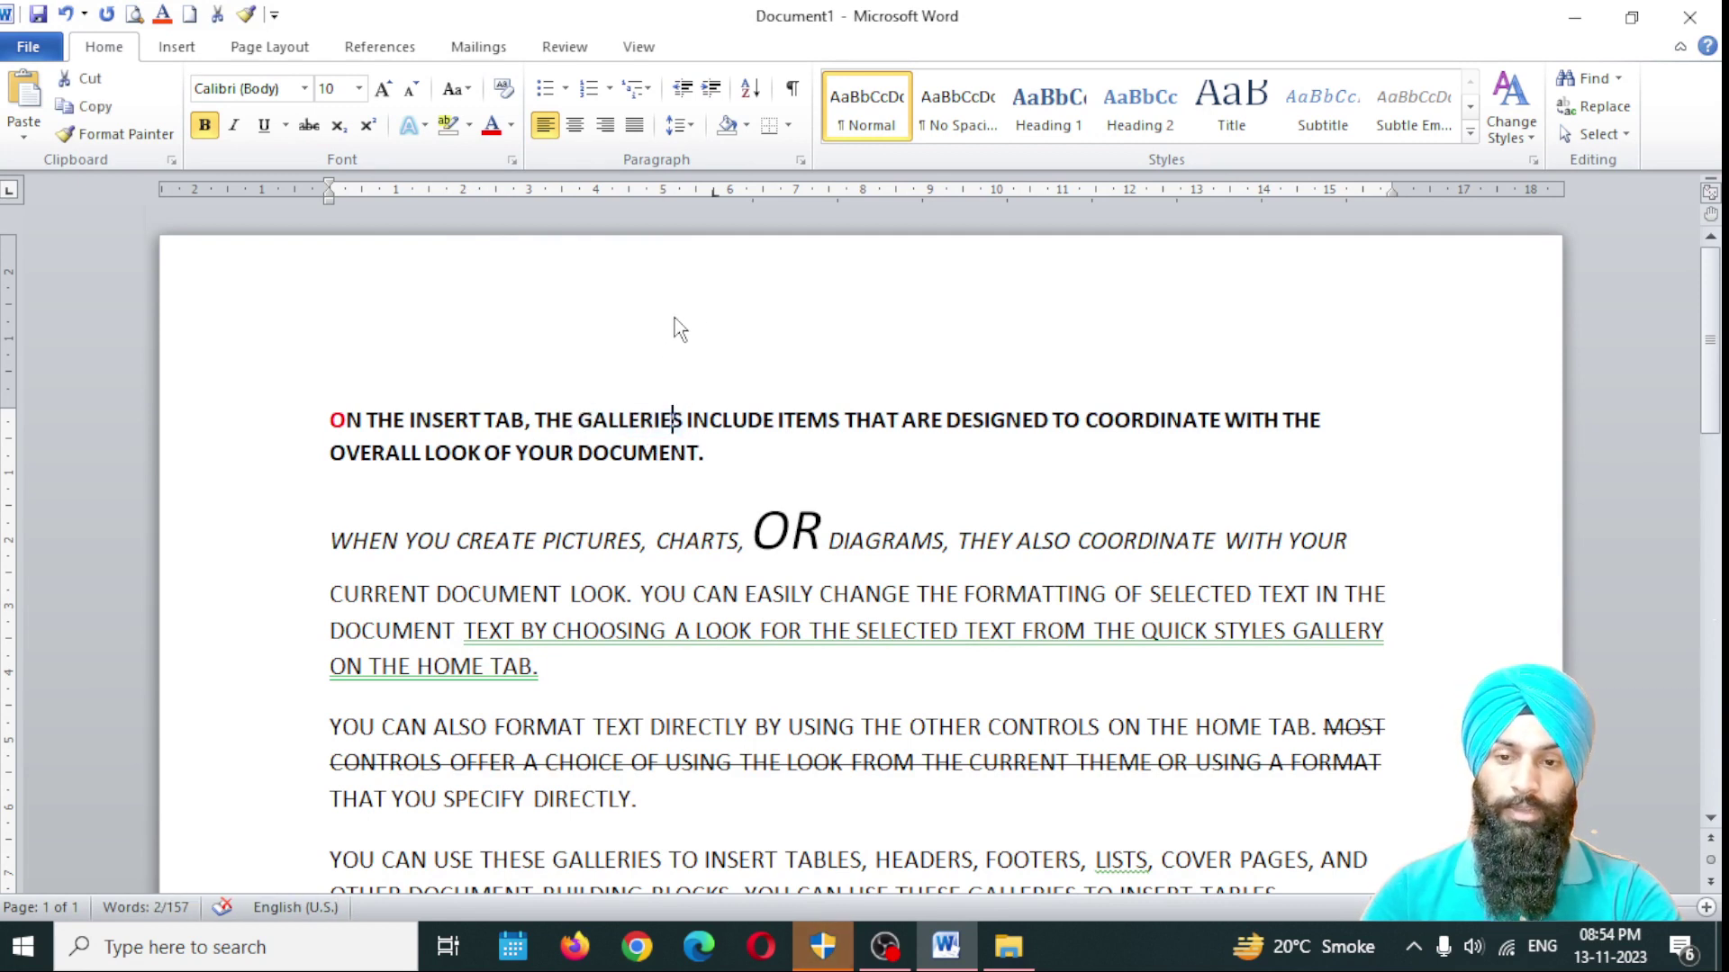
Step: Insert three empty lines above the first paragraph and paste "THE GALLERIES" on the first one, shifted to the middle of the line
{"action": "left_click", "coordinate": [328, 414]}
{"action": "key", "text": "Return"}
{"action": "key", "text": "Return"}
{"action": "key", "text": "Return"}
{"action": "left_click", "coordinate": [598, 449]}
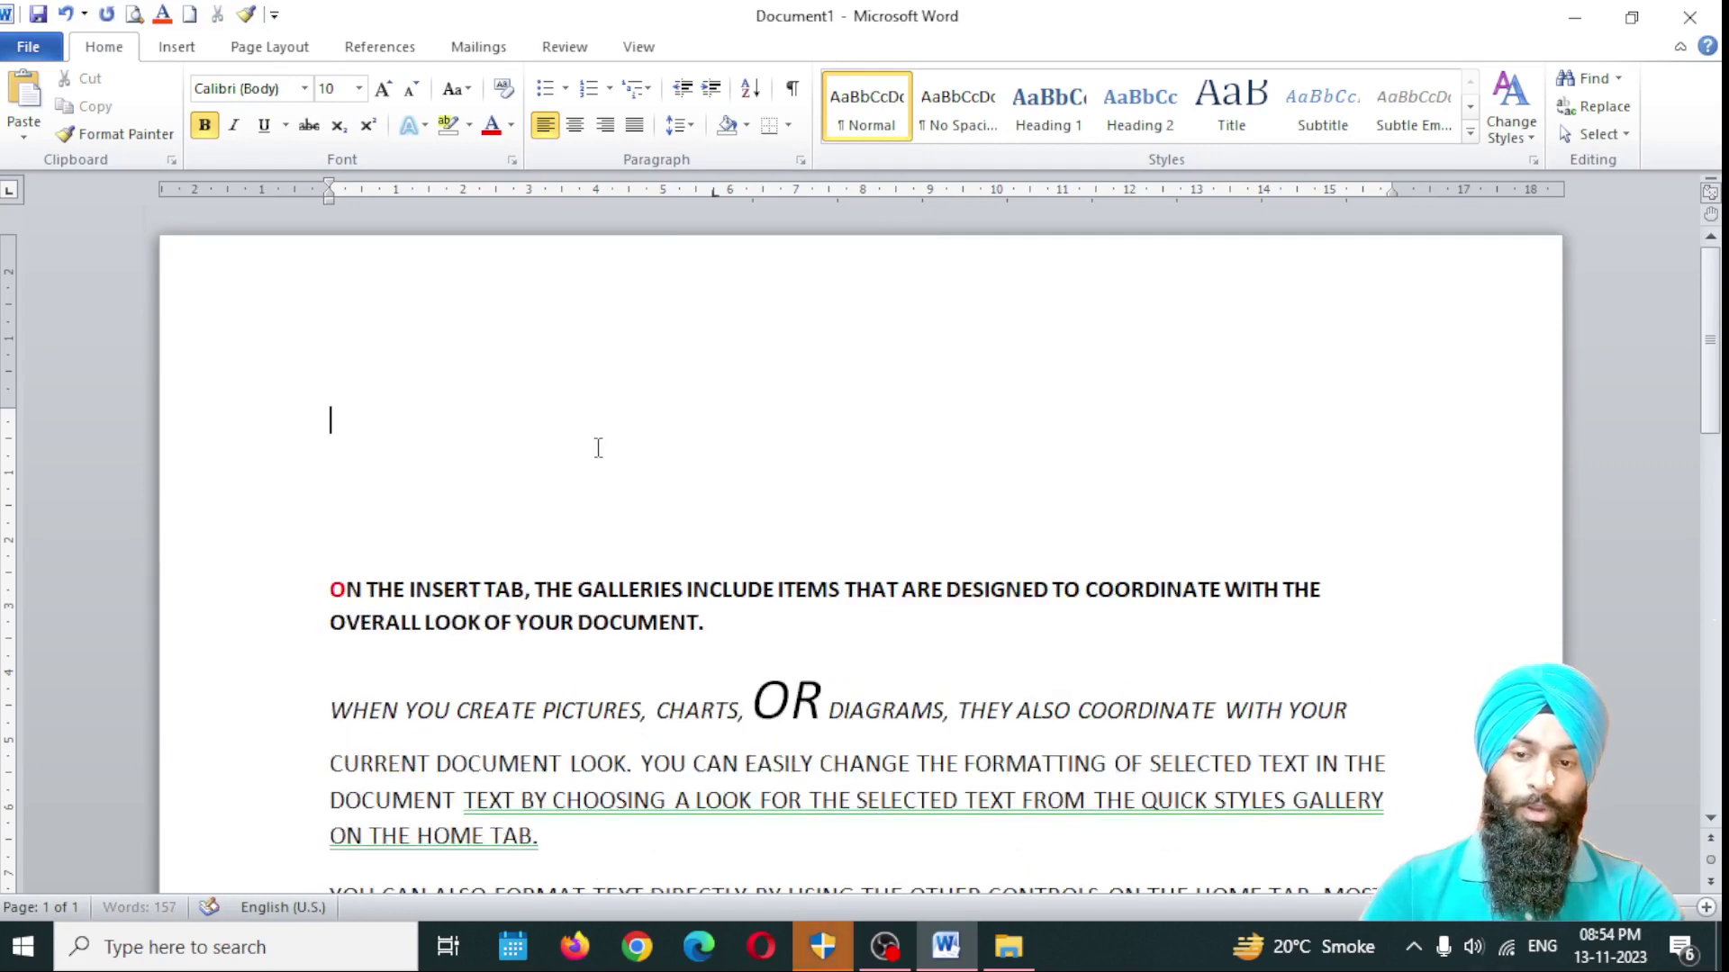
{"action": "type", "text": "THE GALLERIES"}
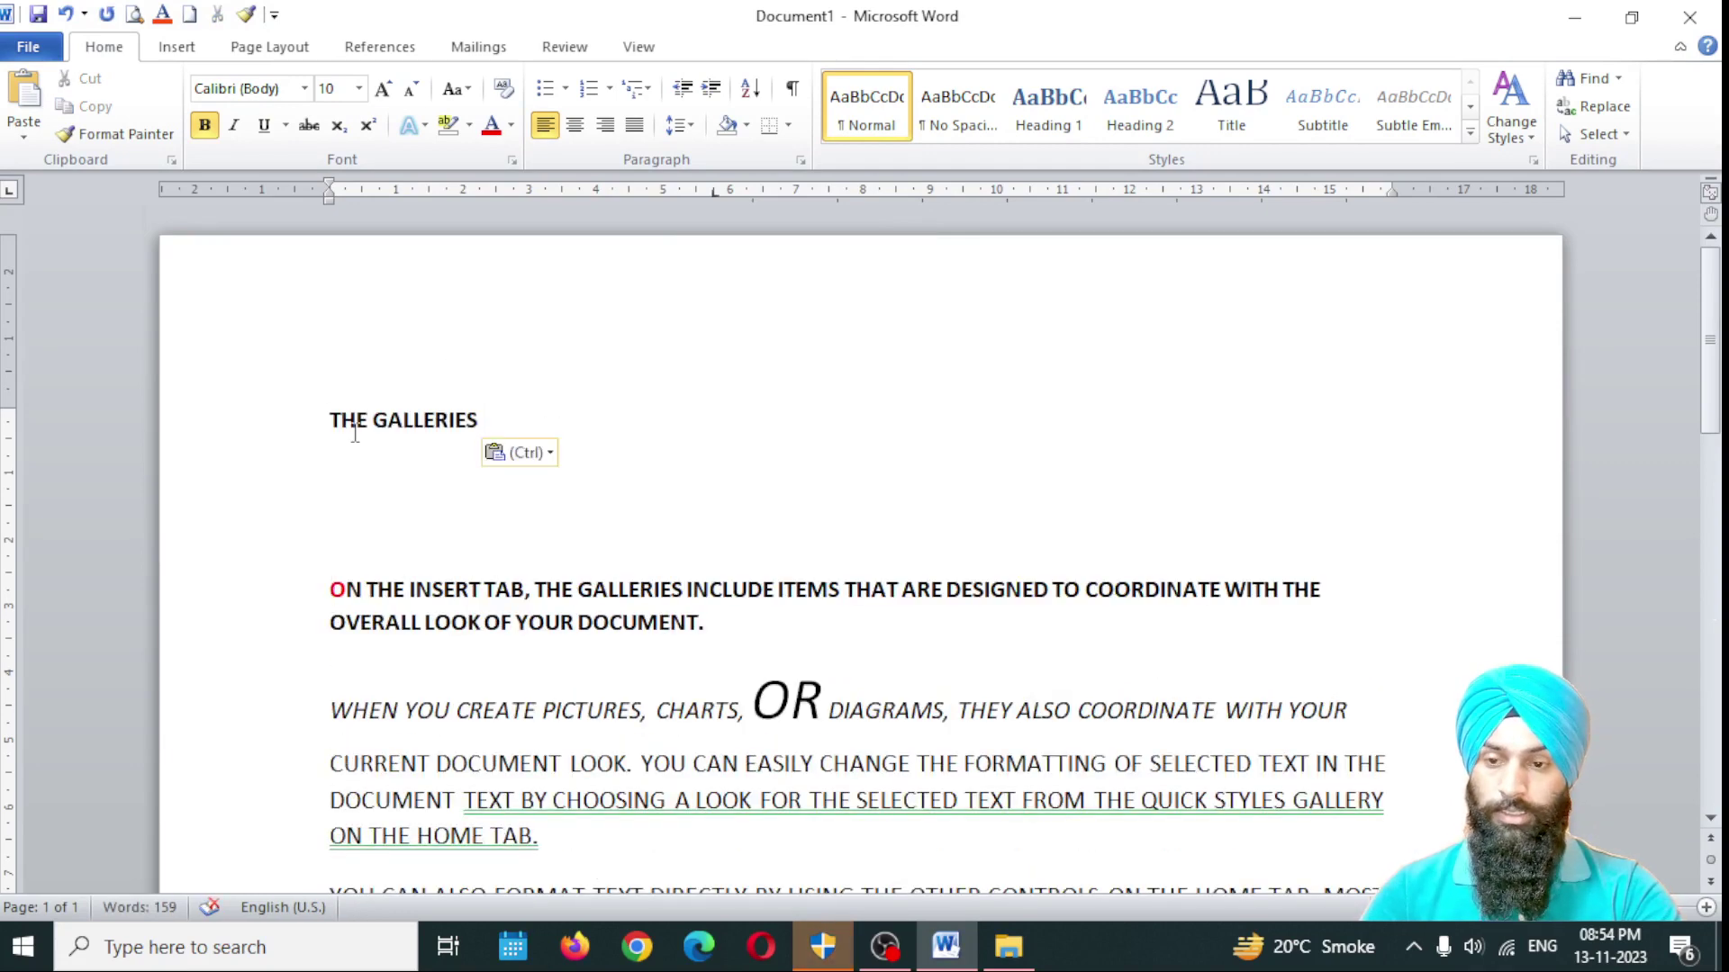
{"action": "left_click", "coordinate": [331, 421]}
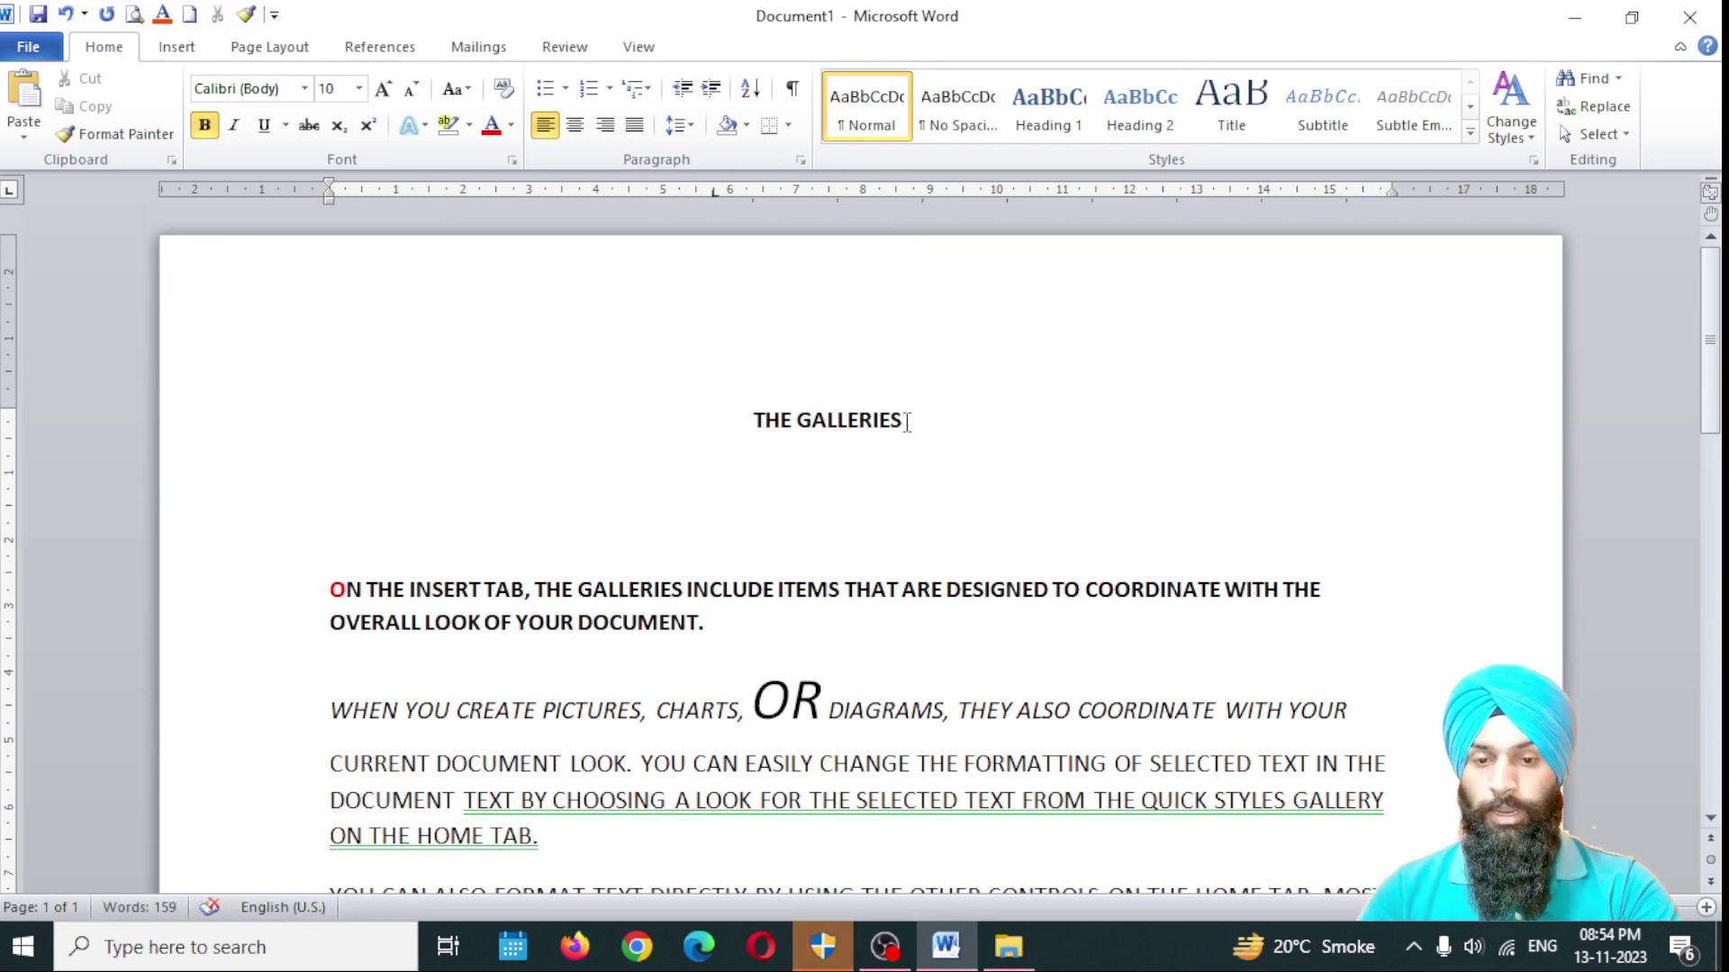
Step: Apply the blue-outlined preset text effect with a light fill to the "THE GALLERIES" heading
{"action": "mouse_move", "coordinate": [907, 423]}
{"action": "left_mouse_down"}
{"action": "mouse_move", "coordinate": [752, 420]}
{"action": "mouse_move", "coordinate": [916, 450]}
{"action": "left_mouse_up"}
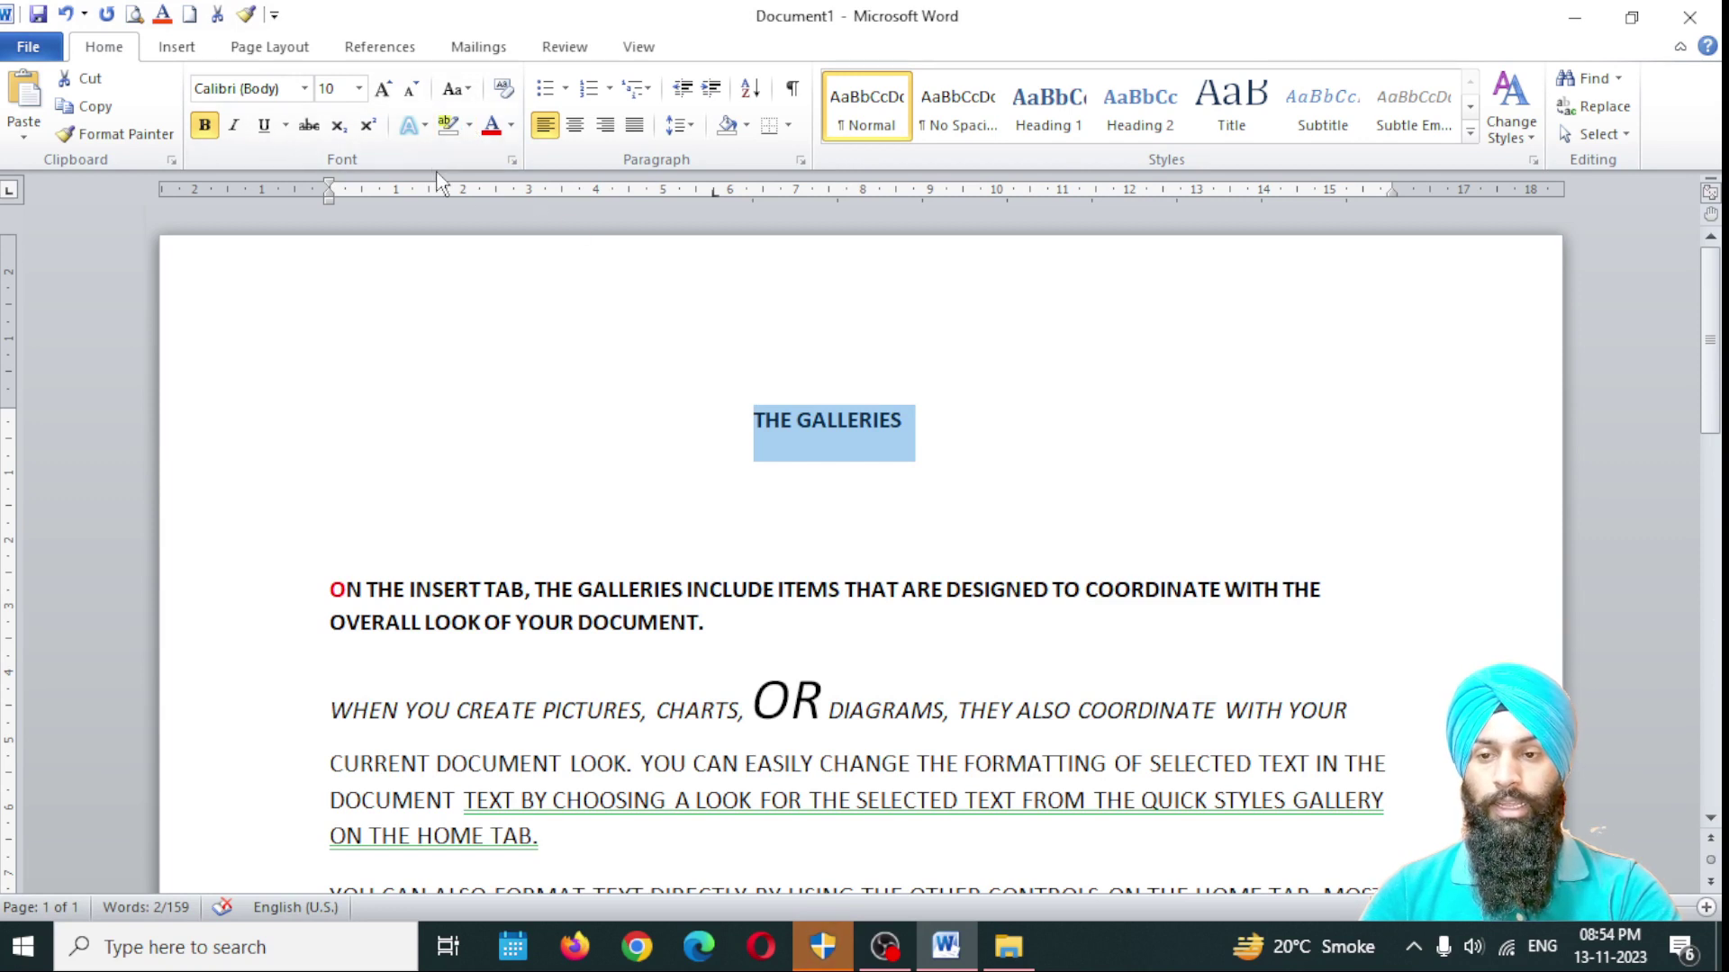
{"action": "left_click", "coordinate": [424, 126]}
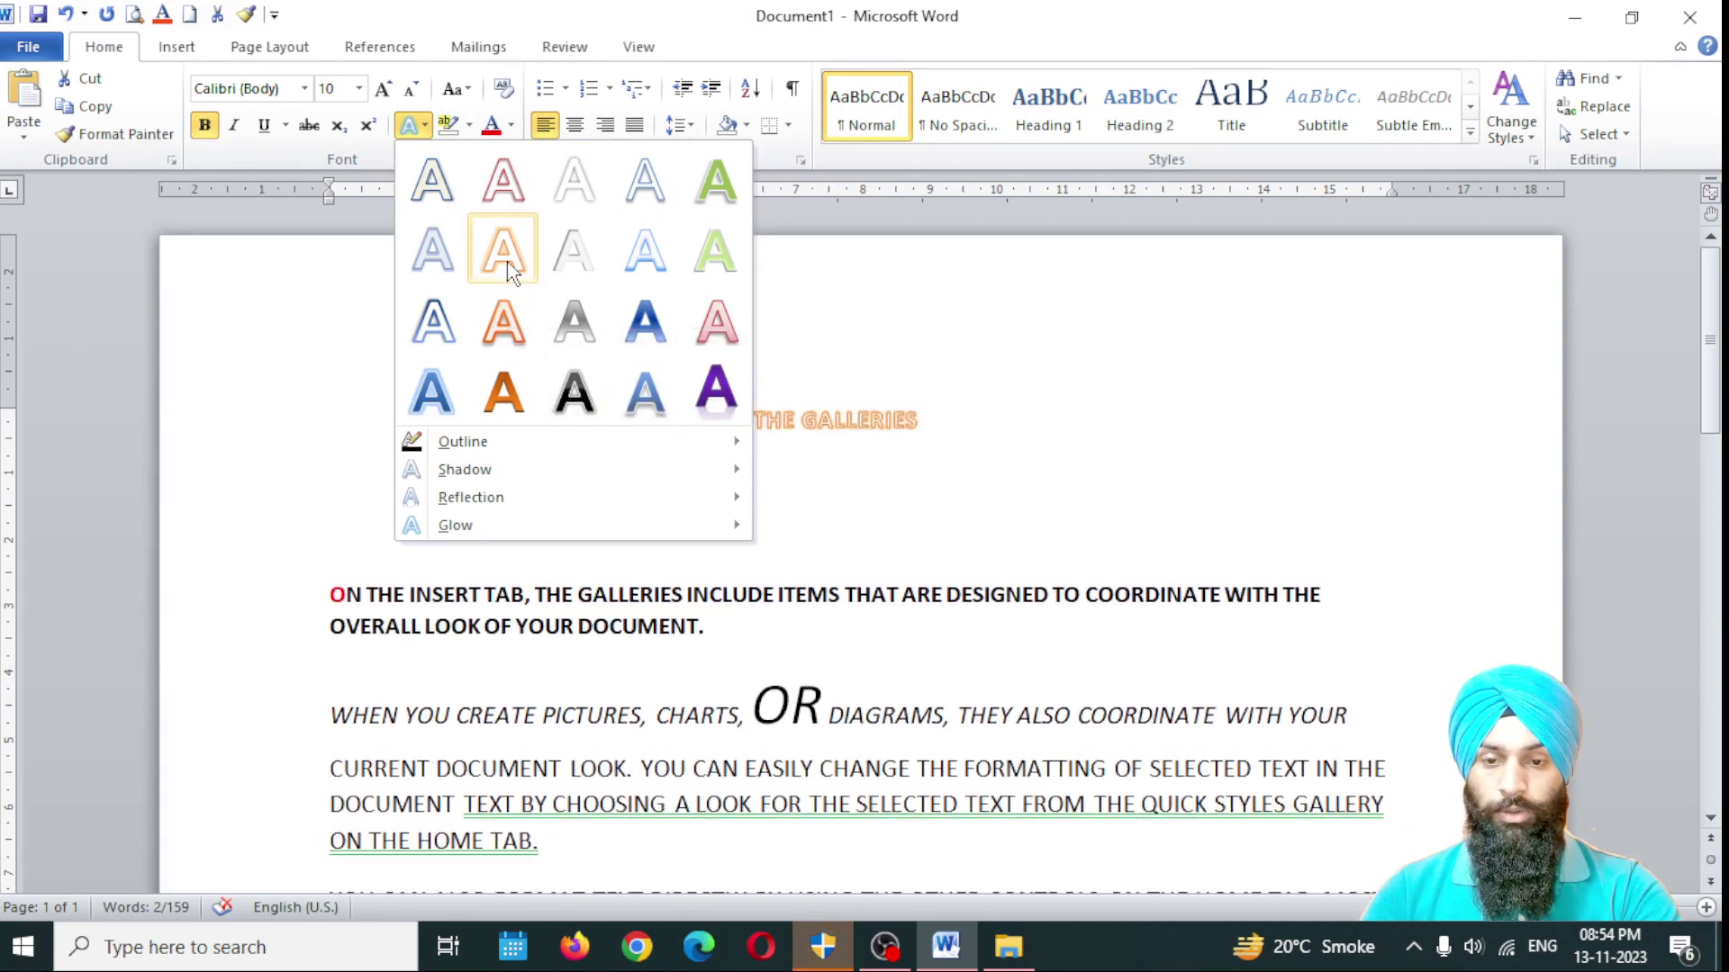
{"action": "left_click", "coordinate": [424, 326]}
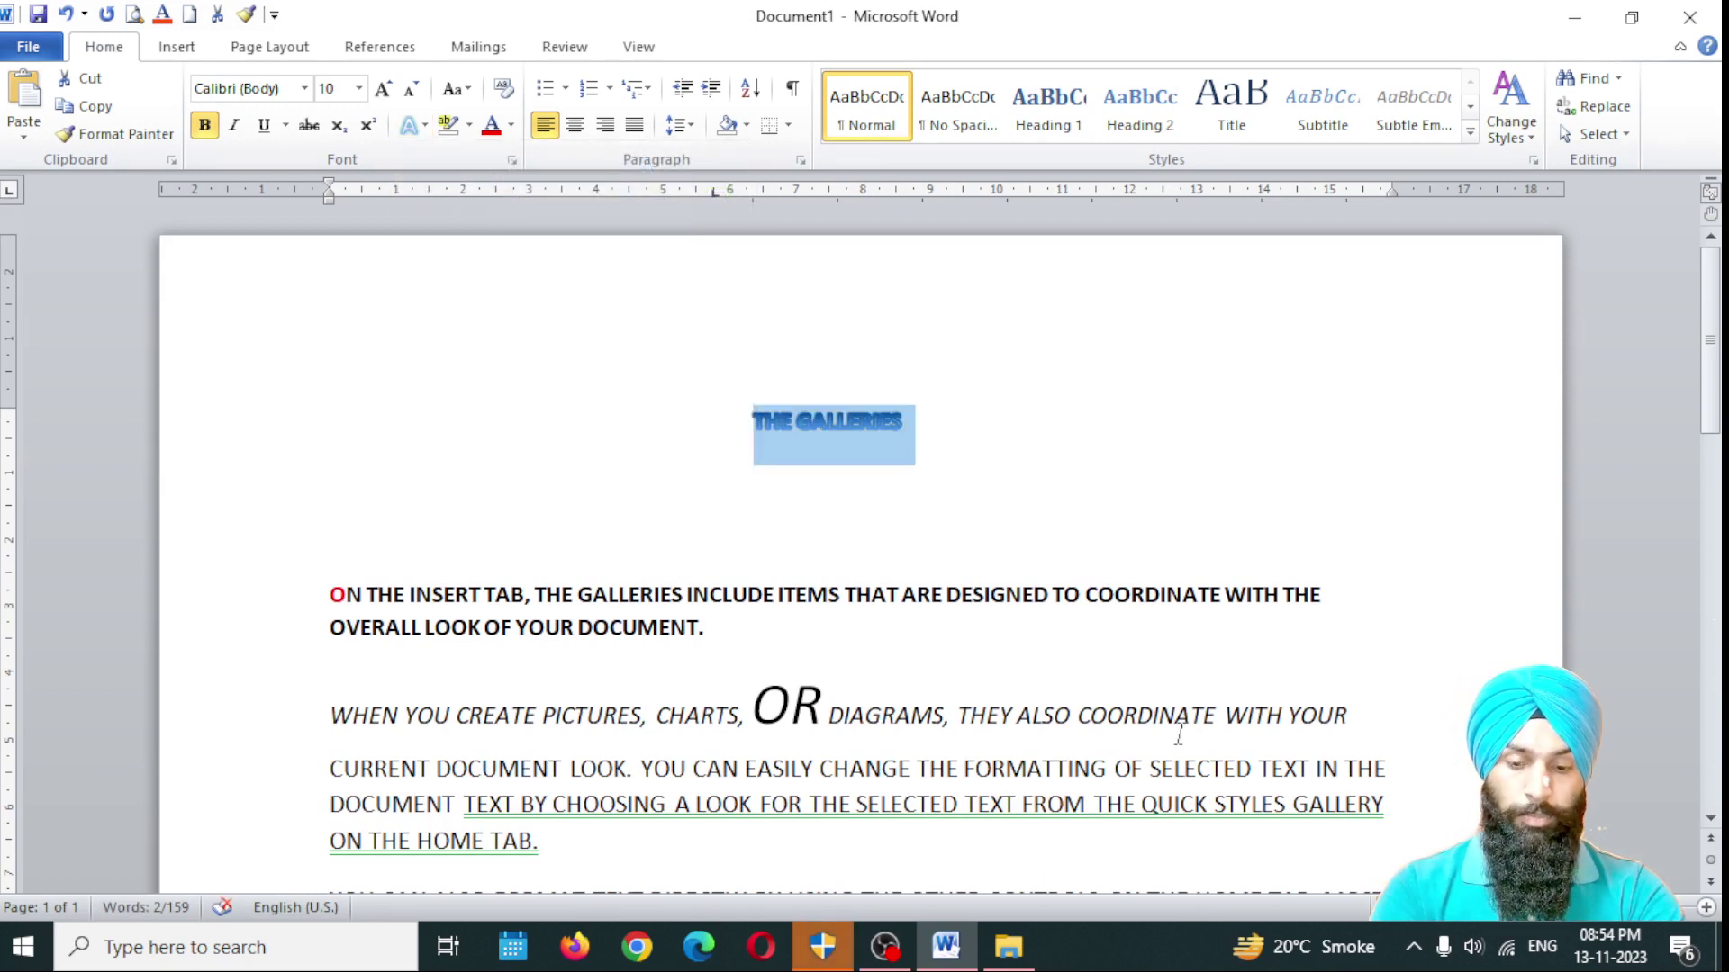
Step: Enlarge the "THE GALLERIES" heading to font size 24
{"action": "key", "text": "ctrl+bracketright"}
{"action": "key", "text": "ctrl+bracketright"}
{"action": "key", "text": "ctrl+bracketright"}
{"action": "key", "text": "ctrl+bracketright"}
{"action": "key", "text": "ctrl+bracketright"}
{"action": "key", "text": "ctrl+bracketright"}
{"action": "key", "text": "ctrl+bracketright"}
{"action": "key", "text": "ctrl+bracketright"}
{"action": "key", "text": "ctrl+bracketright"}
{"action": "key", "text": "ctrl+bracketright"}
{"action": "key", "text": "ctrl+bracketright"}
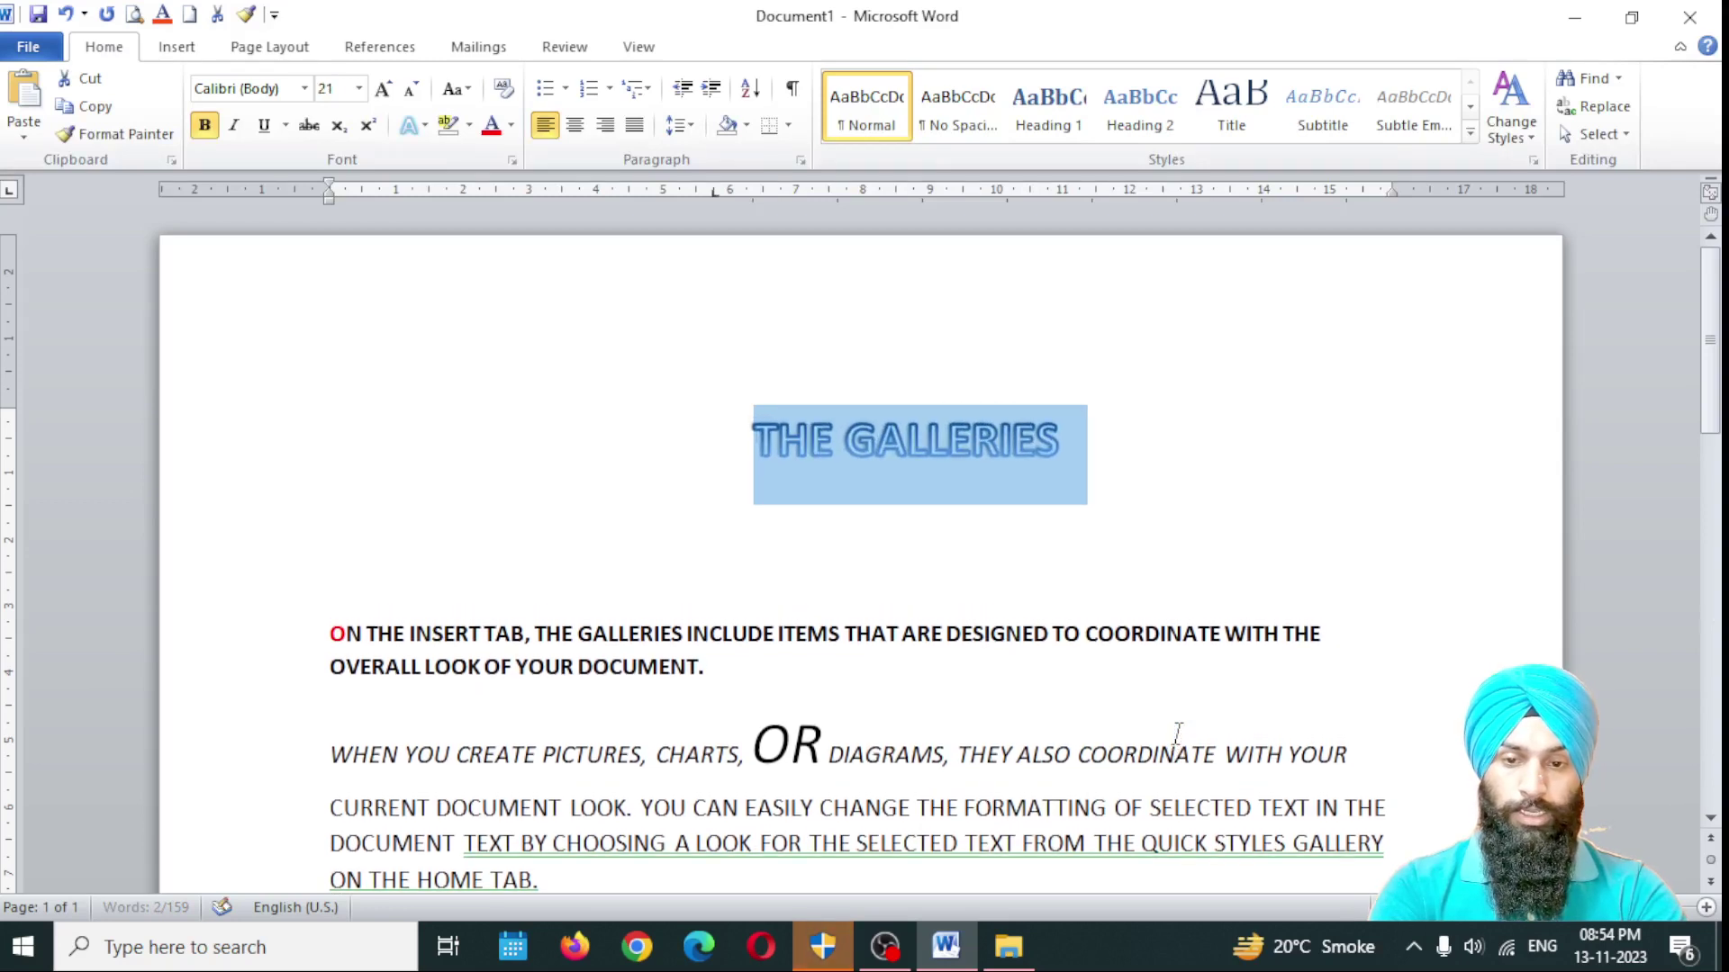
{"action": "key", "text": "ctrl+bracketright"}
{"action": "key", "text": "ctrl+bracketright"}
{"action": "key", "text": "ctrl+bracketright"}
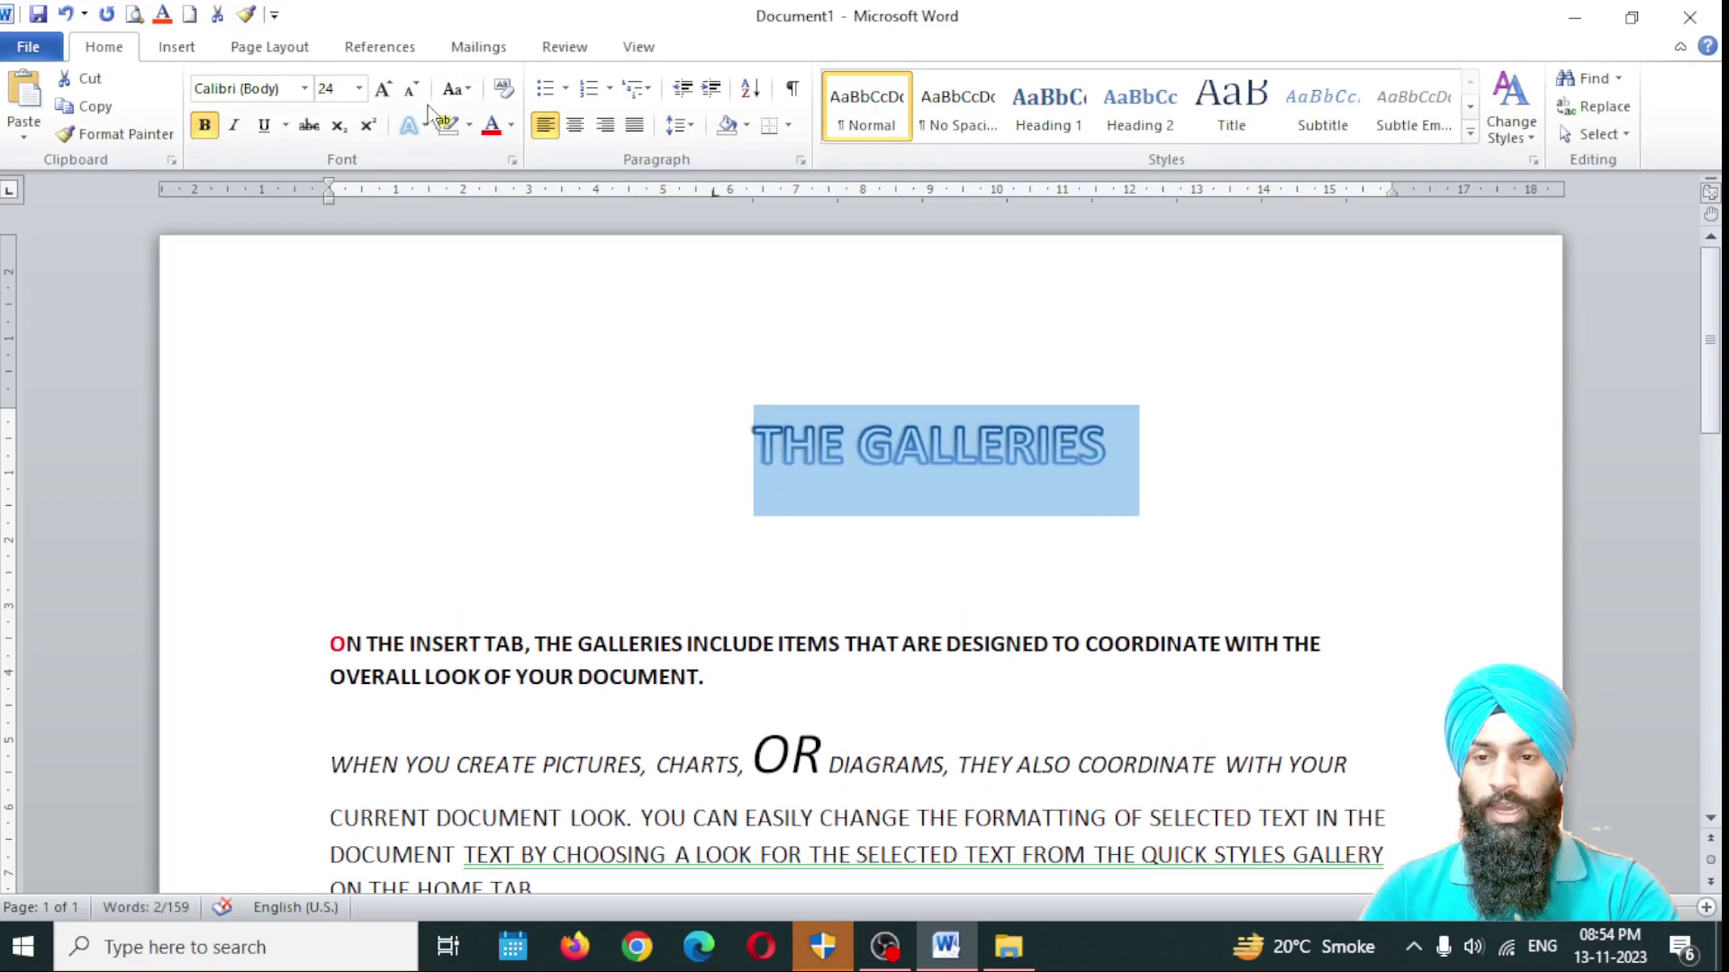
{"action": "left_click", "coordinate": [559, 455]}
Step: Change the text outline of the "THE GALLERIES" heading to a standard red
{"action": "left_click_drag", "start_coordinate": [733, 432], "coordinate": [1073, 447]}
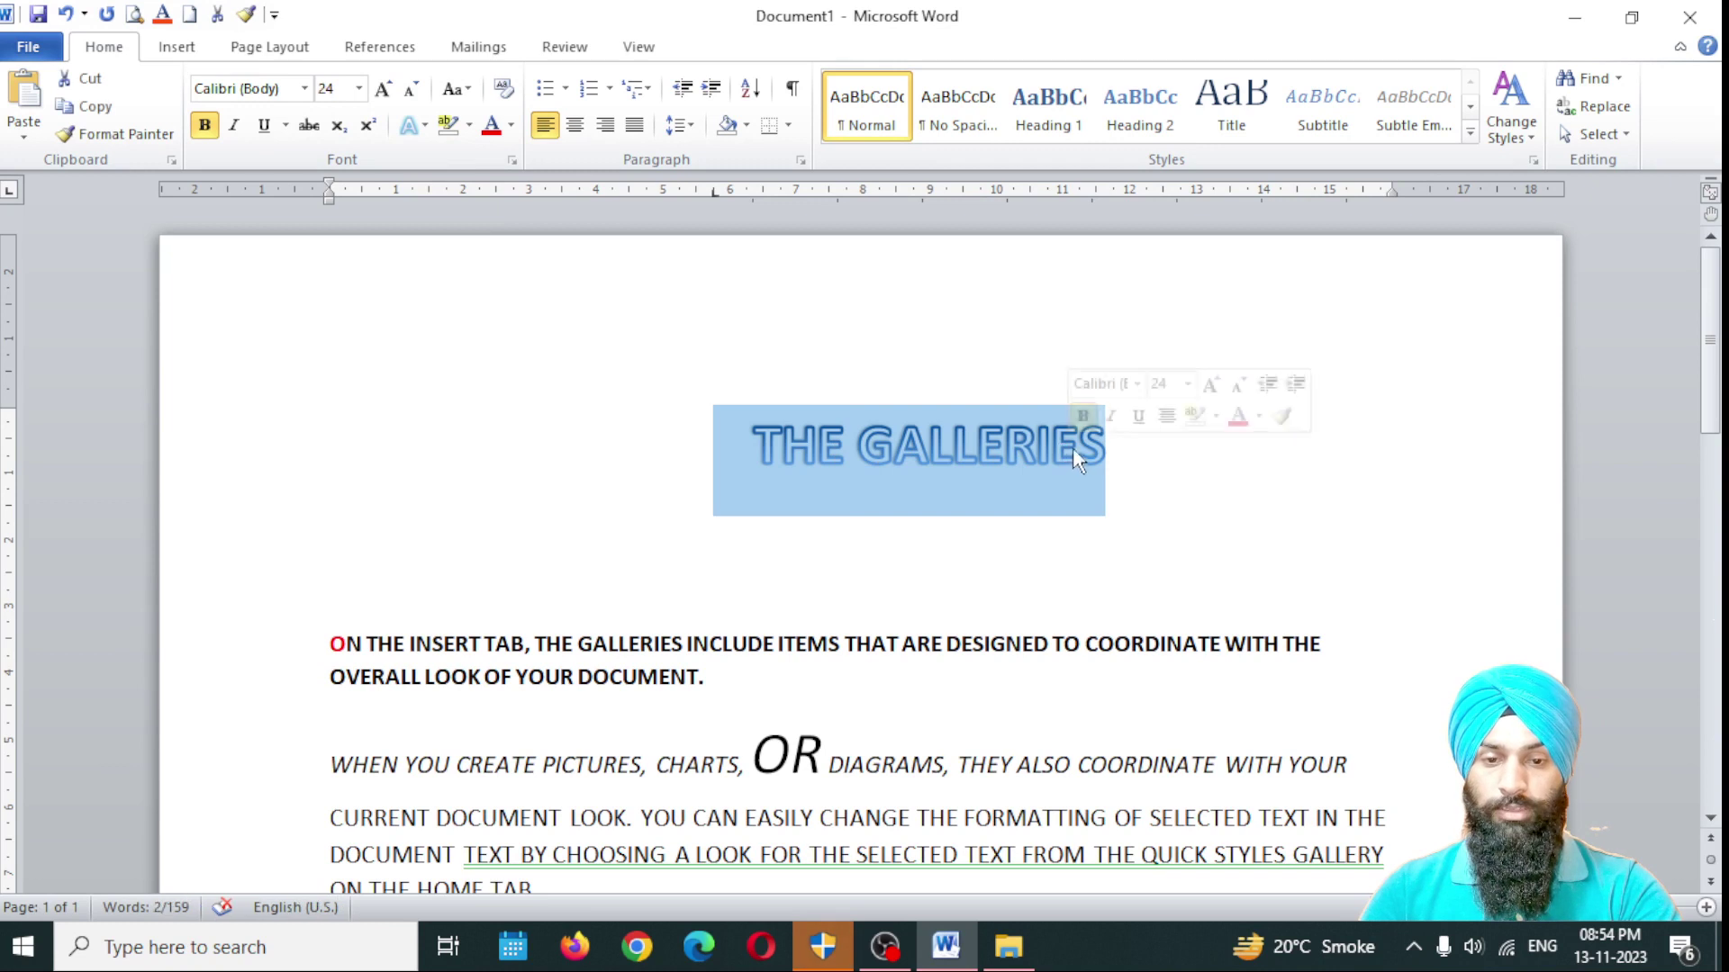
{"action": "left_click", "coordinate": [425, 126]}
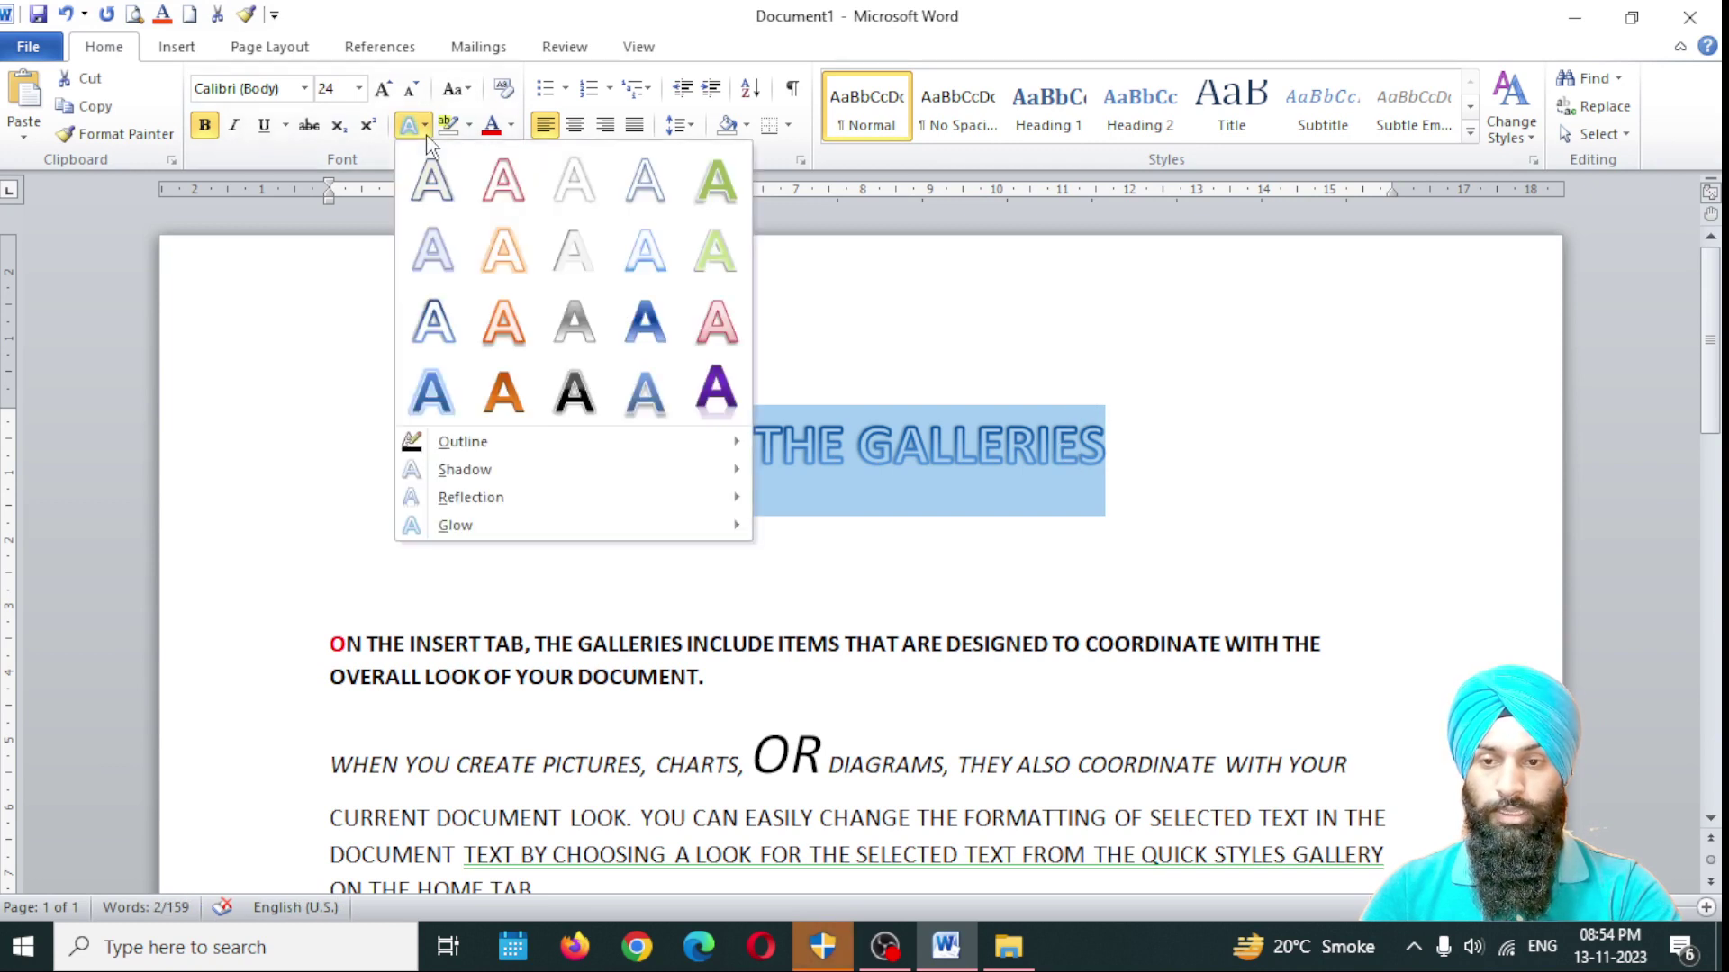
{"action": "mouse_move", "coordinate": [463, 446]}
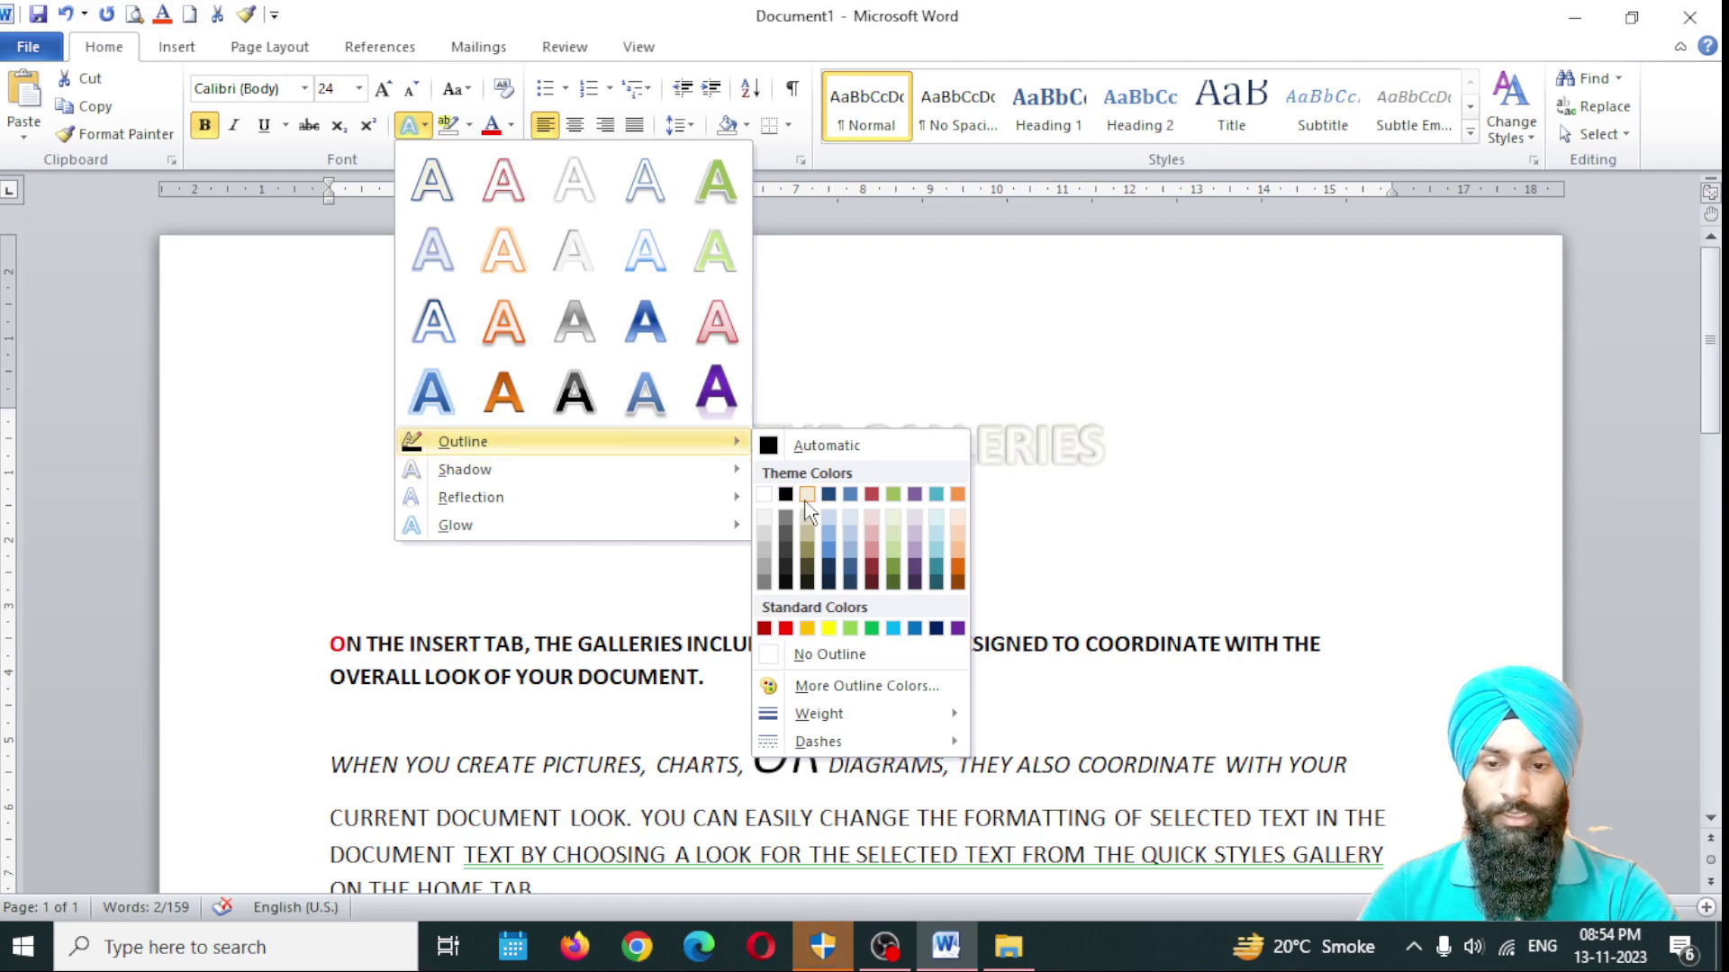
{"action": "left_click", "coordinate": [767, 628]}
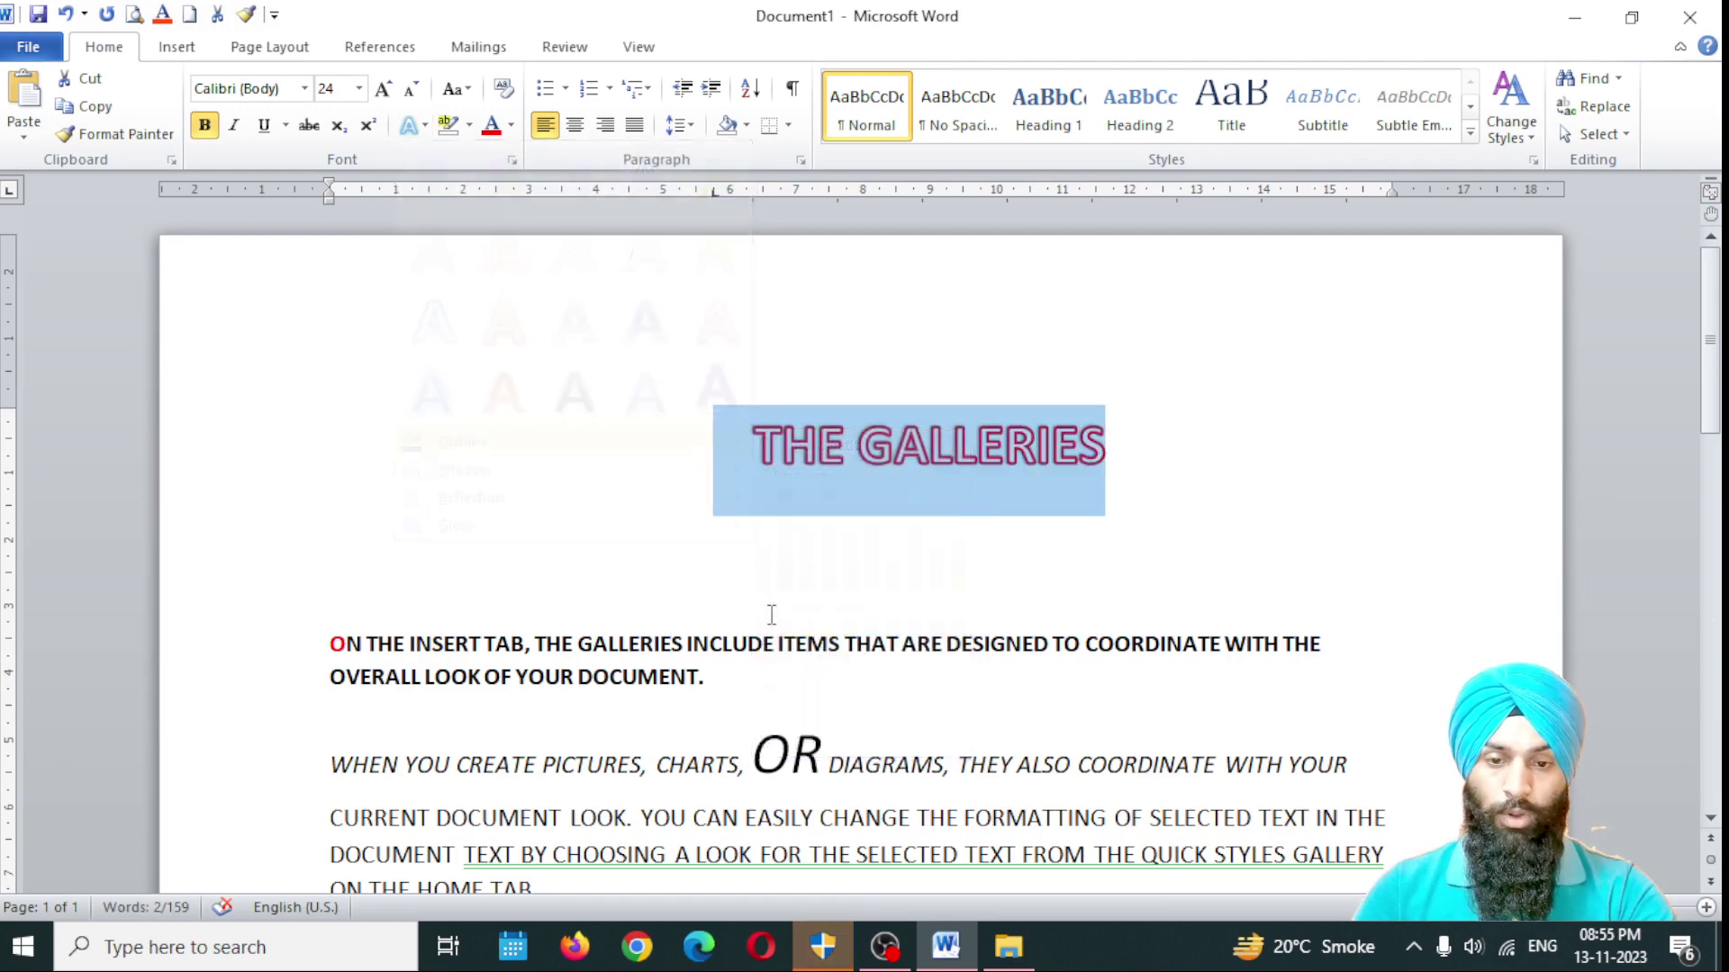
Step: Add a perspective shadow that falls below the letters to the "THE GALLERIES" heading
{"action": "left_click", "coordinate": [768, 552]}
{"action": "double_click", "coordinate": [846, 463]}
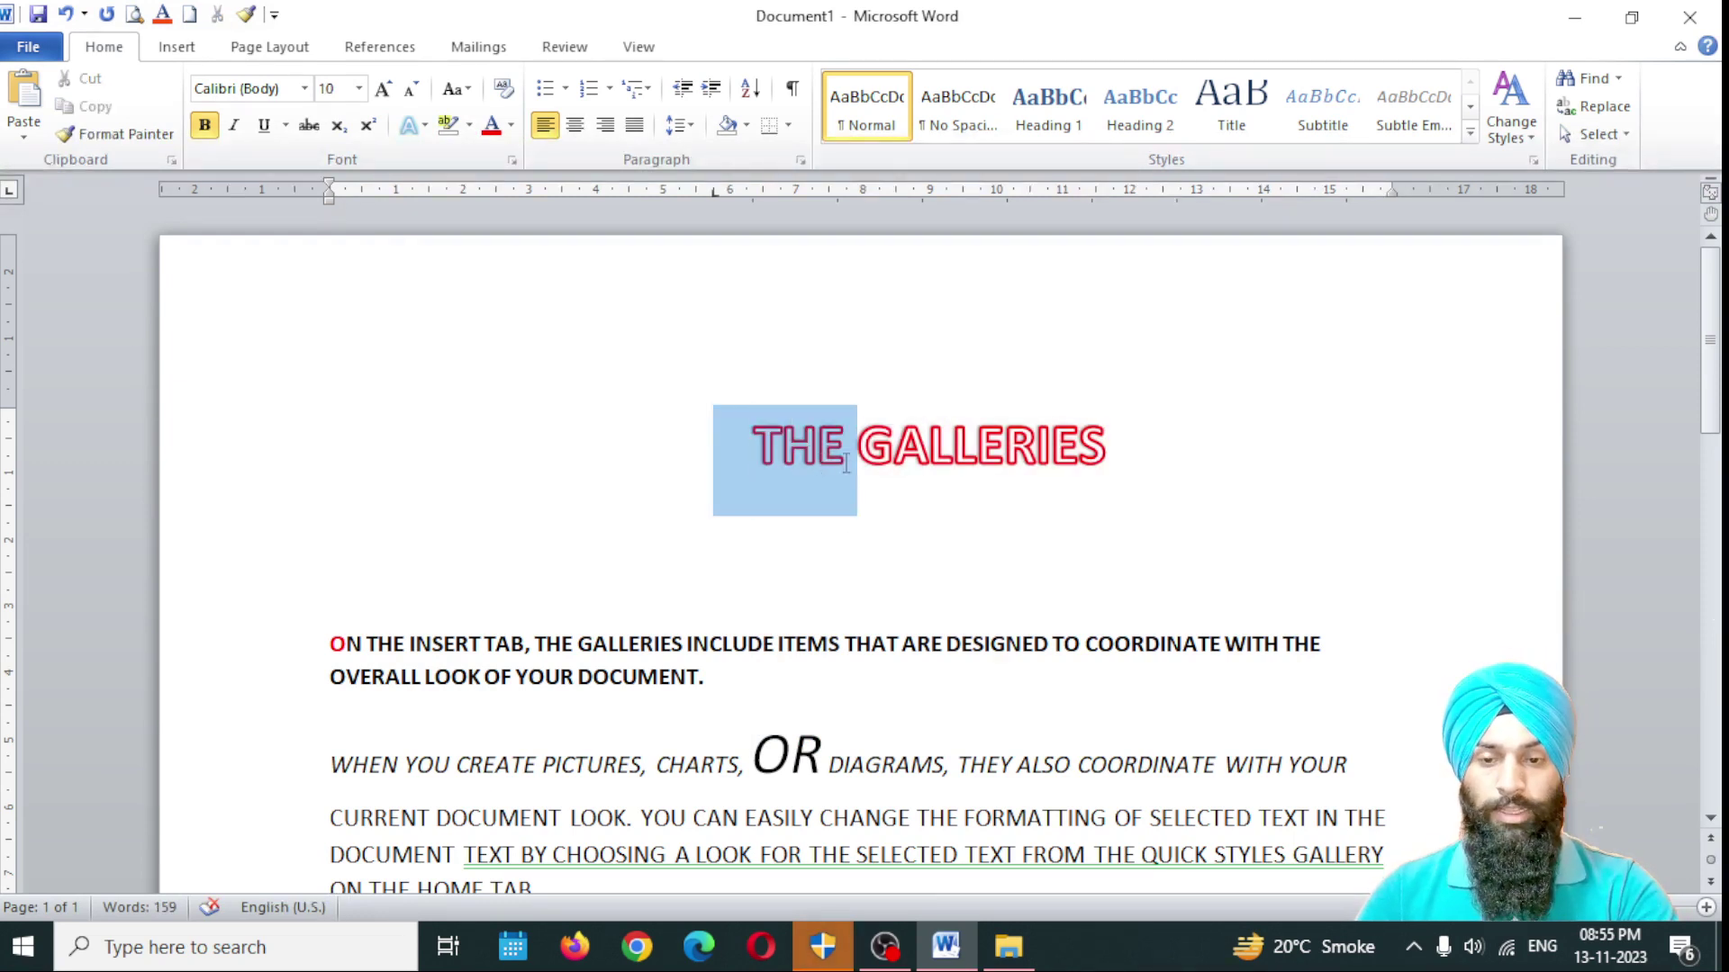
{"action": "left_click_drag", "start_coordinate": [846, 464], "coordinate": [1113, 462]}
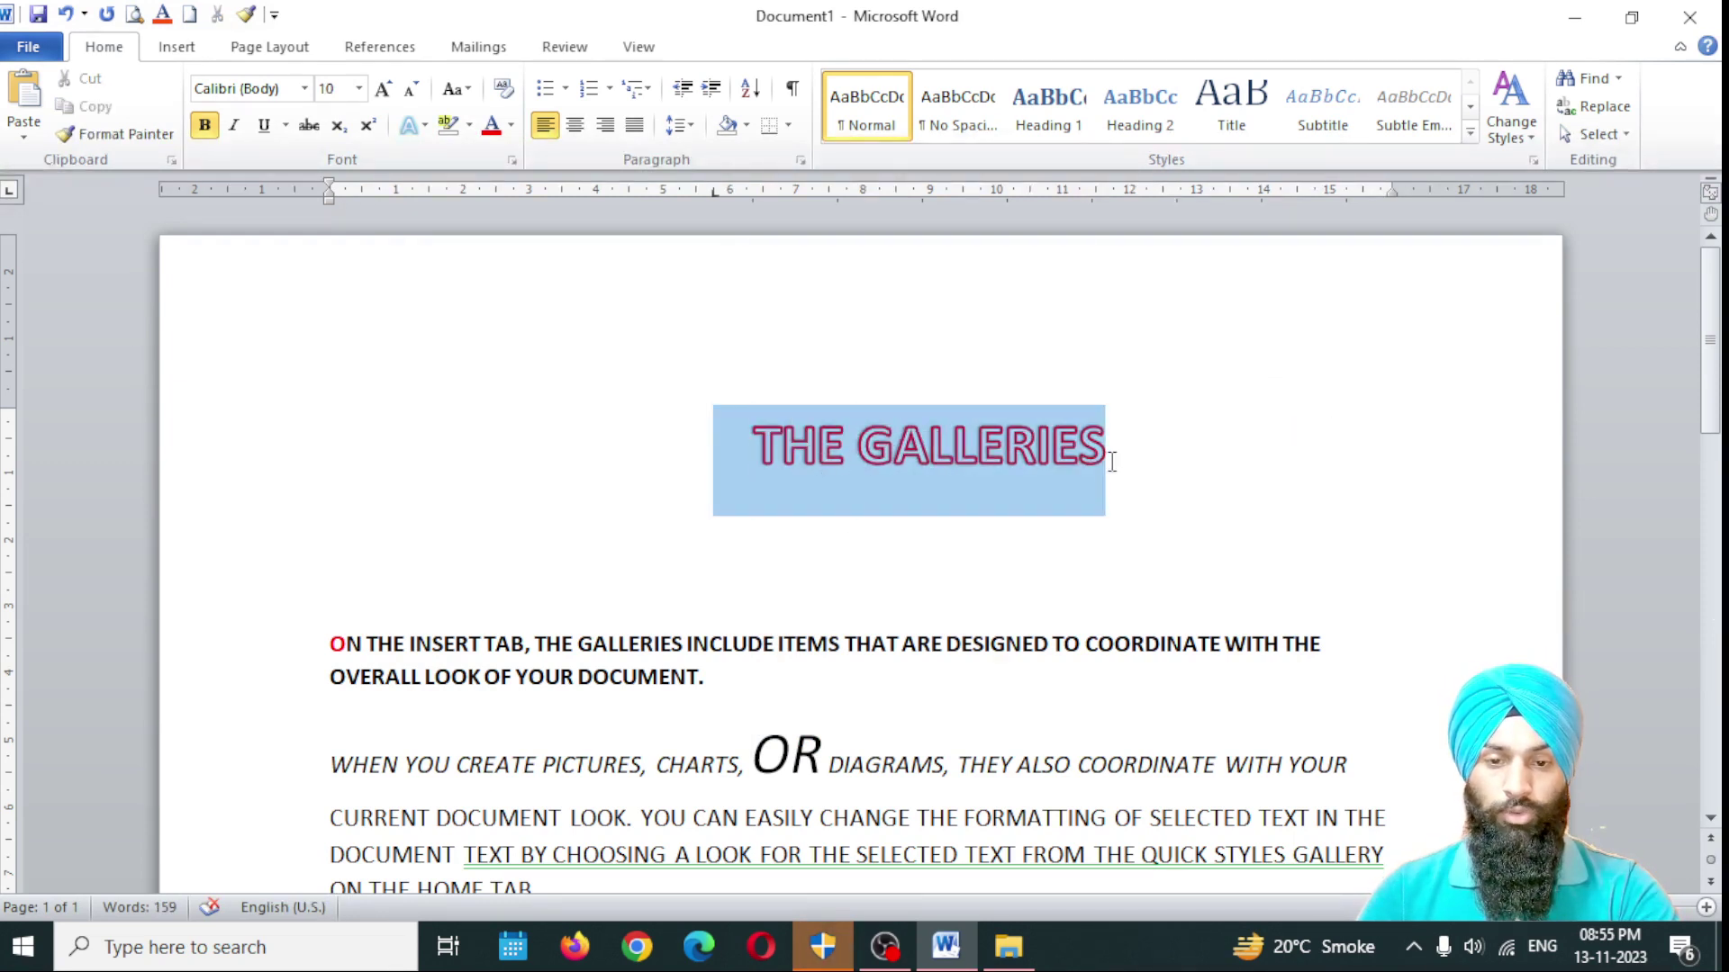
{"action": "left_click", "coordinate": [424, 126]}
{"action": "mouse_move", "coordinate": [478, 483]}
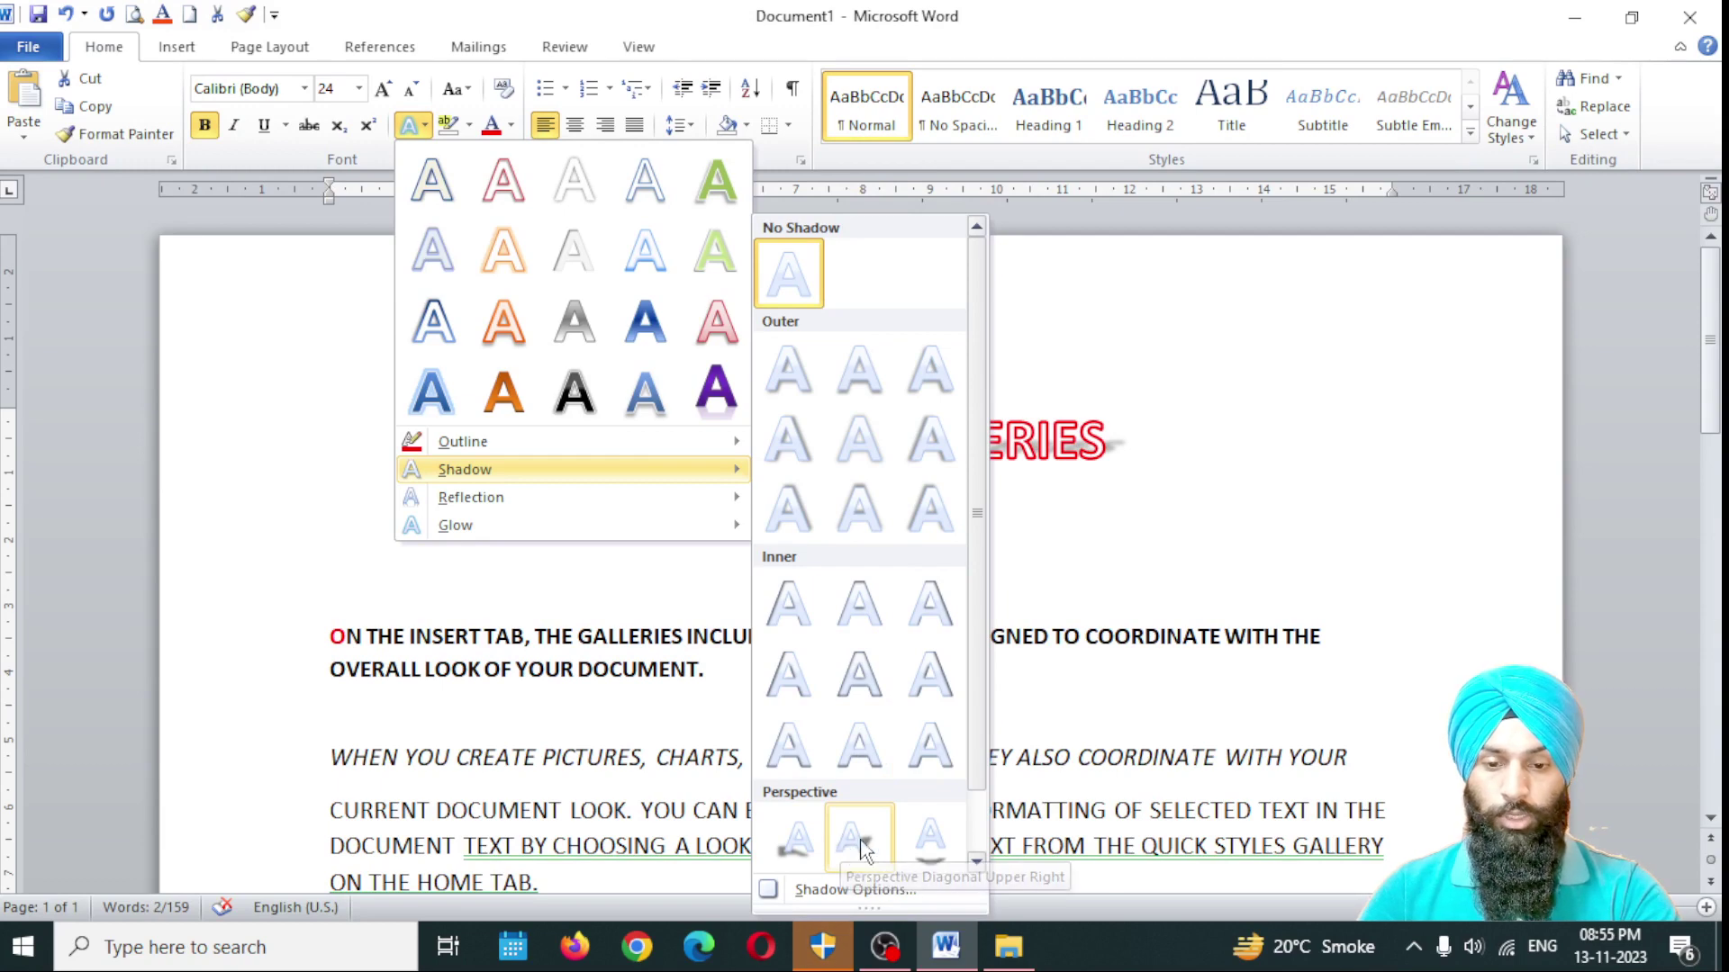
{"action": "left_click", "coordinate": [930, 837]}
{"action": "left_click", "coordinate": [899, 531]}
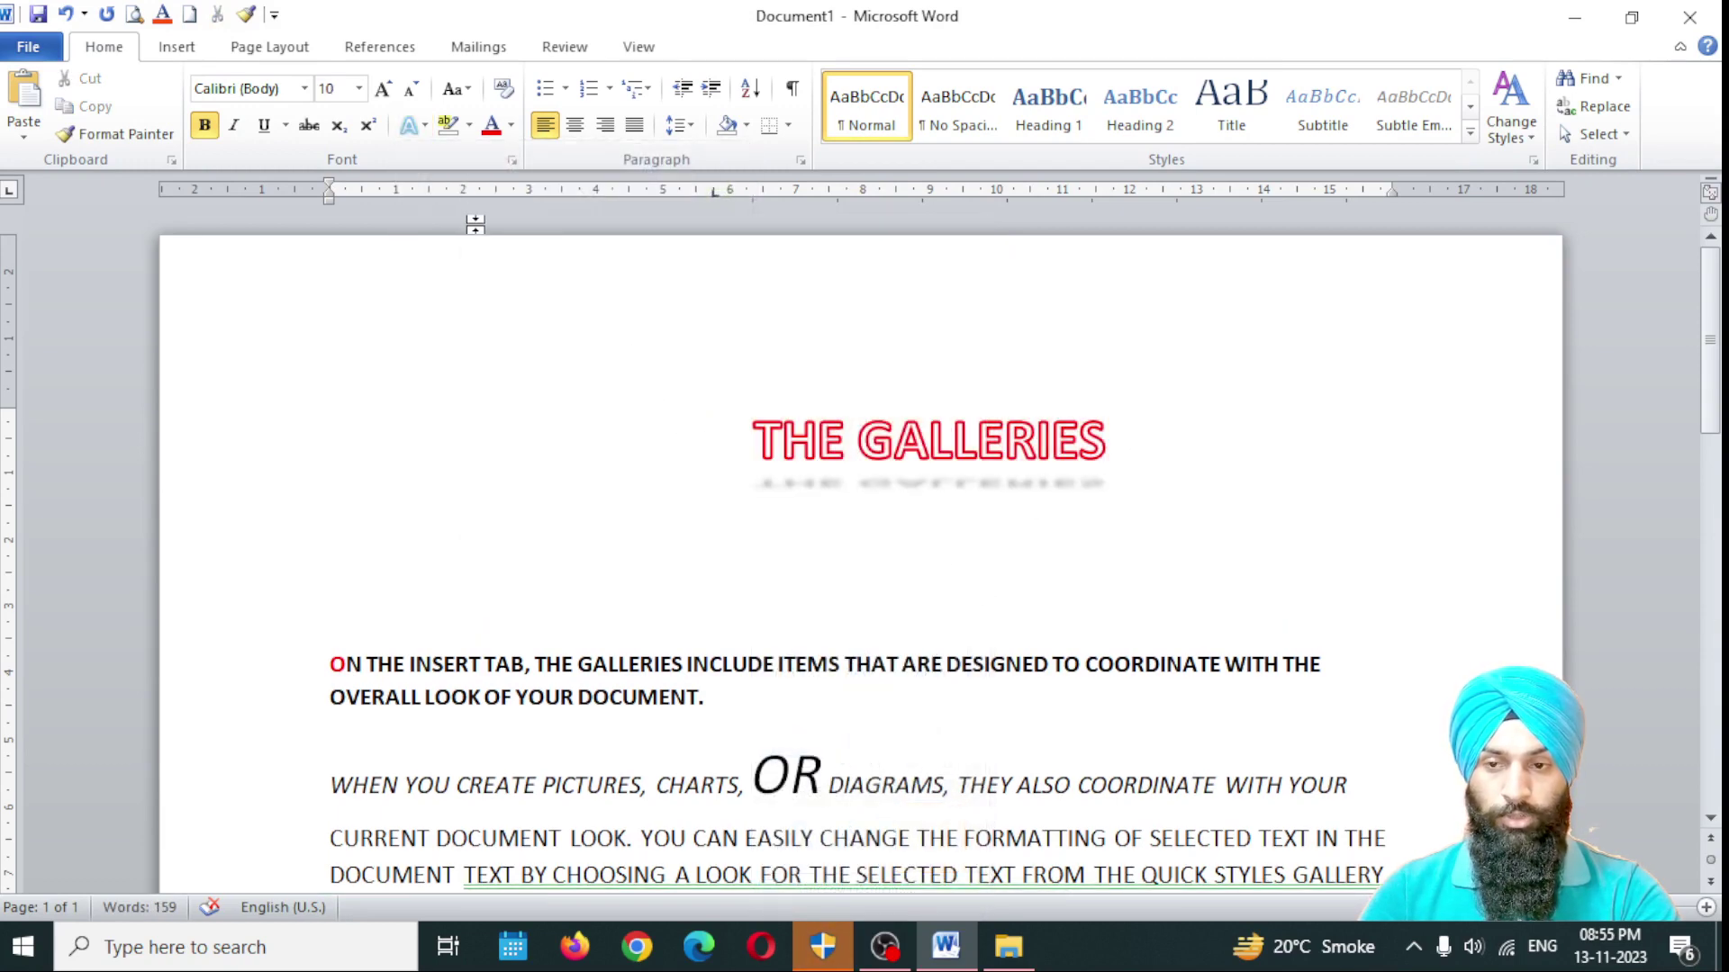
Step: Add a full reflection with a slight offset below the letters to the "THE GALLERIES" heading
{"action": "left_click_drag", "start_coordinate": [756, 439], "coordinate": [1103, 441]}
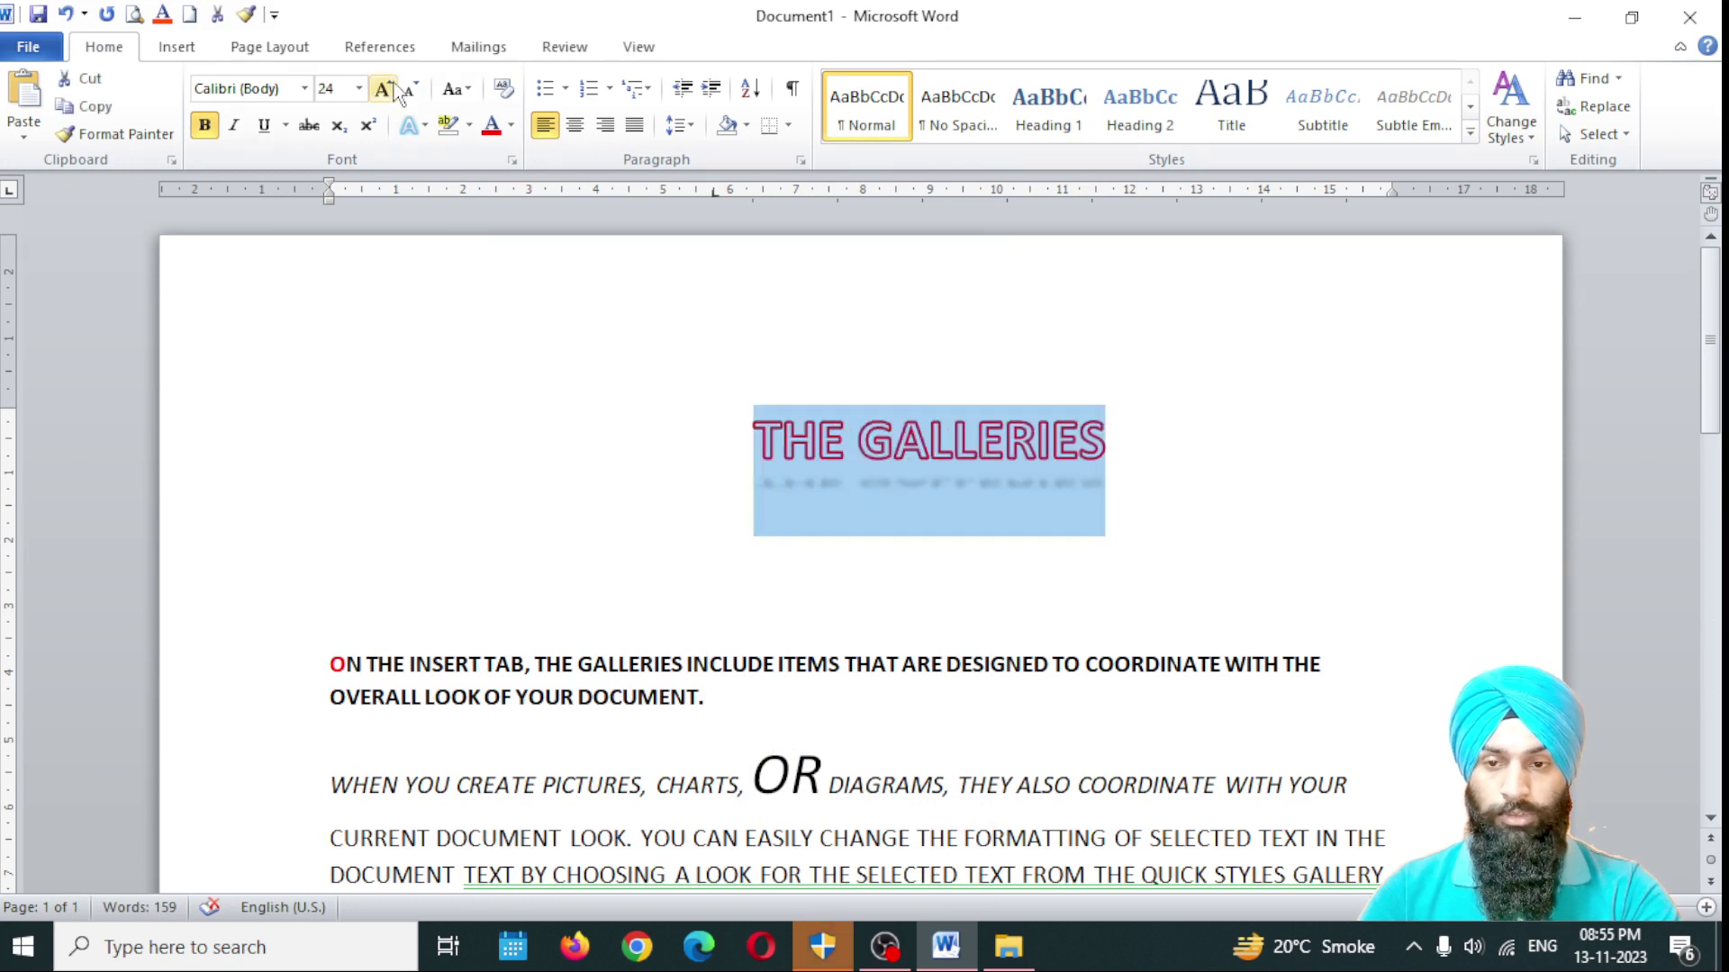
{"action": "left_click", "coordinate": [423, 128]}
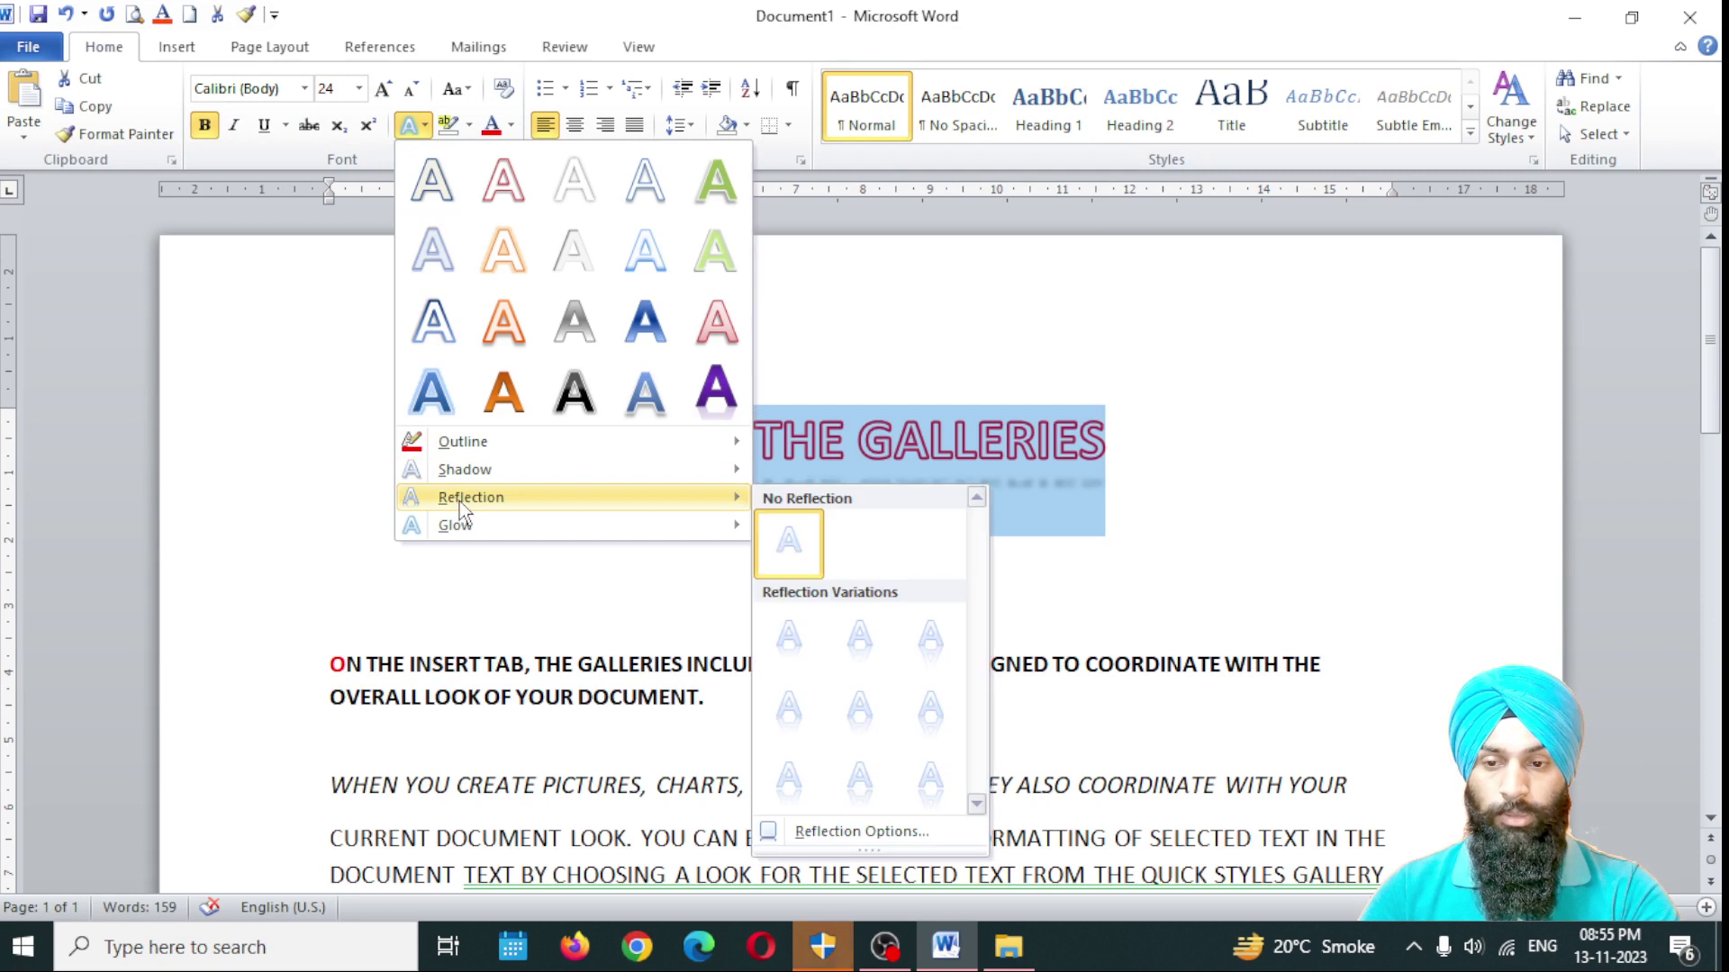
{"action": "mouse_move", "coordinate": [667, 527]}
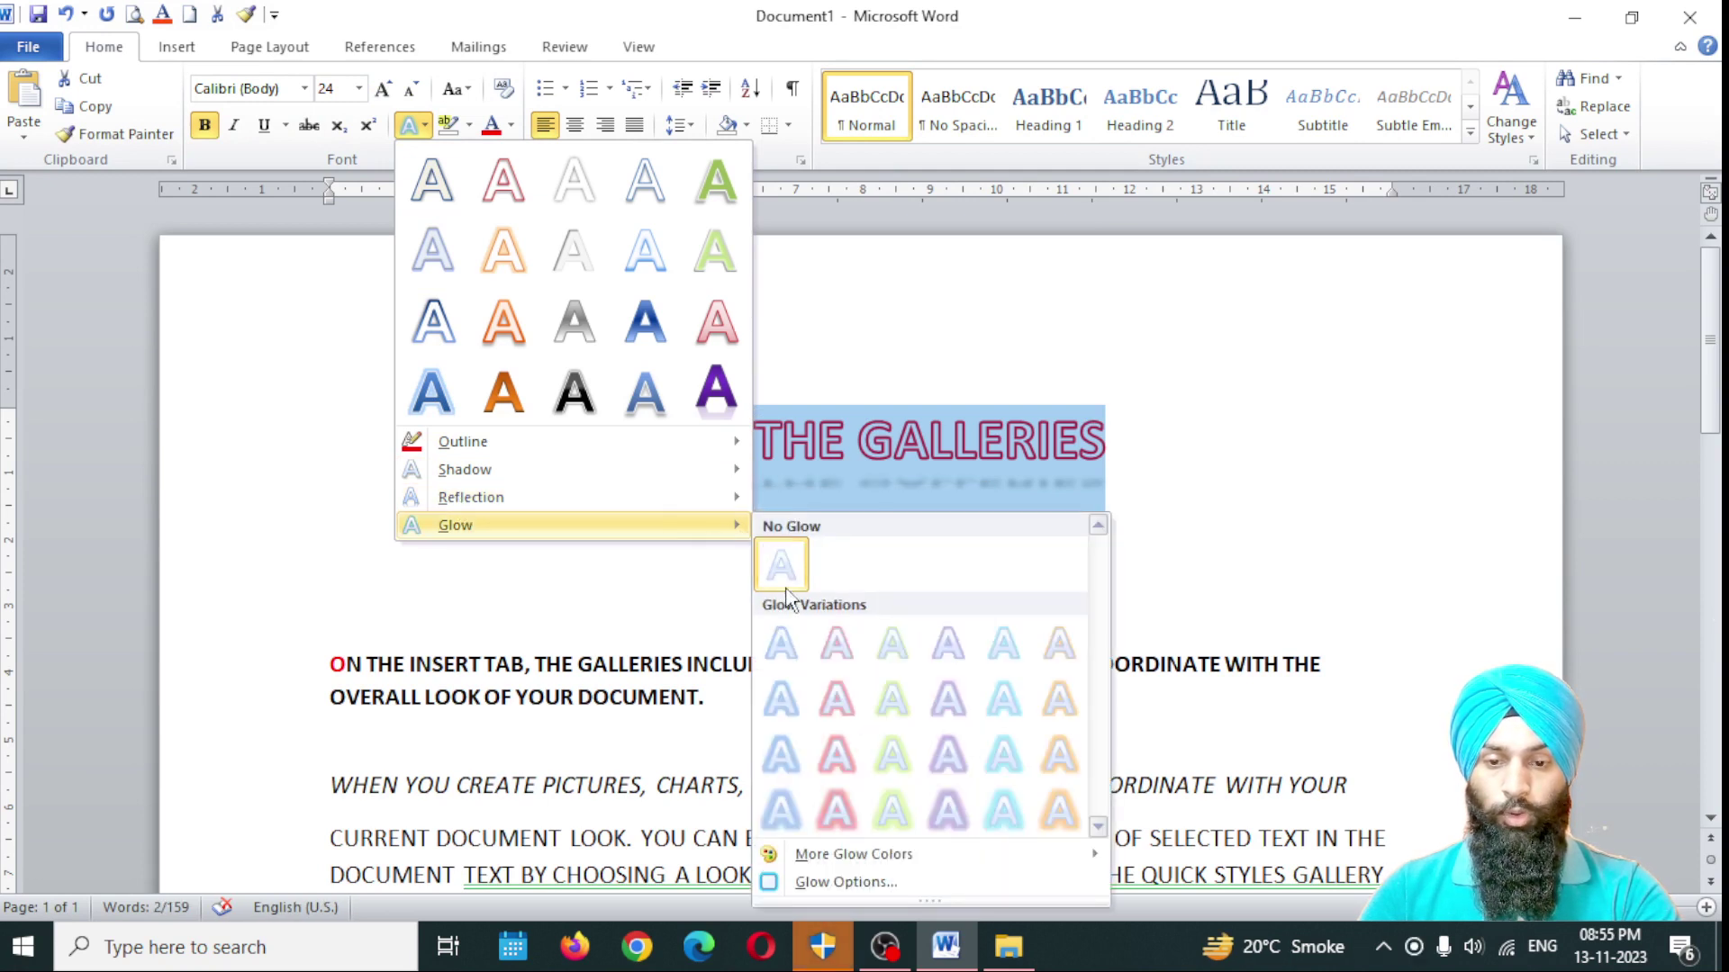
{"action": "mouse_move", "coordinate": [688, 497]}
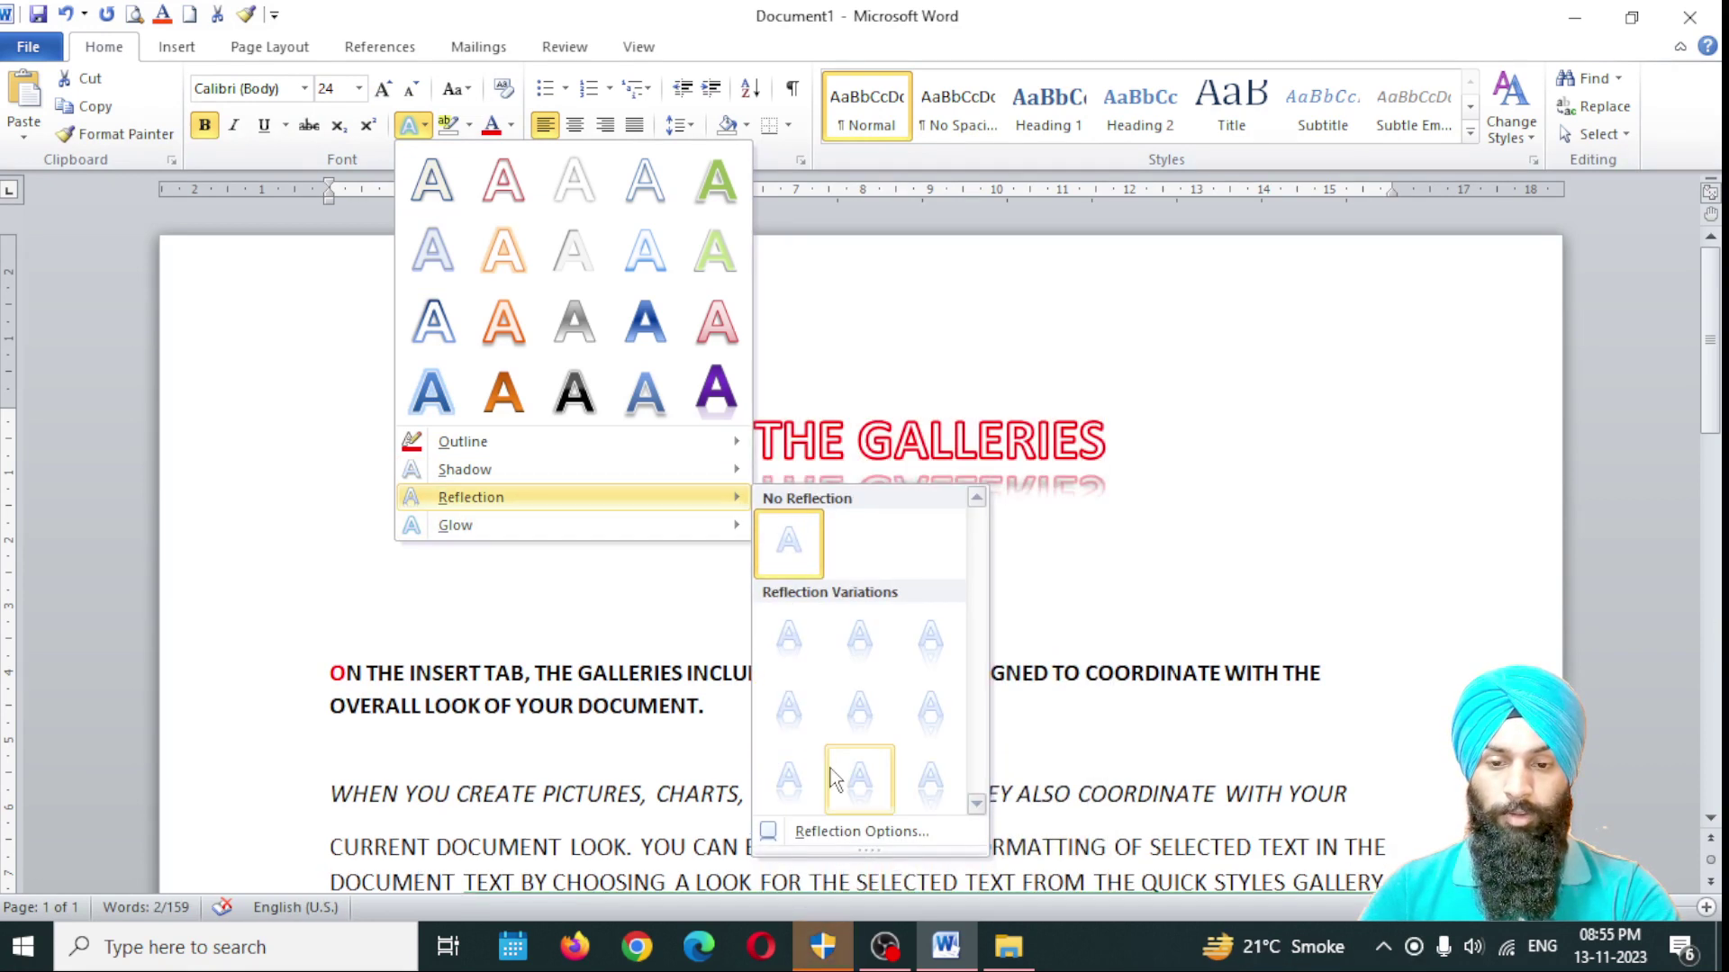
{"action": "left_click", "coordinate": [930, 707]}
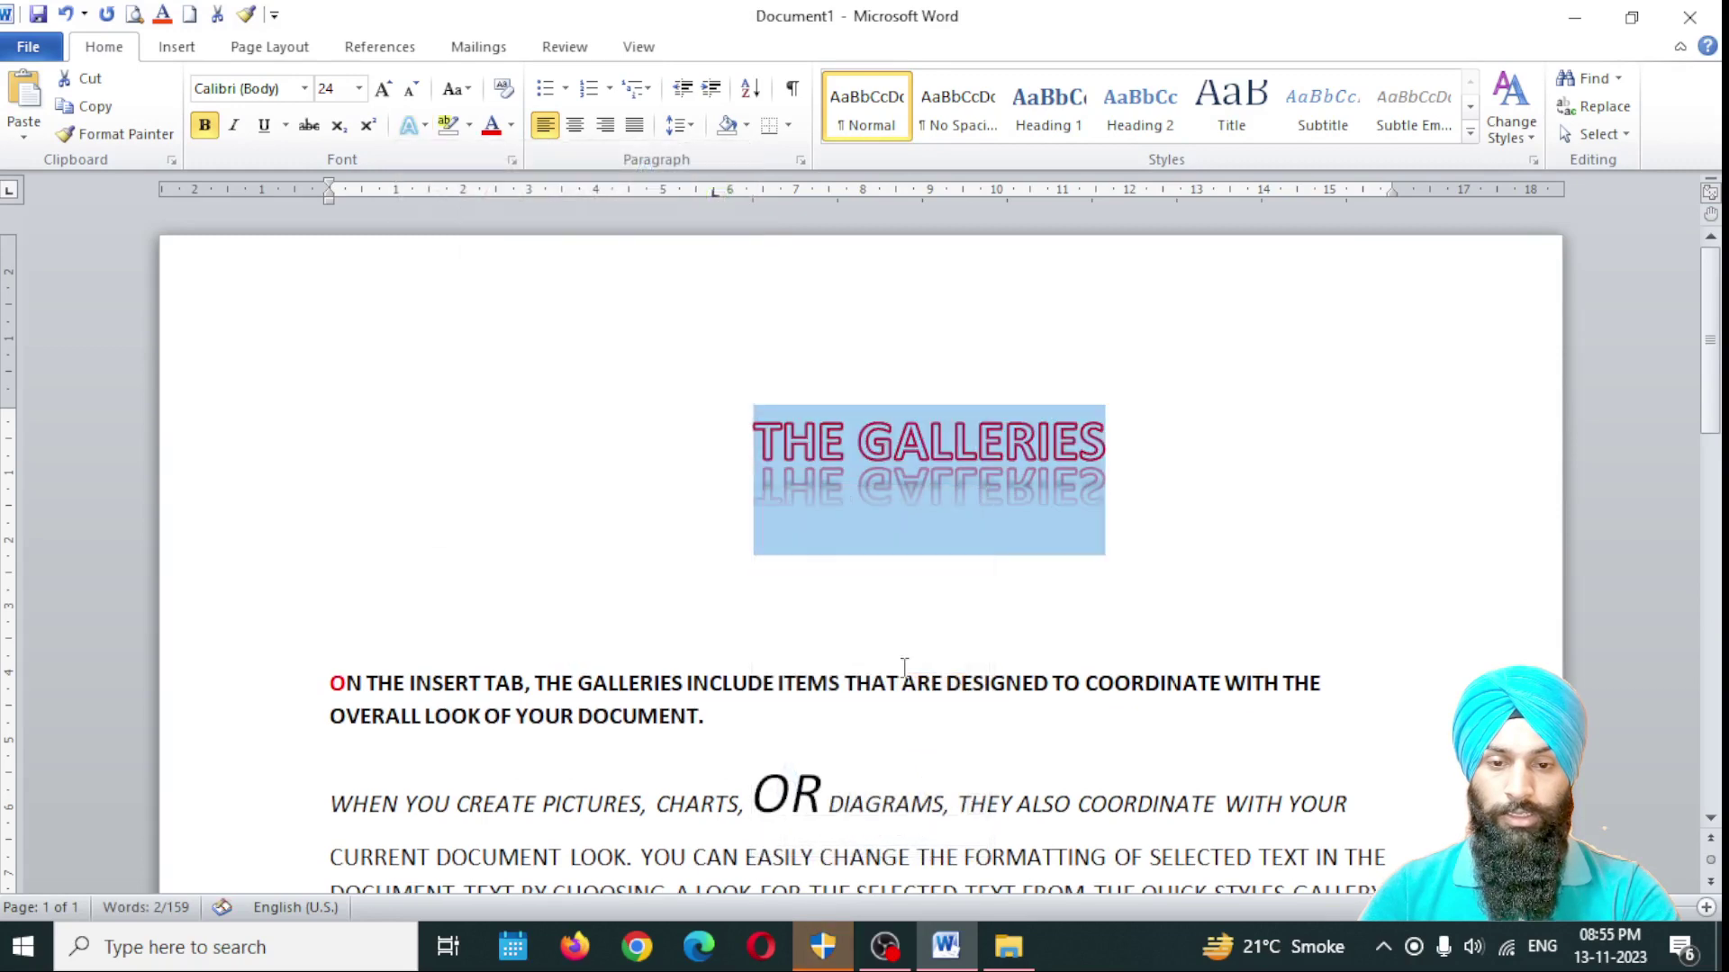
{"action": "left_click", "coordinate": [838, 362]}
Step: Apply the smallest aqua glow variation to the "THE GALLERIES" heading
{"action": "left_click_drag", "start_coordinate": [746, 414], "coordinate": [1114, 378]}
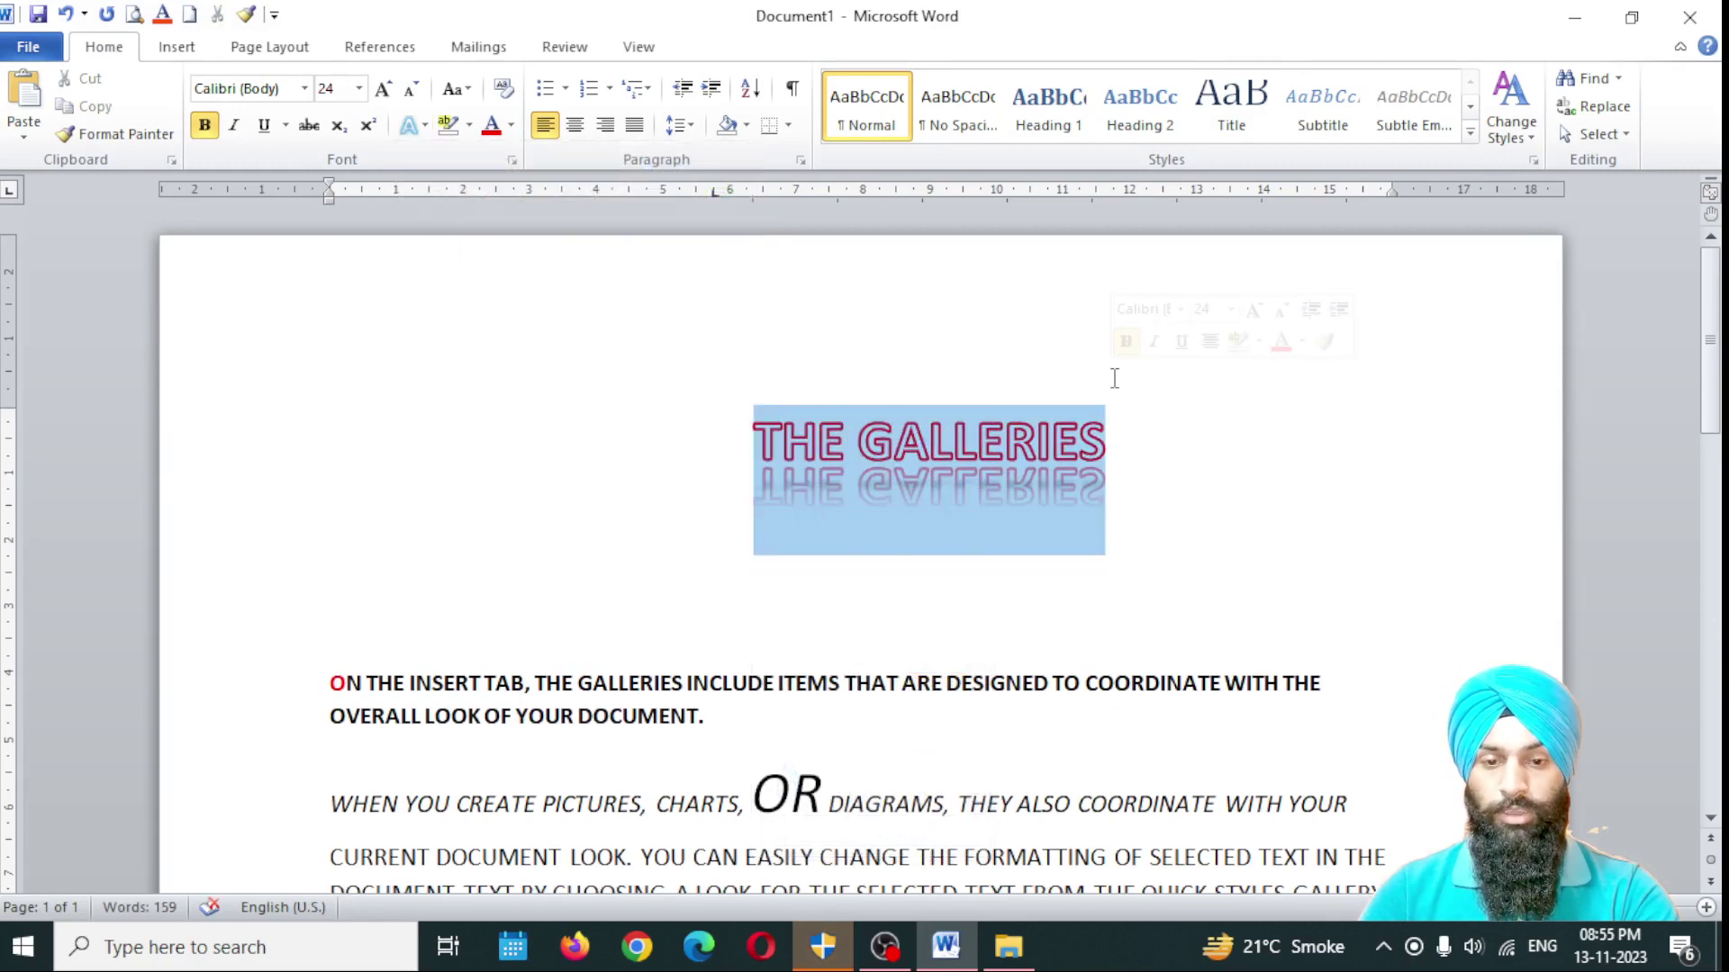
{"action": "left_click", "coordinate": [424, 128]}
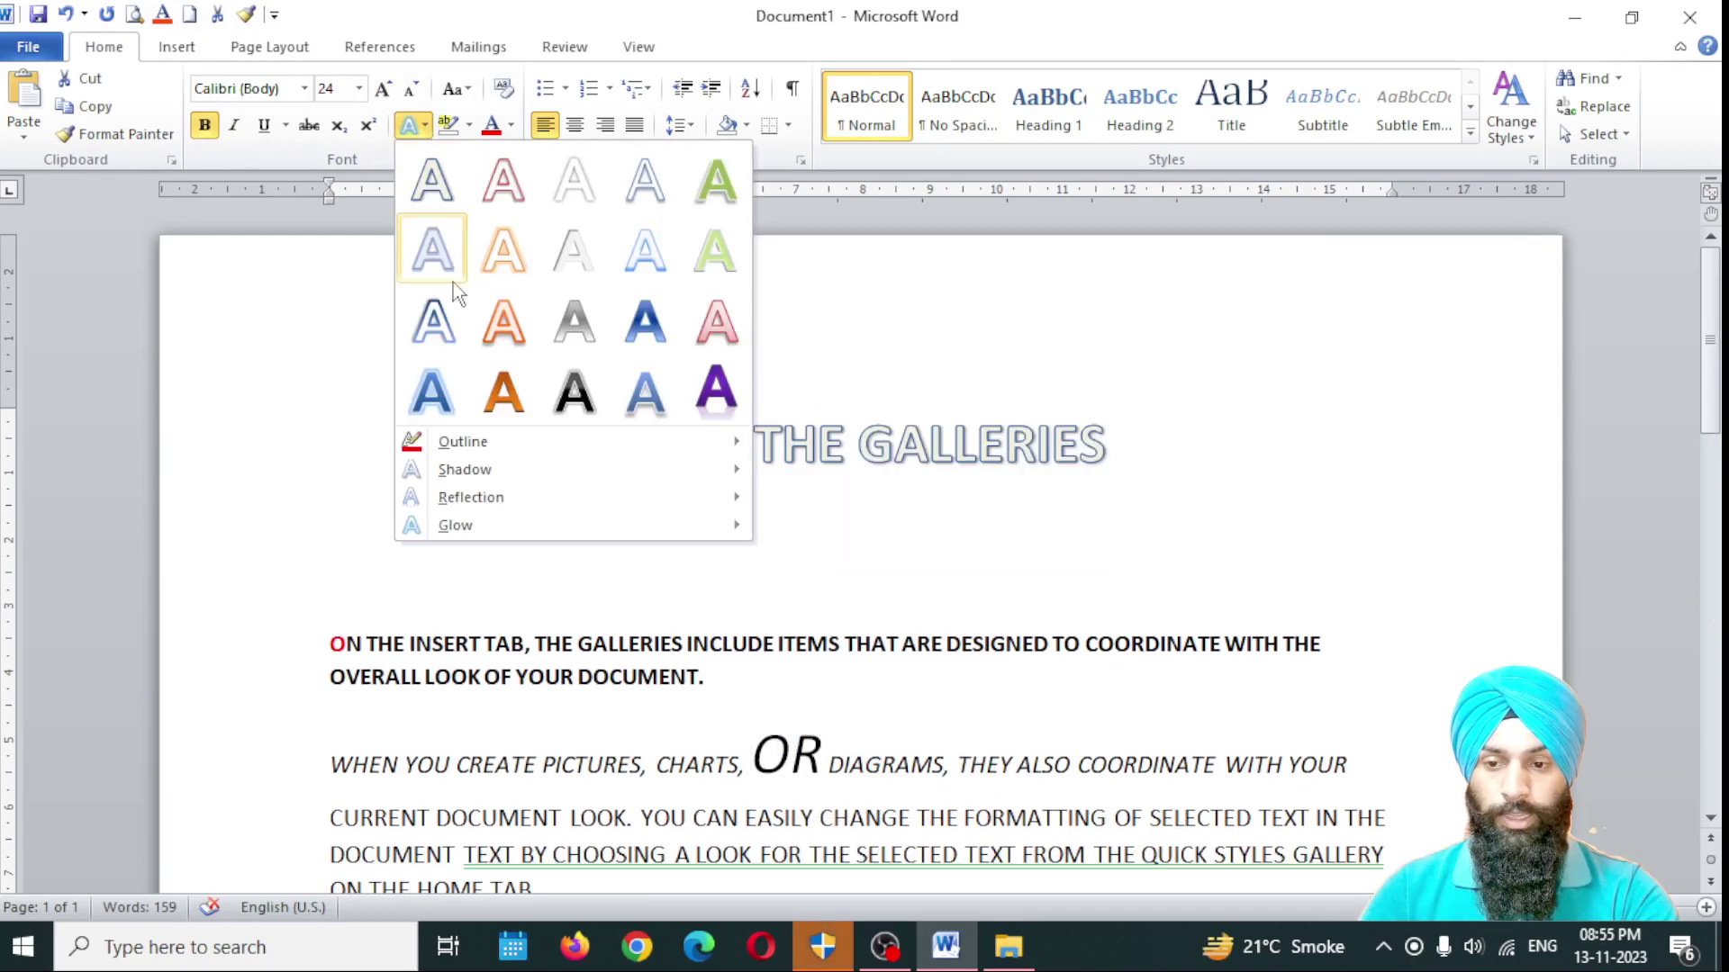
{"action": "mouse_move", "coordinate": [450, 527]}
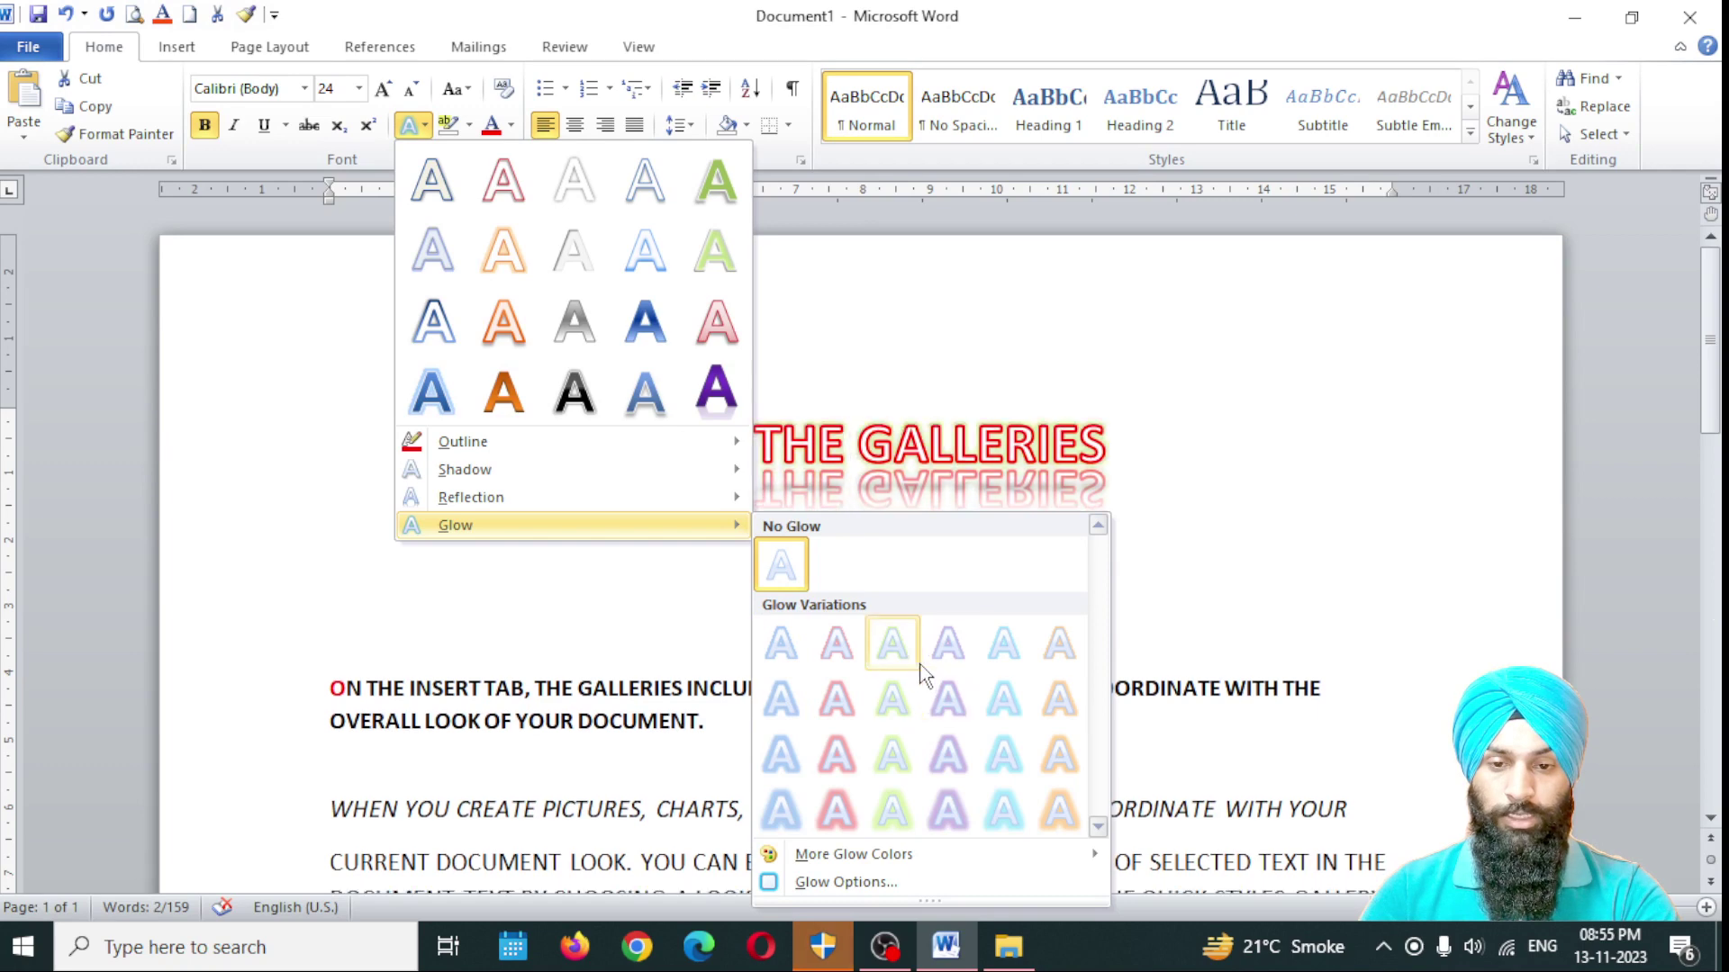
{"action": "left_click", "coordinate": [999, 649]}
{"action": "left_click", "coordinate": [1121, 485]}
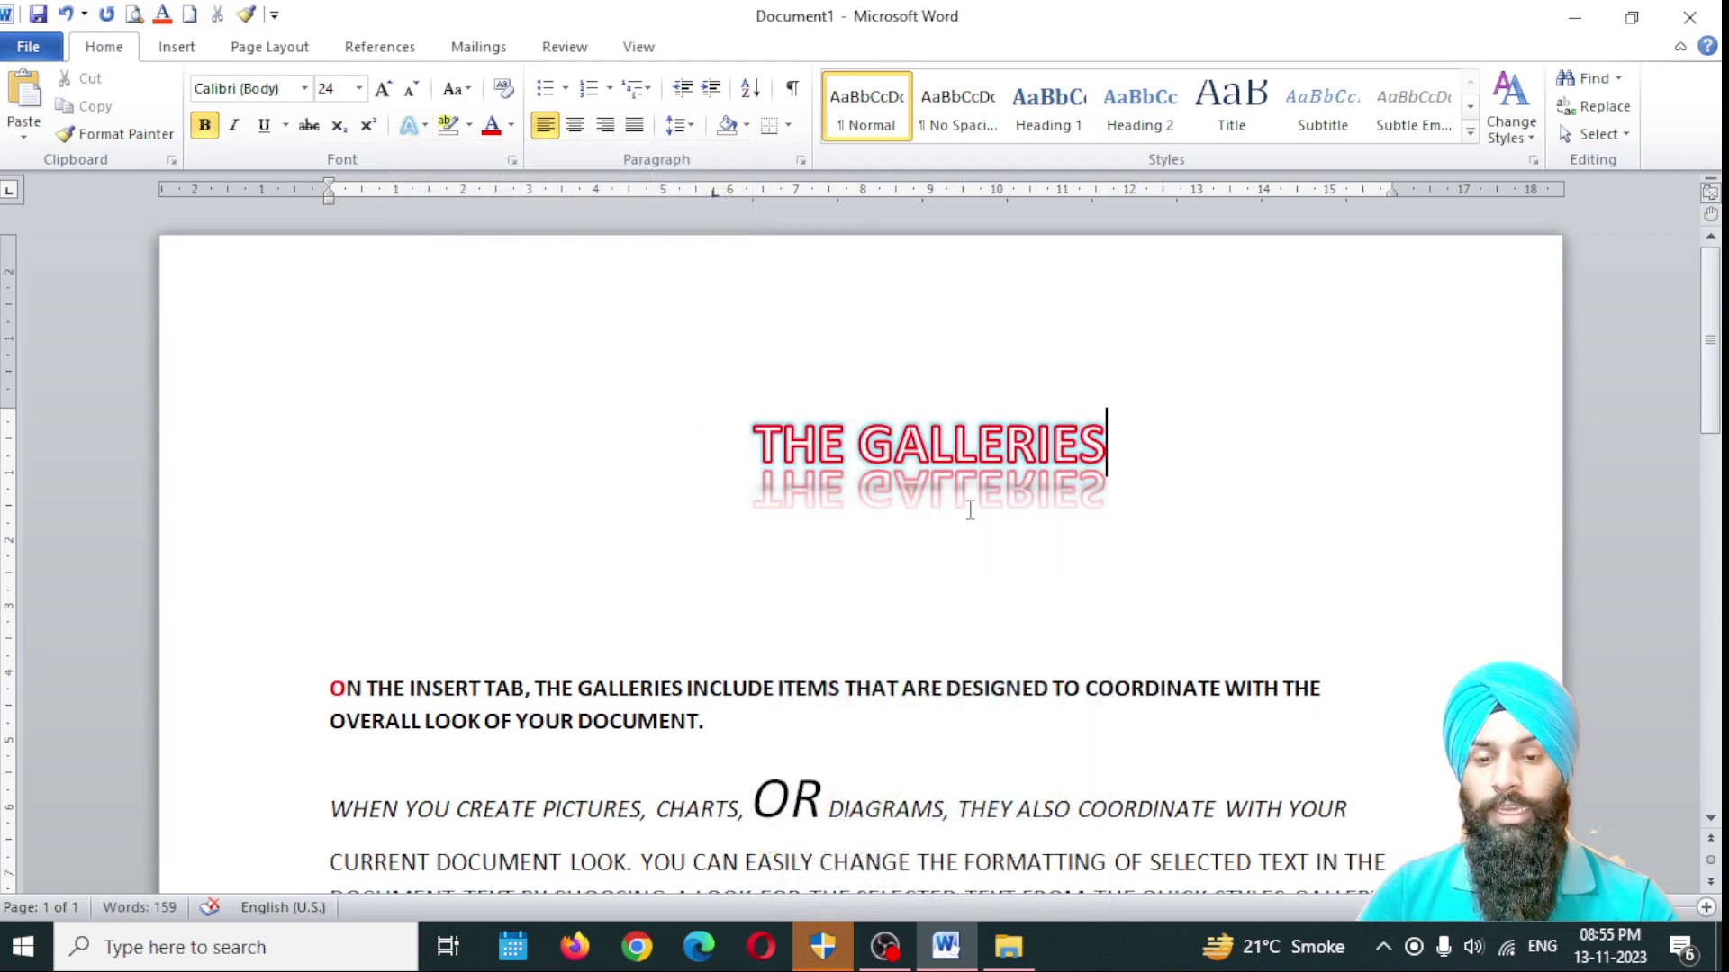
{"action": "left_click_drag", "start_coordinate": [1125, 450], "coordinate": [752, 450]}
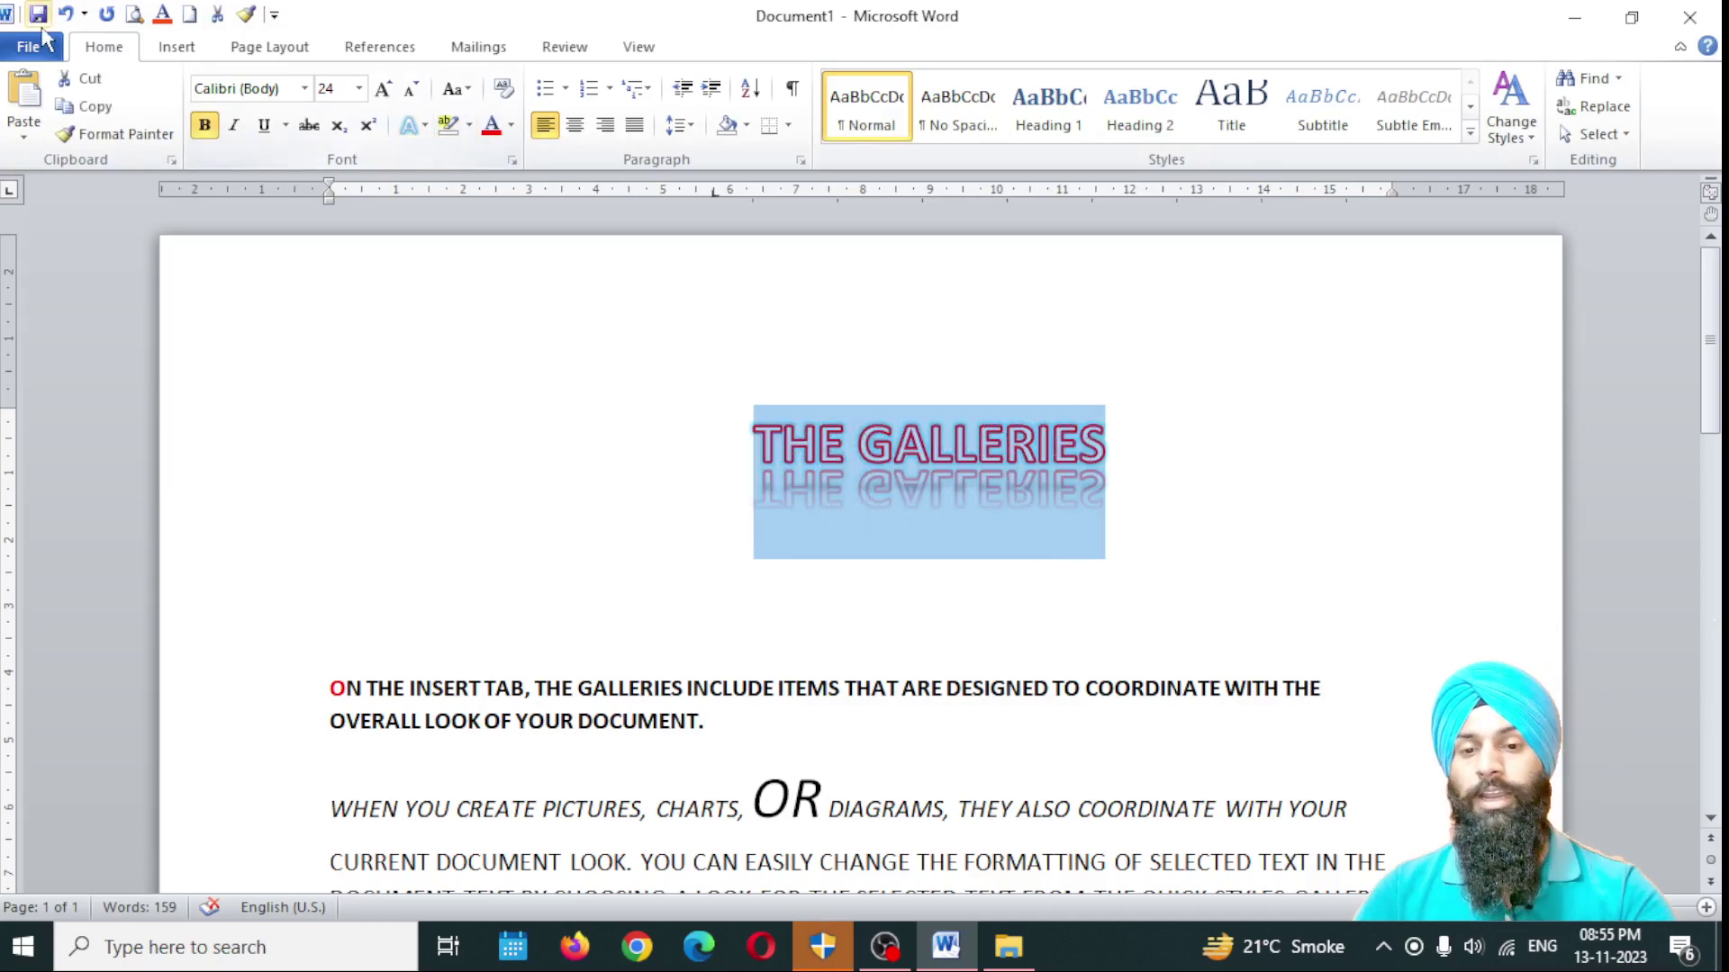
Step: Highlight "THE GALLERIES INCLUDE ITEMS" in the first body paragraph in yellow
{"action": "scroll", "coordinate": [516, 440], "scroll_direction": "down", "scroll_amount": 3}
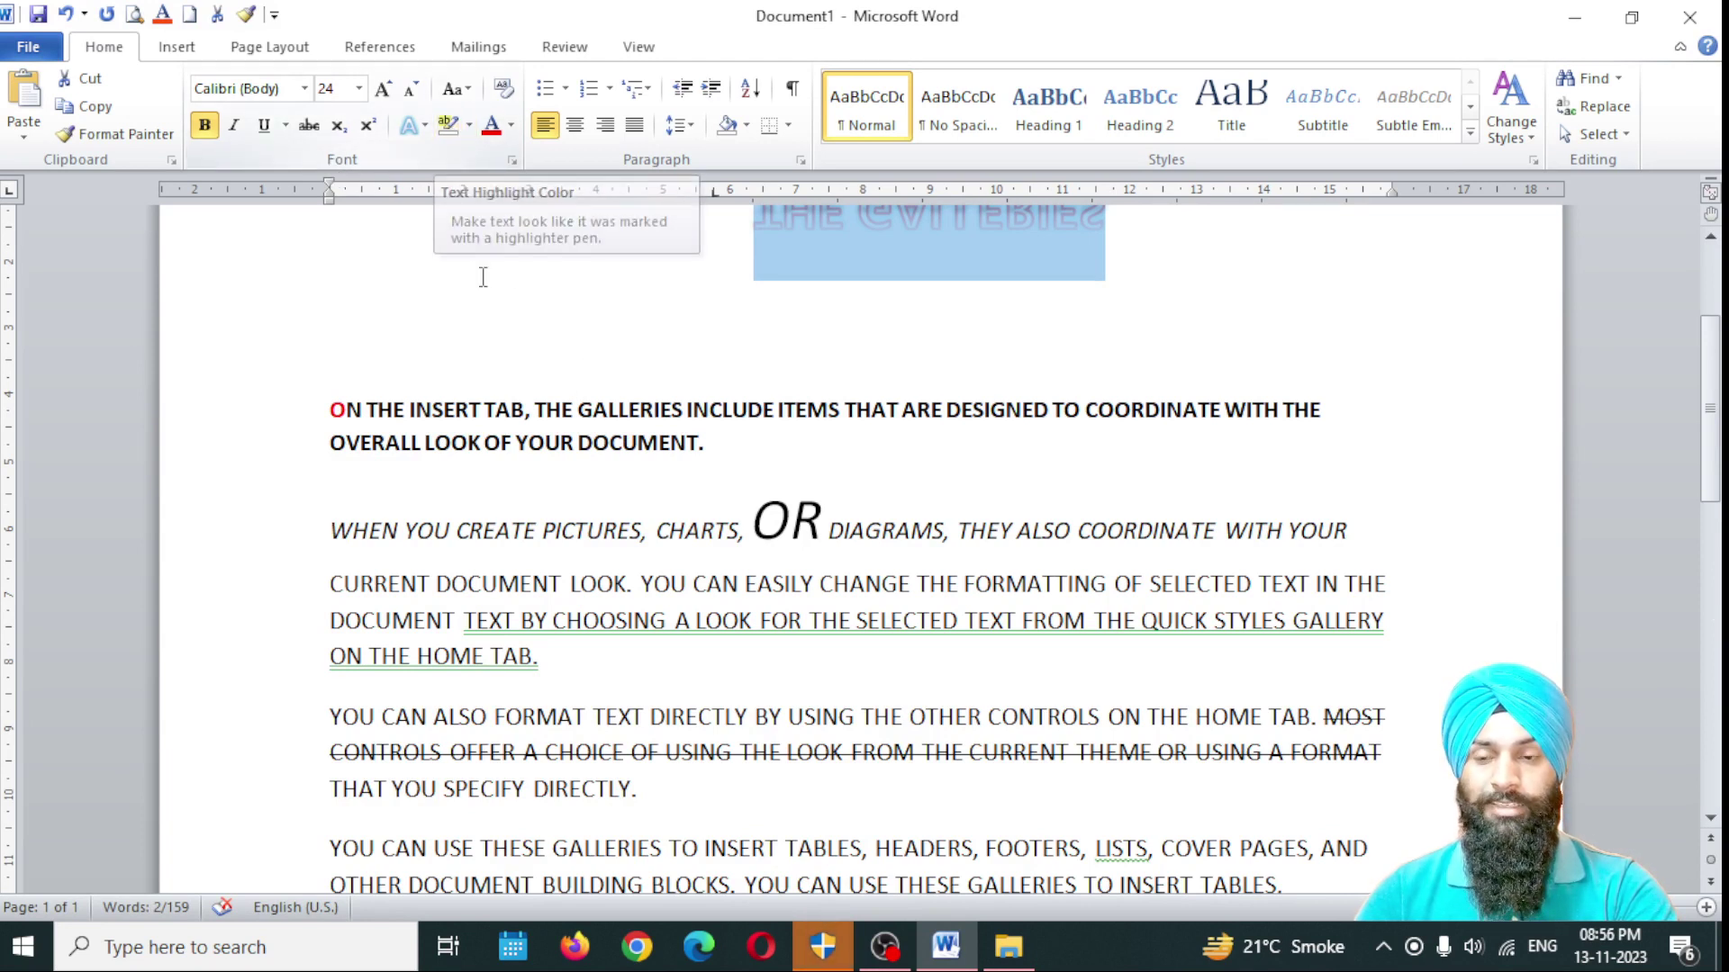
{"action": "left_click_drag", "start_coordinate": [533, 410], "coordinate": [813, 423]}
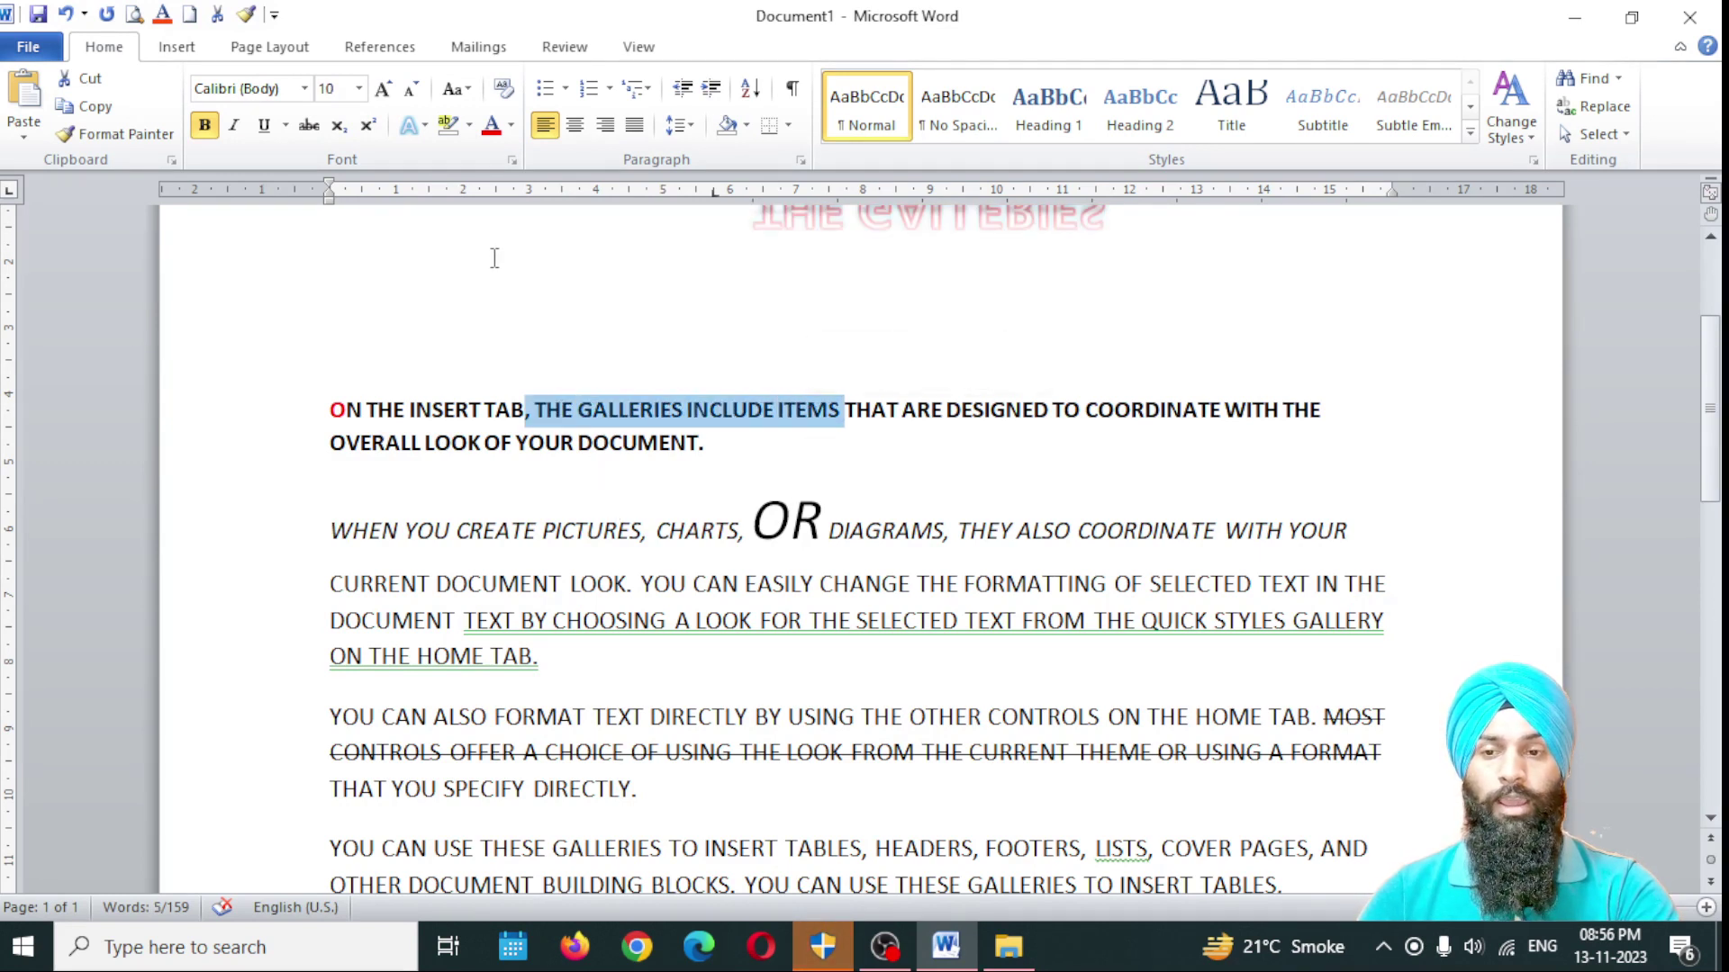
{"action": "left_click", "coordinate": [468, 126]}
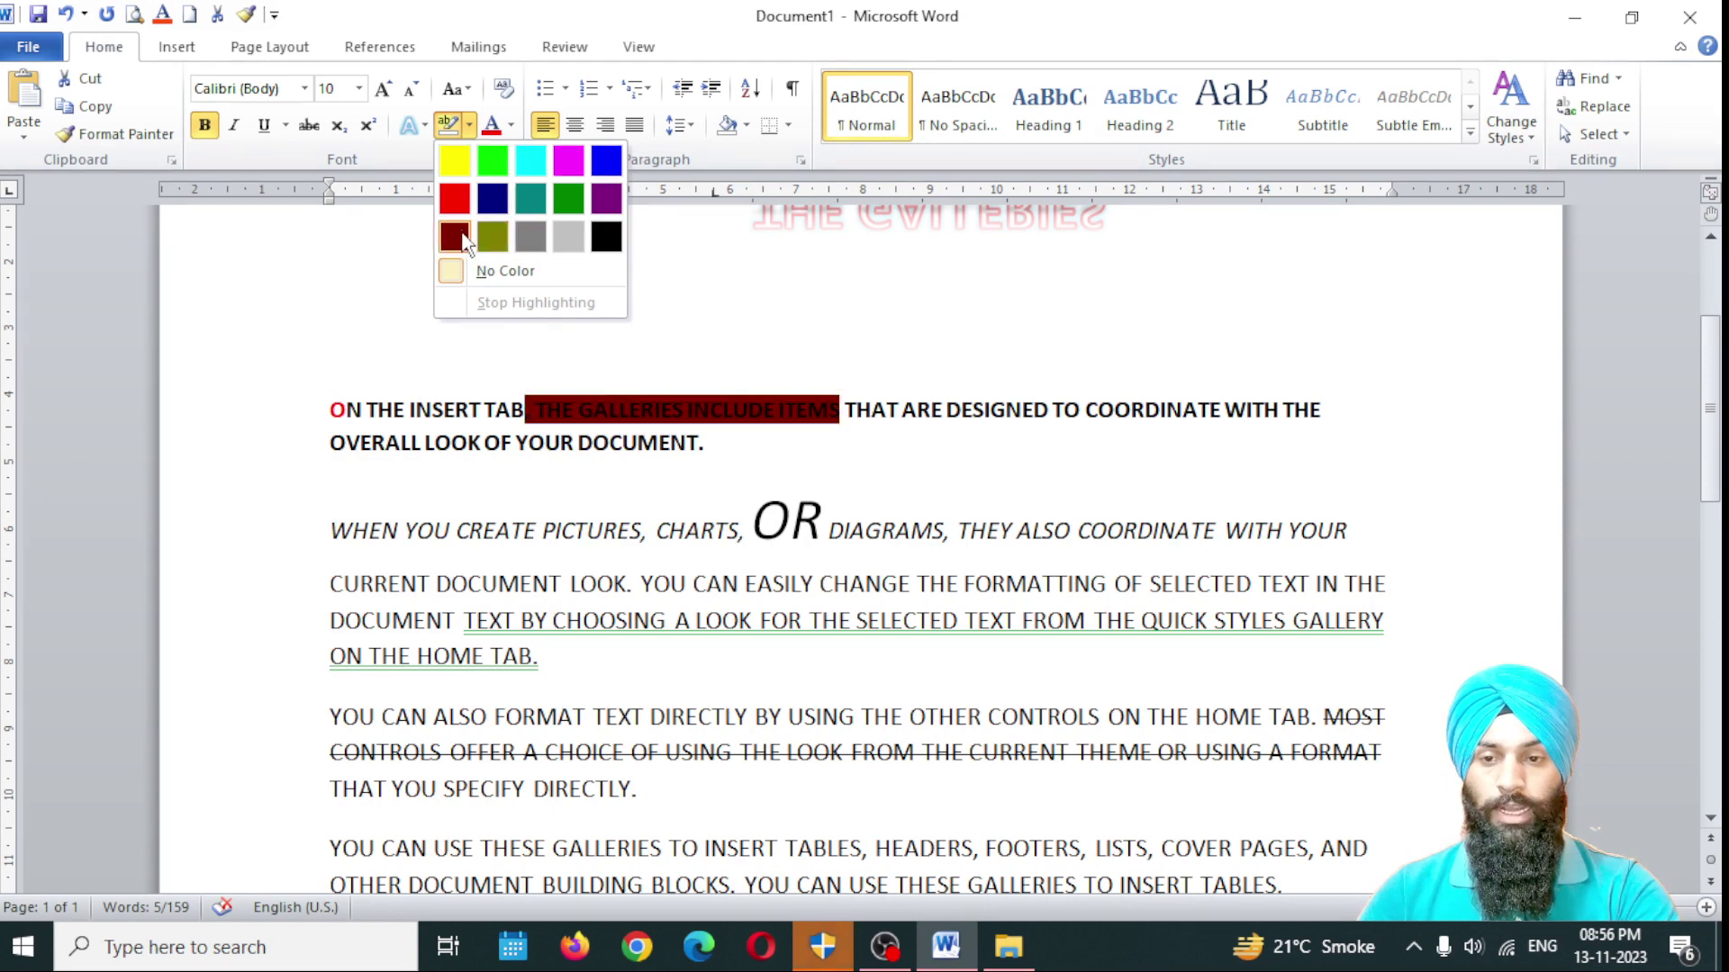
{"action": "left_click", "coordinate": [462, 173]}
{"action": "left_click", "coordinate": [980, 522]}
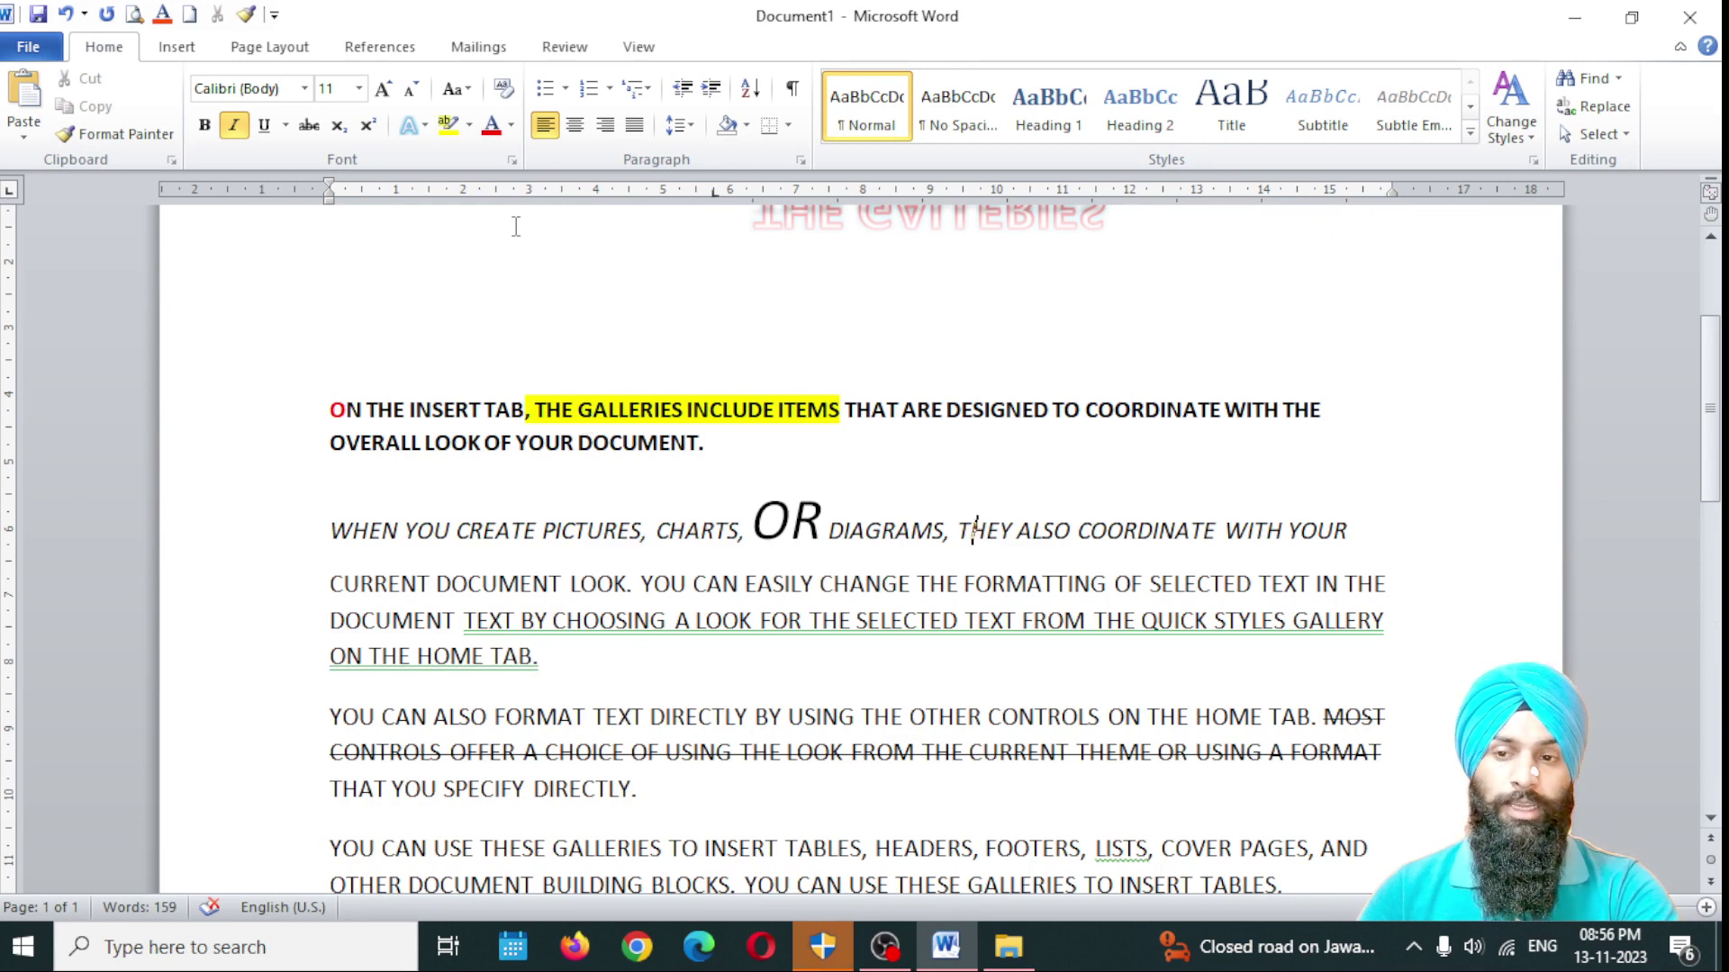
Step: Mark "CREATE", "LOOK", "EASILY", the "O" of "OR", "ALSO" and "SELECTED" with the yellow highlighter pen, and switch the pen off
{"action": "left_click", "coordinate": [450, 126]}
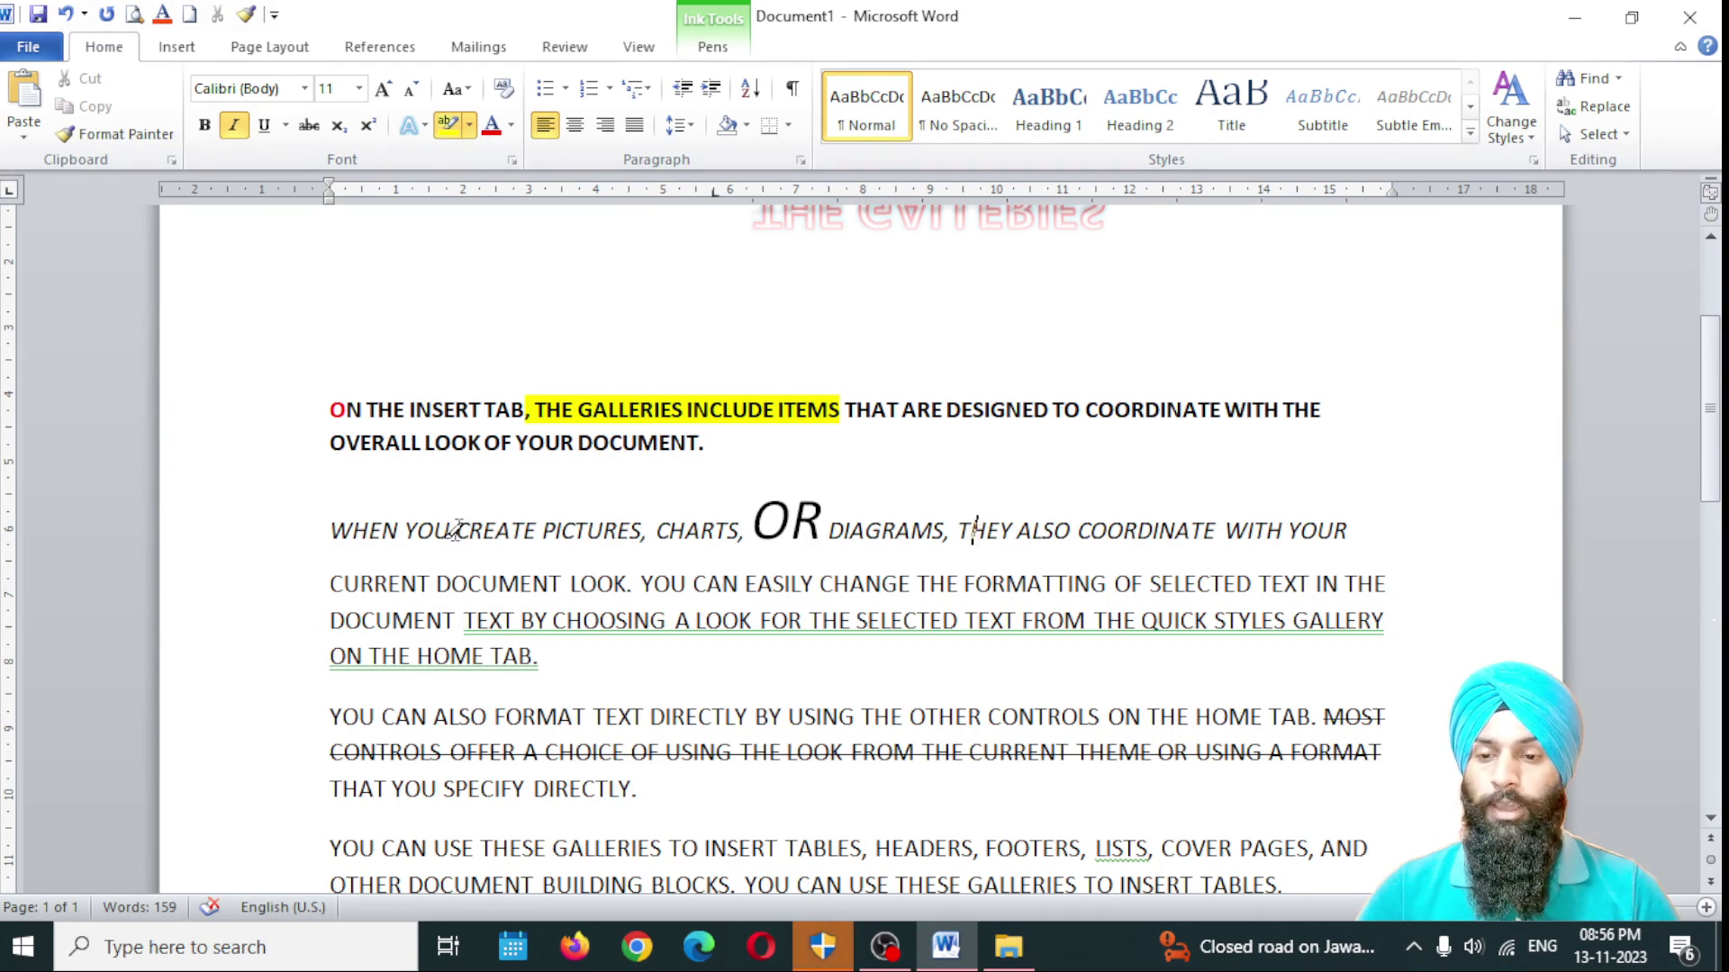
{"action": "left_click_drag", "start_coordinate": [466, 527], "coordinate": [551, 526]}
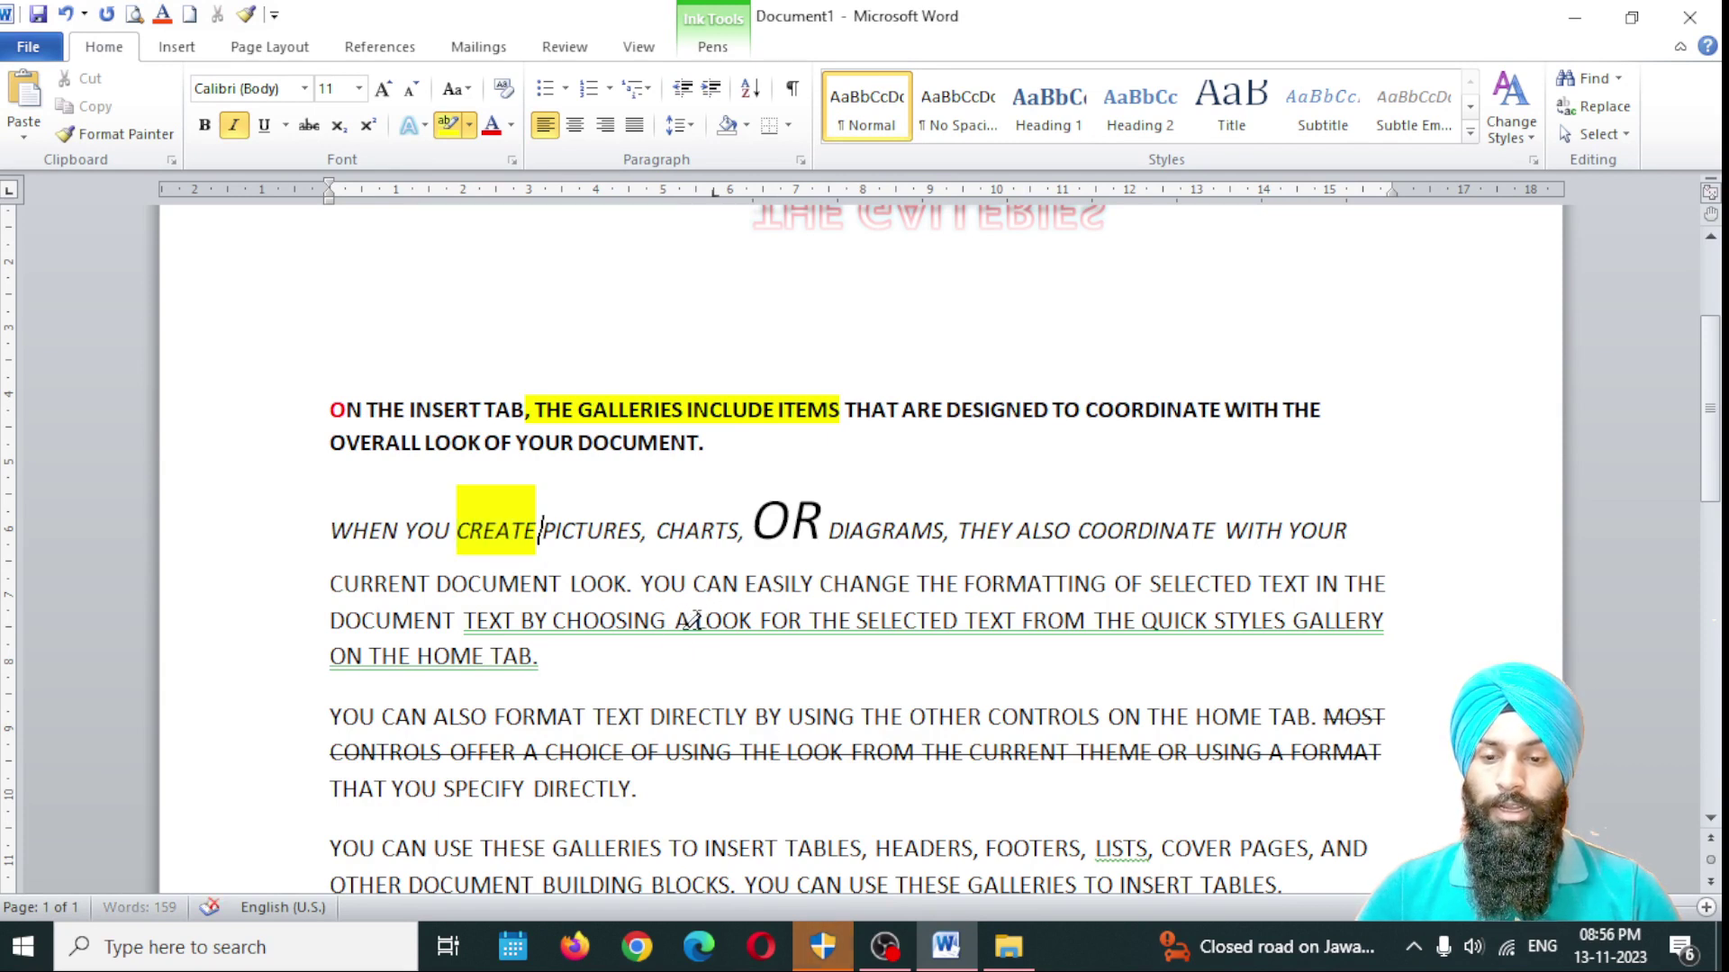
{"action": "left_click_drag", "start_coordinate": [686, 621], "coordinate": [765, 620]}
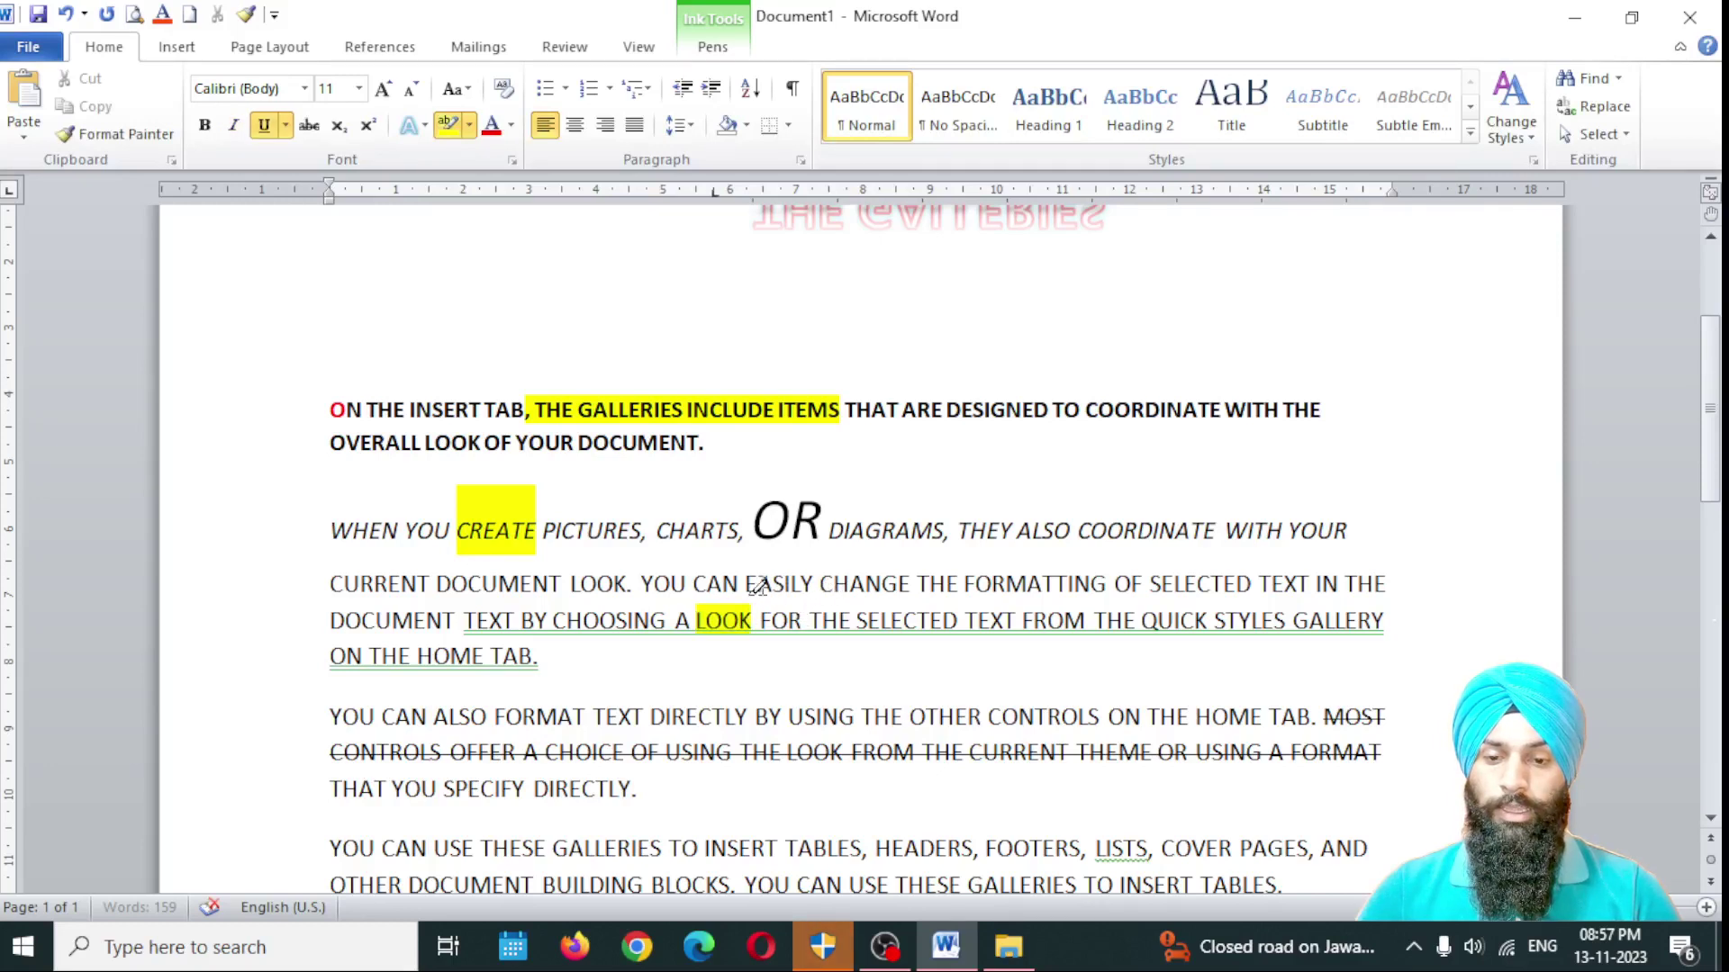
{"action": "left_click_drag", "start_coordinate": [742, 584], "coordinate": [818, 585]}
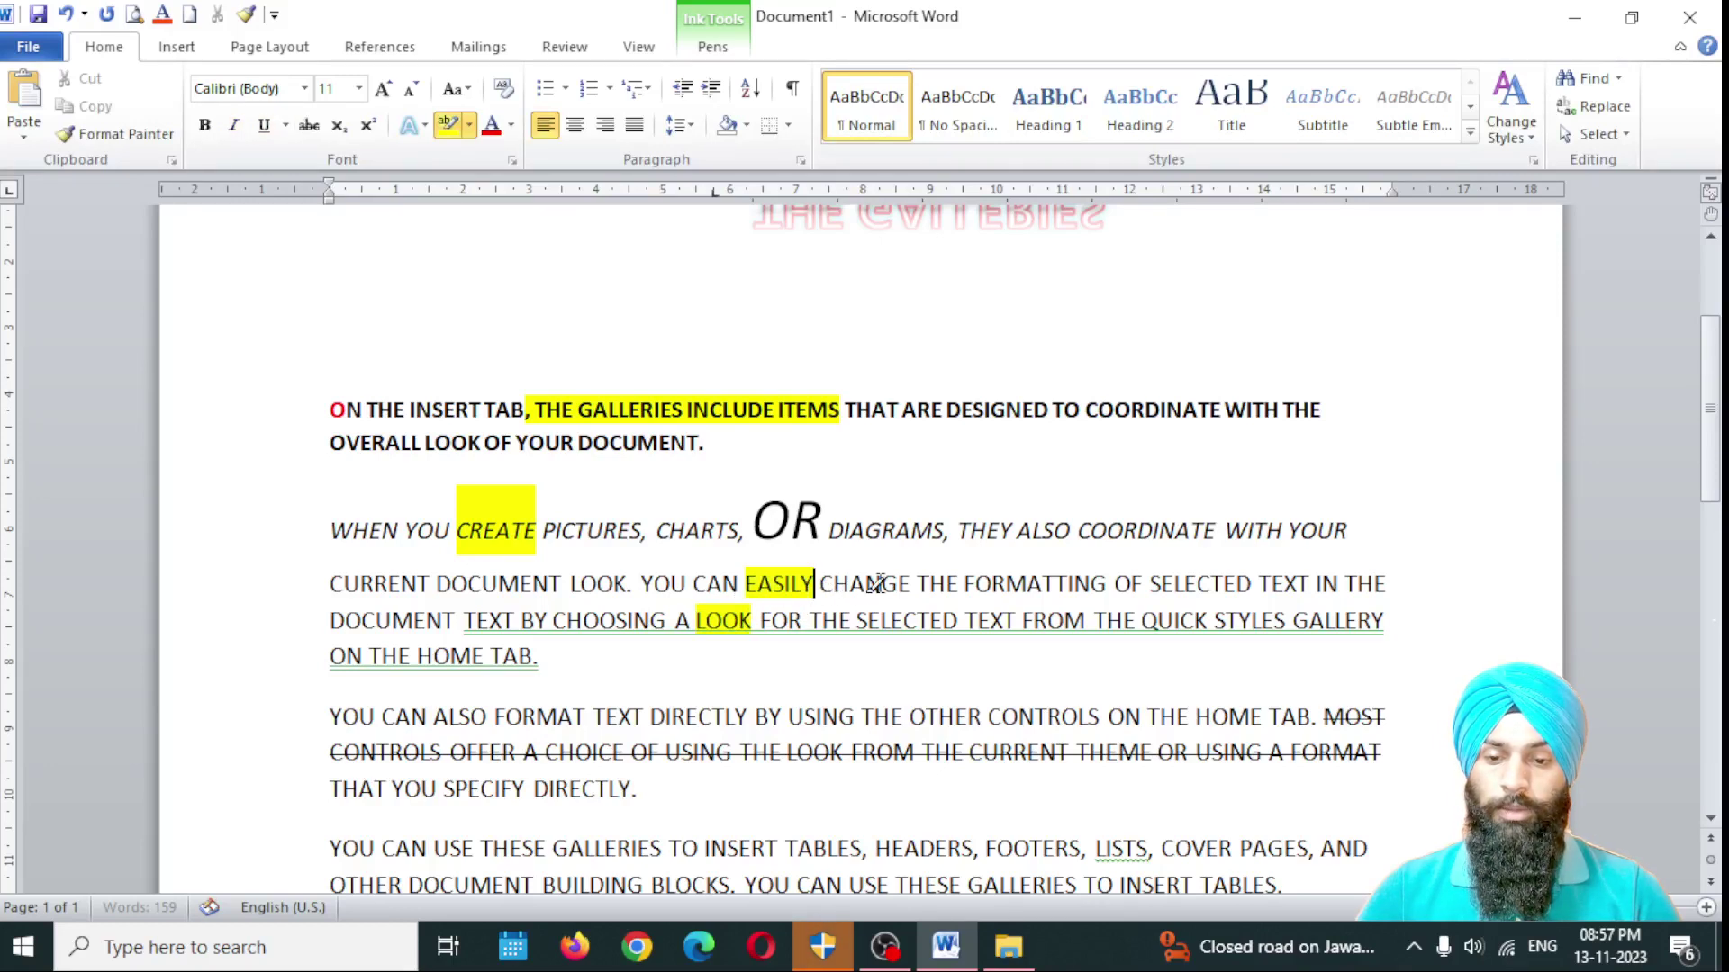
{"action": "left_click_drag", "start_coordinate": [747, 529], "coordinate": [790, 531]}
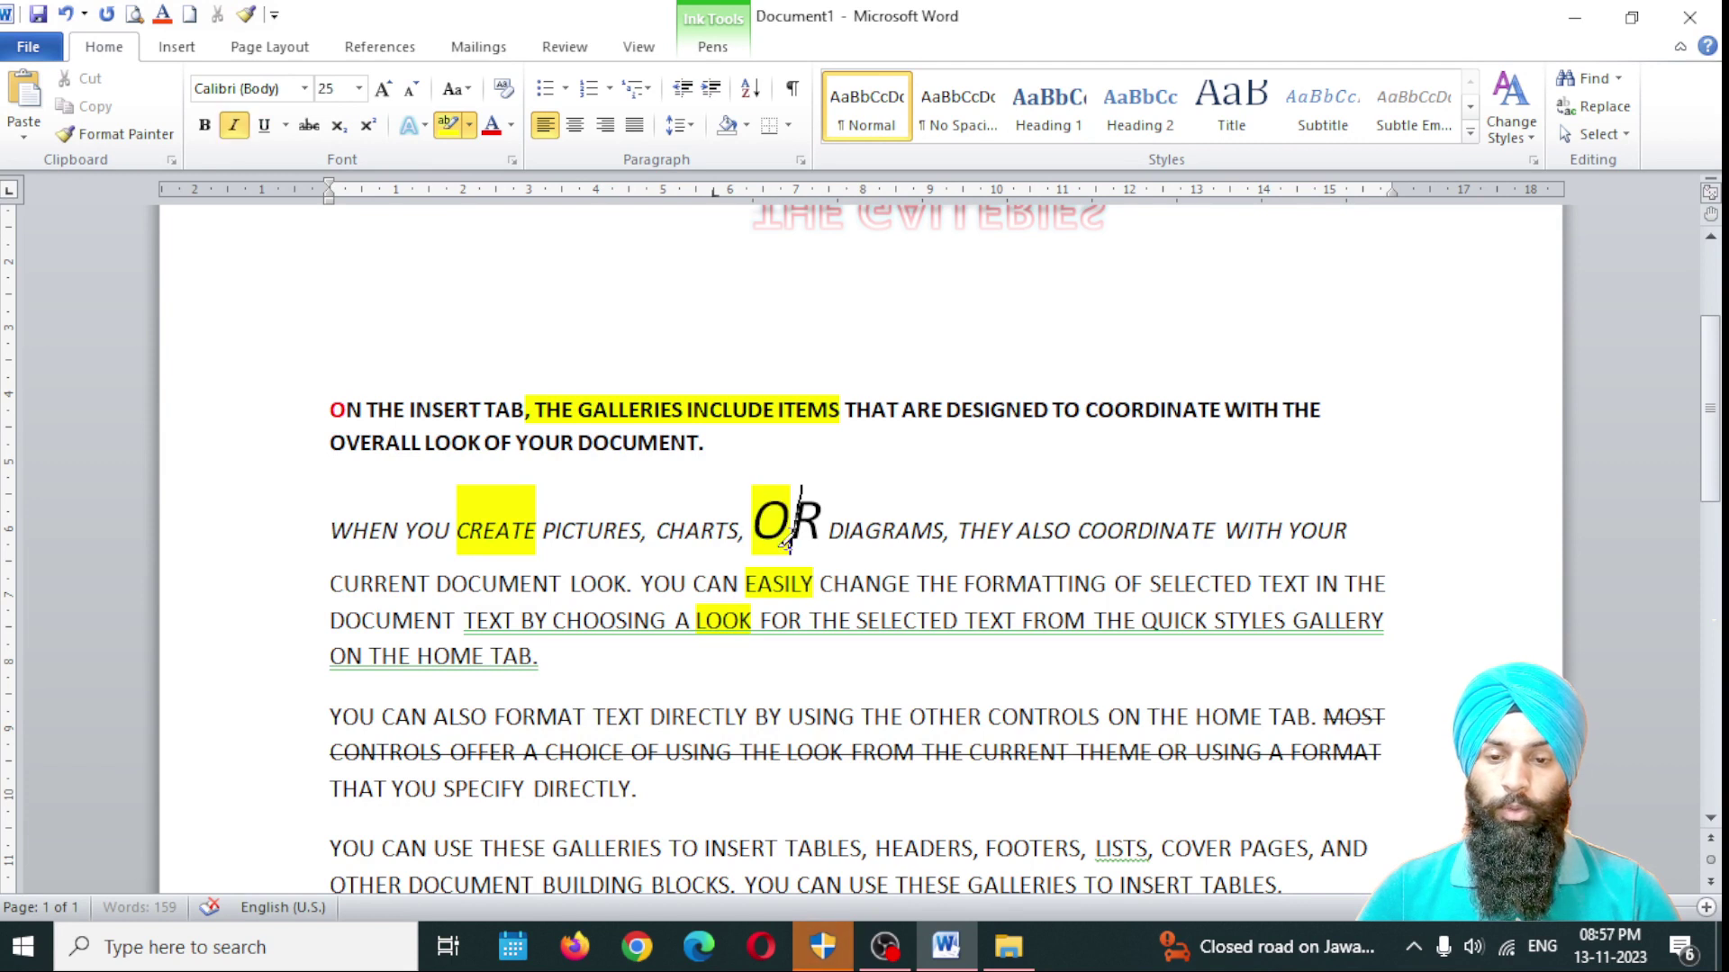
{"action": "left_click_drag", "start_coordinate": [1071, 531], "coordinate": [1019, 531]}
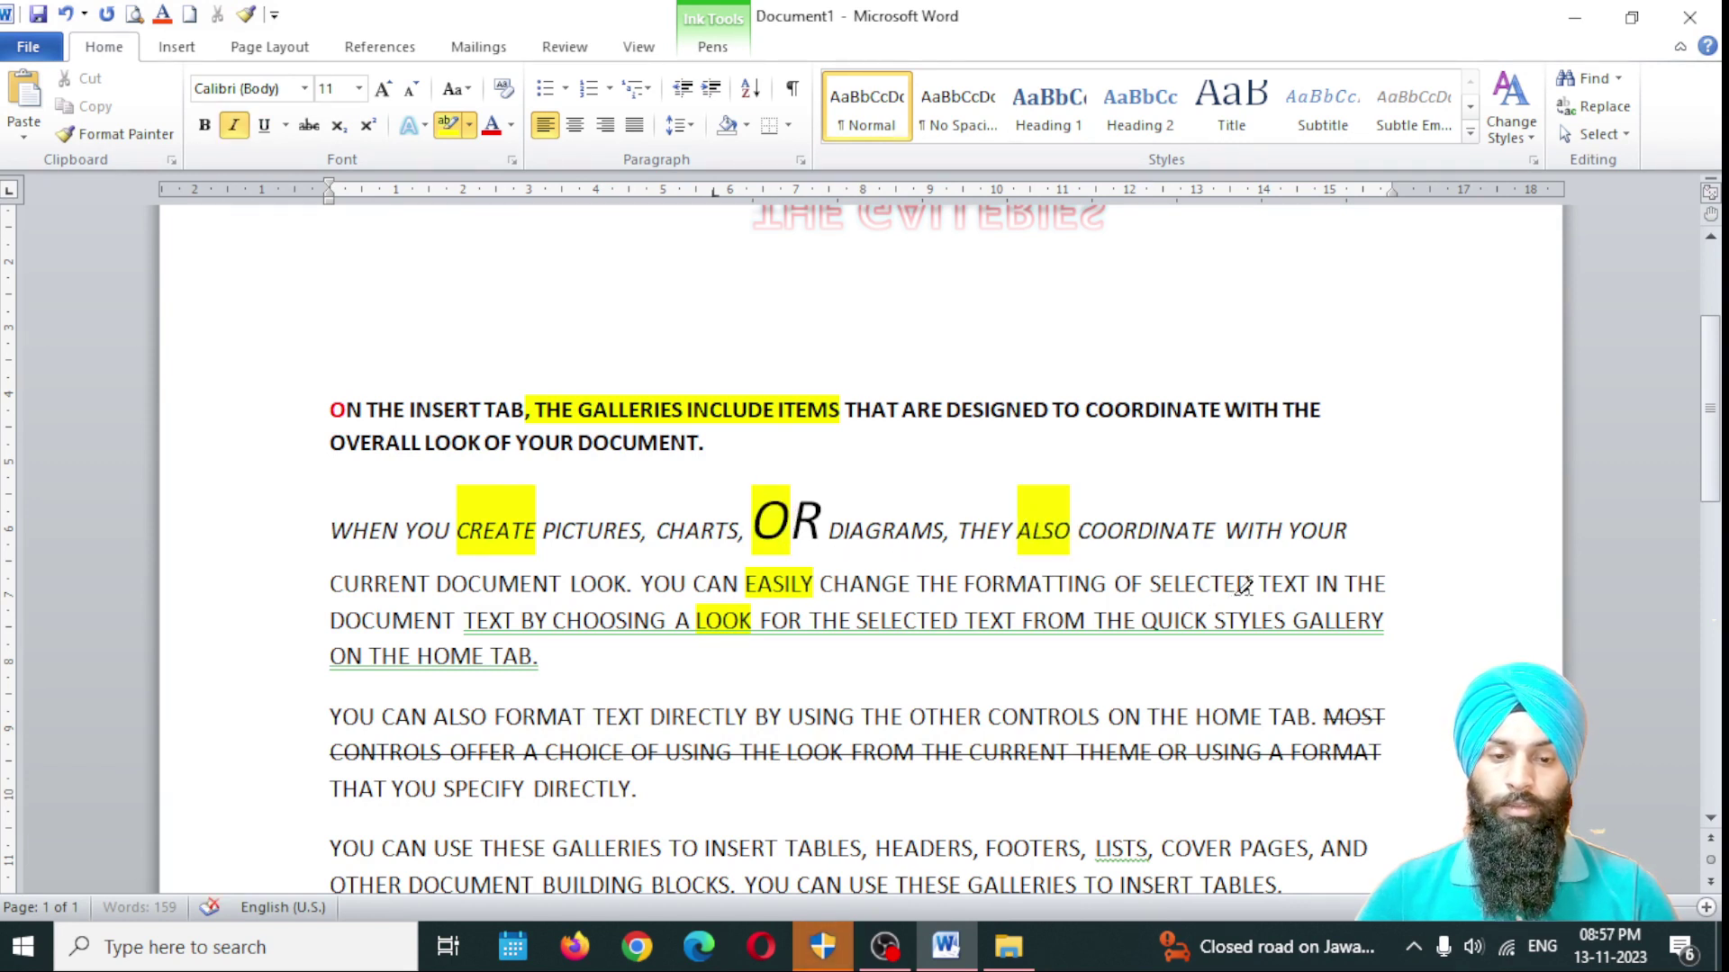
{"action": "left_click_drag", "start_coordinate": [1242, 583], "coordinate": [1130, 580]}
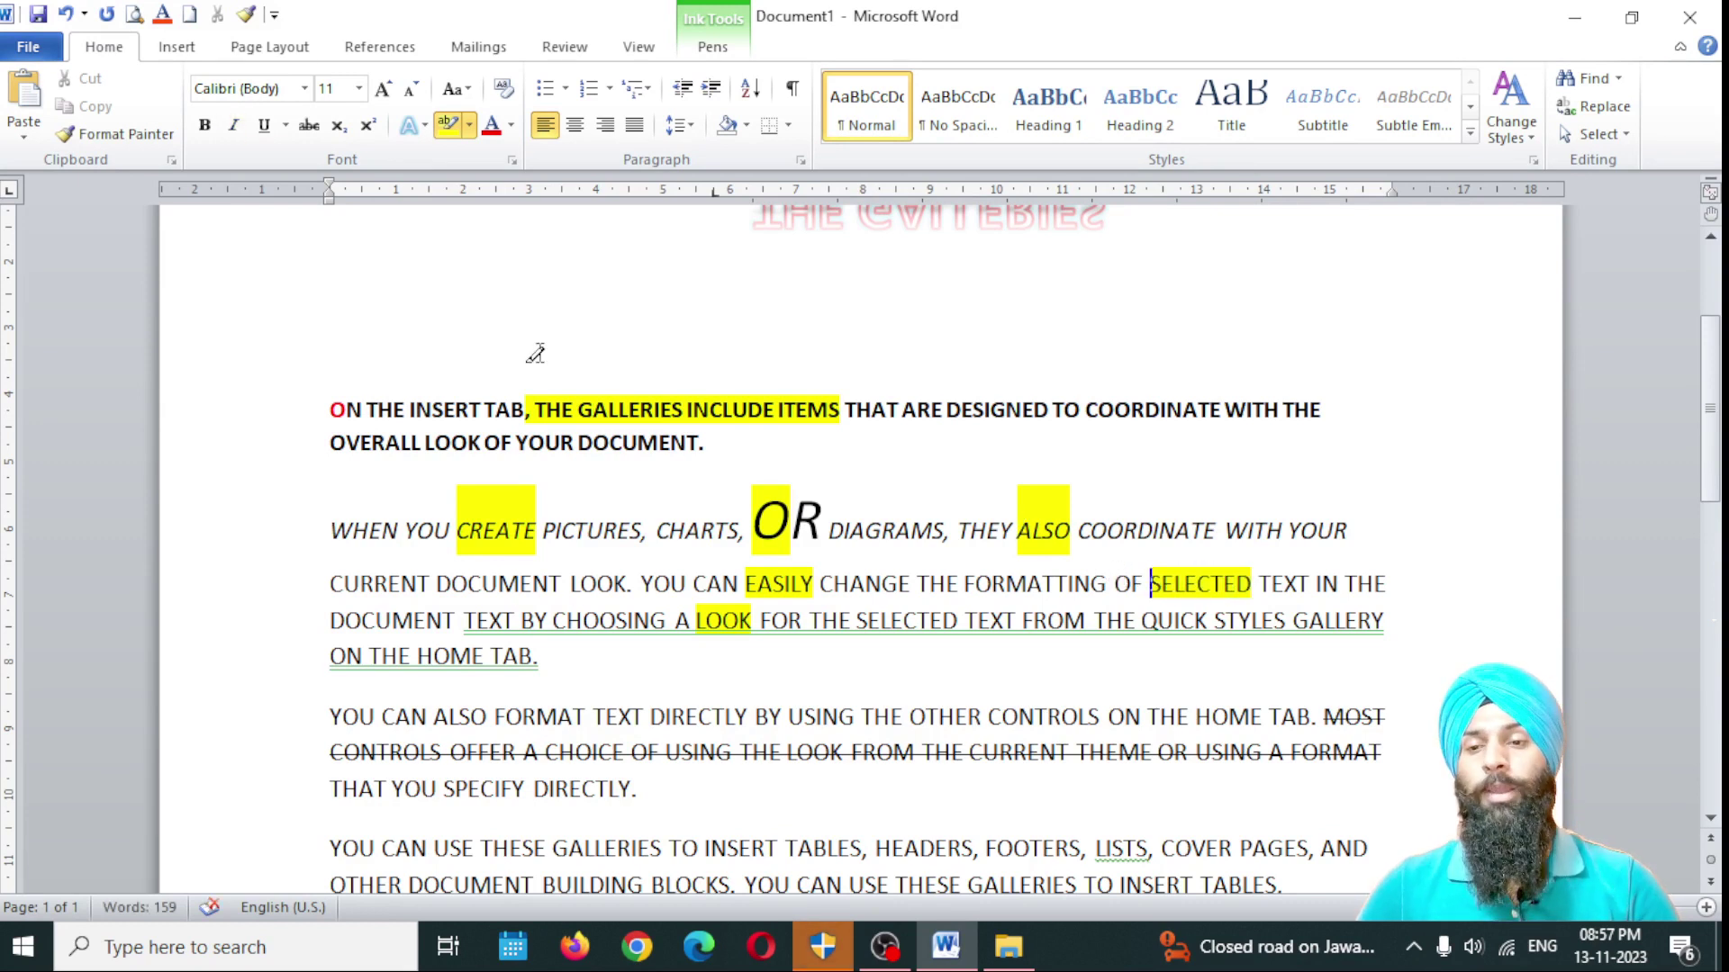
{"action": "left_click", "coordinate": [450, 126]}
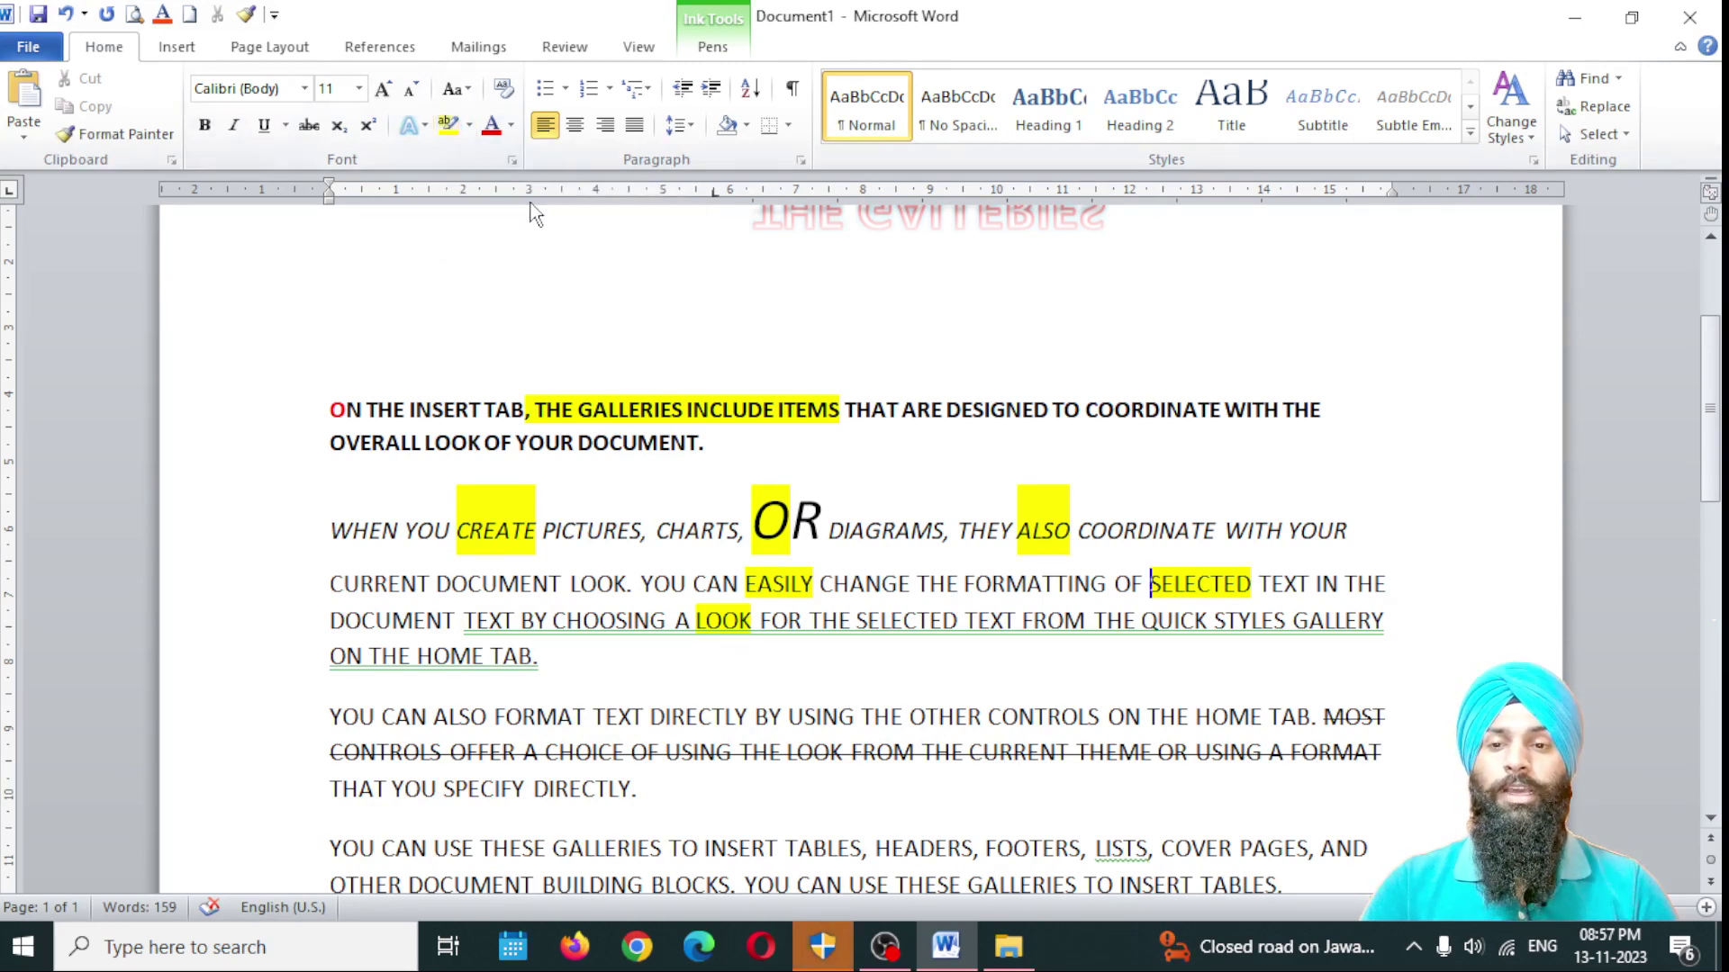
Step: Color the whole "ON THE INSERT TAB" paragraph text red
{"action": "left_click", "coordinate": [511, 124]}
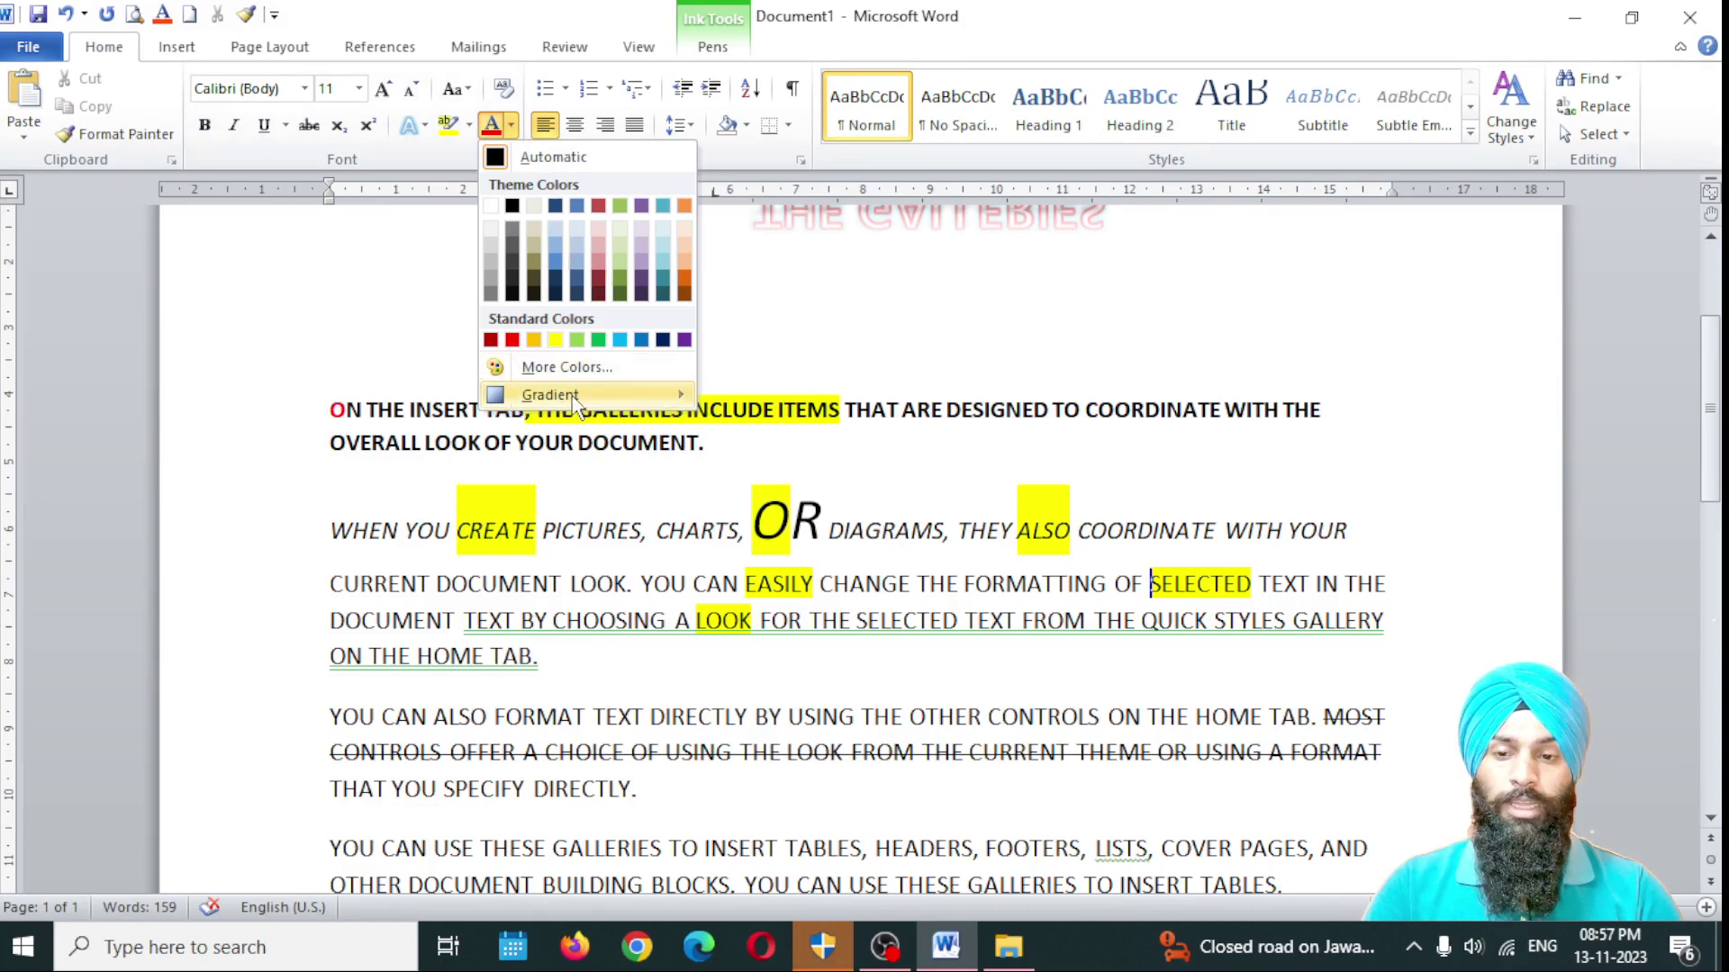
{"action": "left_click", "coordinate": [804, 350]}
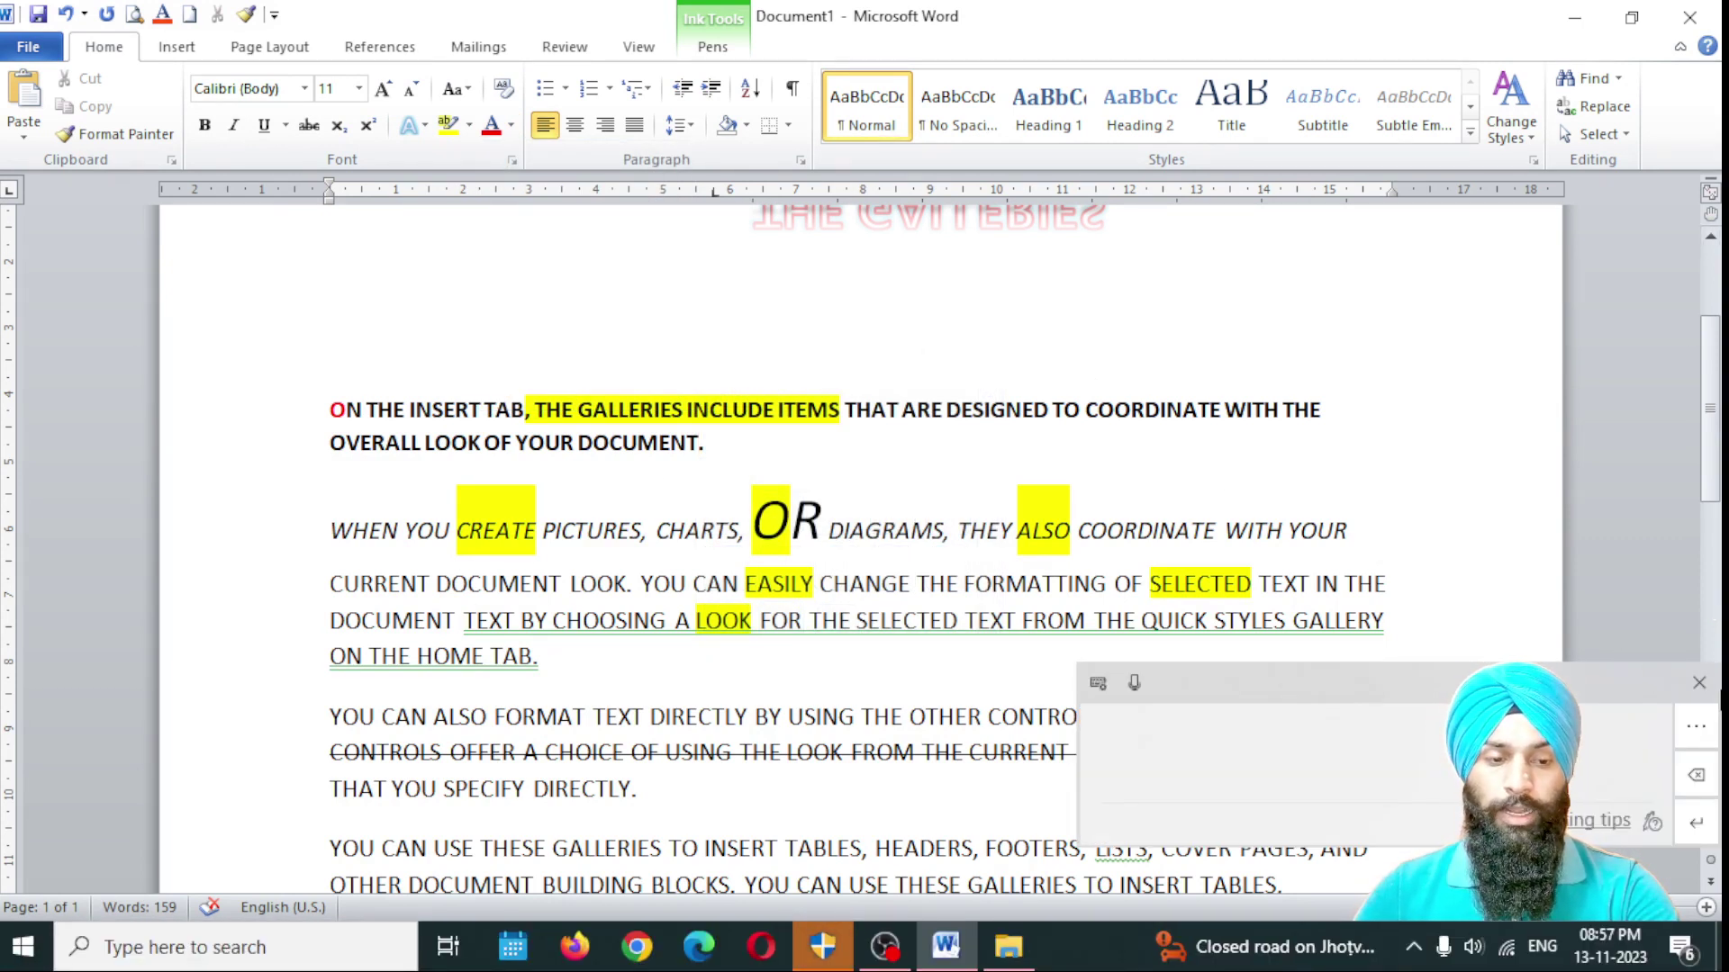
{"action": "left_click_drag", "start_coordinate": [324, 407], "coordinate": [749, 468]}
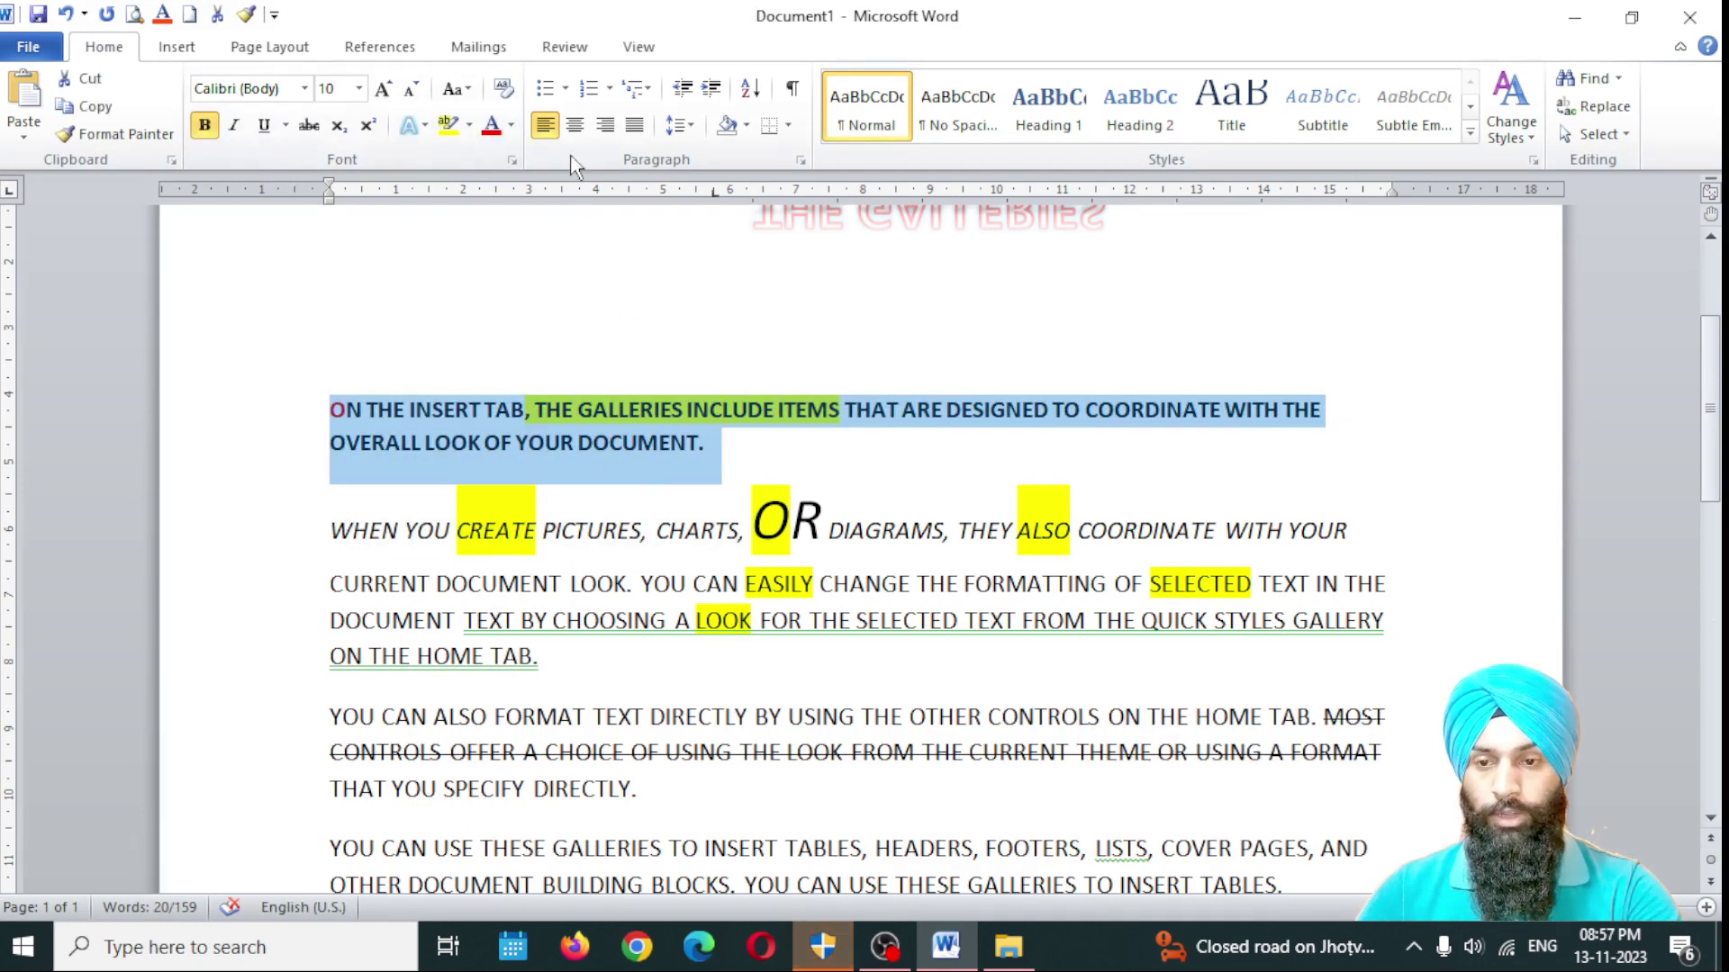
{"action": "left_click", "coordinate": [491, 126]}
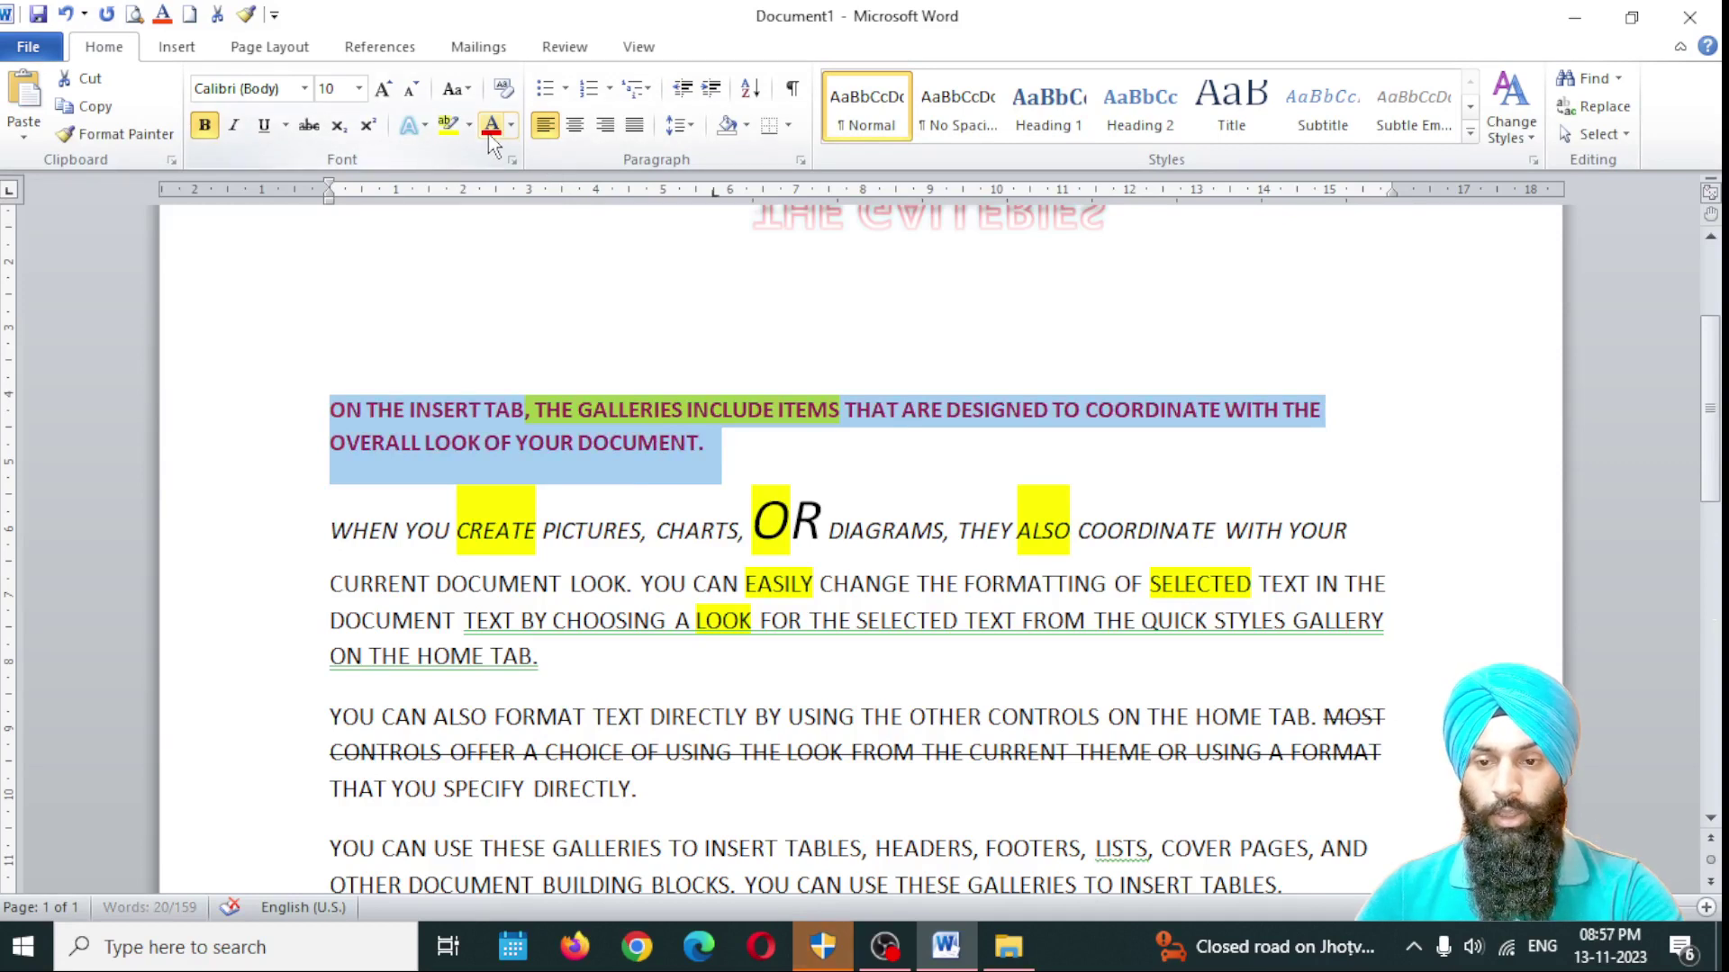
{"action": "left_click", "coordinate": [638, 322]}
Step: Recolor the "ON THE INSERT TAB" paragraph text in a darker theme orange and finally in black
{"action": "left_click_drag", "start_coordinate": [706, 445], "coordinate": [347, 409]}
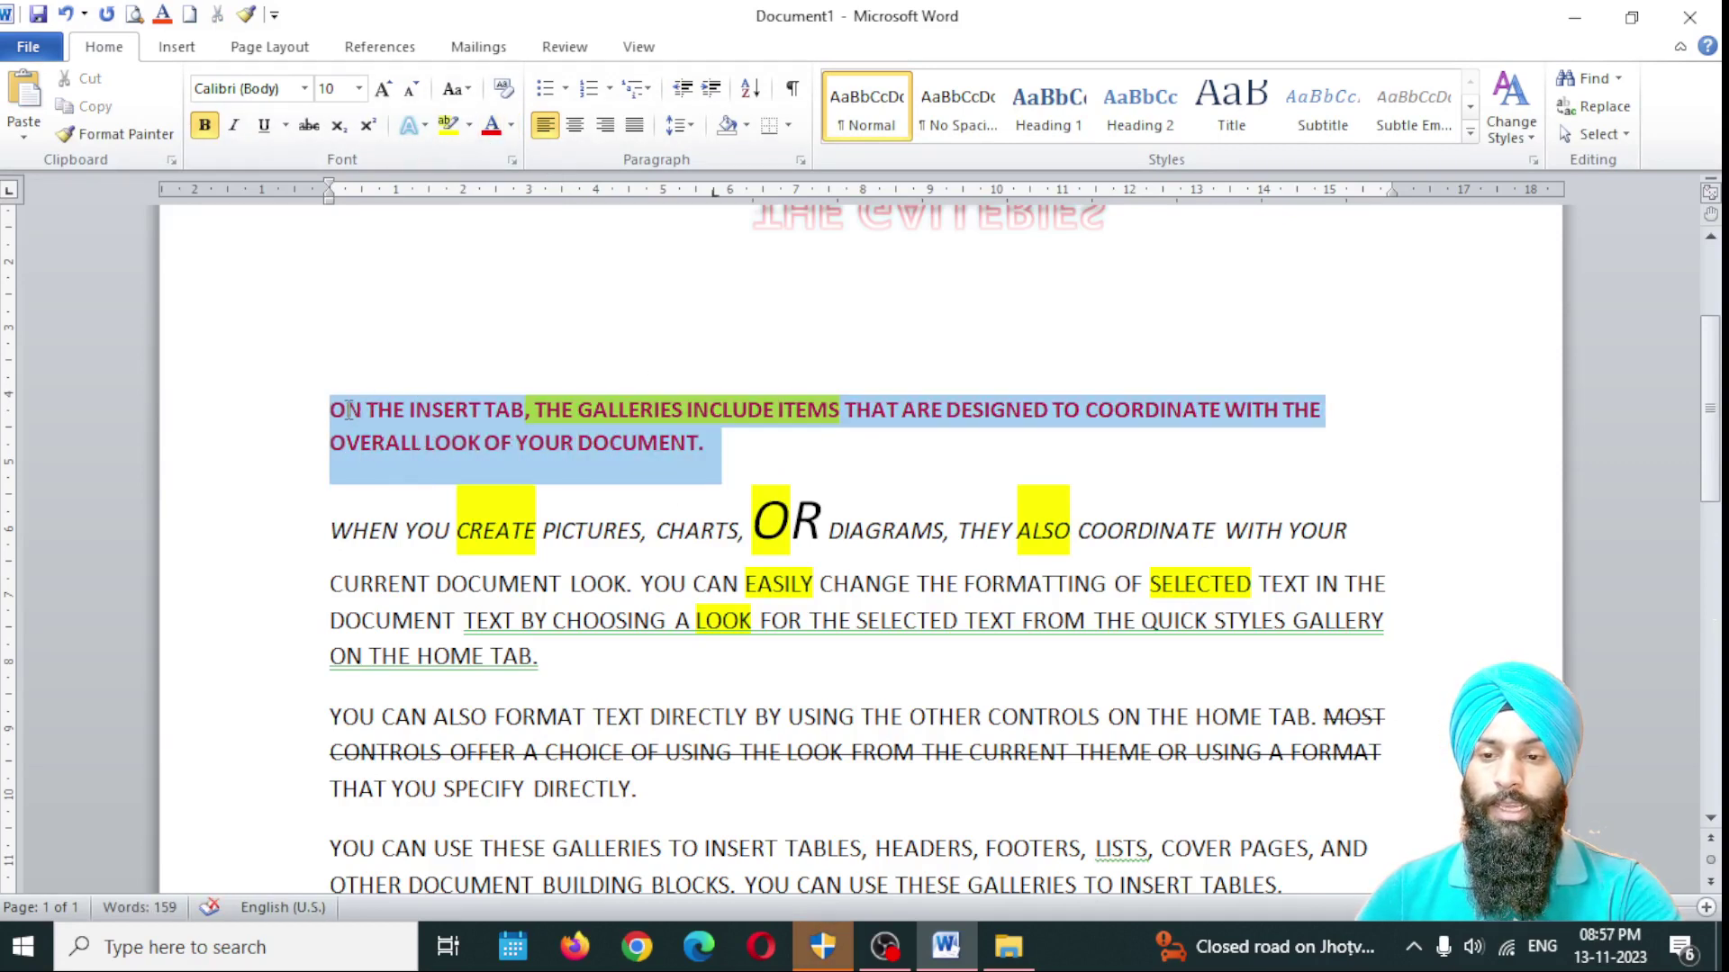
{"action": "left_click", "coordinate": [511, 125]}
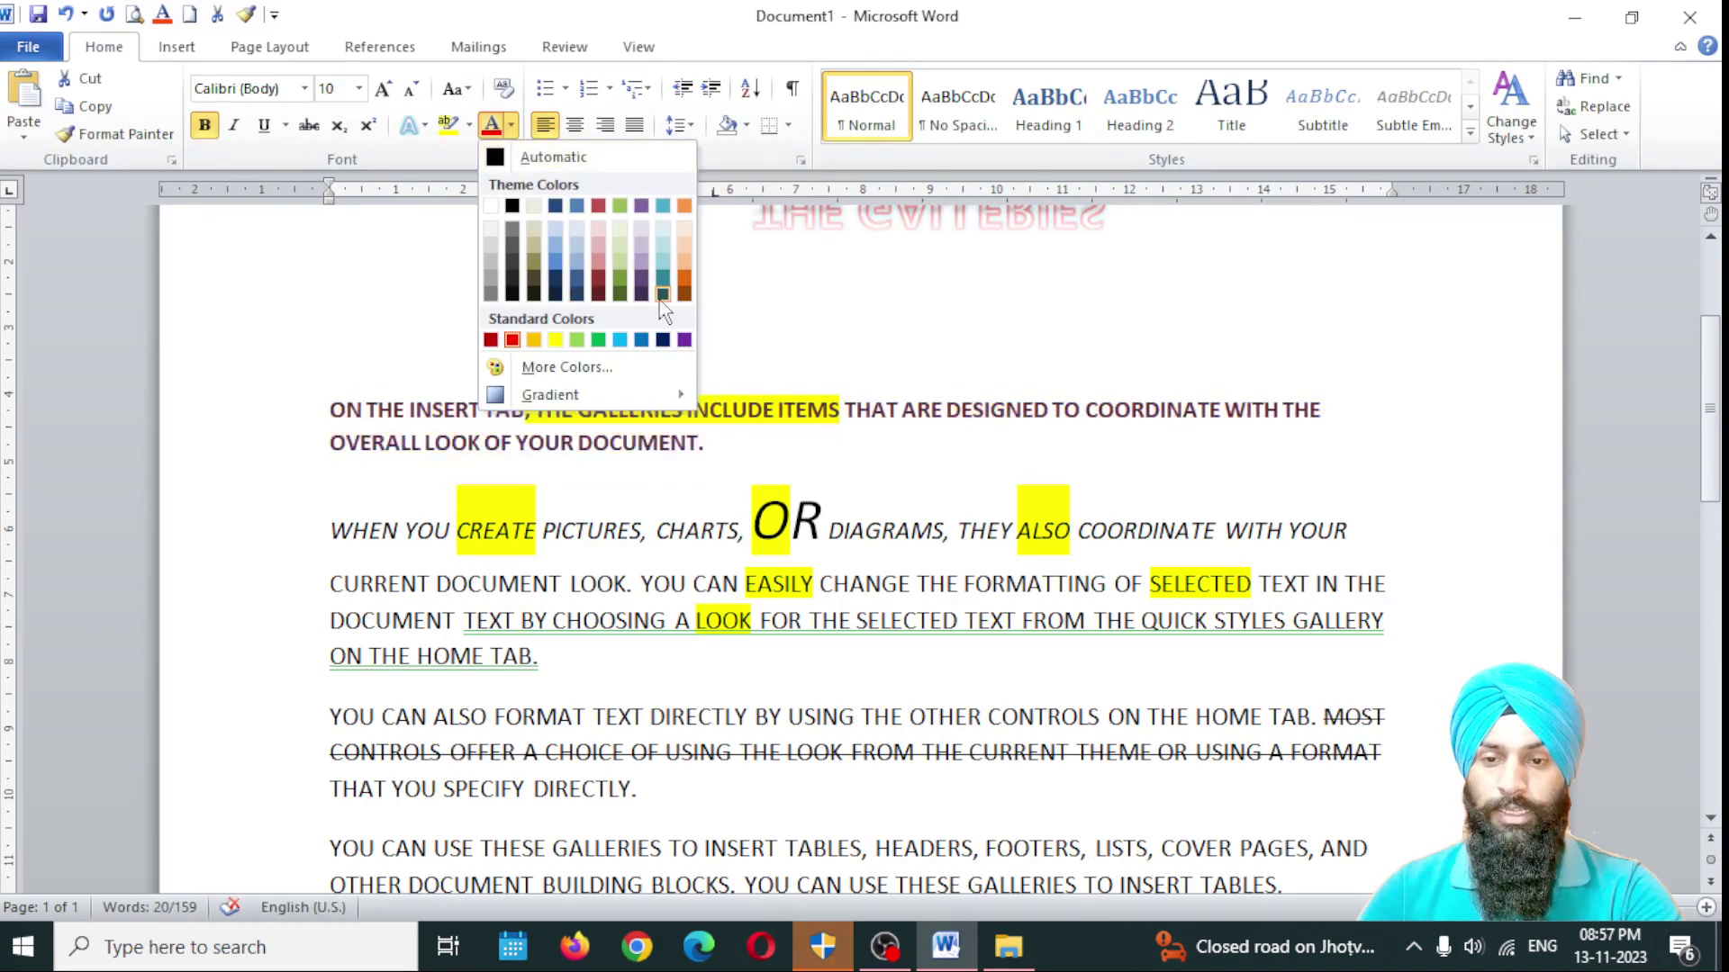
{"action": "left_click", "coordinate": [685, 278]}
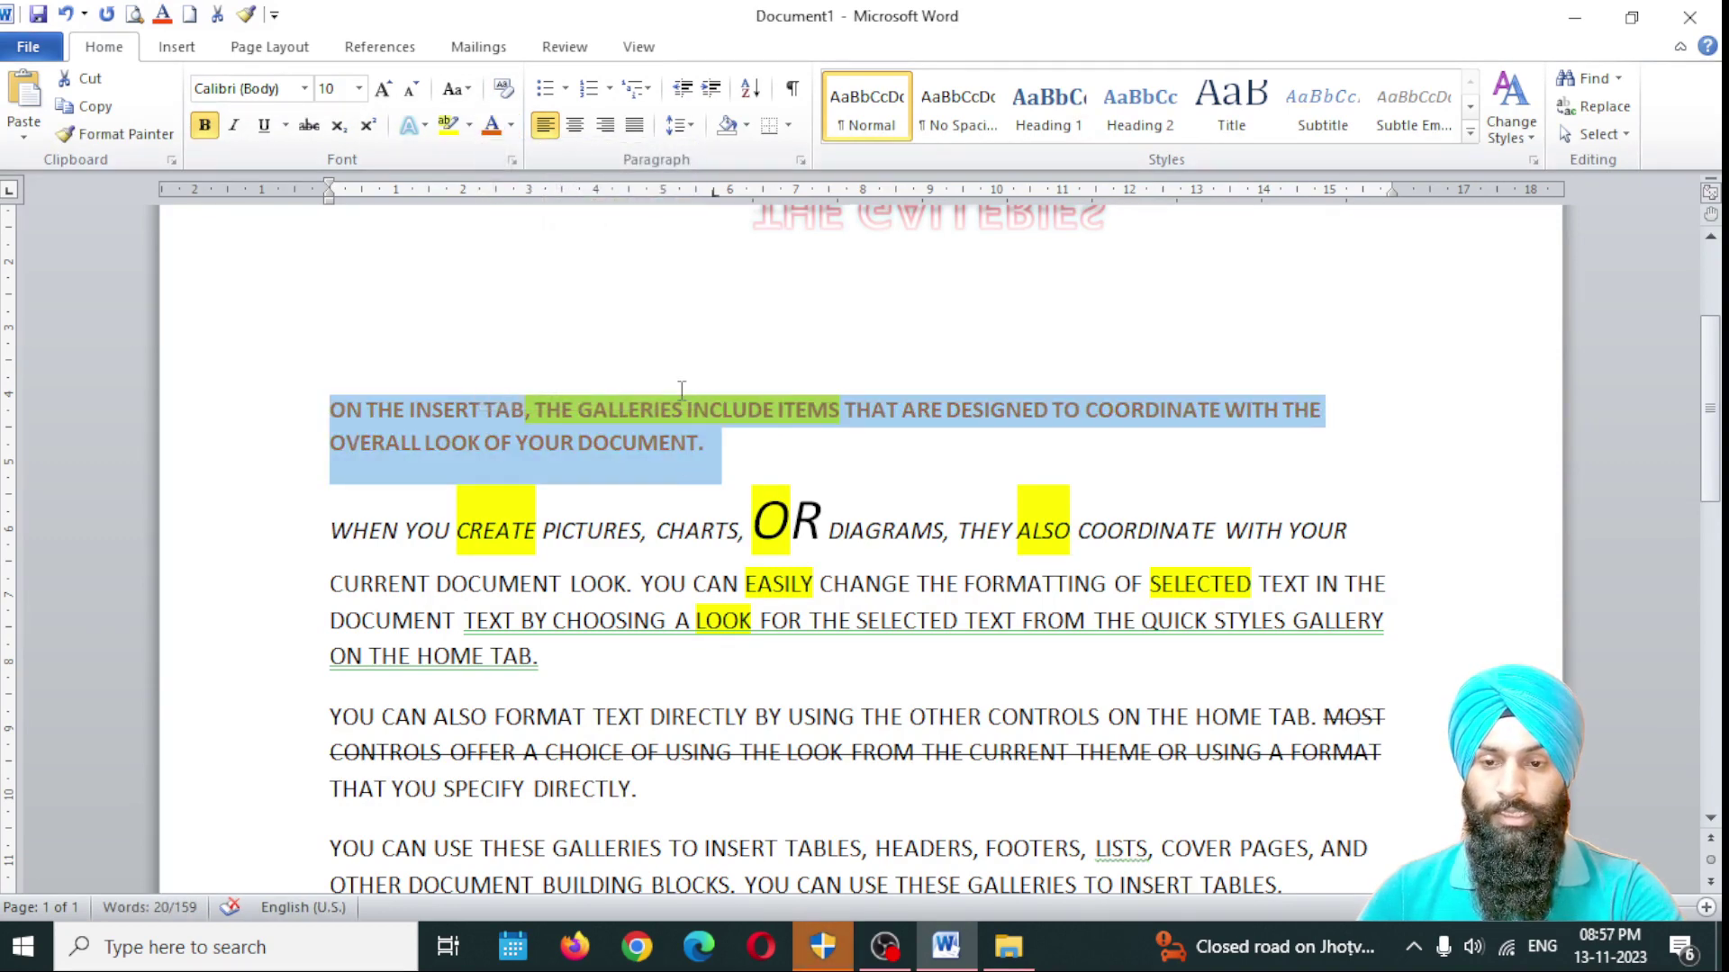
{"action": "left_click", "coordinate": [511, 126]}
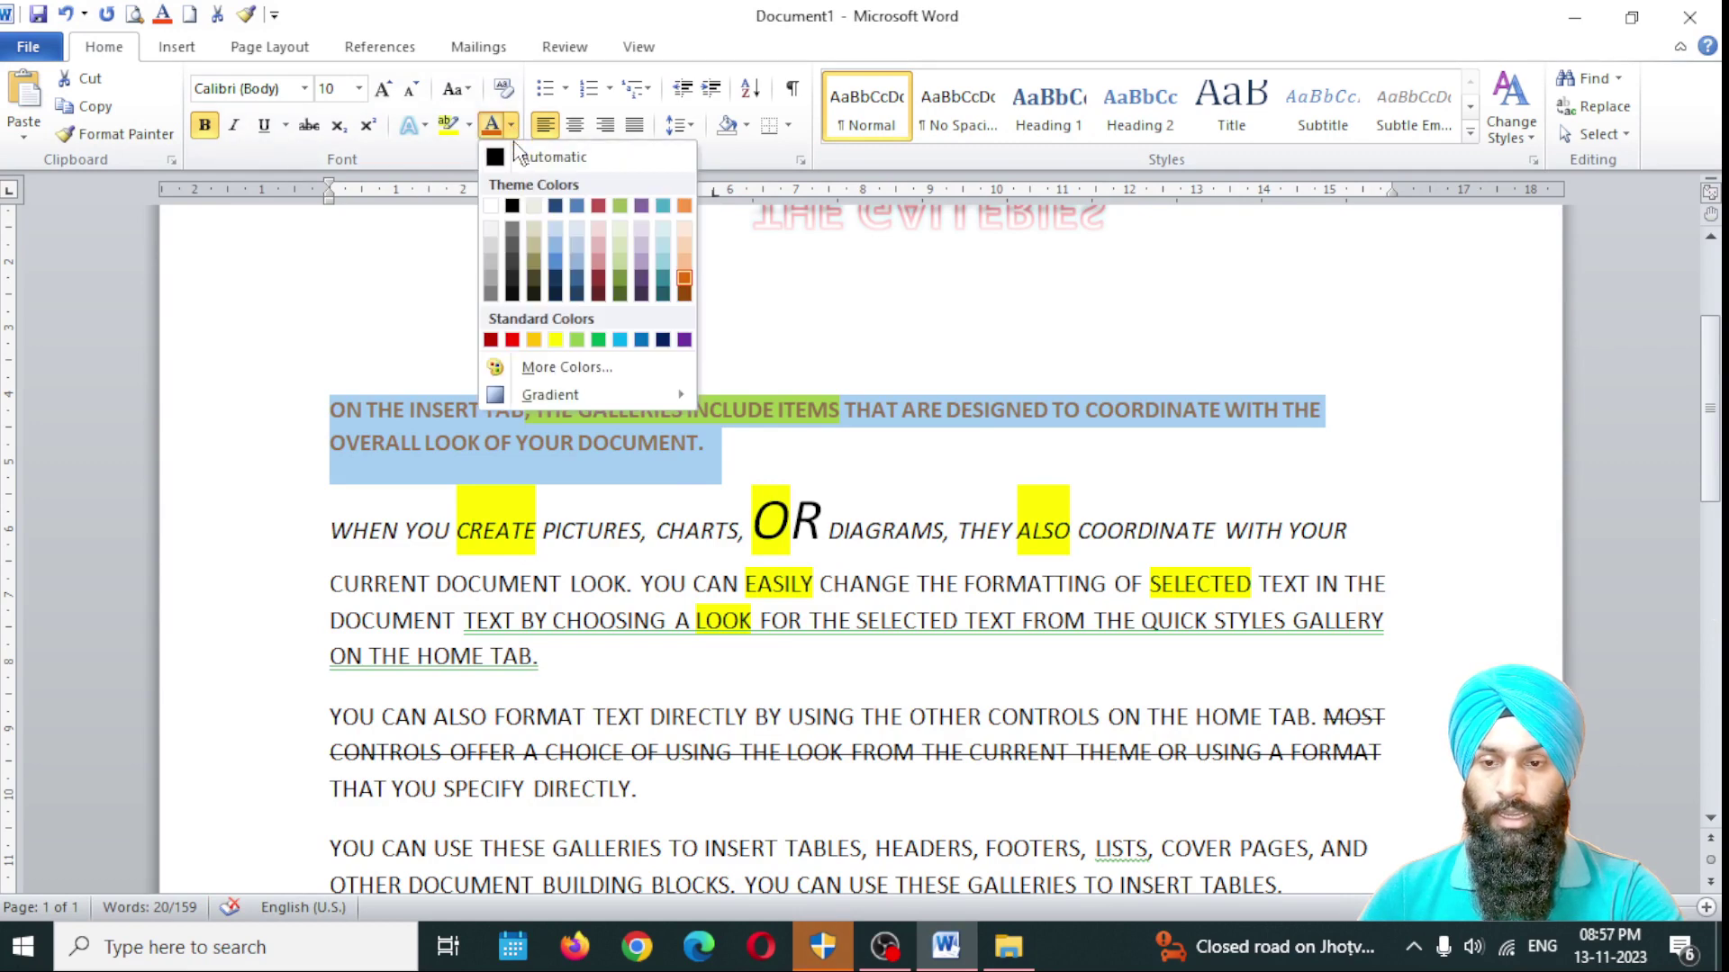
{"action": "left_click", "coordinate": [512, 206]}
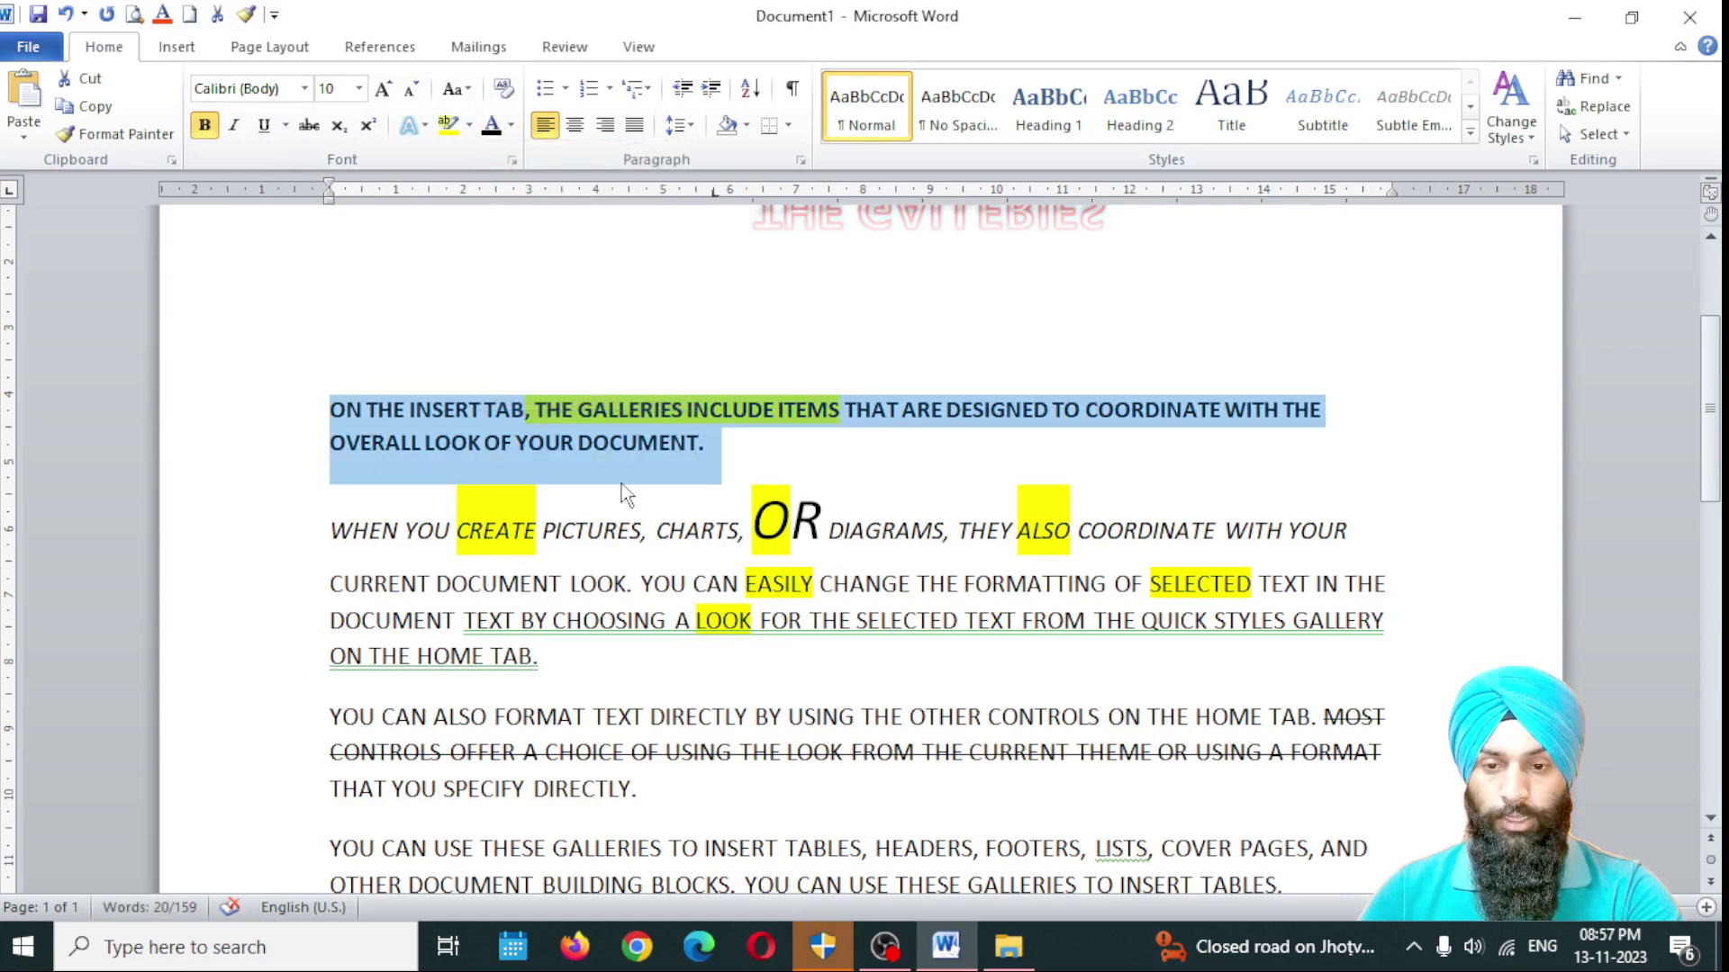
Step: Try a light violet from the extended color palette on the "ON THE INSERT TAB" paragraph, and apply the Heading 2 style to it
{"action": "left_click", "coordinate": [512, 127]}
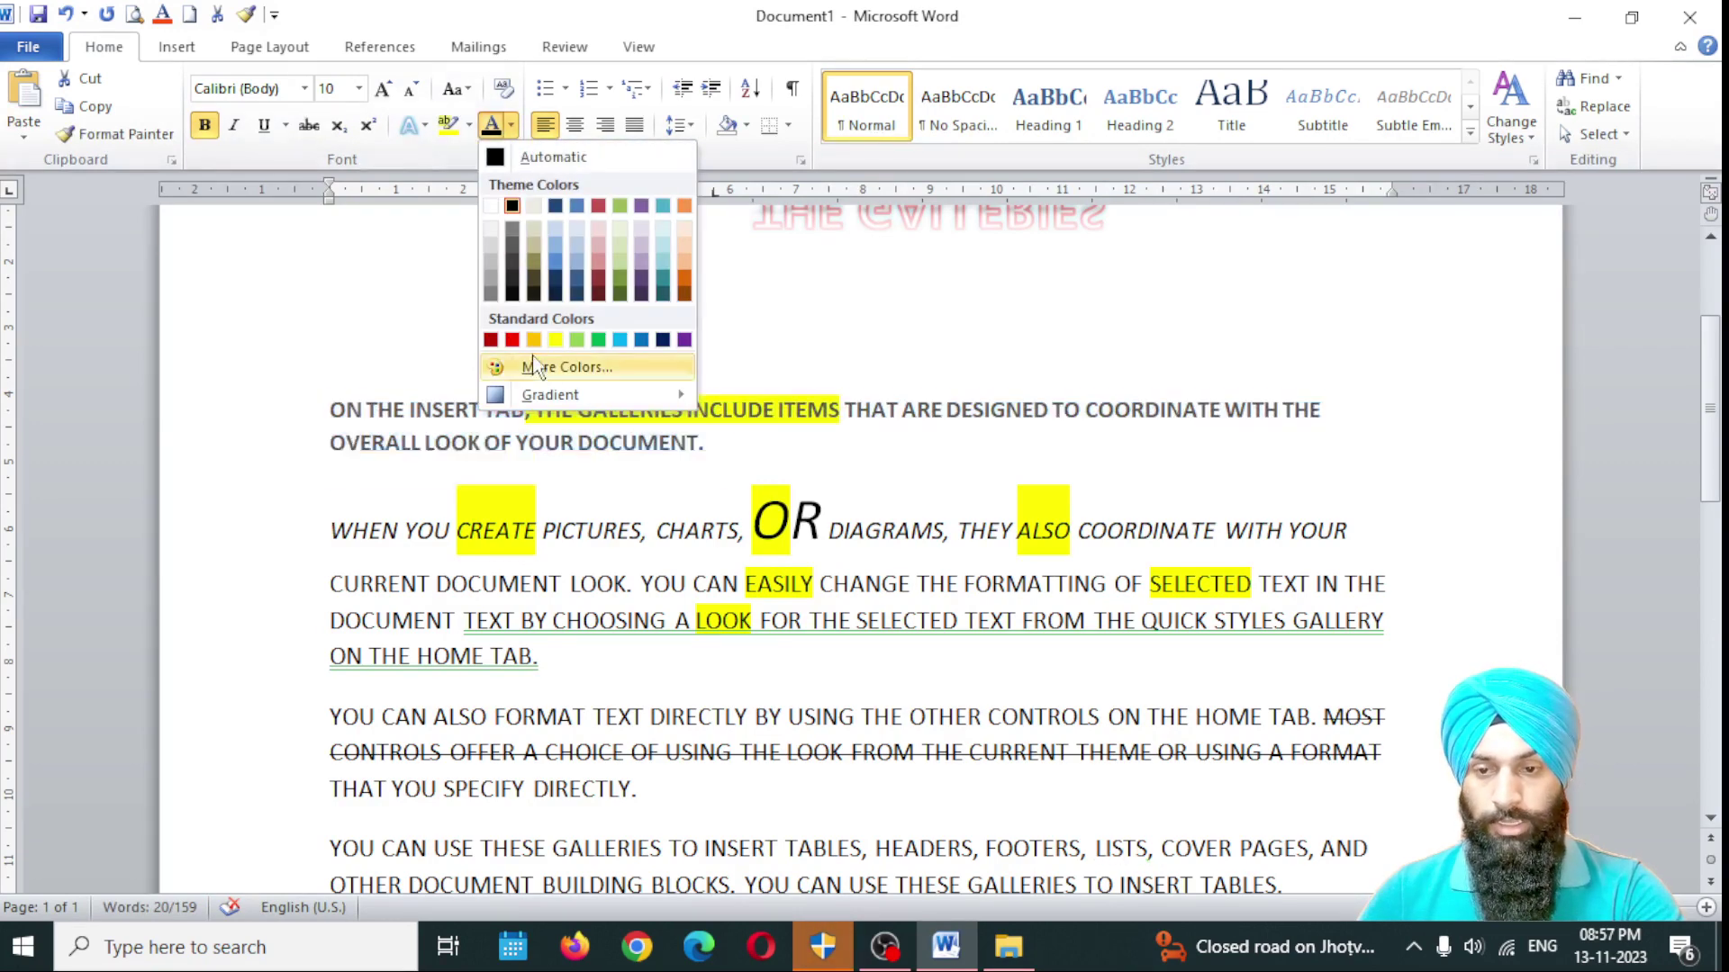
{"action": "left_click", "coordinate": [584, 369]}
{"action": "left_click_drag", "start_coordinate": [752, 255], "coordinate": [925, 86]}
{"action": "left_click_drag", "start_coordinate": [894, 260], "coordinate": [930, 259]}
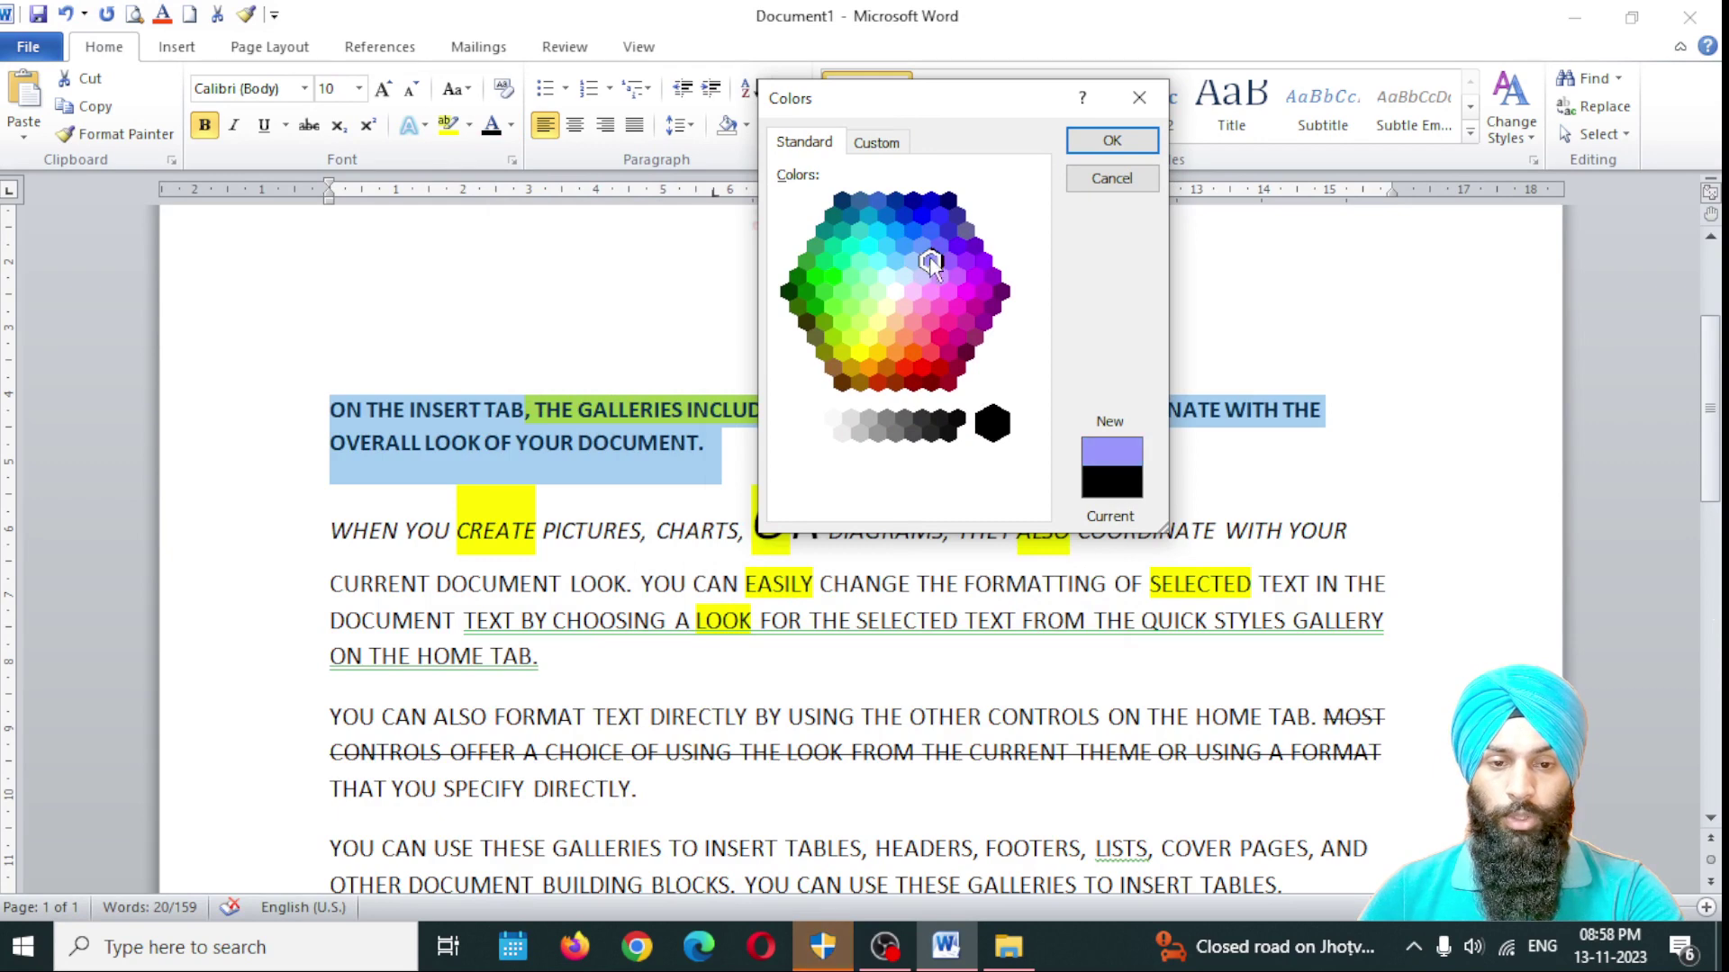
{"action": "left_click", "coordinate": [1113, 140]}
{"action": "left_click", "coordinate": [1139, 106]}
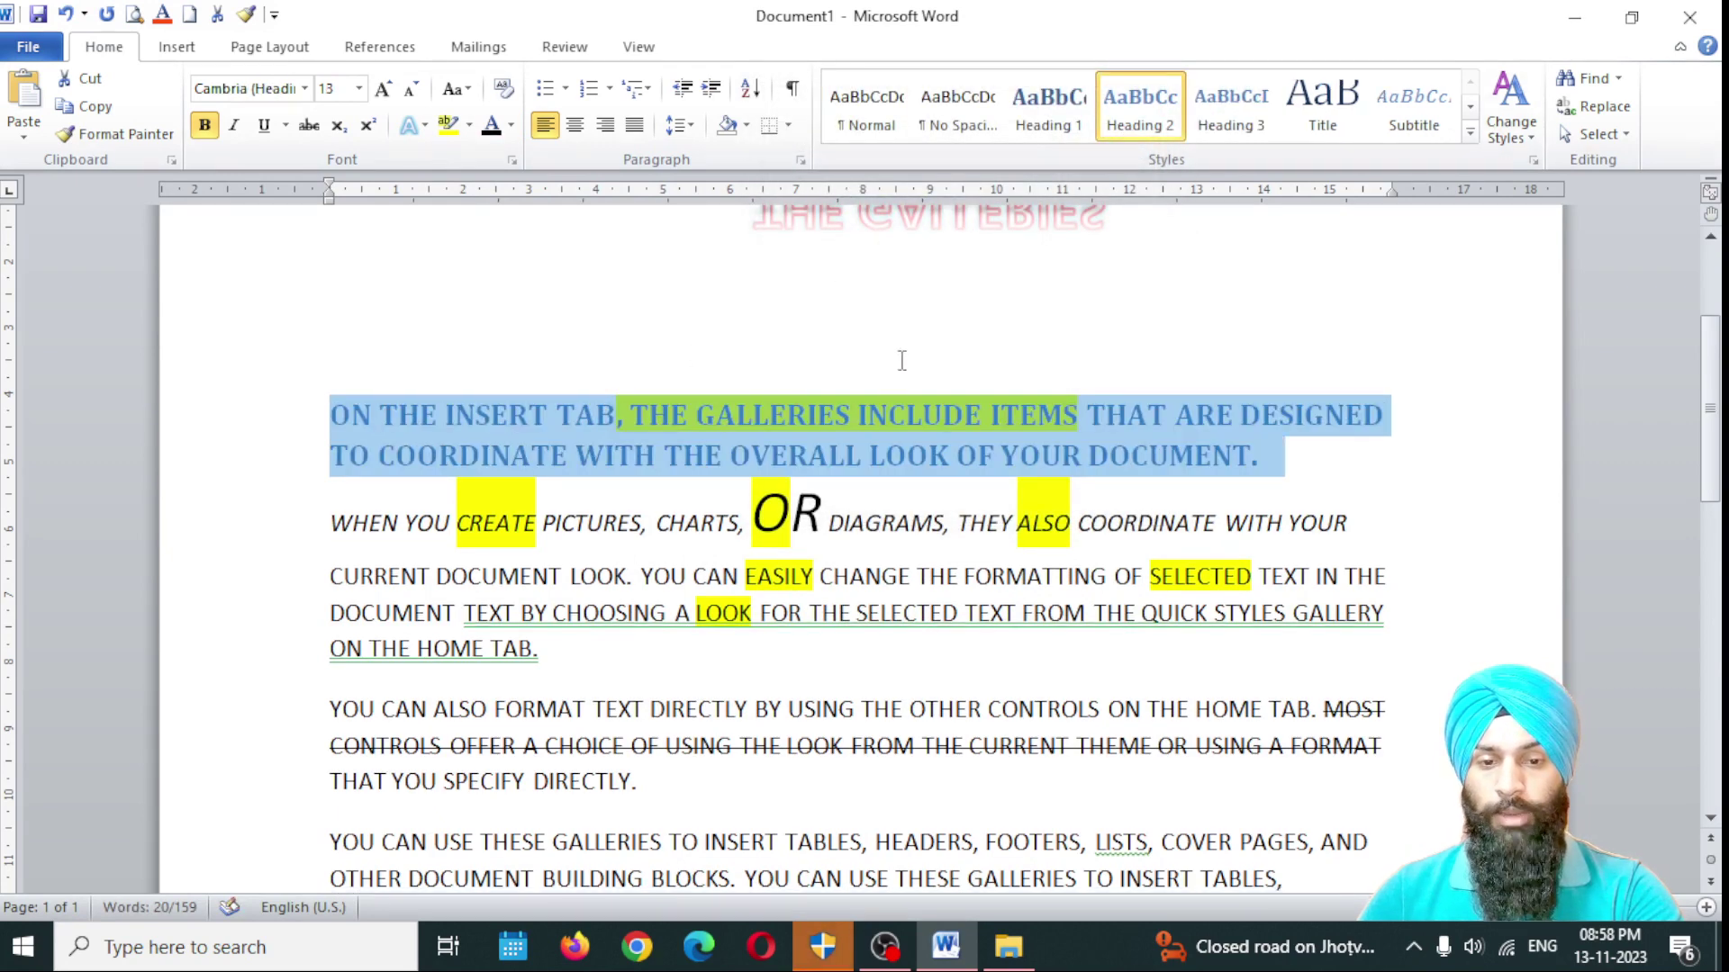
Step: Open the detailed gradient settings for the "ON THE INSERT TAB" paragraph text and review its fill, outline and outline style options
{"action": "left_click", "coordinate": [510, 126]}
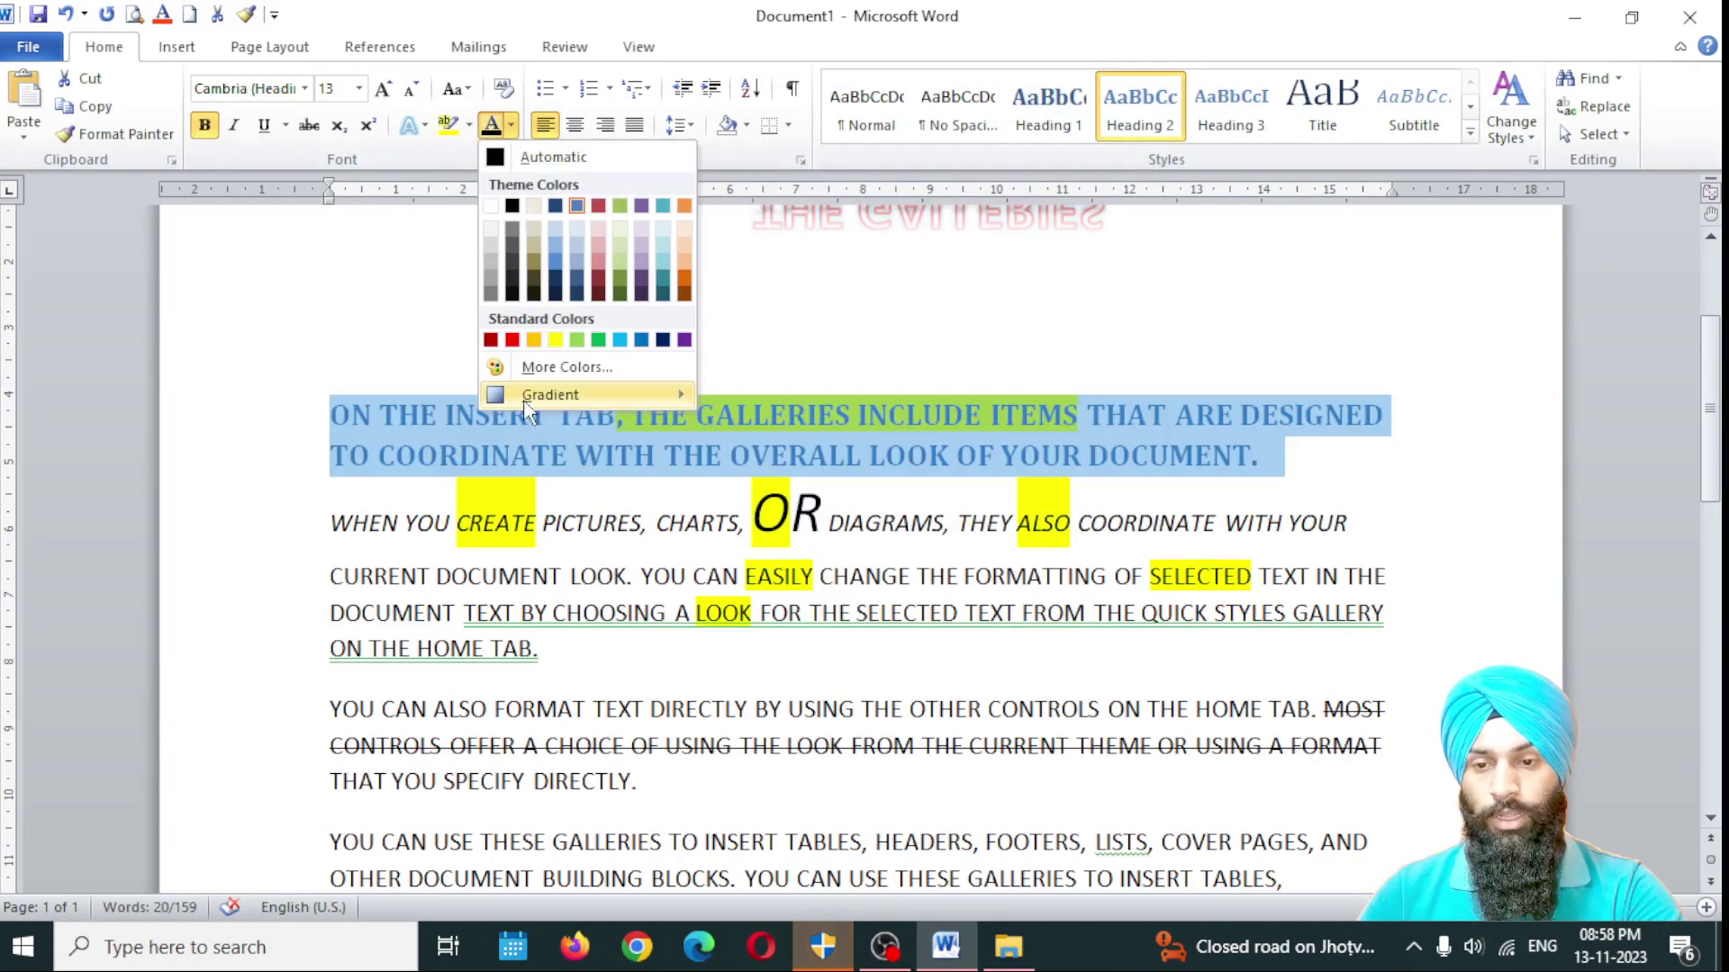
{"action": "mouse_move", "coordinate": [538, 410]}
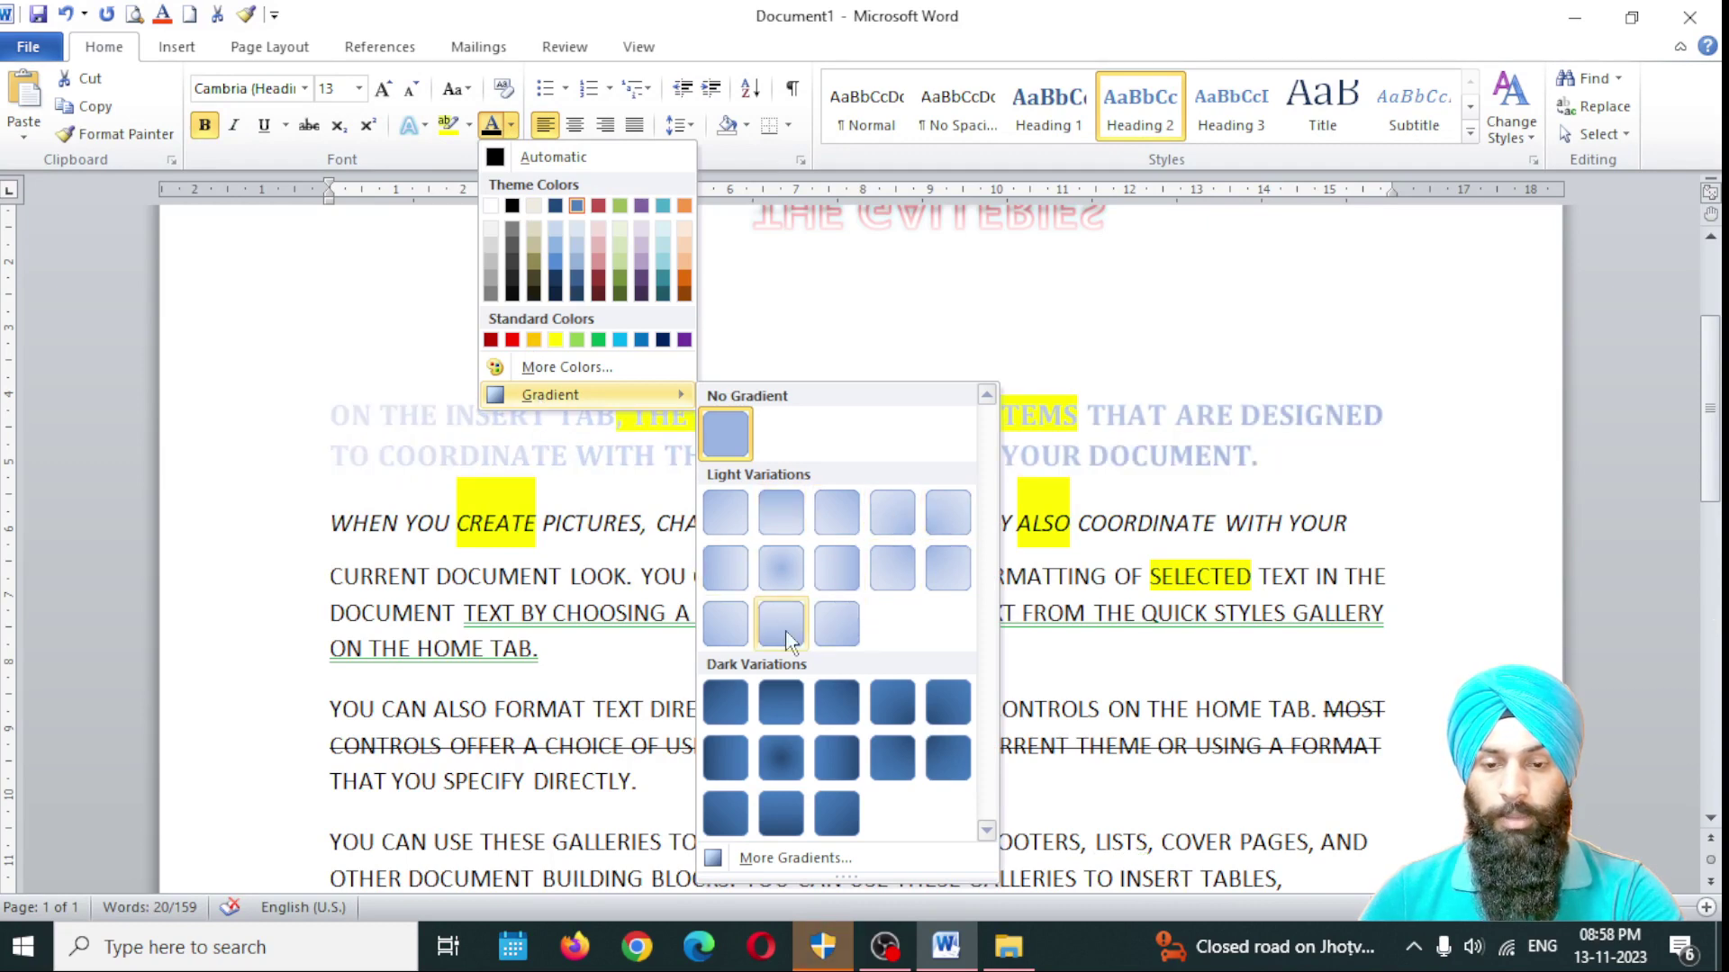
{"action": "left_click", "coordinate": [781, 860]}
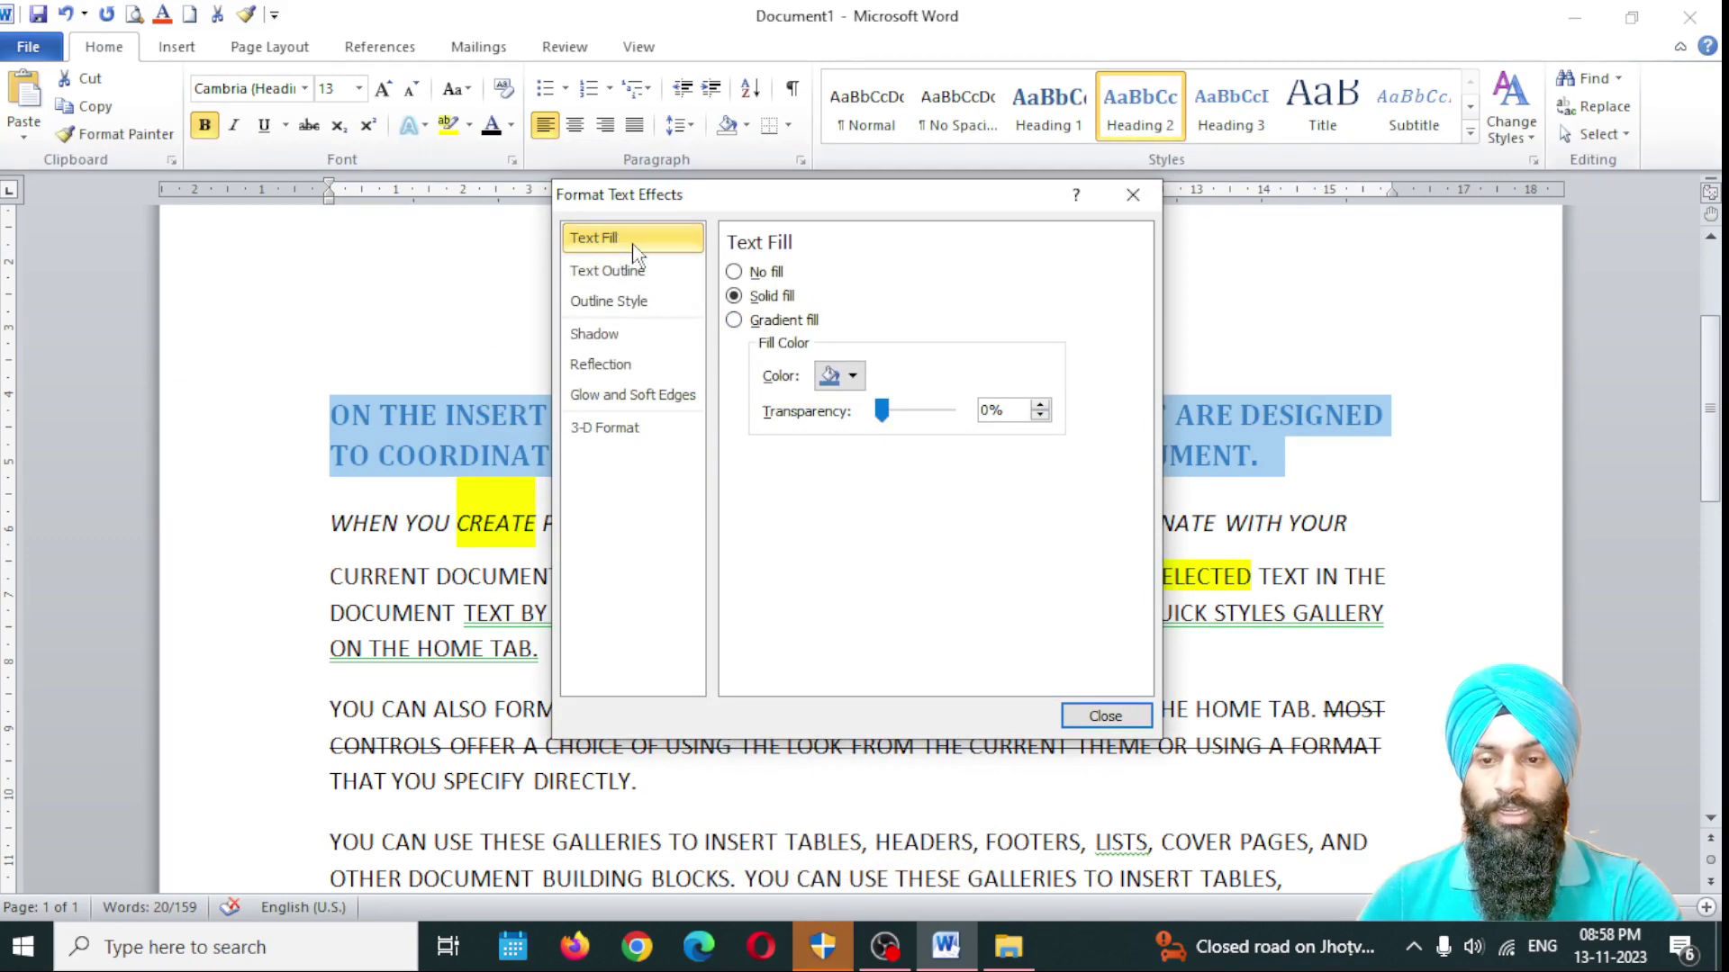
{"action": "left_click", "coordinate": [586, 274]}
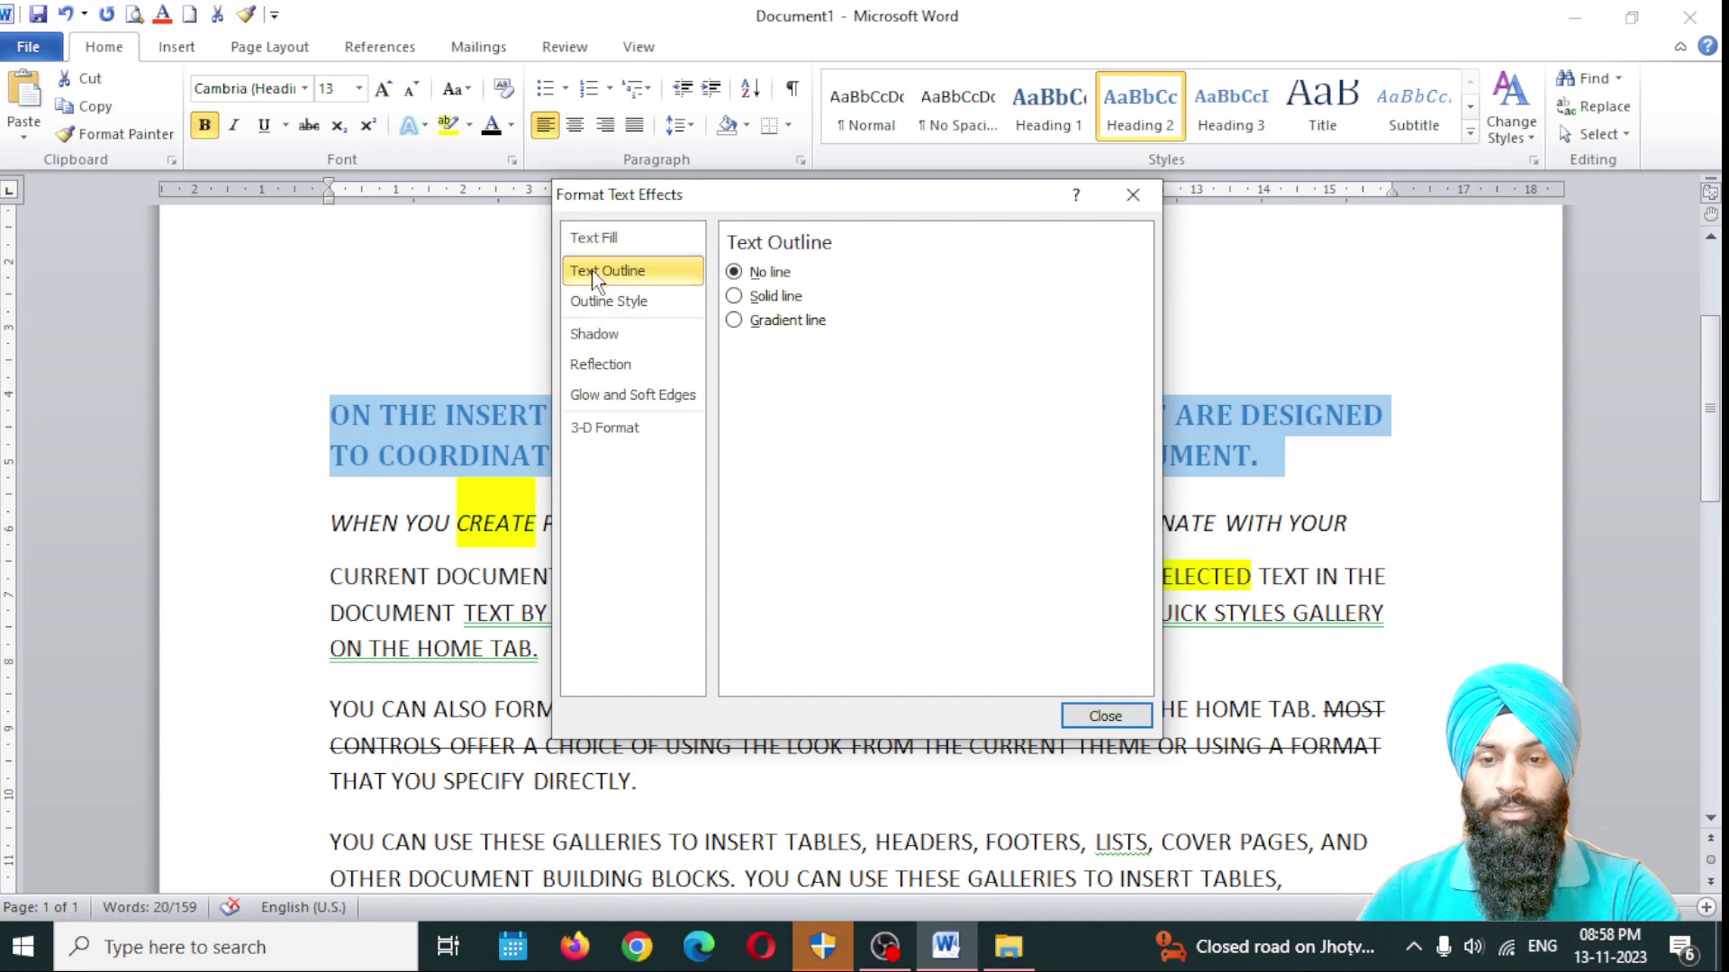
{"action": "left_click", "coordinate": [619, 304]}
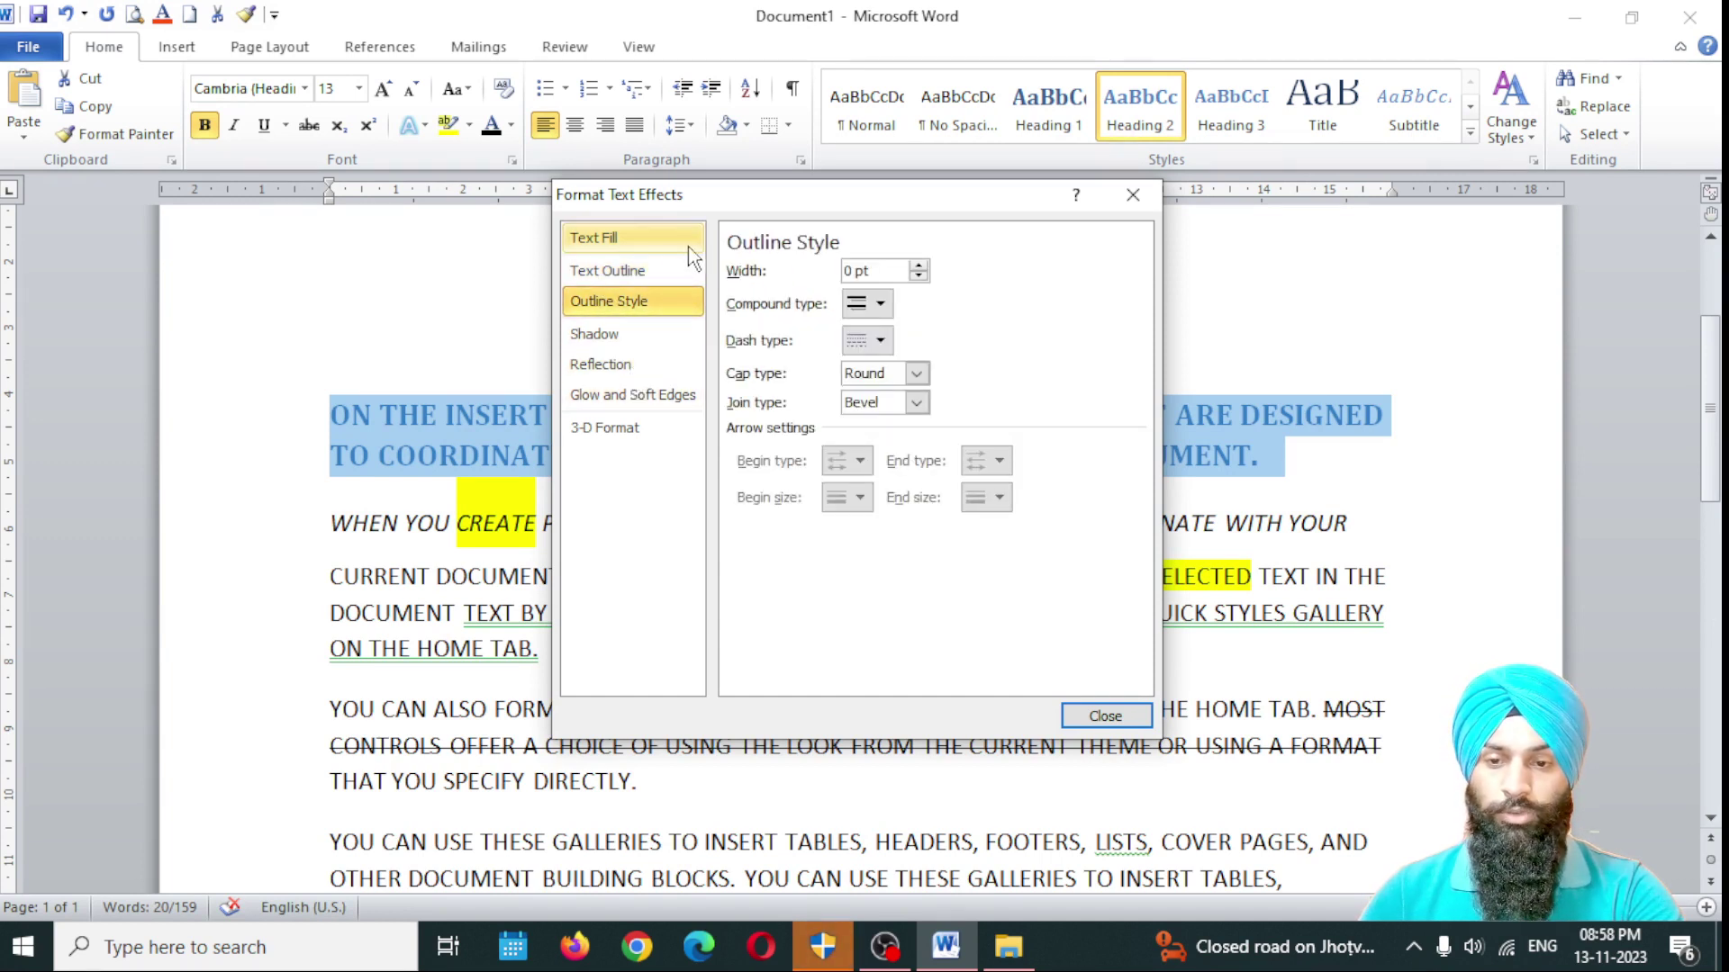
{"action": "left_click", "coordinate": [640, 238]}
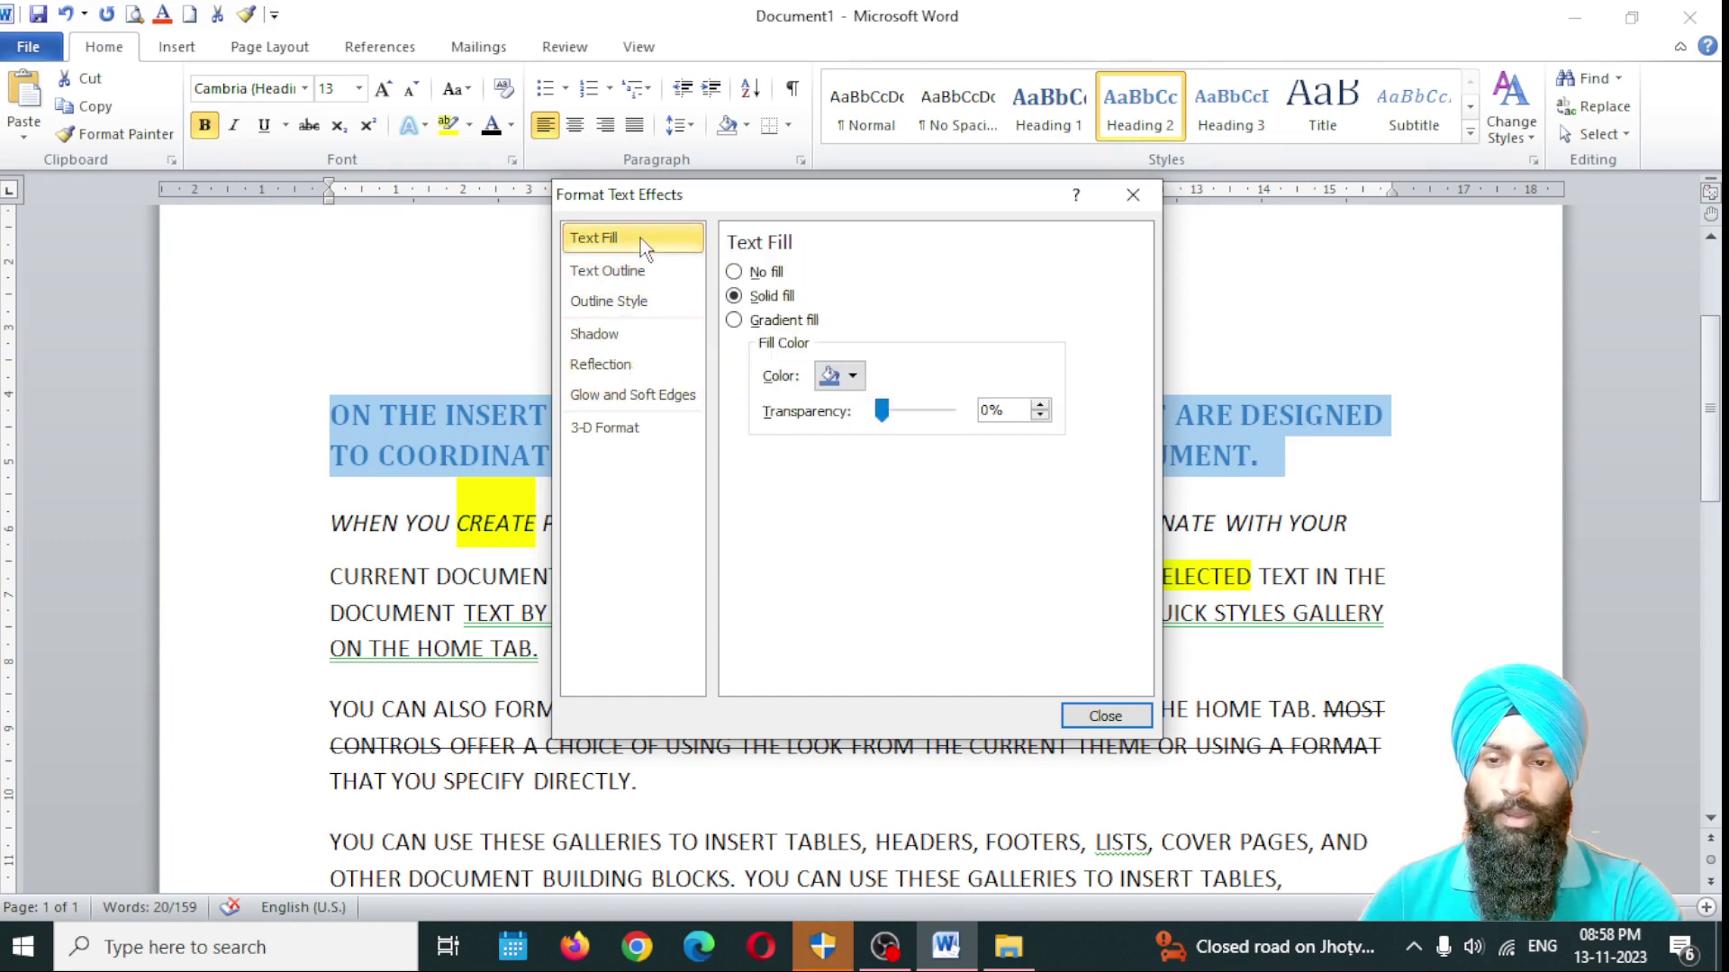
Step: Give the "ON THE INSERT TAB" paragraph text a gradient fill using the dark purple-to-orange preset colors and the Radial type
{"action": "left_click", "coordinate": [734, 321]}
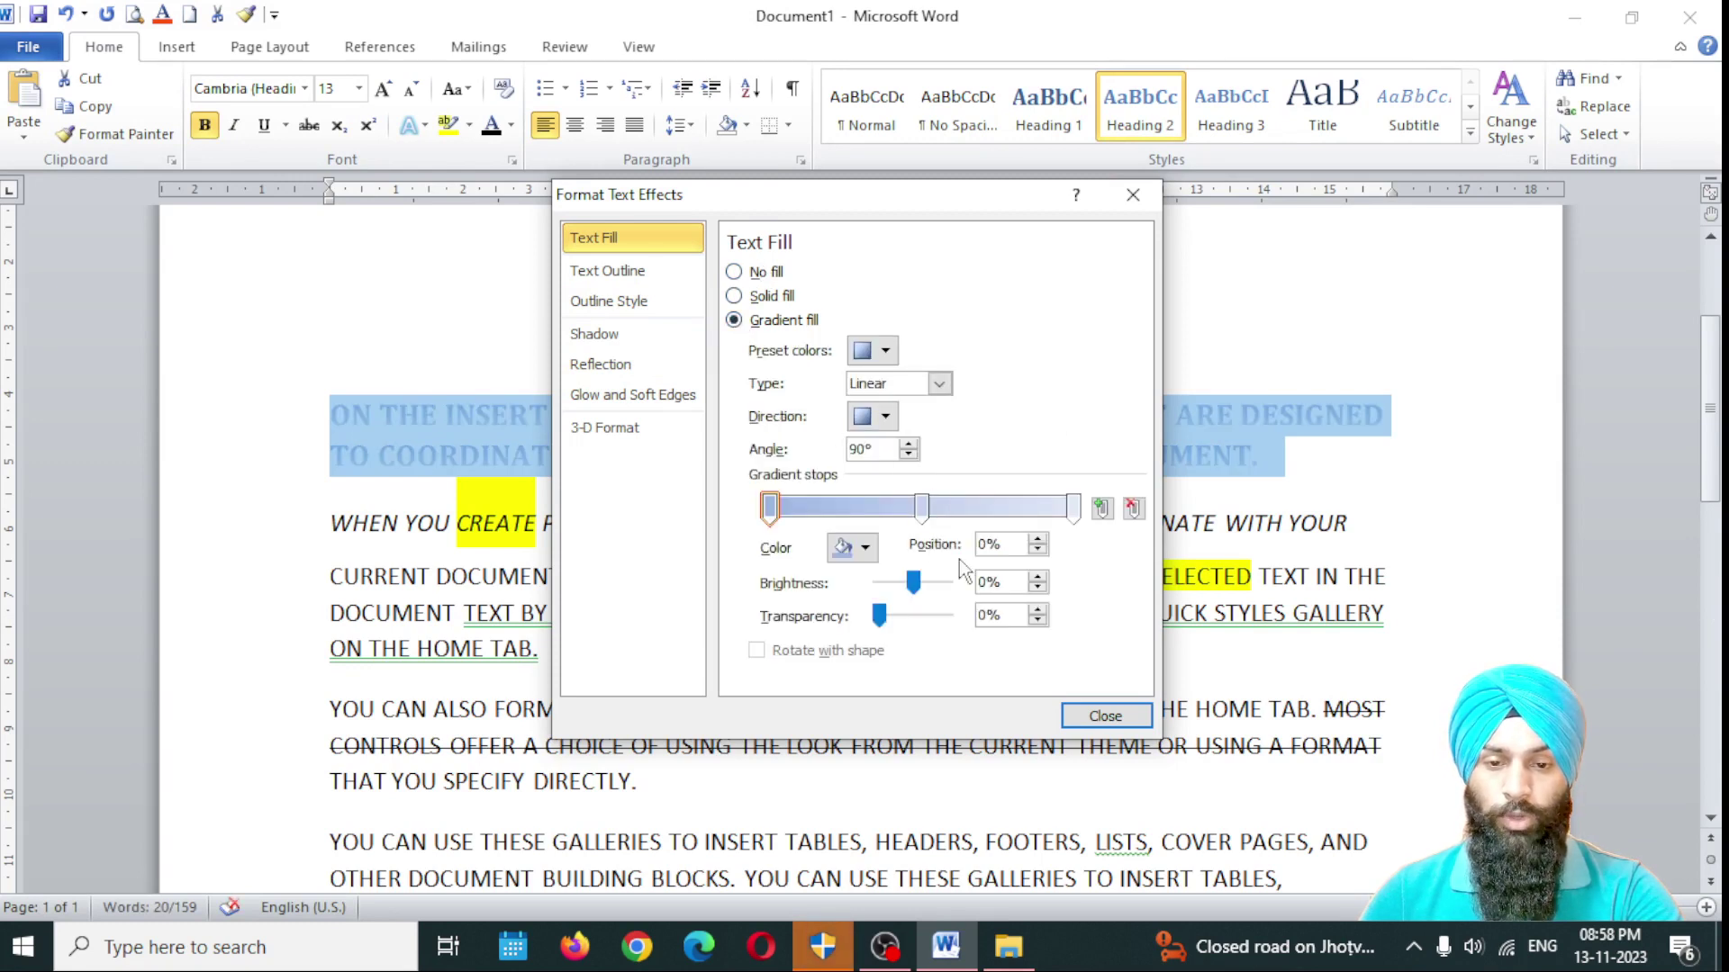
{"action": "left_click", "coordinate": [886, 351]}
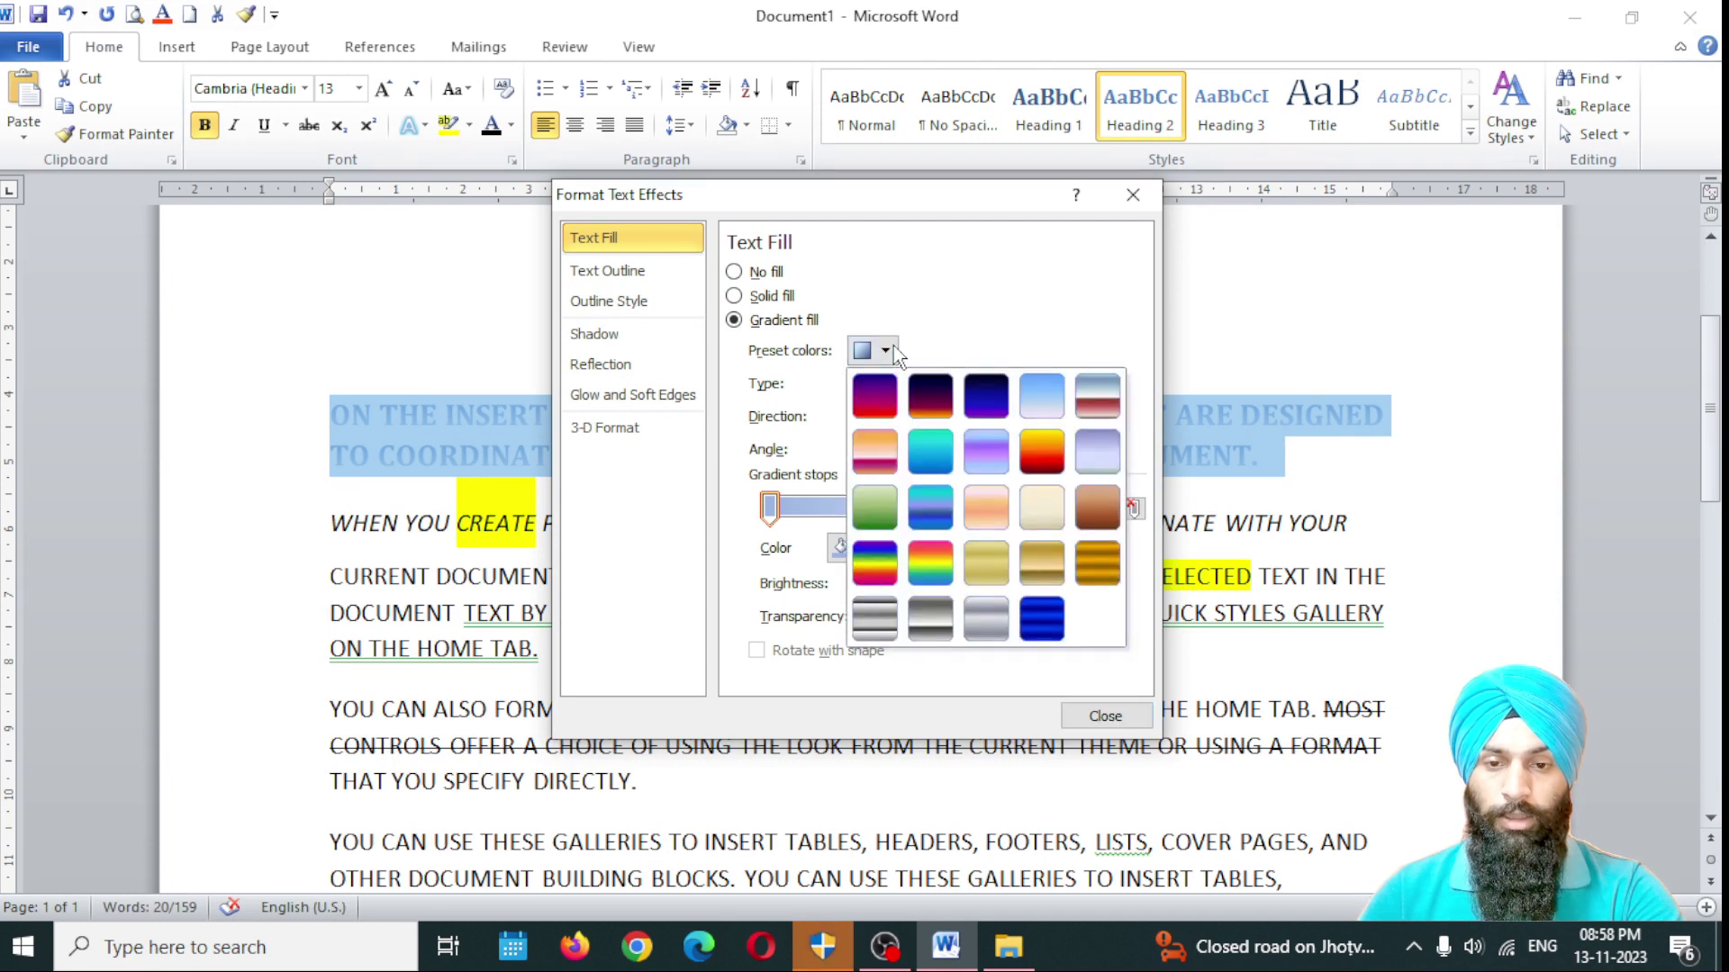
{"action": "left_click", "coordinate": [923, 401]}
{"action": "left_click", "coordinate": [886, 417]}
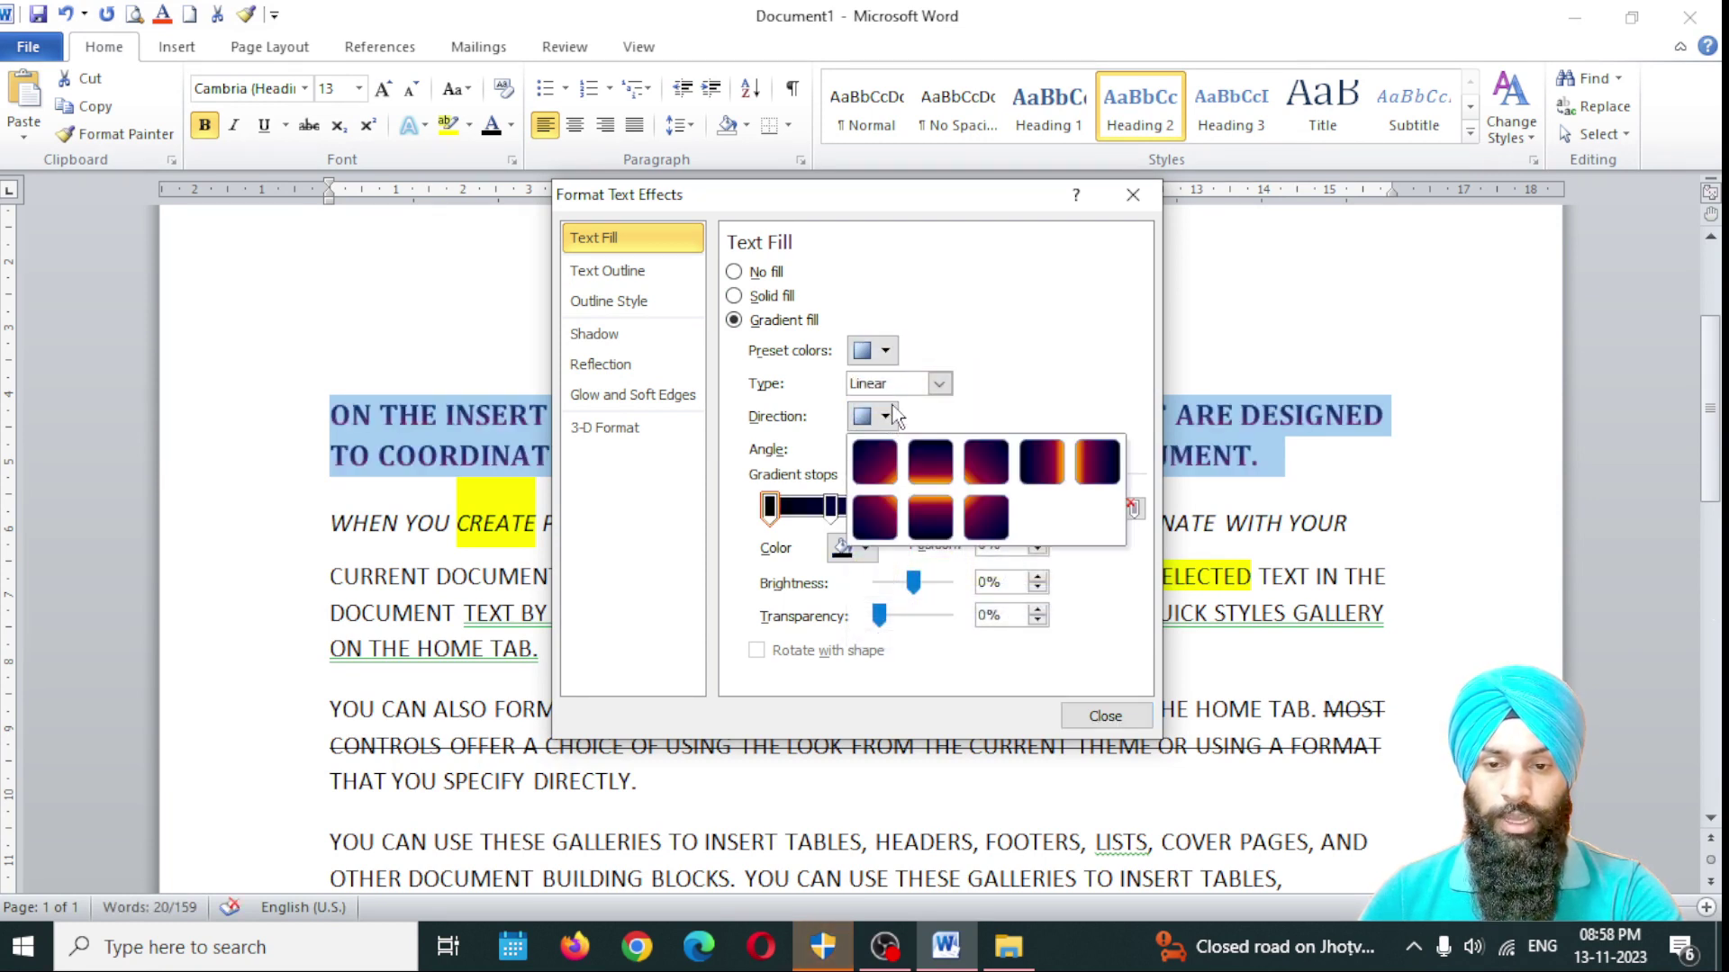
{"action": "left_click", "coordinate": [937, 384]}
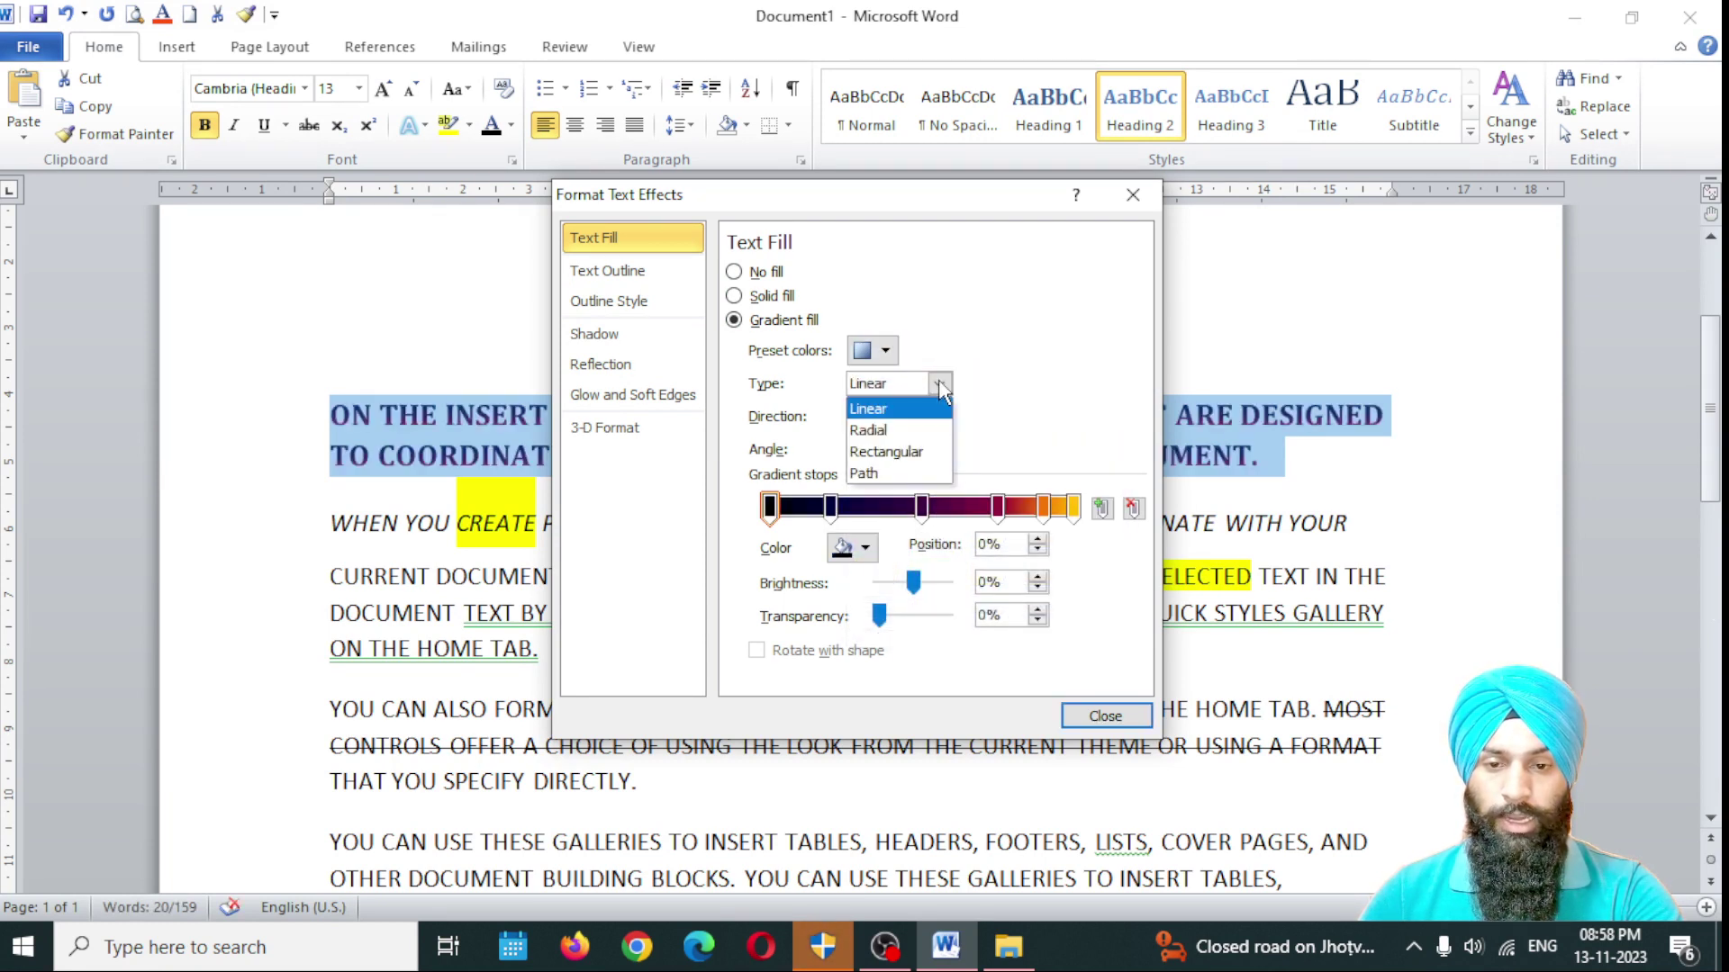
{"action": "left_click", "coordinate": [899, 439]}
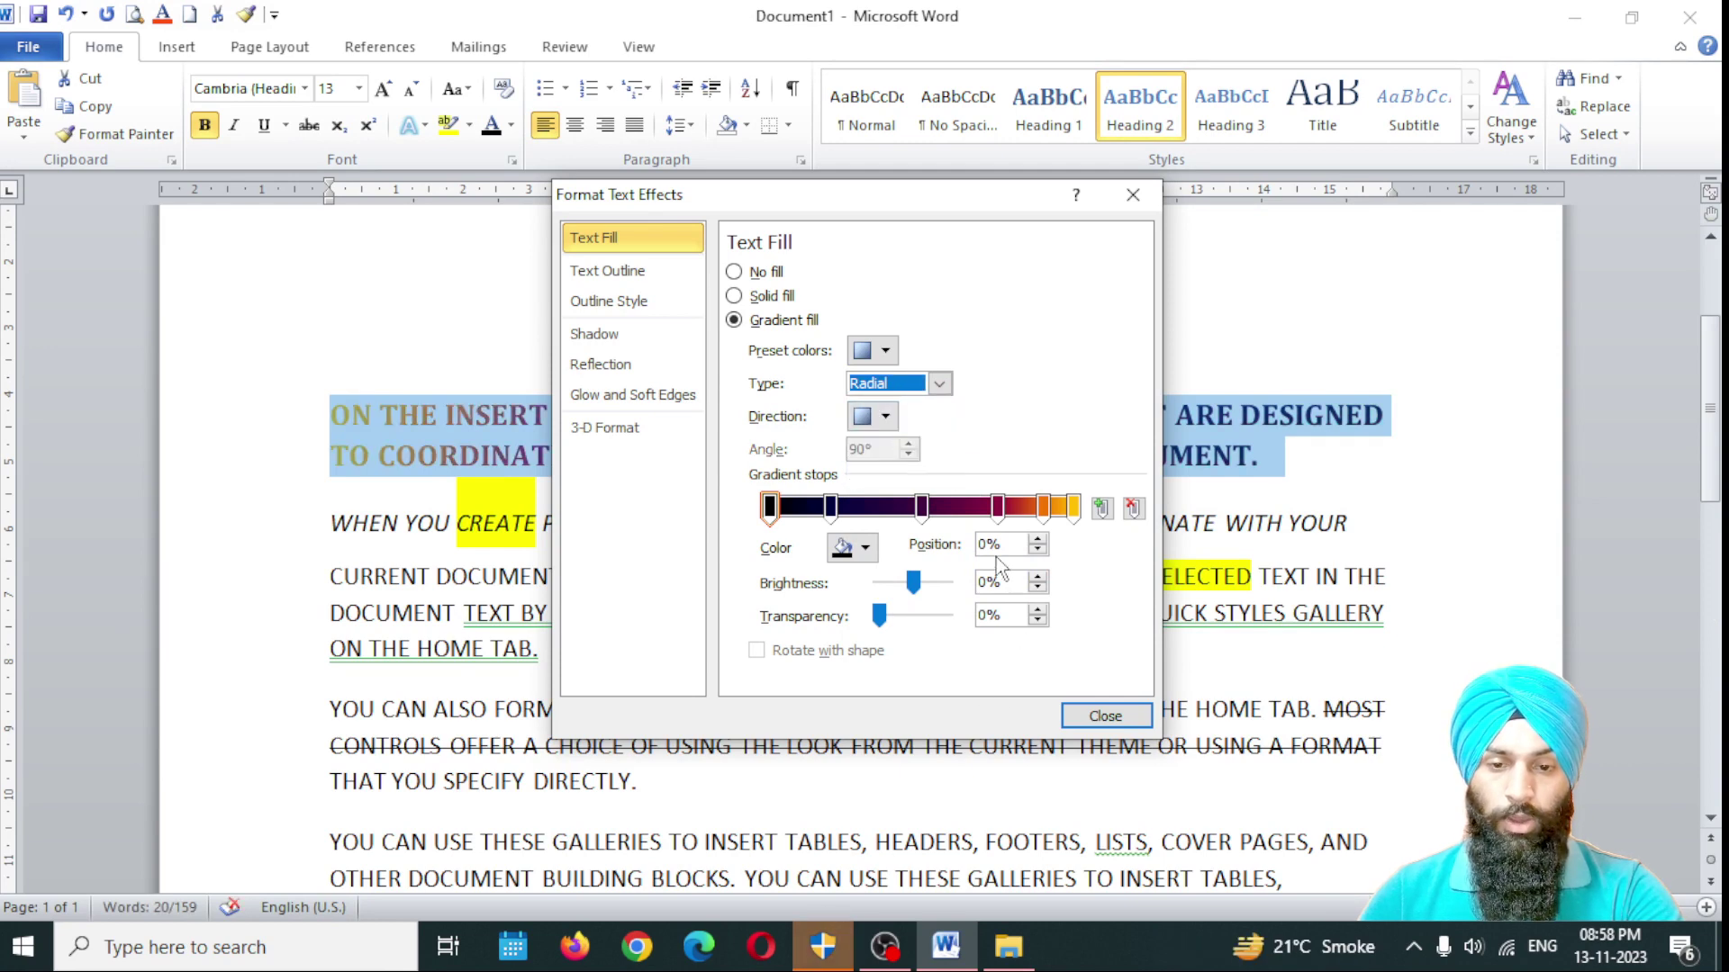
{"action": "left_click", "coordinate": [1104, 716]}
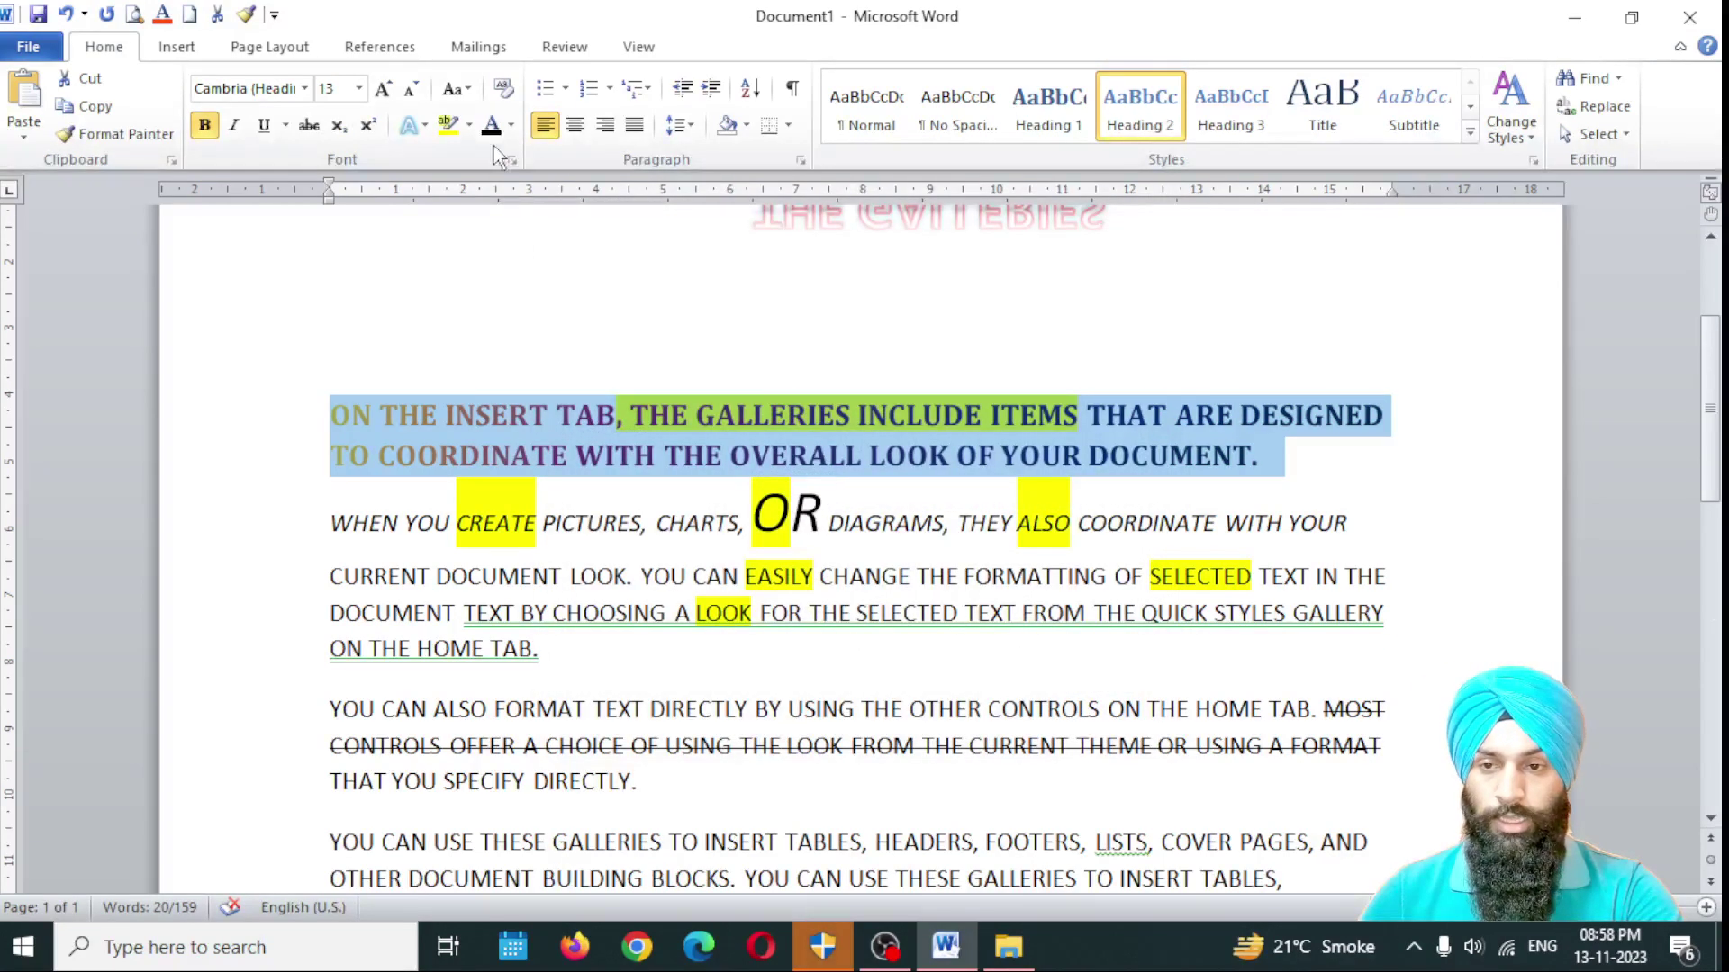
Step: Apply the first gradient variation from the font color gradients to the "ON THE INSERT TAB" paragraph text and deselect it
{"action": "left_click", "coordinate": [511, 125]}
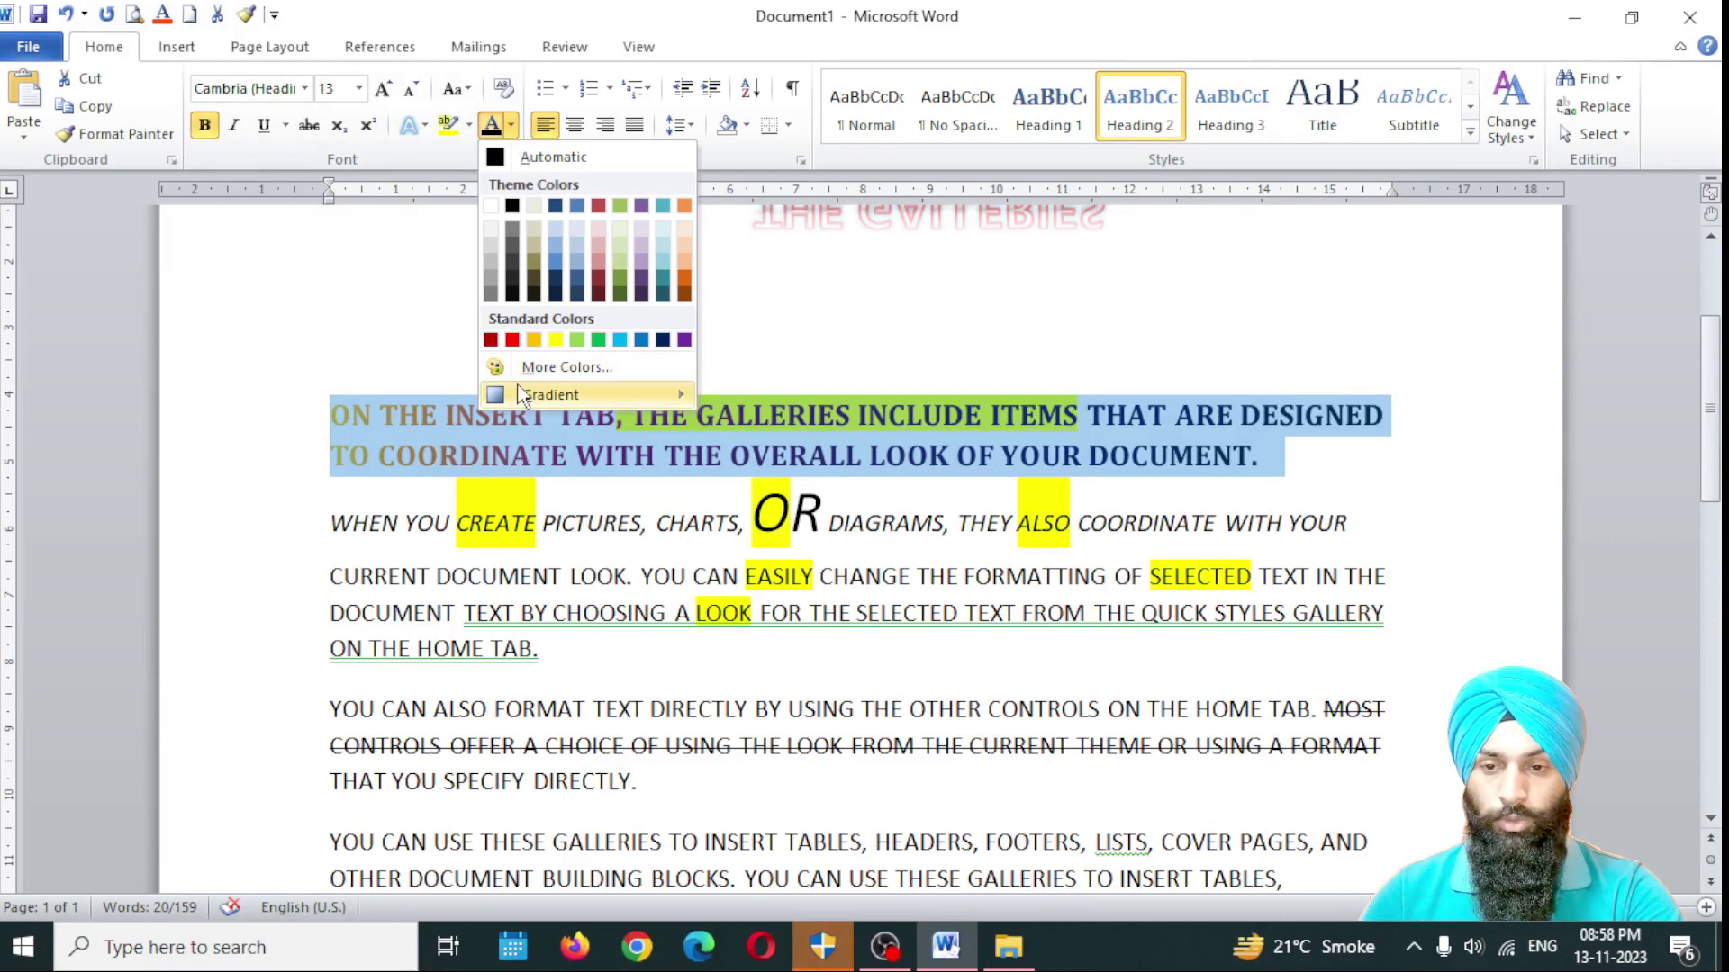
{"action": "mouse_move", "coordinate": [562, 405]}
{"action": "left_click", "coordinate": [736, 507]}
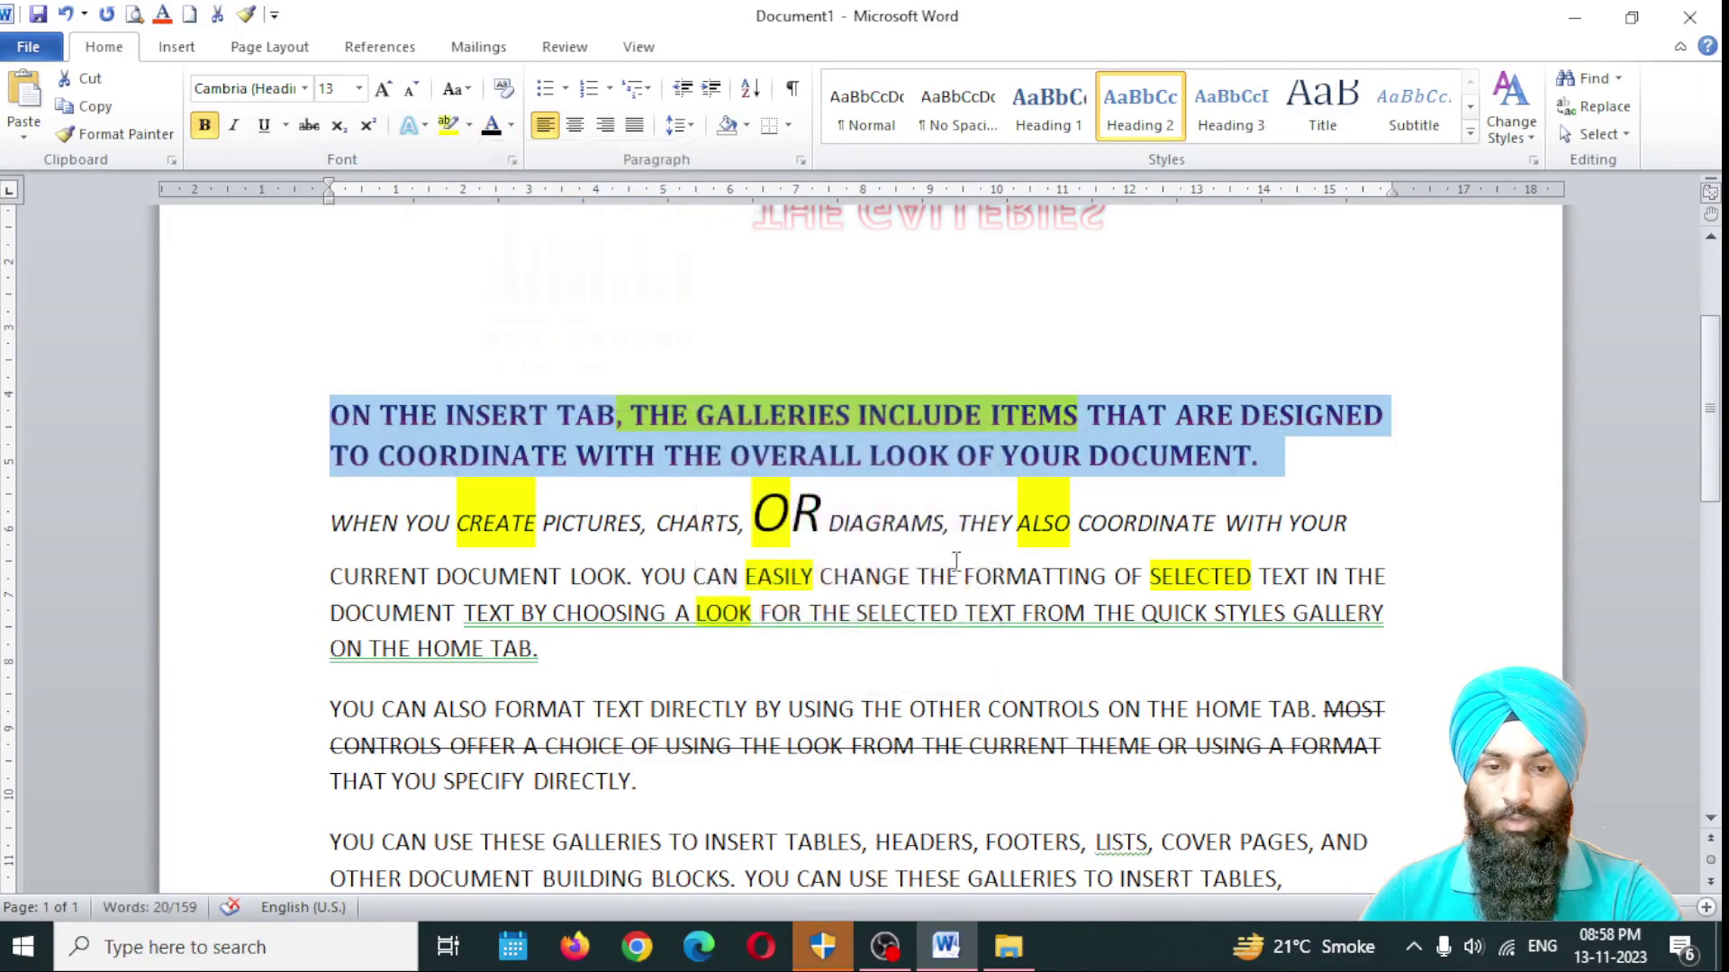
{"action": "left_click", "coordinate": [1454, 500]}
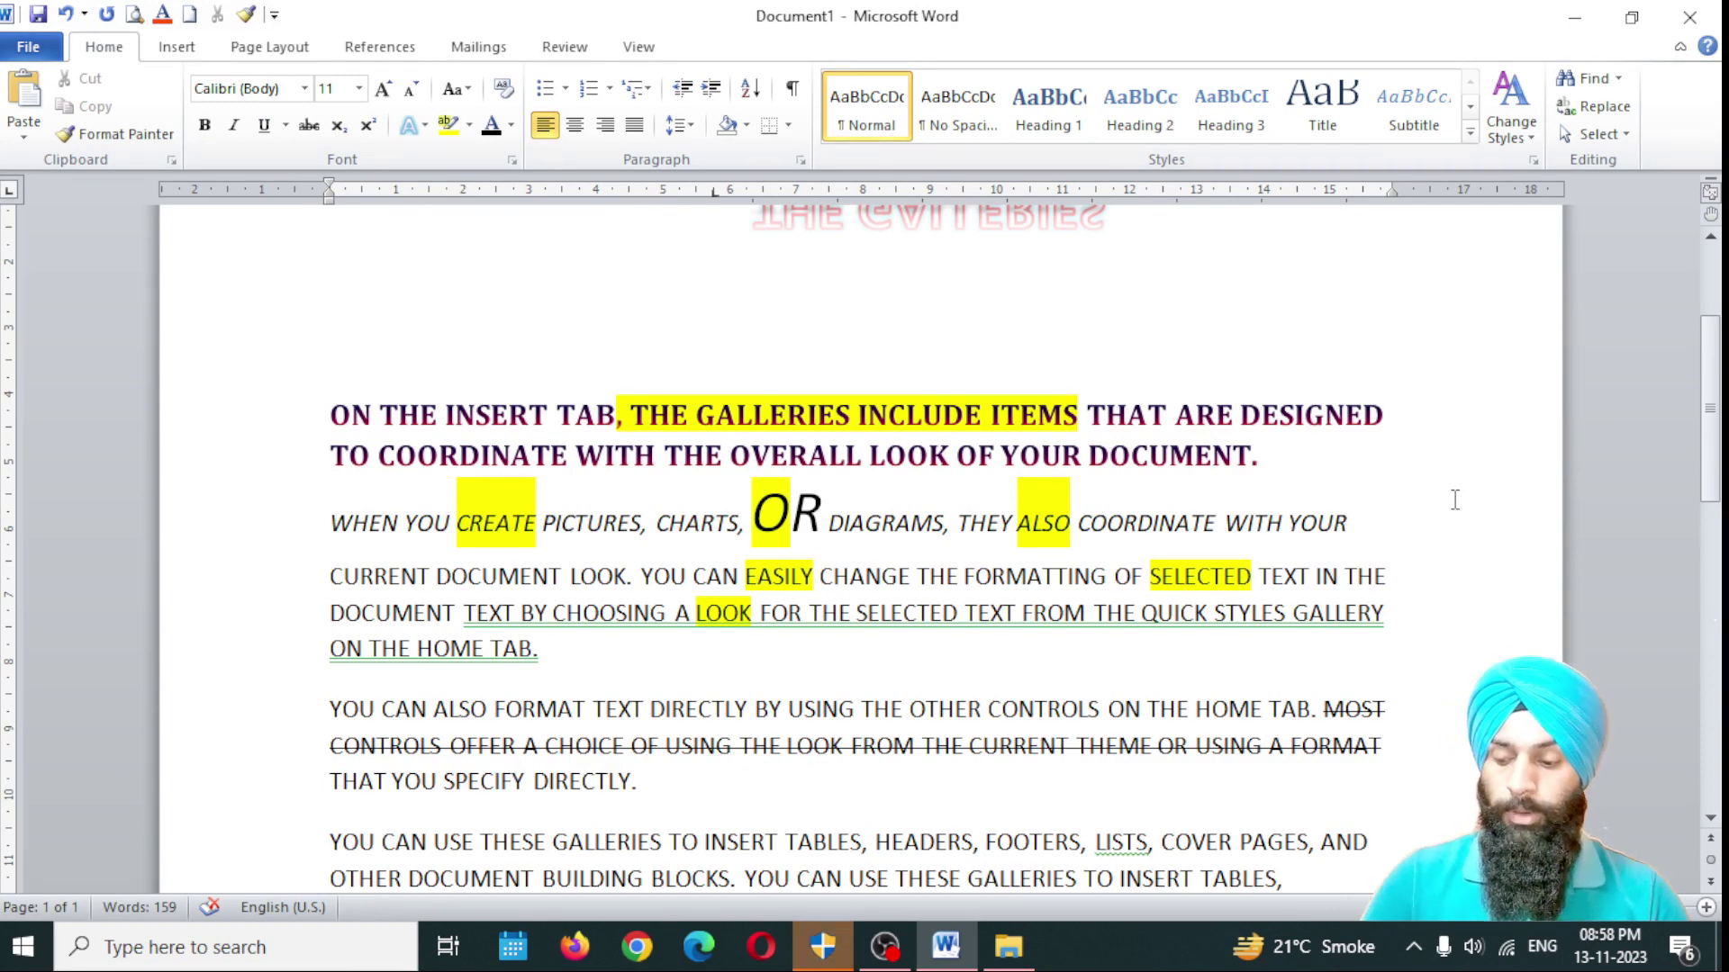
Step: Bring up the Font dialog to view its font, style, size and effects settings, and close it without changes
{"action": "key", "text": "ctrl+d"}
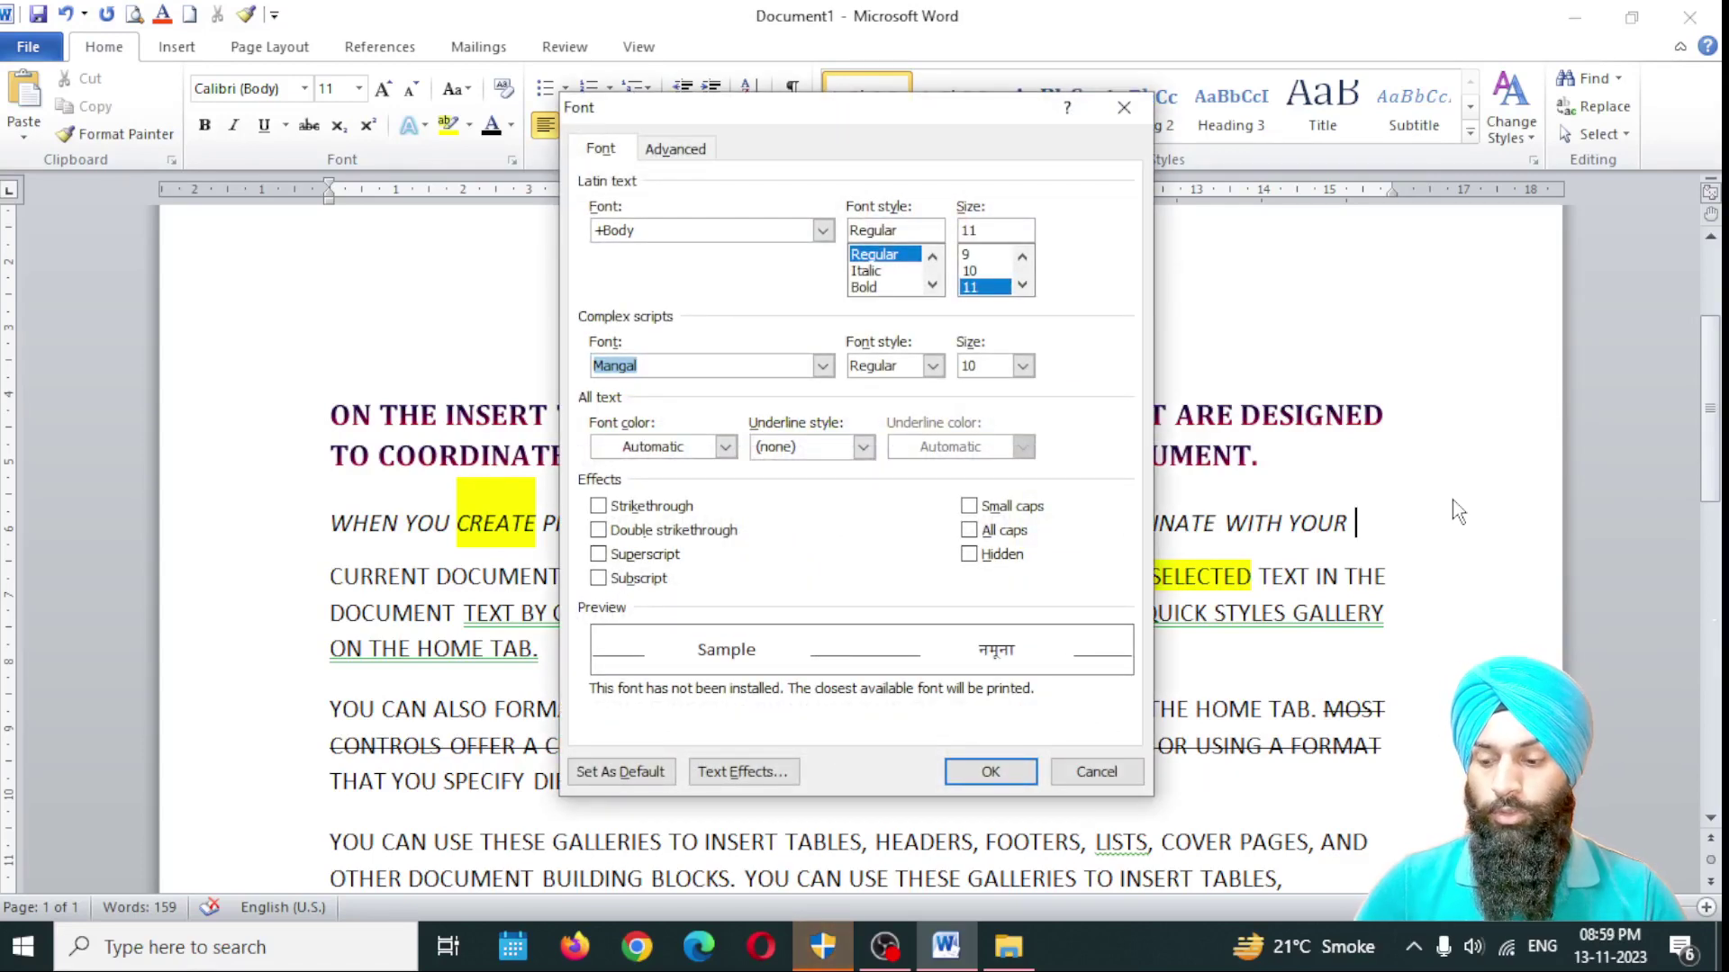
{"action": "key", "text": "Escape"}
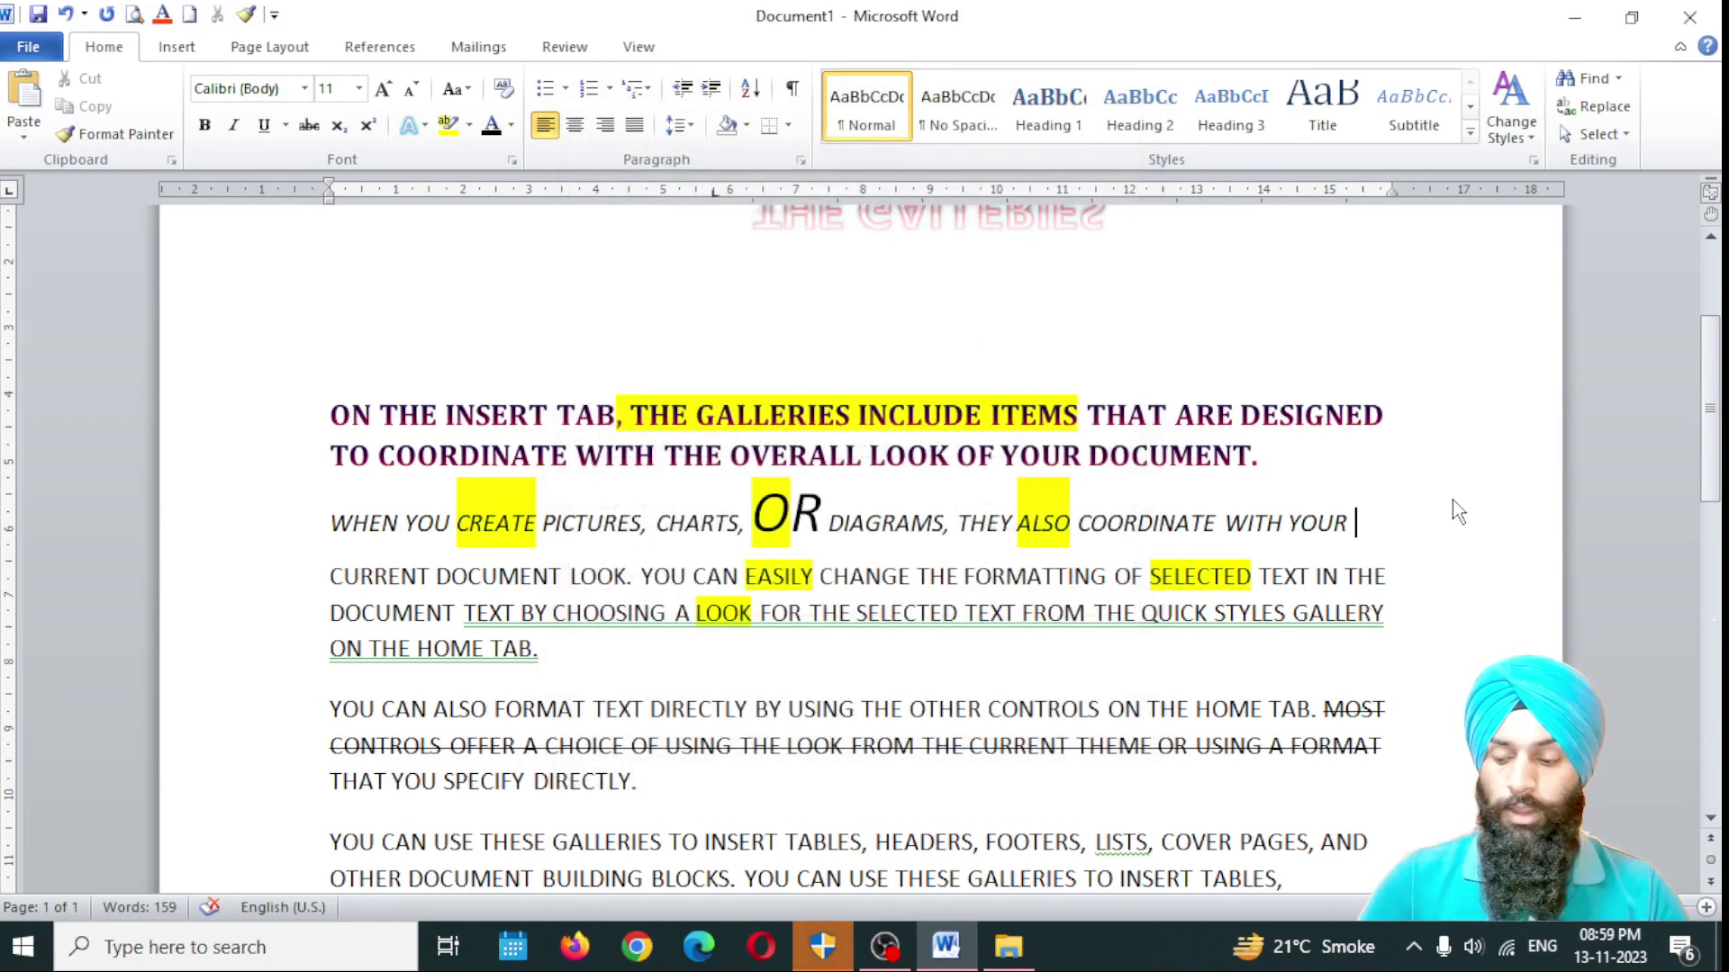
{"action": "key", "text": "ctrl+d"}
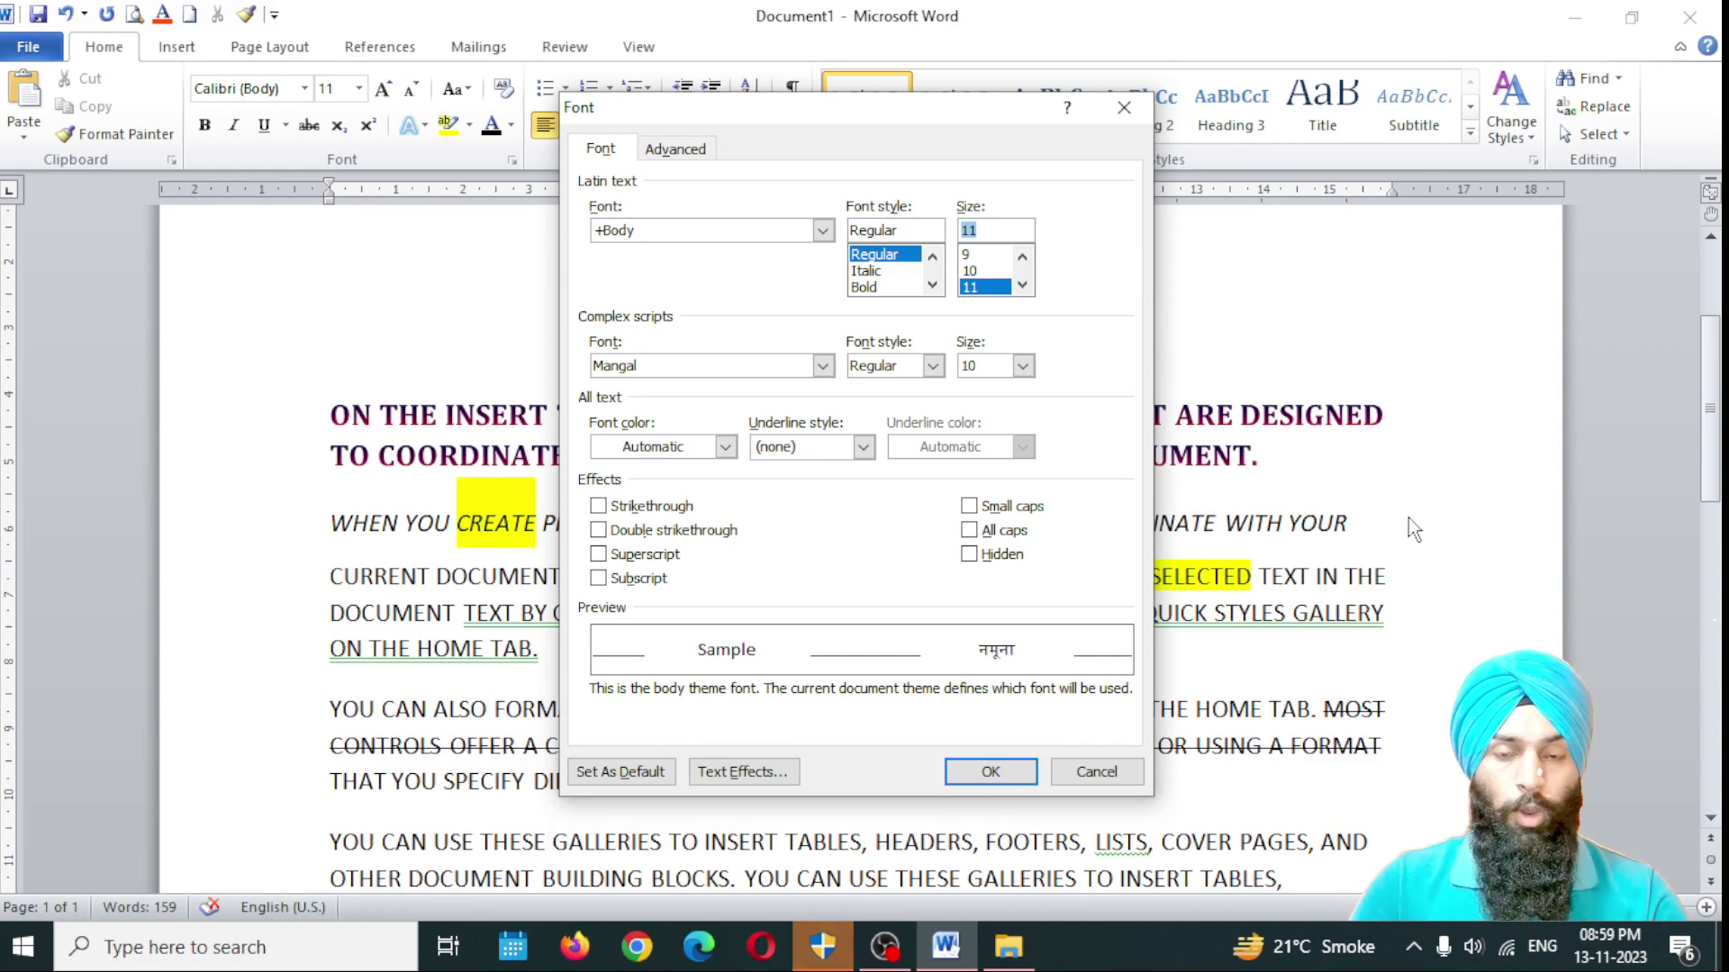
{"action": "key", "text": "Escape"}
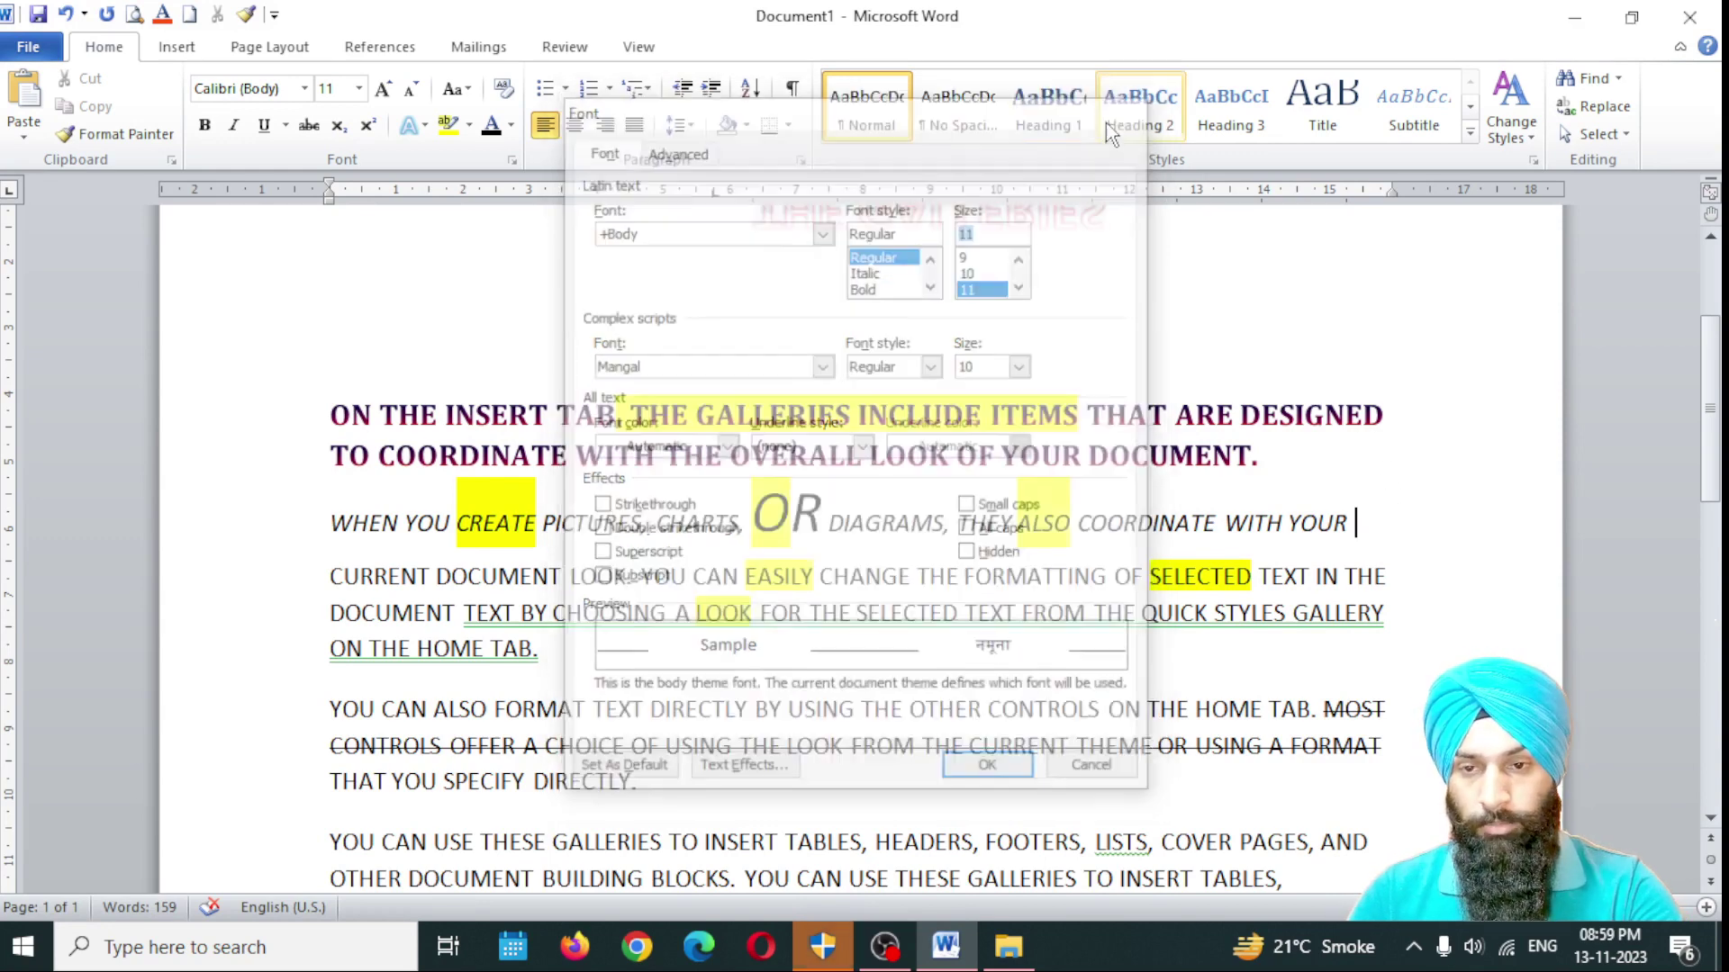
Step: Try the Italic and Bold font styles in the Font dialog, view the advanced character spacing options, and cancel the dialog
{"action": "left_click", "coordinate": [510, 160]}
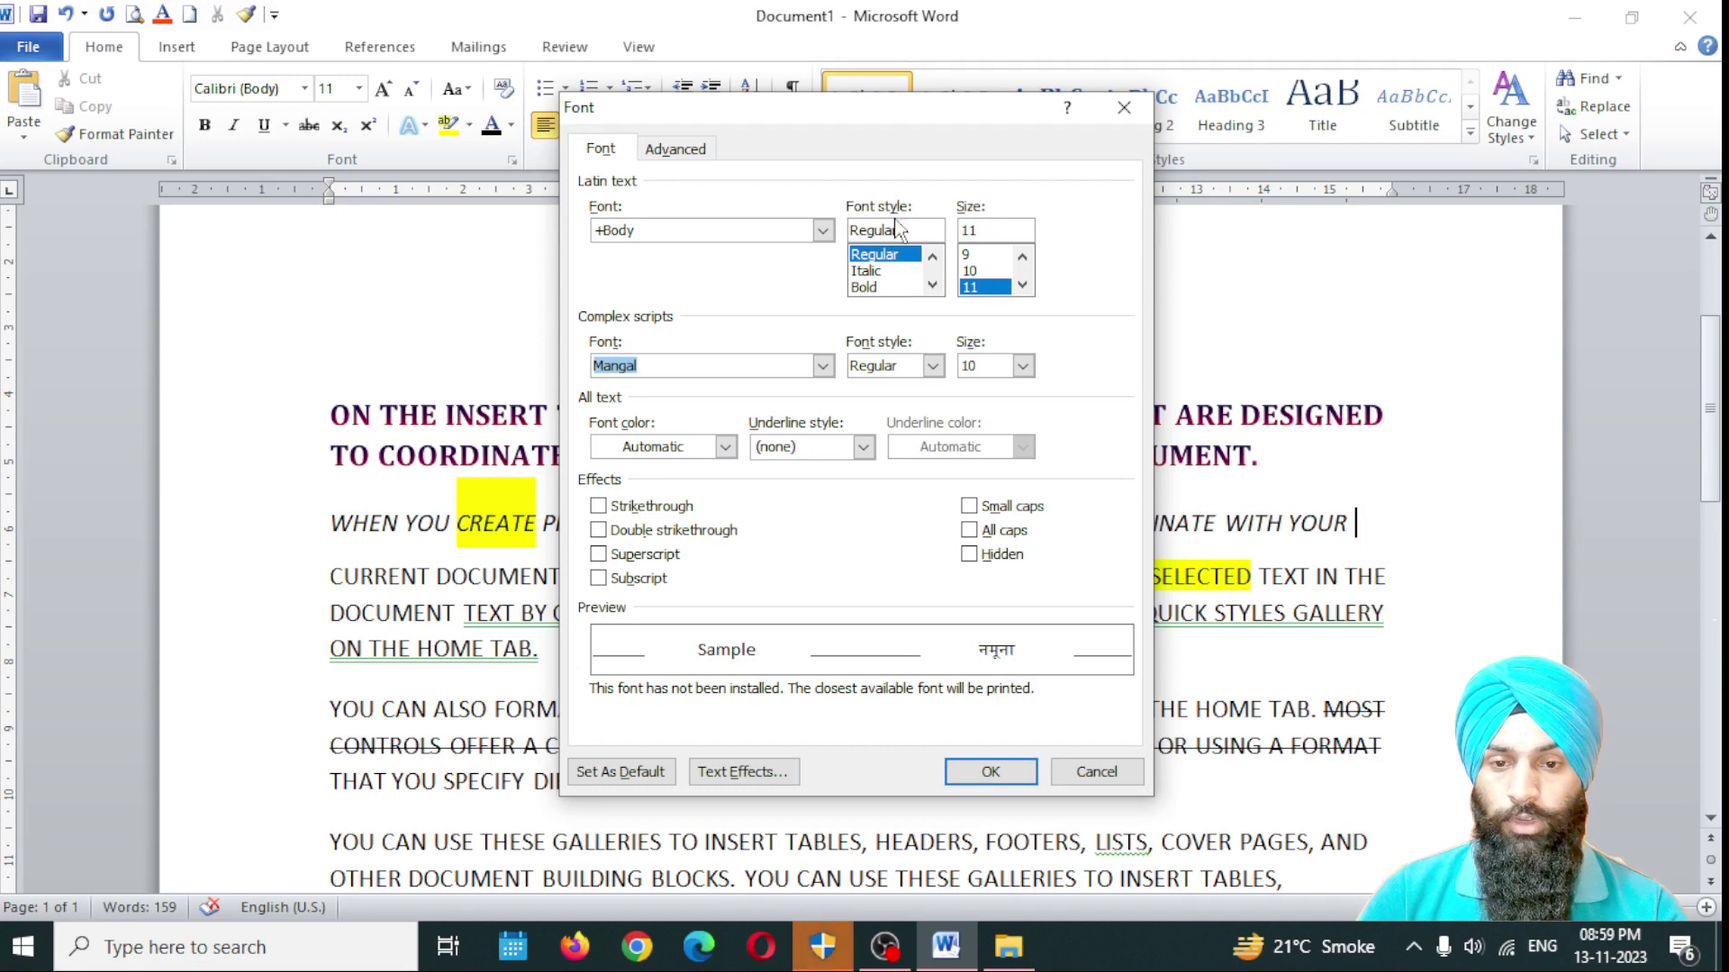
{"action": "left_click", "coordinate": [868, 272]}
{"action": "left_click", "coordinate": [864, 286]}
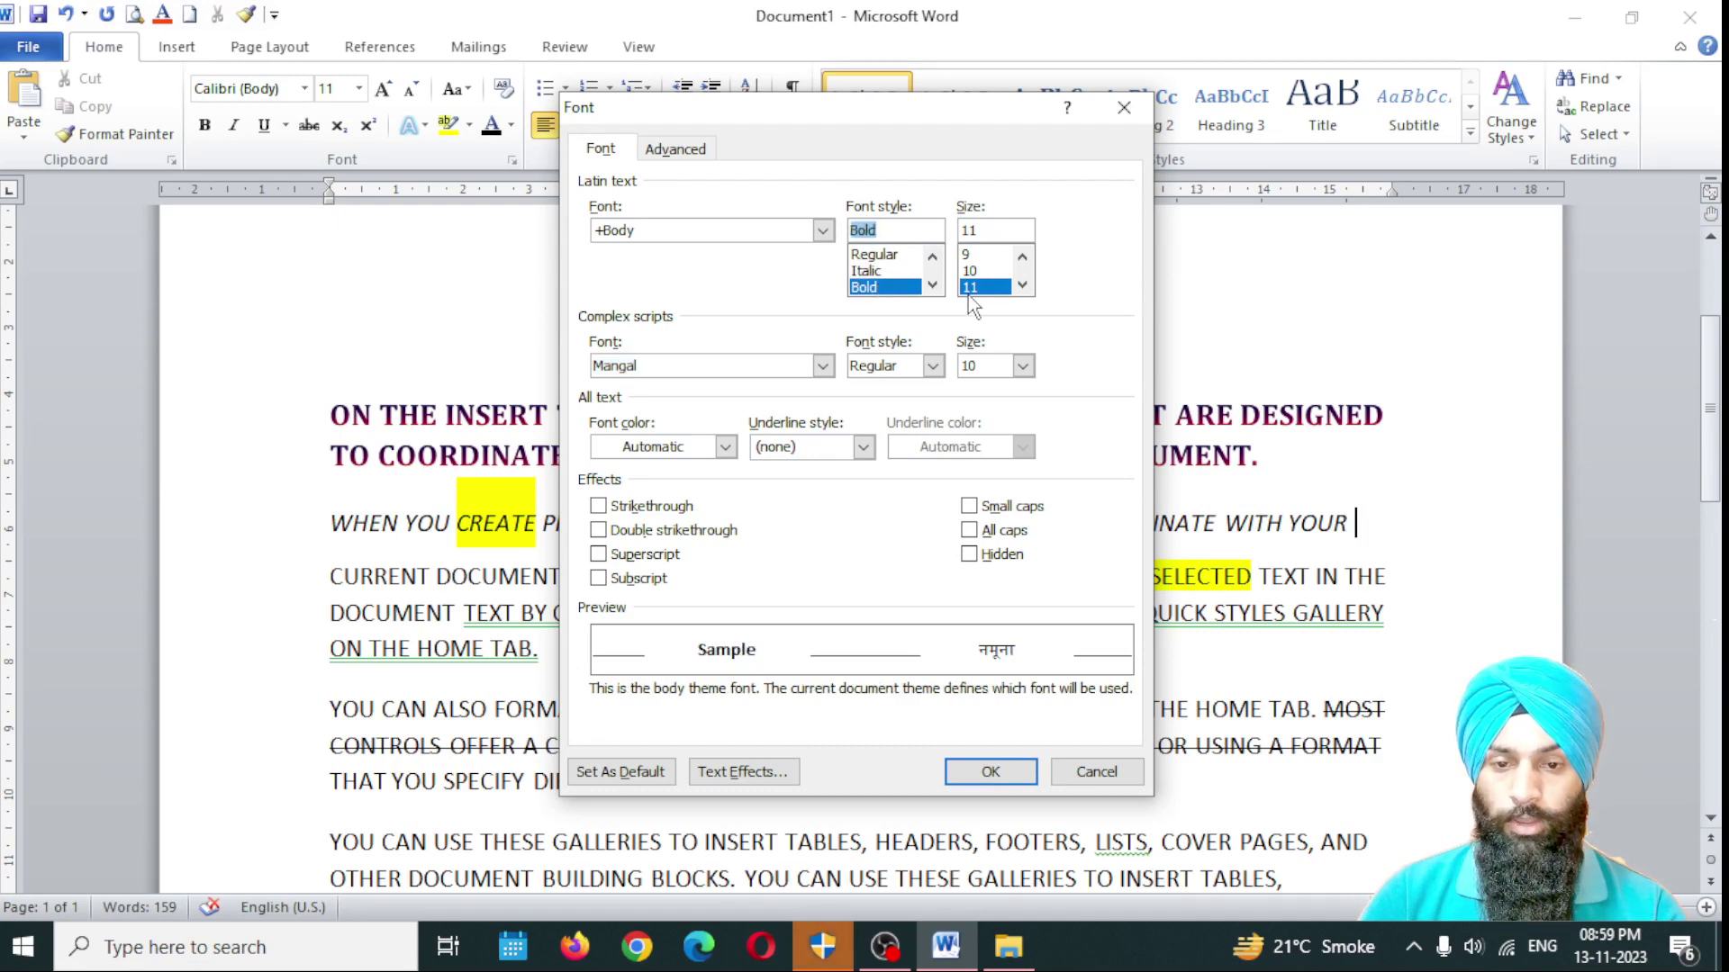
{"action": "left_click", "coordinate": [933, 286]}
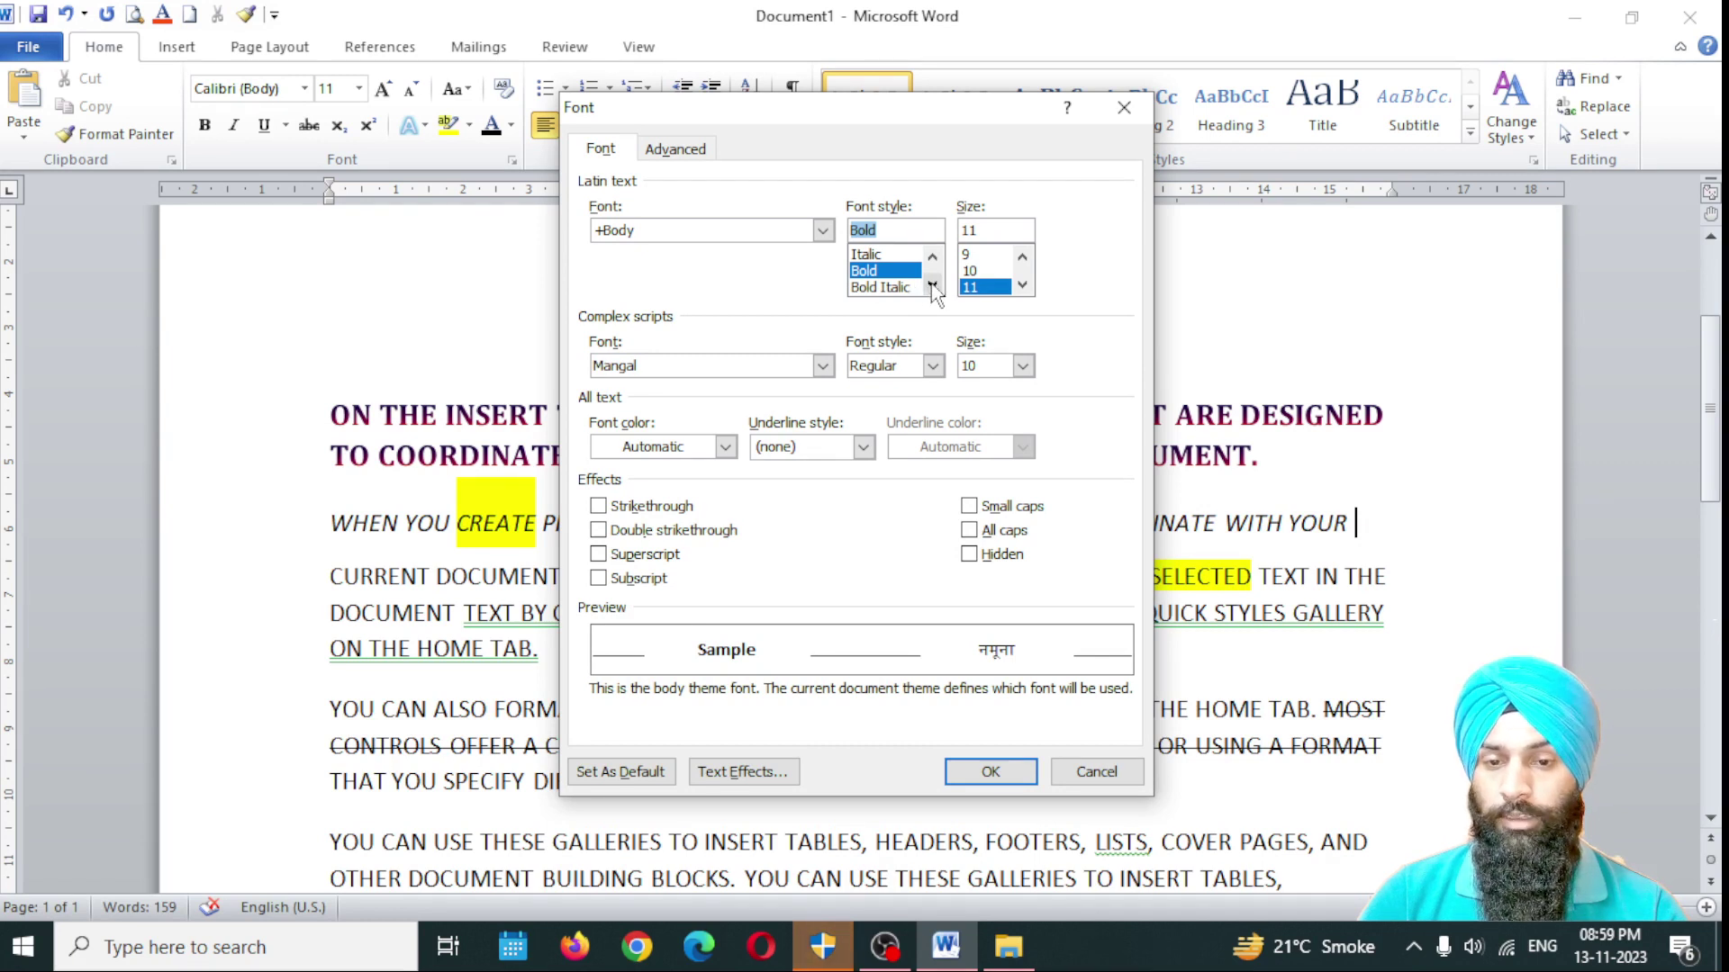
{"action": "left_click", "coordinate": [933, 257]}
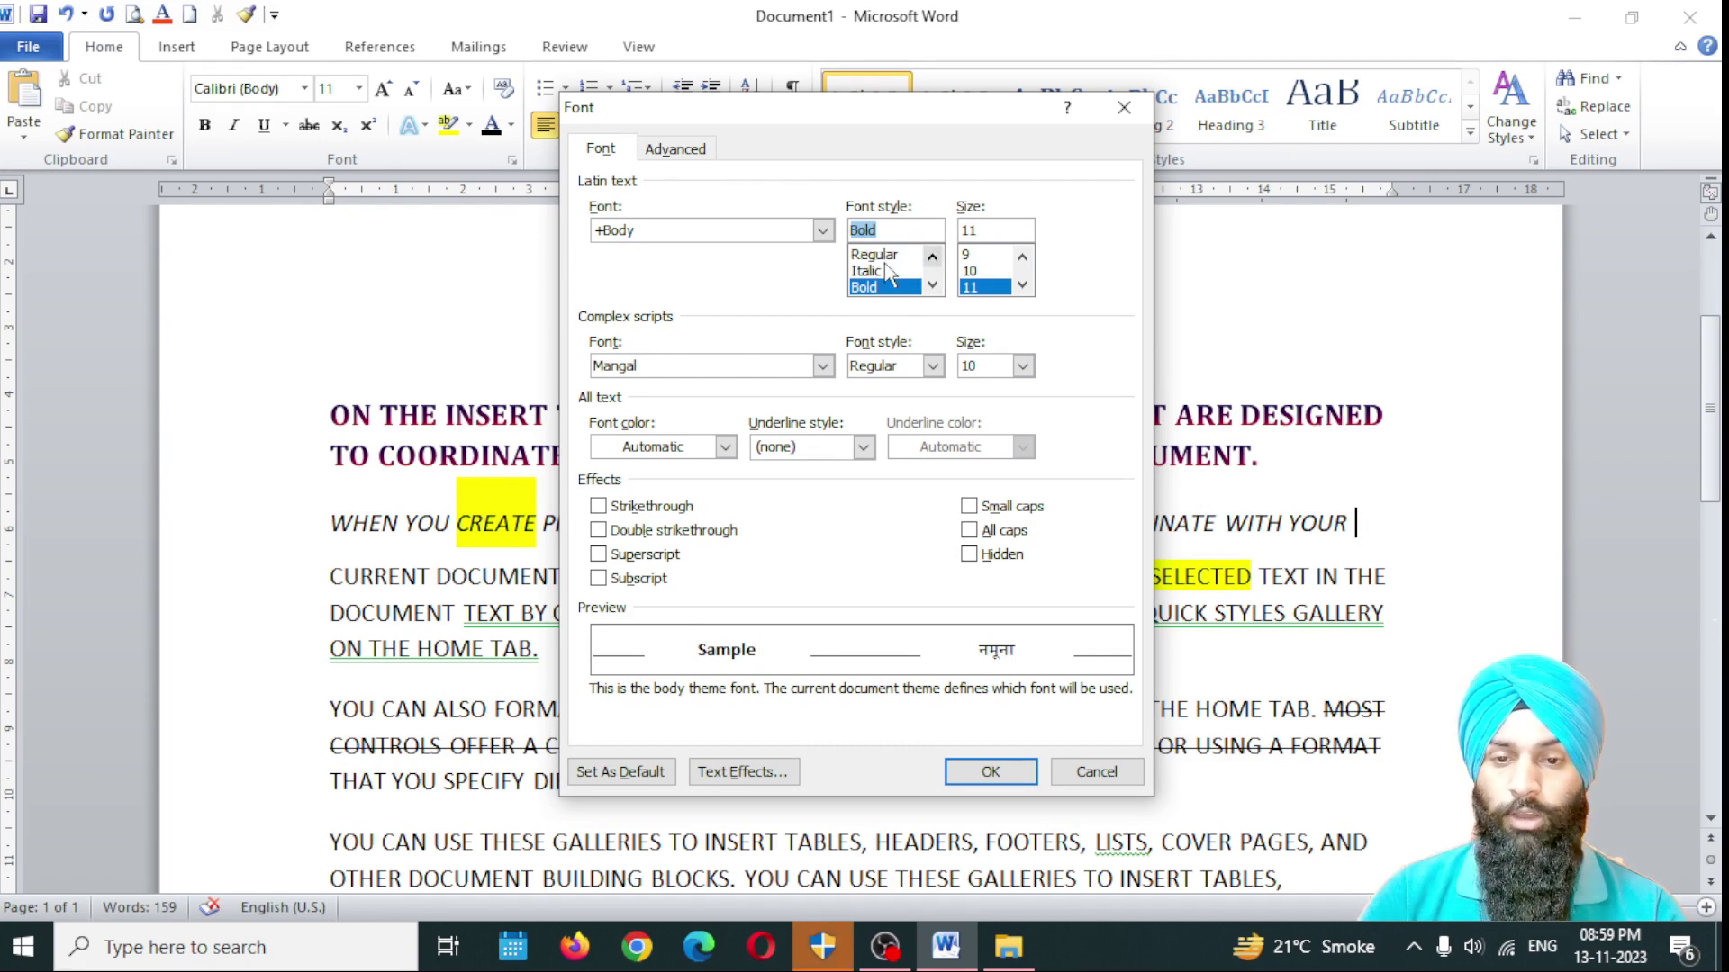
{"action": "left_click", "coordinate": [932, 284]}
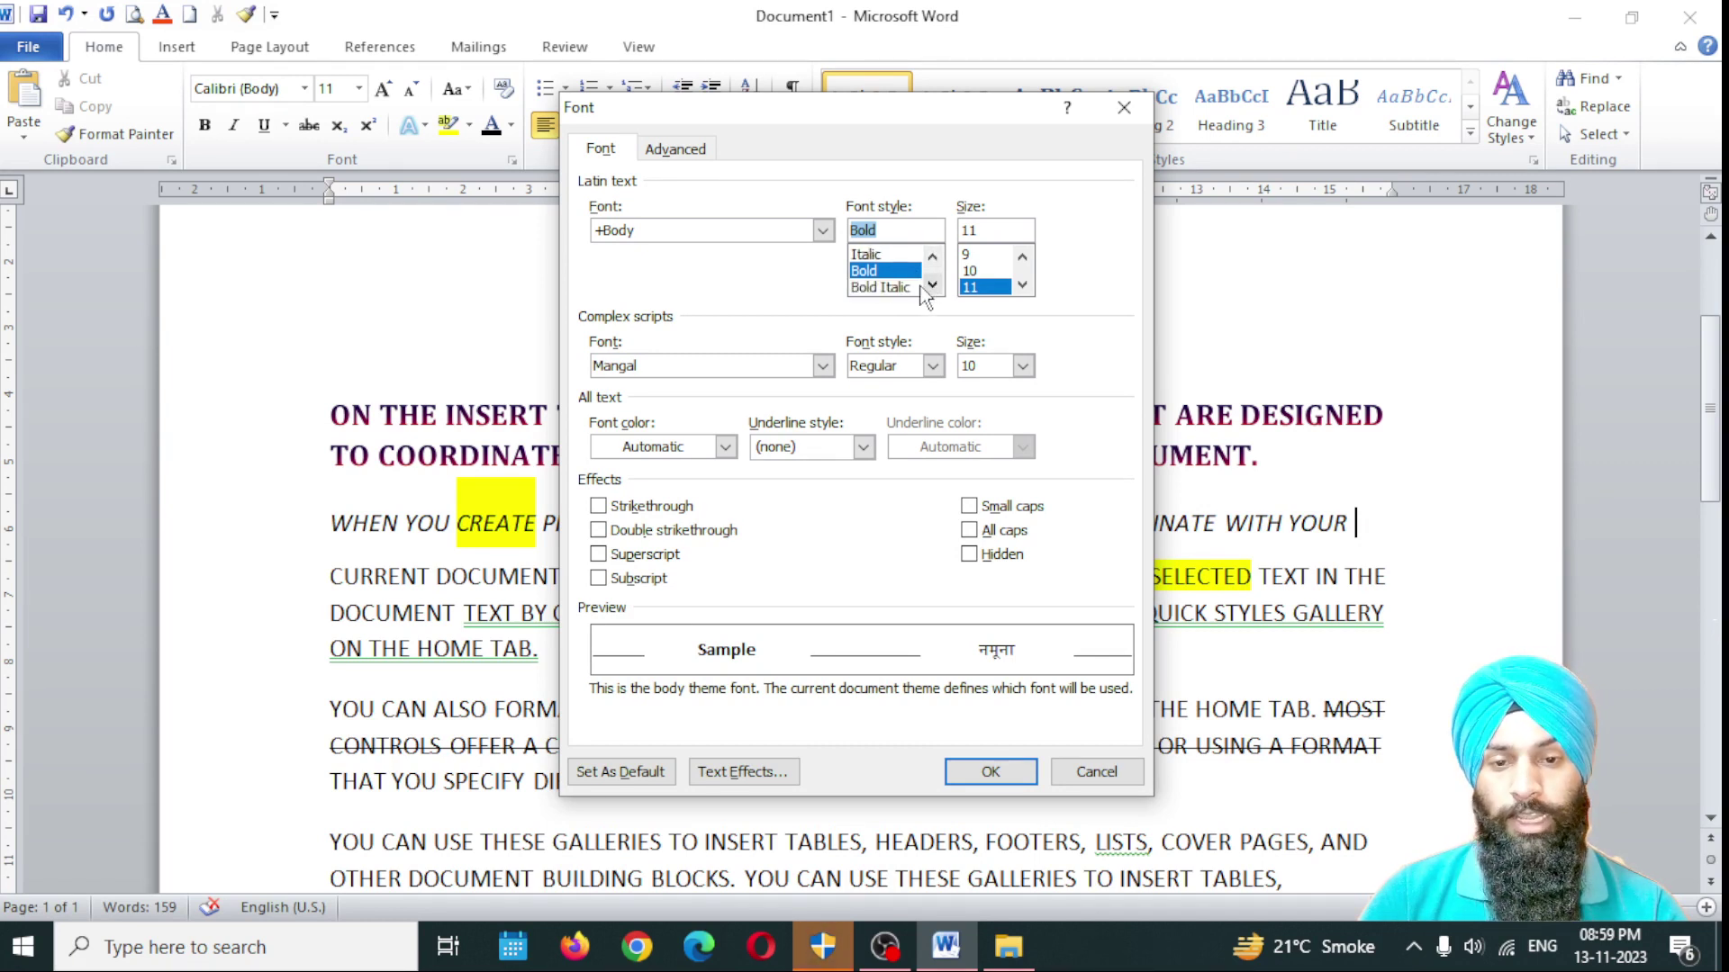
{"action": "left_click", "coordinate": [988, 287]}
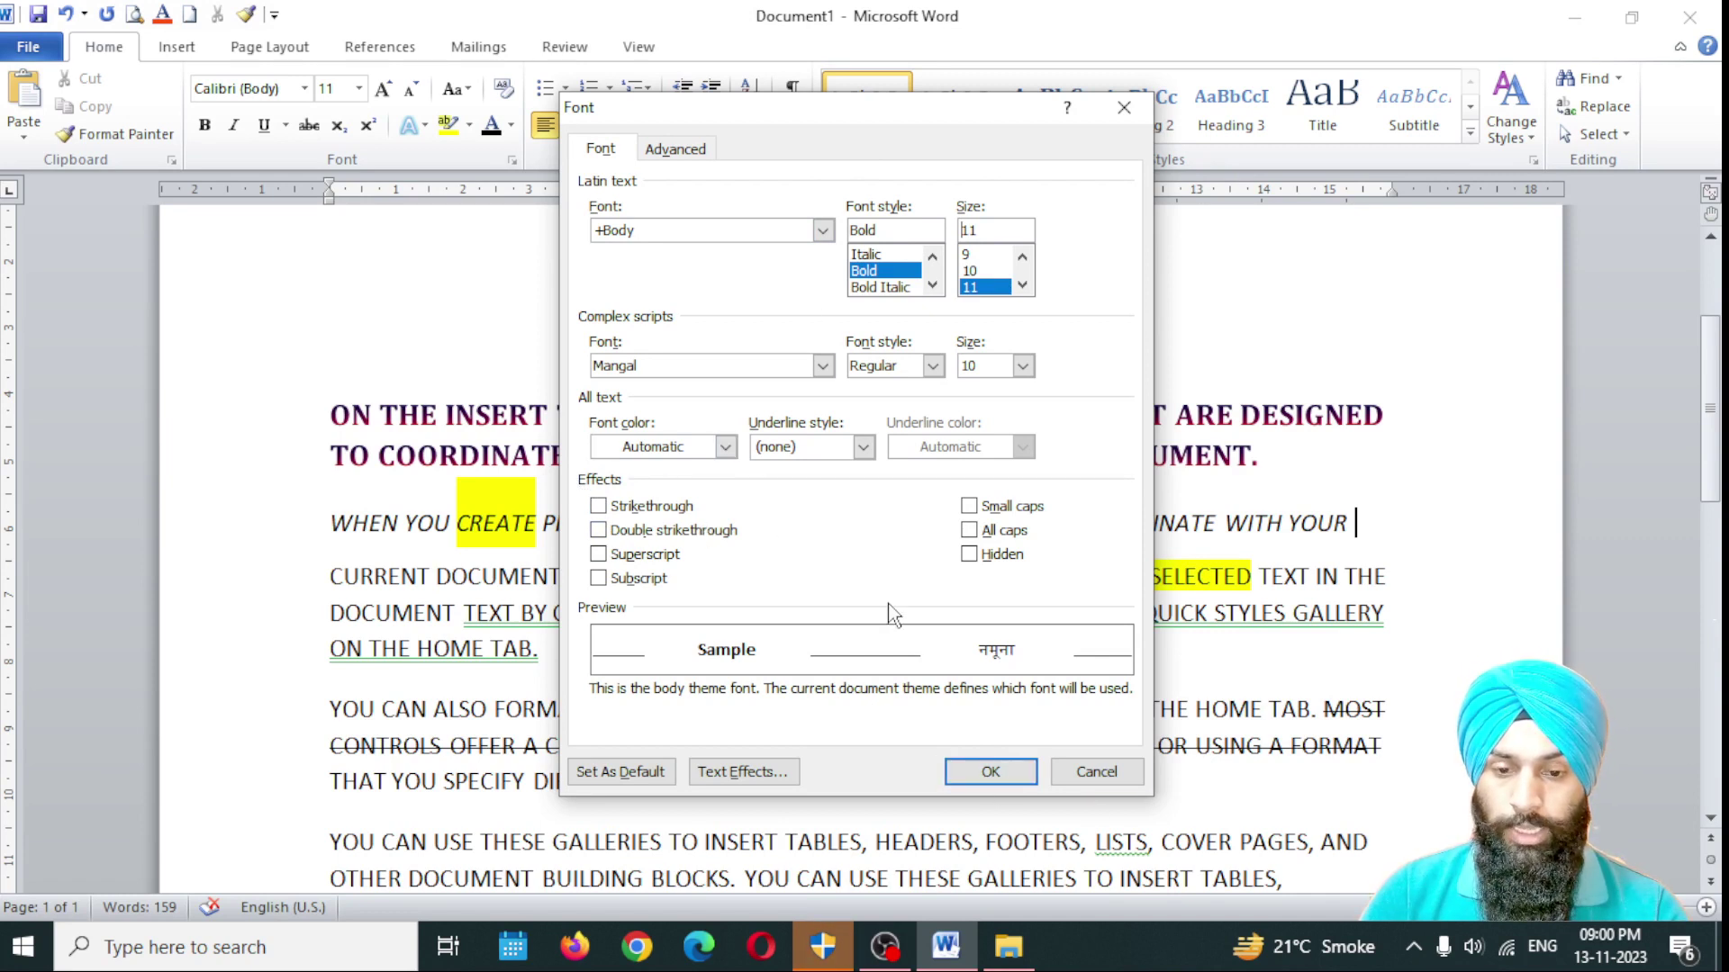
{"action": "left_click", "coordinate": [693, 150]}
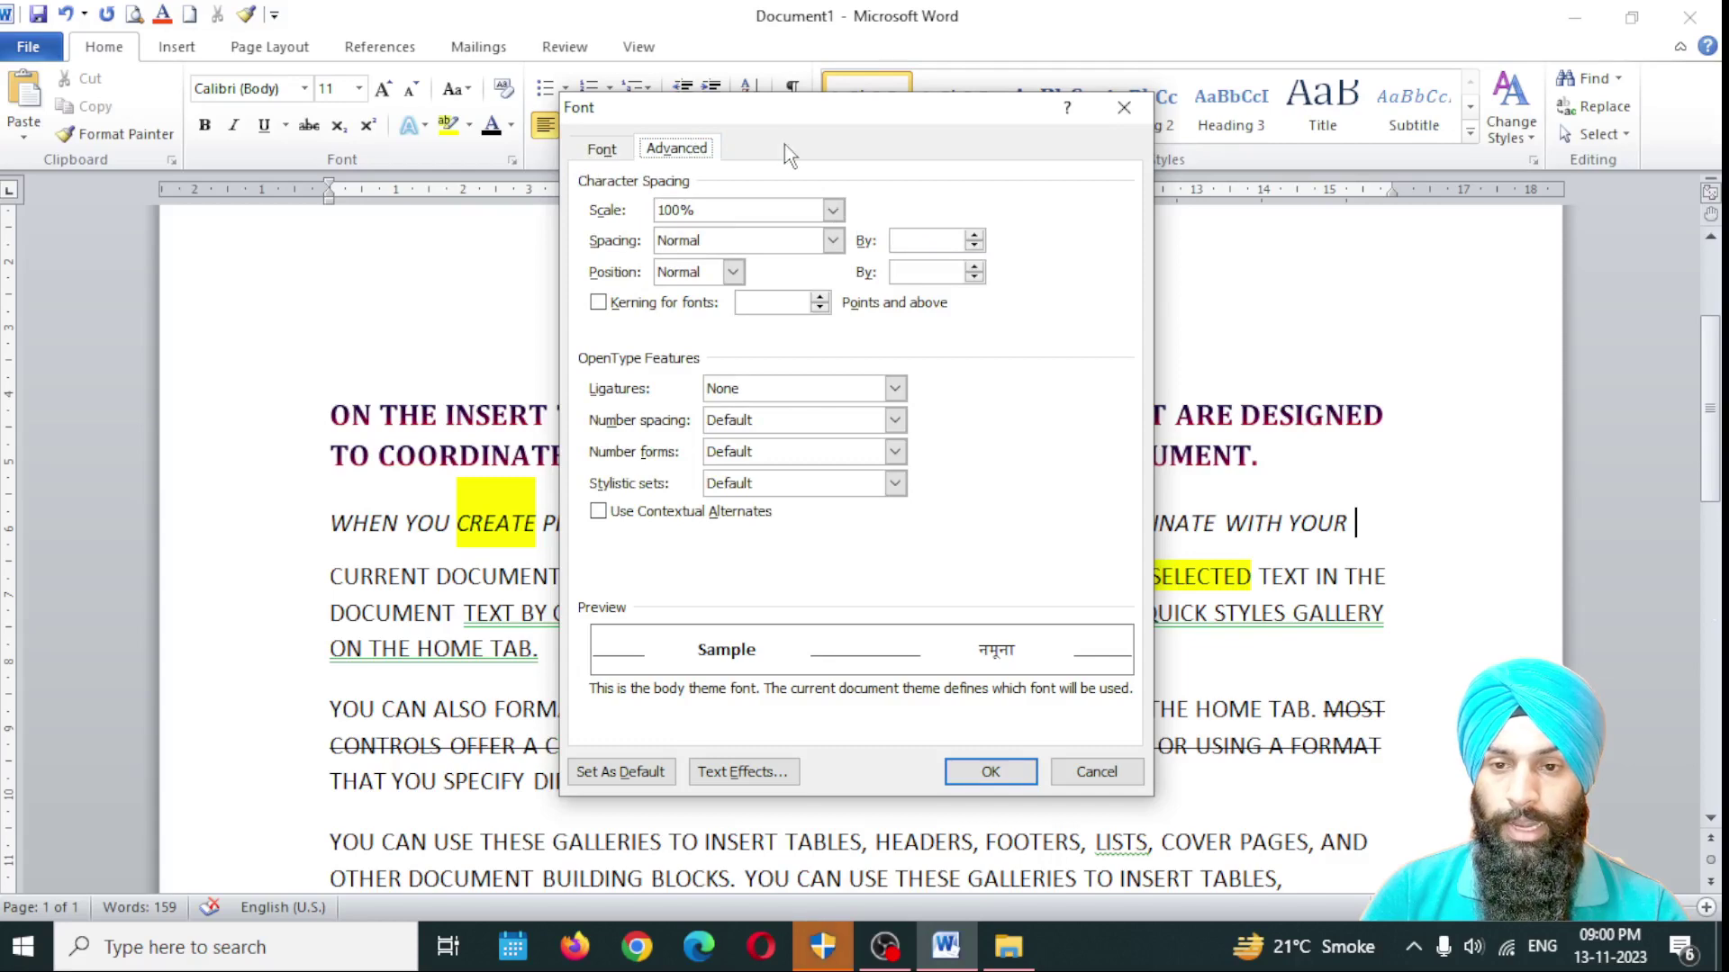
{"action": "left_click", "coordinate": [1096, 771]}
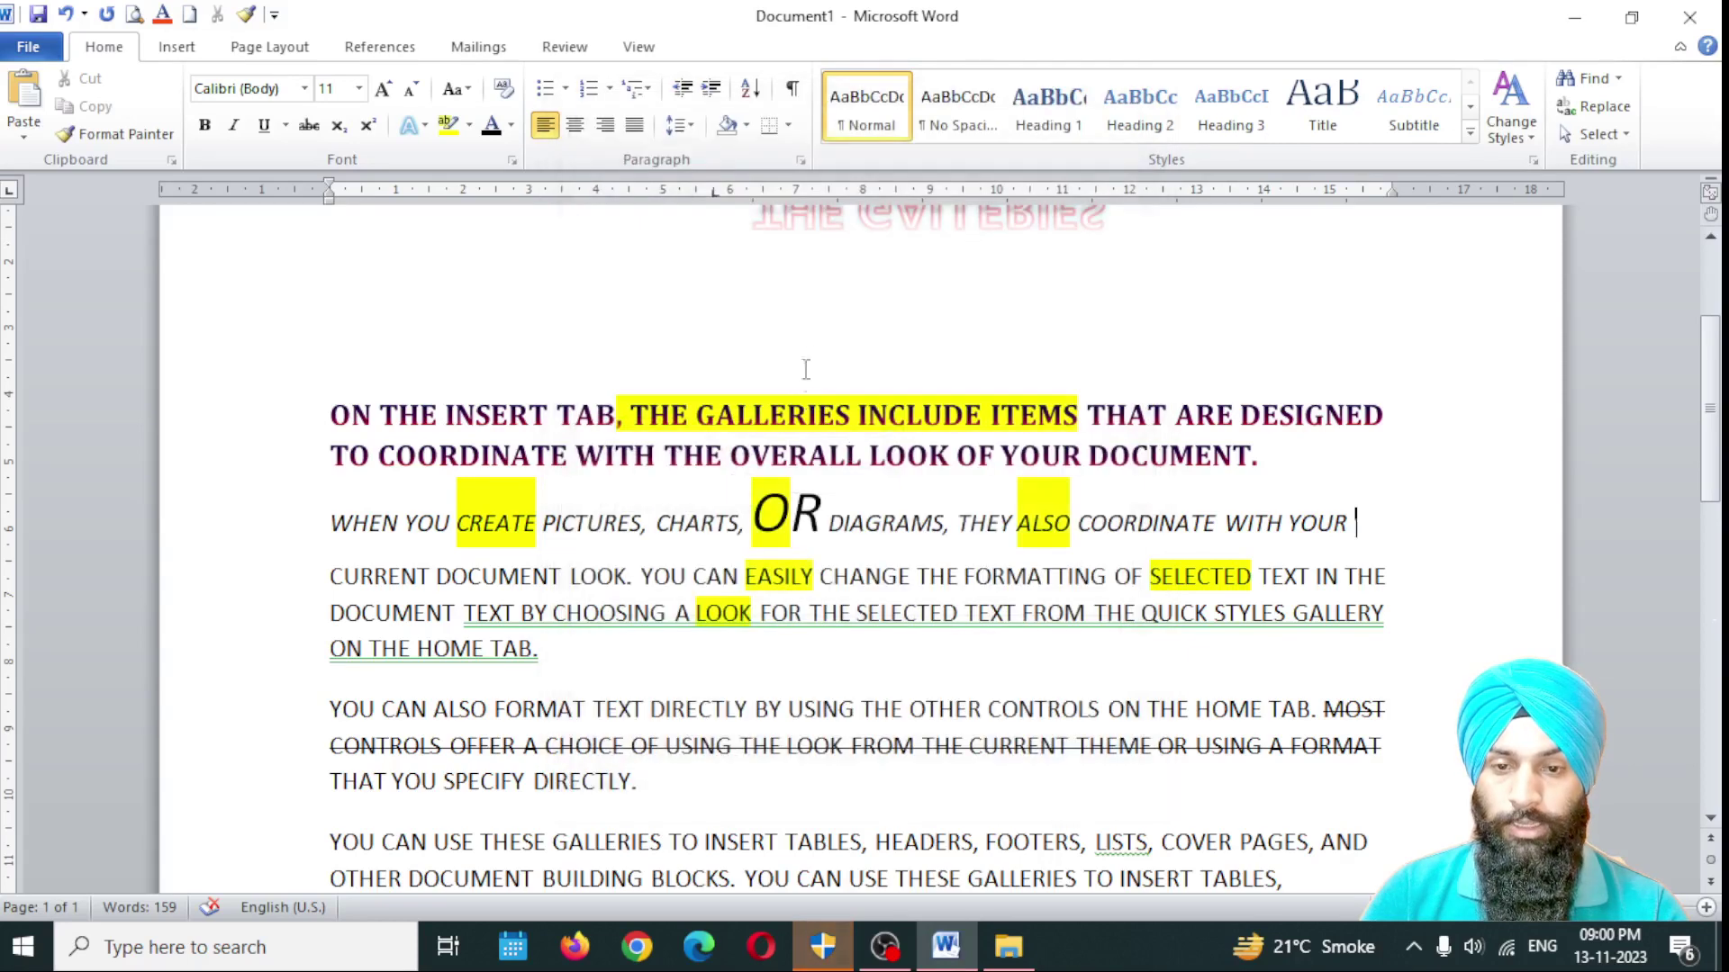
Step: Set the character spacing of the "THE GALLERIES" heading to Expanded in the advanced Font dialog settings
{"action": "scroll", "coordinate": [806, 369], "scroll_direction": "up", "scroll_amount": 3}
{"action": "left_click_drag", "start_coordinate": [754, 341], "coordinate": [1103, 346]}
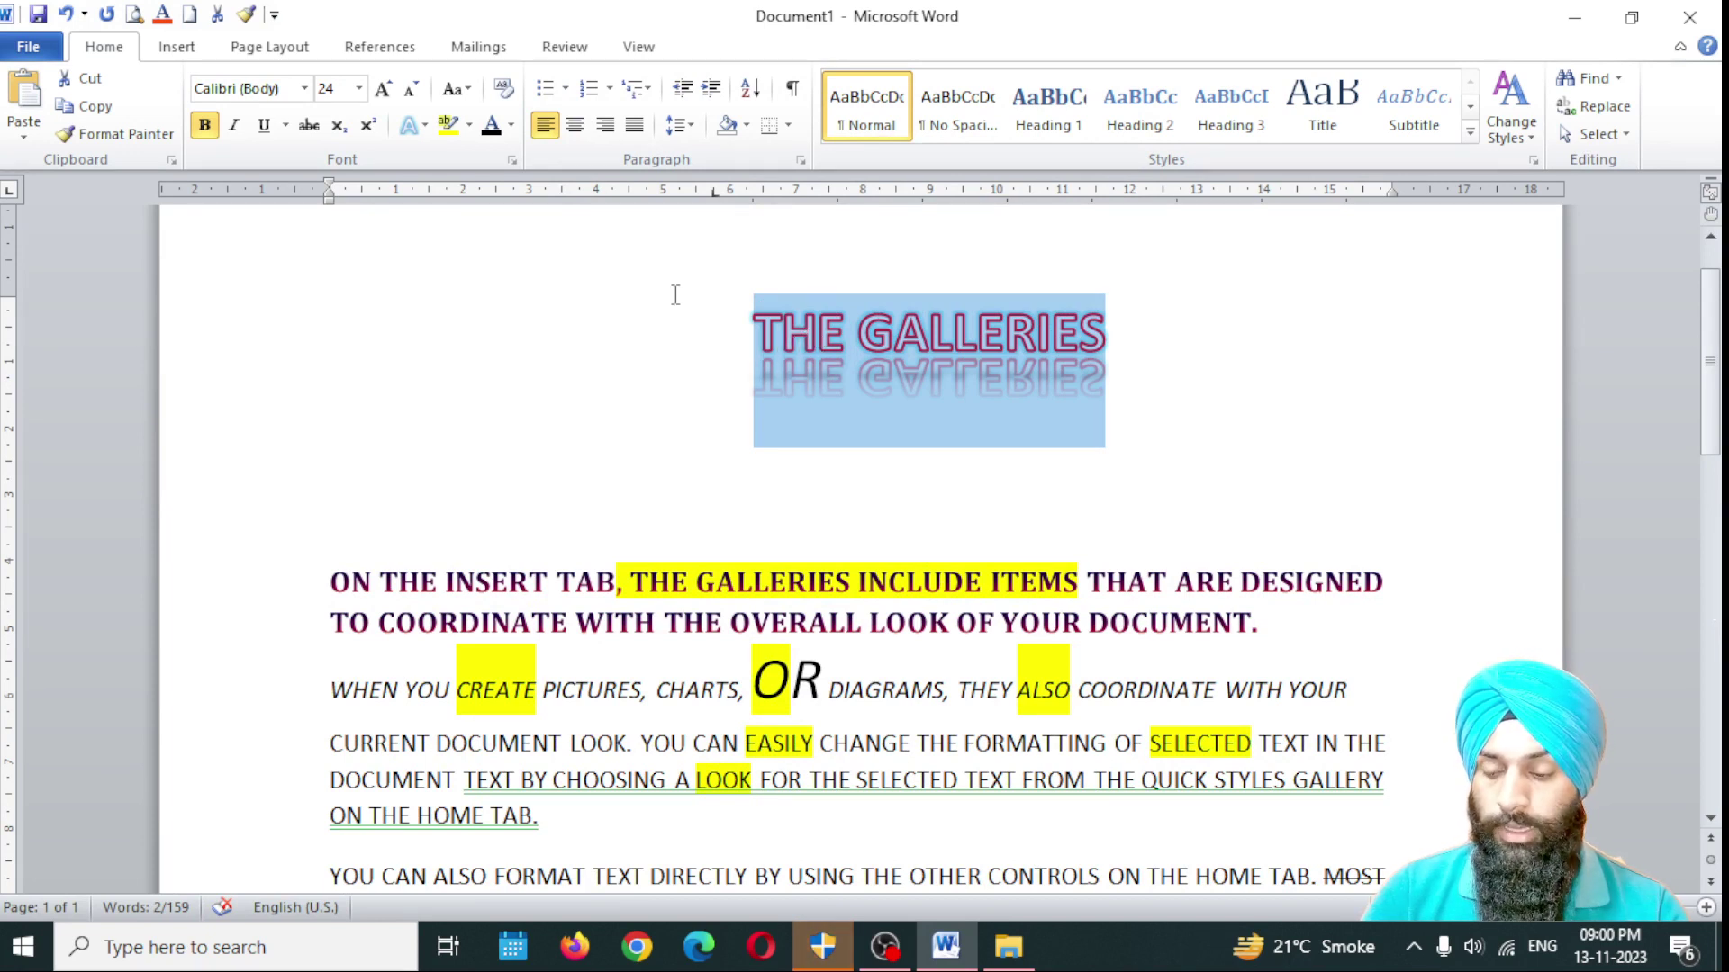
{"action": "key", "text": "ctrl+d"}
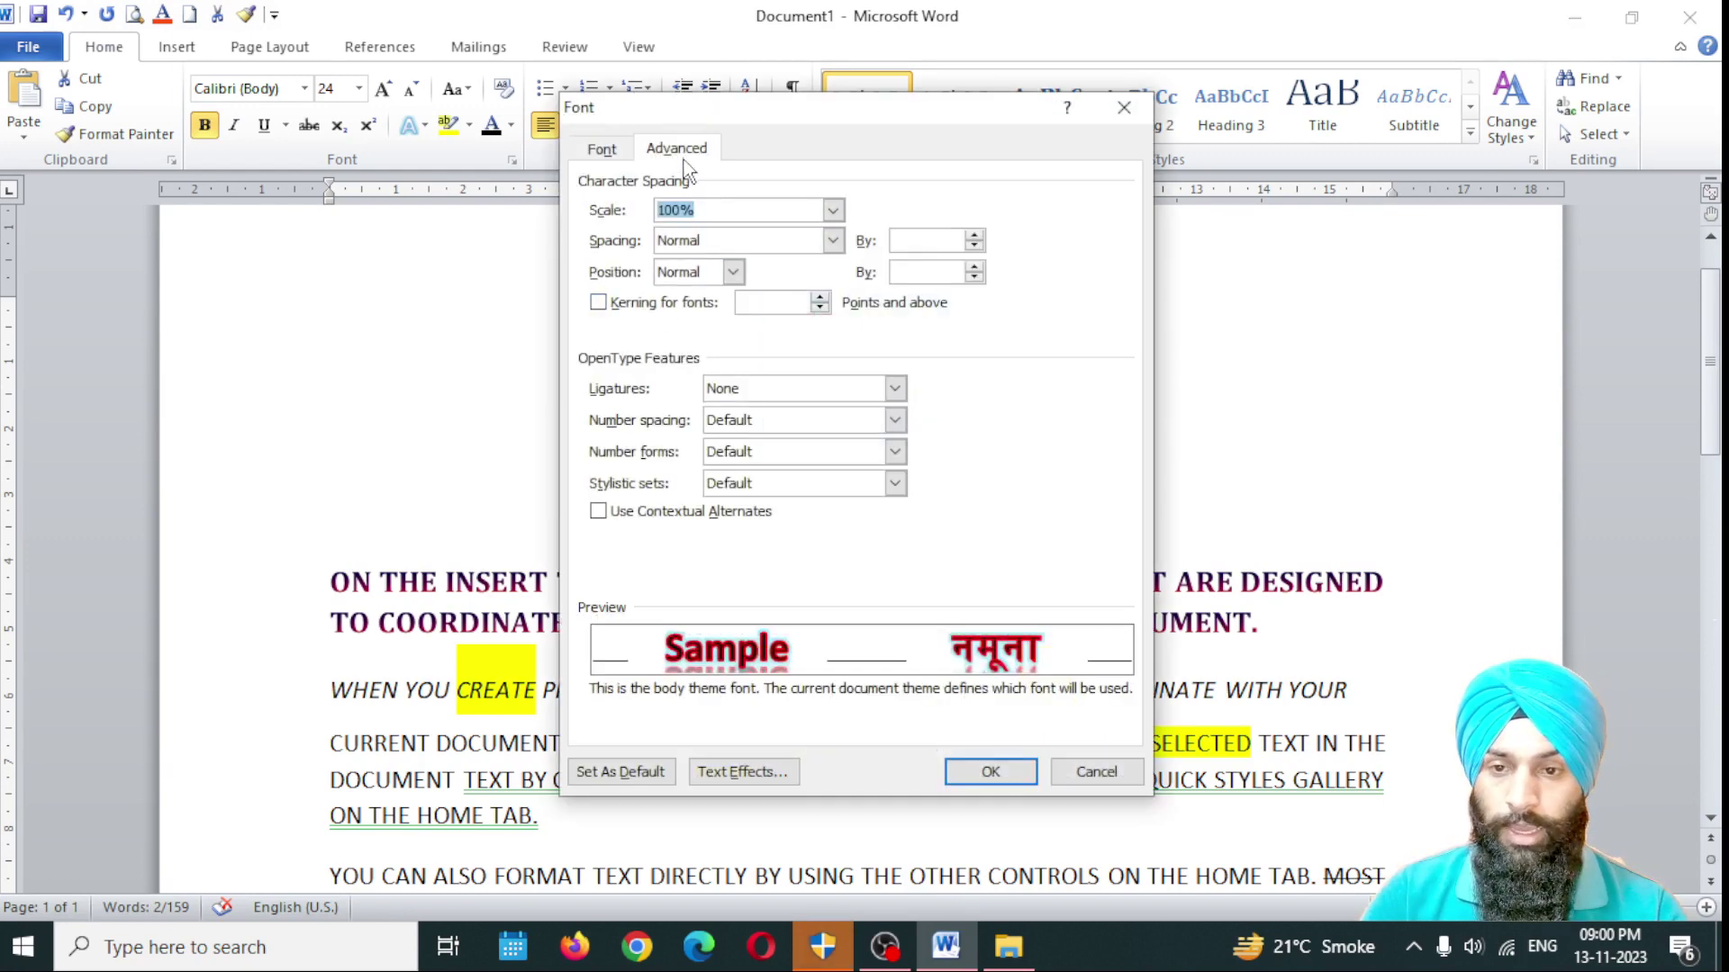
{"action": "left_click_drag", "start_coordinate": [815, 115], "coordinate": [375, 160]}
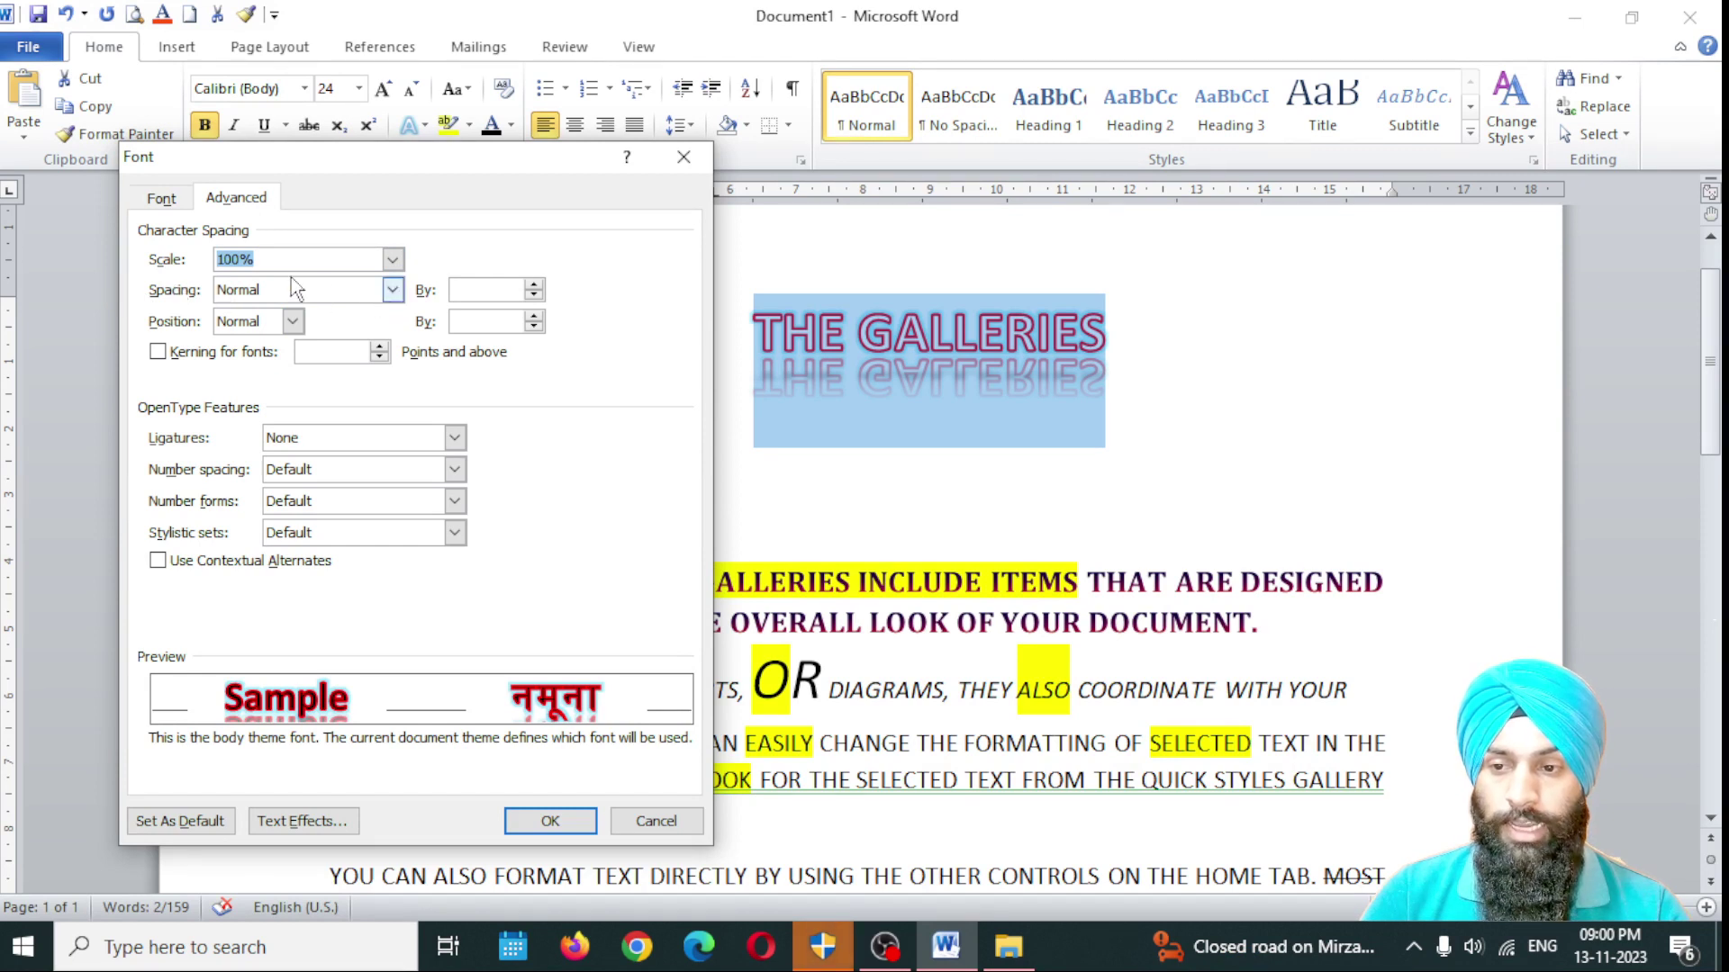
{"action": "left_click", "coordinate": [400, 289]}
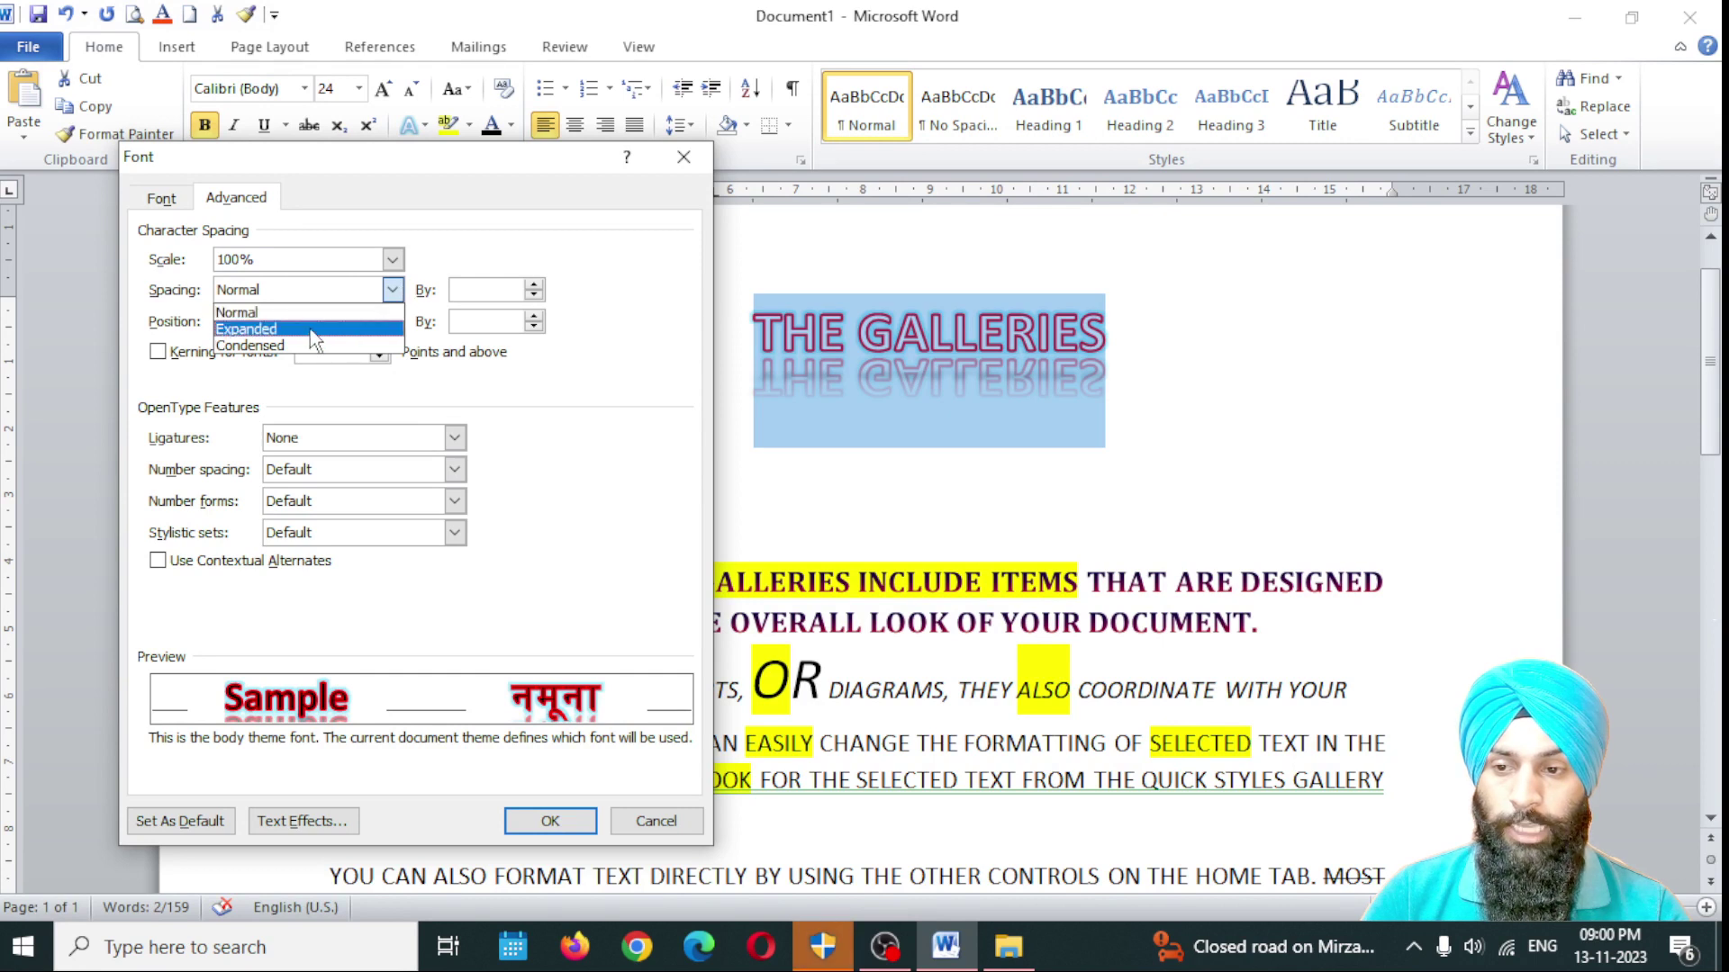
{"action": "left_click", "coordinate": [264, 332]}
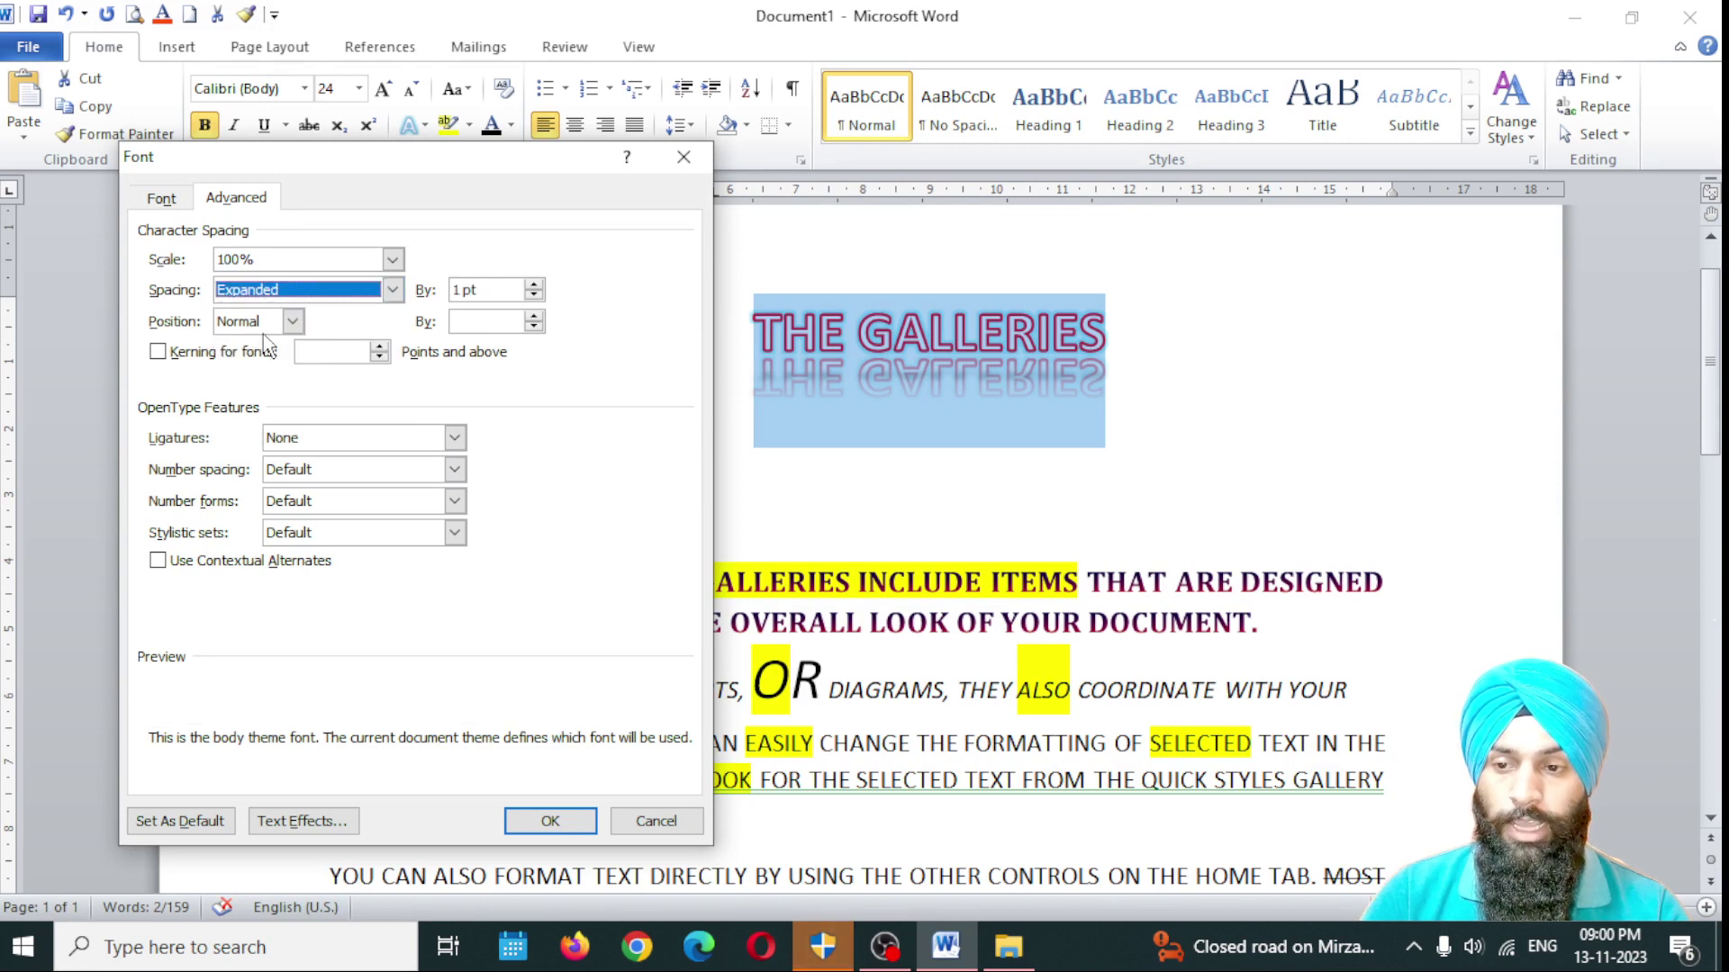
Step: Adjust the expanded spacing amount to about 14.7 pt, keep the position at Normal, and apply the settings to the heading
{"action": "left_click", "coordinate": [465, 289]}
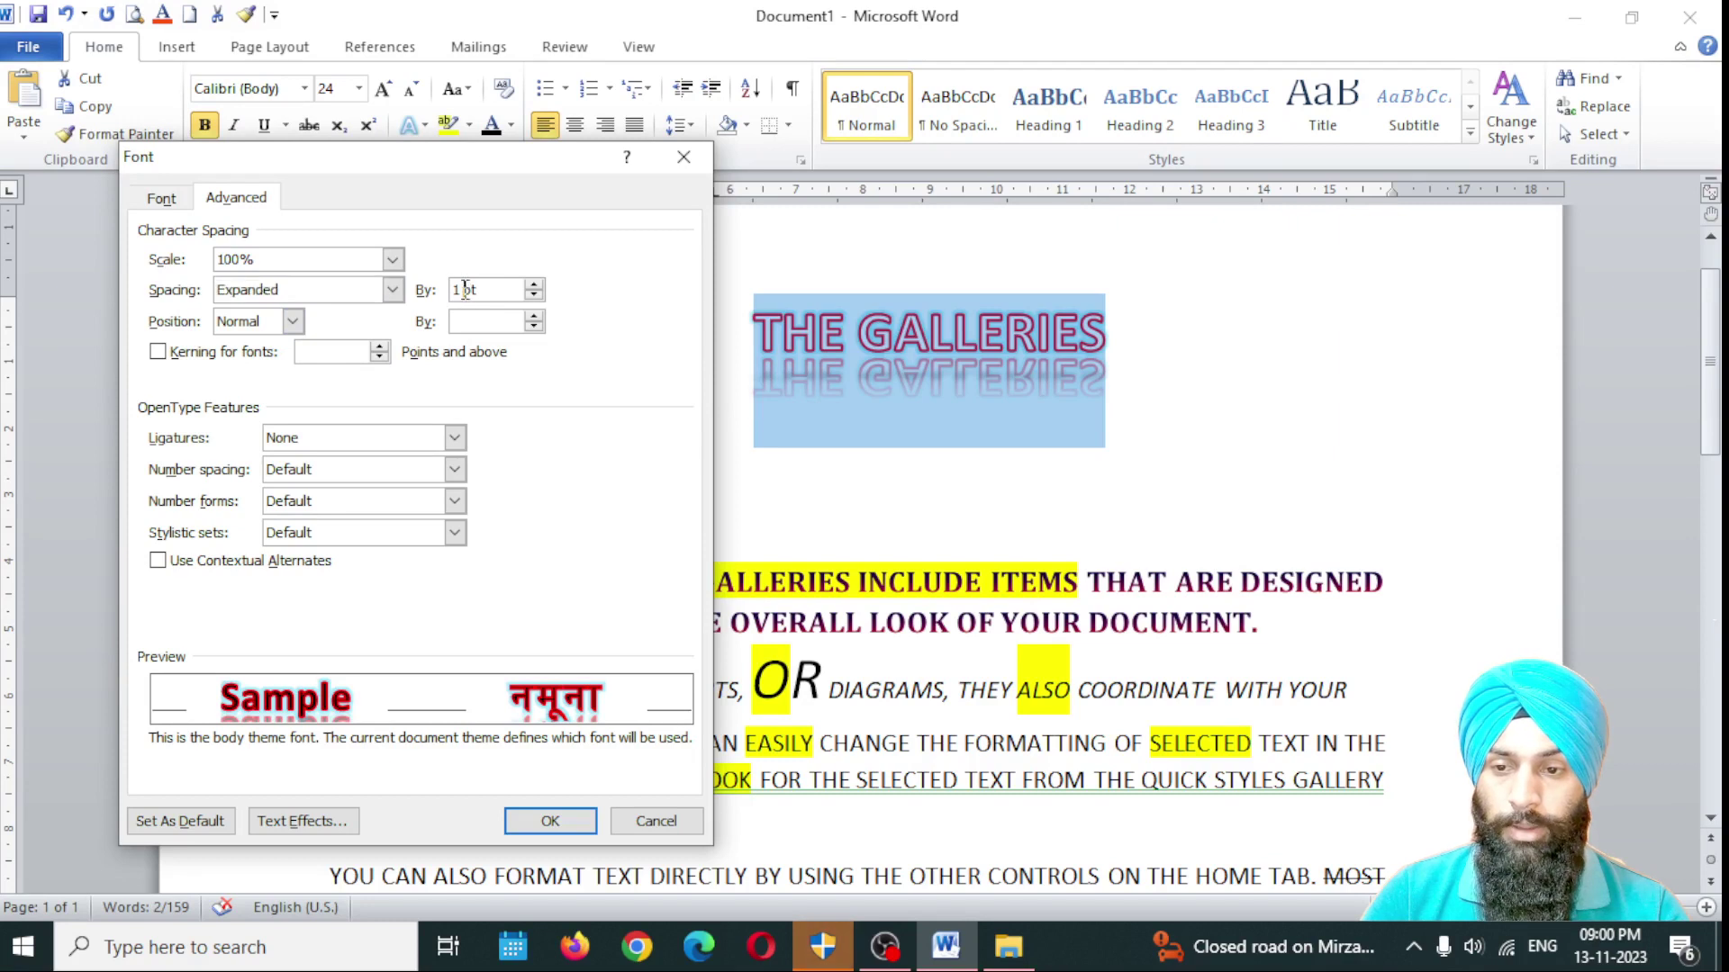
{"action": "left_click", "coordinate": [540, 287]}
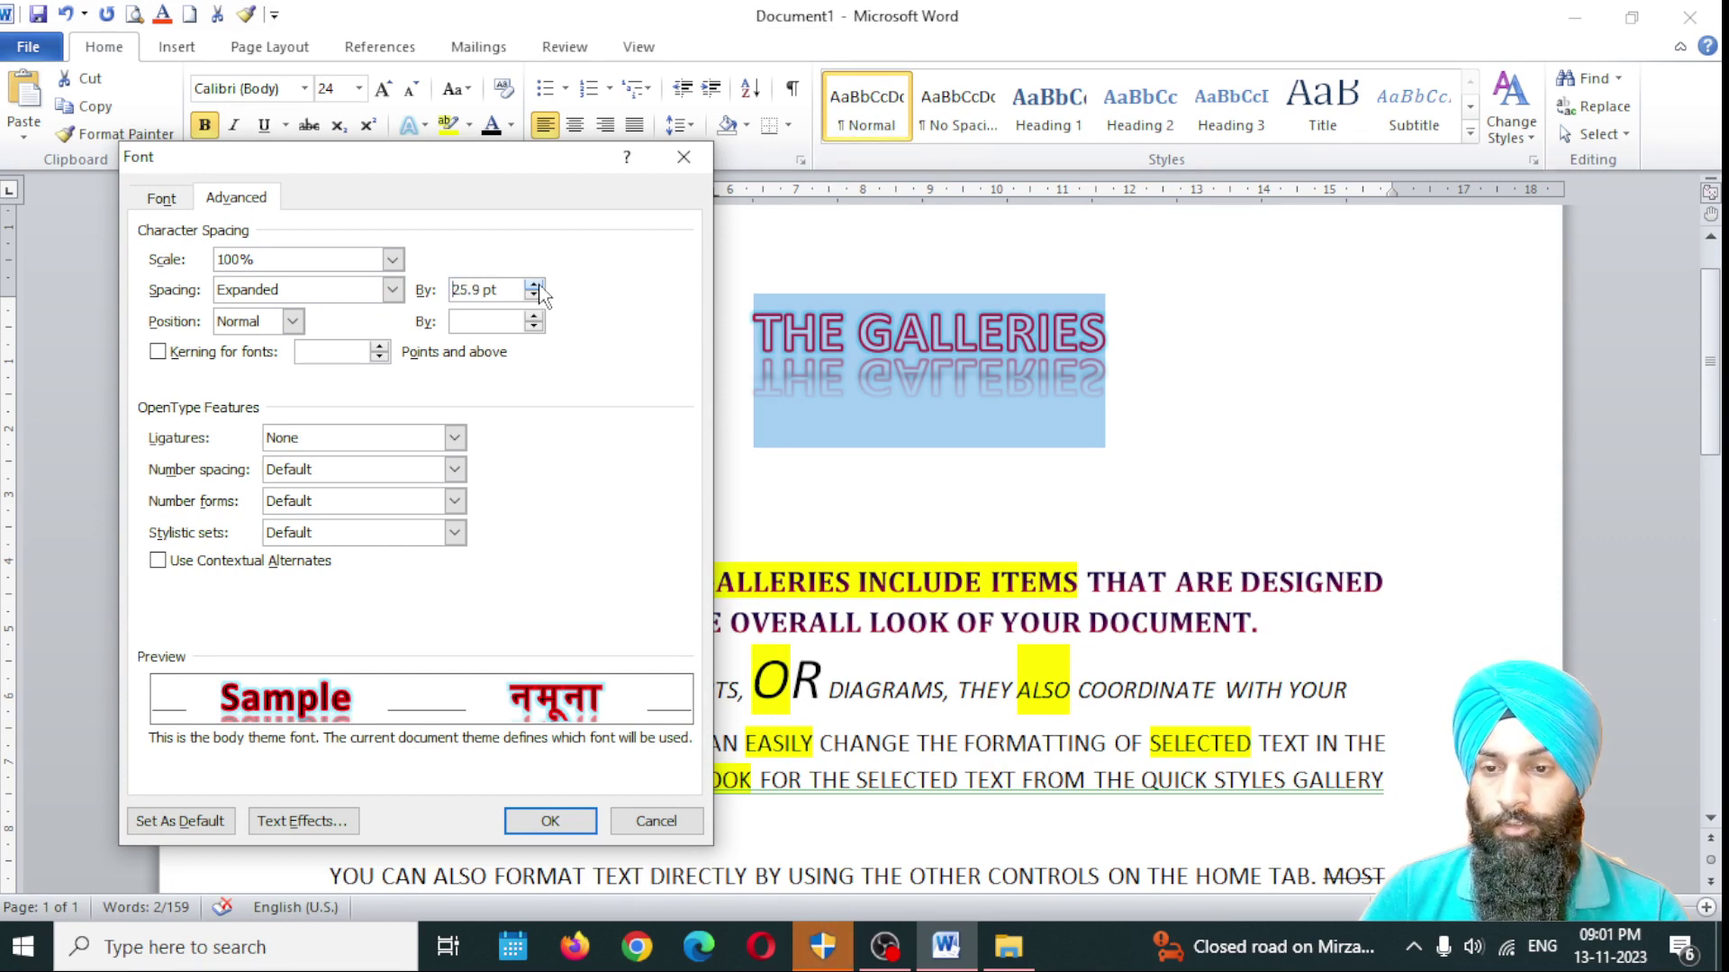
{"action": "left_click", "coordinate": [534, 286]}
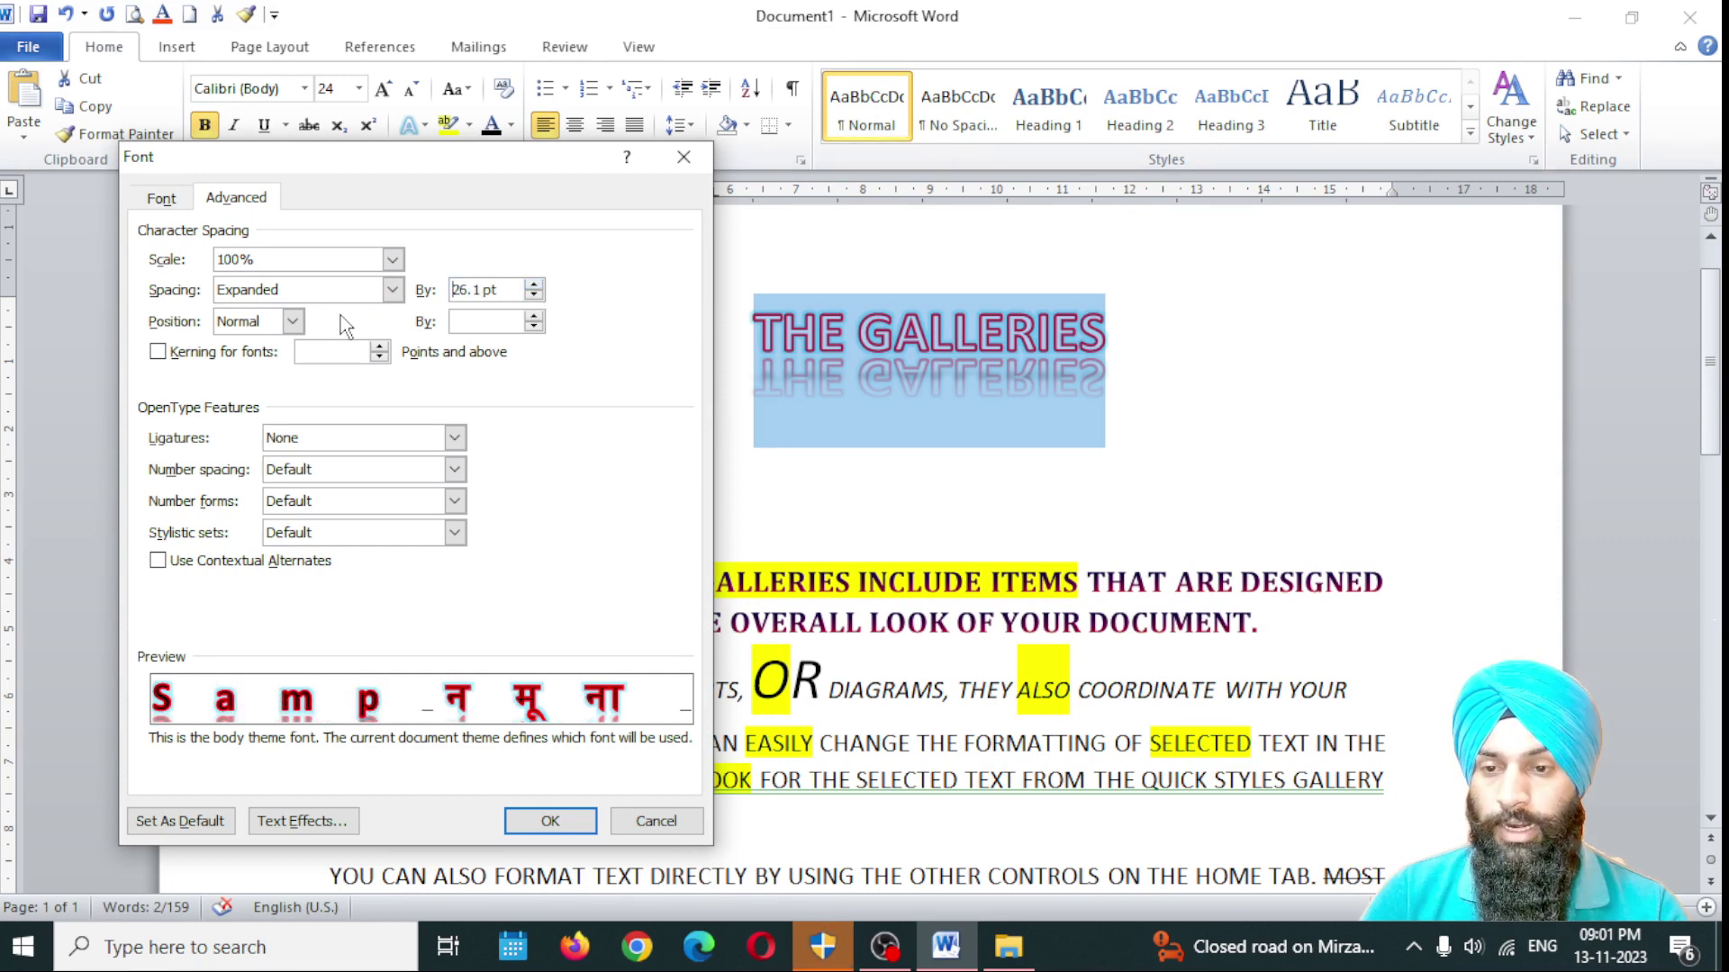
{"action": "left_click", "coordinate": [534, 297]}
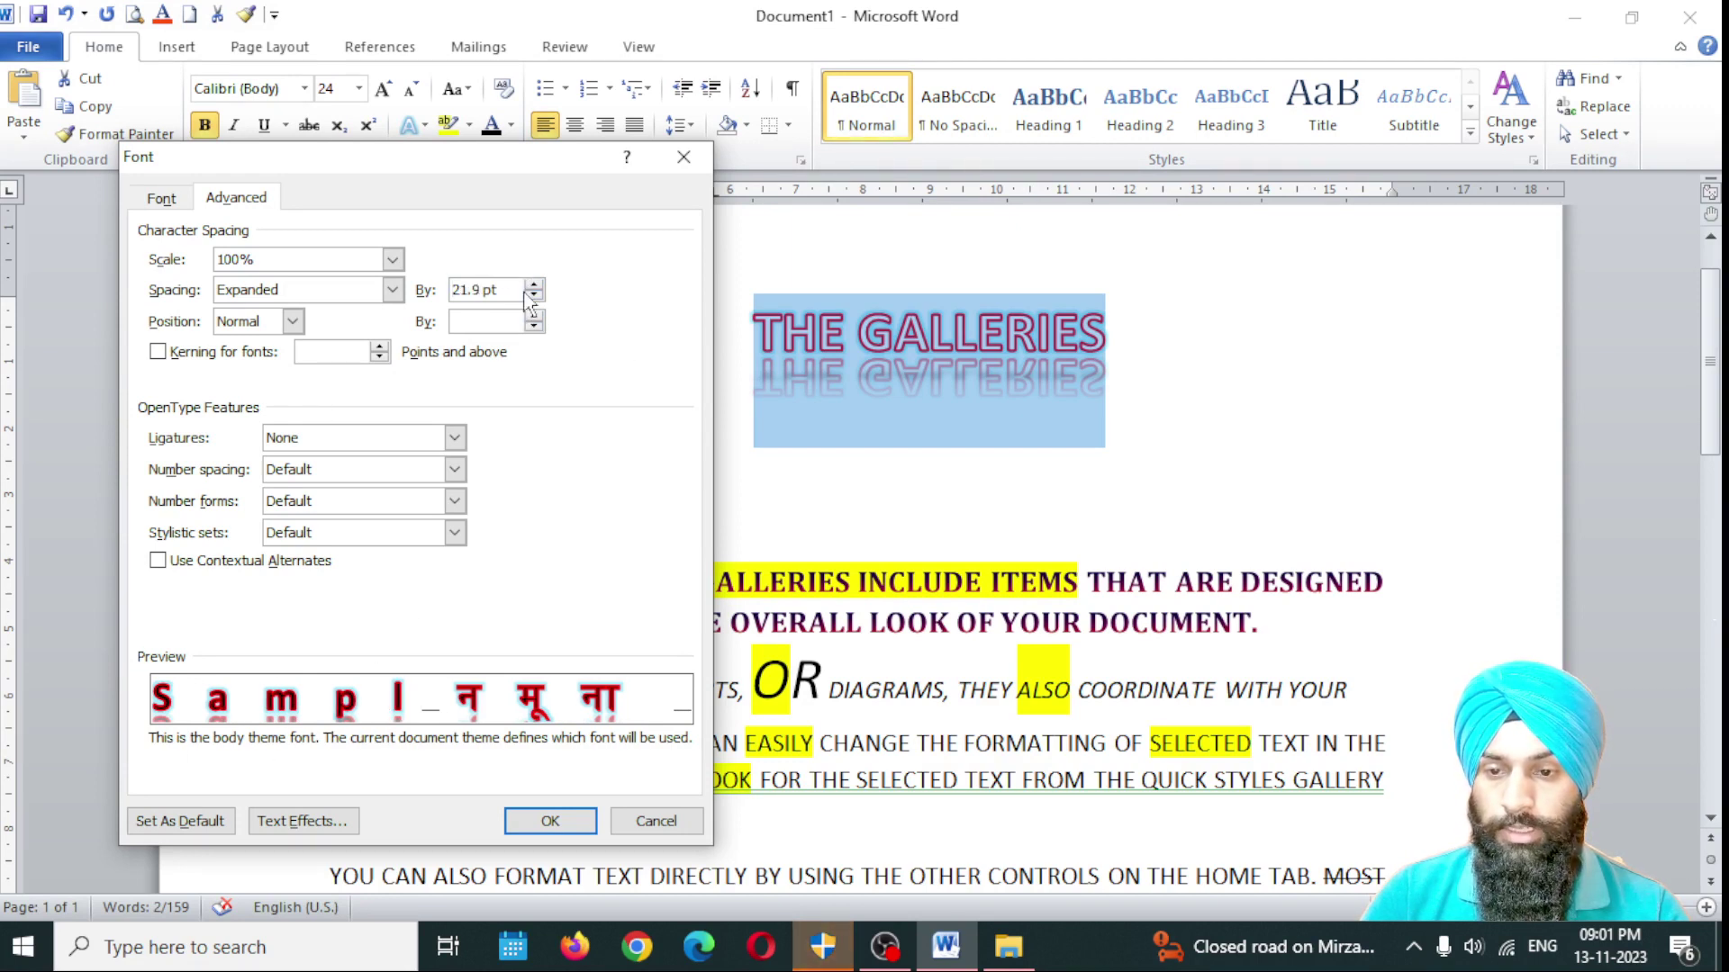
{"action": "left_click", "coordinate": [534, 296]}
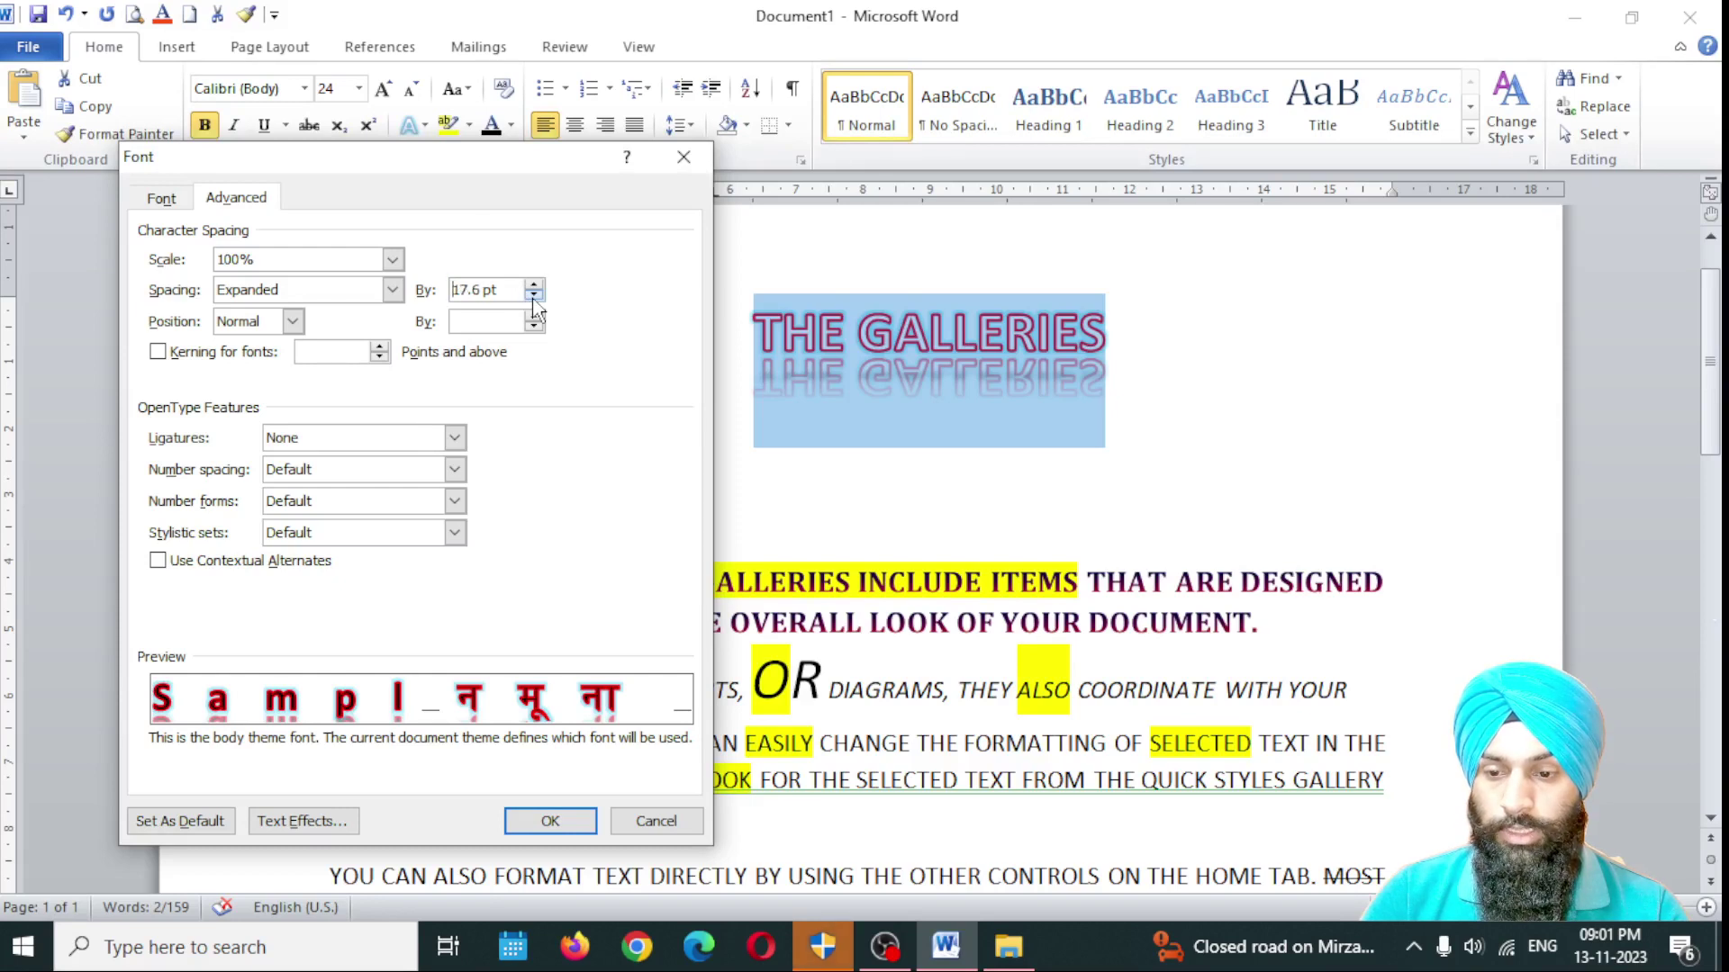
{"action": "left_click", "coordinate": [534, 296]}
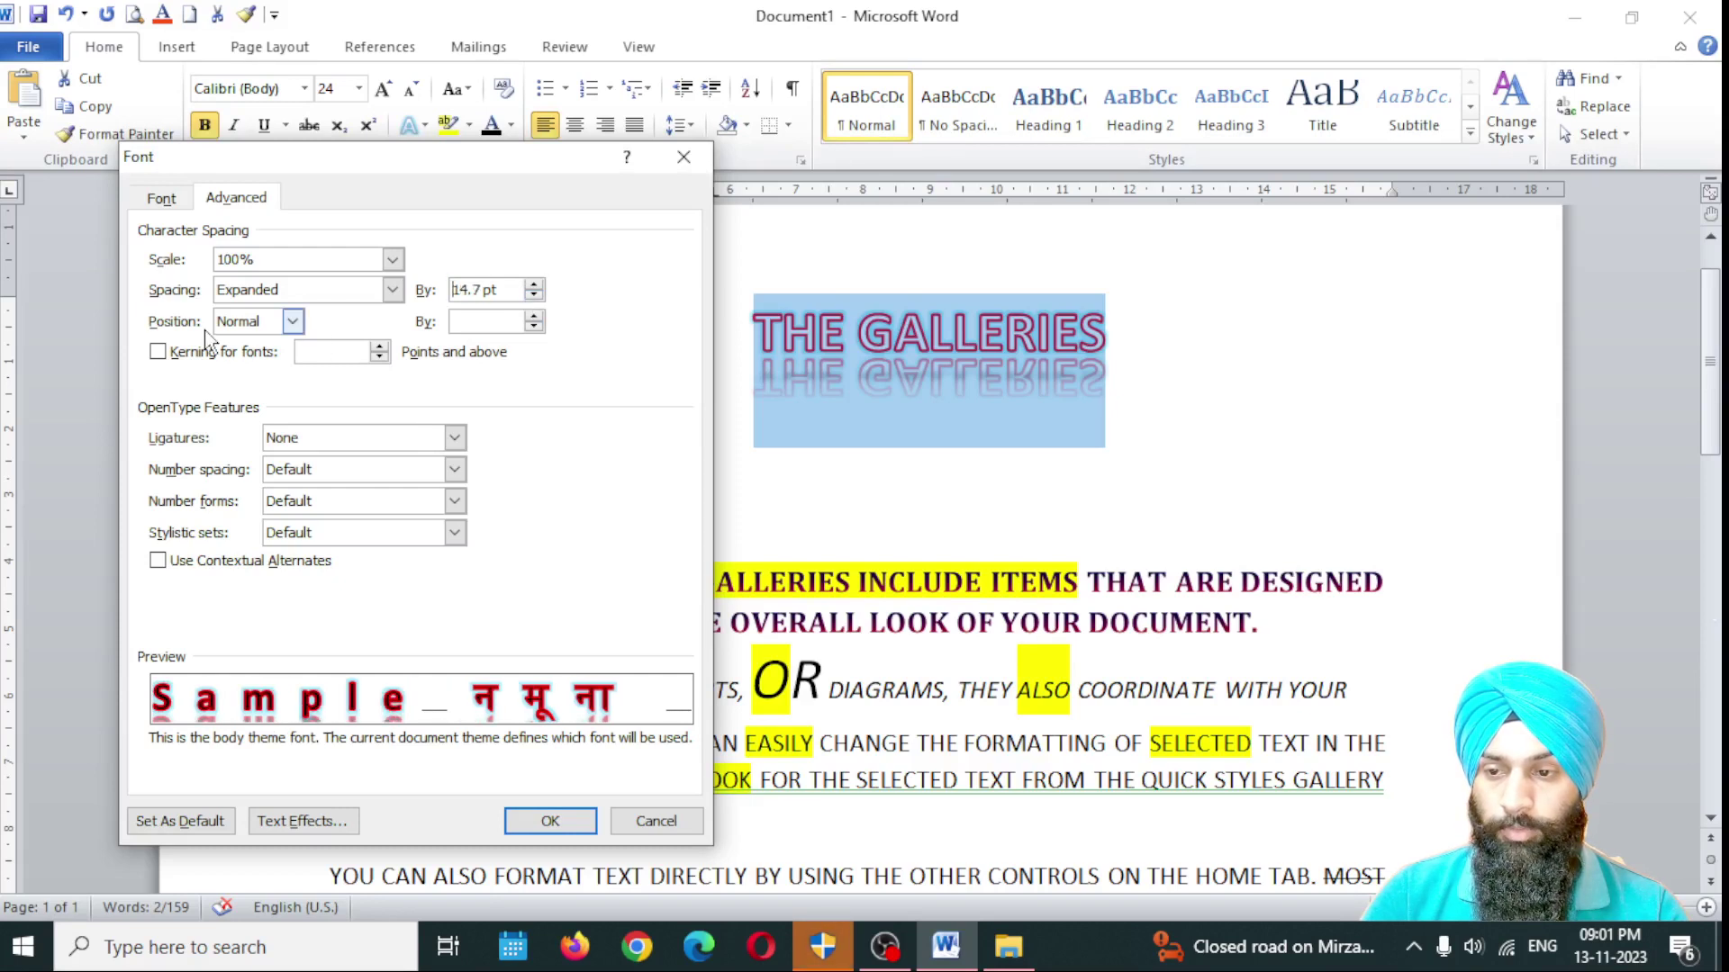
{"action": "left_click", "coordinate": [294, 322]}
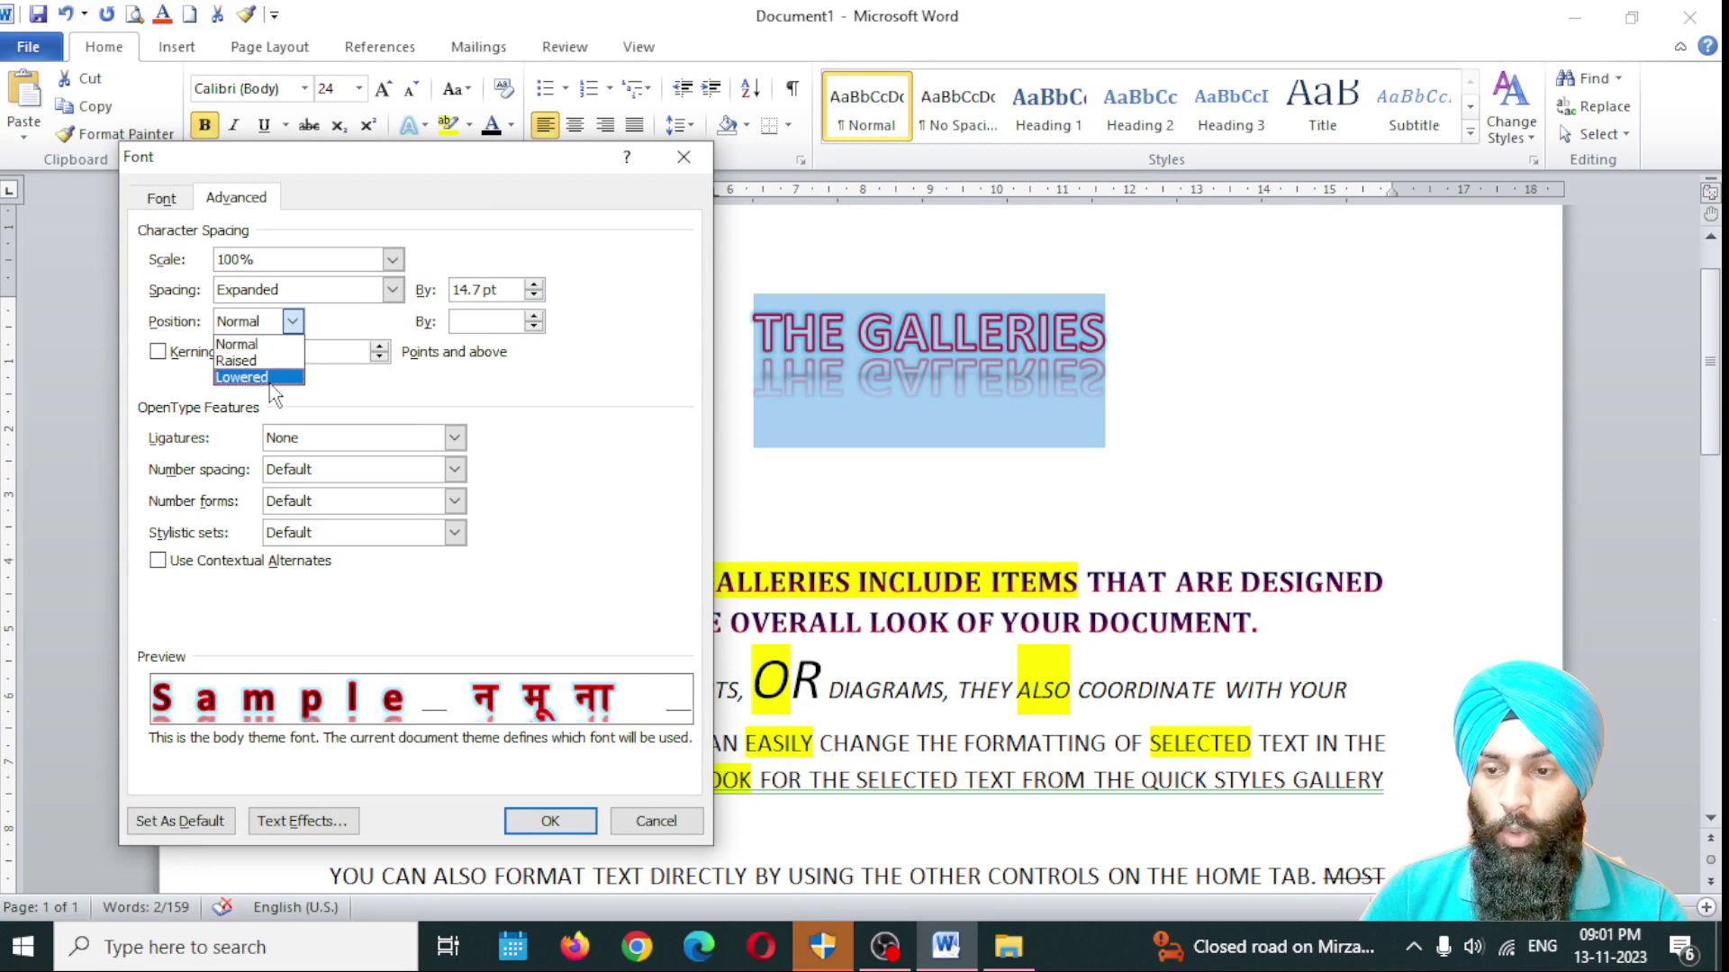
{"action": "left_click", "coordinate": [274, 345]}
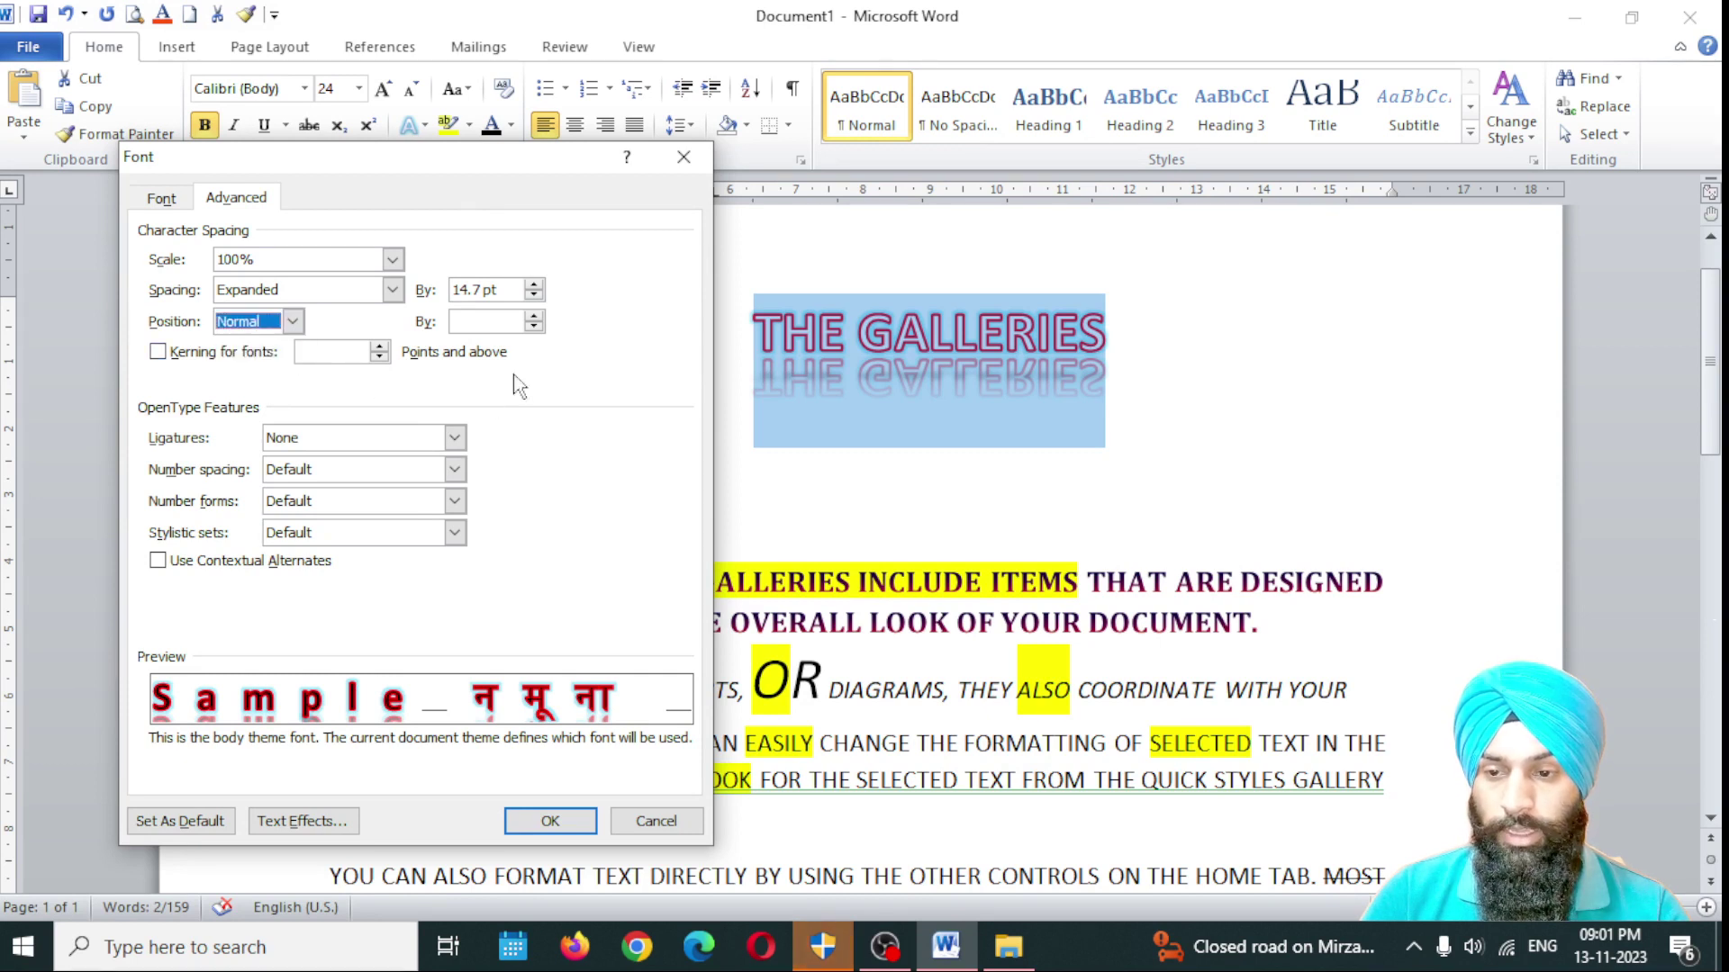
{"action": "left_click", "coordinate": [537, 285]}
{"action": "left_click", "coordinate": [544, 827]}
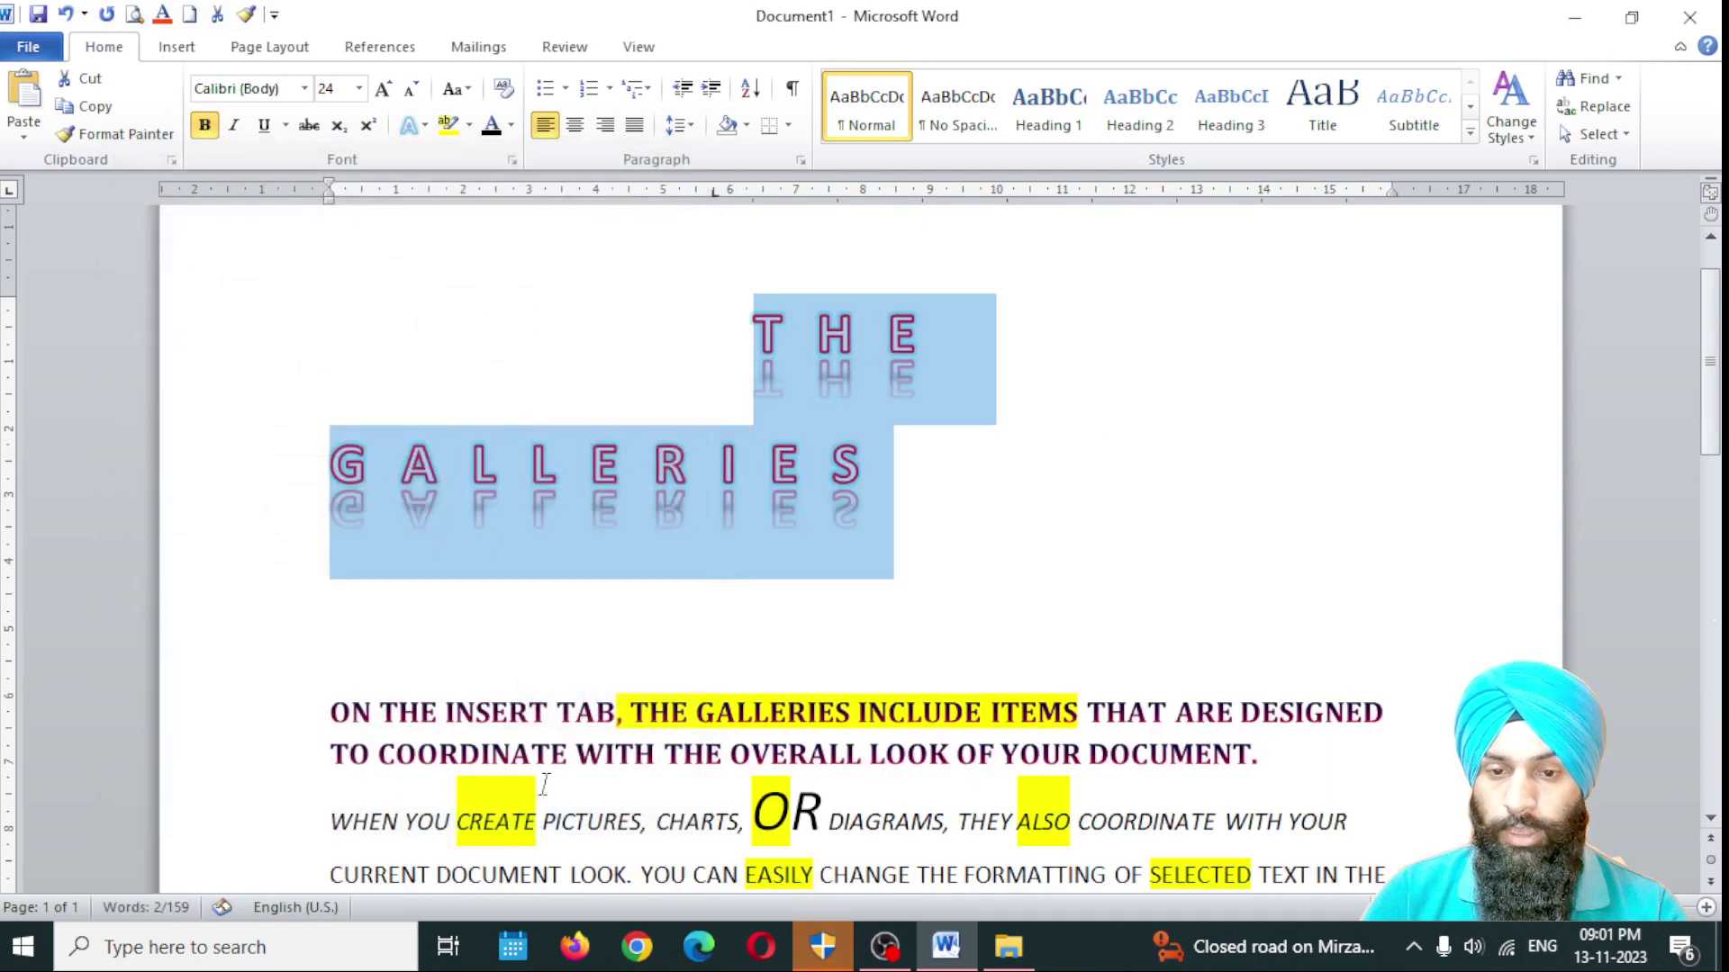
Step: Remove the blank space before the "THE GALLERIES" heading so it starts at the page margin
{"action": "left_click", "coordinate": [819, 517]}
{"action": "left_click", "coordinate": [737, 339]}
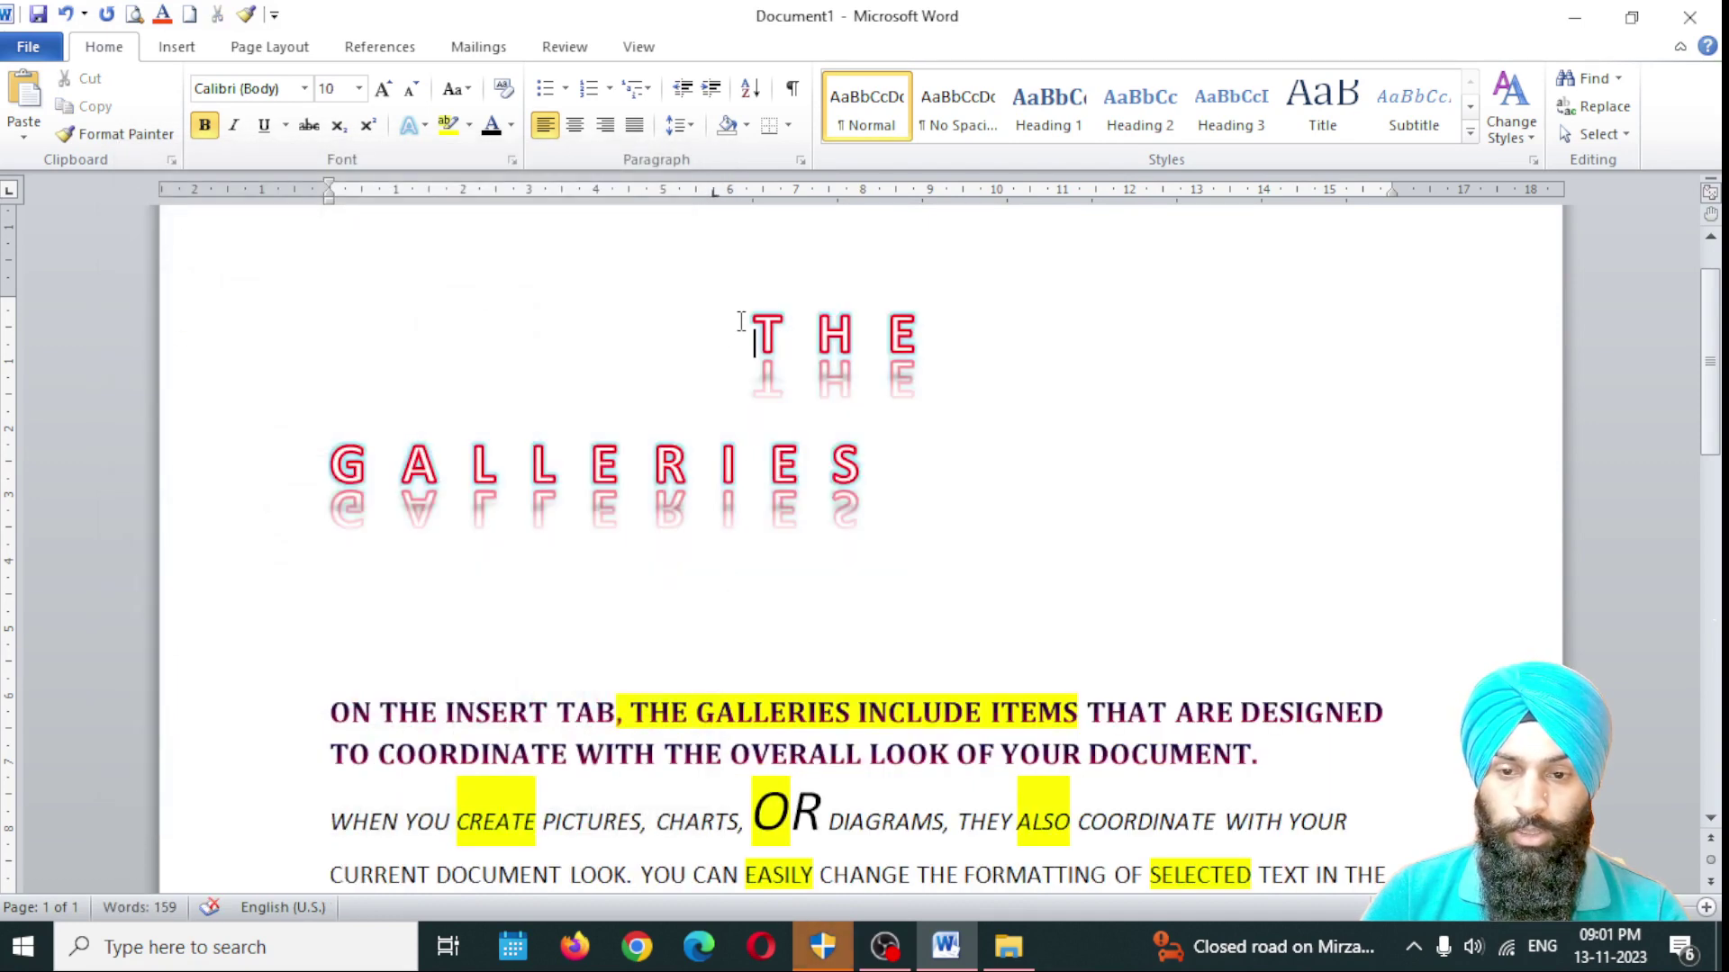
{"action": "key", "text": "BackSpace"}
{"action": "key", "text": "BackSpace"}
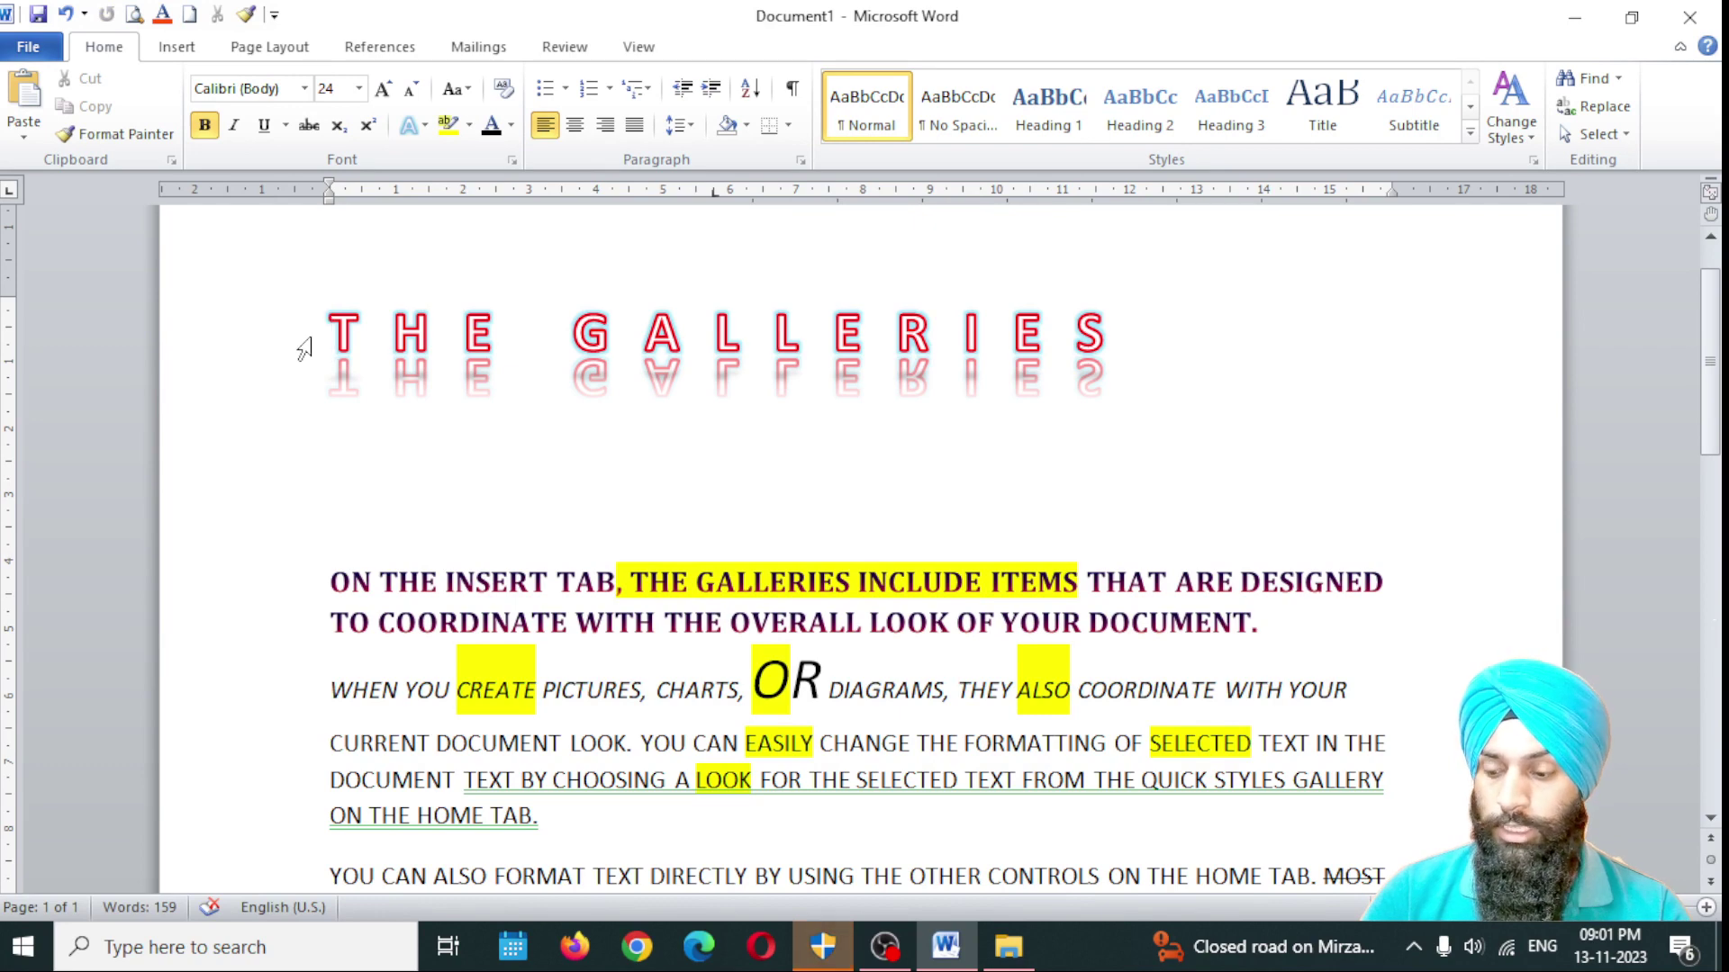
{"action": "key", "text": "Tab"}
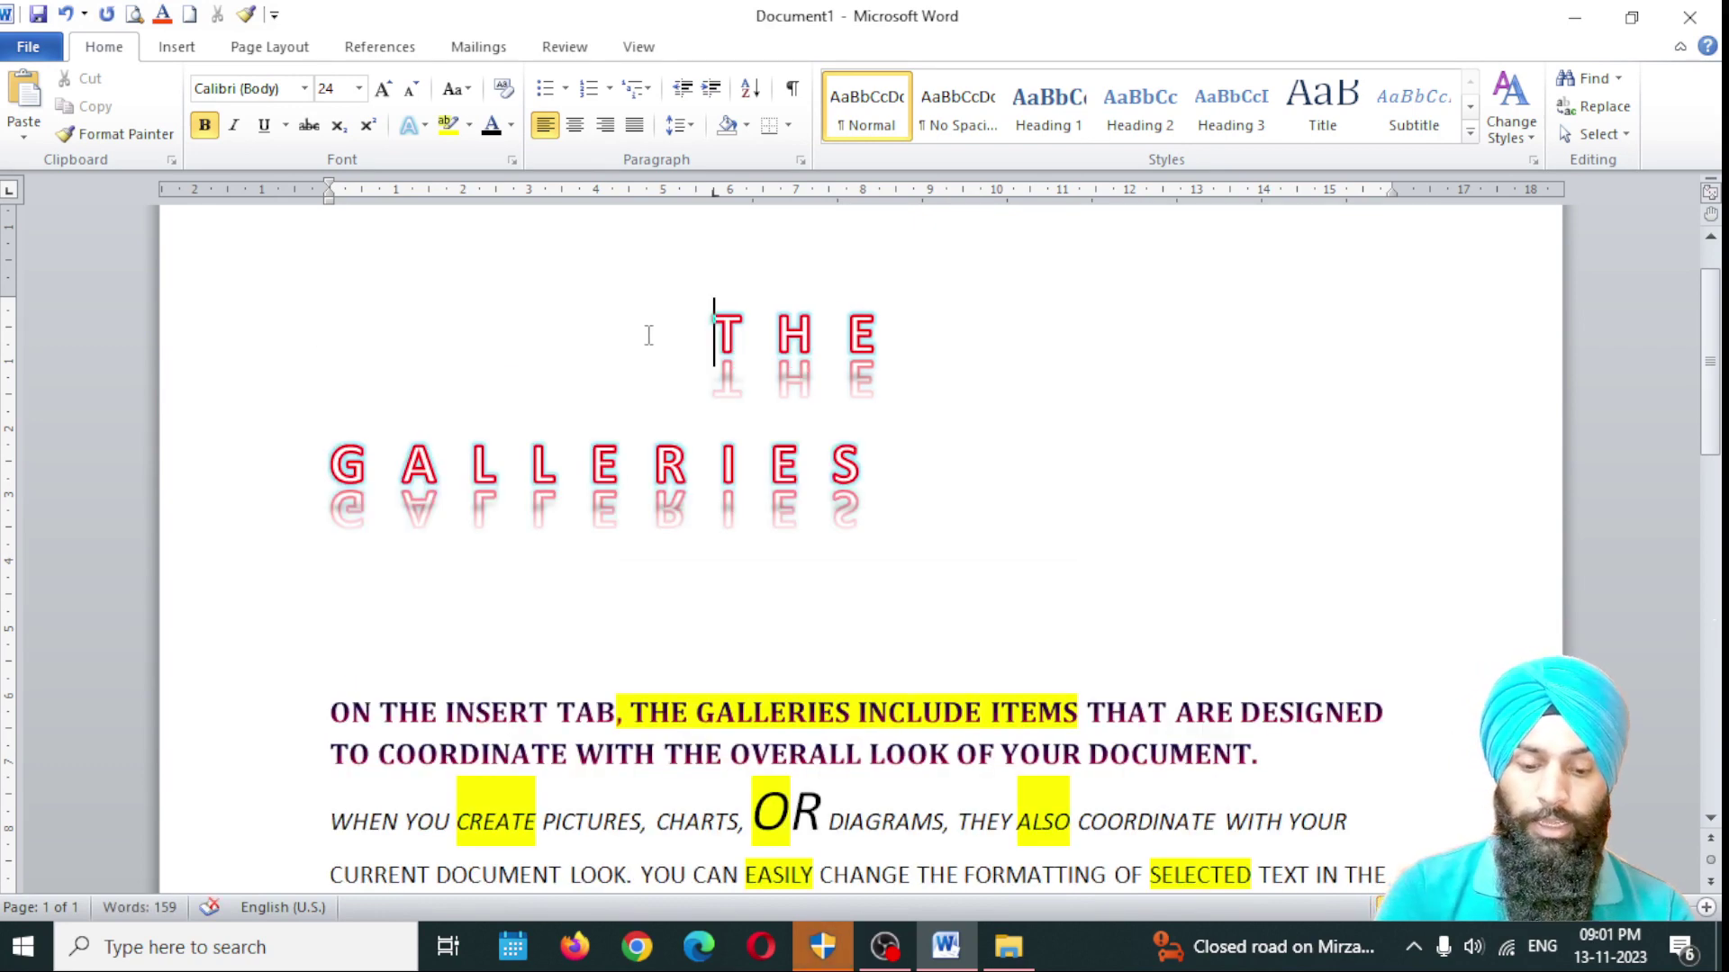
{"action": "key", "text": "BackSpace"}
Step: Reduce the "THE GALLERIES" heading to font size 20 and indent it towards the middle of the line
{"action": "left_click_drag", "start_coordinate": [1137, 333], "coordinate": [322, 313]}
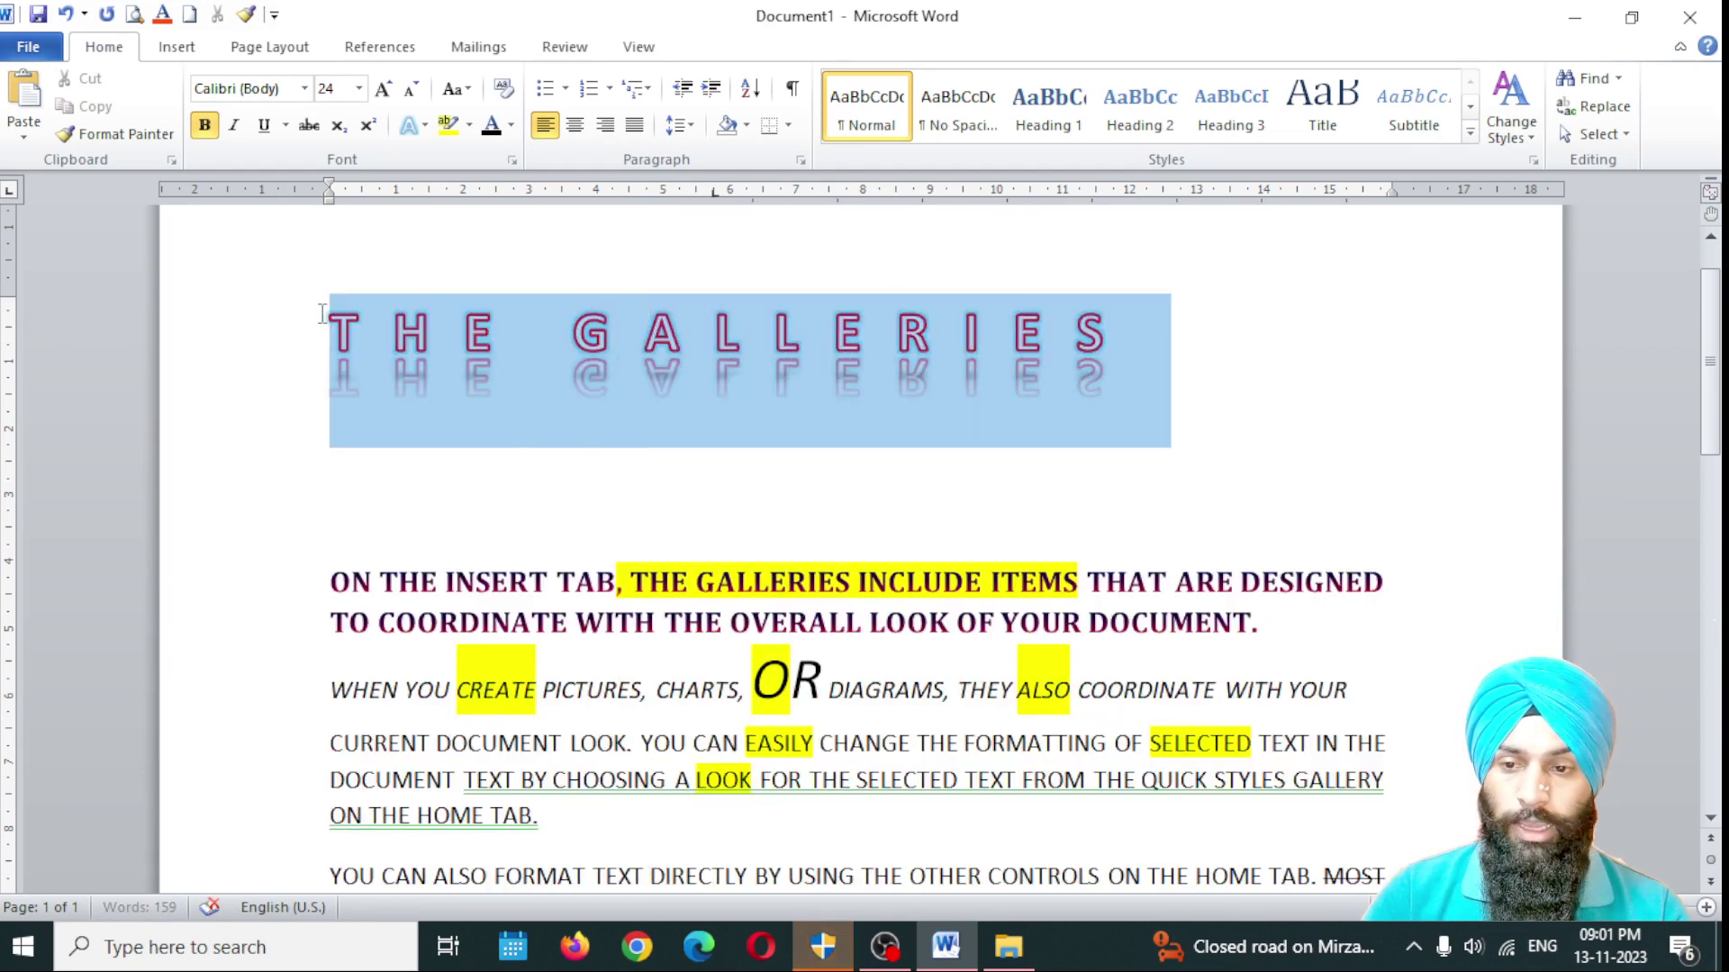
{"action": "left_click", "coordinate": [412, 88]}
{"action": "left_click", "coordinate": [412, 89]}
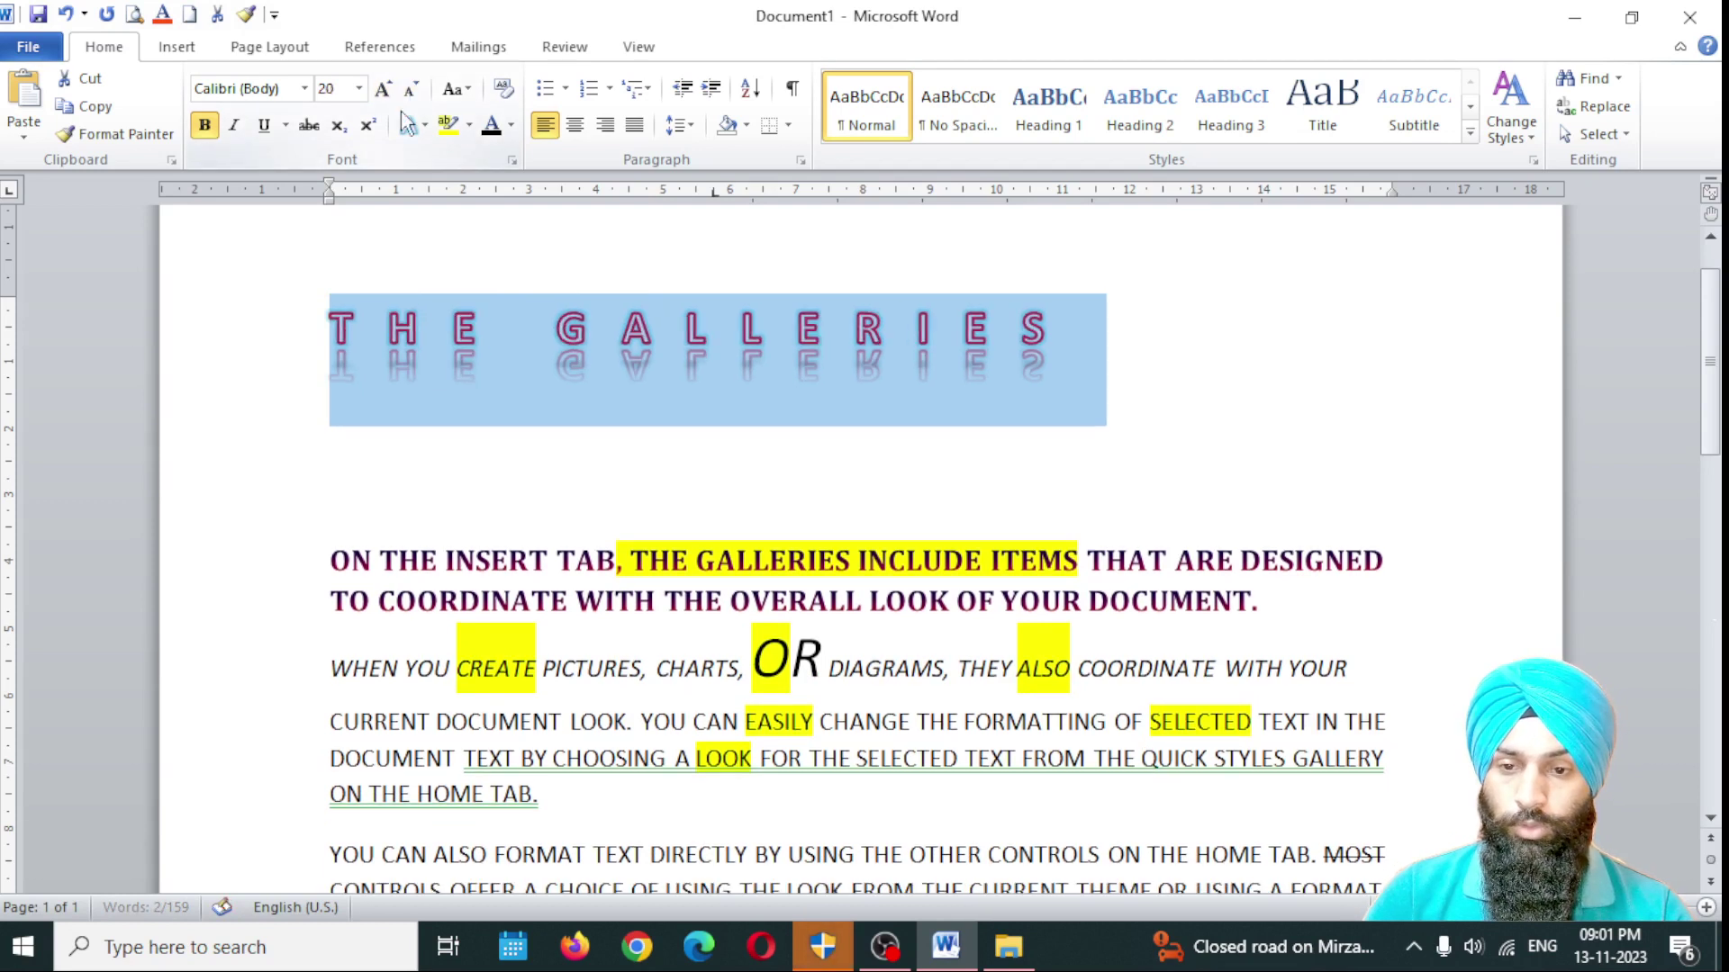
{"action": "left_click", "coordinate": [398, 263]}
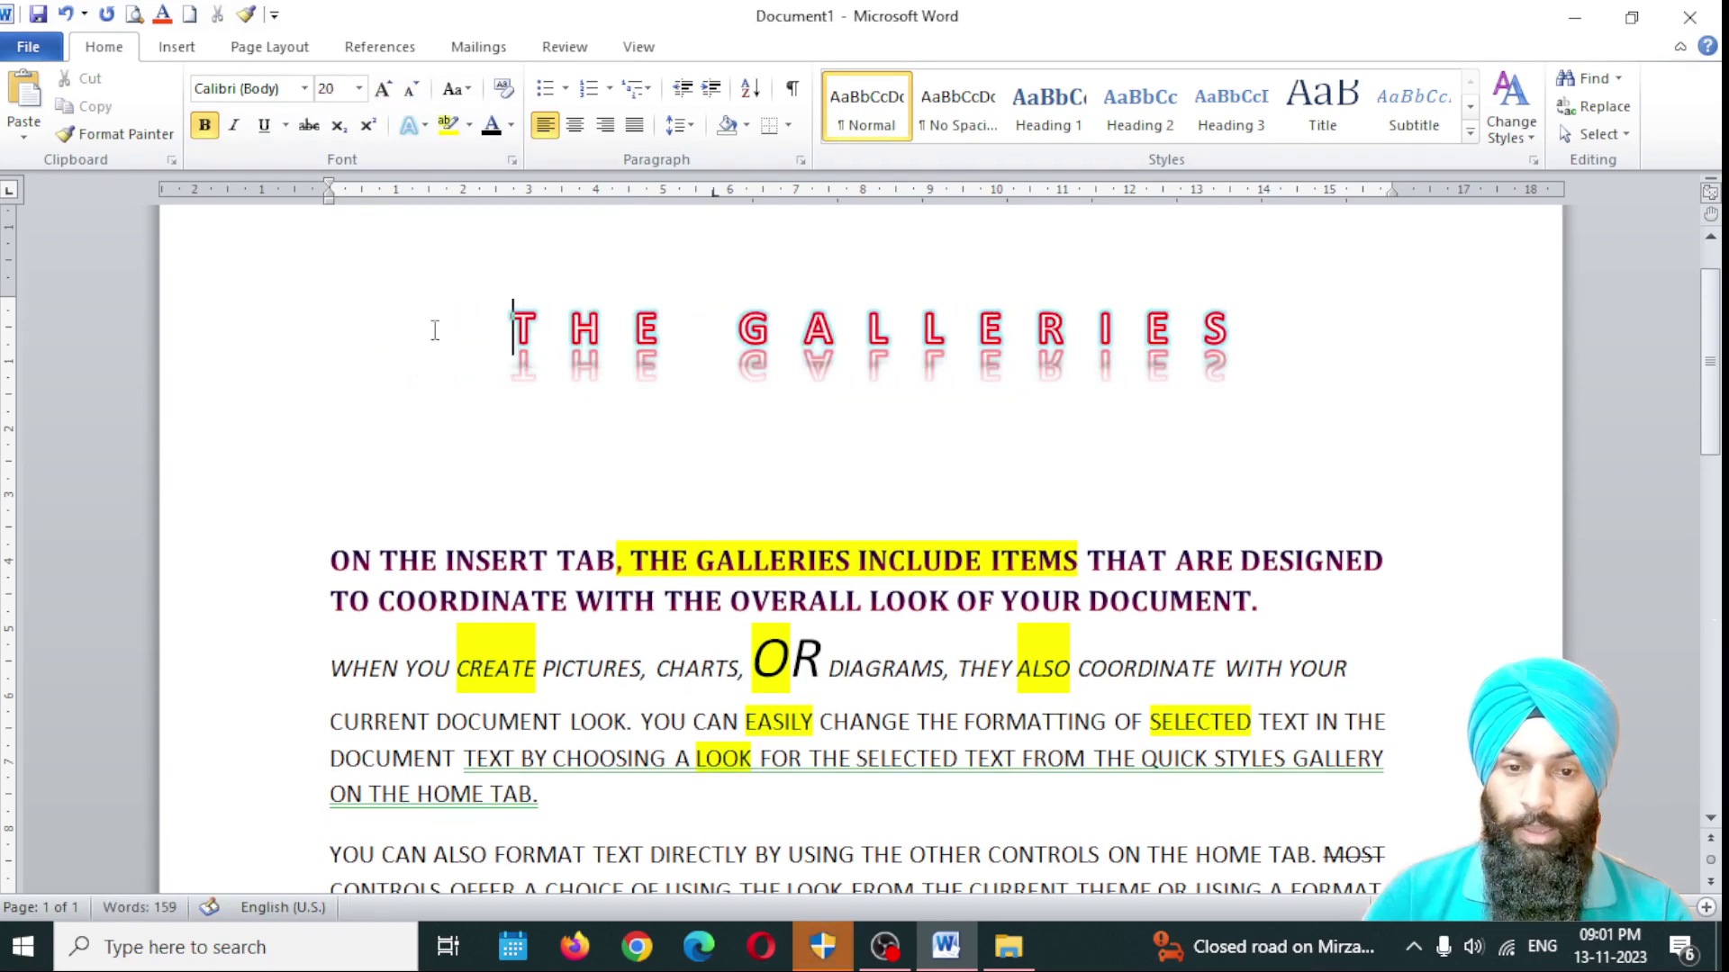
{"action": "left_click", "coordinate": [1078, 450]}
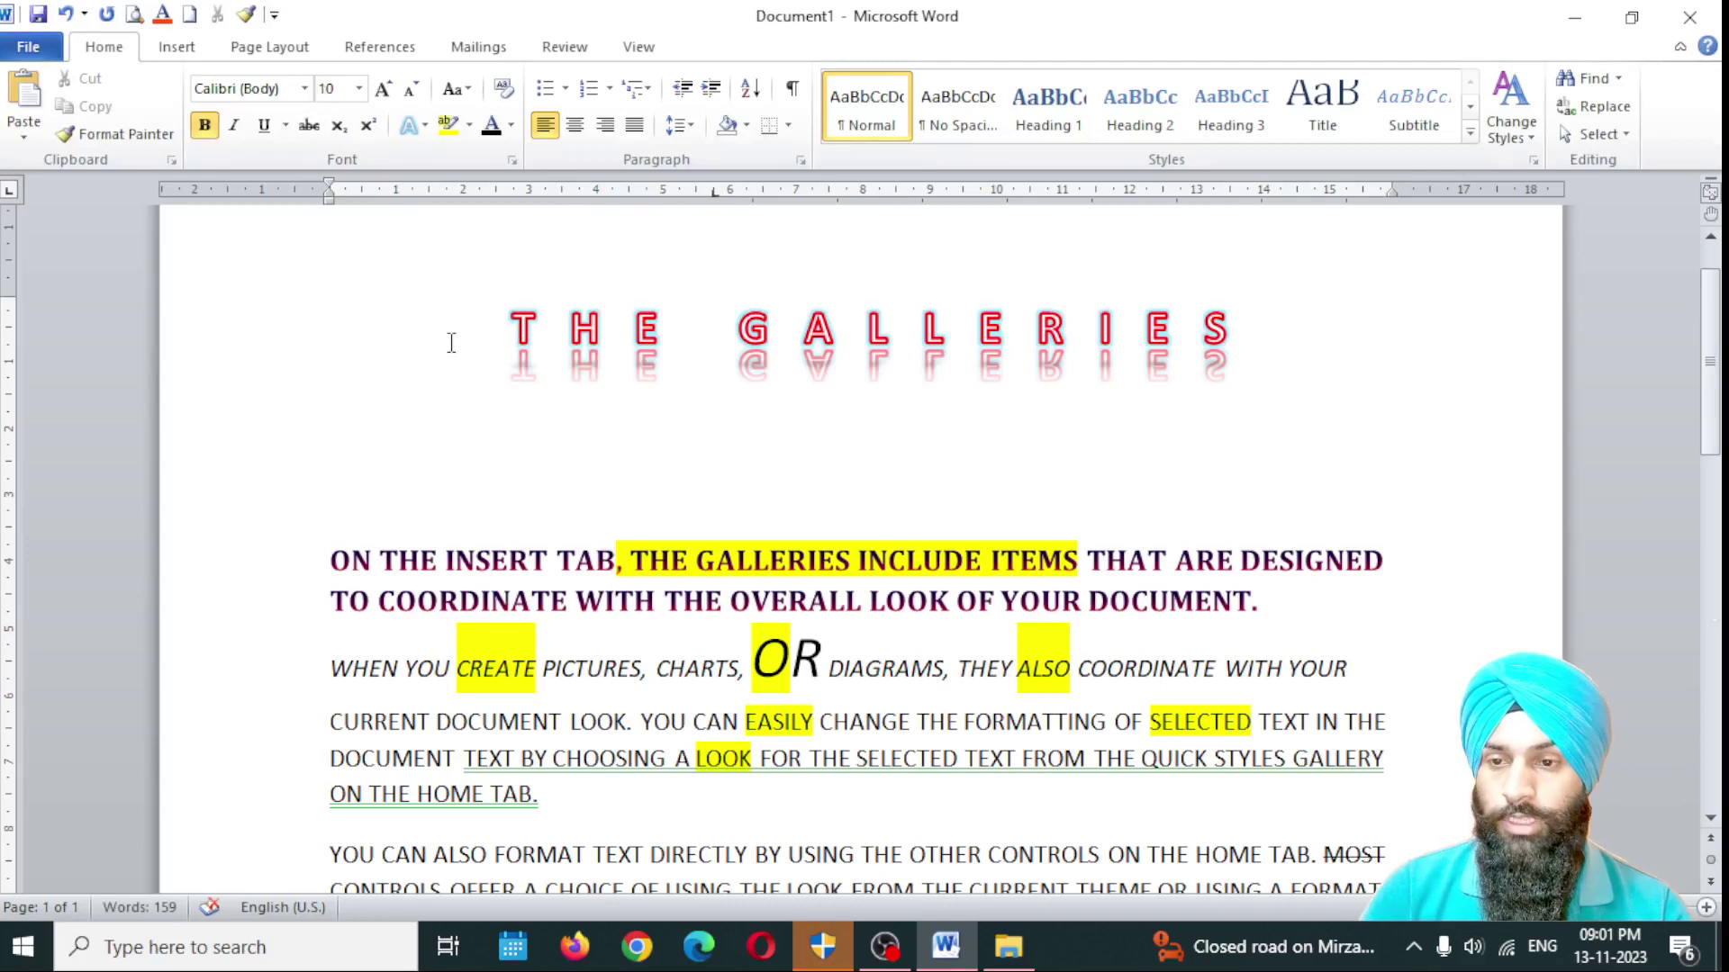
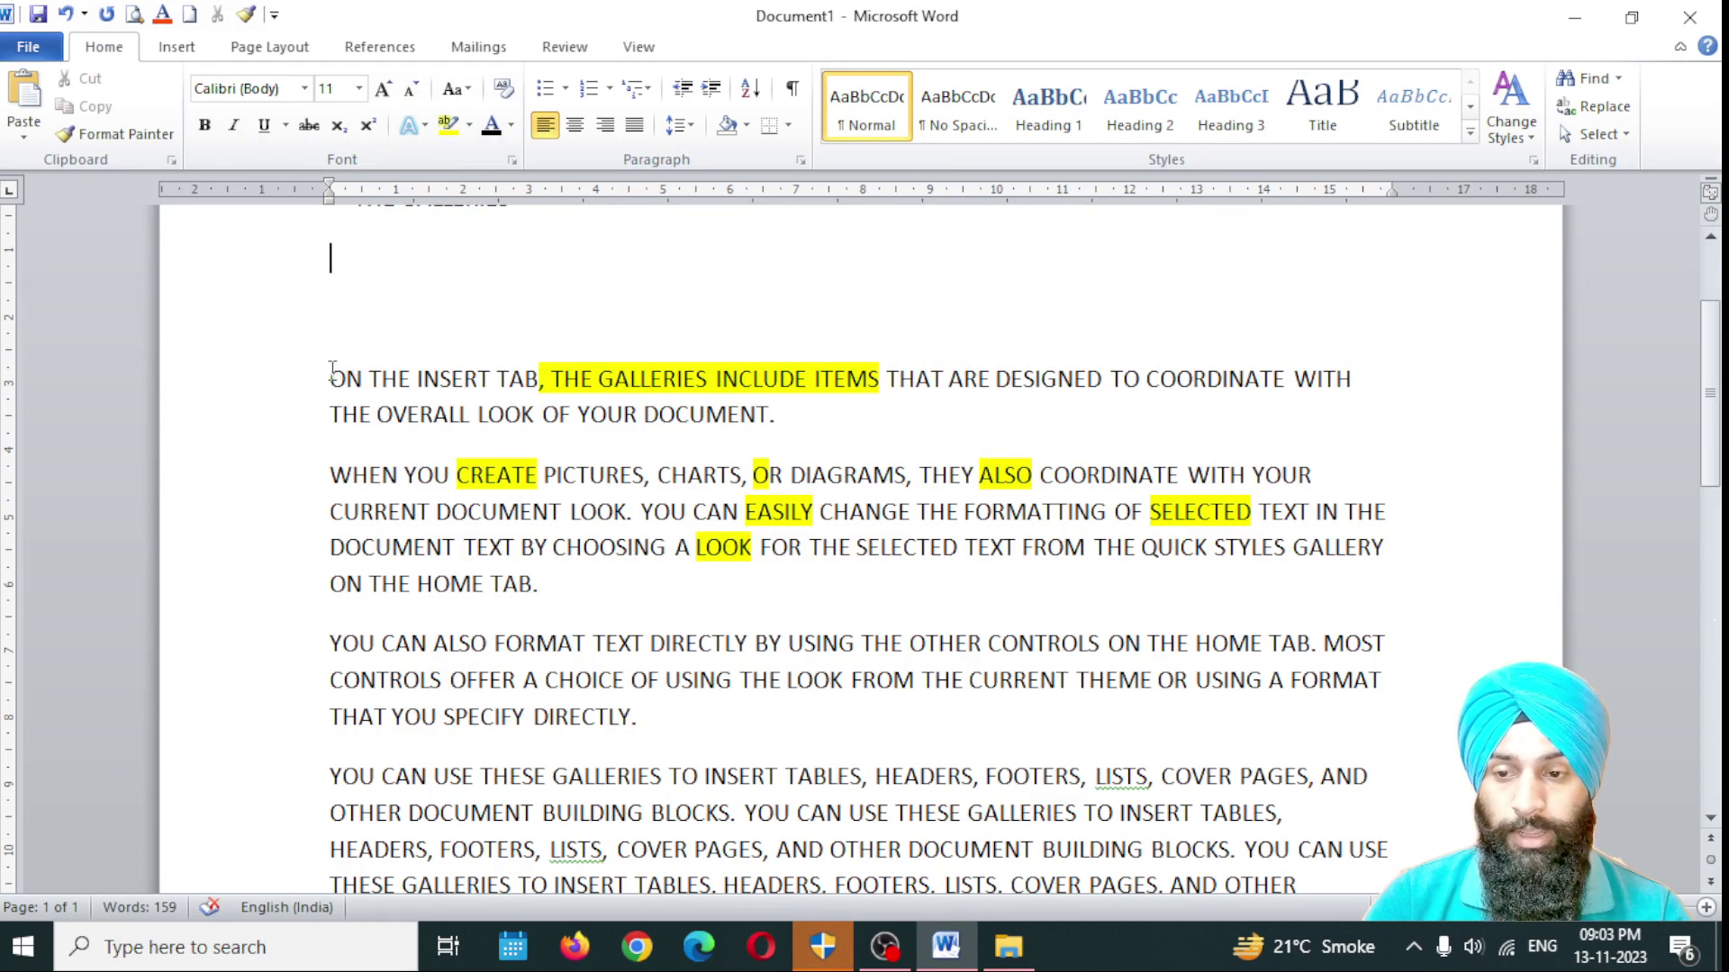
Step: Remove the highlight color from the first two body paragraphs below the heading
{"action": "left_click_drag", "start_coordinate": [331, 371], "coordinate": [1001, 609]}
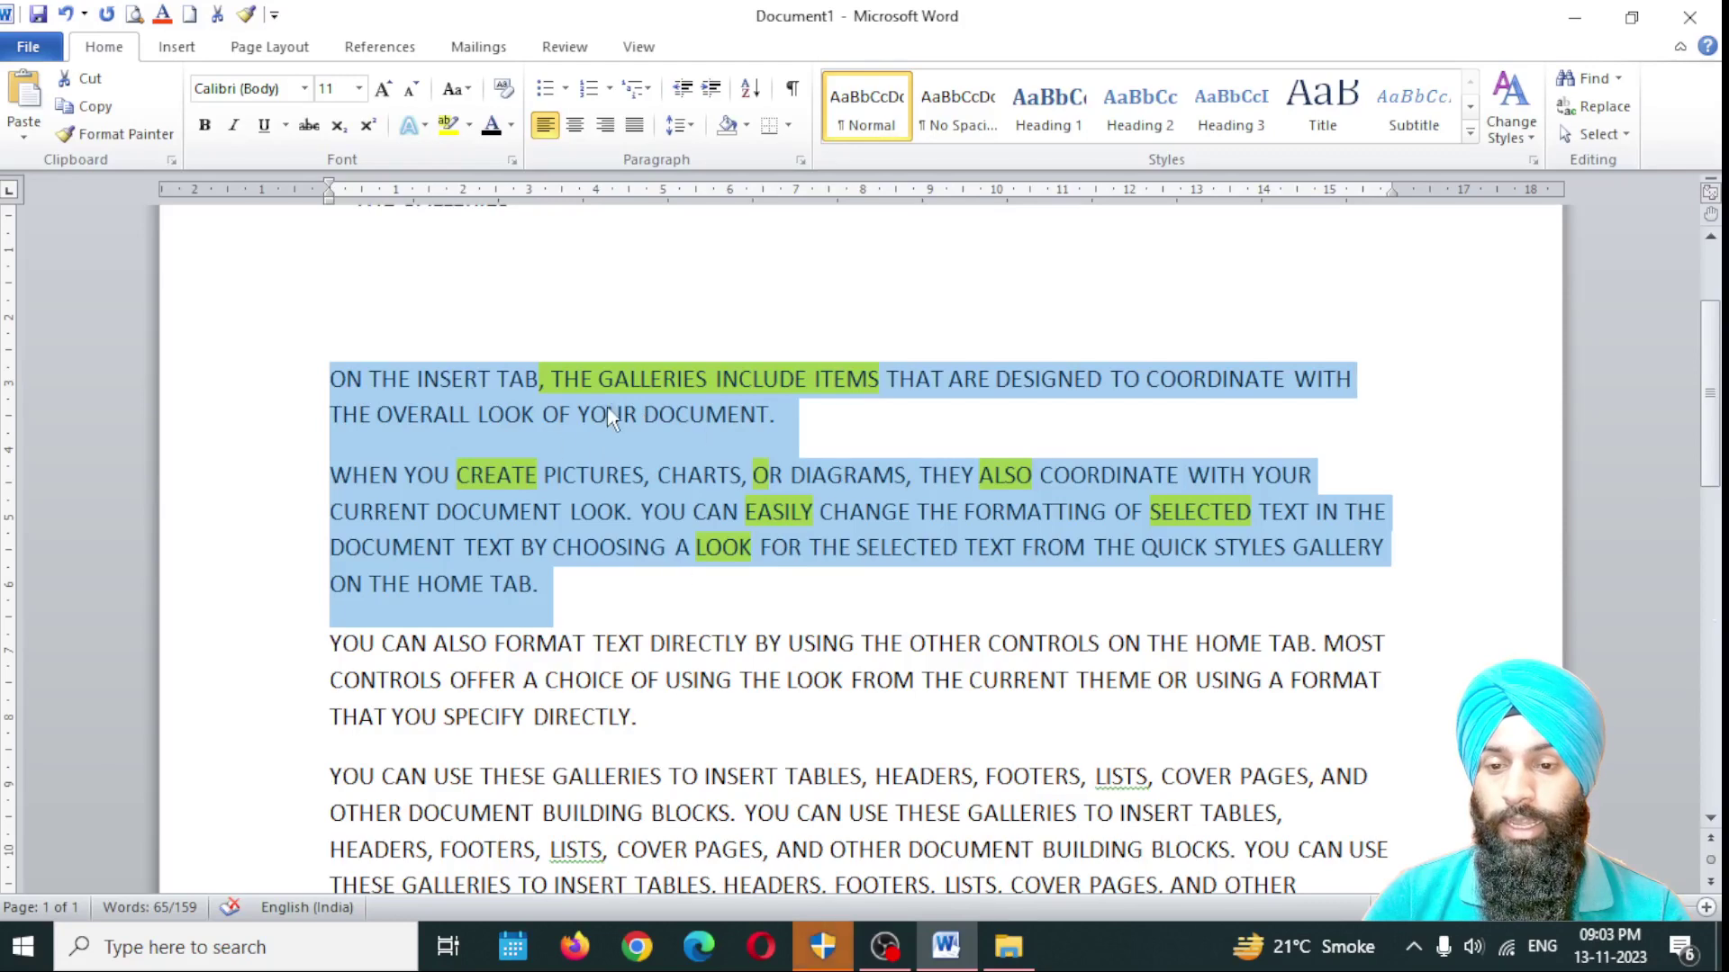
{"action": "left_click", "coordinate": [469, 127]}
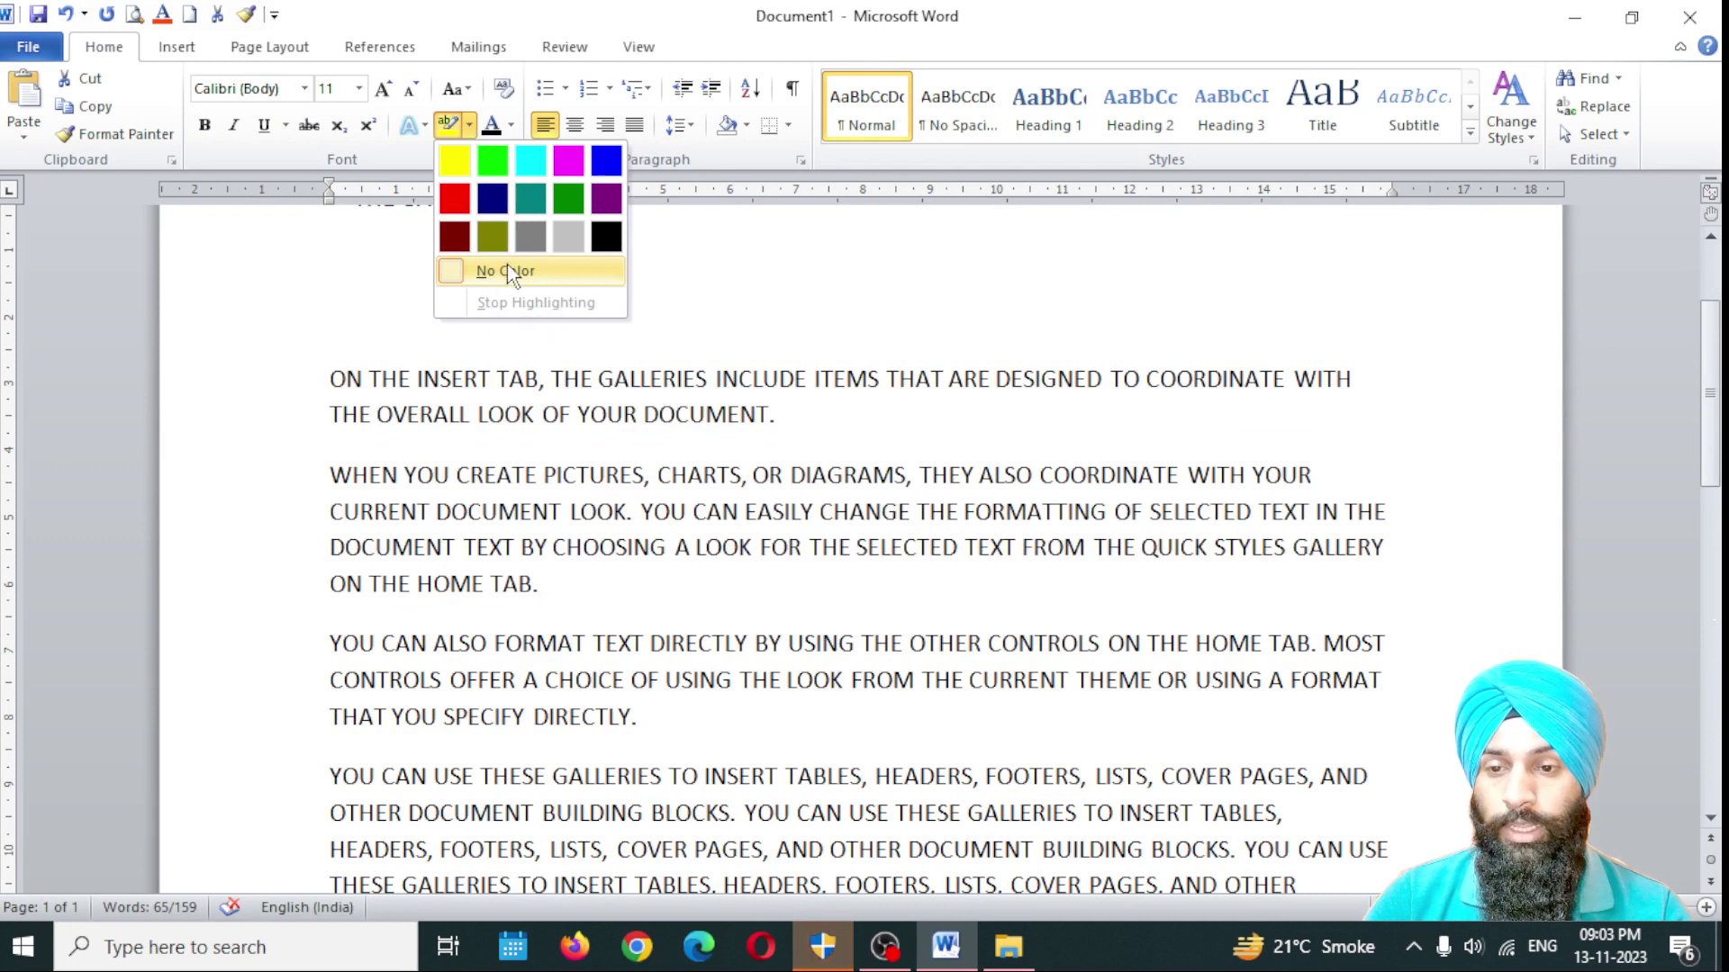
{"action": "left_click", "coordinate": [497, 273]}
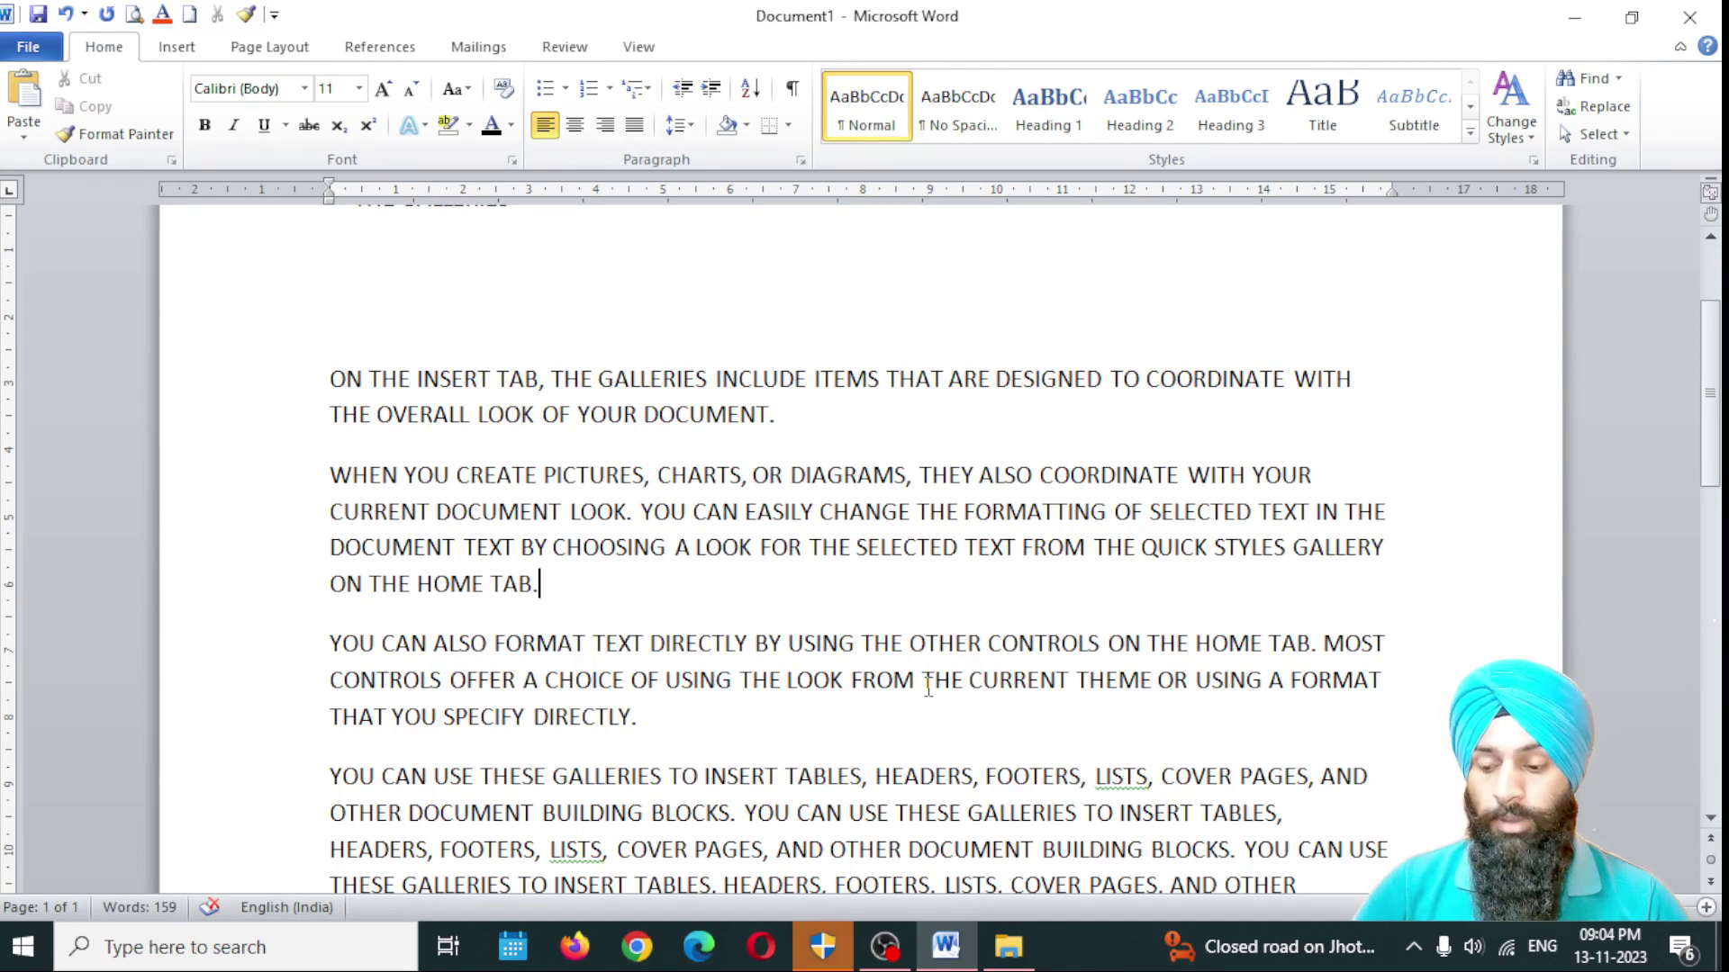
Step: Undo the highlight removal and the clearing of the text formatting, and deselect the heading
{"action": "key", "text": "ctrl+z"}
{"action": "key", "text": "ctrl+z"}
{"action": "key", "text": "ctrl+z"}
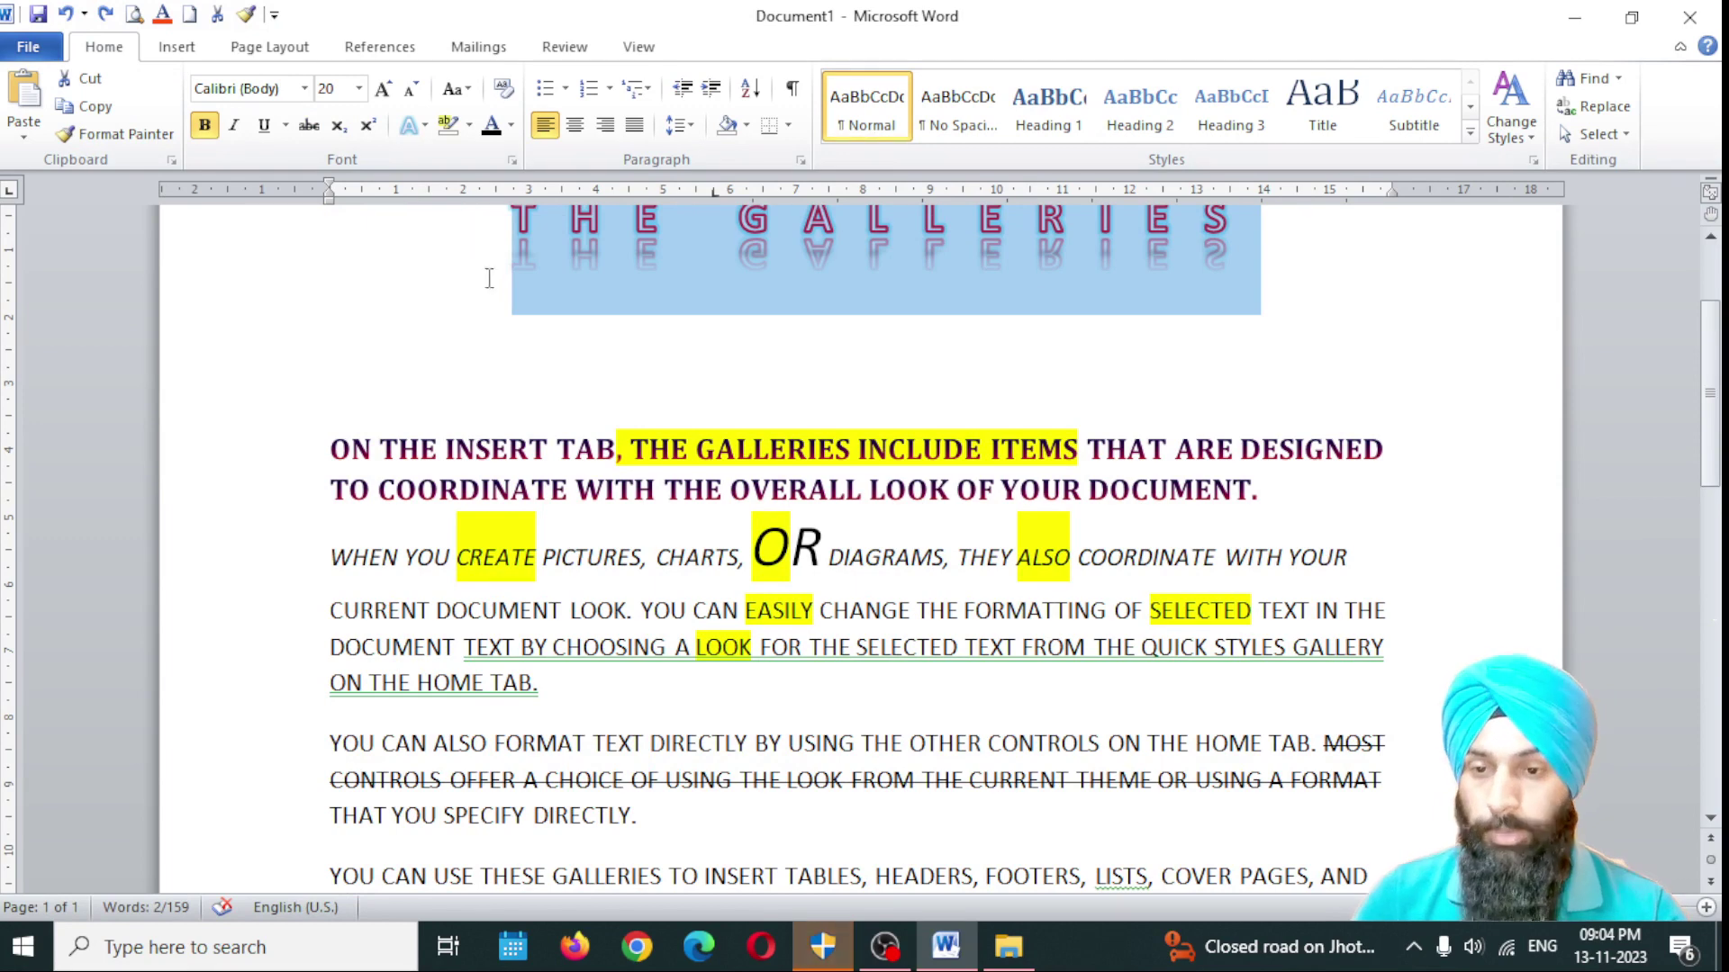
{"action": "left_click", "coordinate": [490, 330]}
{"action": "scroll", "coordinate": [540, 261], "scroll_direction": "up", "scroll_amount": 1}
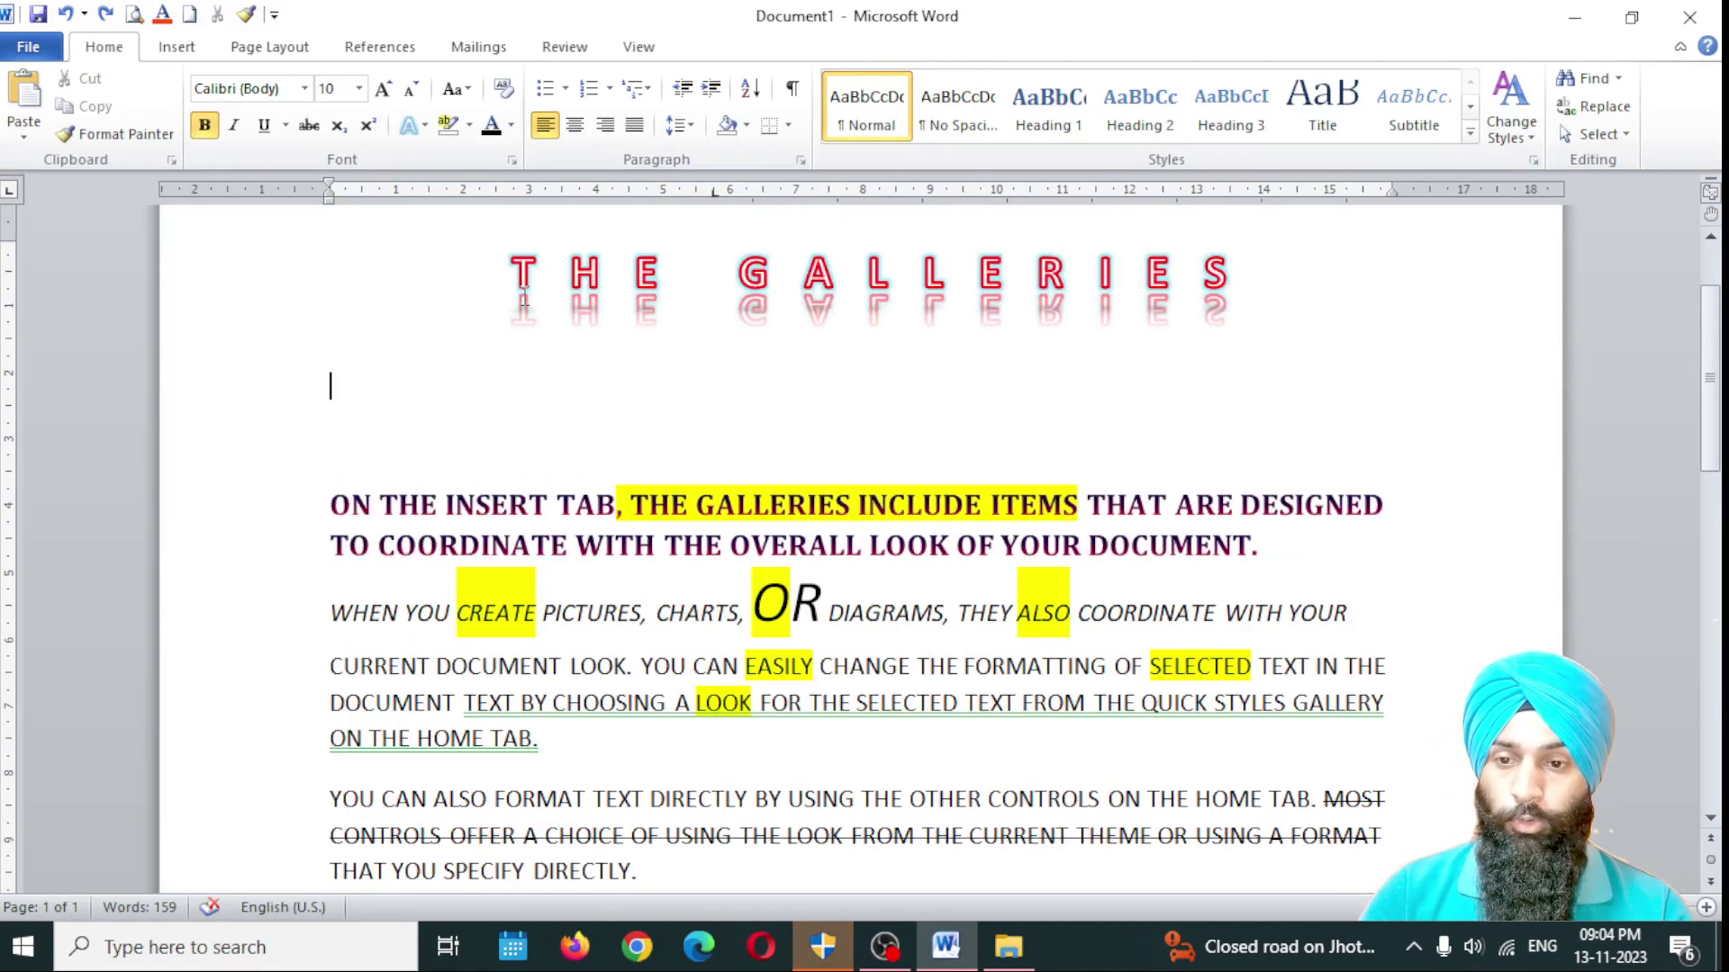
{"action": "left_click_drag", "start_coordinate": [512, 270], "coordinate": [671, 279]}
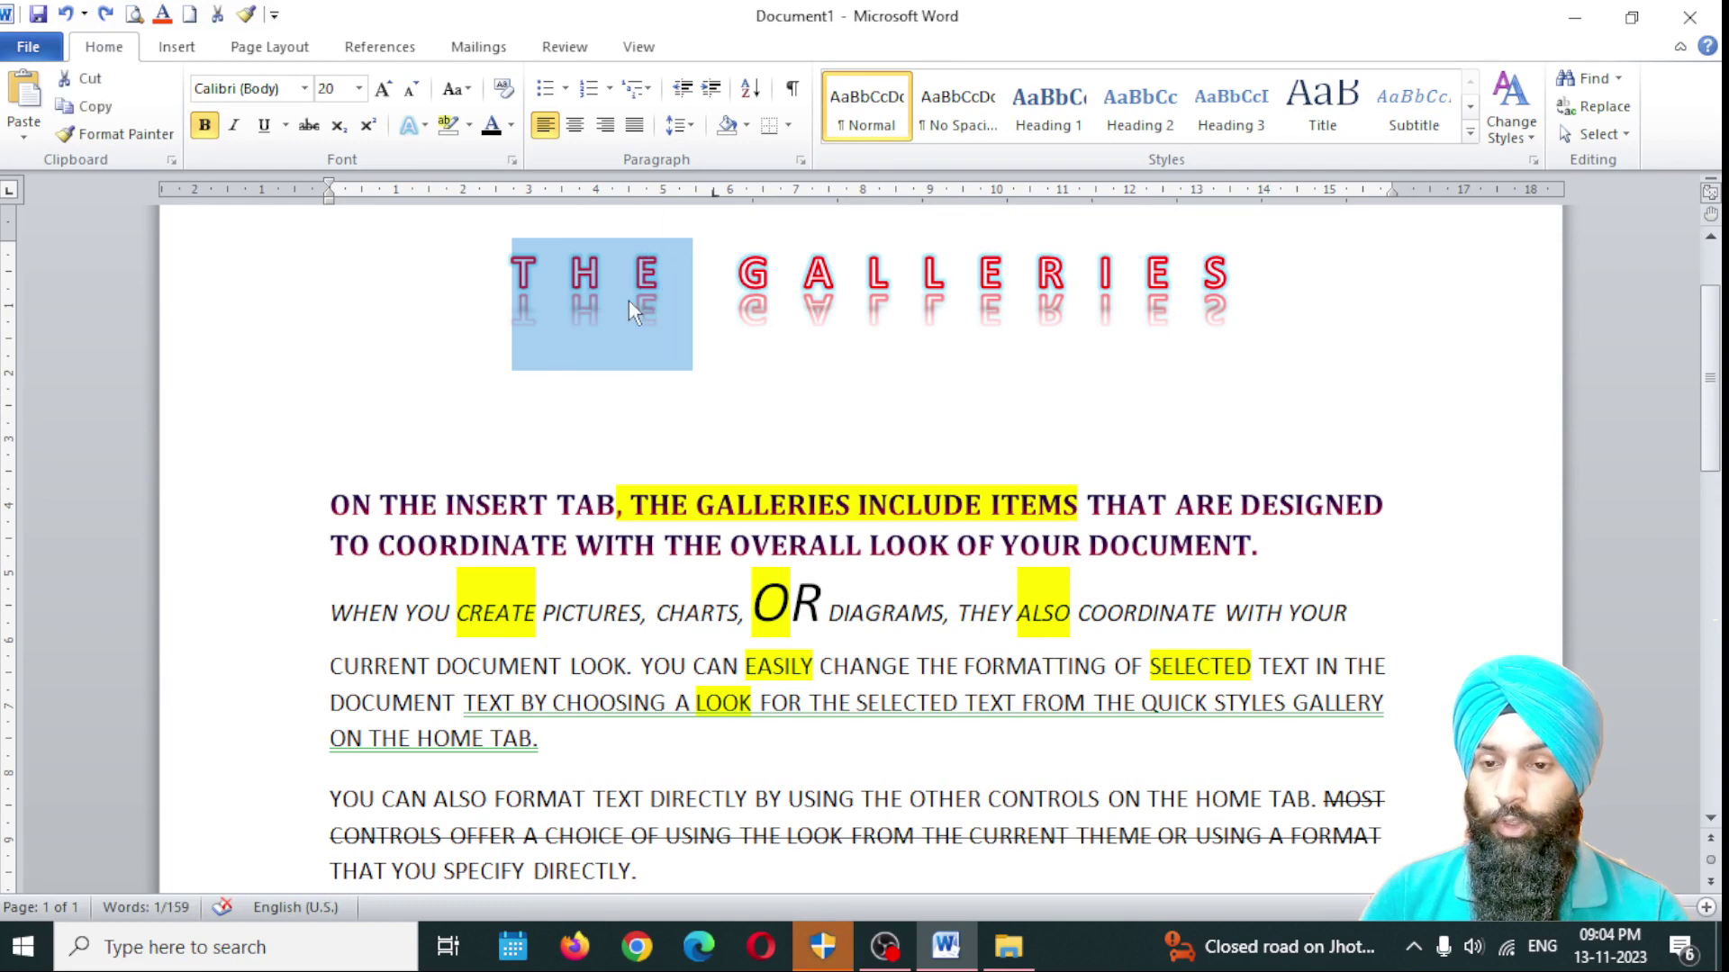
{"action": "scroll", "coordinate": [612, 342], "scroll_direction": "down", "scroll_amount": 5}
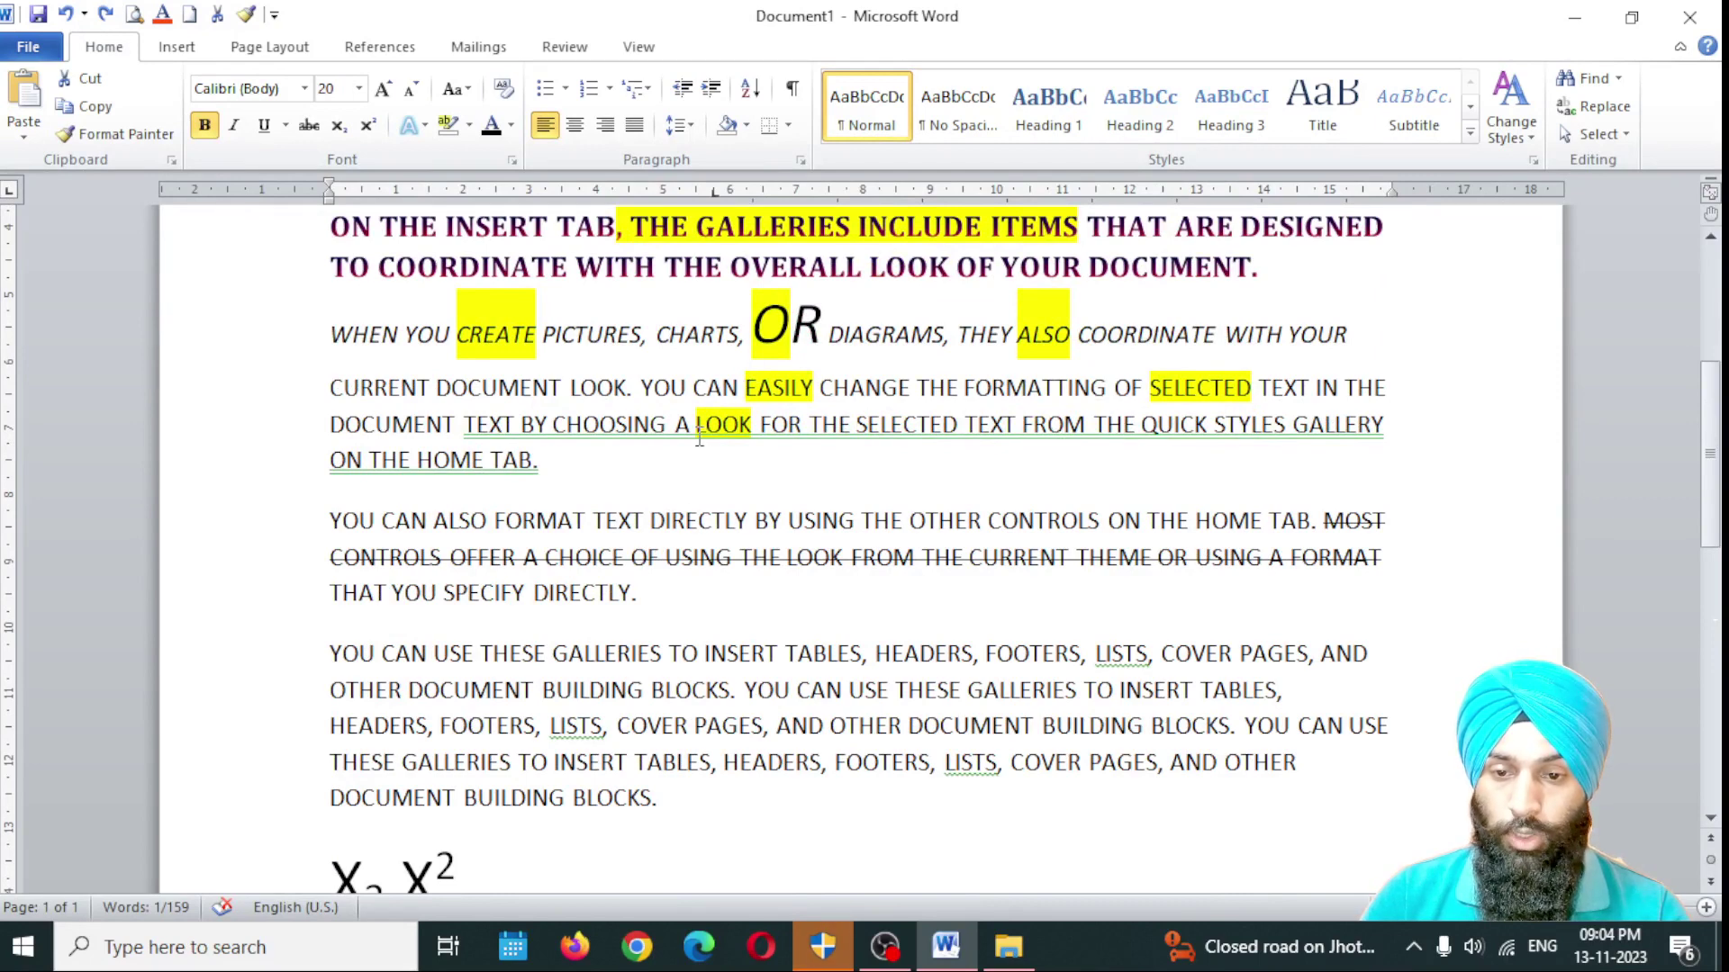
{"action": "left_click_drag", "start_coordinate": [698, 439], "coordinate": [762, 435]}
{"action": "scroll", "coordinate": [744, 469], "scroll_direction": "up", "scroll_amount": 3}
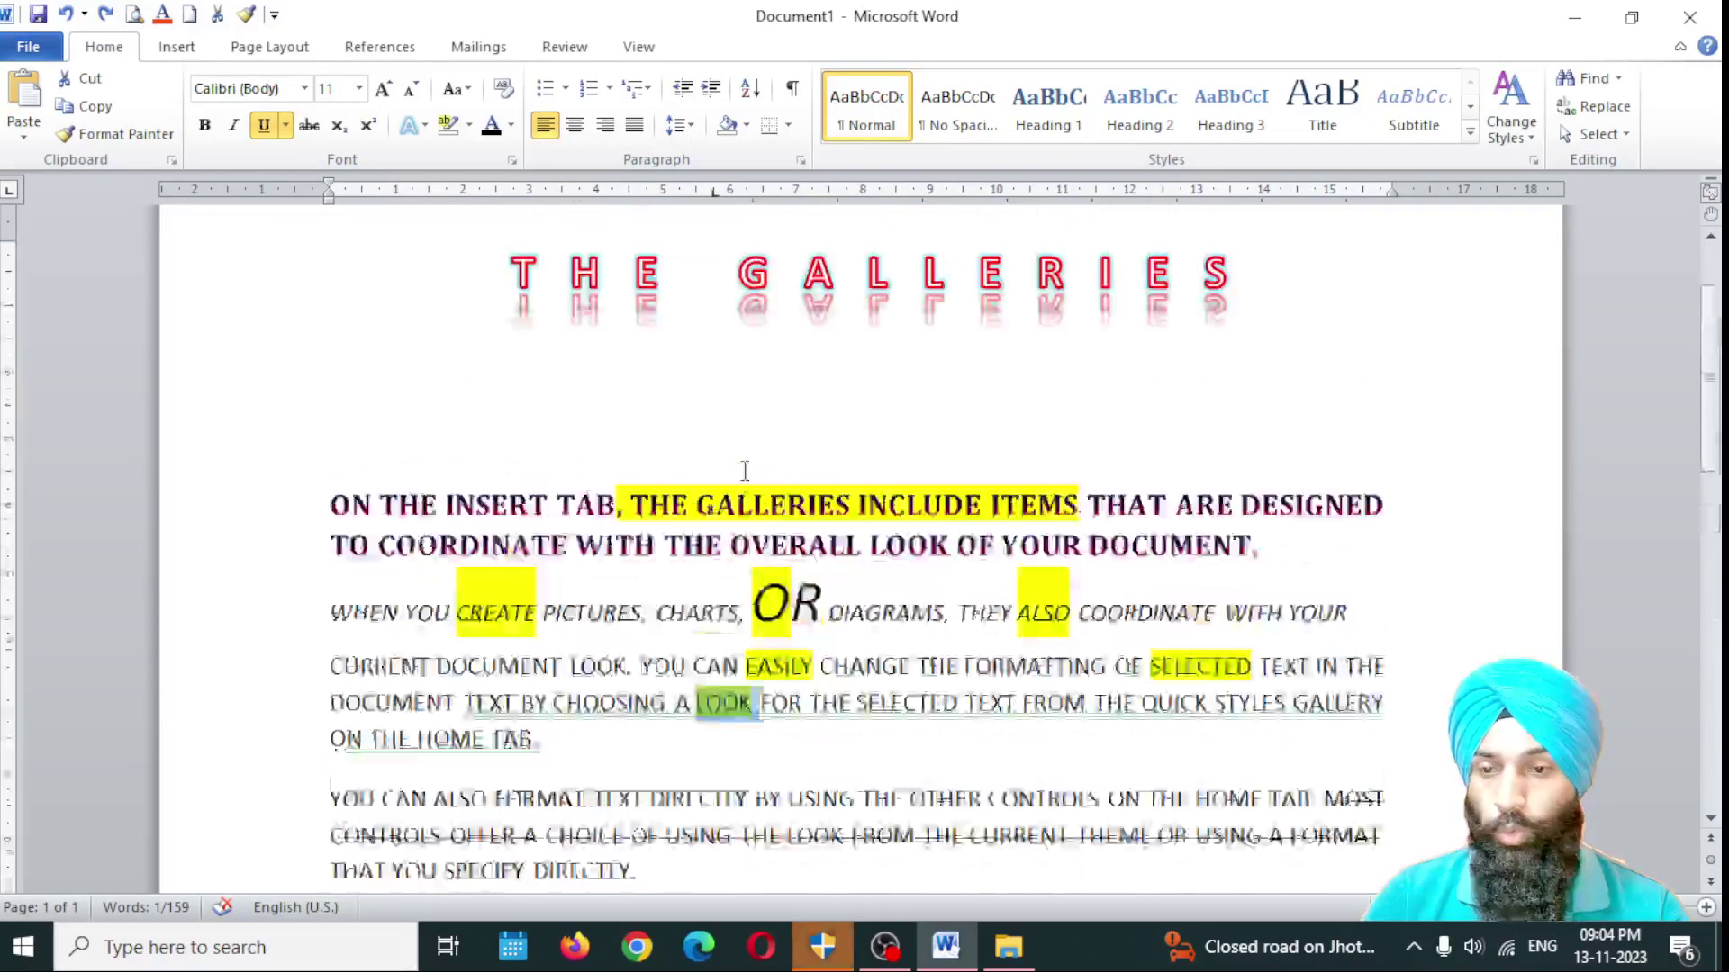
{"action": "scroll", "coordinate": [744, 469], "scroll_direction": "up", "scroll_amount": 1}
Step: Copy the formatting of the word "THE" in the heading to the word "LOOK" in the second paragraph with Format Painter
{"action": "left_click_drag", "start_coordinate": [499, 322], "coordinate": [672, 347]}
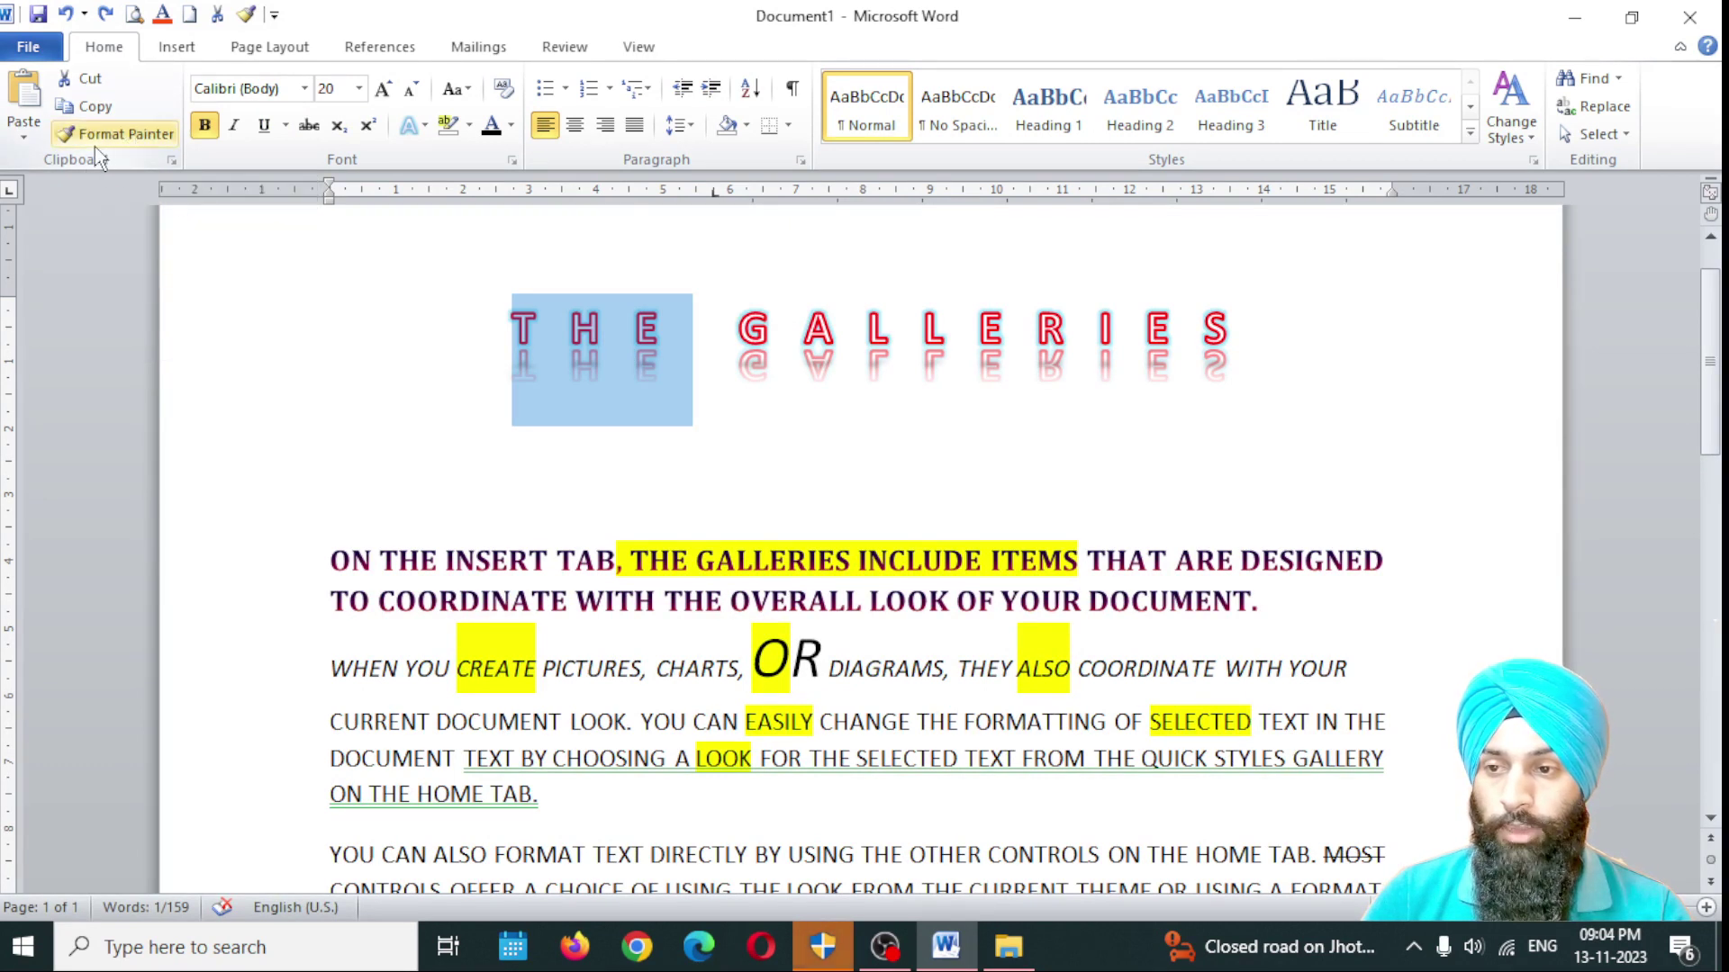
{"action": "left_click", "coordinate": [127, 139]}
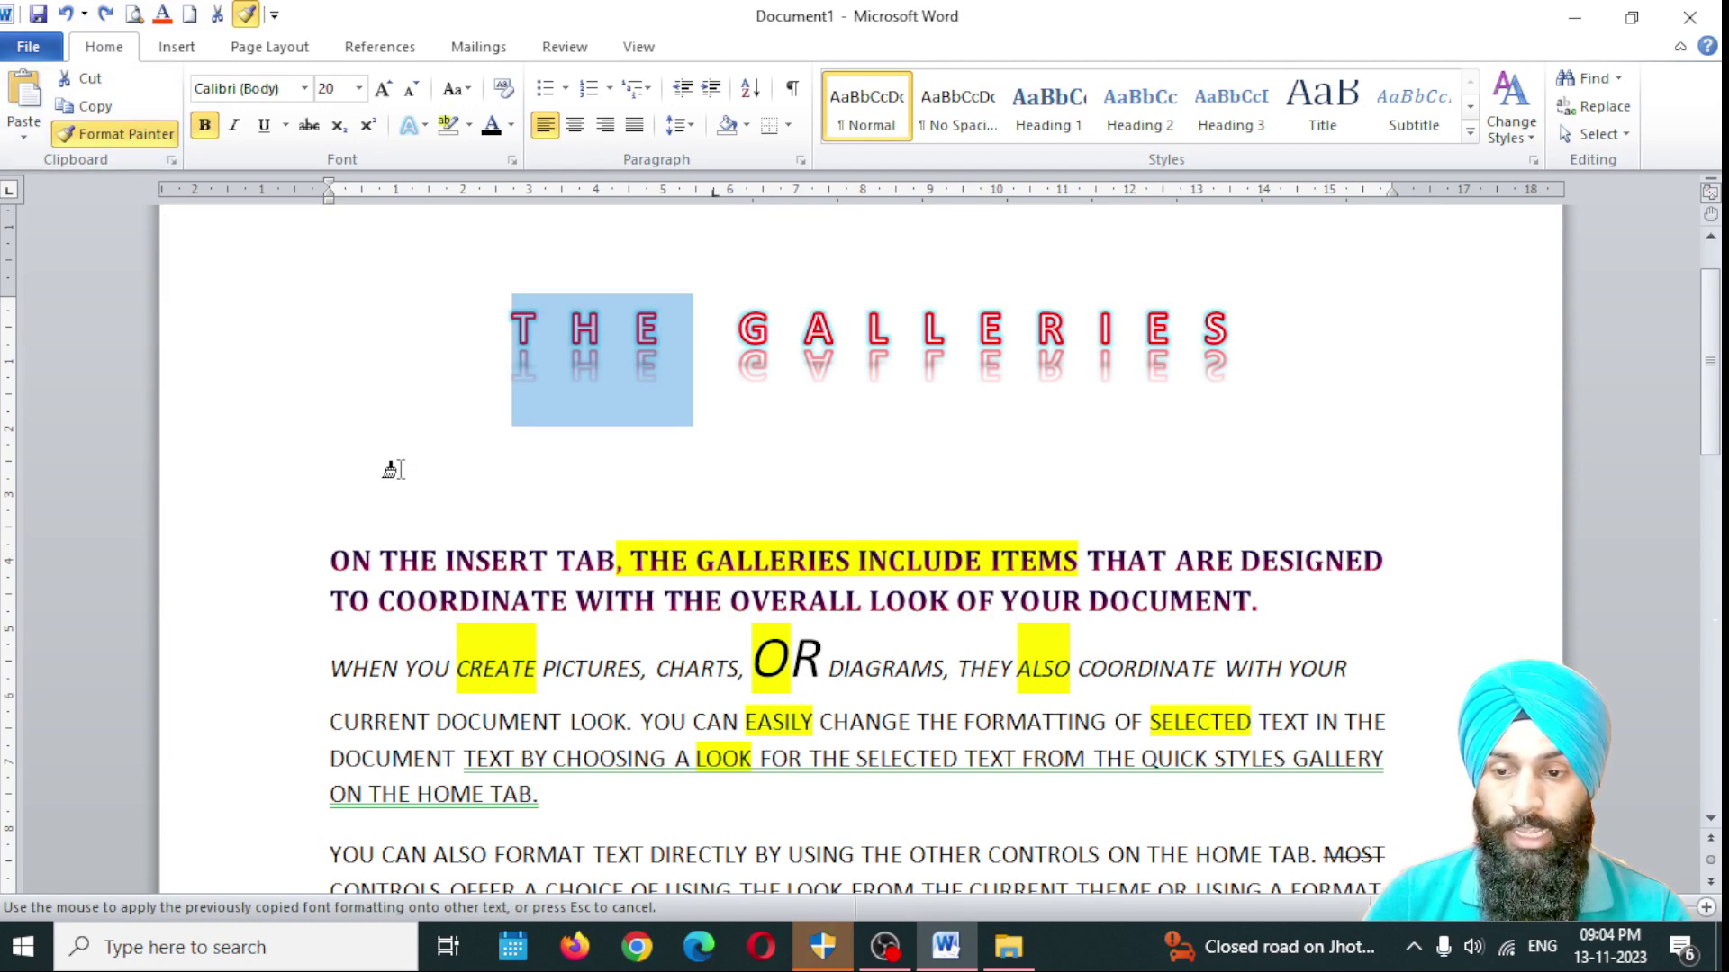
{"action": "scroll", "coordinate": [378, 455], "scroll_direction": "down", "scroll_amount": 3}
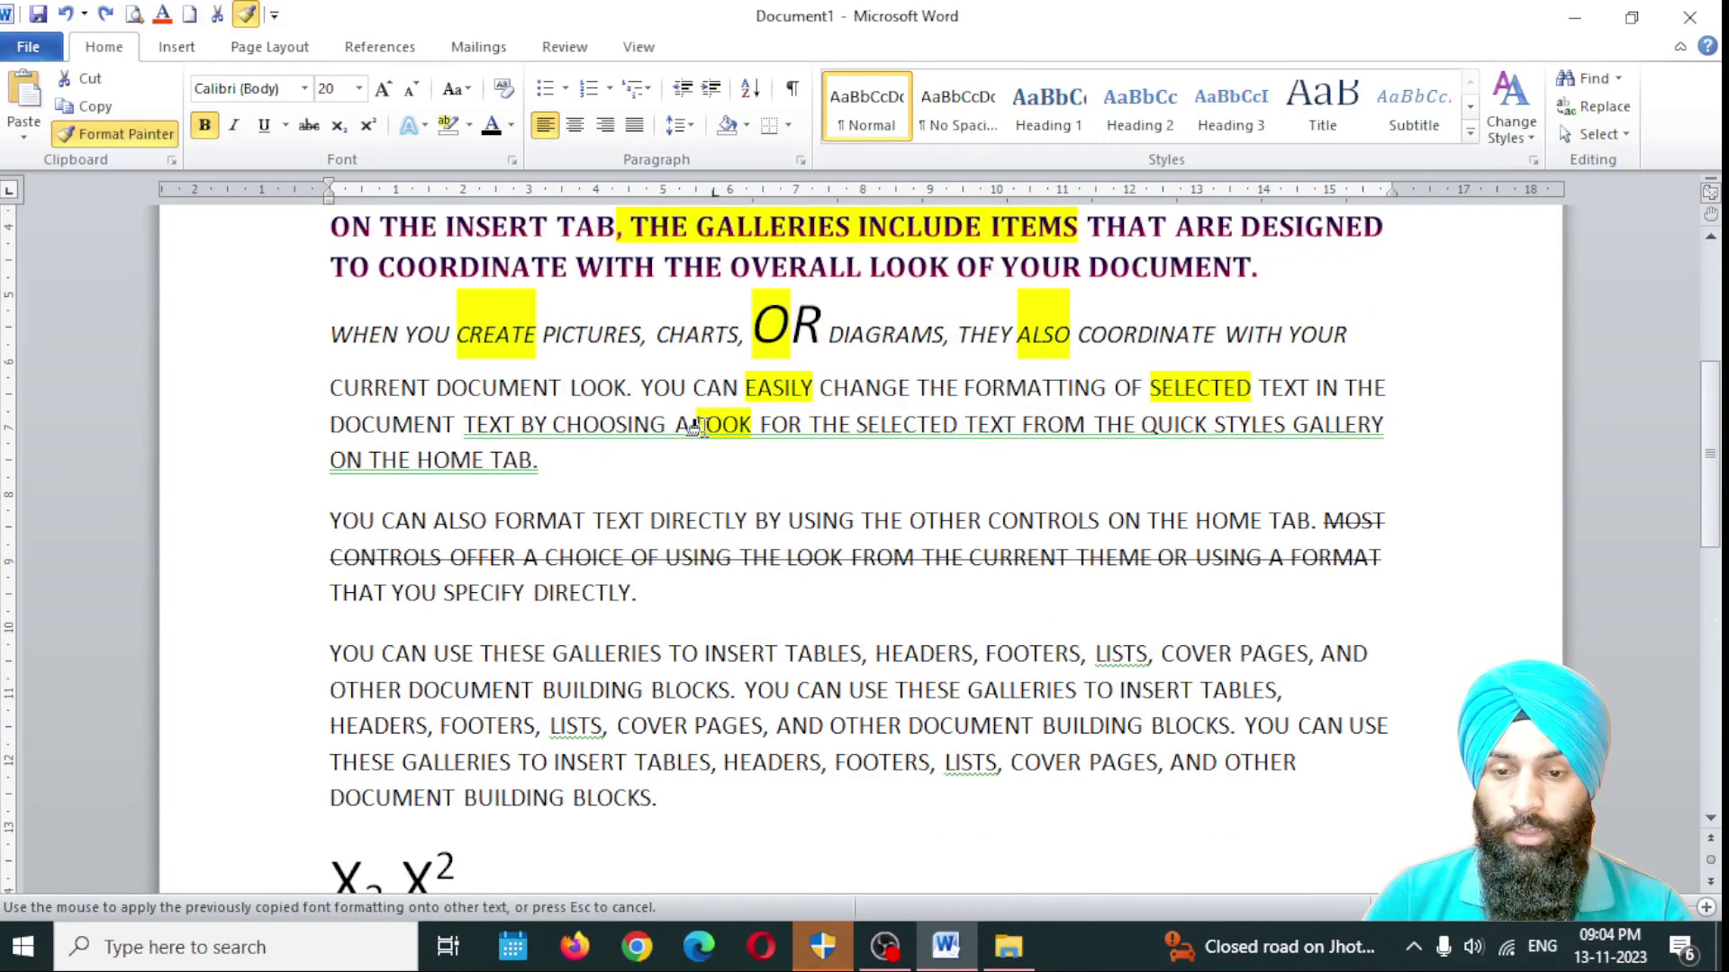
{"action": "left_click_drag", "start_coordinate": [696, 425], "coordinate": [756, 424]}
{"action": "left_click", "coordinate": [986, 551]}
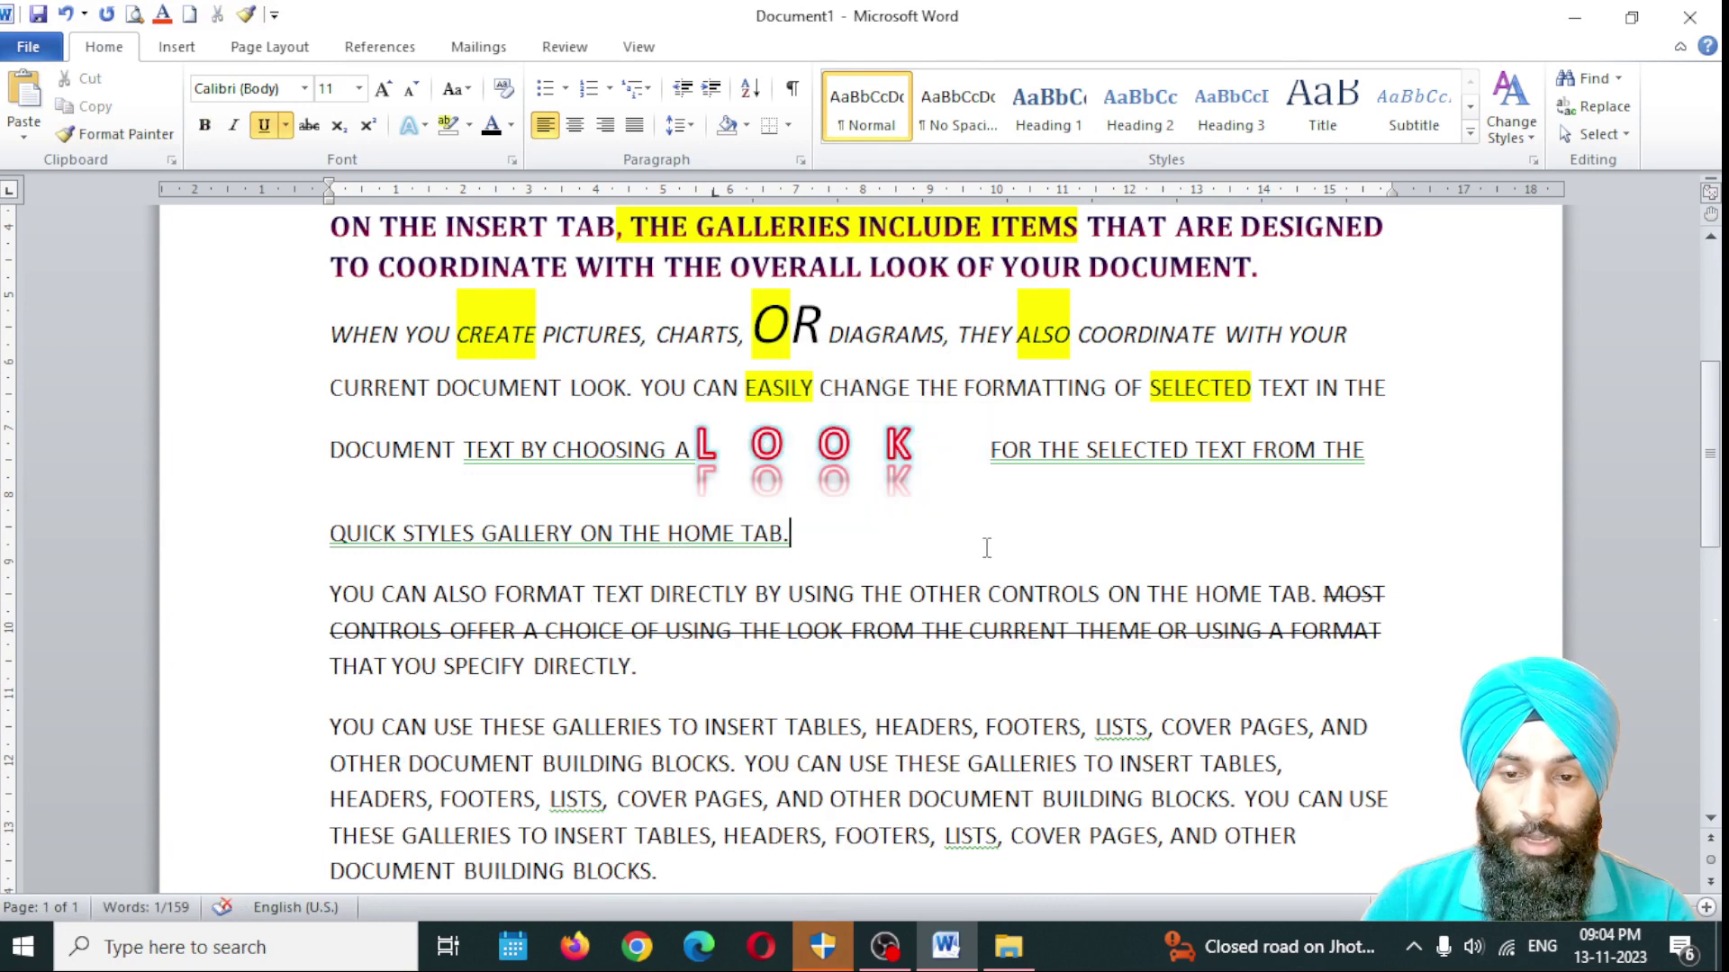
{"action": "scroll", "coordinate": [709, 482], "scroll_direction": "up", "scroll_amount": 5}
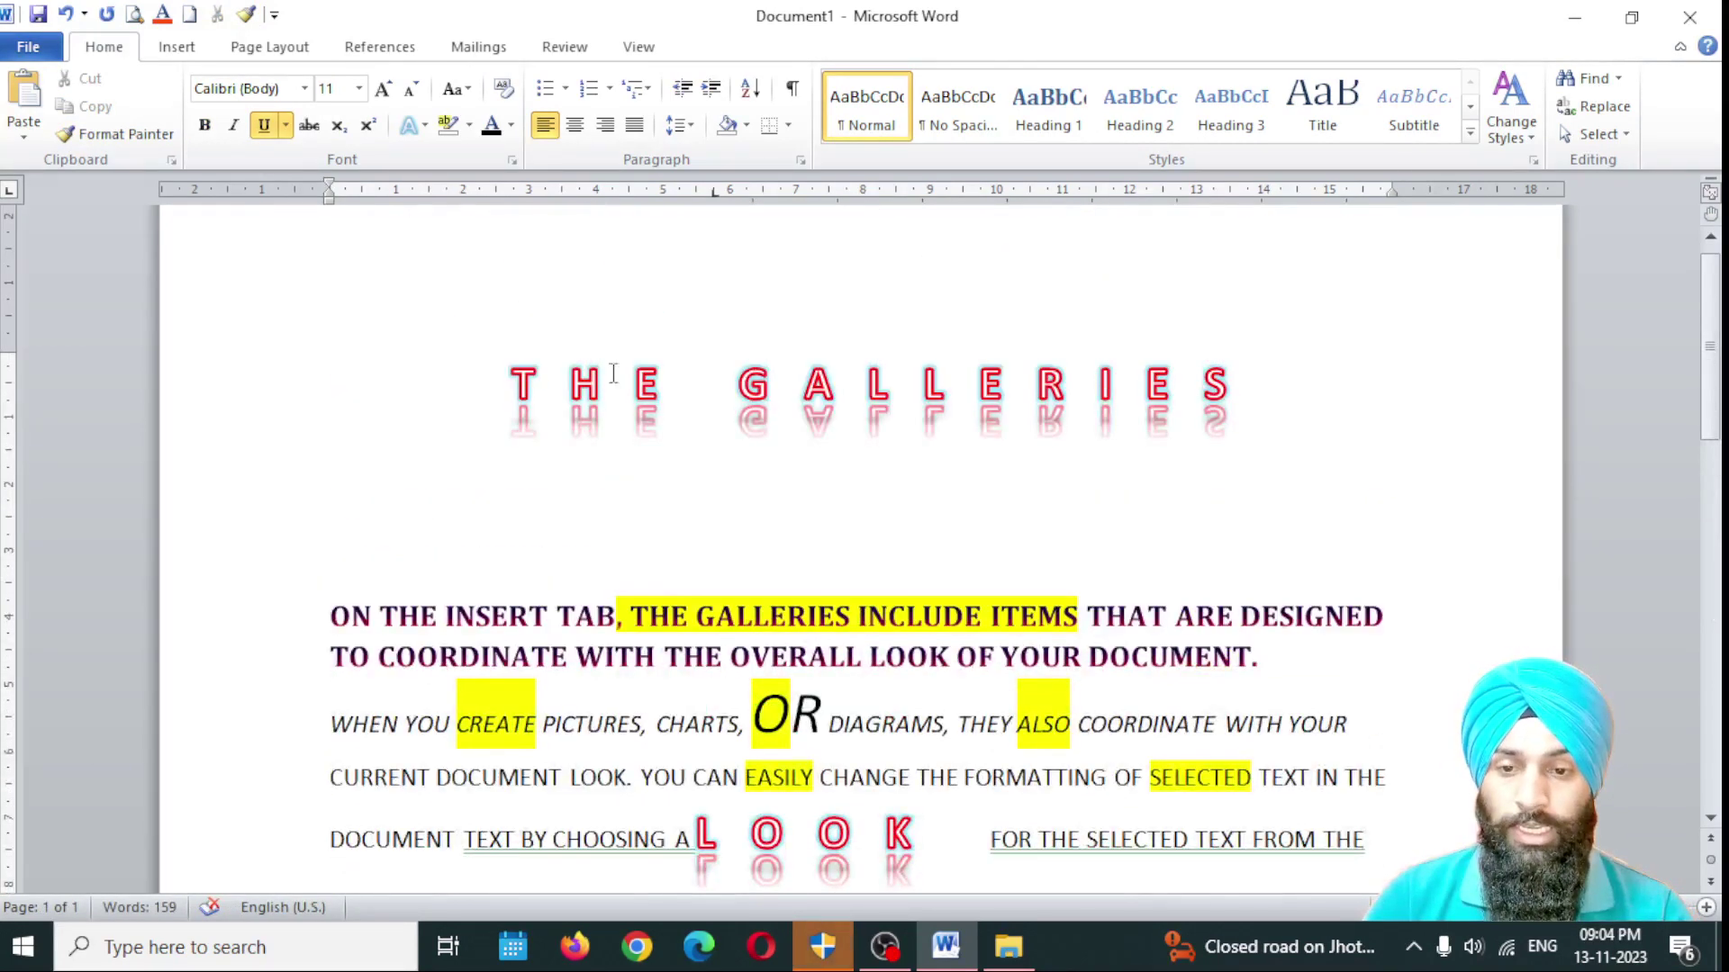
Step: Copy the formatting of the heading word "THE" to "QUICK S" in the second body paragraph with Format Painter
{"action": "scroll", "coordinate": [612, 374], "scroll_direction": "down", "scroll_amount": 5}
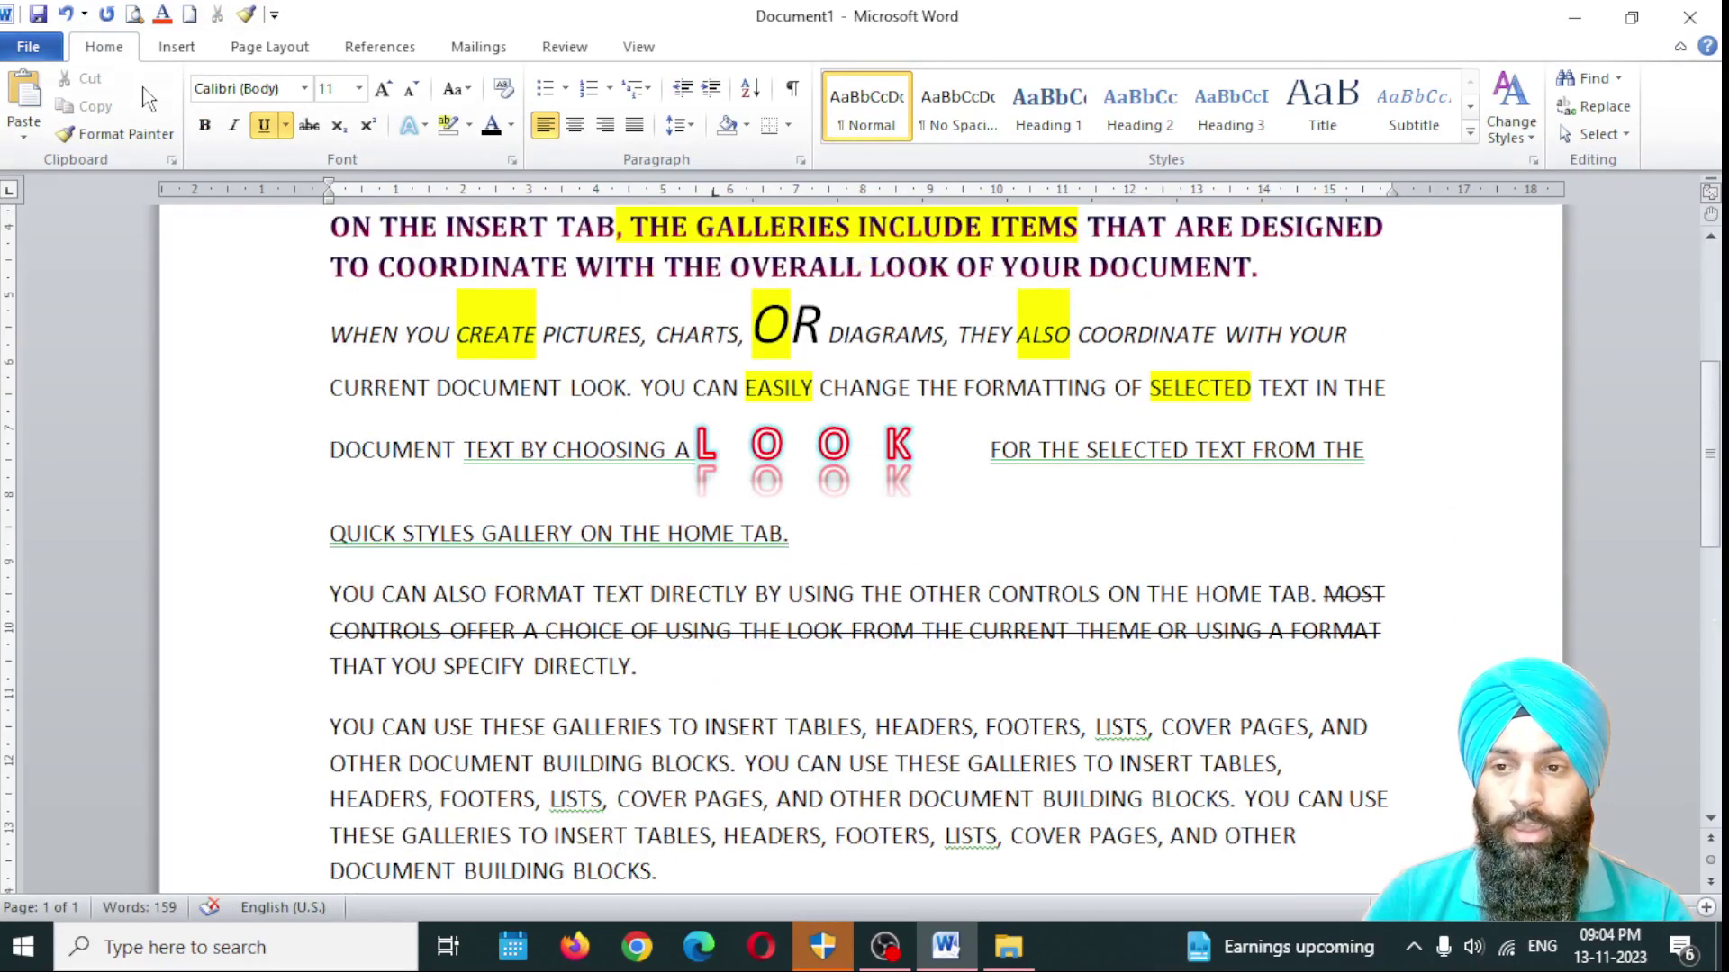
{"action": "scroll", "coordinate": [664, 394], "scroll_direction": "up", "scroll_amount": 3}
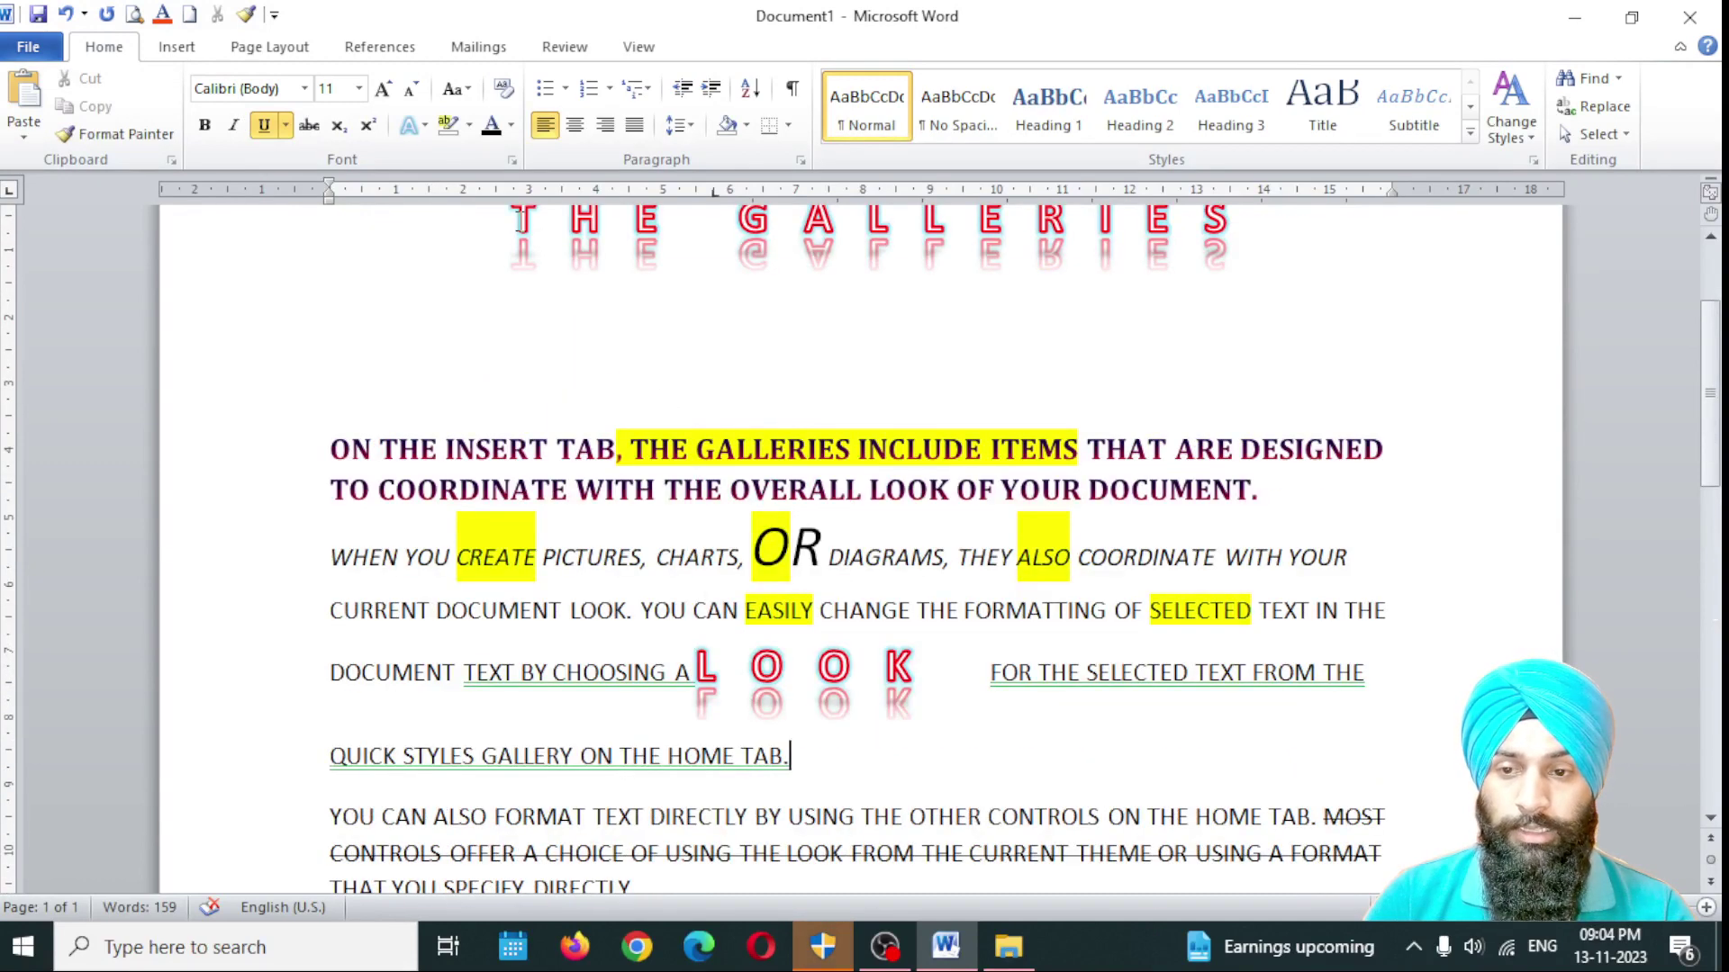
{"action": "left_click_drag", "start_coordinate": [520, 222], "coordinate": [601, 256]}
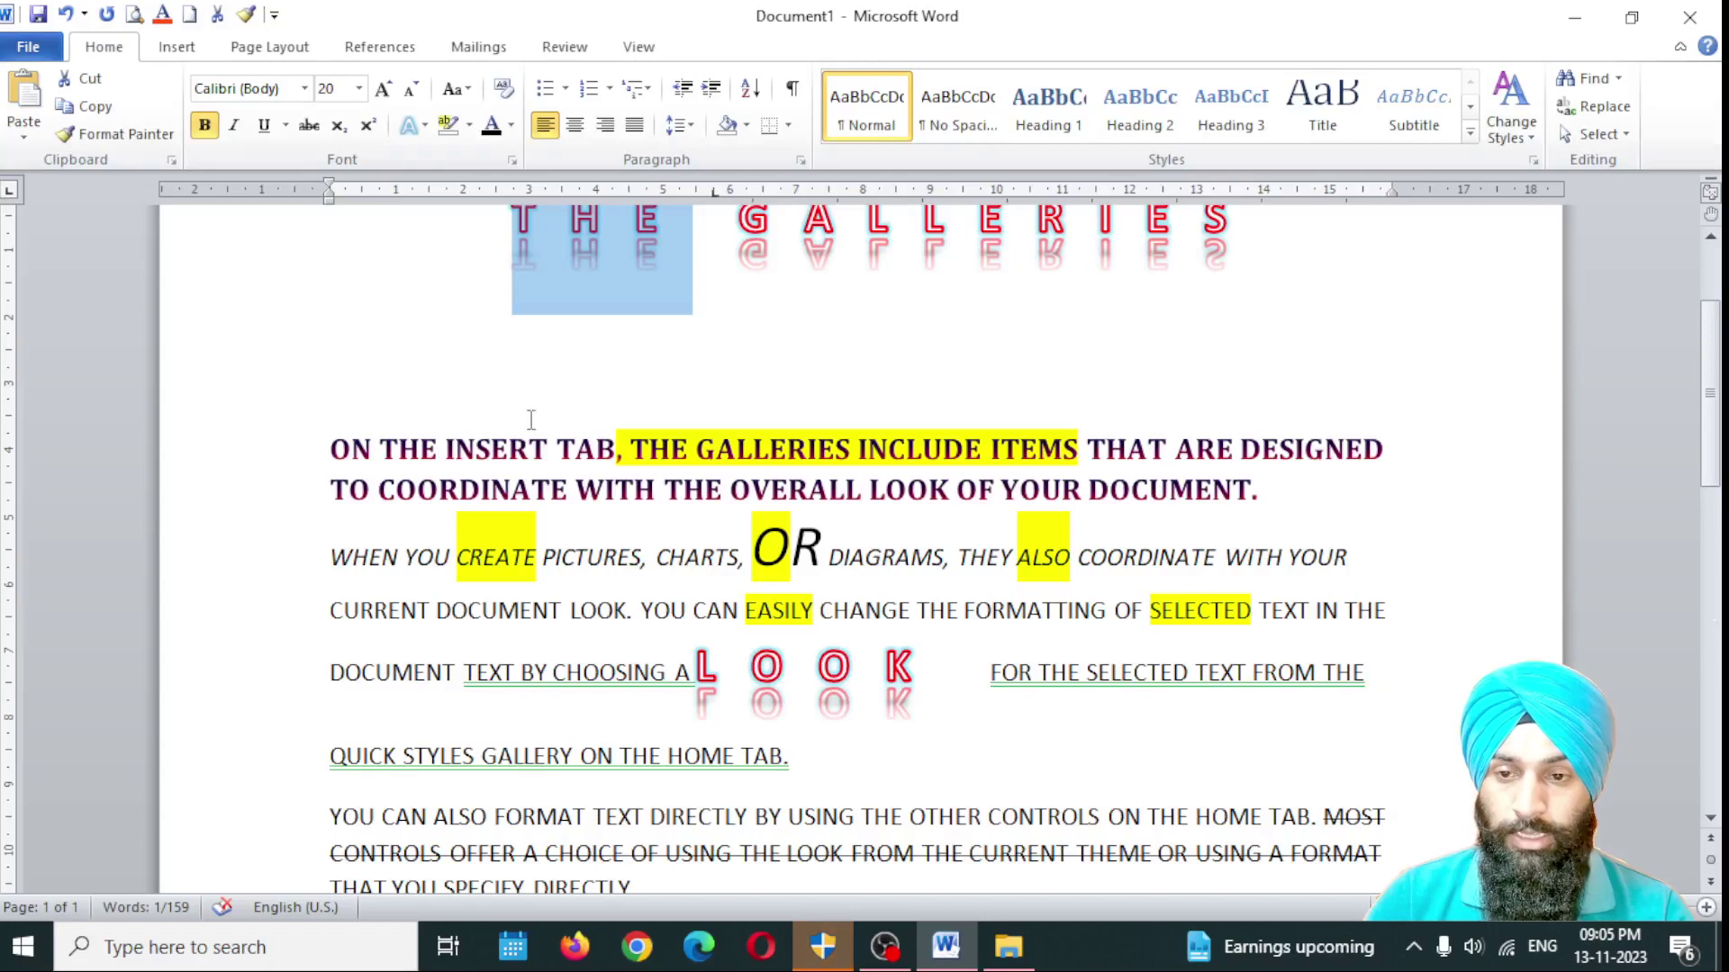
{"action": "scroll", "coordinate": [529, 401], "scroll_direction": "up", "scroll_amount": 1}
{"action": "left_click", "coordinate": [745, 439]}
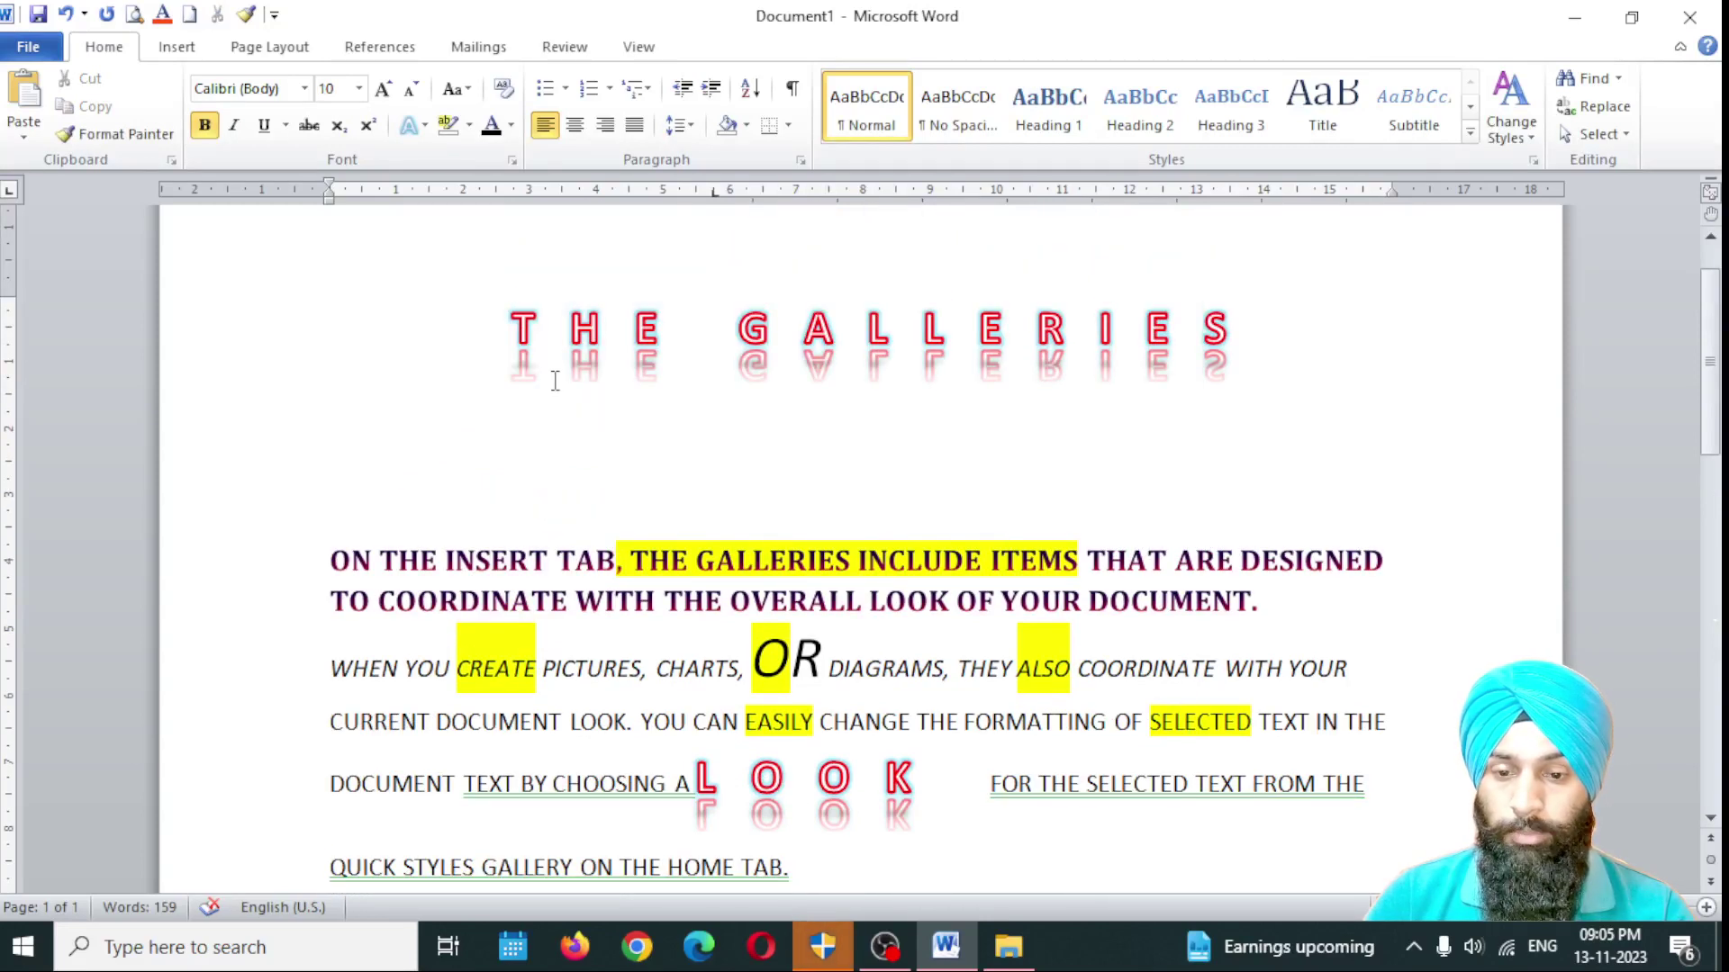
{"action": "left_click_drag", "start_coordinate": [502, 323], "coordinate": [693, 360]}
{"action": "left_click", "coordinate": [115, 134]}
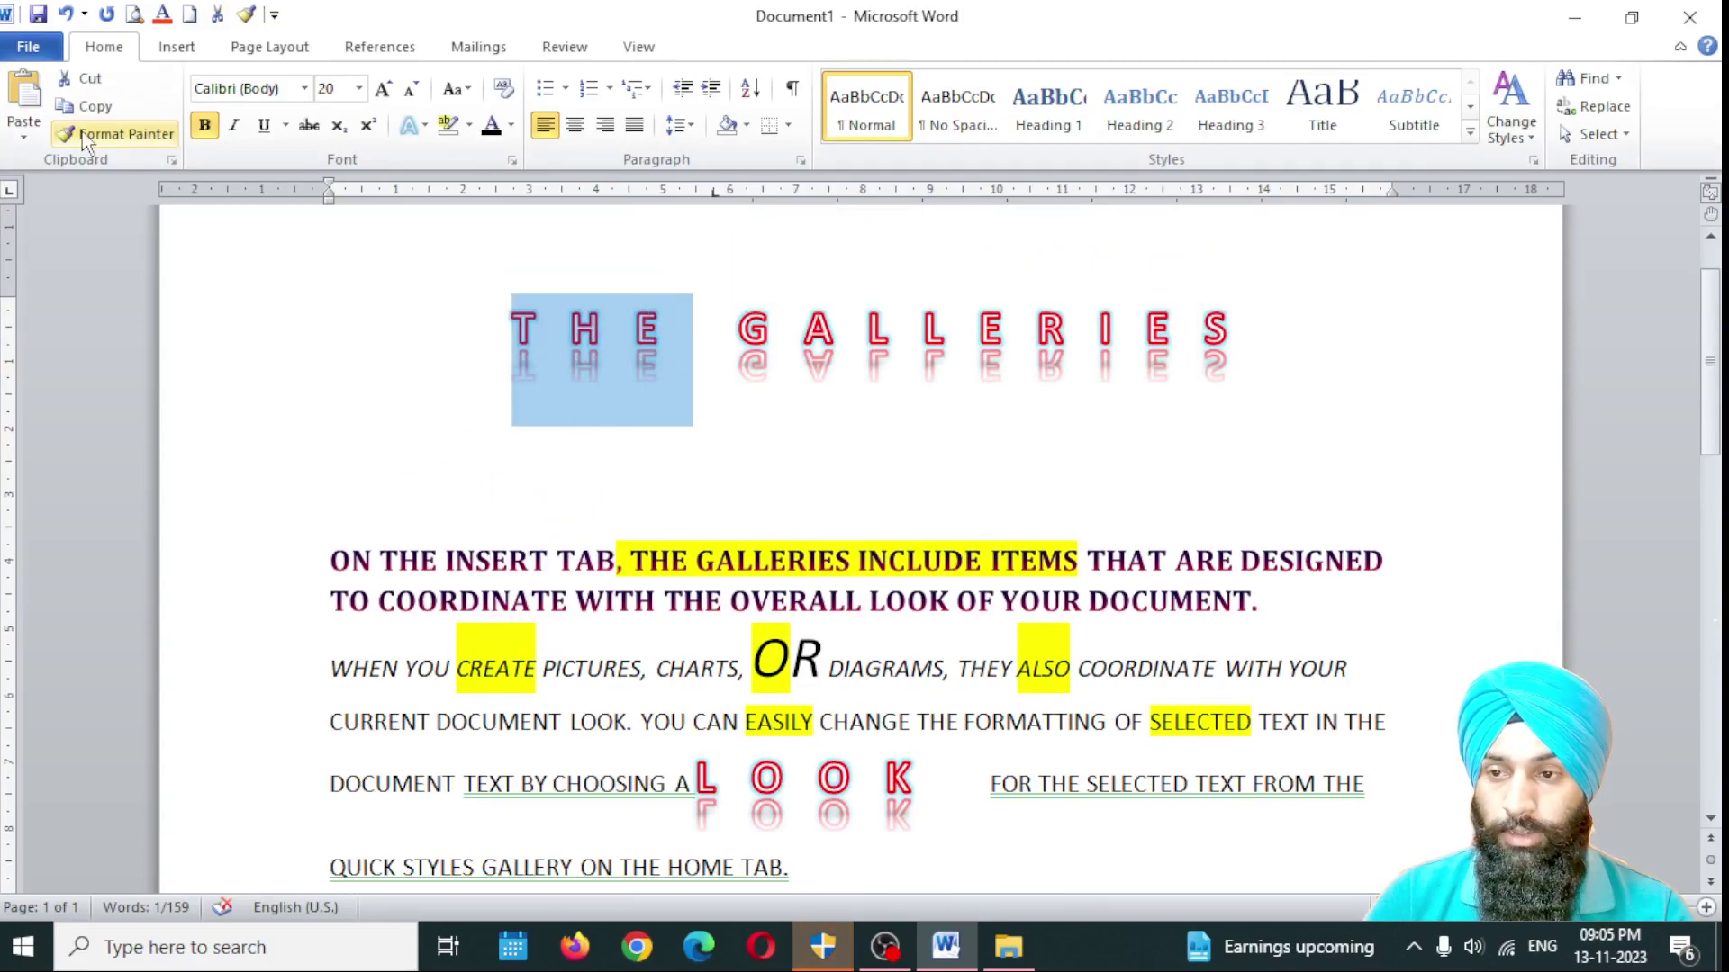
{"action": "scroll", "coordinate": [398, 335], "scroll_direction": "down", "scroll_amount": 3}
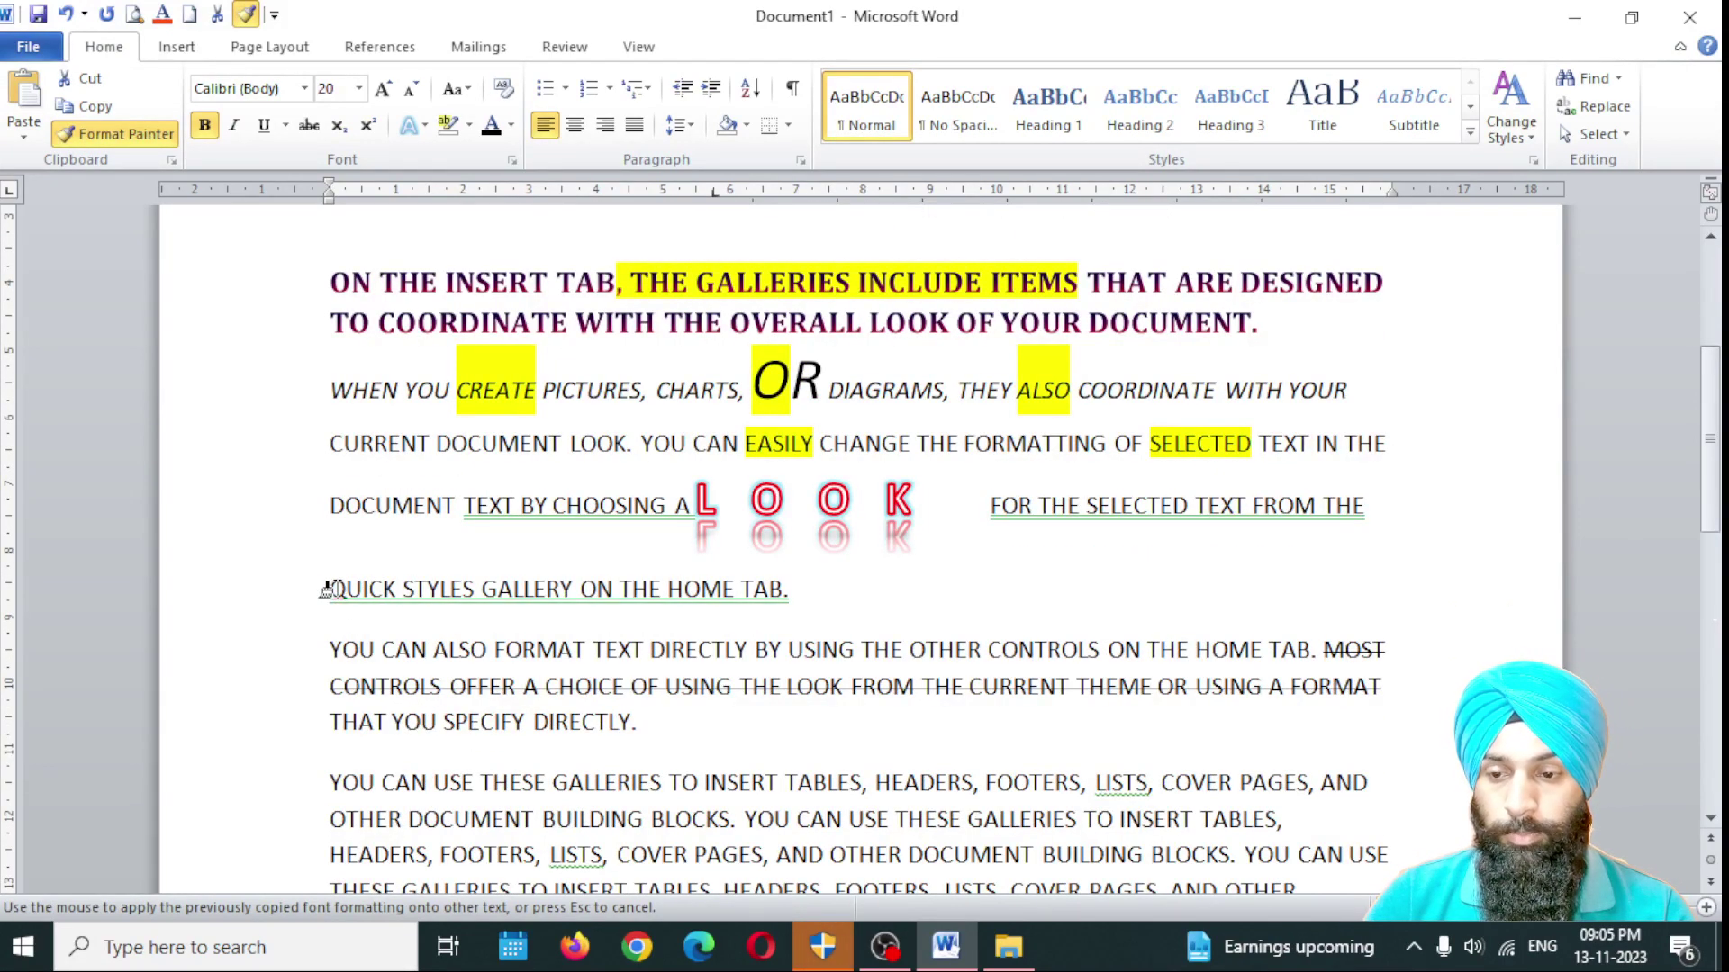
{"action": "left_click_drag", "start_coordinate": [325, 590], "coordinate": [418, 592]}
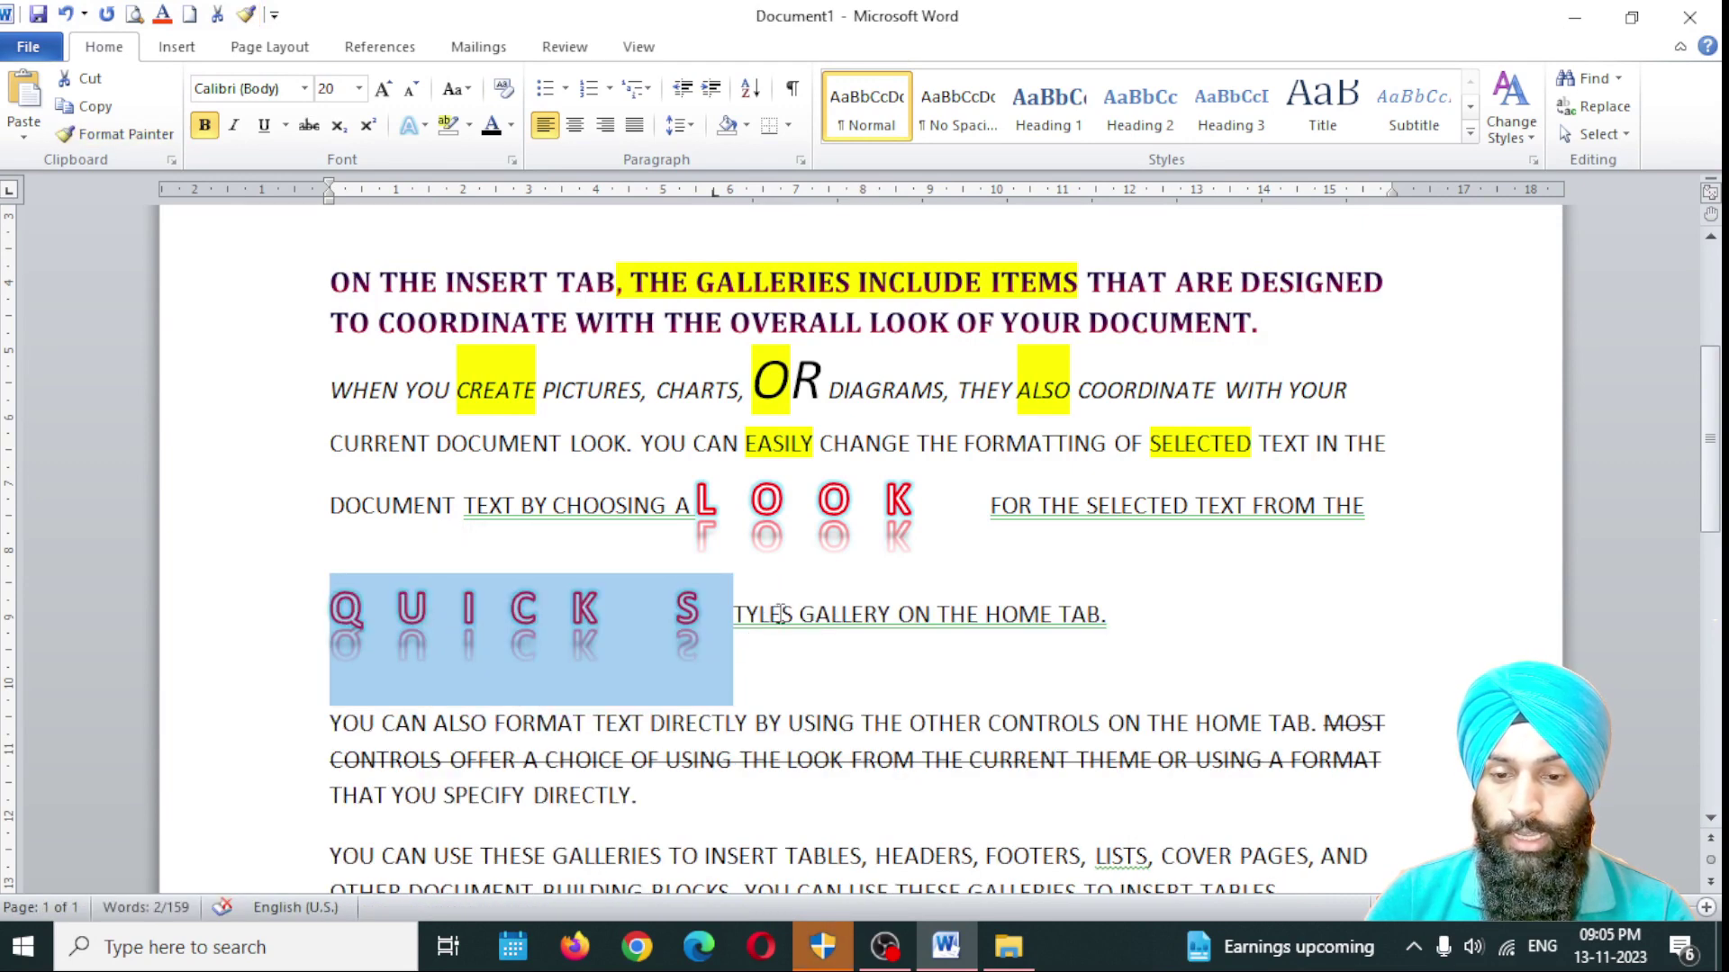
Step: Keep Format Painter active with the heading's "THE" formatting and apply it to "ALSO FORMAT", "HEME" and "FOOTERS, LISTS" in the lower paragraphs
{"action": "scroll", "coordinate": [756, 526], "scroll_direction": "up", "scroll_amount": 4}
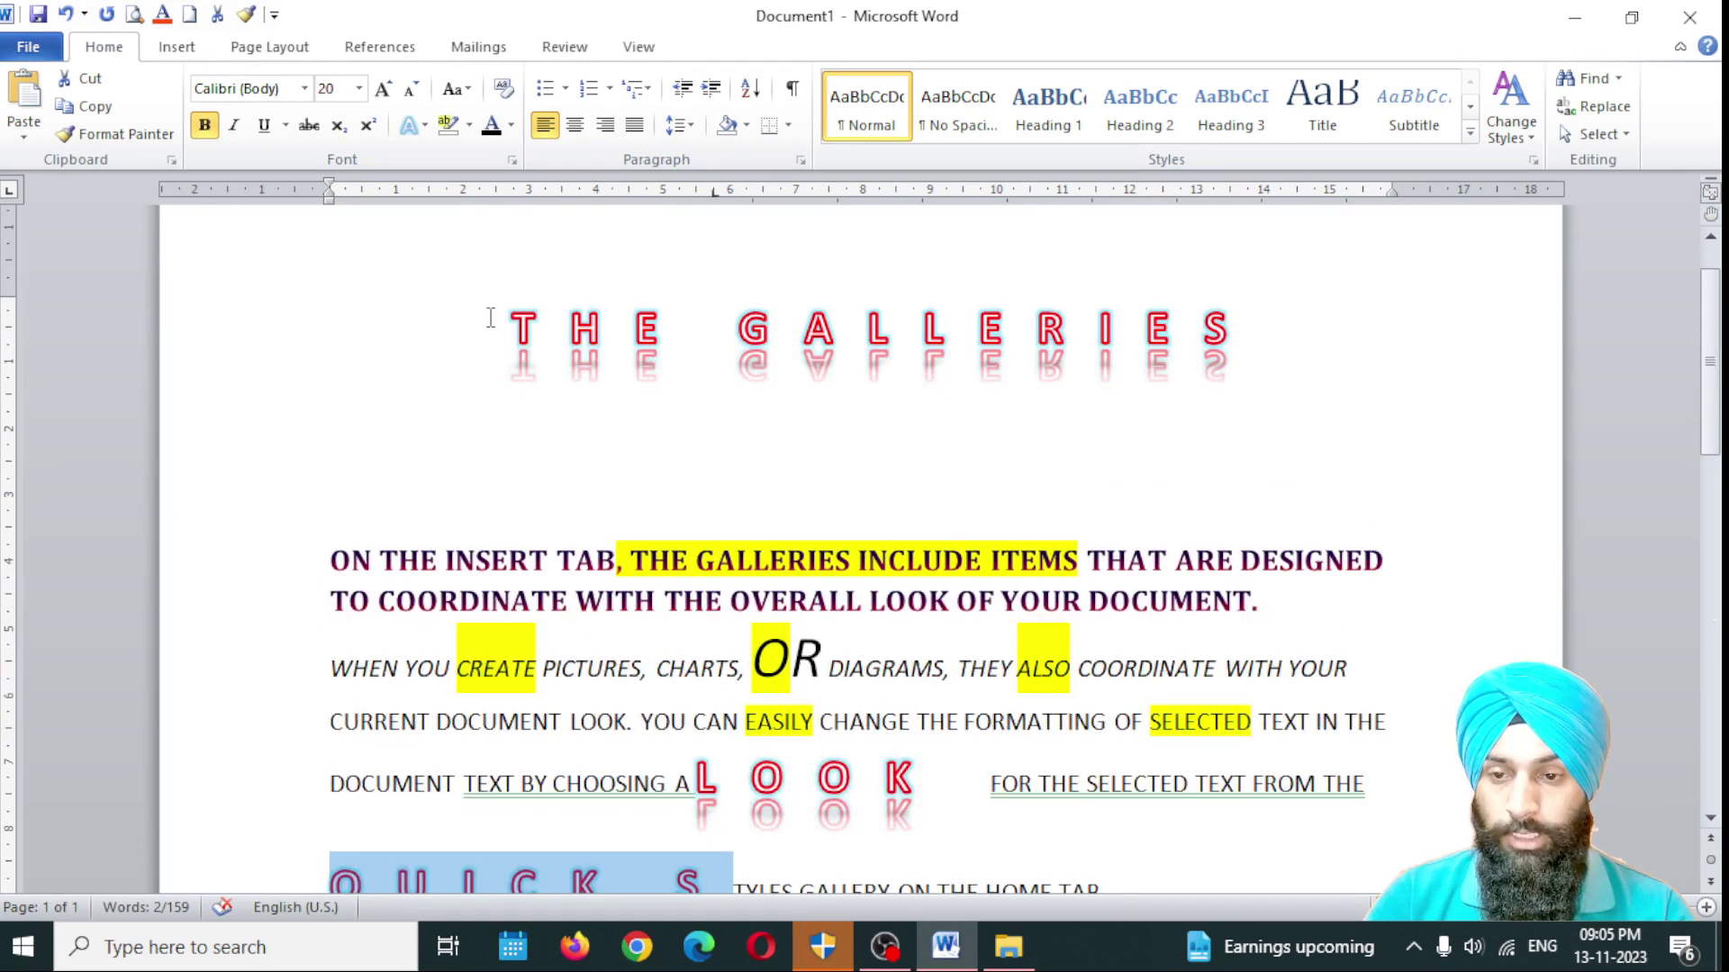
{"action": "left_click_drag", "start_coordinate": [507, 320], "coordinate": [689, 353]}
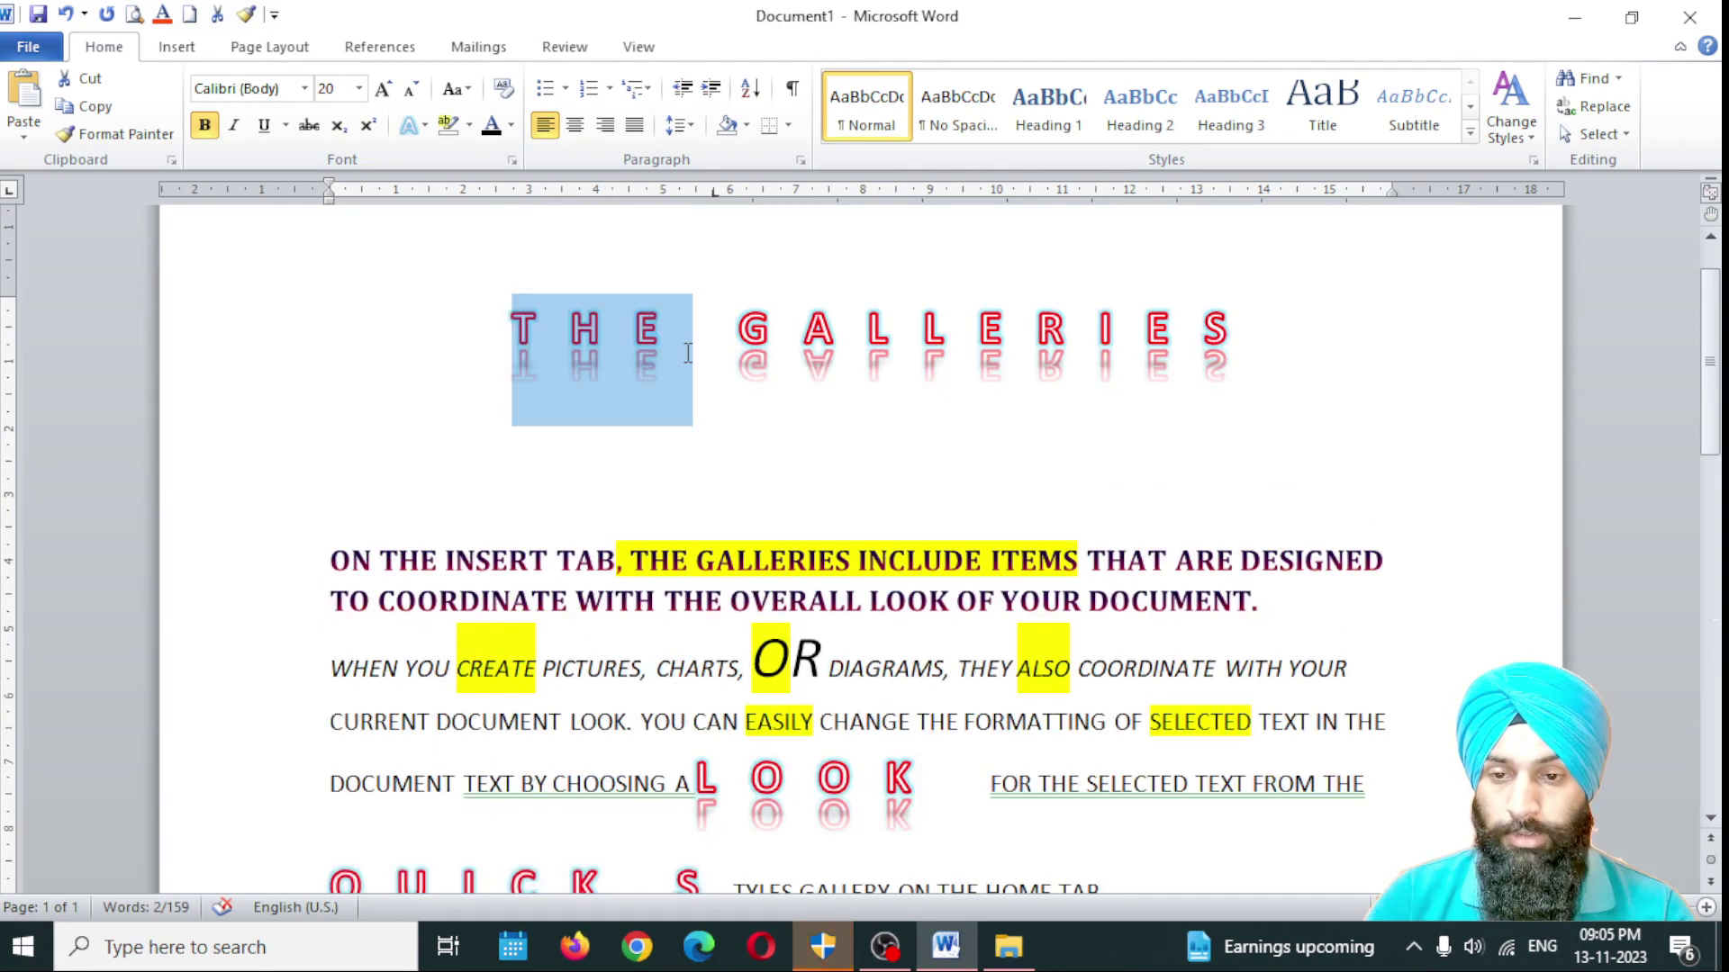
{"action": "left_click", "coordinate": [112, 144]}
{"action": "scroll", "coordinate": [472, 459], "scroll_direction": "down", "scroll_amount": 5}
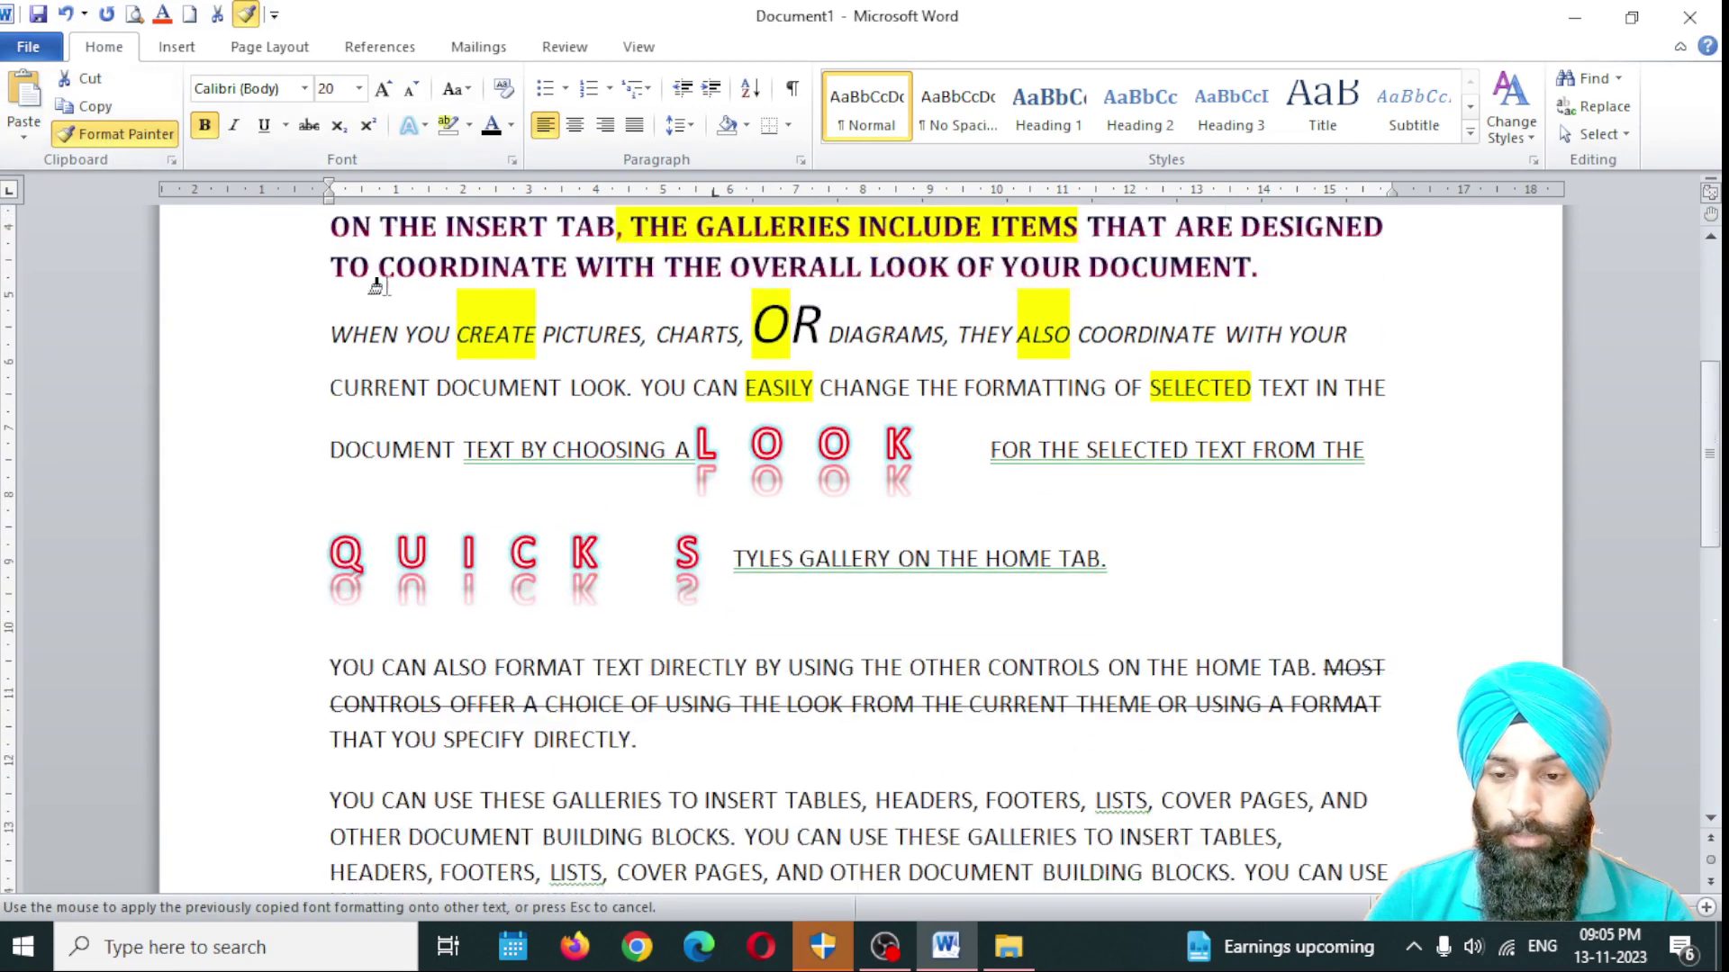
{"action": "left_click_drag", "start_coordinate": [472, 459], "coordinate": [553, 464]}
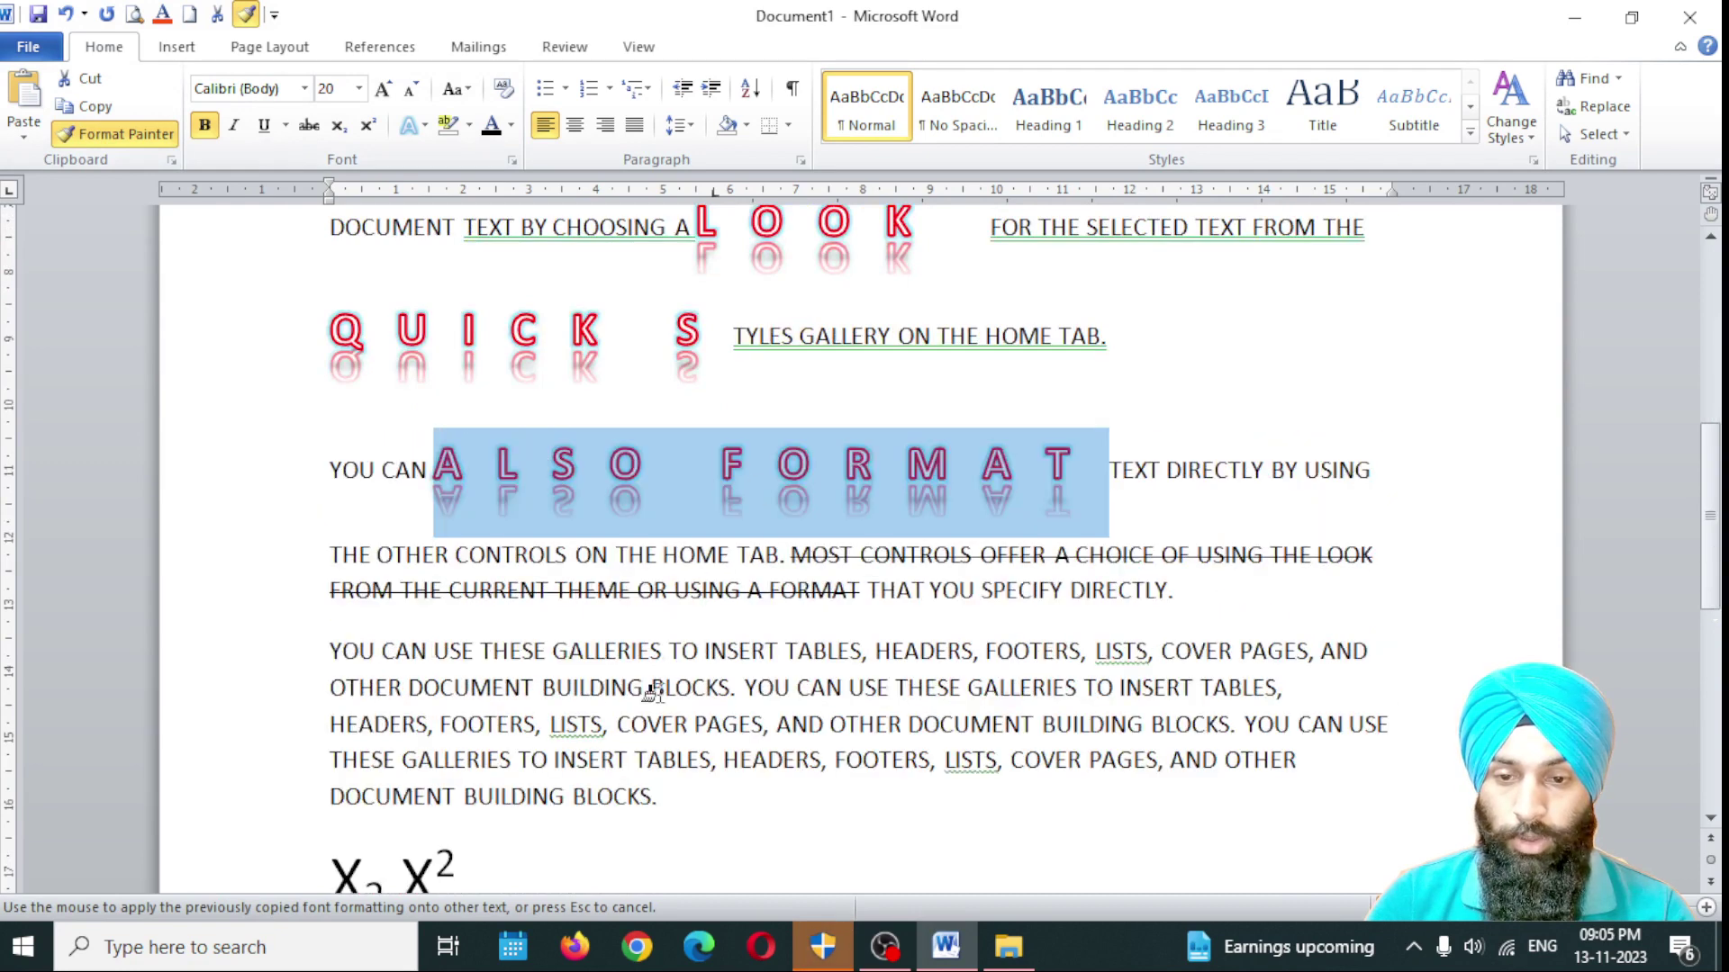
{"action": "left_click_drag", "start_coordinate": [569, 590], "coordinate": [639, 605]}
{"action": "scroll", "coordinate": [571, 671], "scroll_direction": "down", "scroll_amount": 2}
{"action": "left_click_drag", "start_coordinate": [509, 612], "coordinate": [603, 613]}
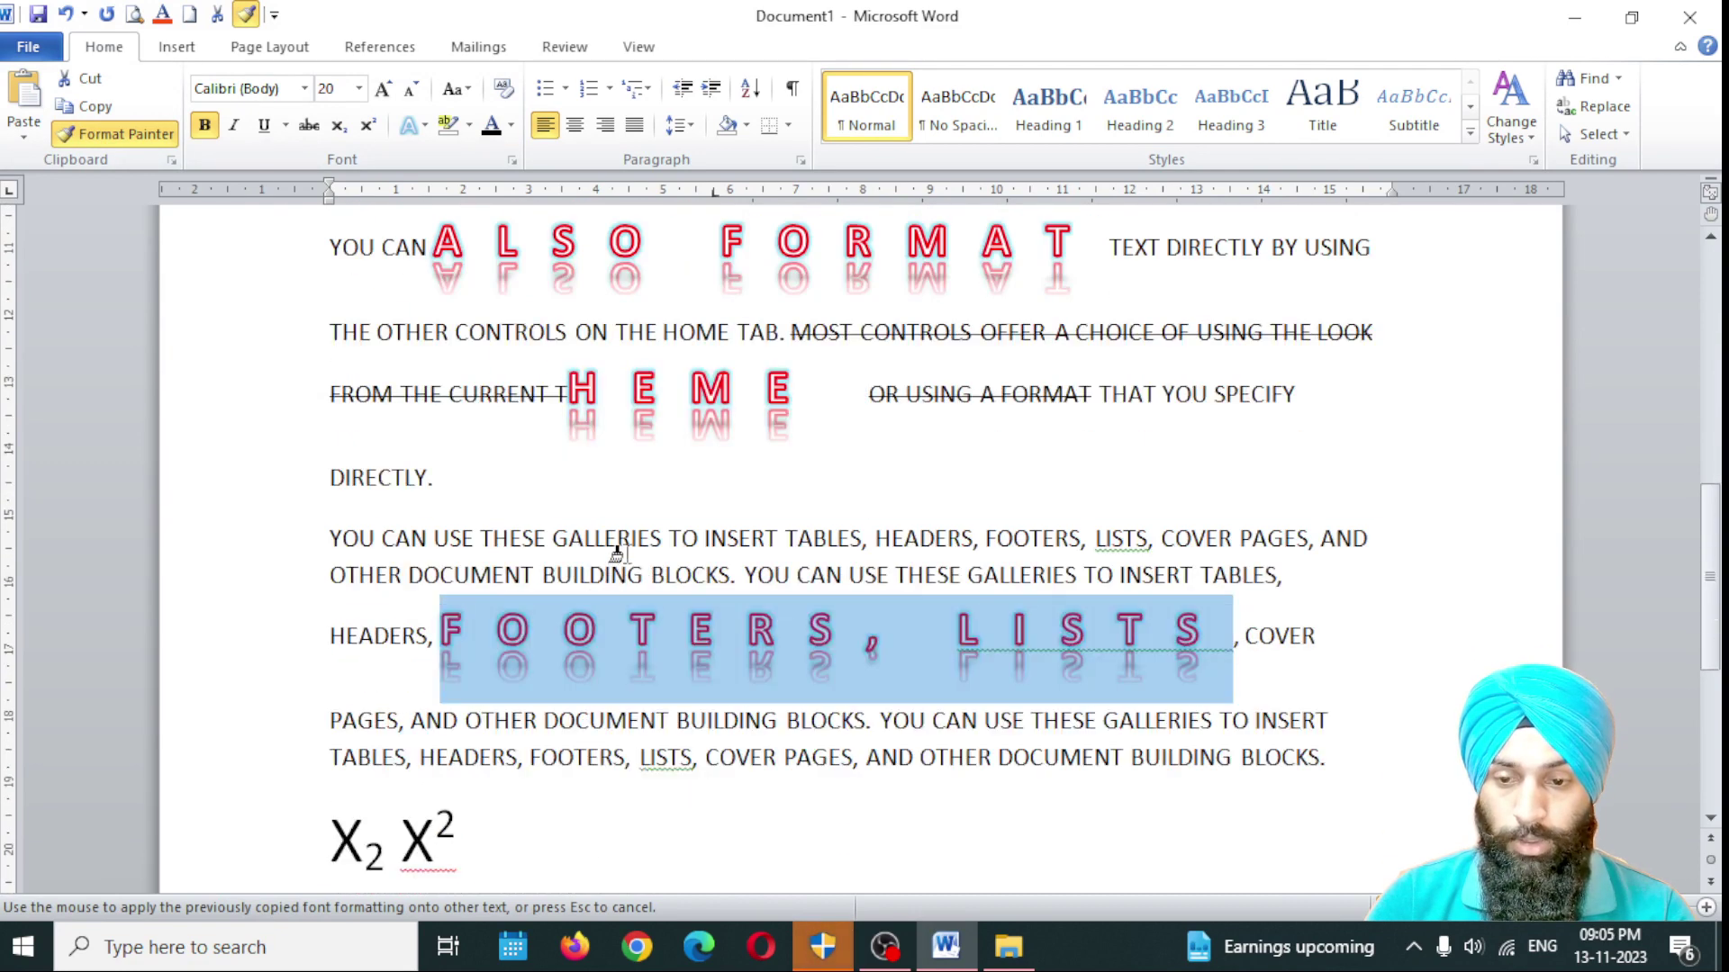
Step: Paint the same heading formatting onto text in the last paragraph starting at "GALLERIES", the struck-through "FORMAT" and the subscript and superscript X line
{"action": "left_click_drag", "start_coordinate": [618, 545], "coordinate": [1198, 541]}
{"action": "left_click_drag", "start_coordinate": [948, 401], "coordinate": [1091, 396]}
{"action": "scroll", "coordinate": [806, 360], "scroll_direction": "down", "scroll_amount": 8}
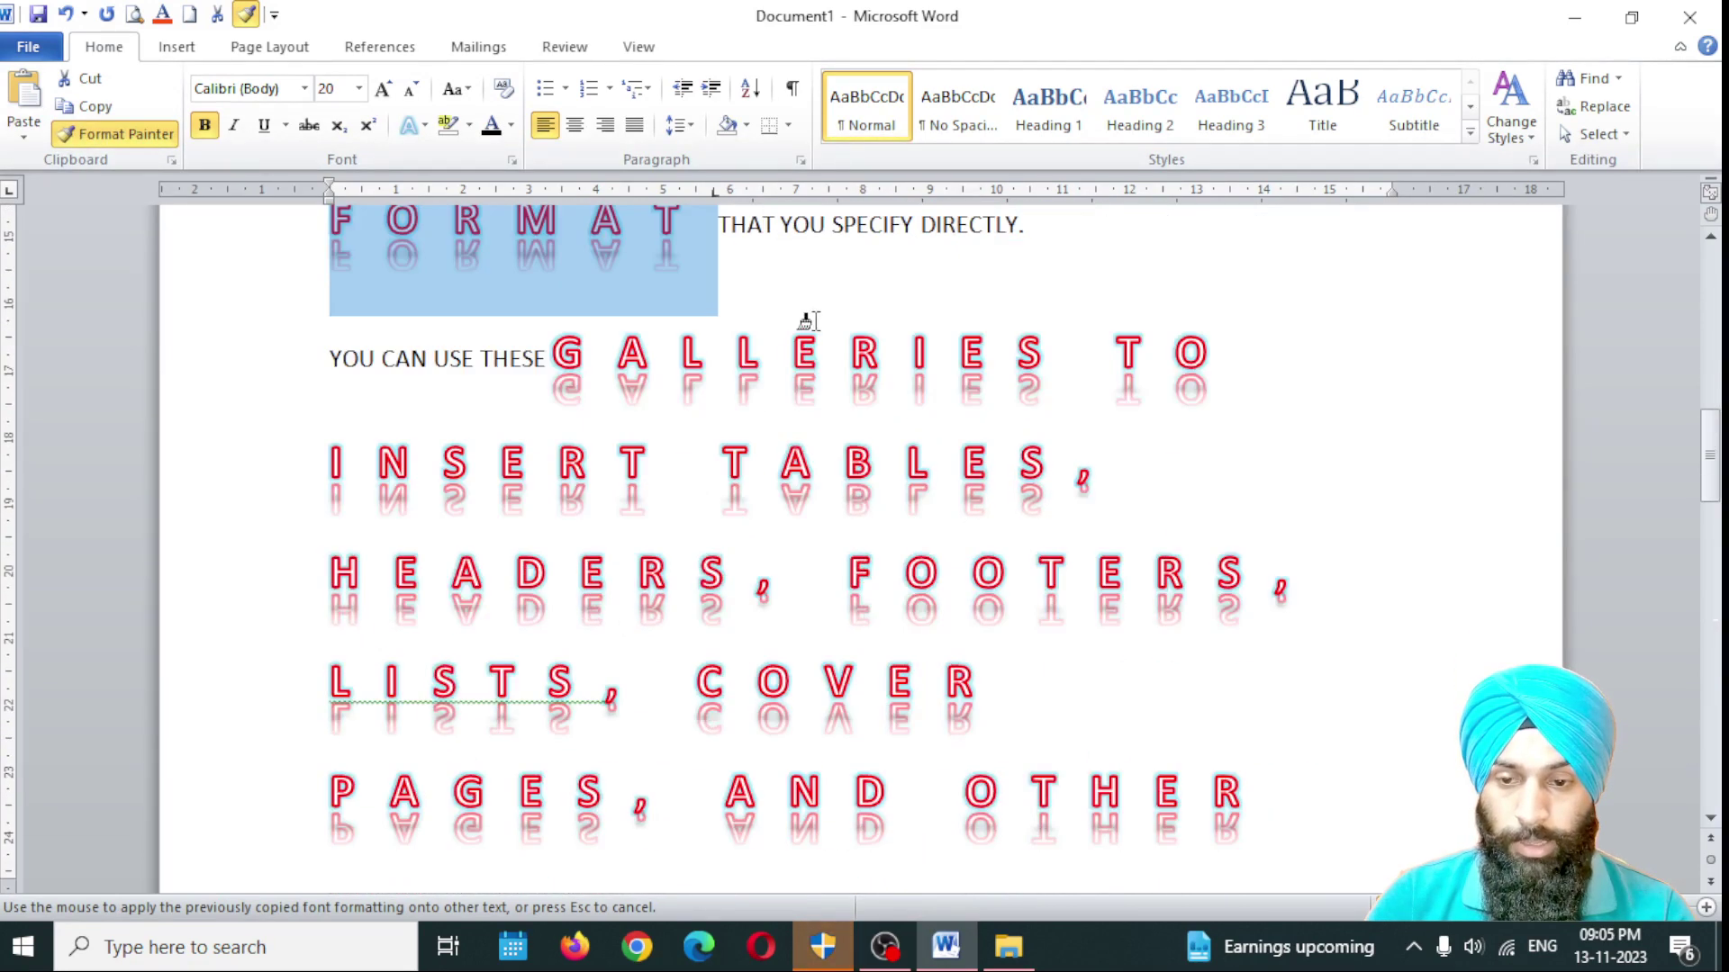
{"action": "scroll", "coordinate": [738, 403], "scroll_direction": "down", "scroll_amount": 6}
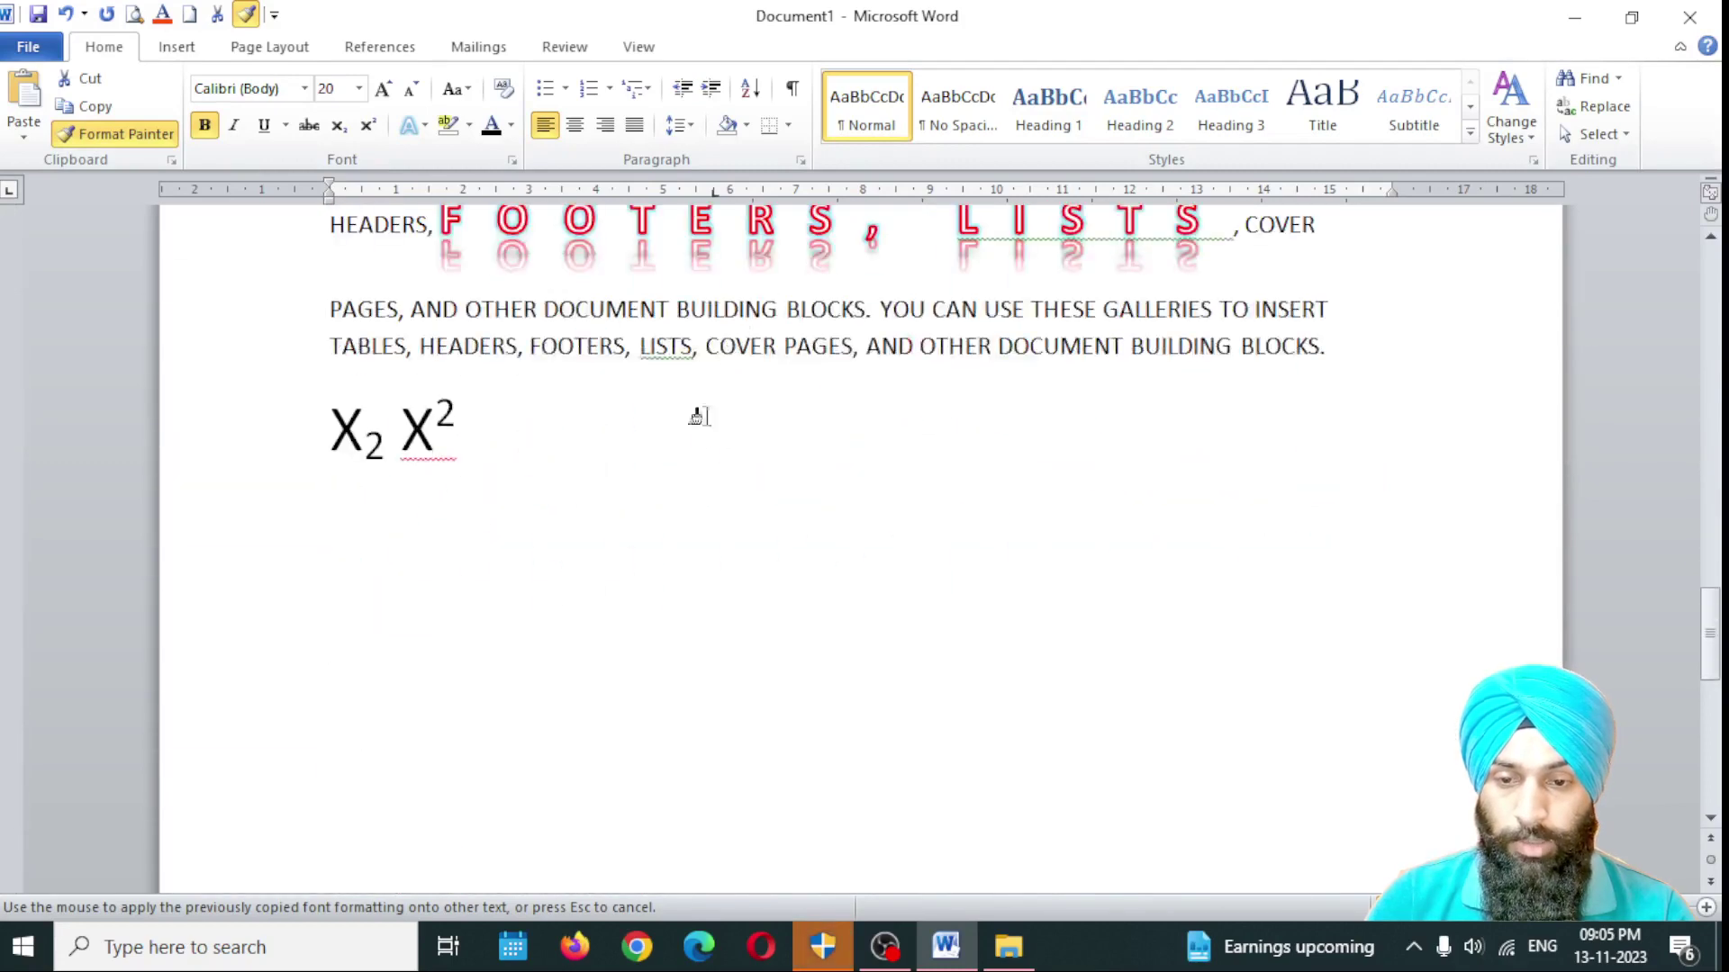
{"action": "left_click_drag", "start_coordinate": [326, 407], "coordinate": [468, 438]}
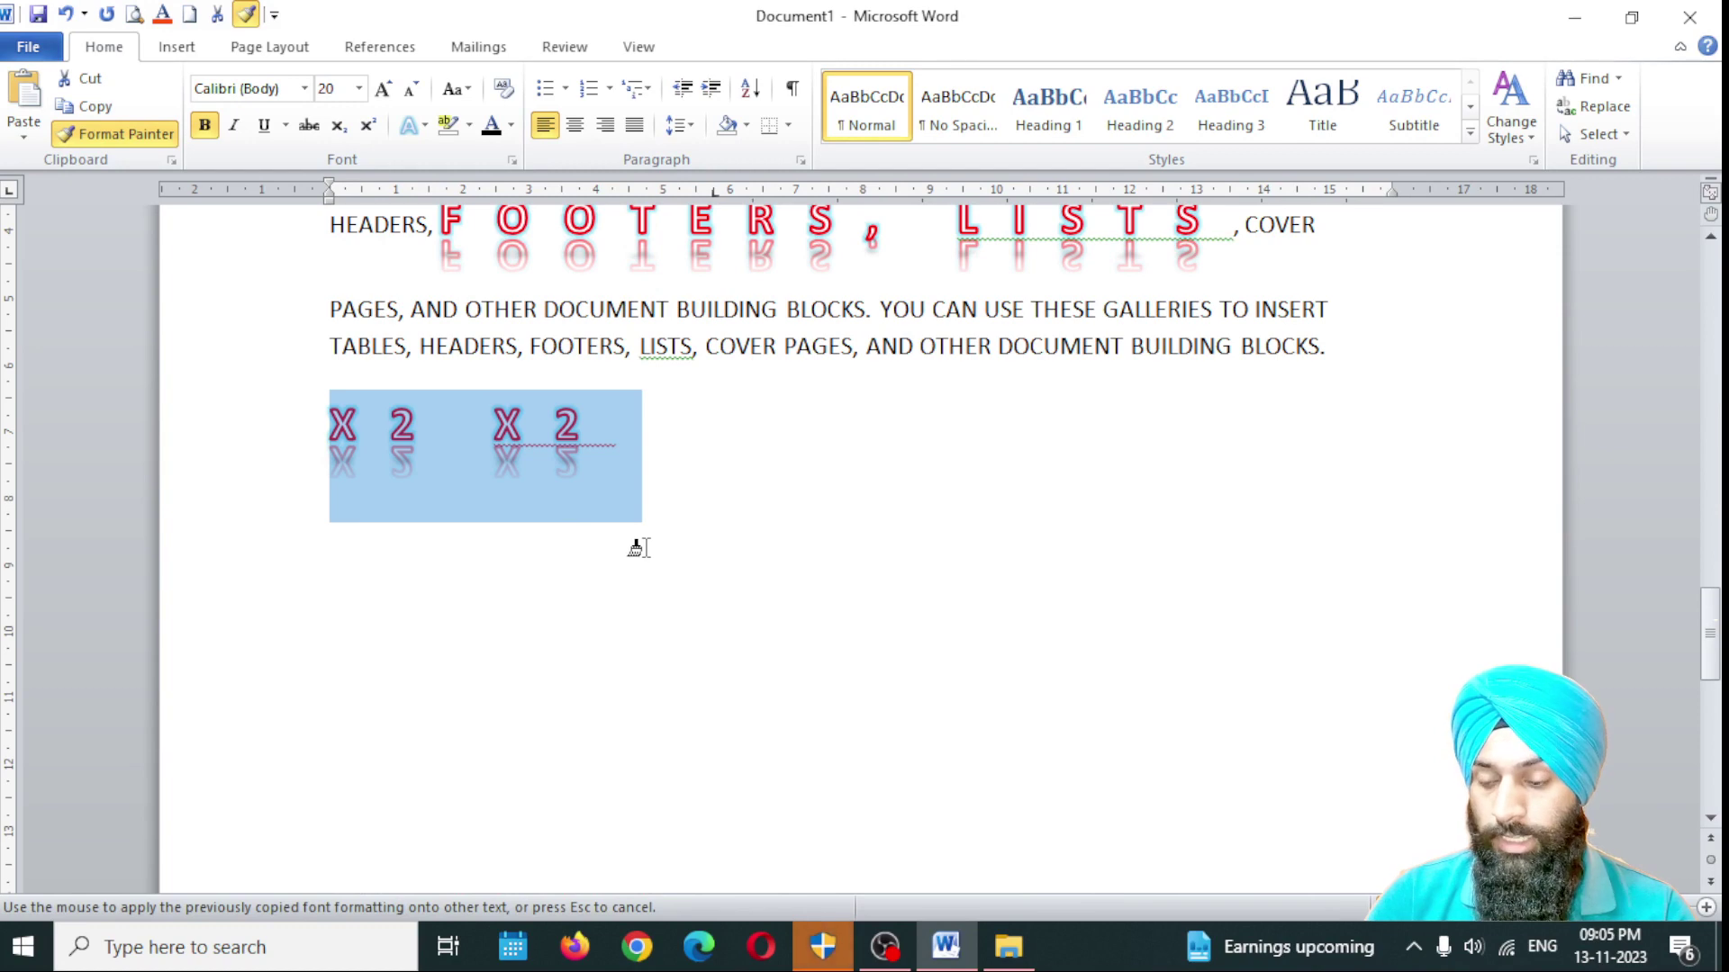
Step: Undo all the Format Painter changes and the earlier character spacing and font changes to the heading and first paragraph
{"action": "key", "text": "ctrl+z"}
{"action": "key", "text": "ctrl+z"}
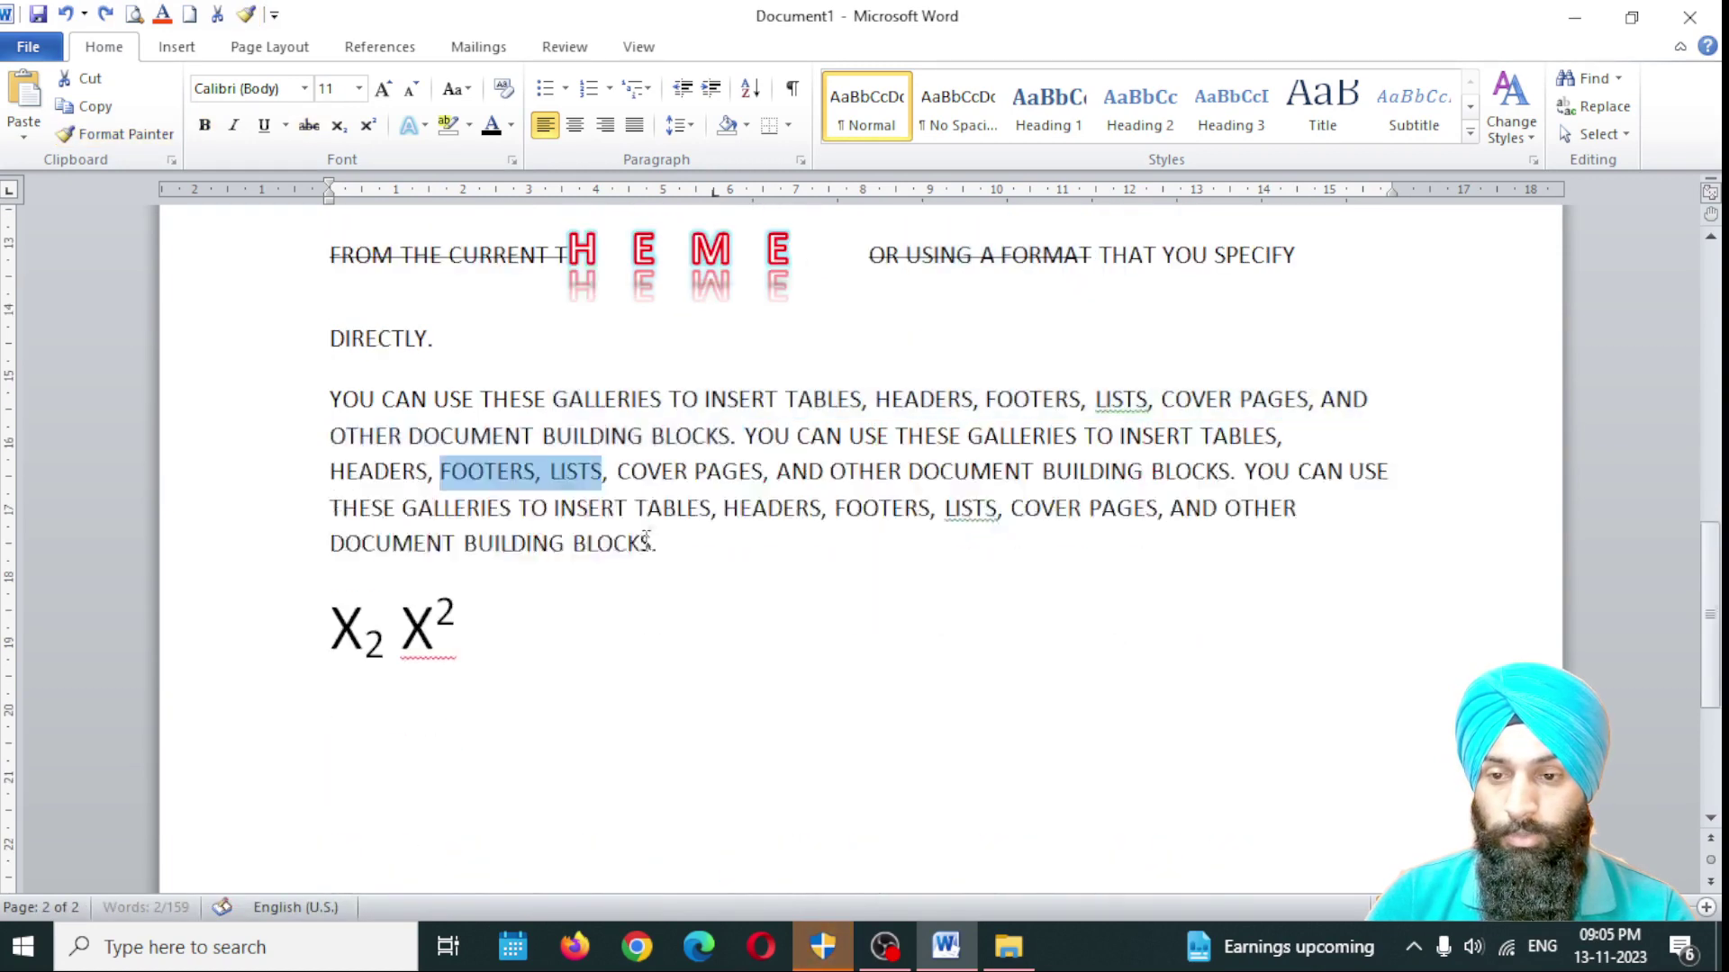
{"action": "key", "text": "ctrl+z"}
{"action": "key", "text": "ctrl+z"}
{"action": "key", "text": "ctrl+z"}
{"action": "key", "text": "ctrl+z"}
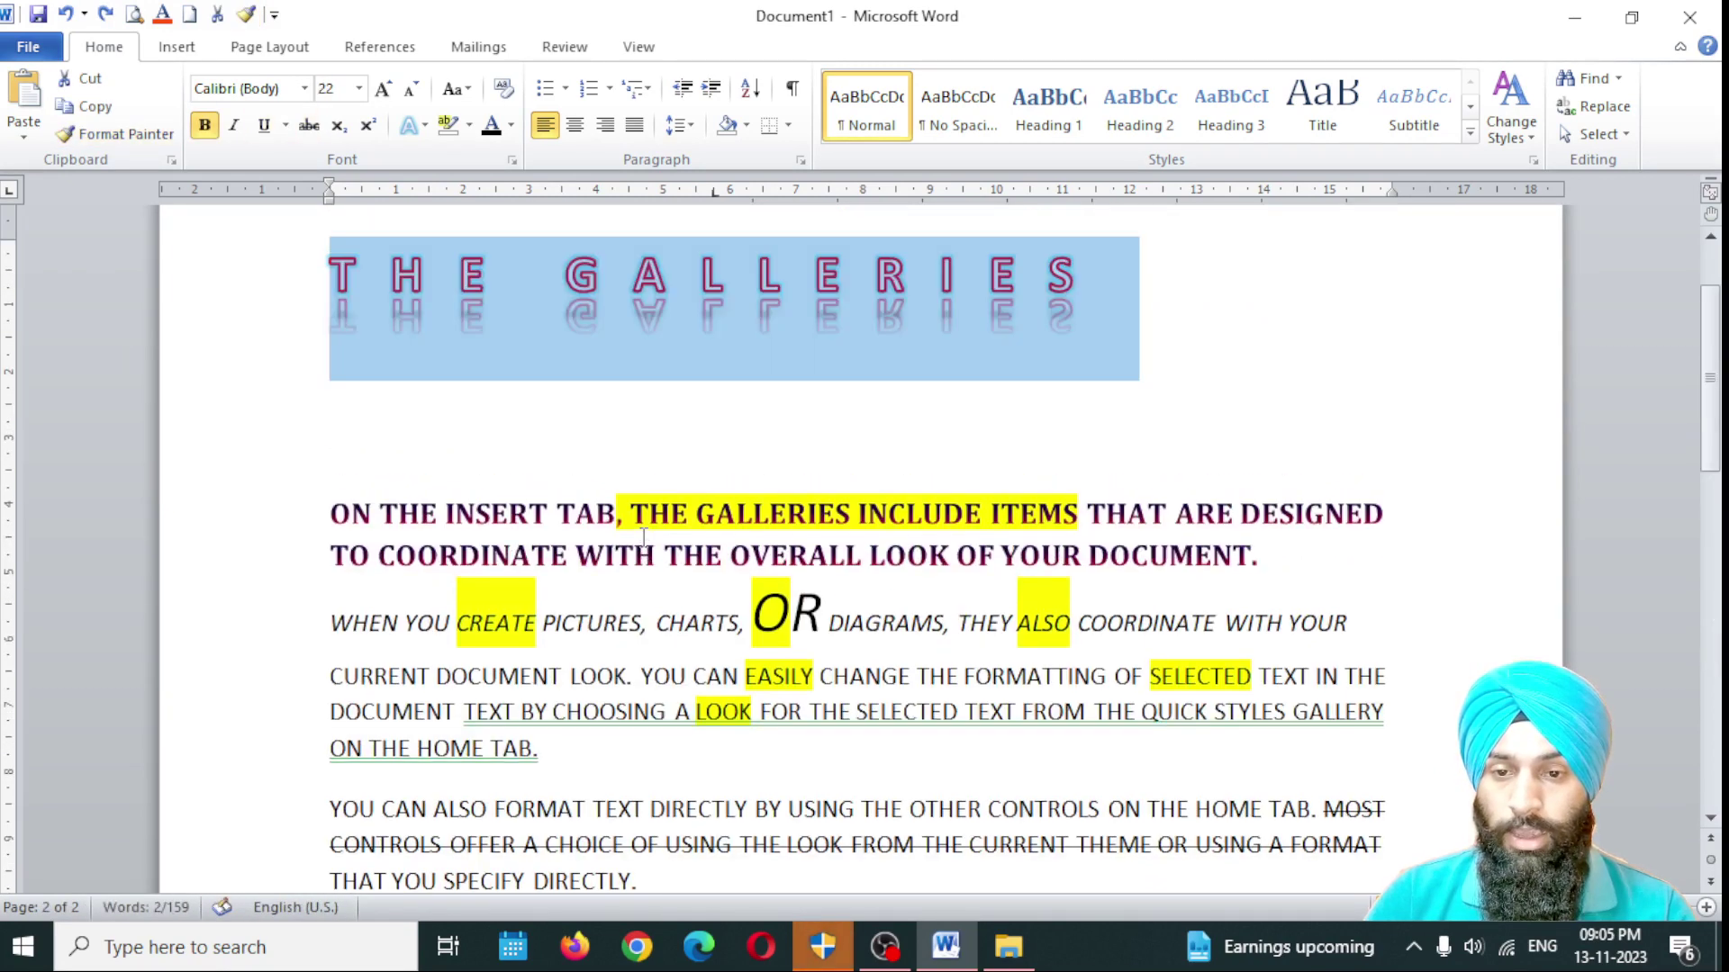
{"action": "key", "text": "ctrl+z"}
{"action": "key", "text": "ctrl+z"}
{"action": "key", "text": "ctrl+z"}
{"action": "key", "text": "ctrl+z"}
{"action": "key", "text": "ctrl+z"}
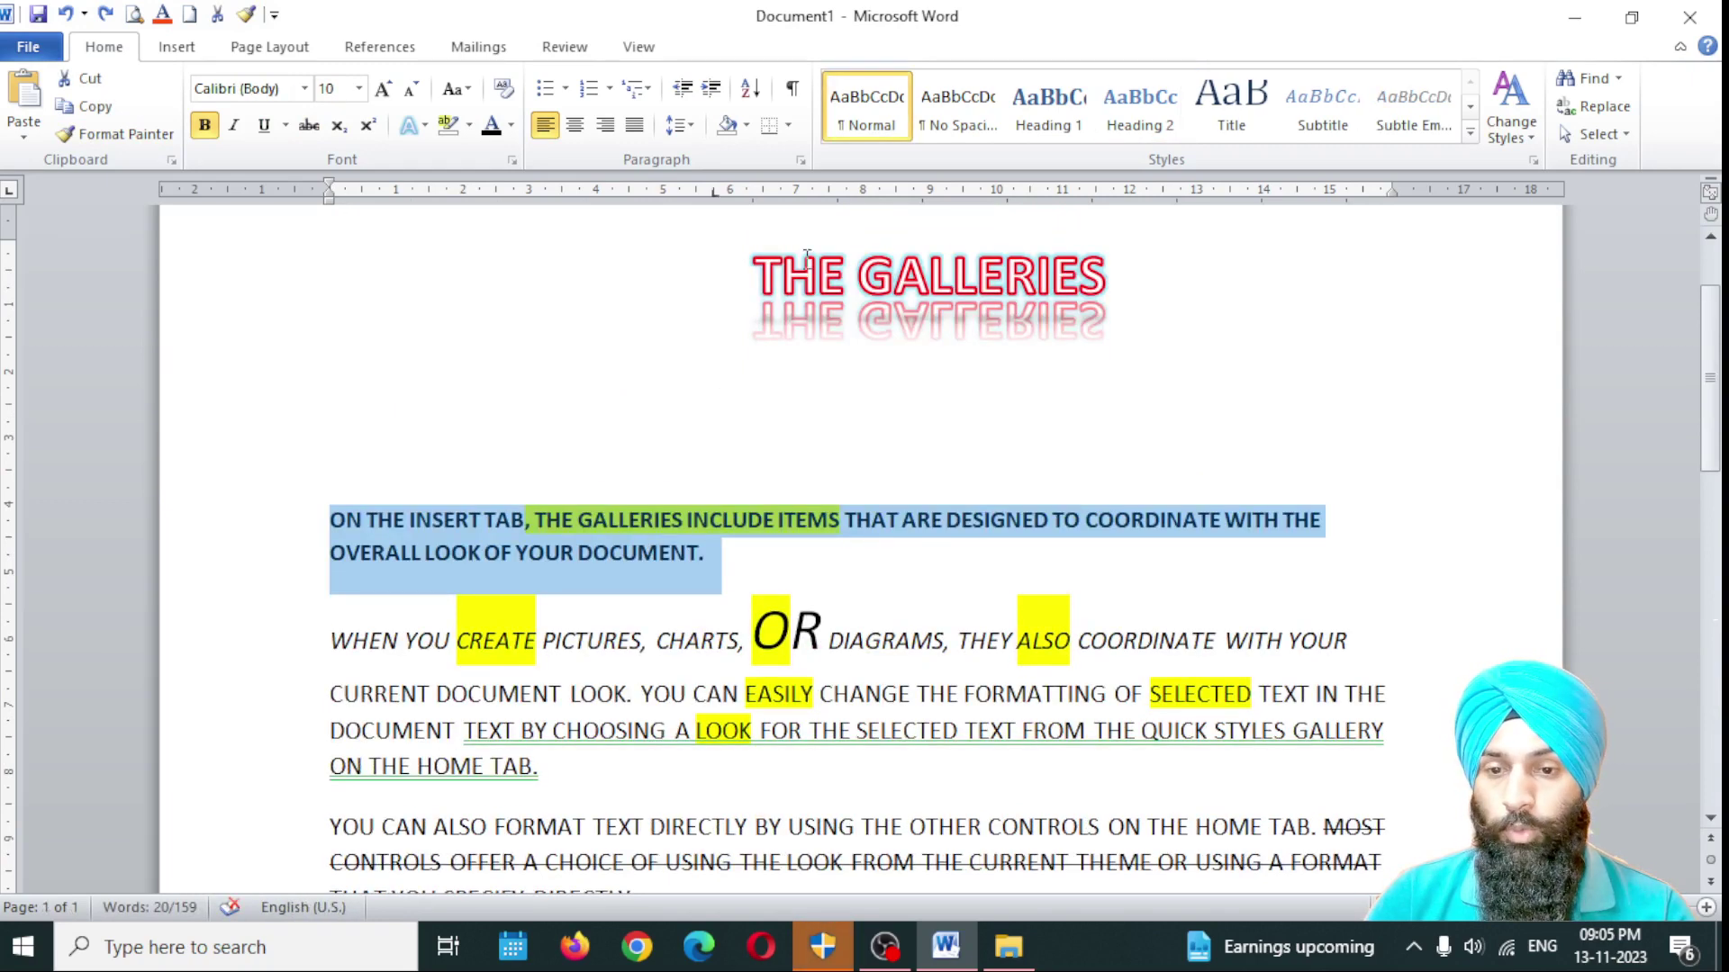
Step: Clear all text formatting from the entire document and deselect the text
{"action": "key", "text": "ctrl+a"}
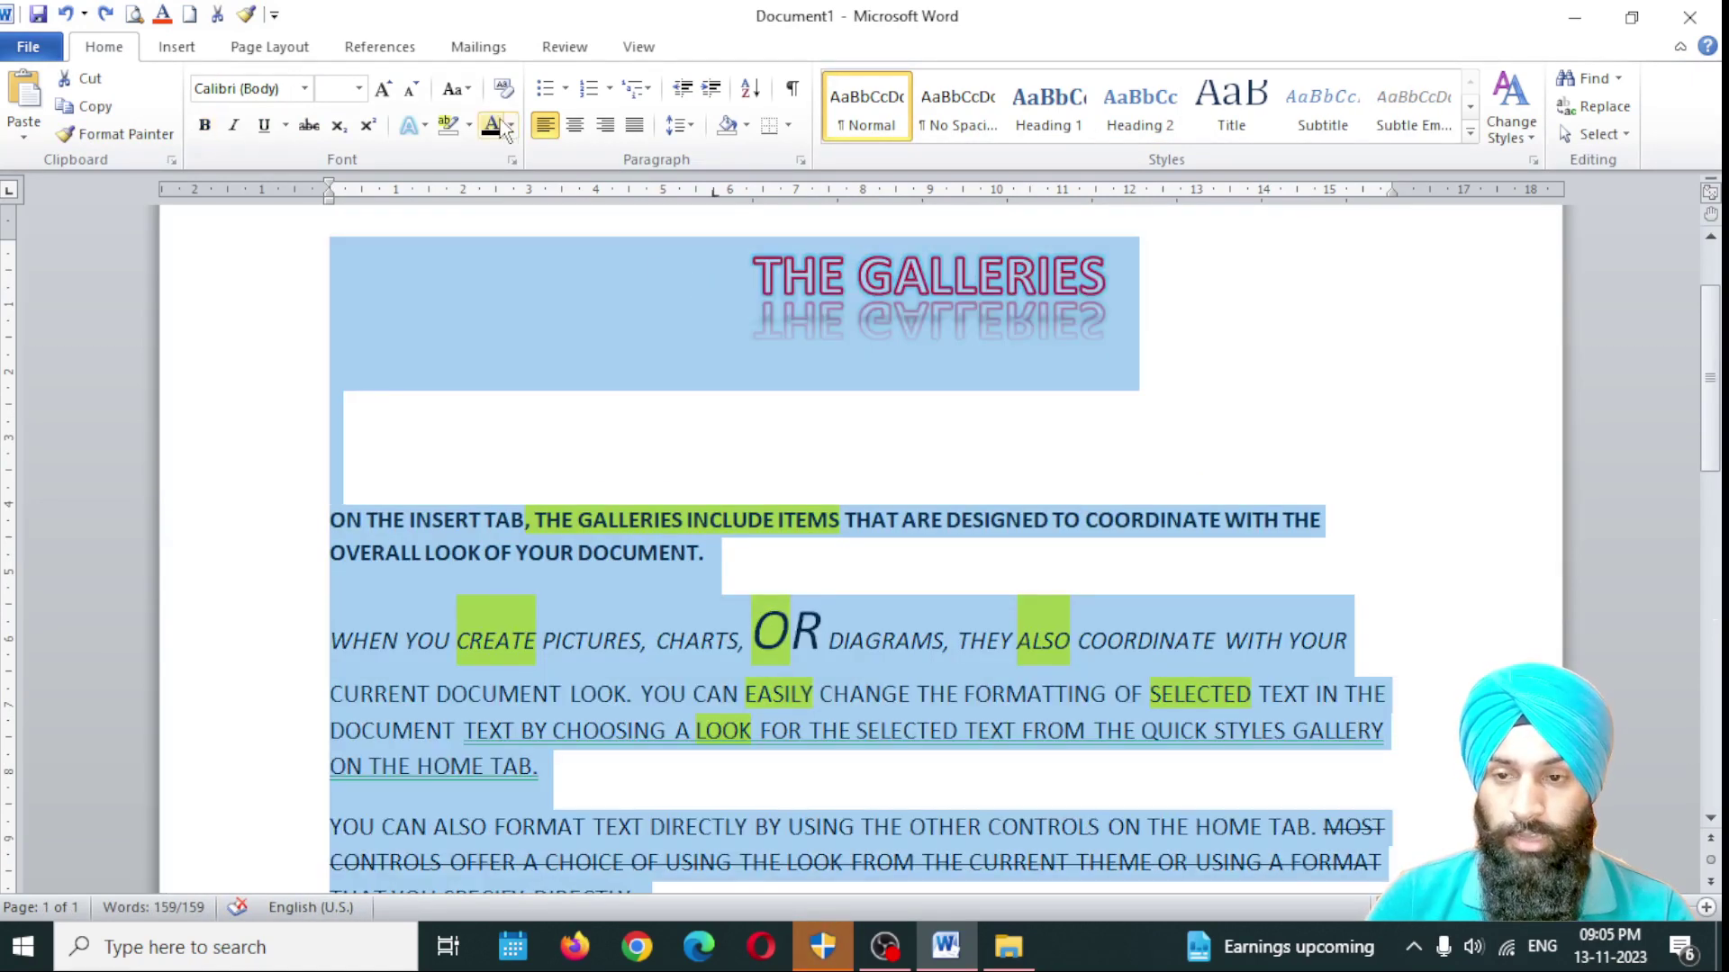
{"action": "left_click", "coordinate": [503, 88]}
{"action": "left_click", "coordinate": [792, 333]}
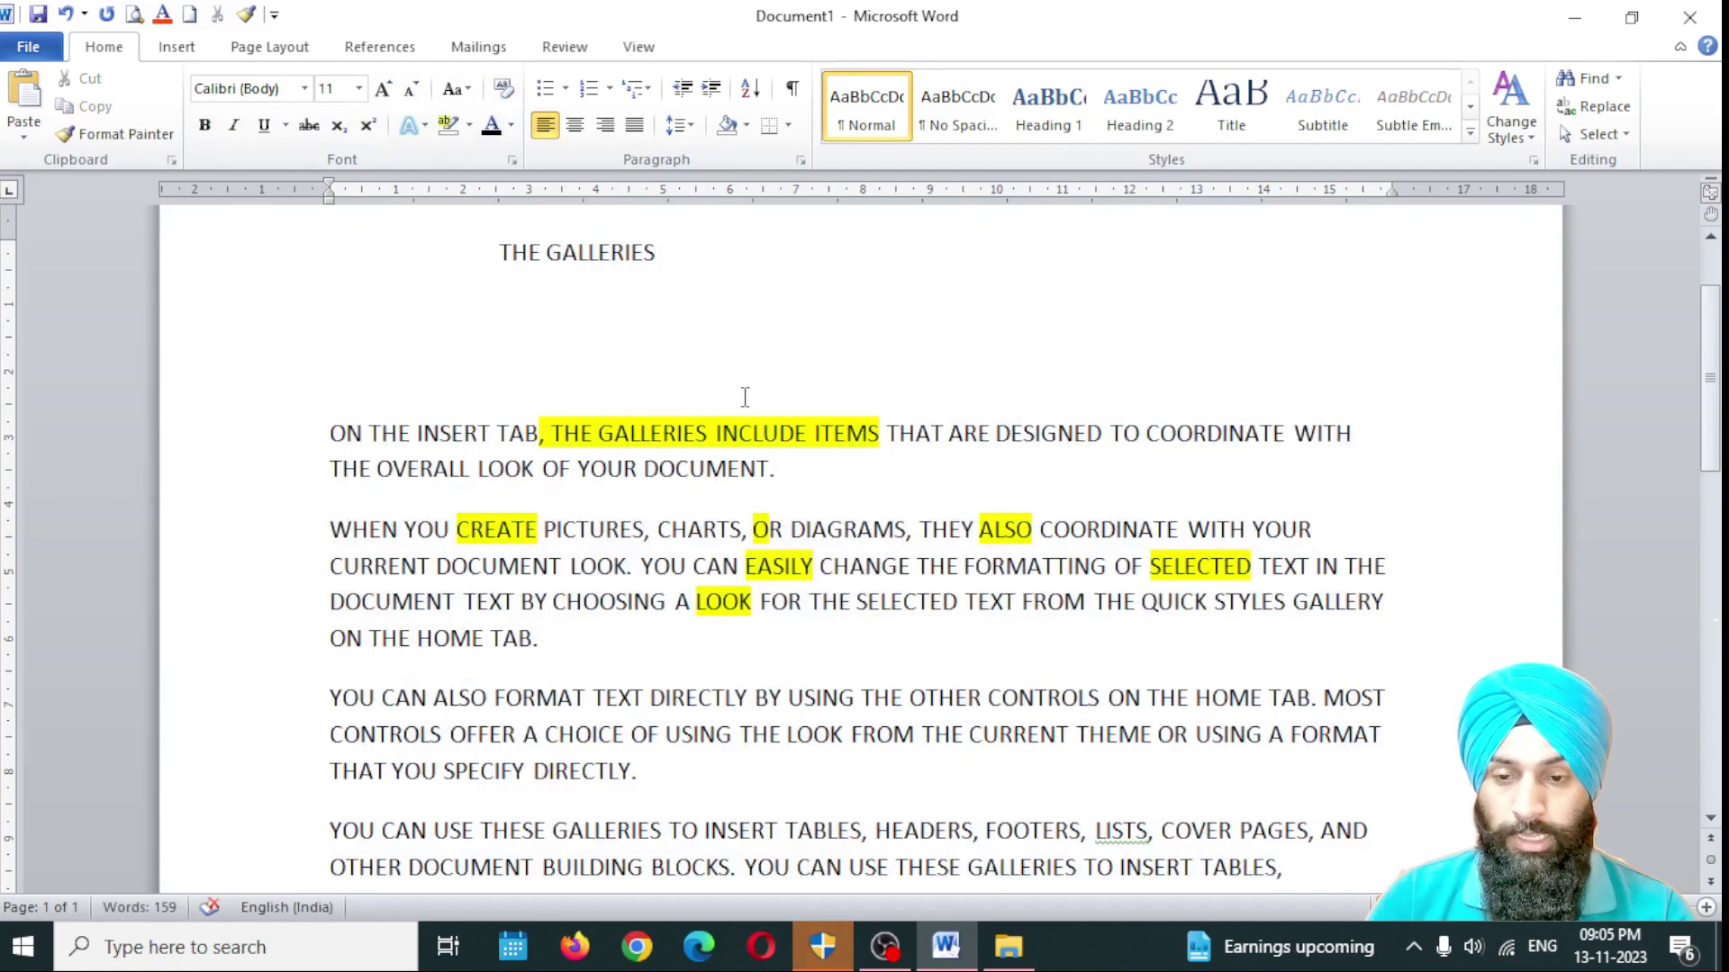
Step: Remove the highlight color from the entire document by setting it to No Color, and deselect the text
{"action": "scroll", "coordinate": [741, 391], "scroll_direction": "down", "scroll_amount": 1}
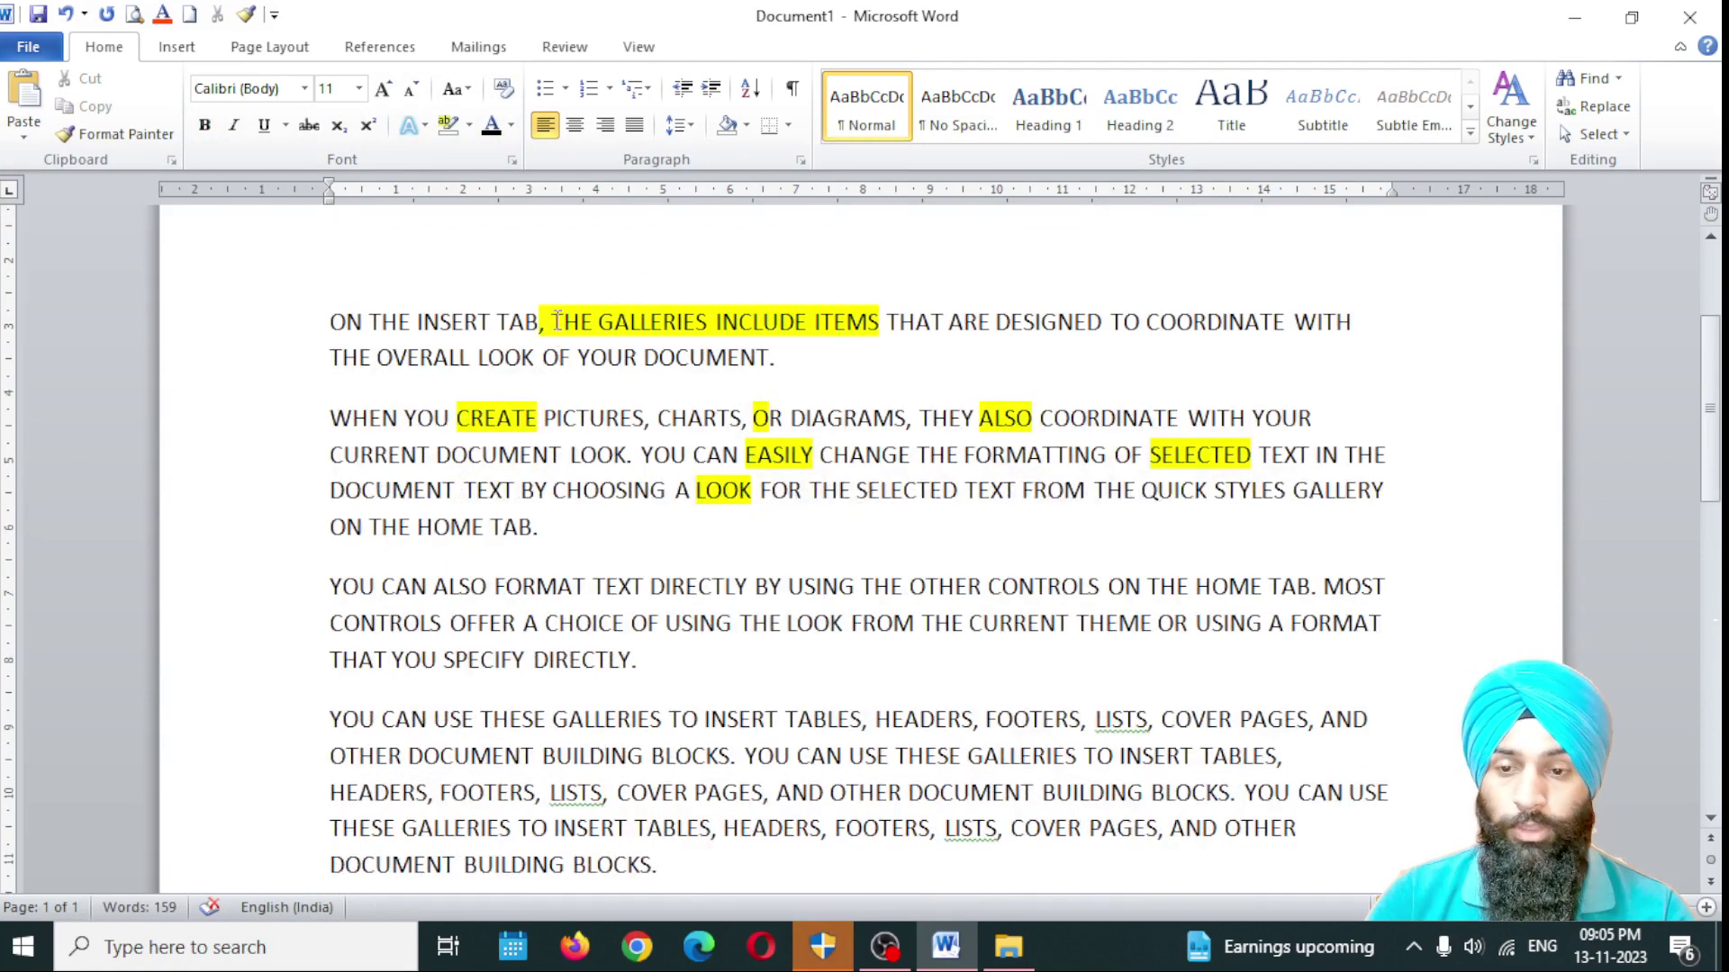
{"action": "left_click_drag", "start_coordinate": [551, 321], "coordinate": [863, 362]}
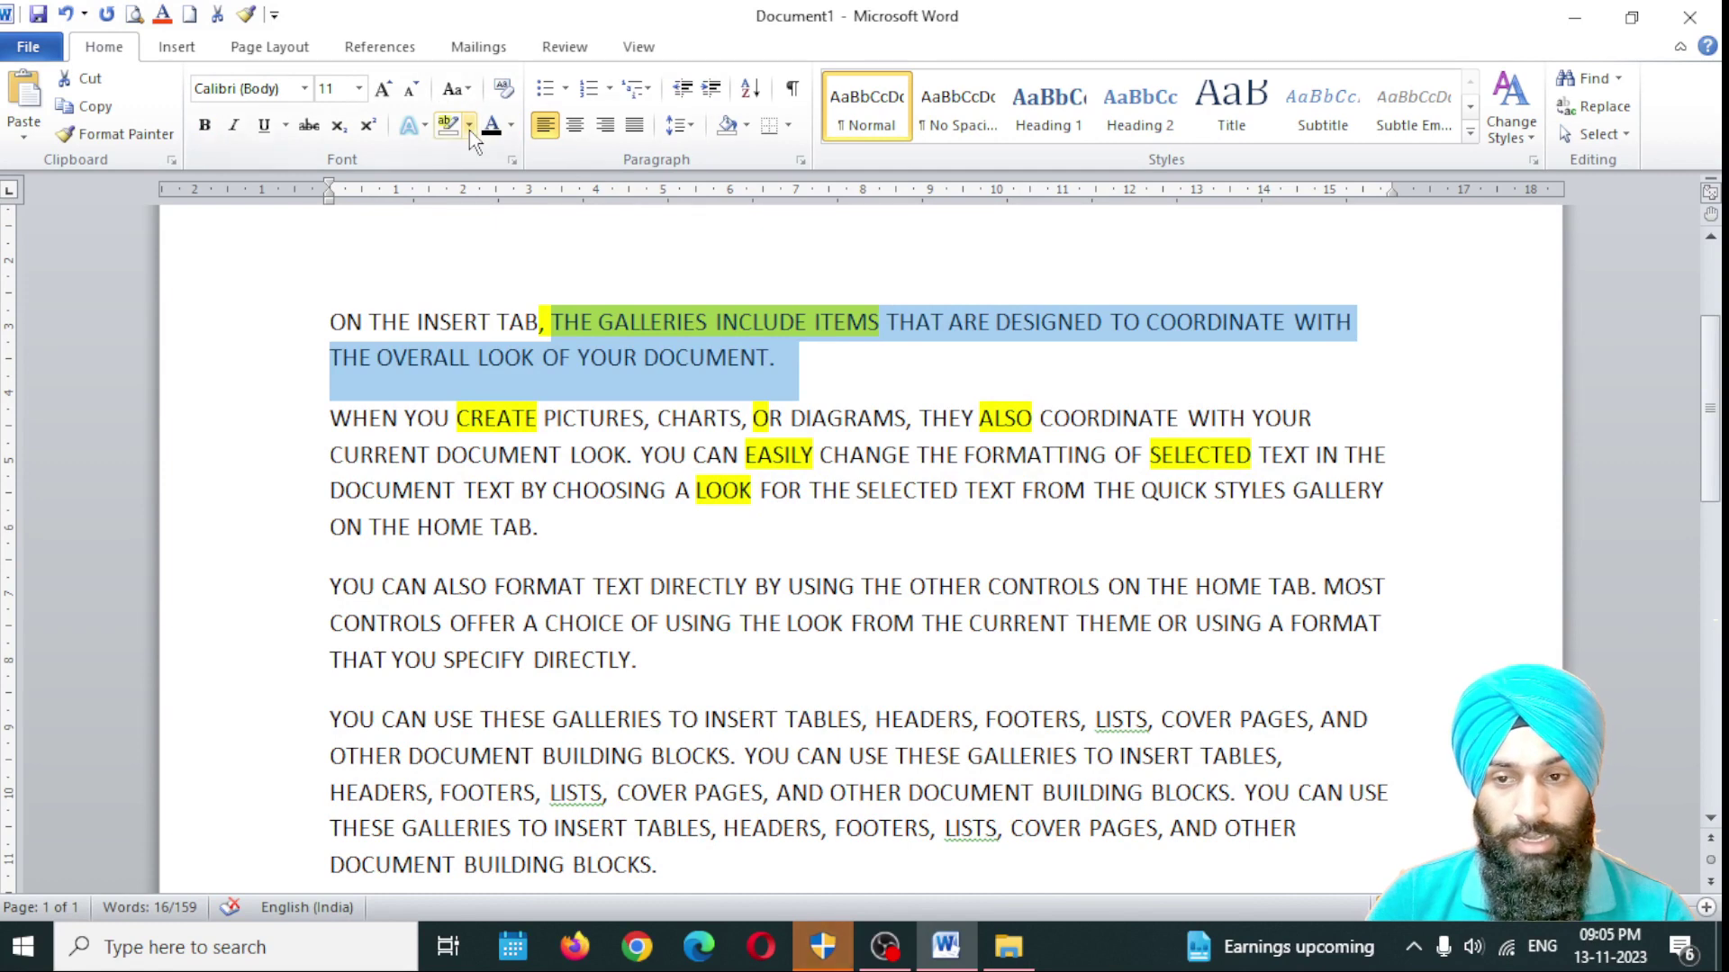
{"action": "key", "text": "ctrl+a"}
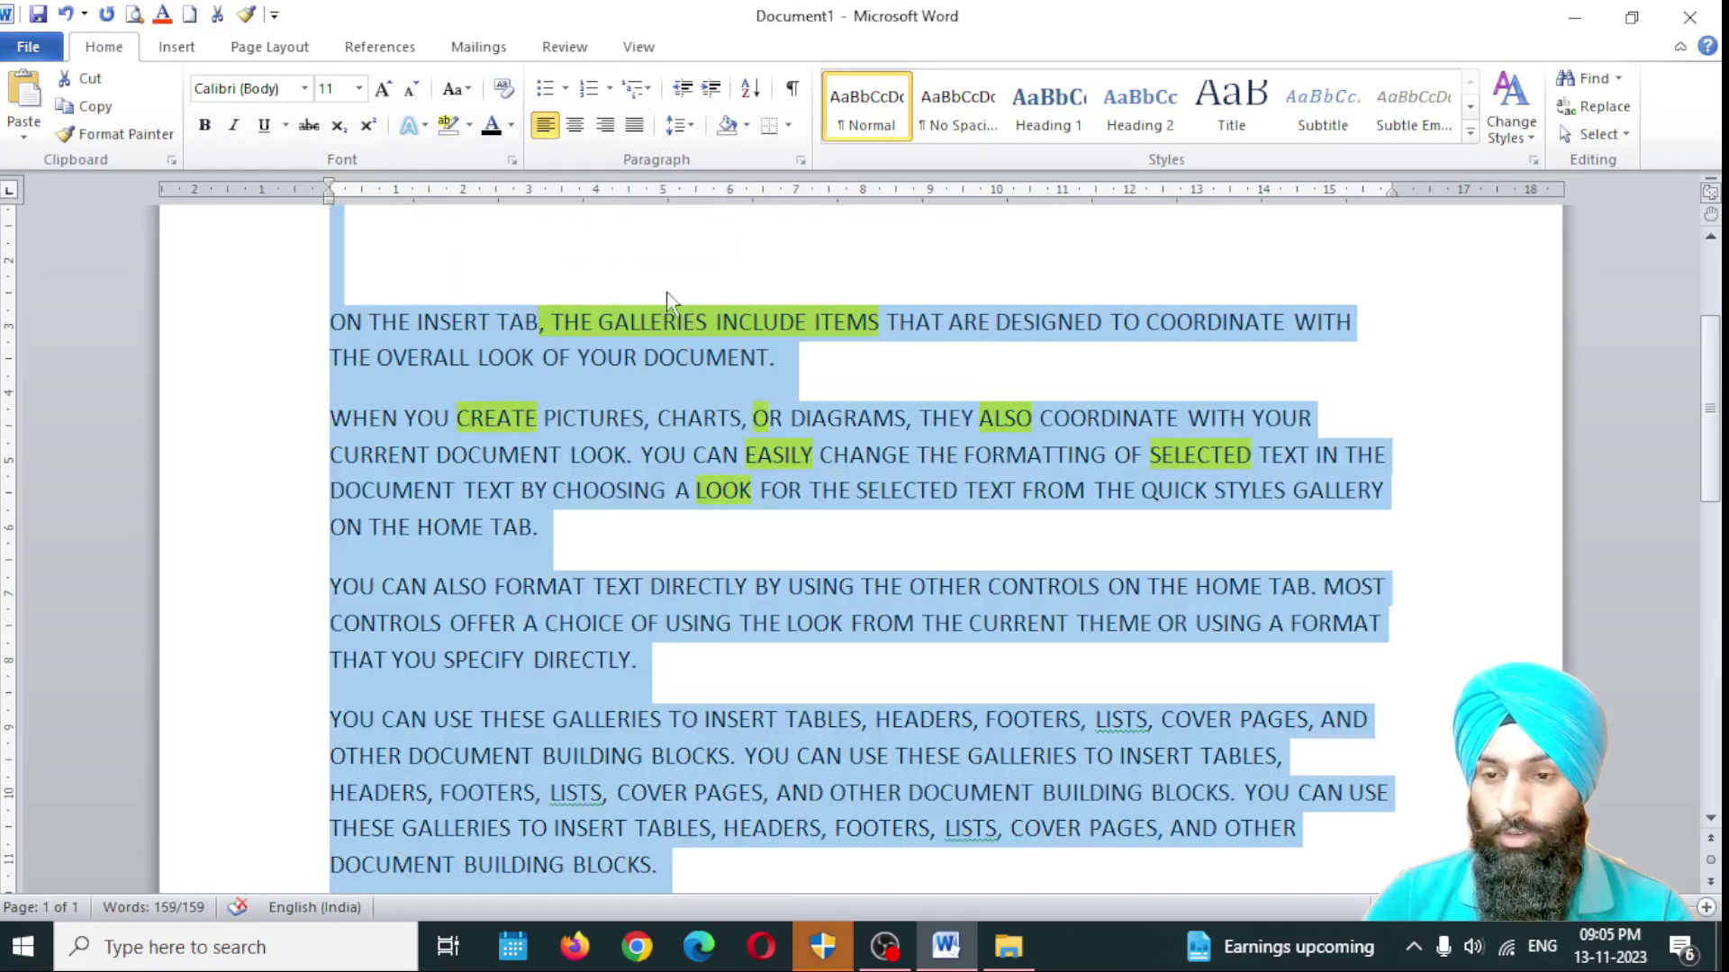
{"action": "left_click", "coordinate": [469, 125]}
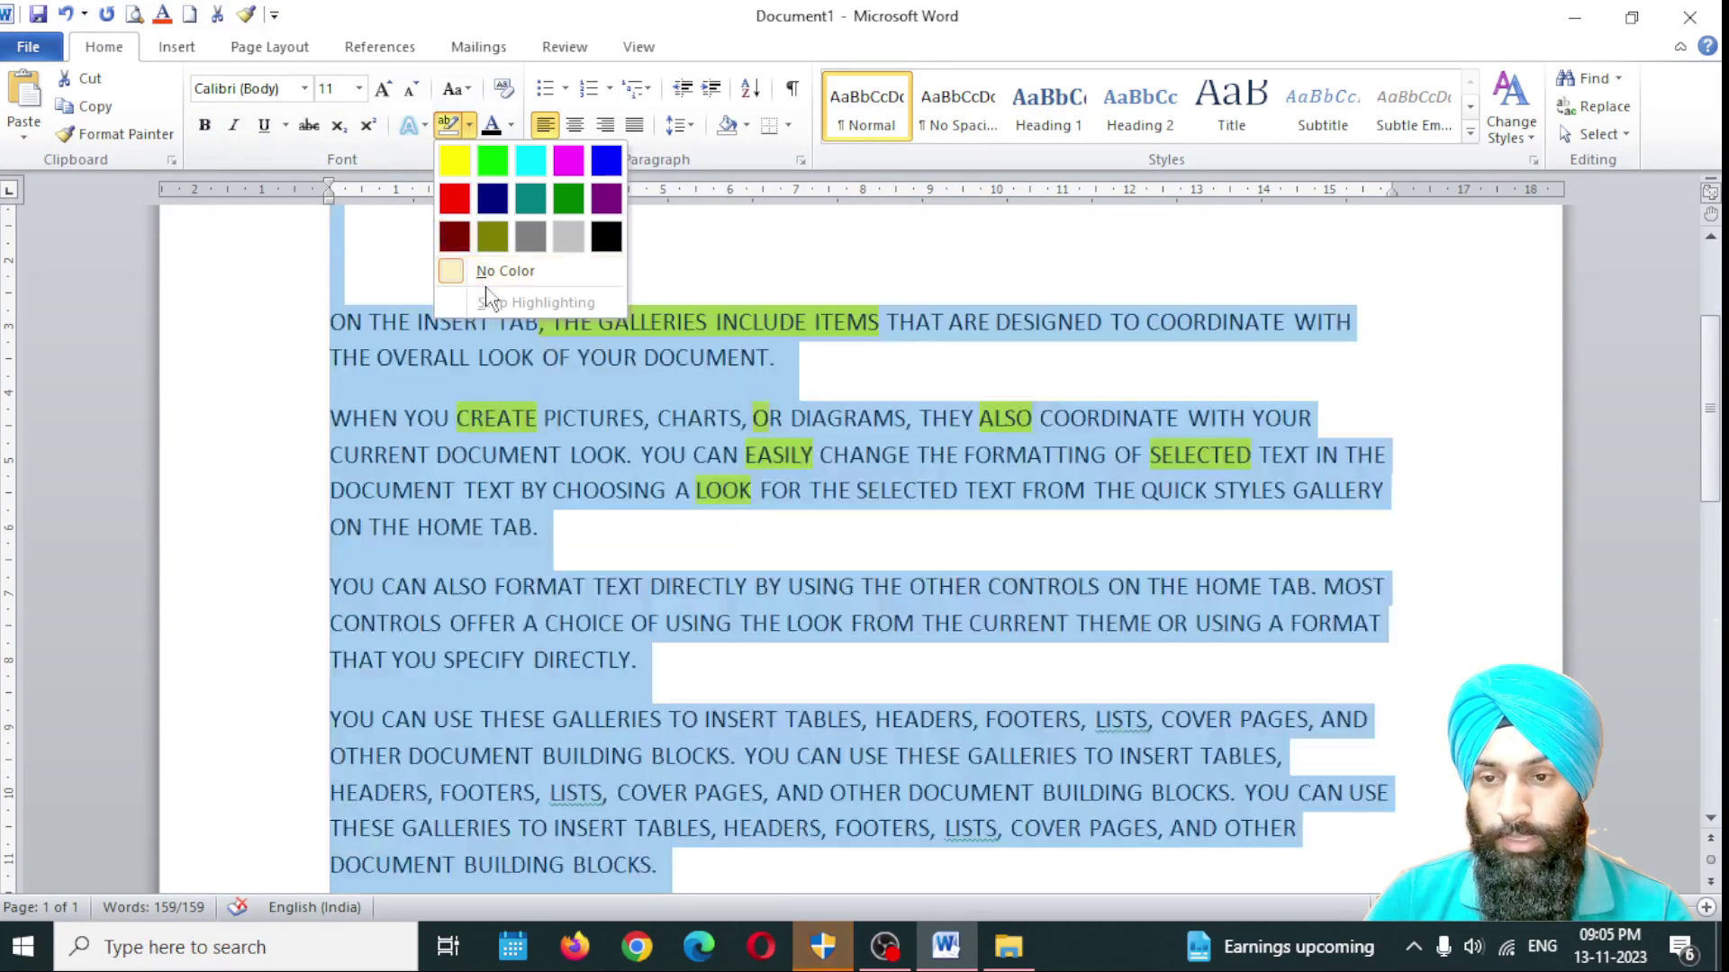
{"action": "left_click", "coordinate": [501, 272]}
{"action": "left_click", "coordinate": [675, 251]}
{"action": "left_click", "coordinate": [511, 126]}
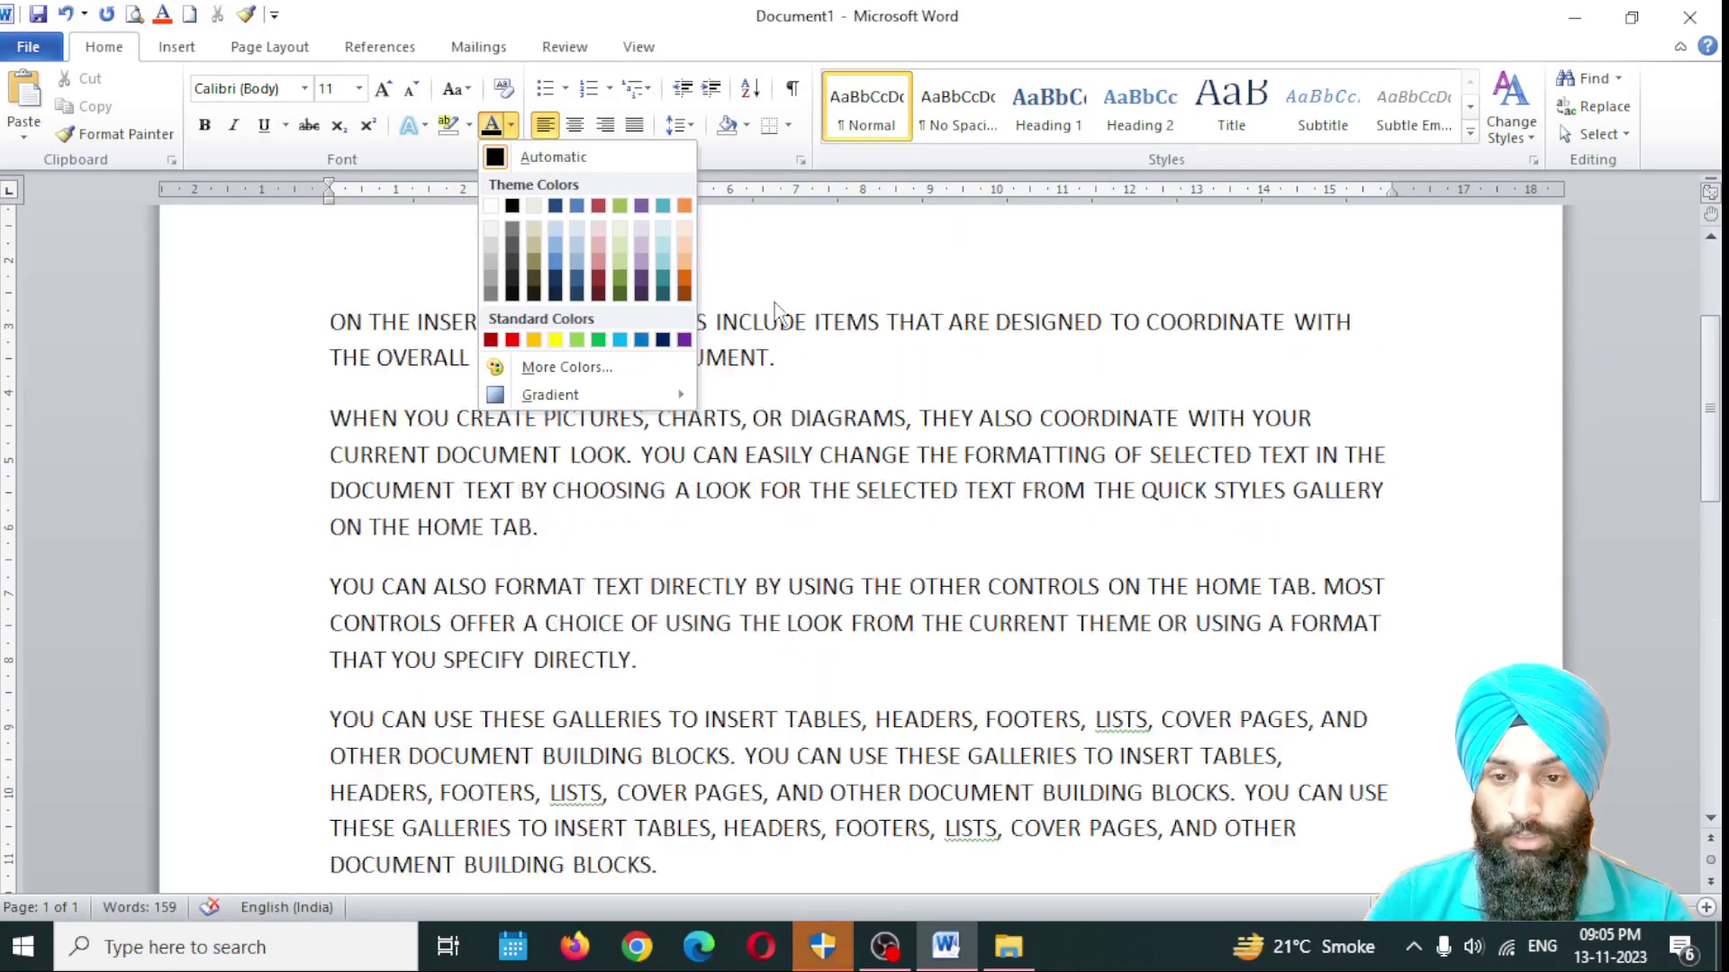
{"action": "left_click", "coordinate": [773, 281]}
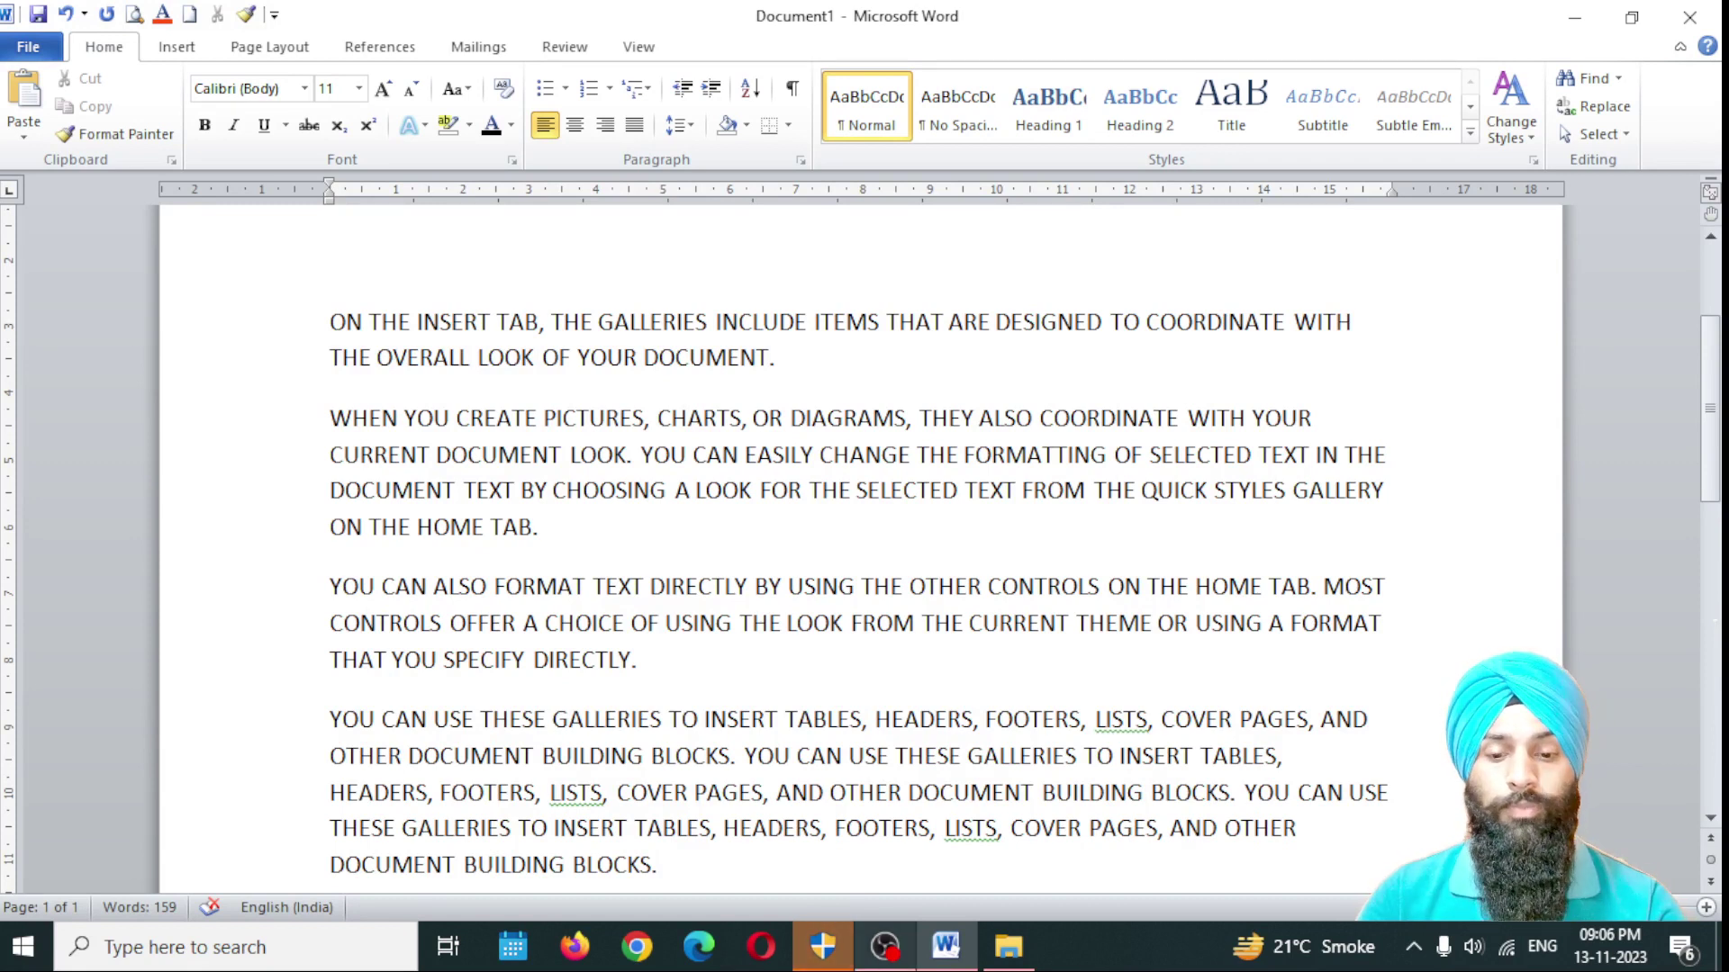
{"action": "left_click", "coordinate": [885, 945]}
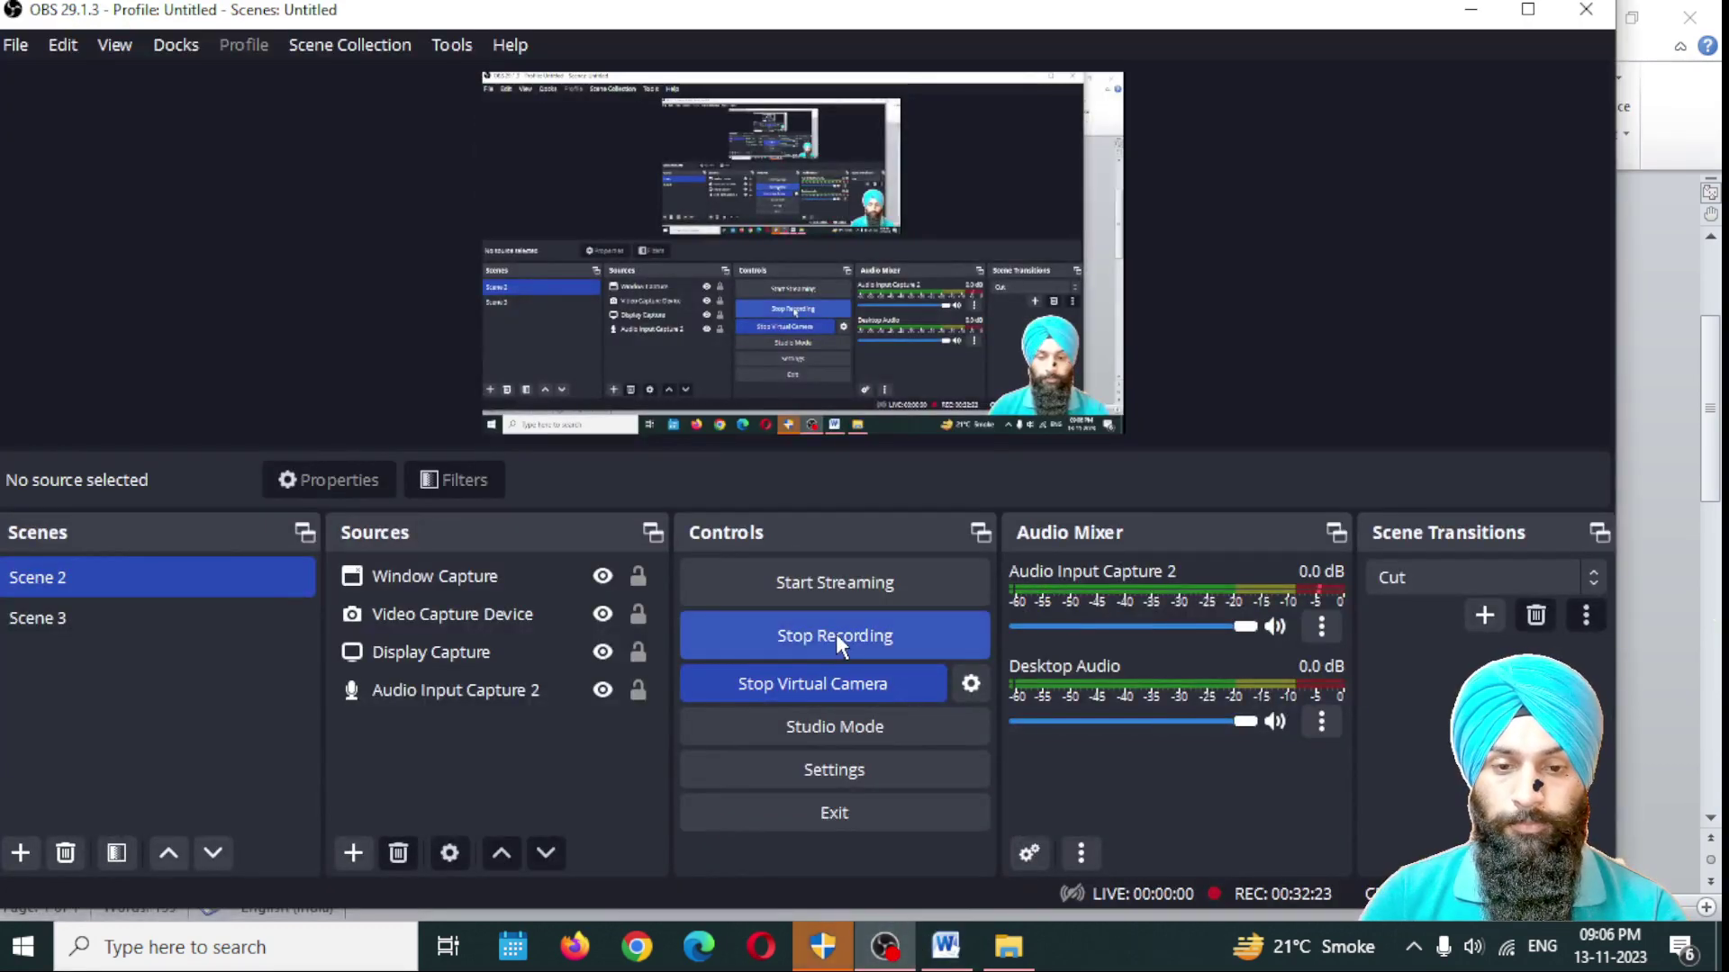